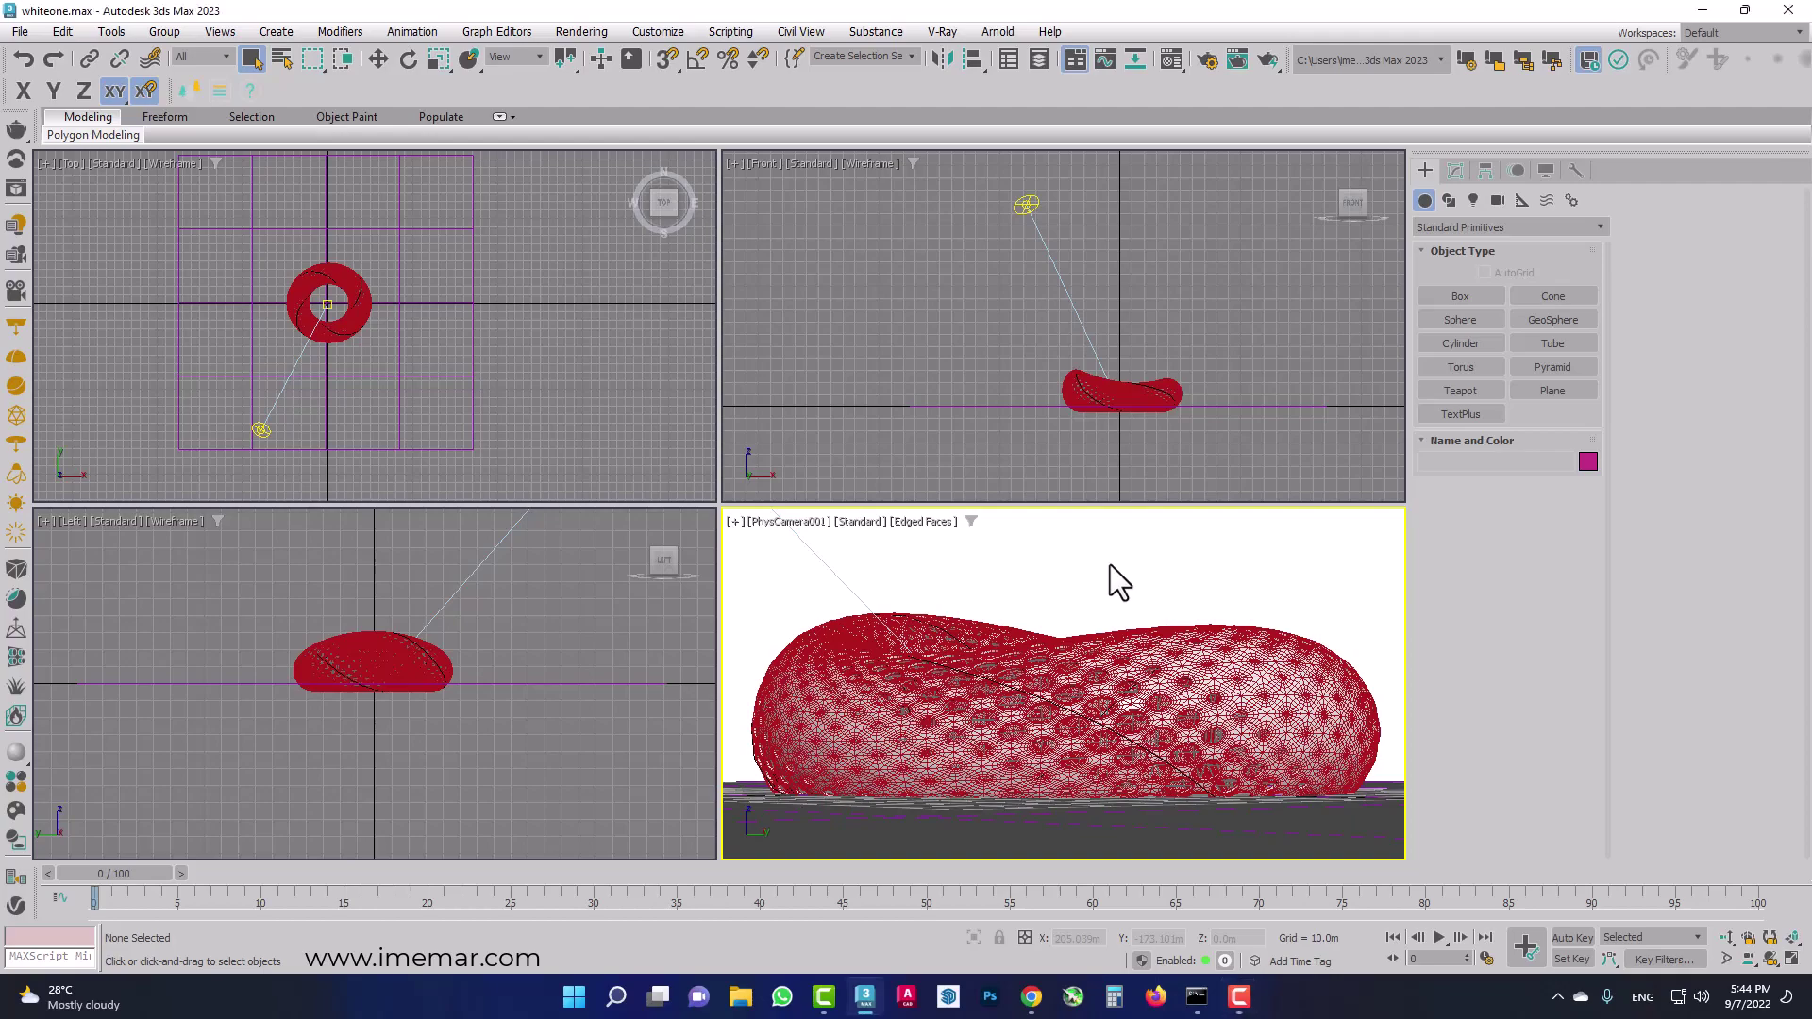
Maximize the viewport as Perspective and orbit to look down on the lounge chair.
{"action": "key", "text": "alt+w"}
{"action": "key", "text": "p"}
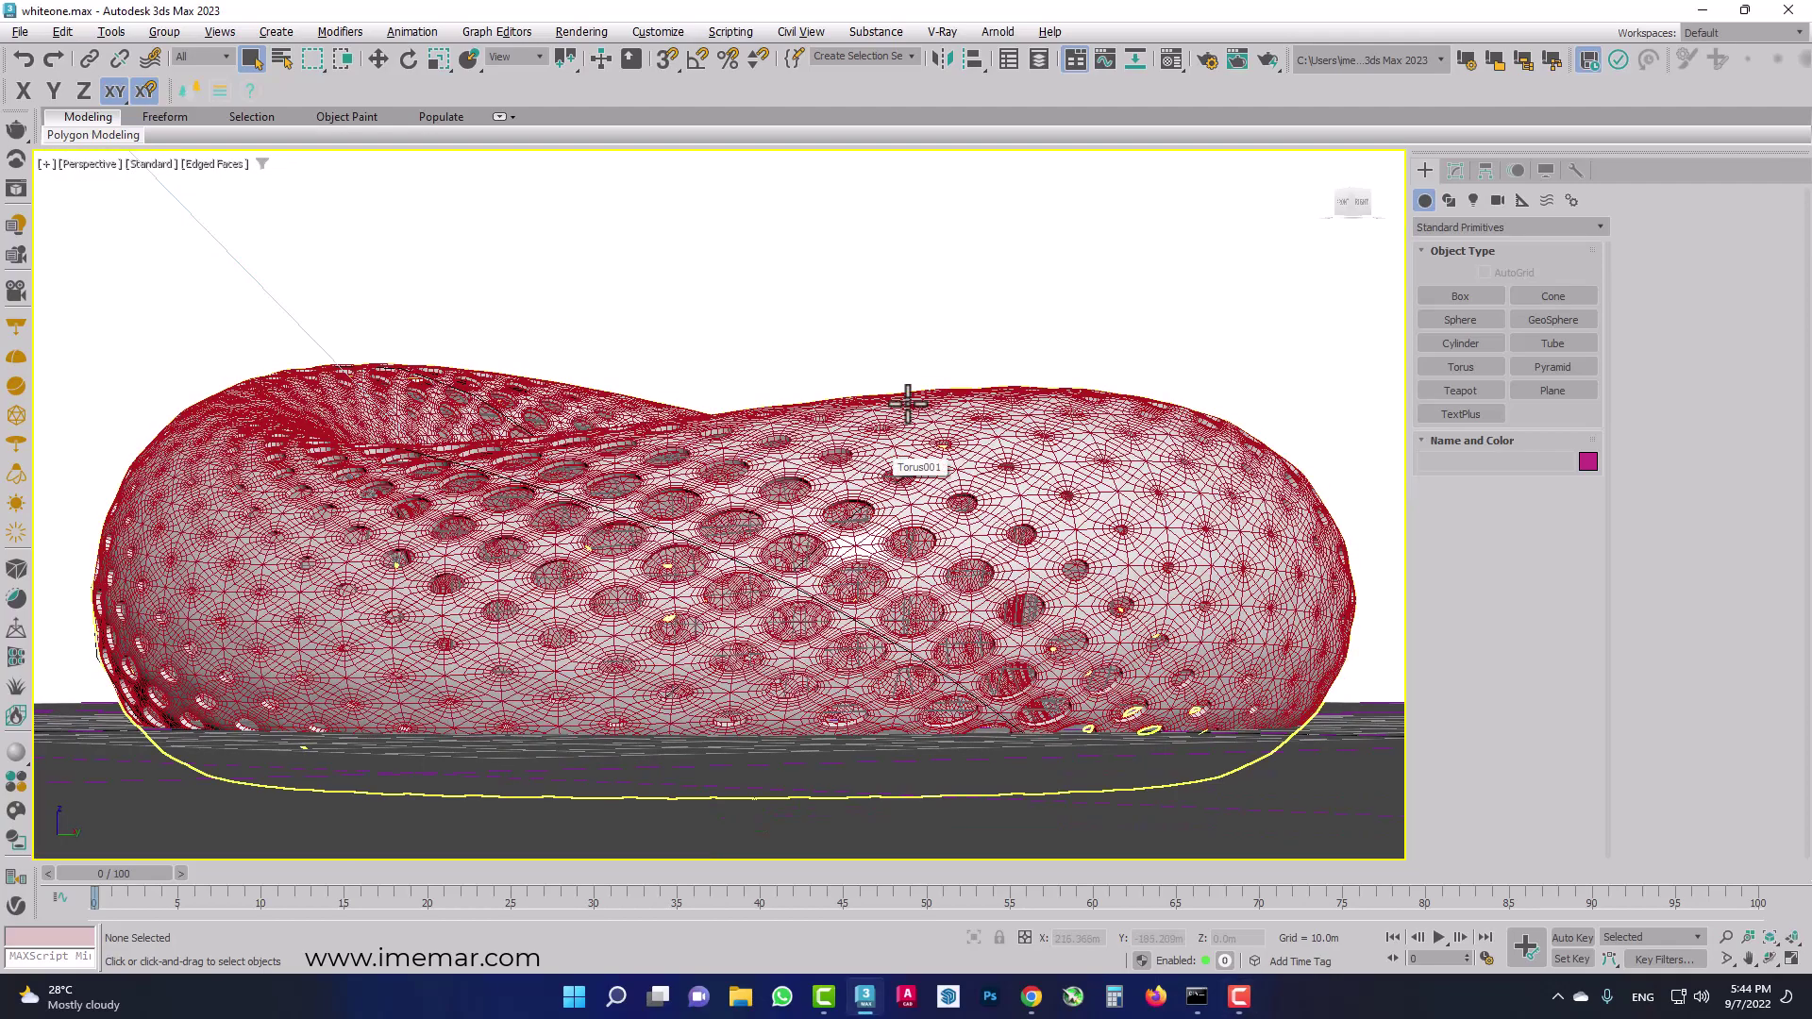
{"action": "mouse_move", "coordinate": [831, 336]}
{"action": "middle_mouse_down", "text": "alt"}
{"action": "mouse_move", "coordinate": [834, 361]}
{"action": "mouse_move", "coordinate": [784, 410]}
{"action": "mouse_move", "coordinate": [841, 408]}
{"action": "middle_mouse_up", "text": "alt"}
{"action": "scroll", "coordinate": [802, 397], "scroll_direction": "down", "scroll_amount": 3}
Select Torus001 and delete MeshSmooth from its modifier stack to expose the diamond-lattice shell.
{"action": "left_click", "coordinate": [936, 585]}
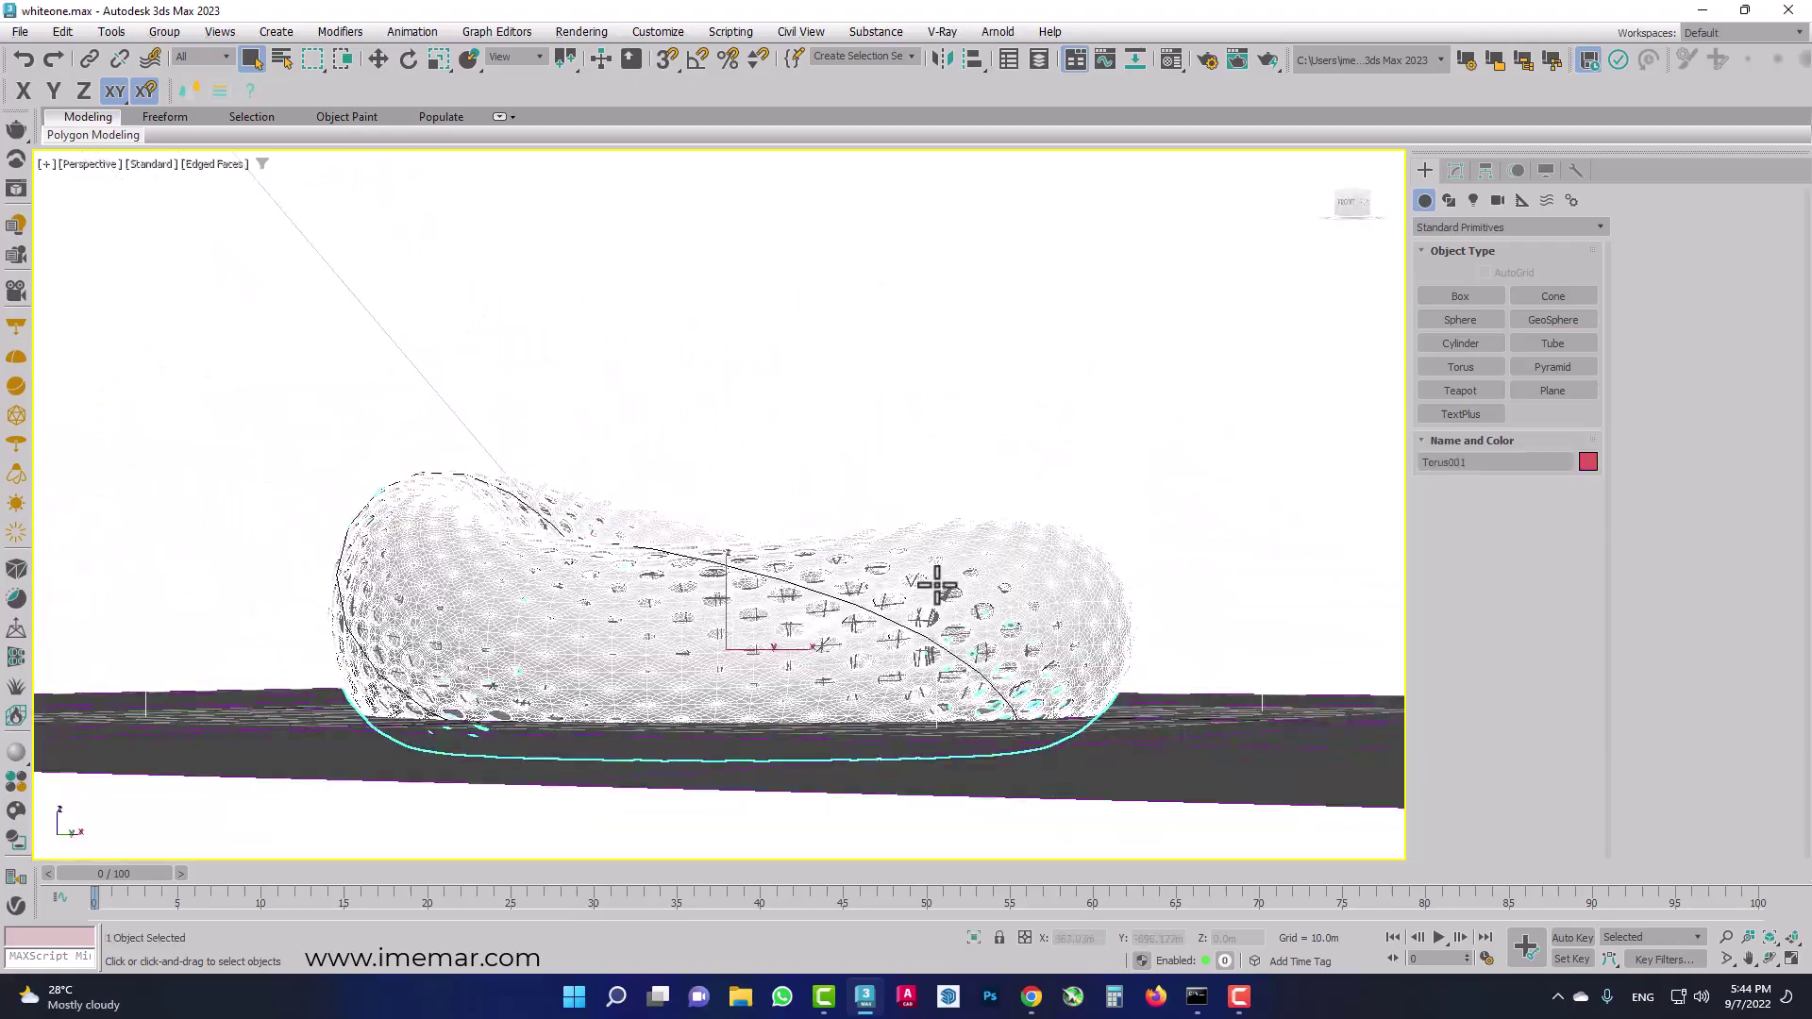
{"action": "key", "text": "F4"}
{"action": "left_click", "coordinate": [1456, 170]}
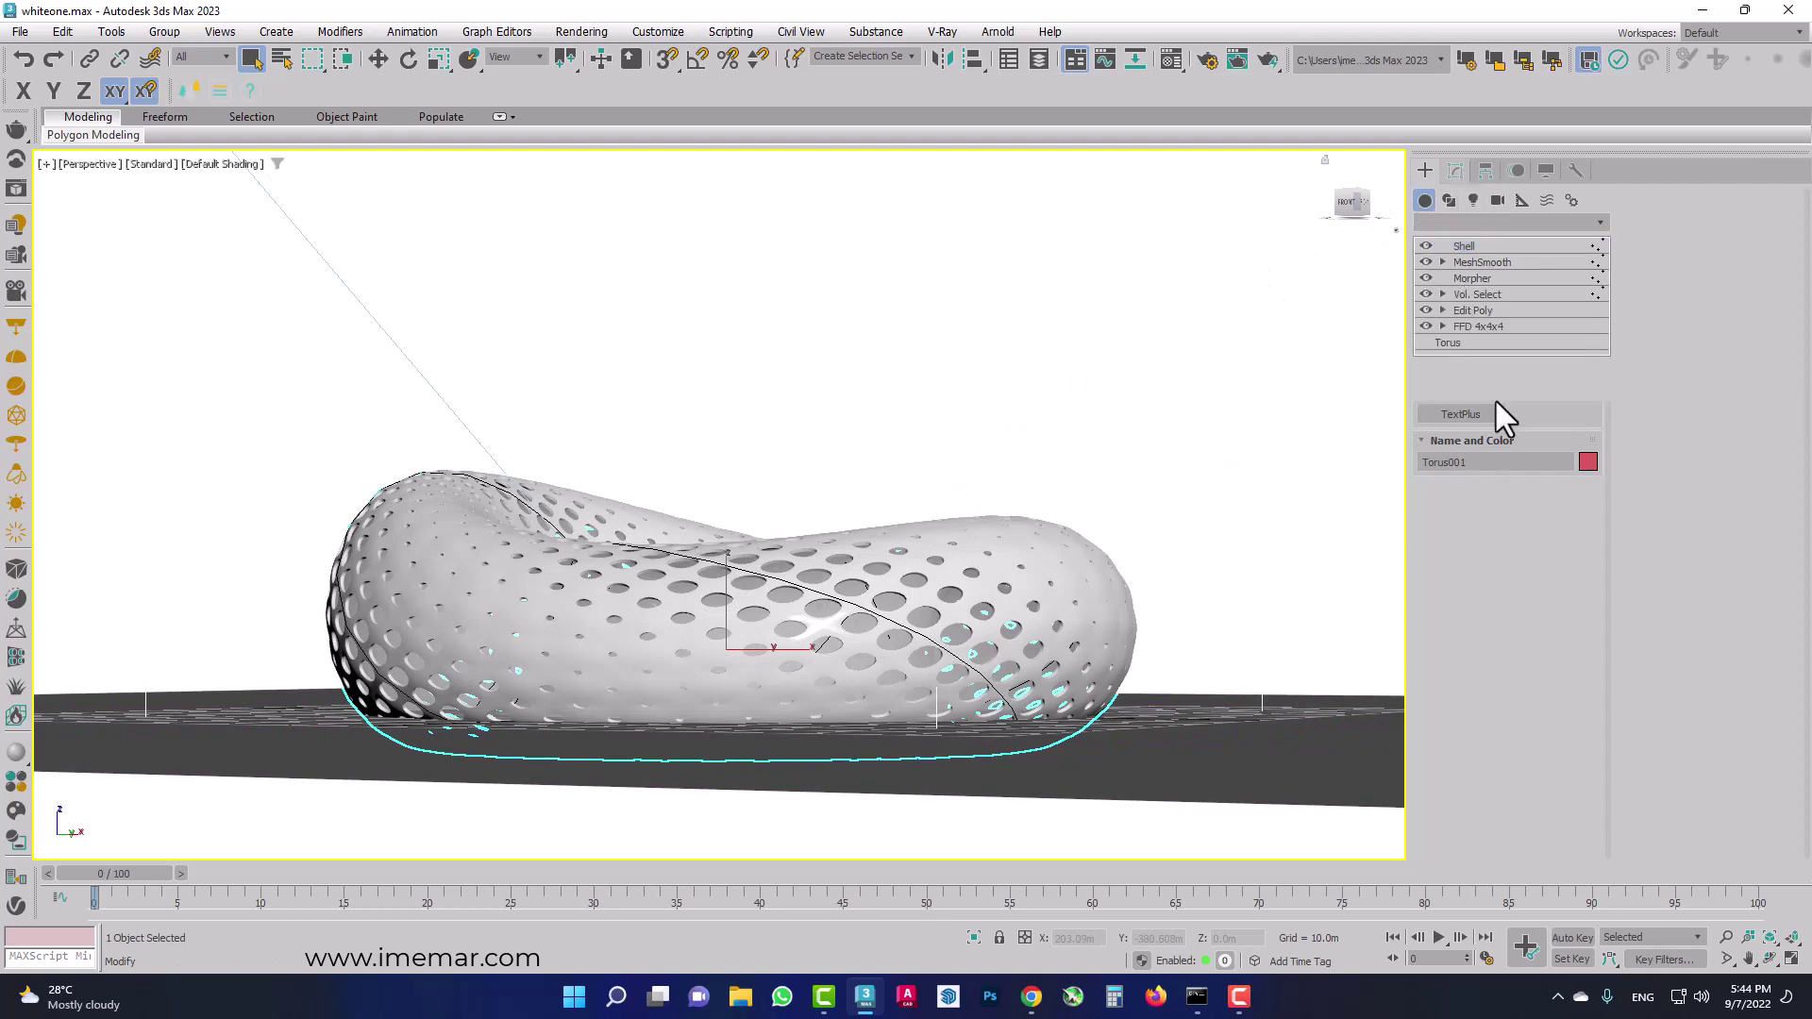
{"action": "left_click", "coordinate": [1487, 265]}
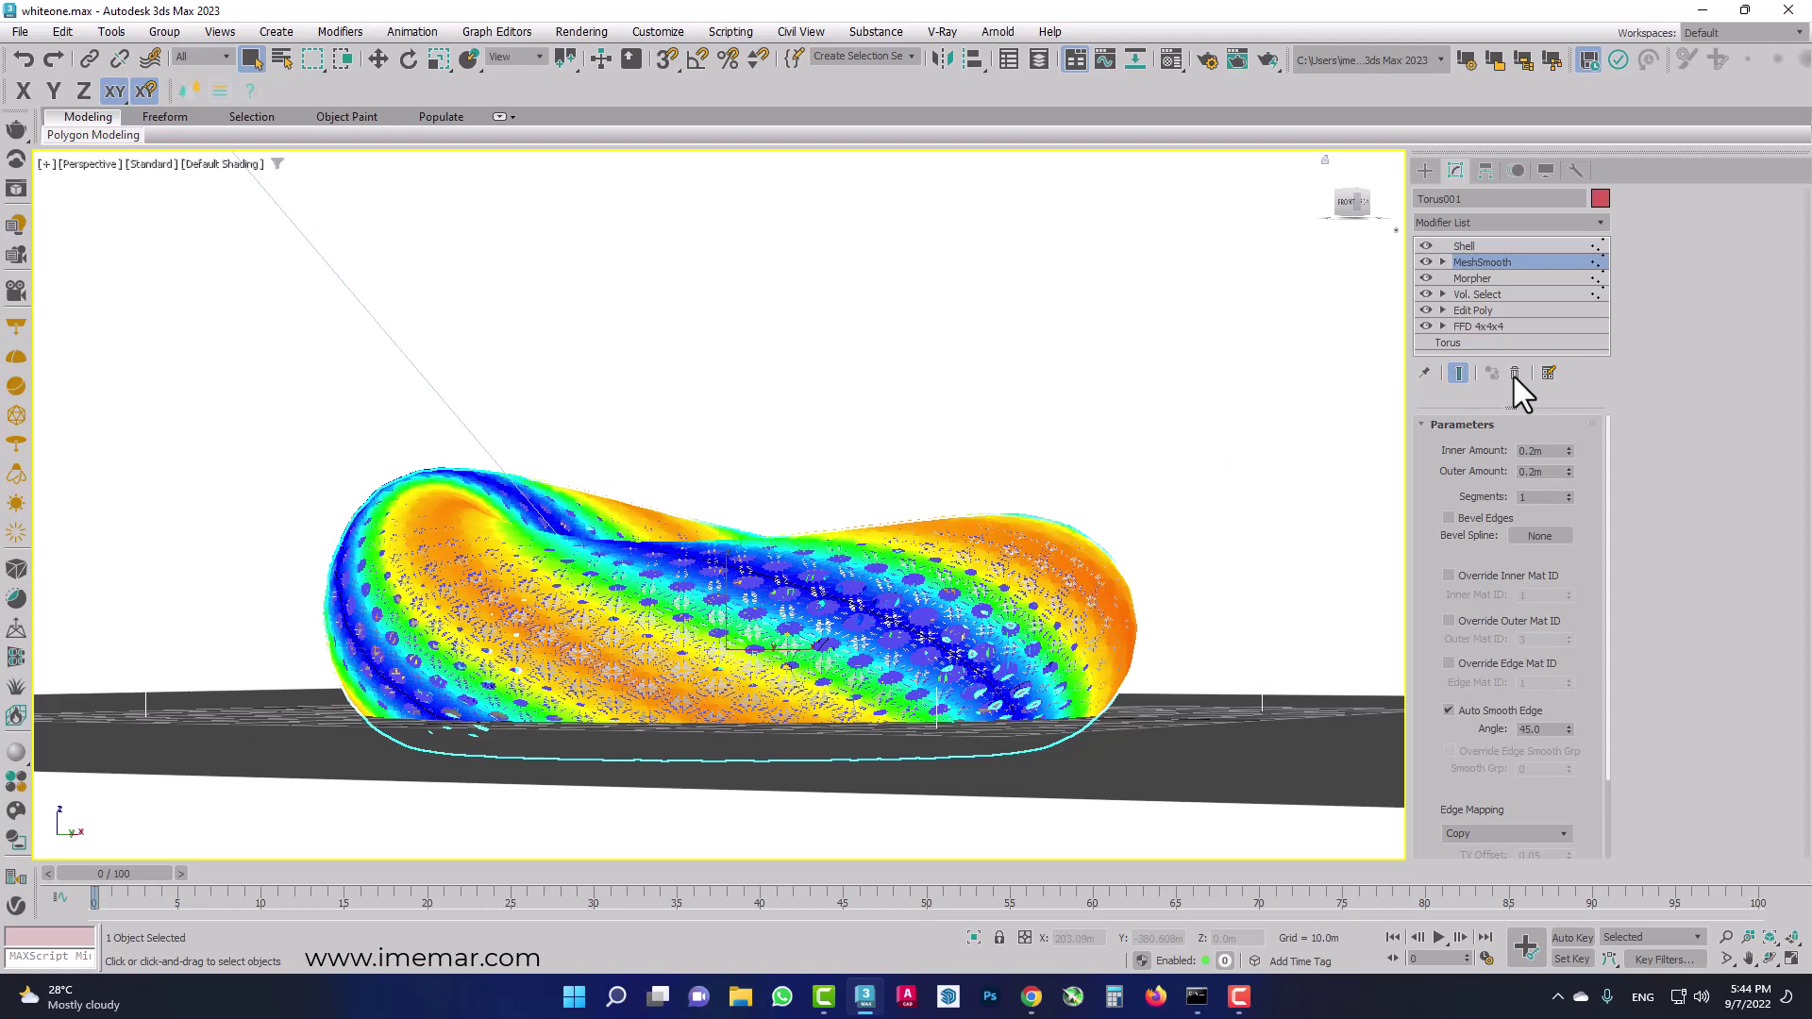
{"action": "left_click", "coordinate": [1514, 375]}
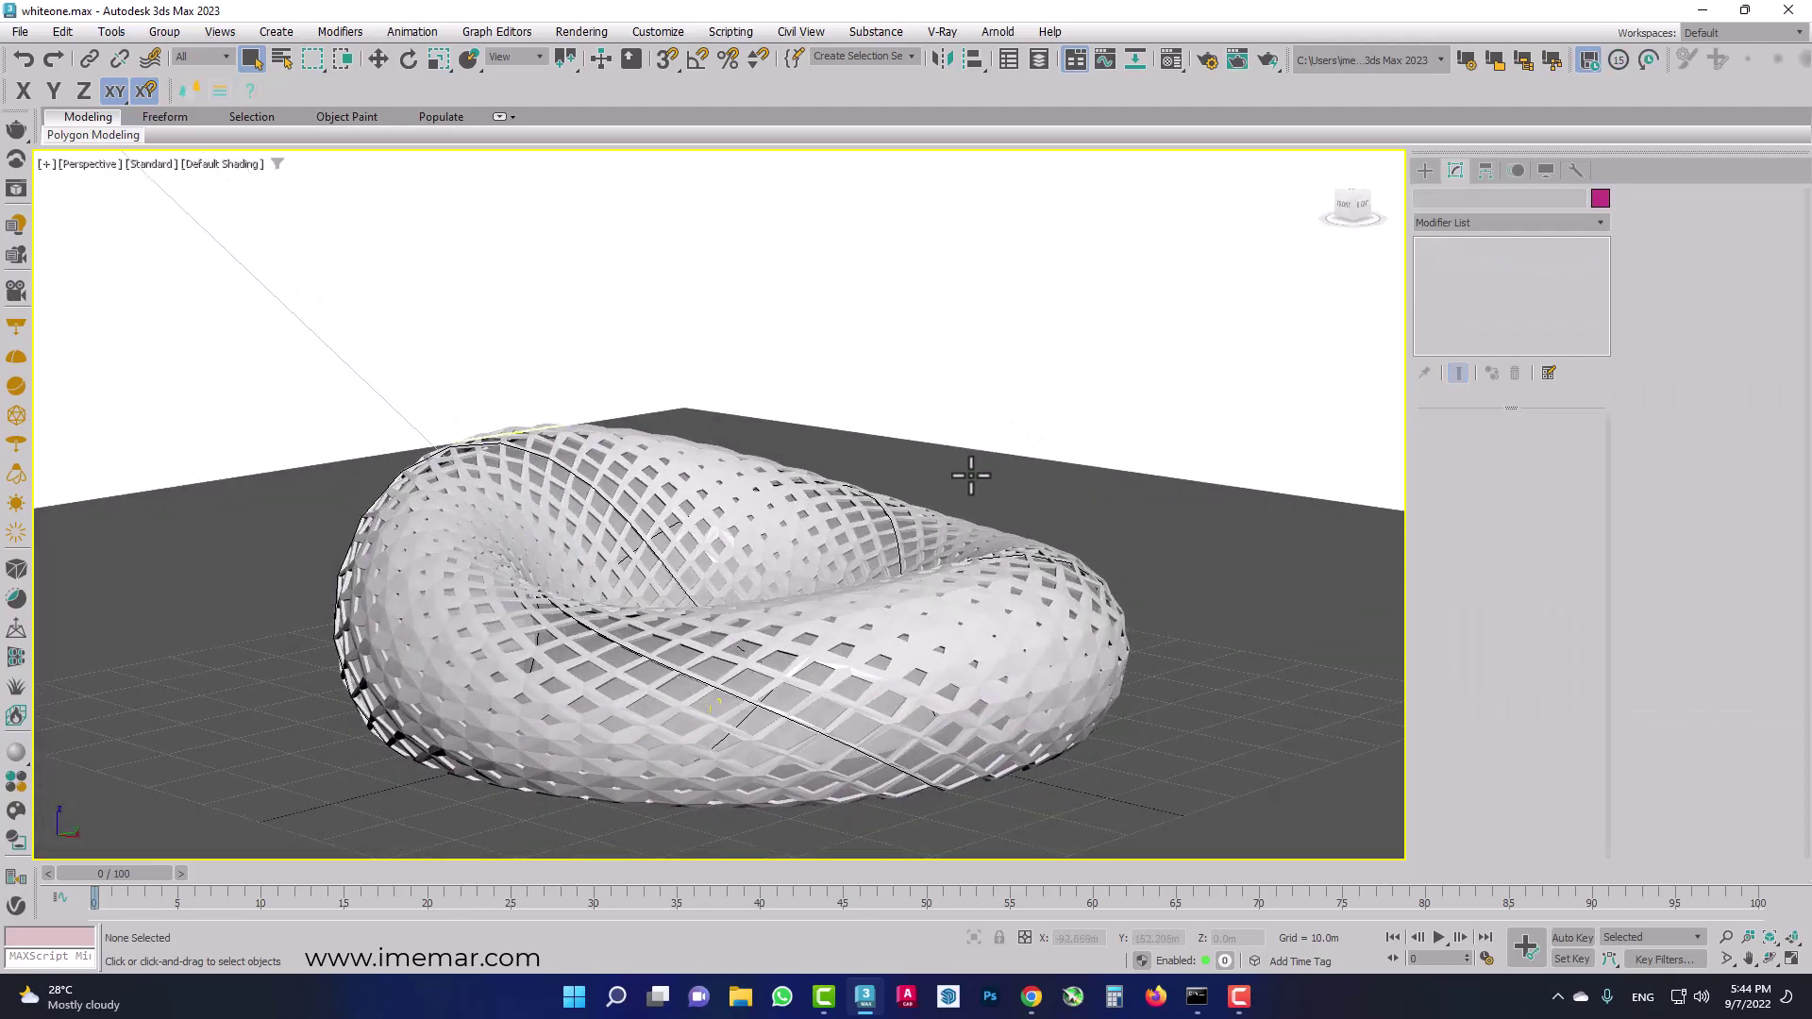
{"action": "mouse_move", "coordinate": [968, 472]}
{"action": "middle_mouse_down", "text": "alt"}
{"action": "mouse_move", "coordinate": [866, 465]}
{"action": "mouse_move", "coordinate": [938, 465]}
{"action": "middle_mouse_up", "text": "alt"}
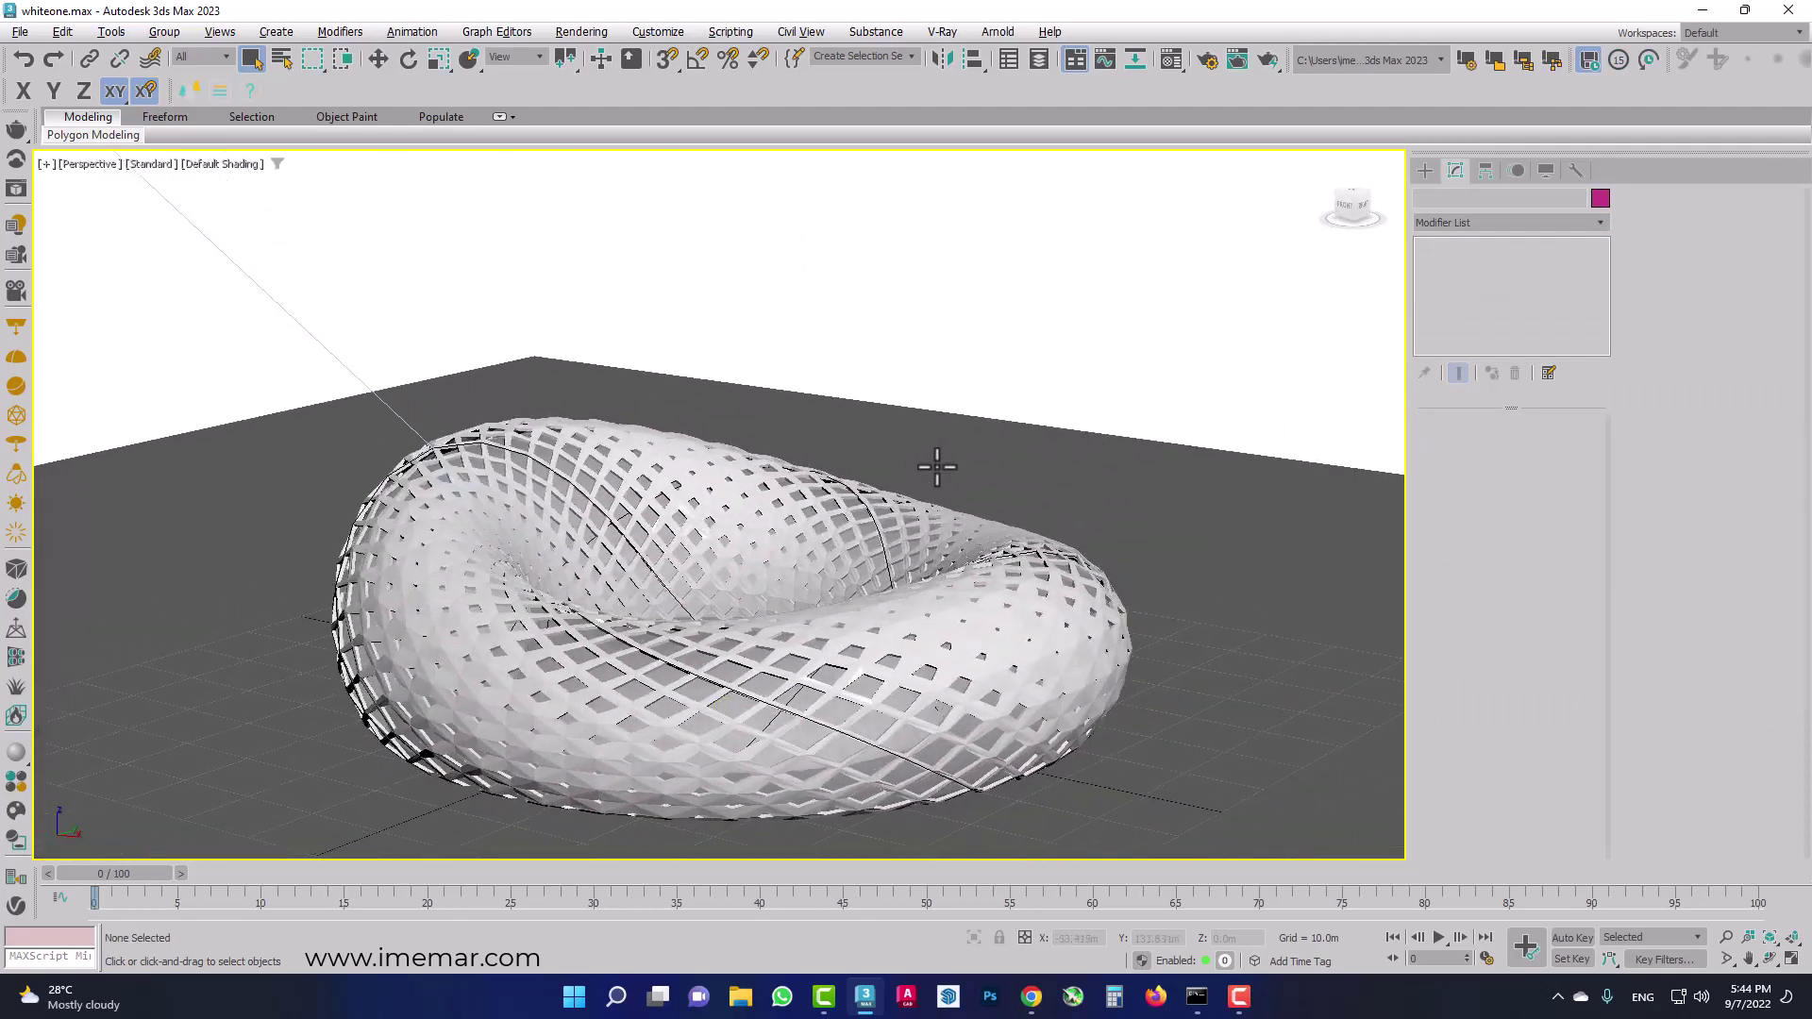
{"action": "left_click", "coordinate": [19, 31]}
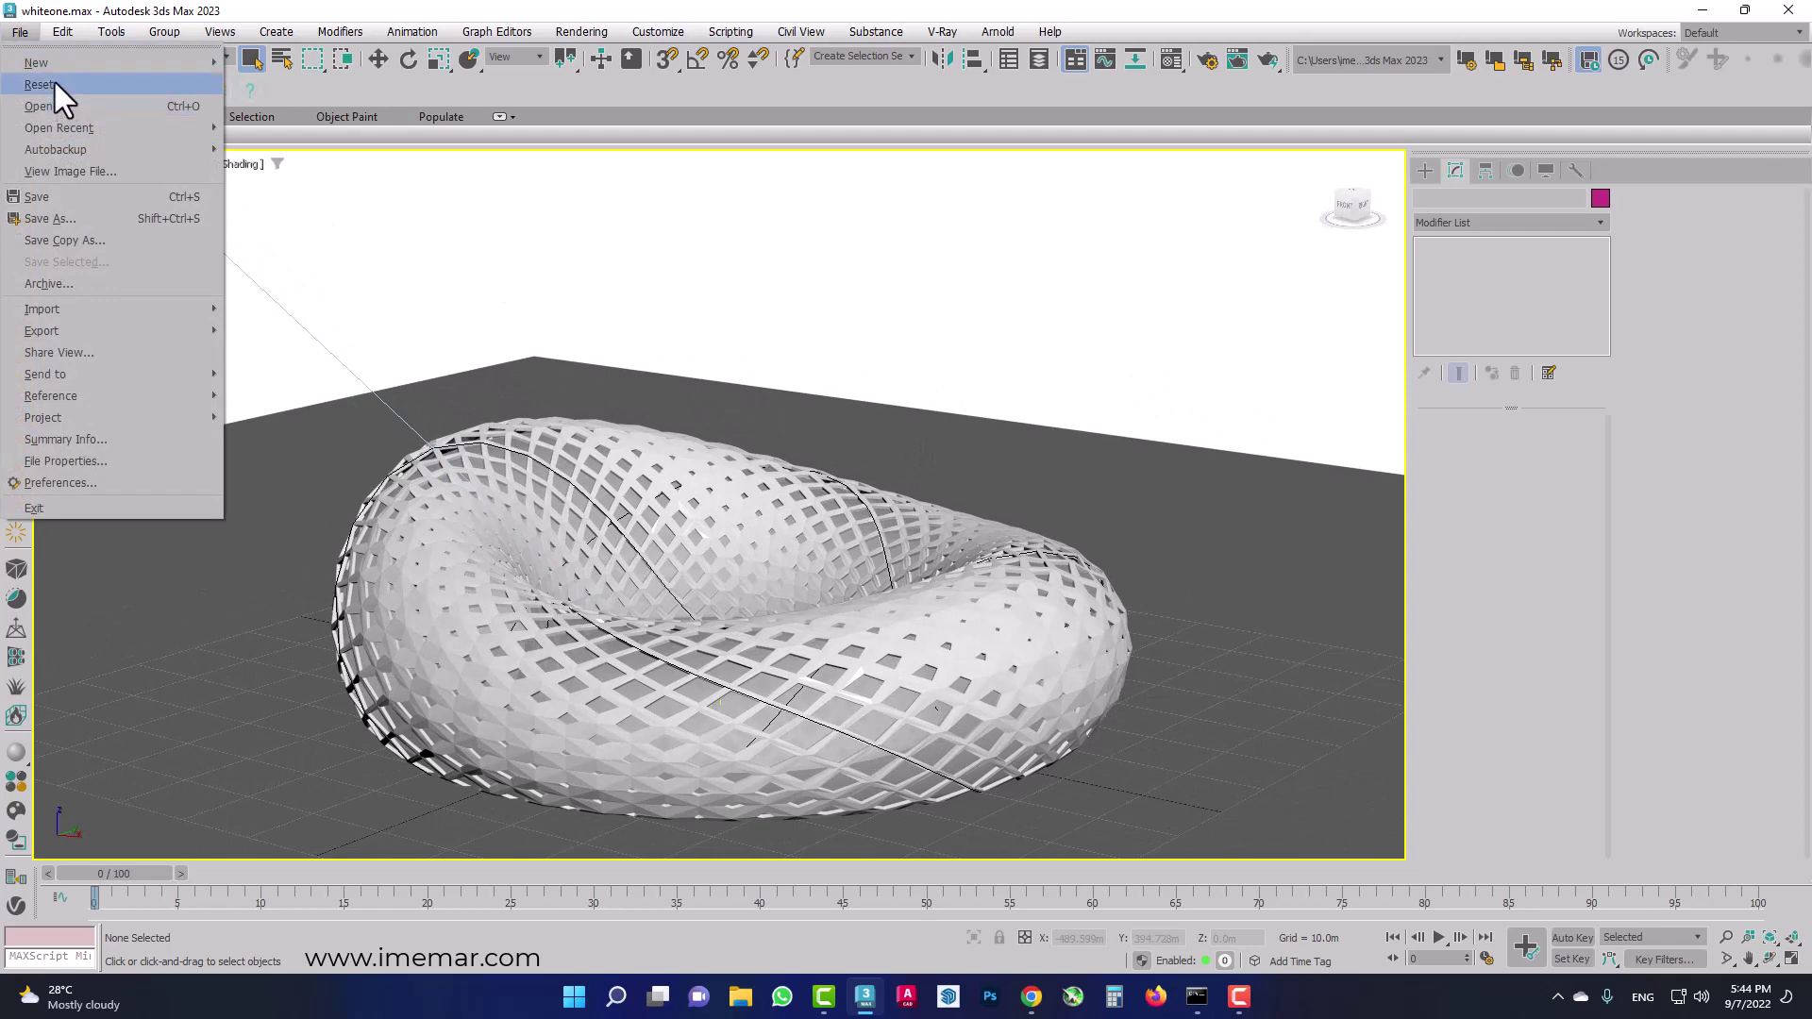
Reset to an empty scene and draw a new torus at the grid centre.
{"action": "left_click", "coordinate": [55, 84]}
{"action": "left_click", "coordinate": [852, 527]}
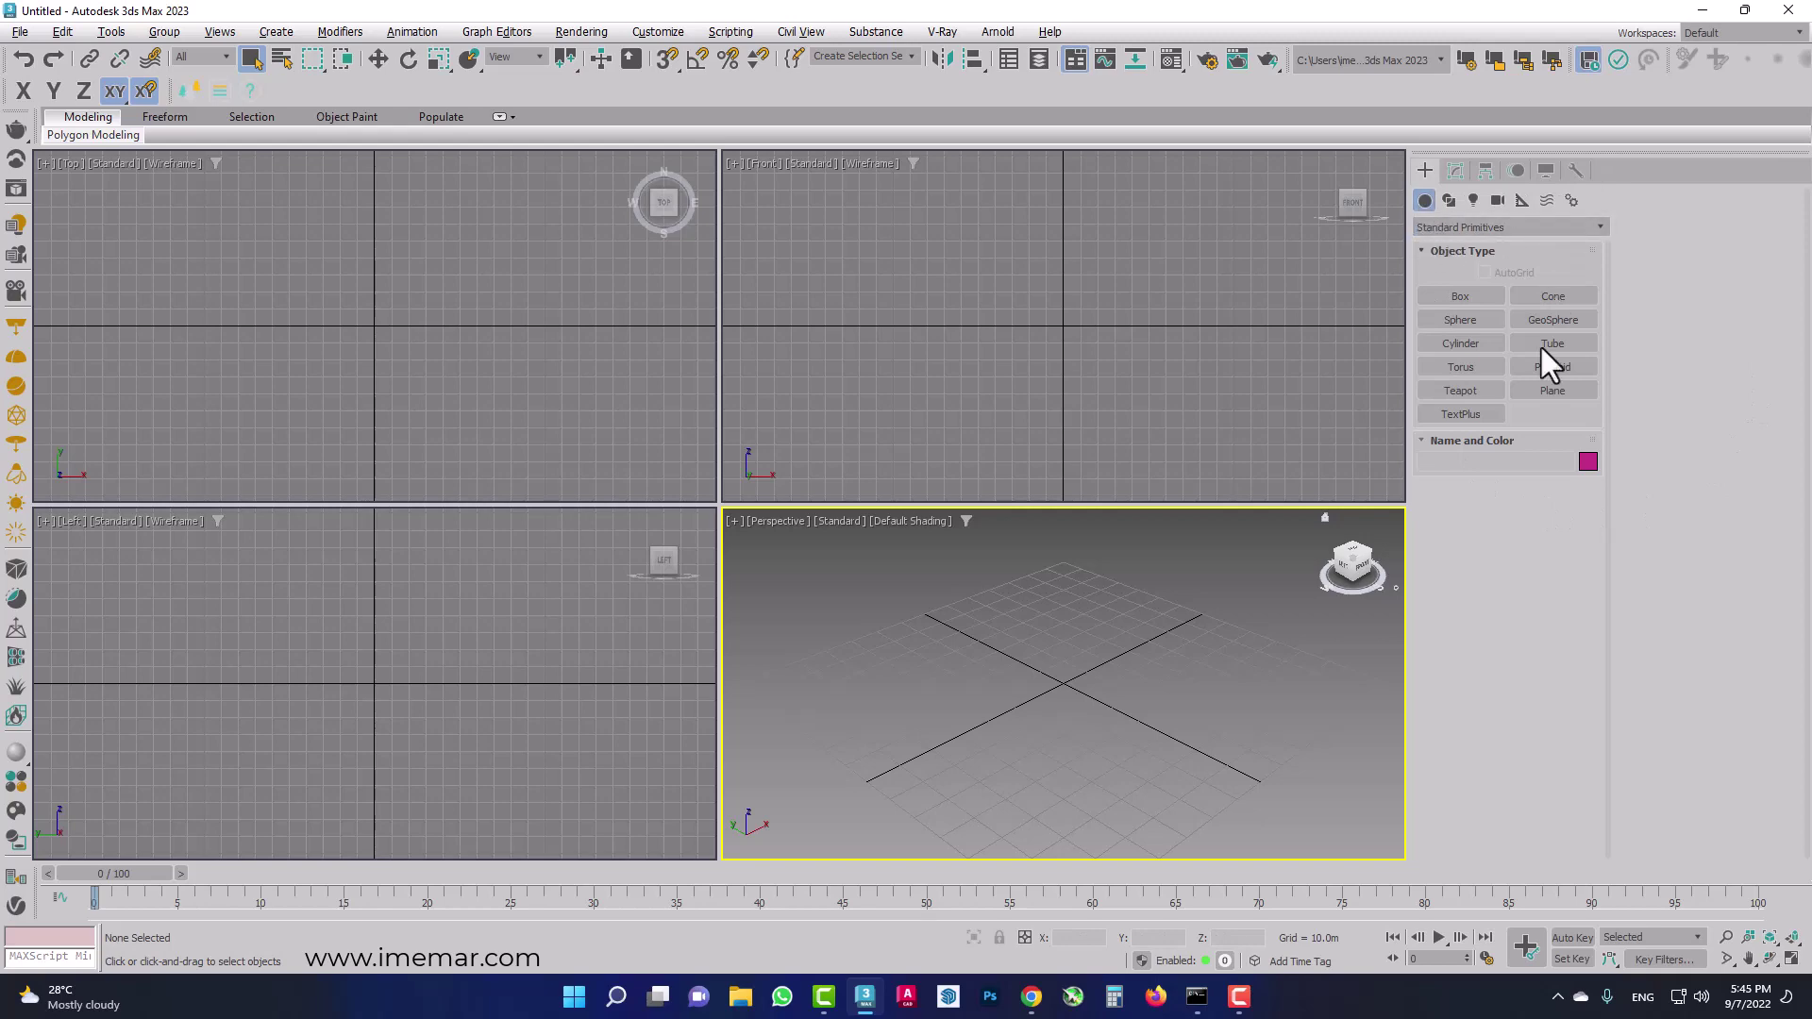
{"action": "left_click", "coordinate": [1461, 366]}
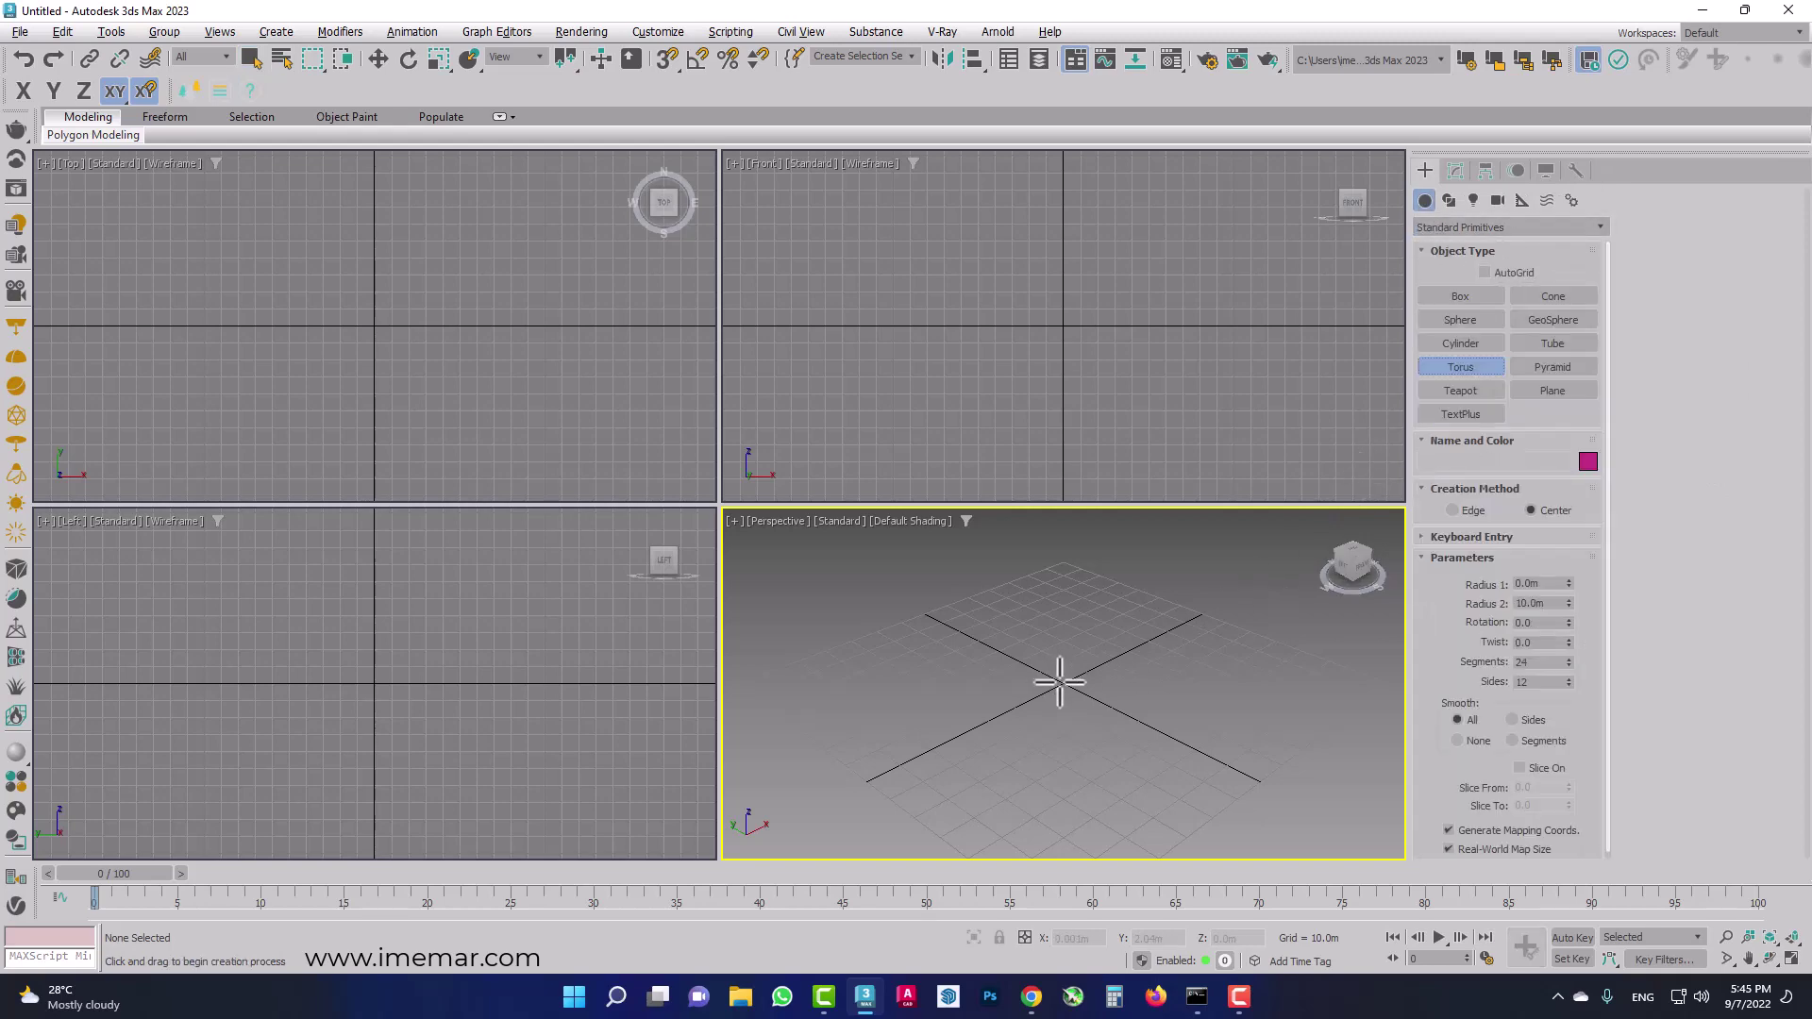
{"action": "left_click_drag", "start_coordinate": [1054, 678], "coordinate": [1230, 769]}
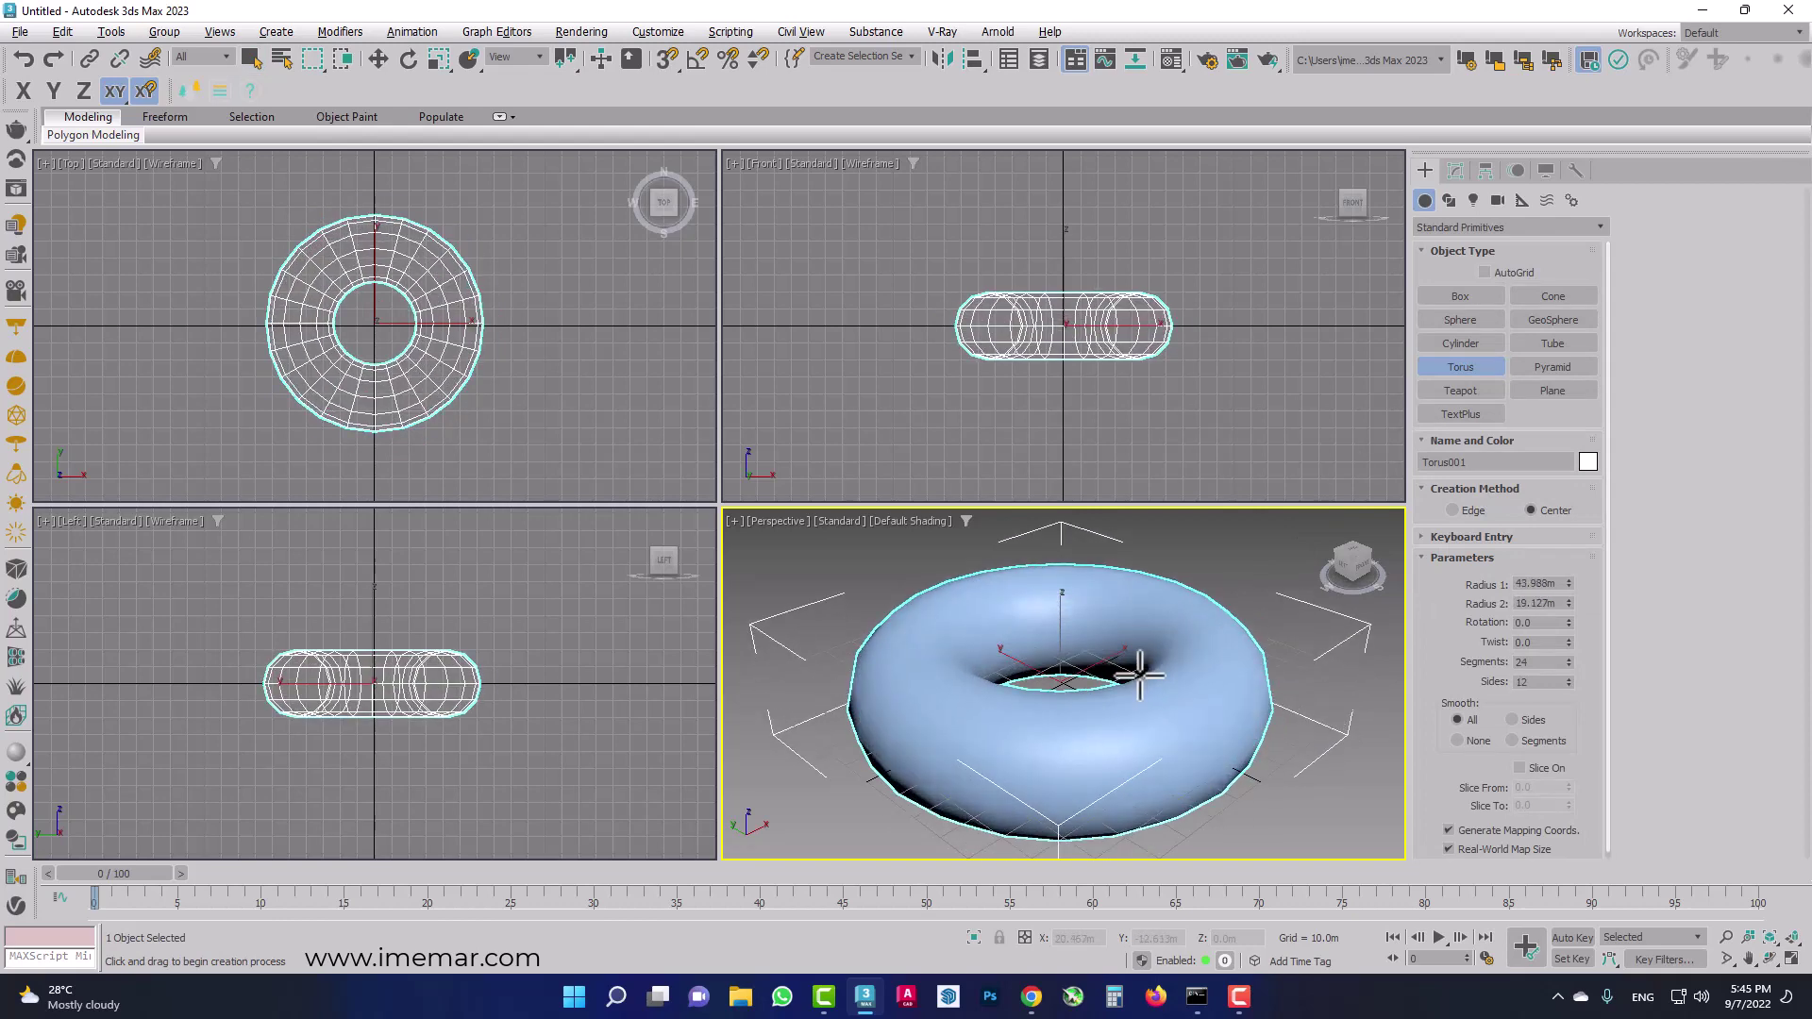
{"action": "left_click", "coordinate": [1175, 662]}
{"action": "right_click", "coordinate": [1217, 657]}
Set the torus Radius 1 to 45m and Radius 2 to 20m.
{"action": "left_click", "coordinate": [1455, 171]}
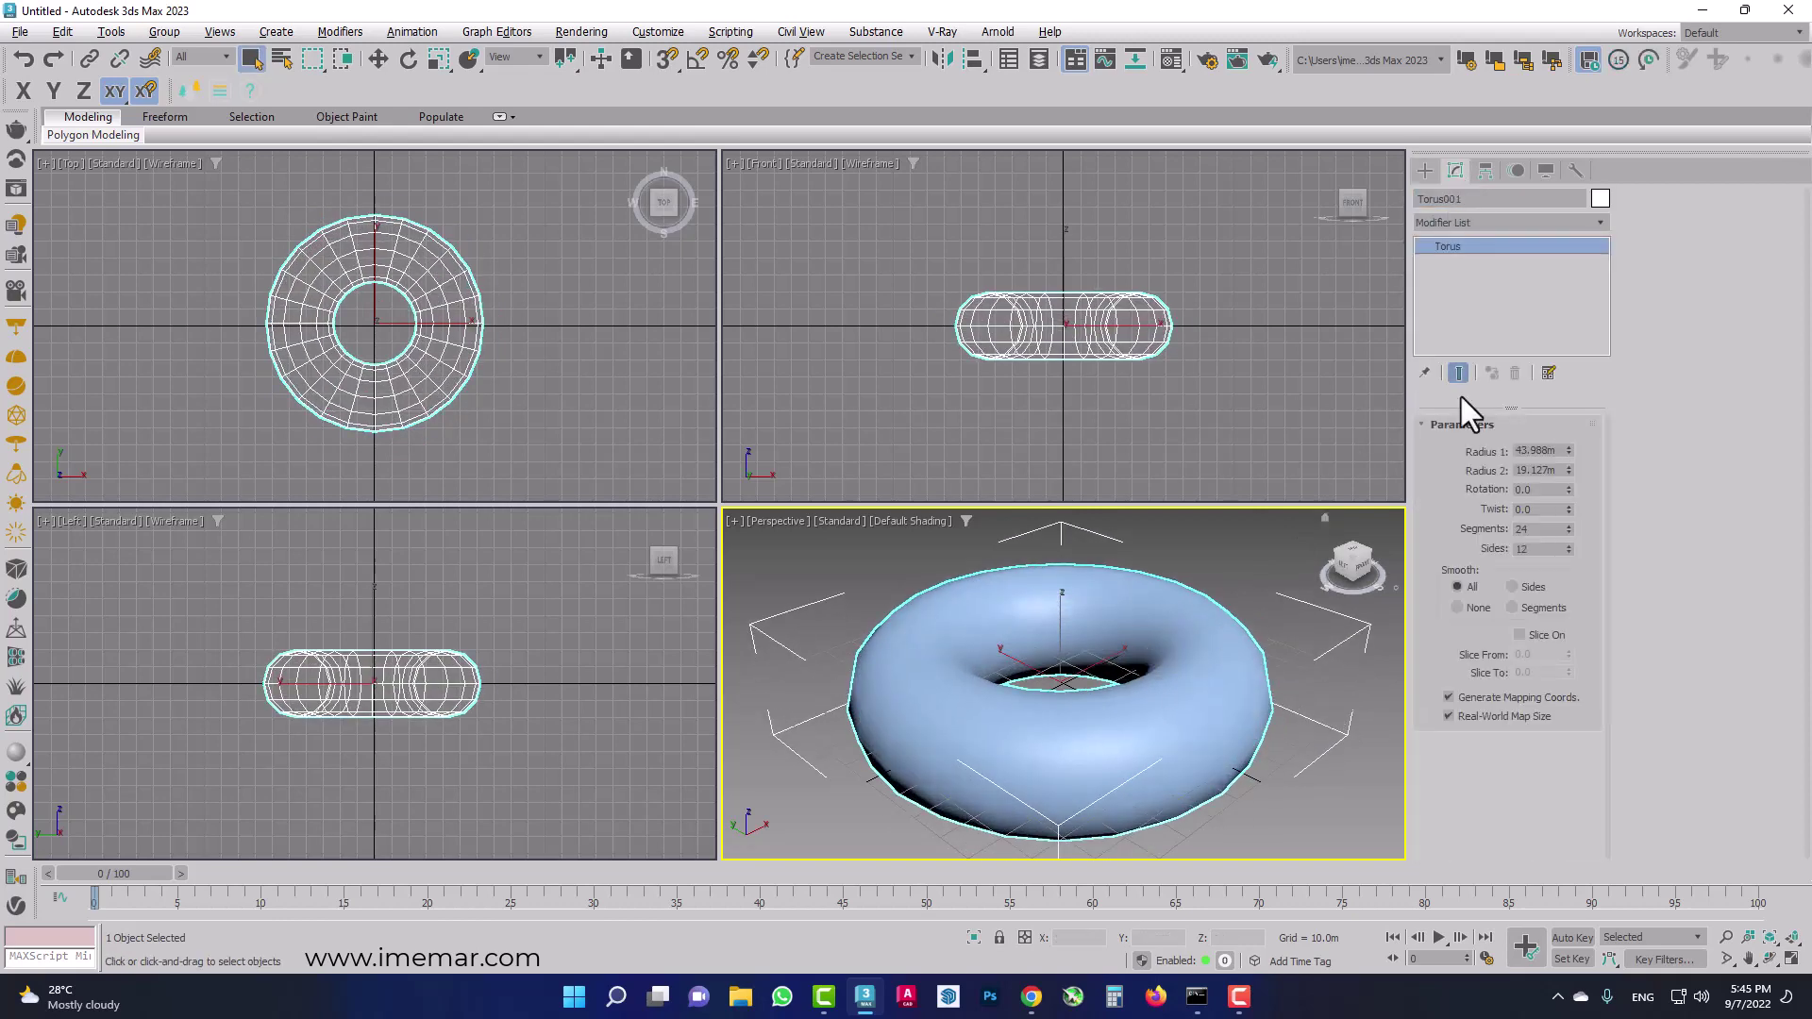
{"action": "double_click", "coordinate": [1559, 451]}
{"action": "type", "text": "45"}
{"action": "key", "text": "Return"}
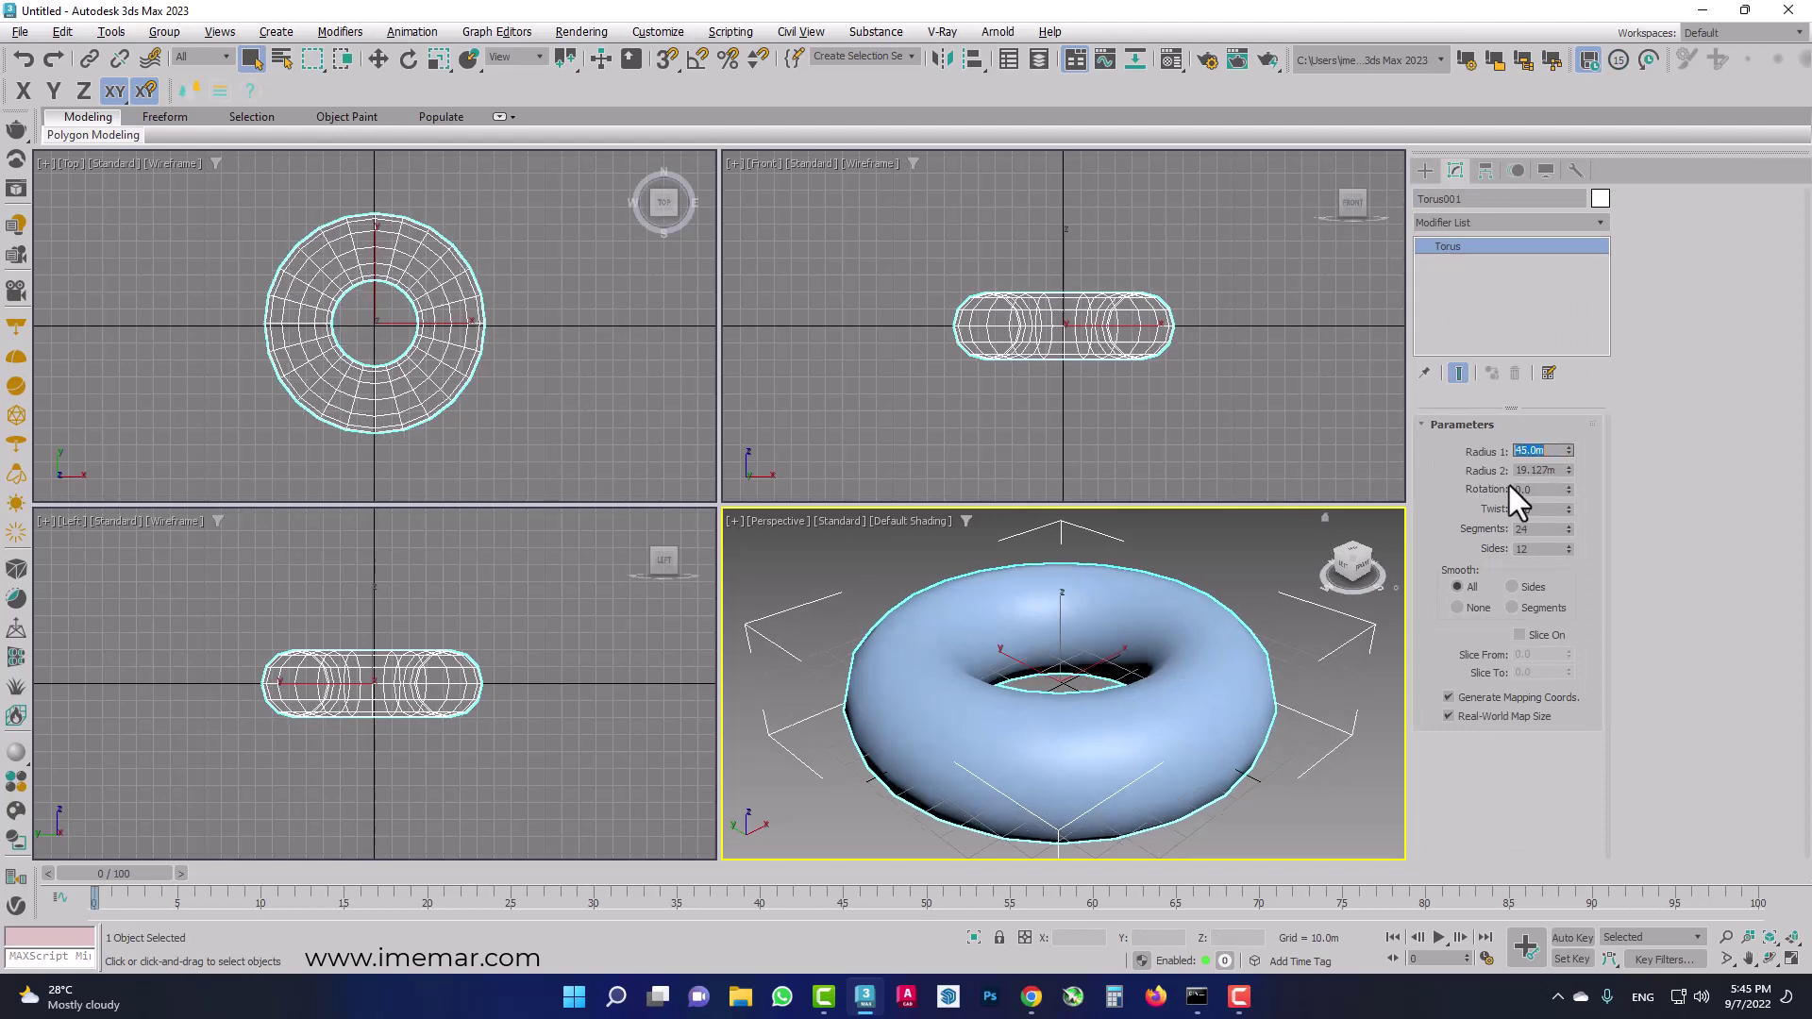
{"action": "type", "text": "20"}
{"action": "key", "text": "Return"}
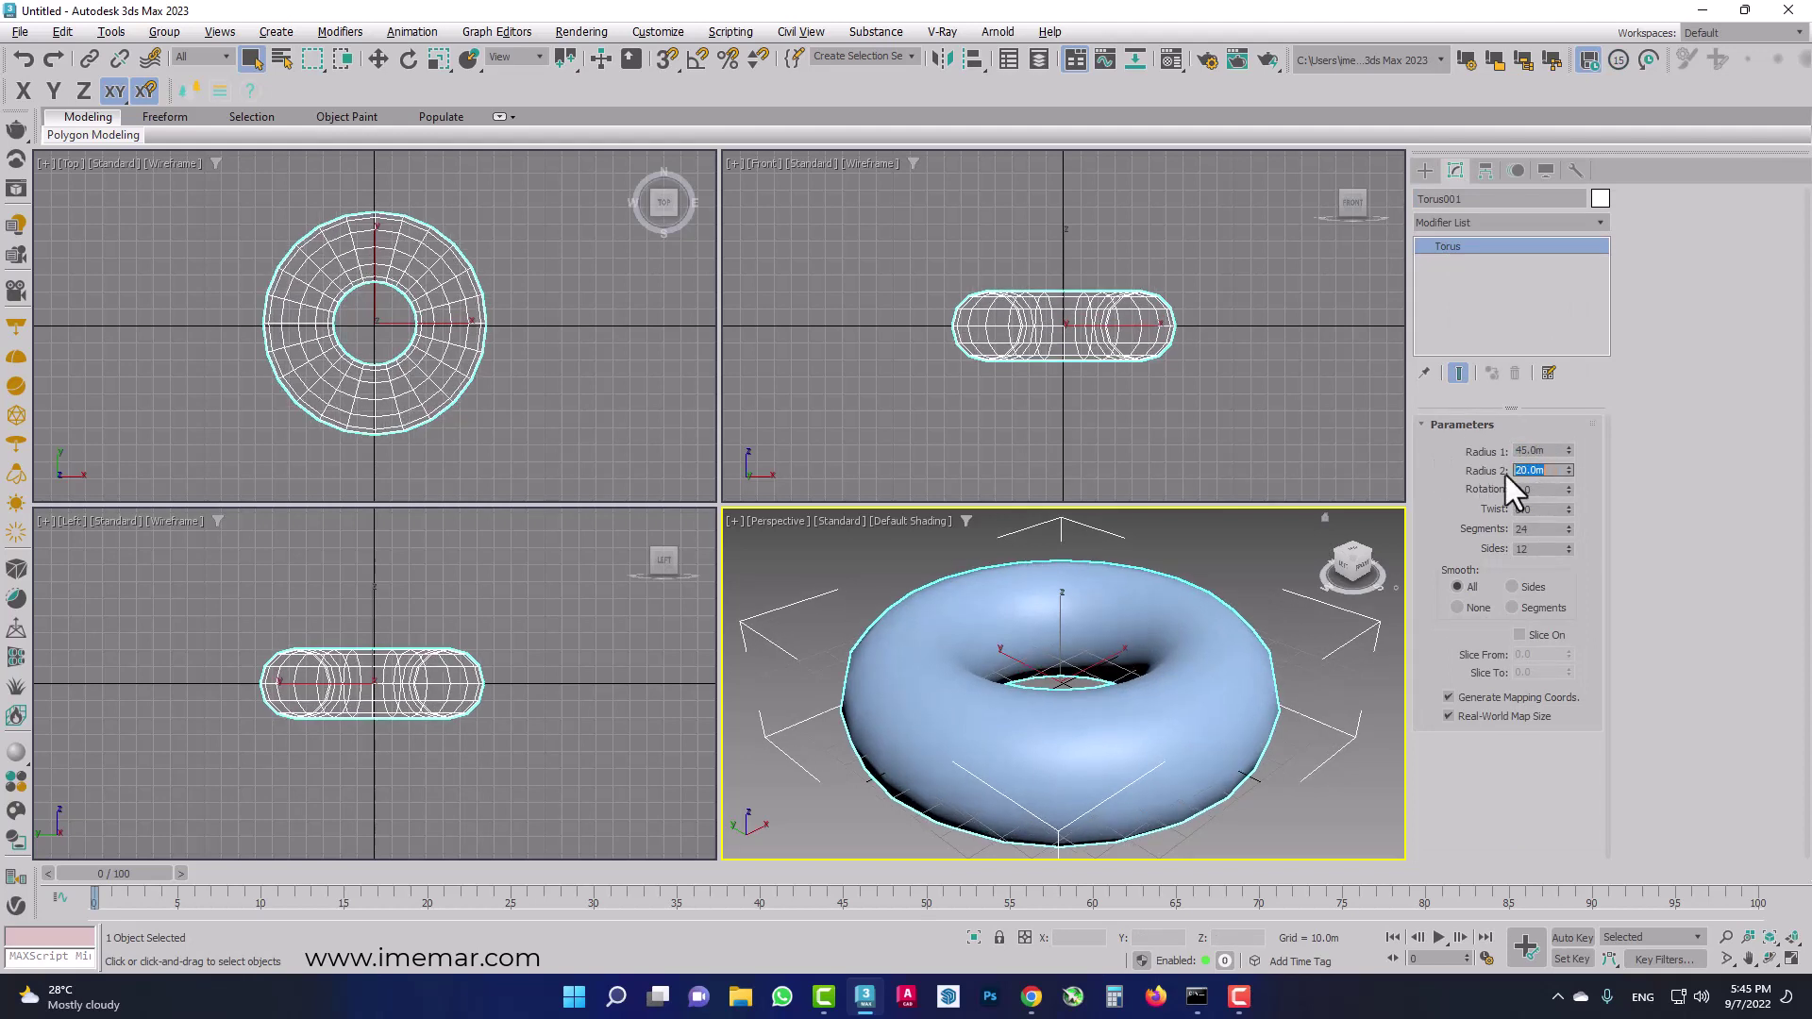
{"action": "left_click", "coordinate": [1157, 330]}
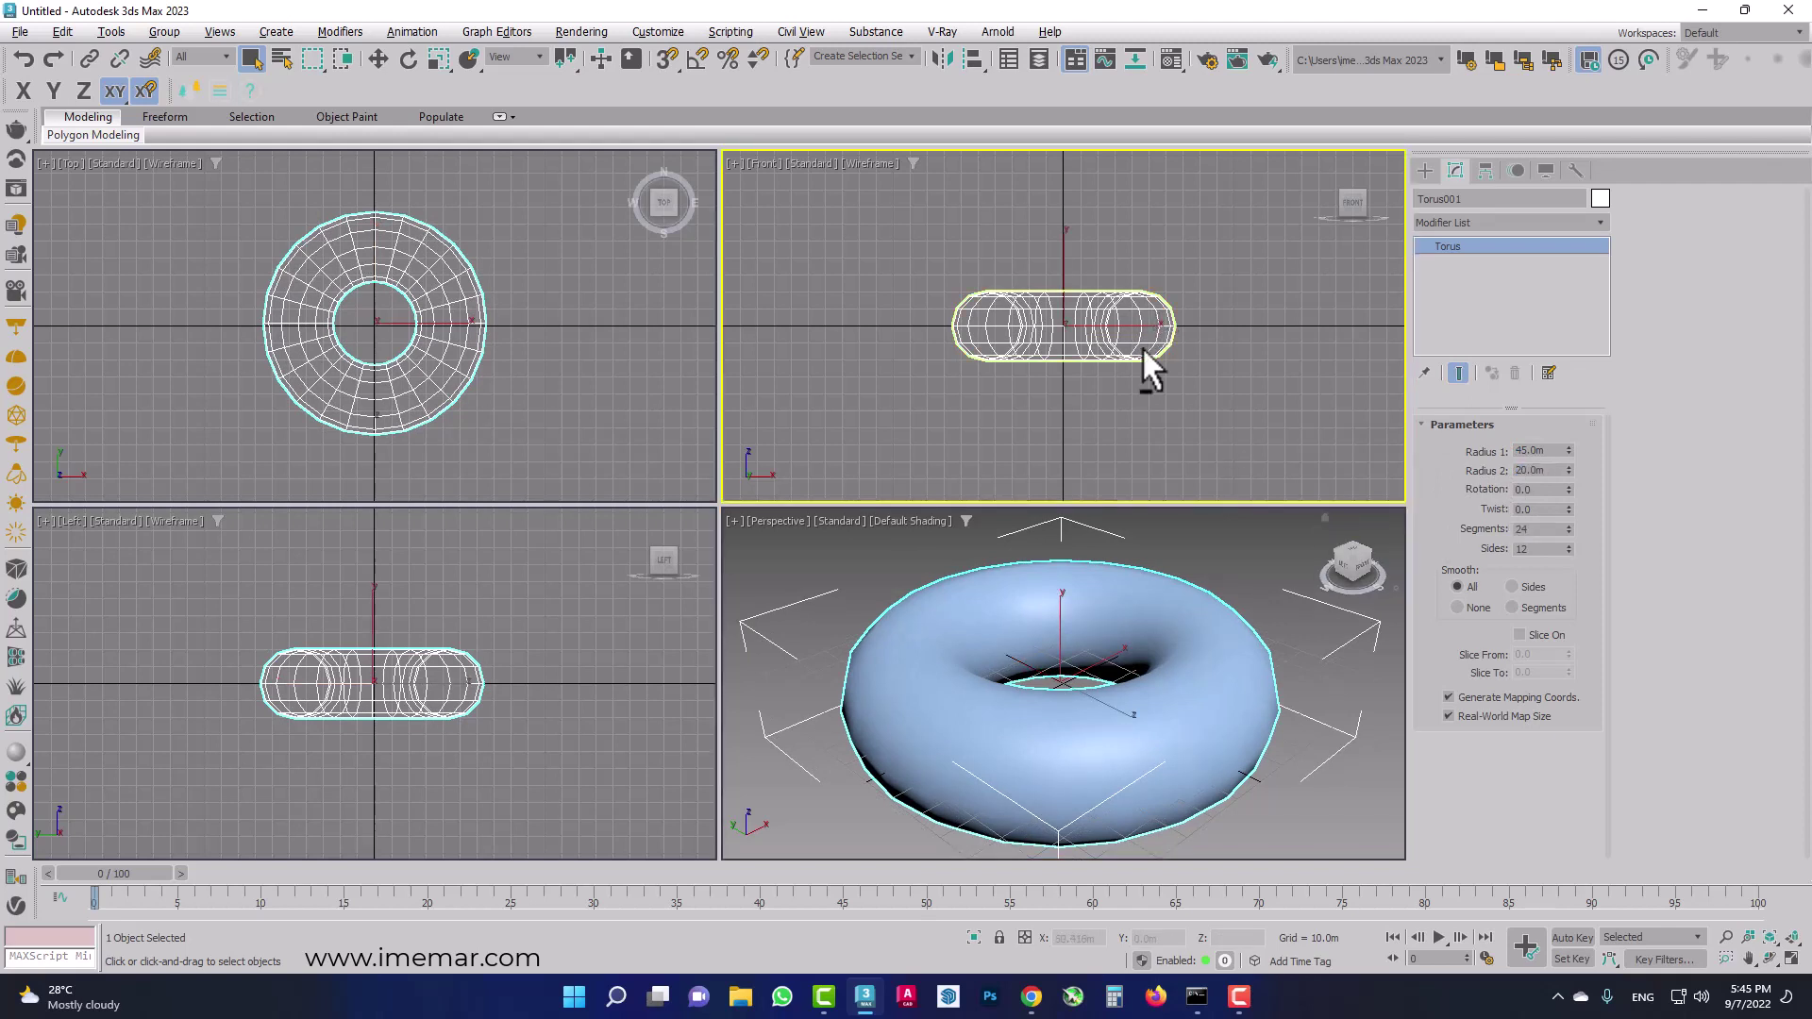
{"action": "key", "text": "alt+w"}
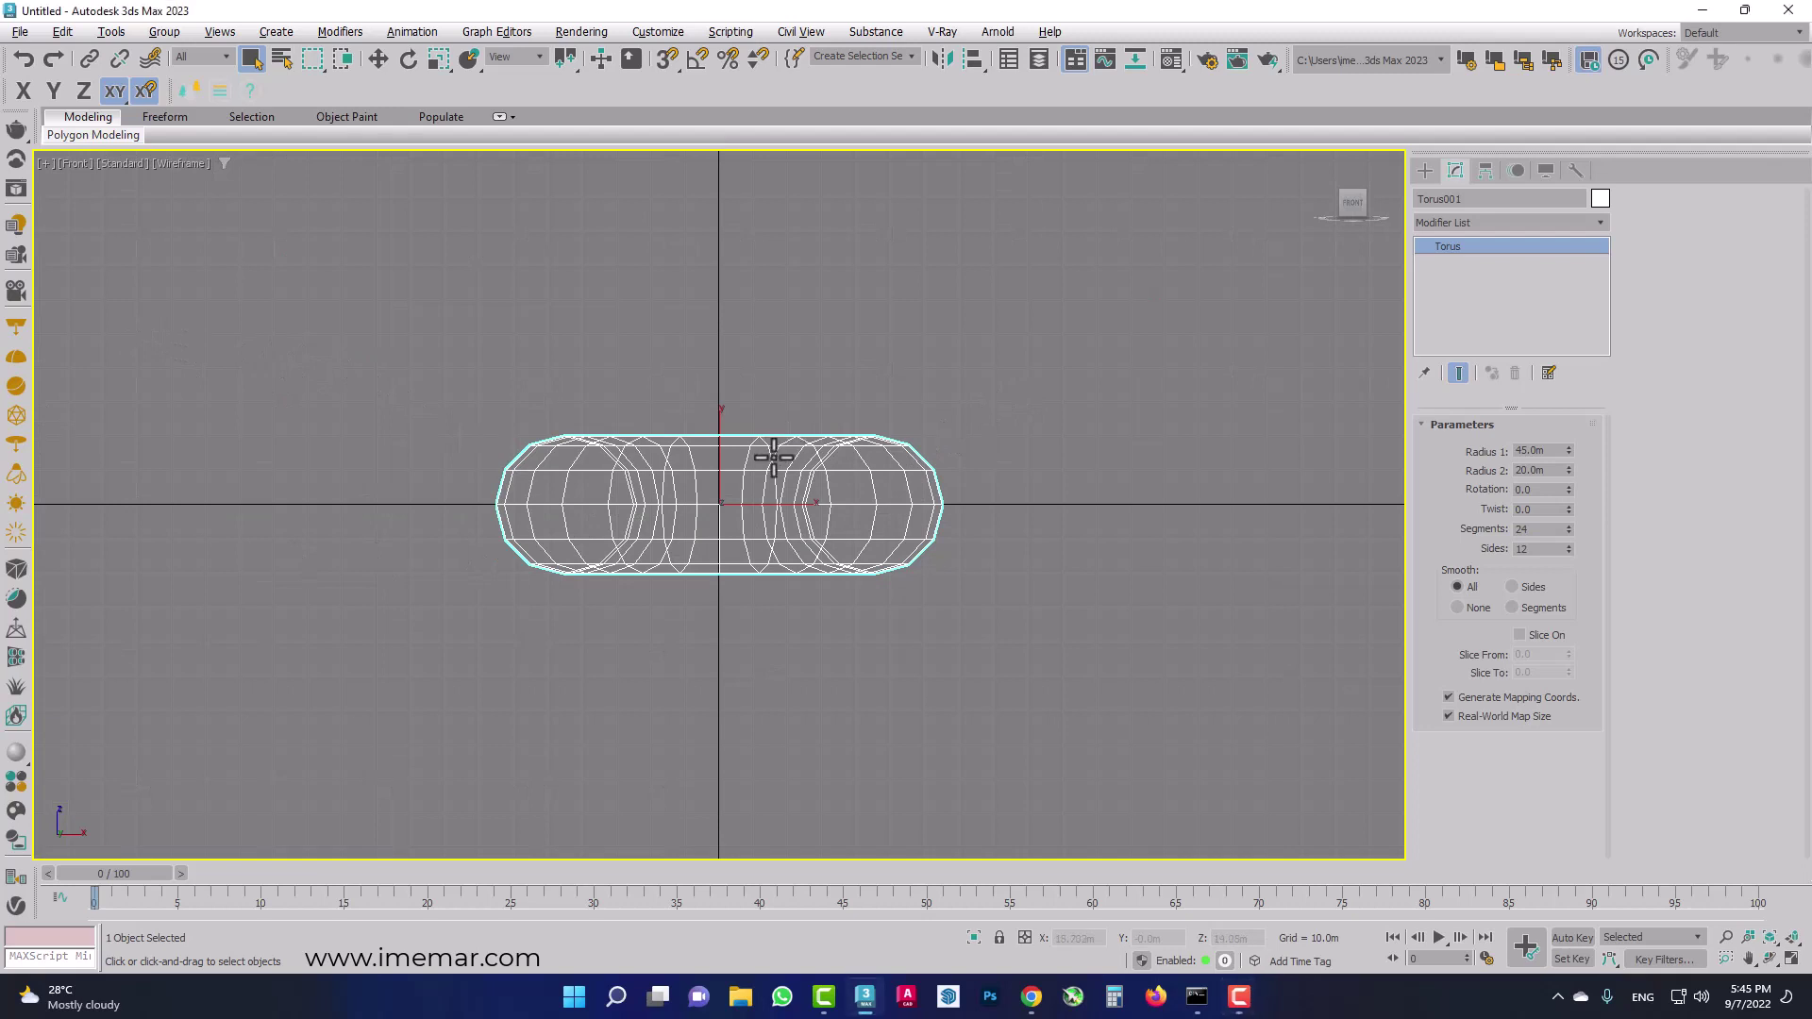
Move Torus001 up to Z 17.362m and show edged faces in a maximized Perspective view.
{"action": "key", "text": "w"}
{"action": "left_click_drag", "start_coordinate": [726, 453], "coordinate": [732, 394]}
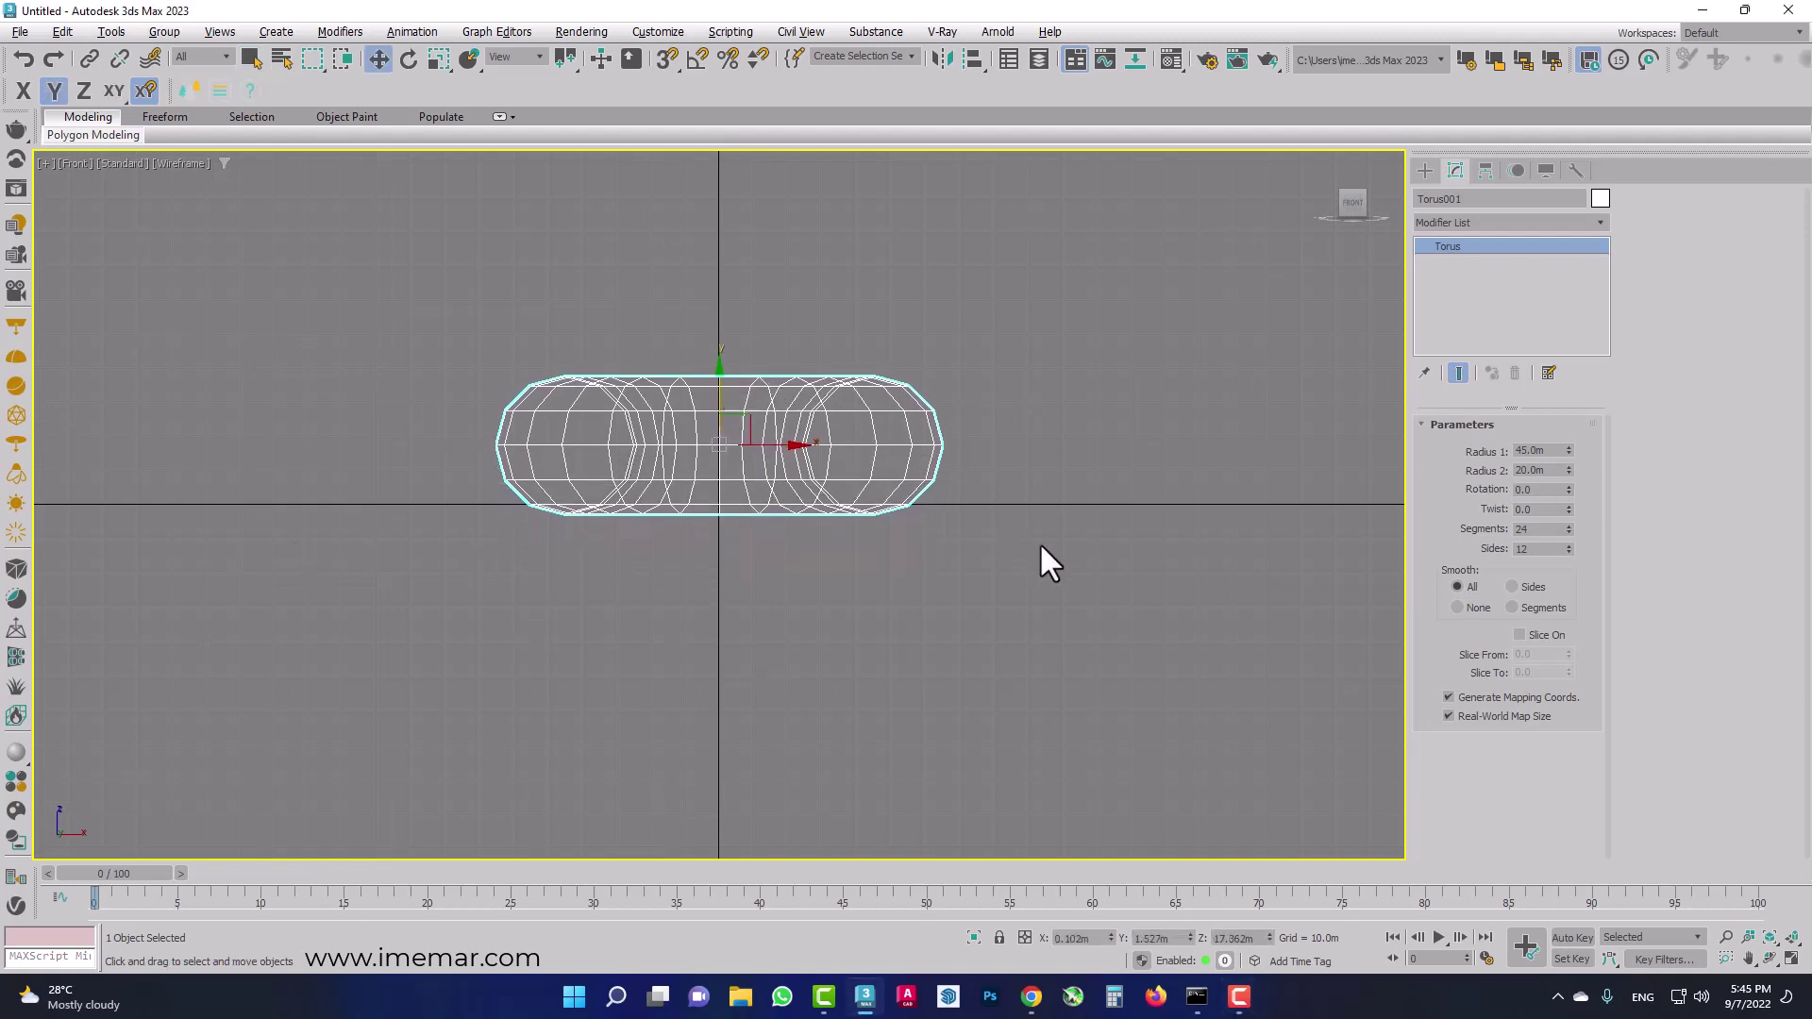
{"action": "key", "text": "alt+w"}
{"action": "key", "text": "alt+w"}
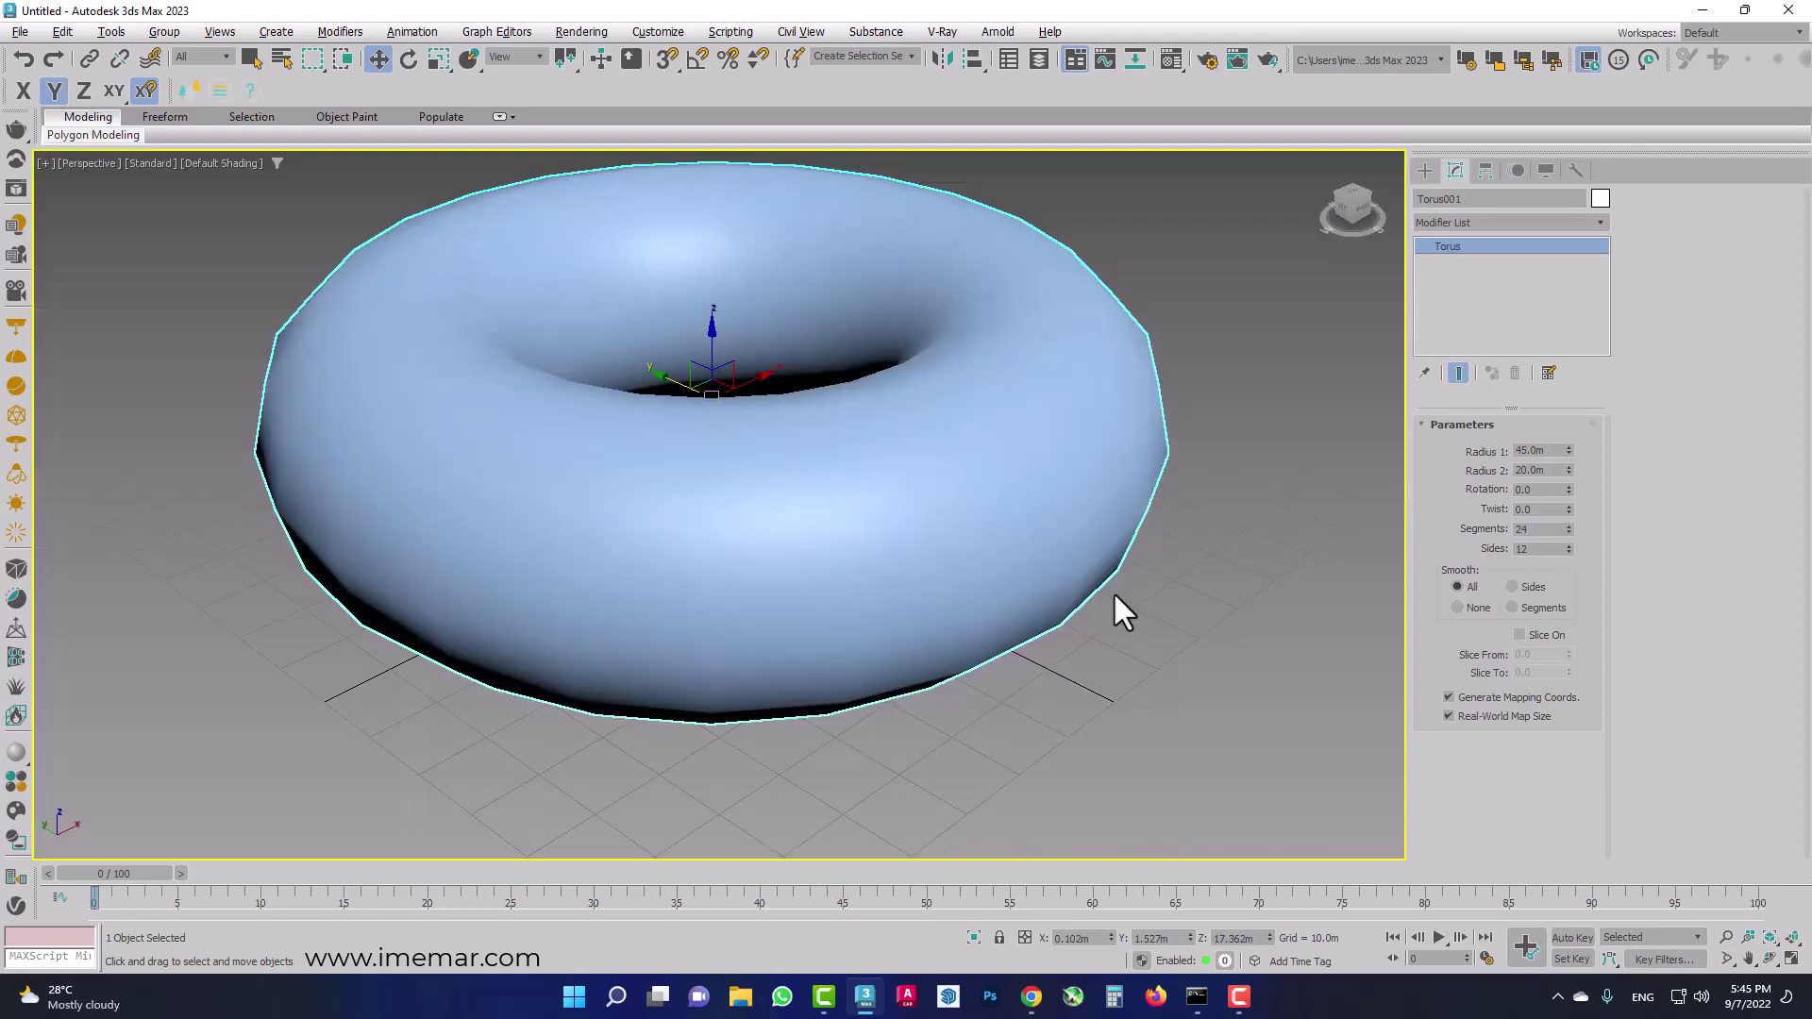
{"action": "middle_click_drag", "start_coordinate": [1113, 591], "coordinate": [1100, 647]}
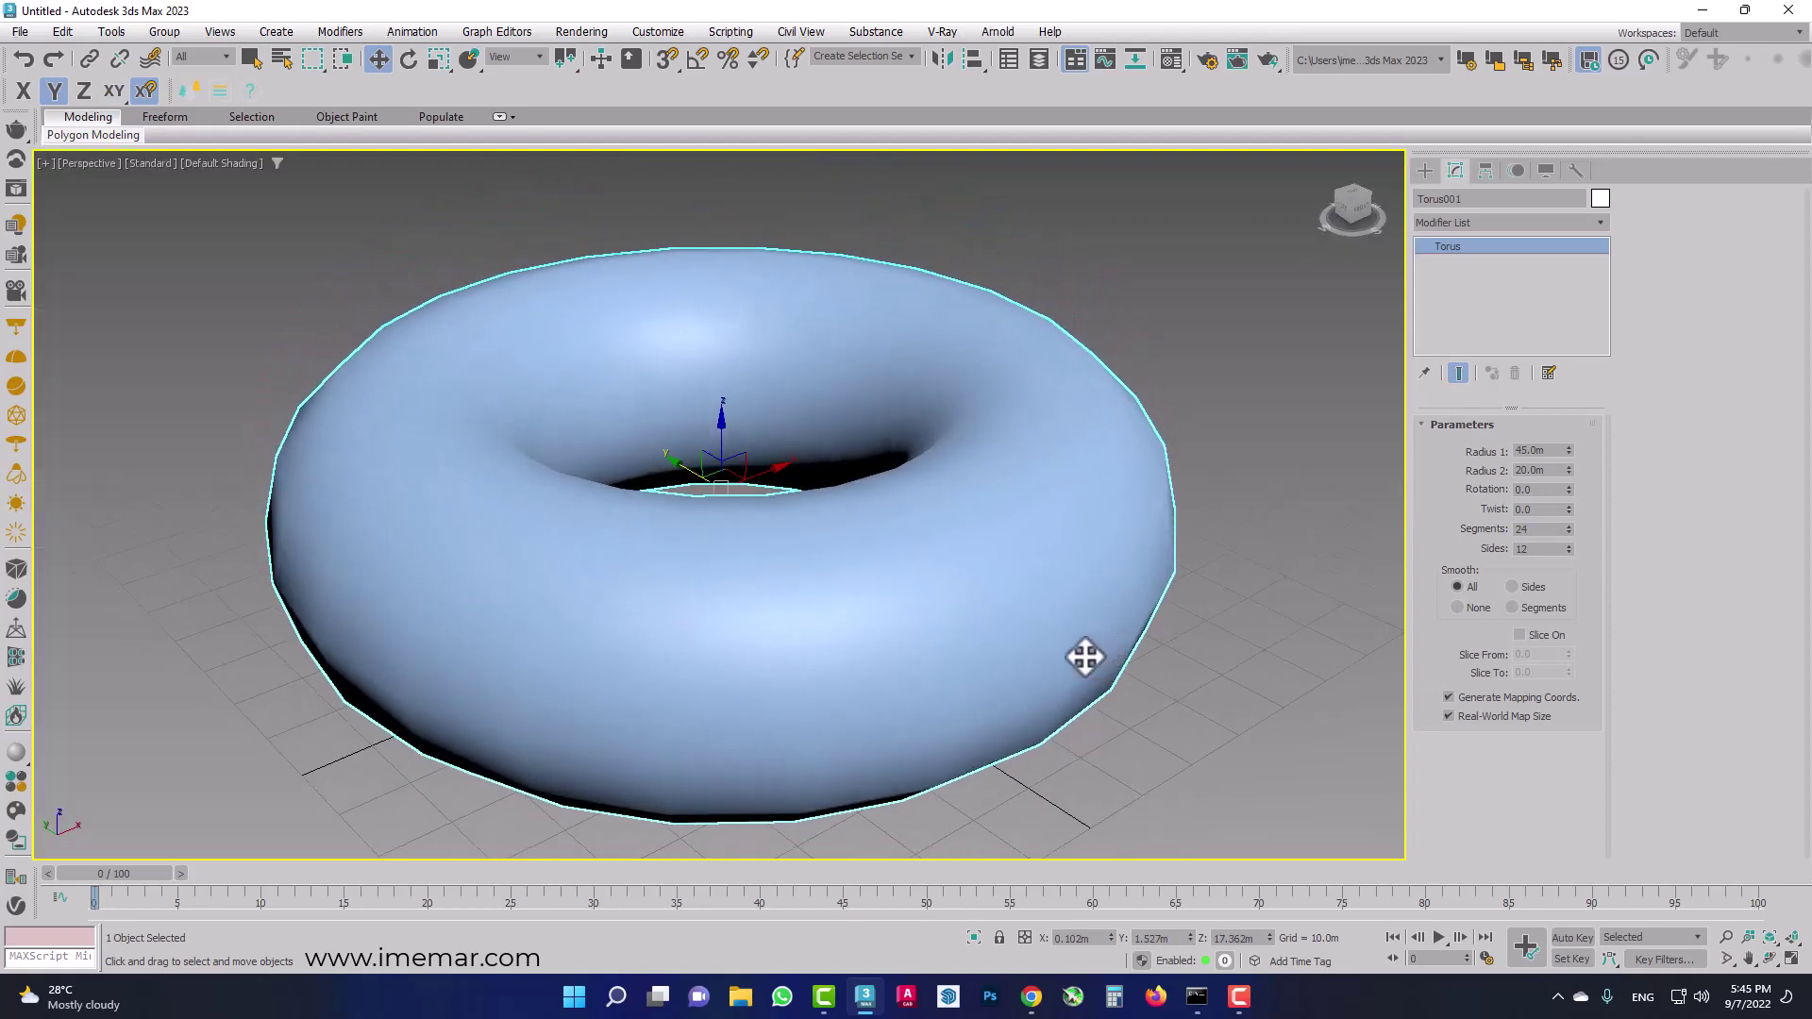
{"action": "key", "text": "F4"}
{"action": "middle_click_drag", "start_coordinate": [1001, 465], "coordinate": [999, 482], "text": "alt"}
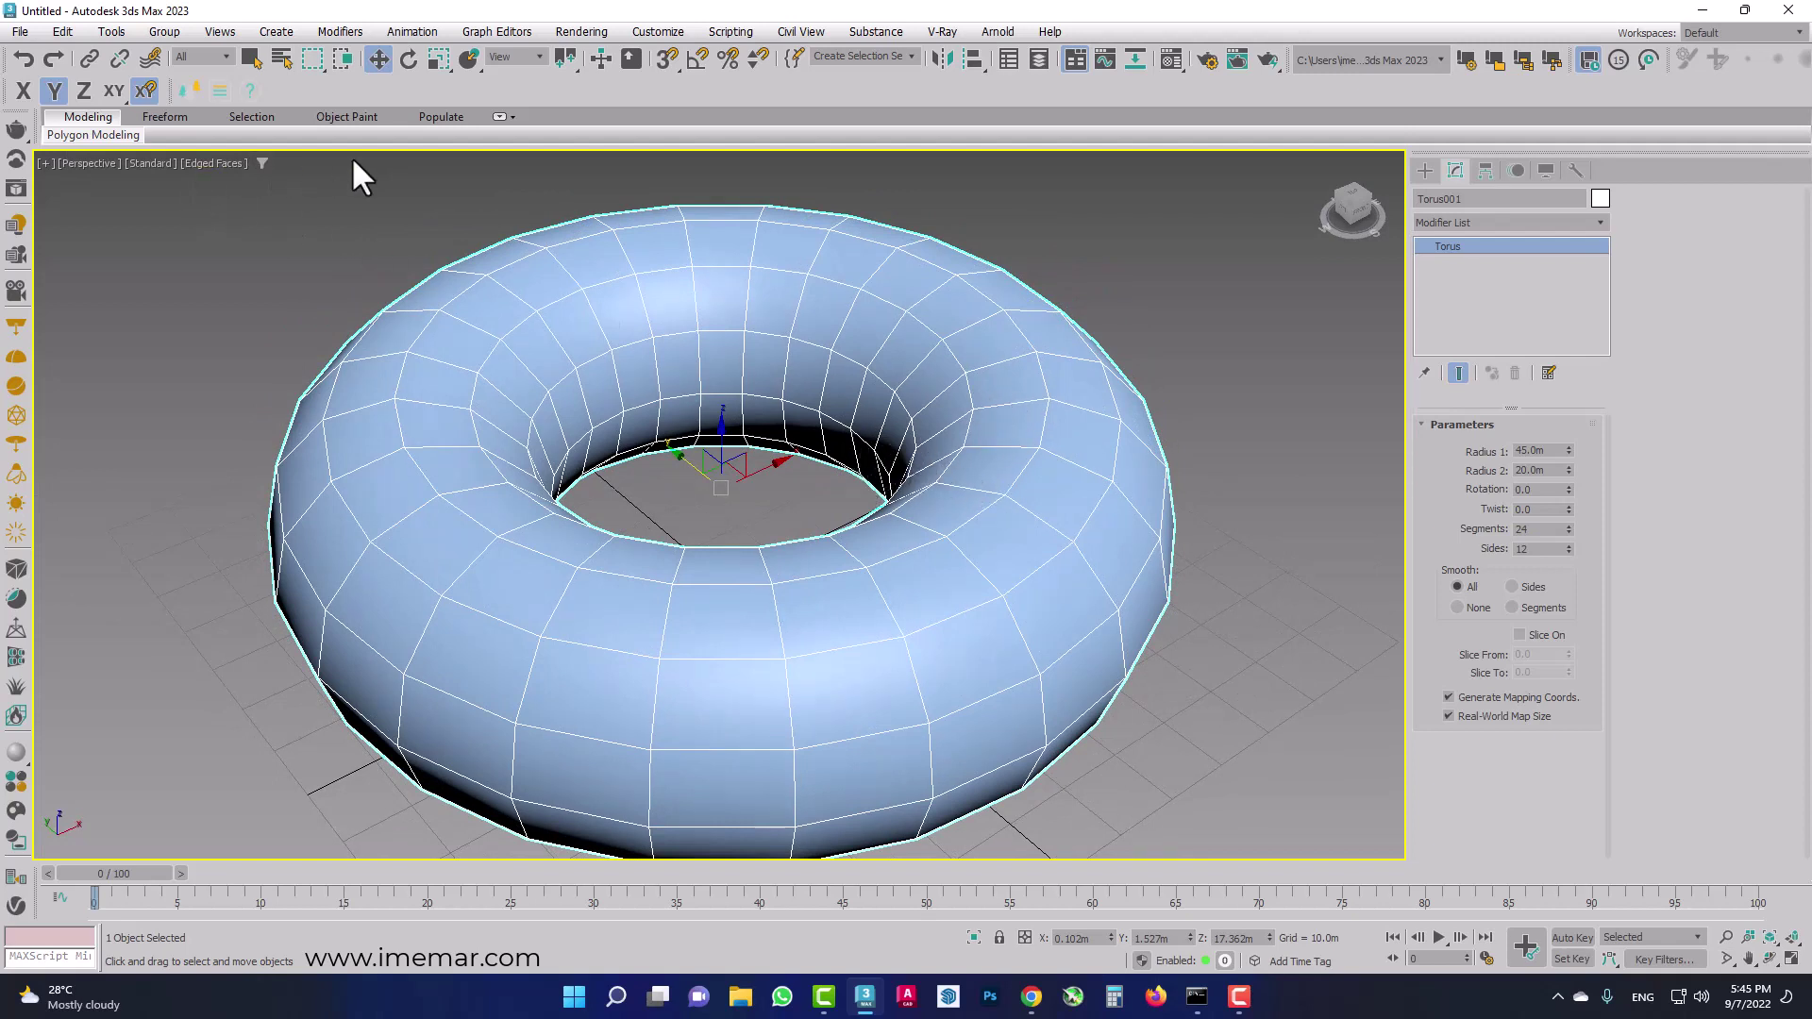
Add an Edit Poly modifier to Torus001.
{"action": "left_click", "coordinate": [1481, 223]}
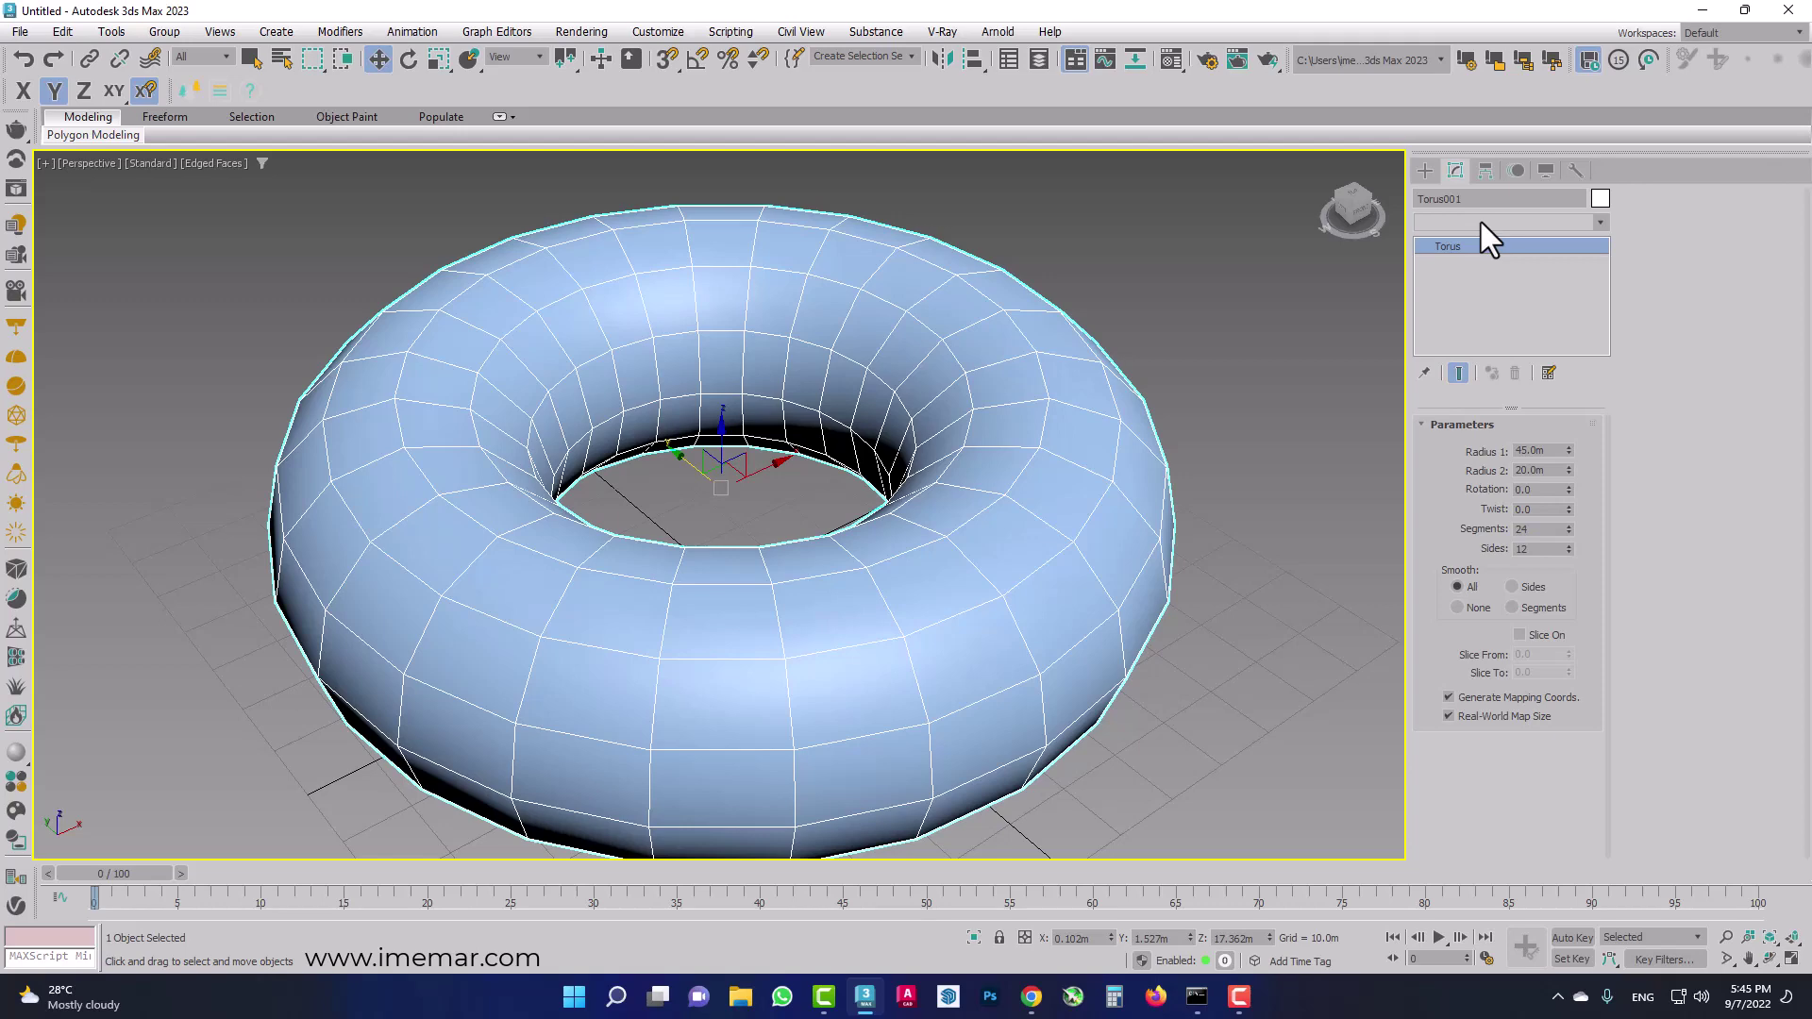
{"action": "type", "text": "esh"}
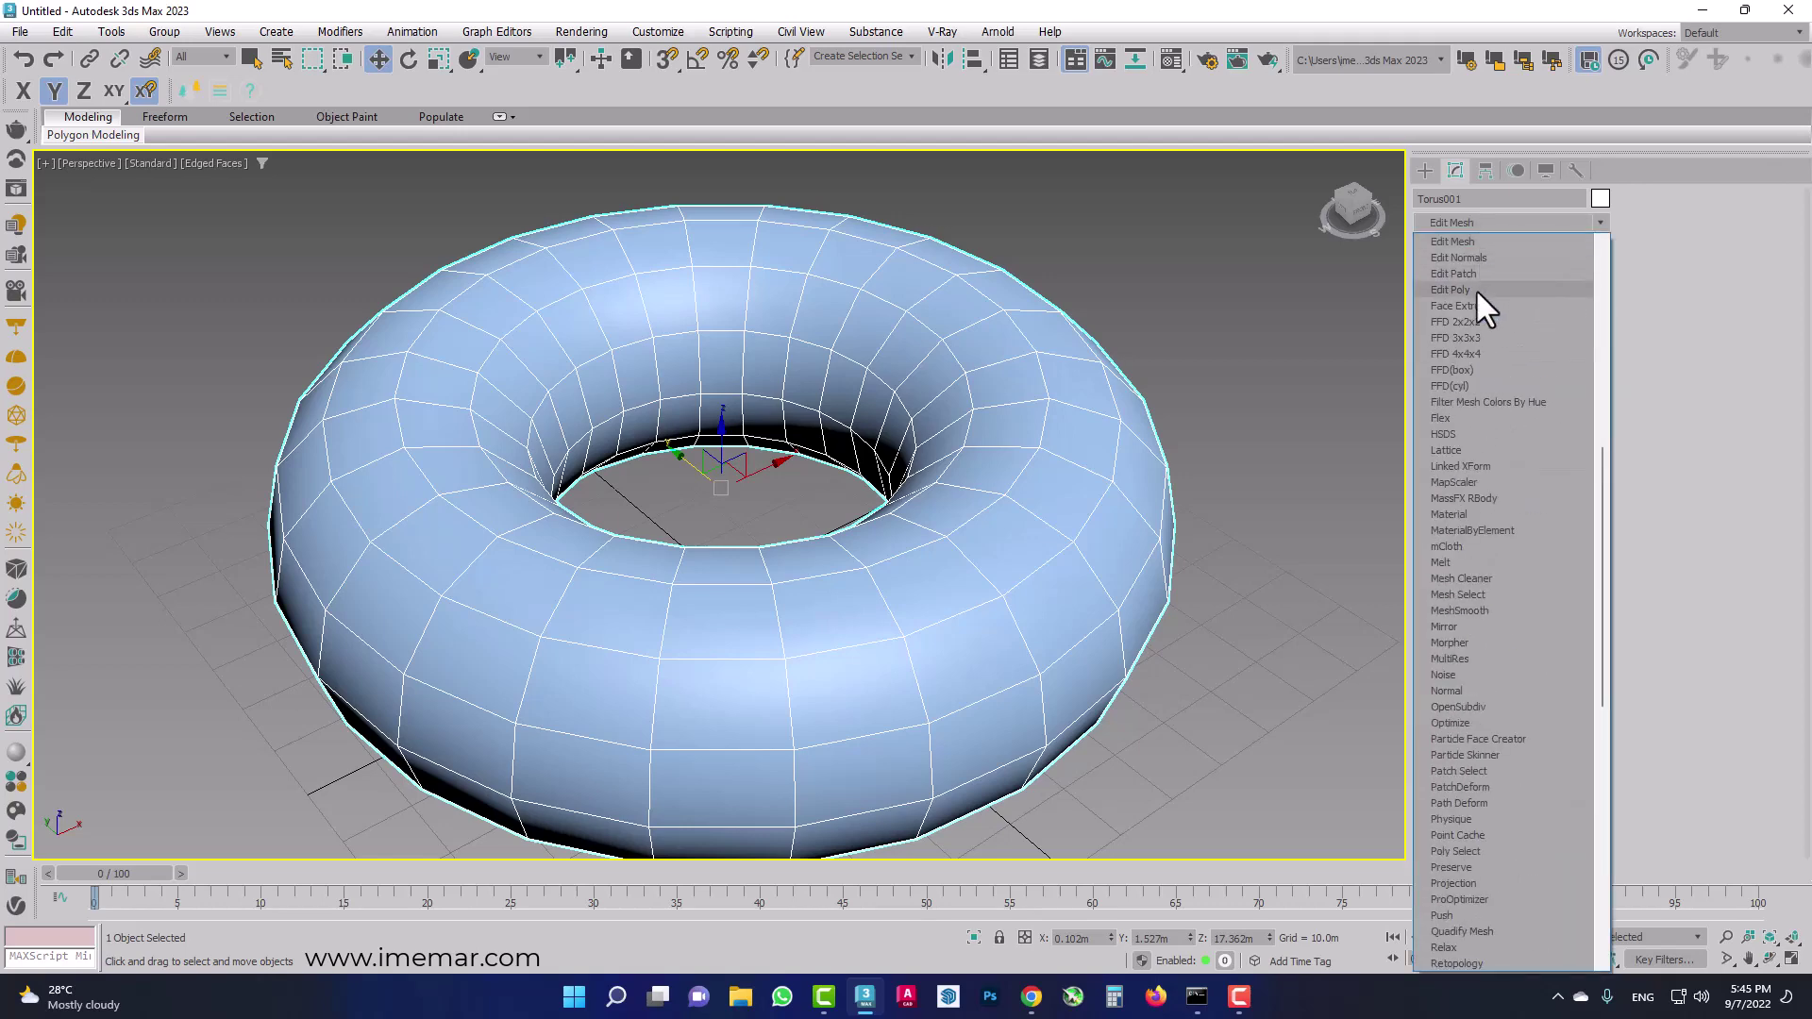
{"action": "left_click", "coordinate": [1477, 292]}
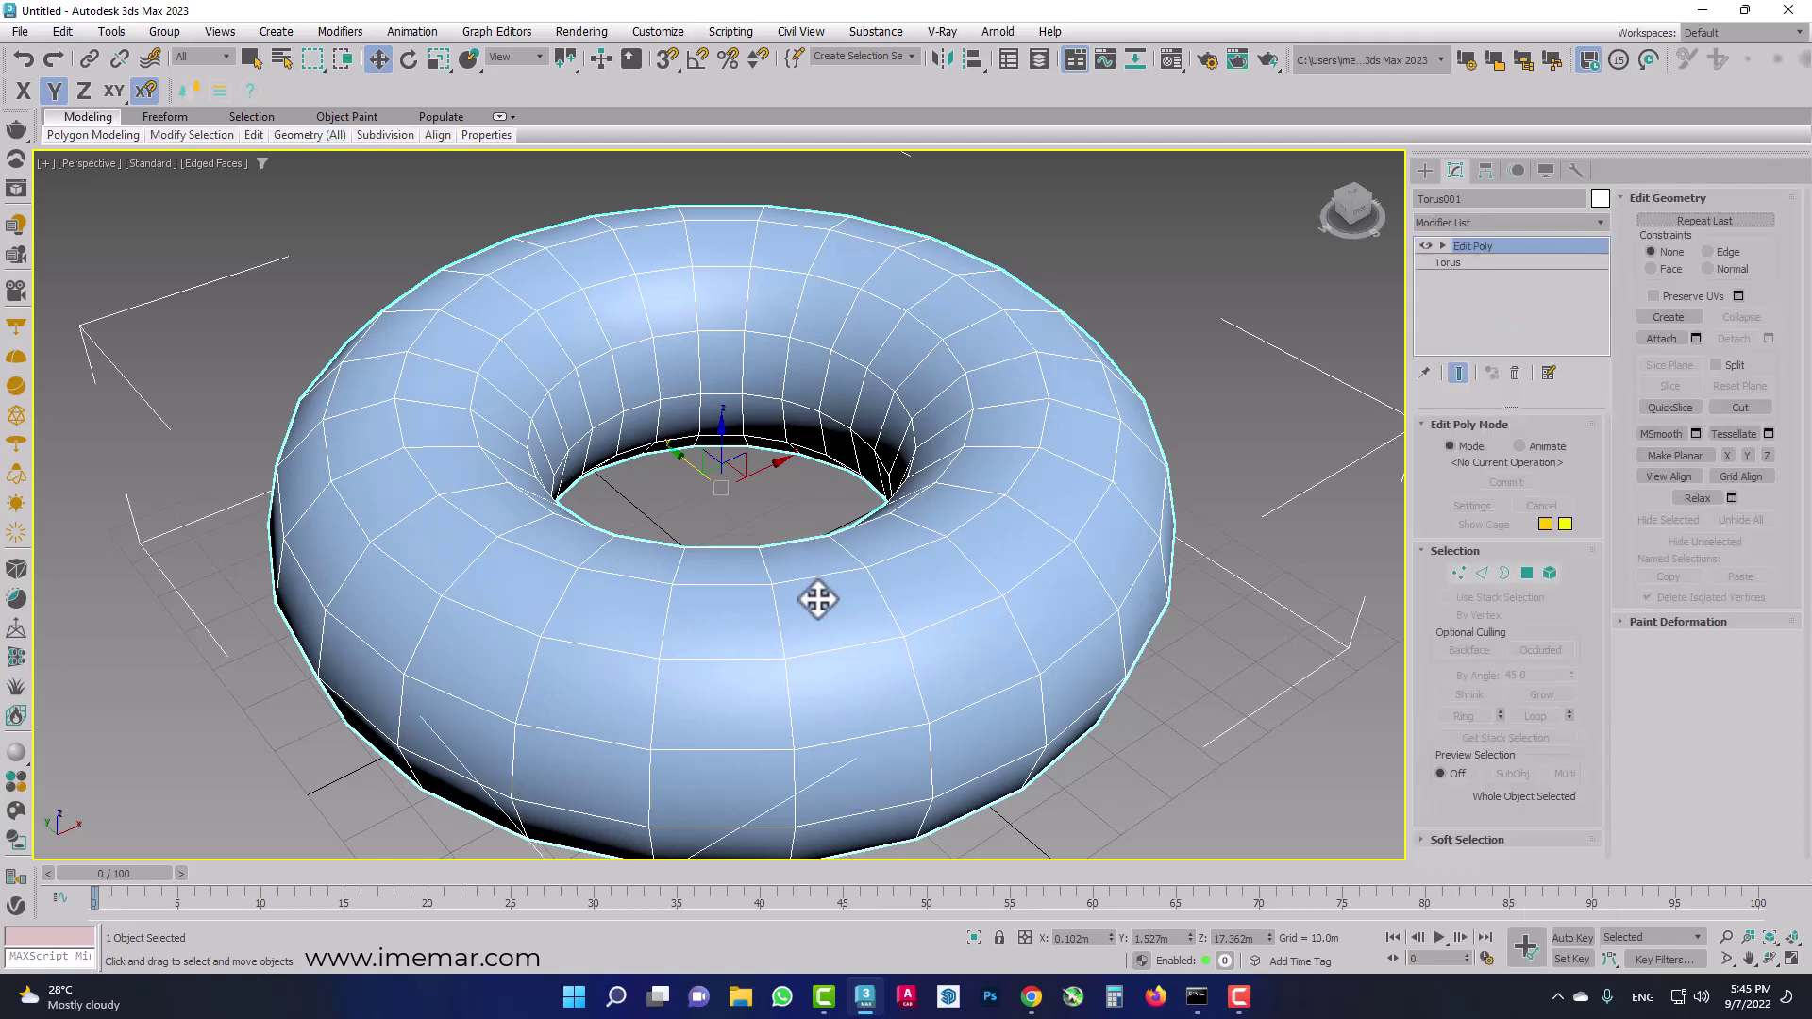
{"action": "scroll", "coordinate": [818, 599], "scroll_direction": "down", "scroll_amount": 2}
{"action": "scroll", "coordinate": [854, 600], "scroll_direction": "down", "scroll_amount": 2}
{"action": "scroll", "coordinate": [821, 576], "scroll_direction": "down", "scroll_amount": 1}
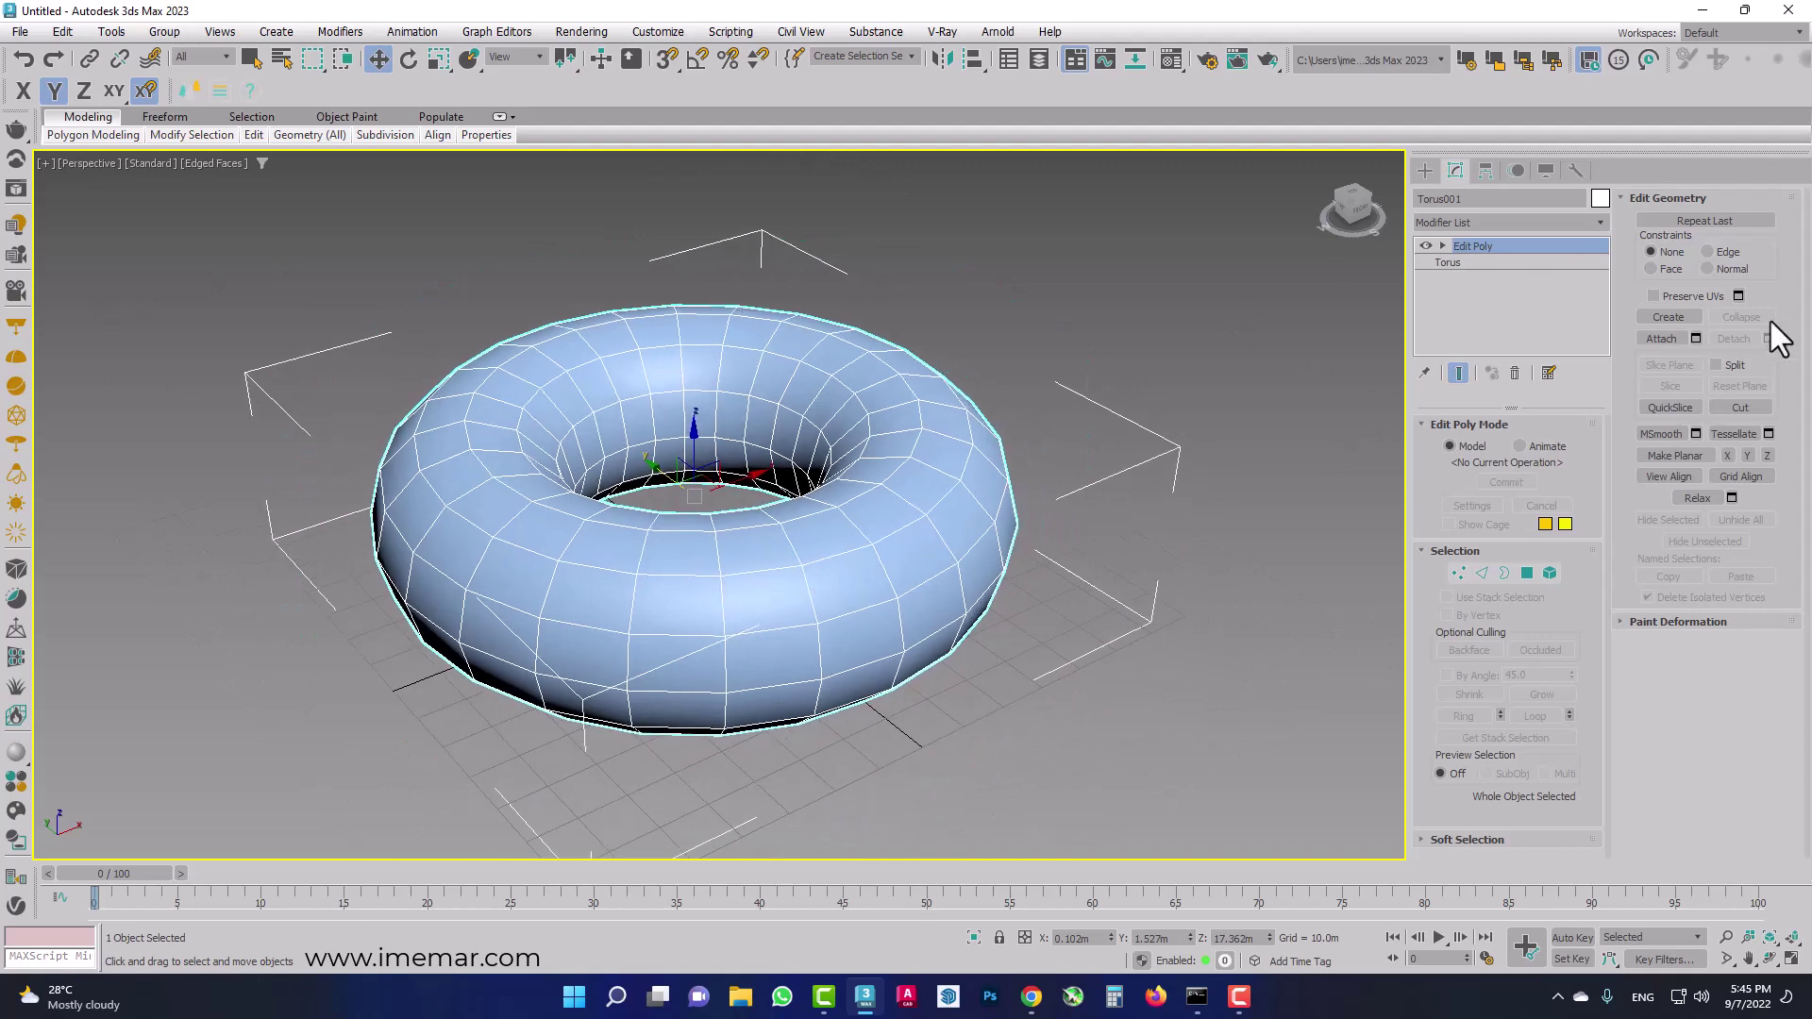
{"action": "middle_click_drag", "start_coordinate": [899, 493], "coordinate": [890, 490], "text": "alt"}
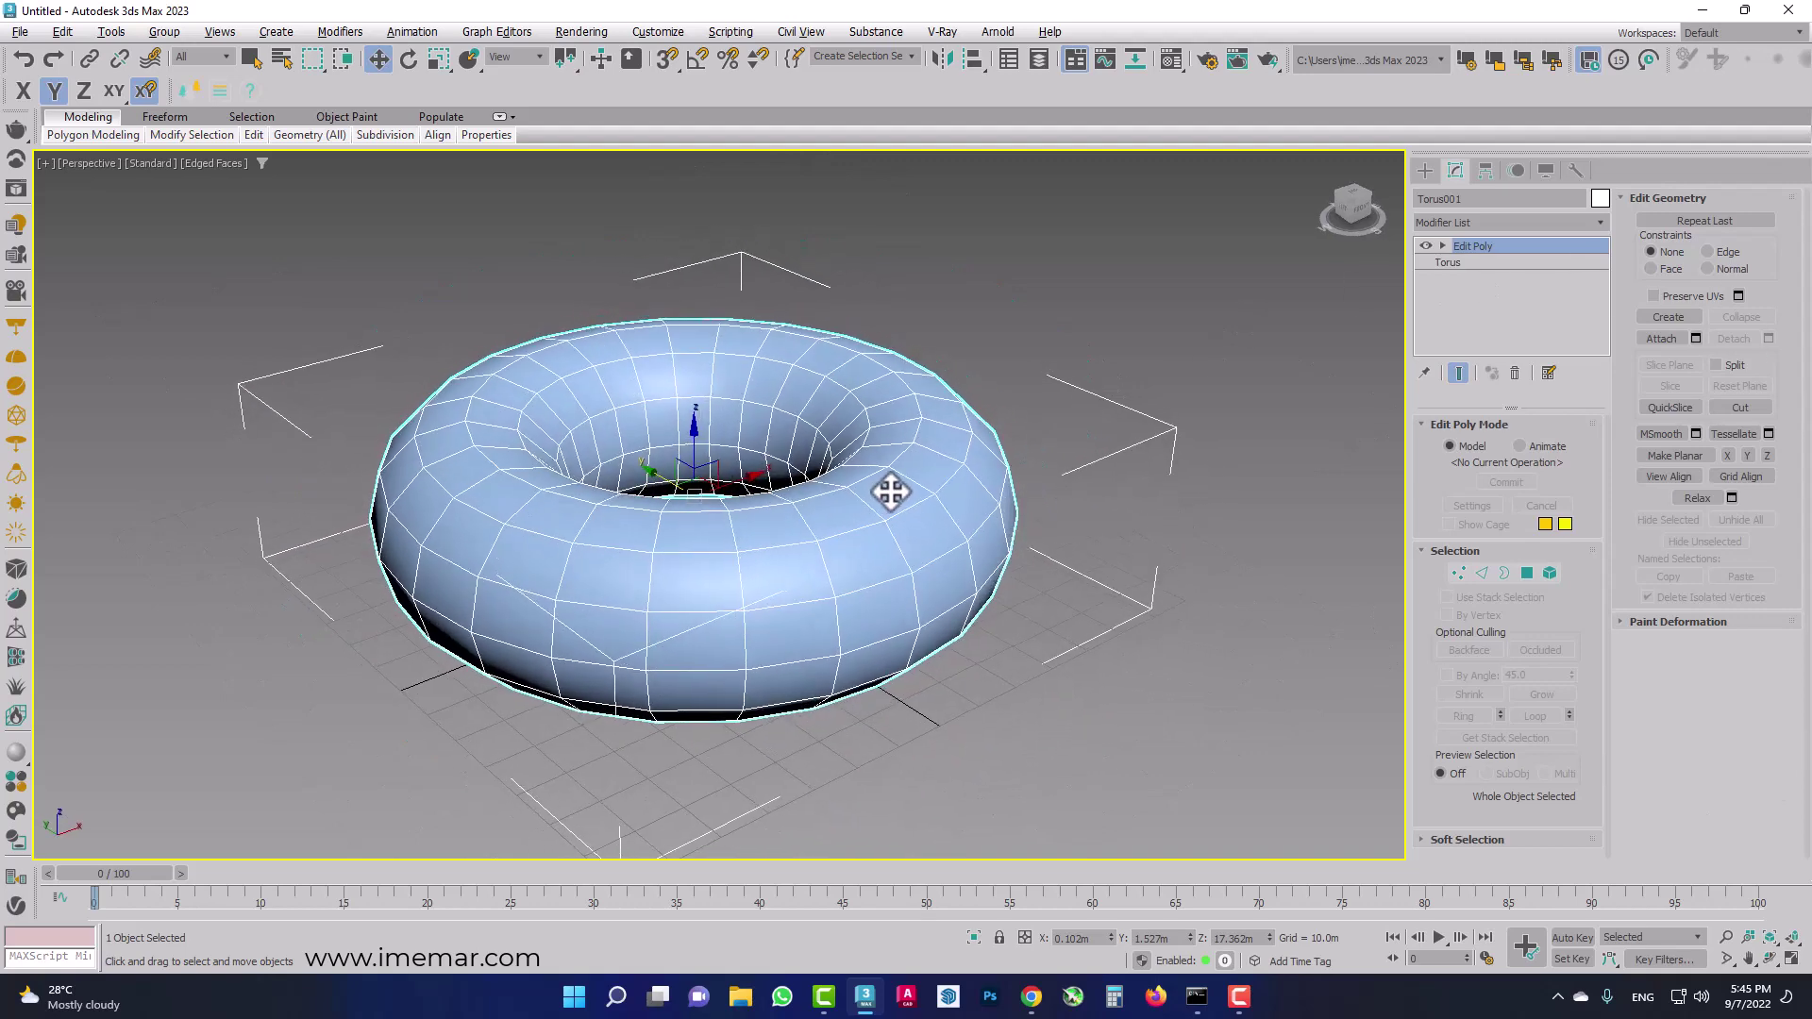
{"action": "mouse_move", "coordinate": [93, 134]}
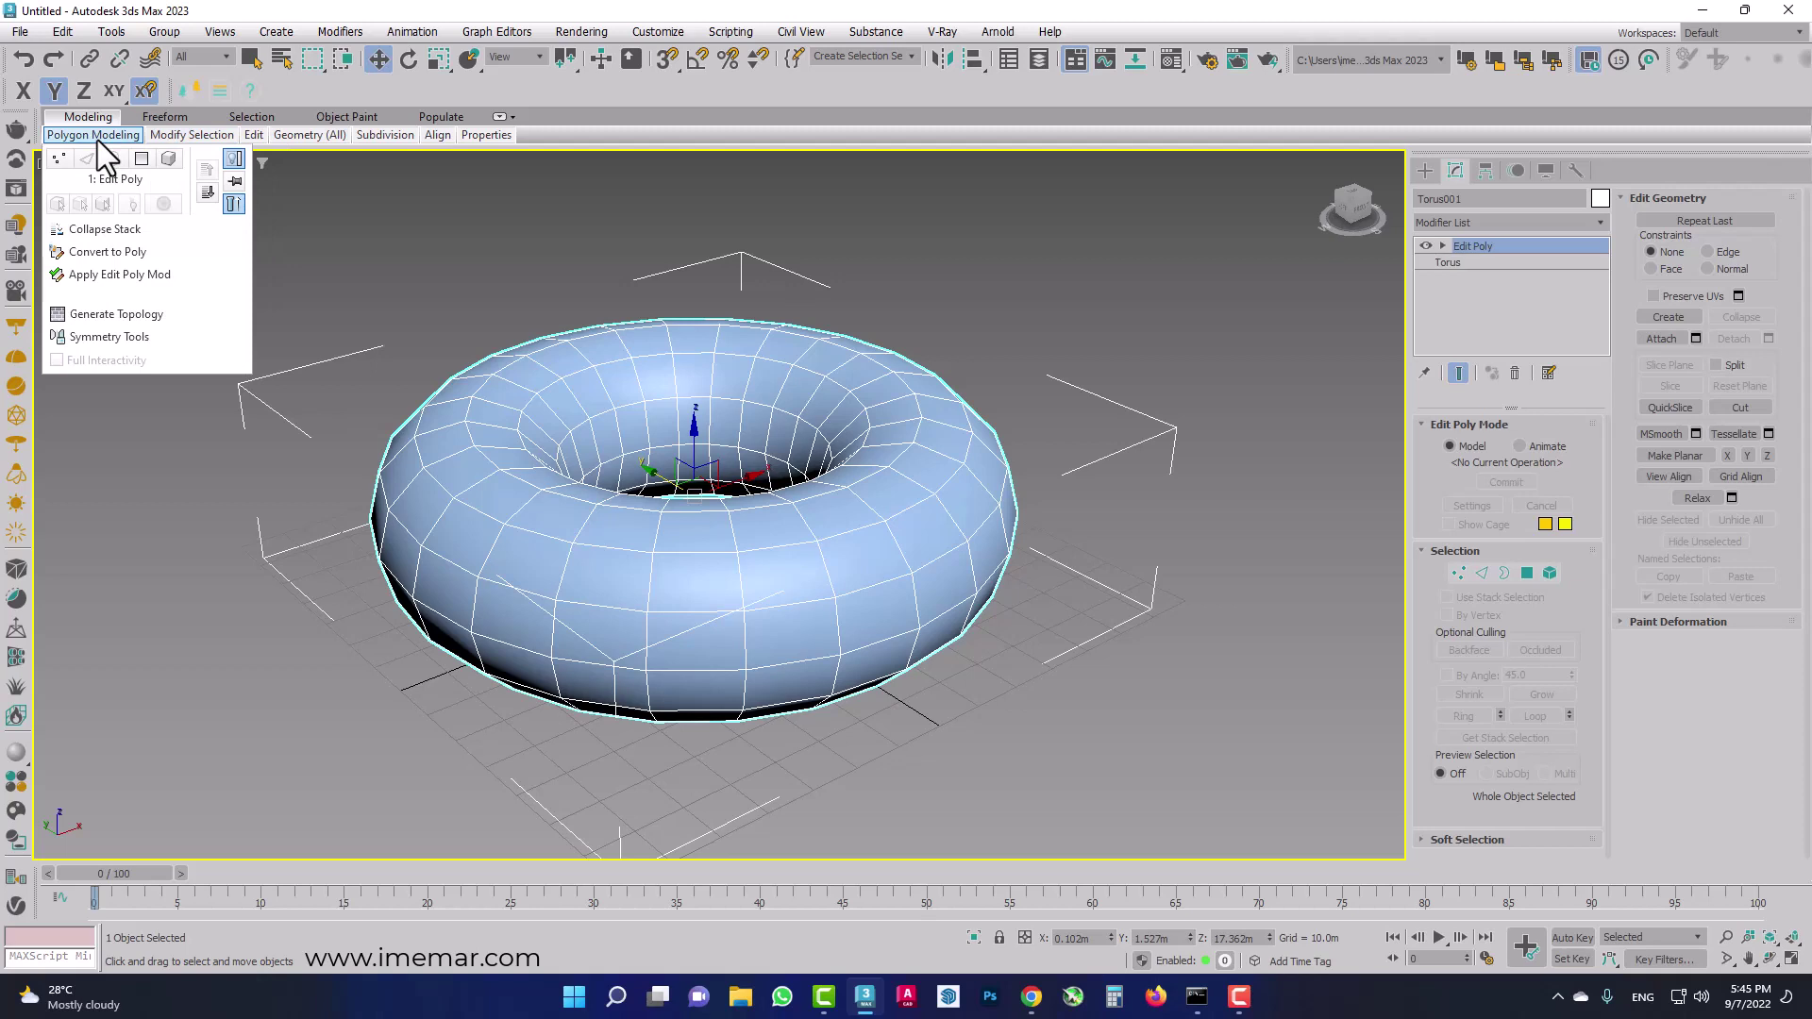
Apply the Generate Topology edge-direction pattern and raise the torus Sides from 12 to 23.
{"action": "left_click", "coordinate": [140, 314]}
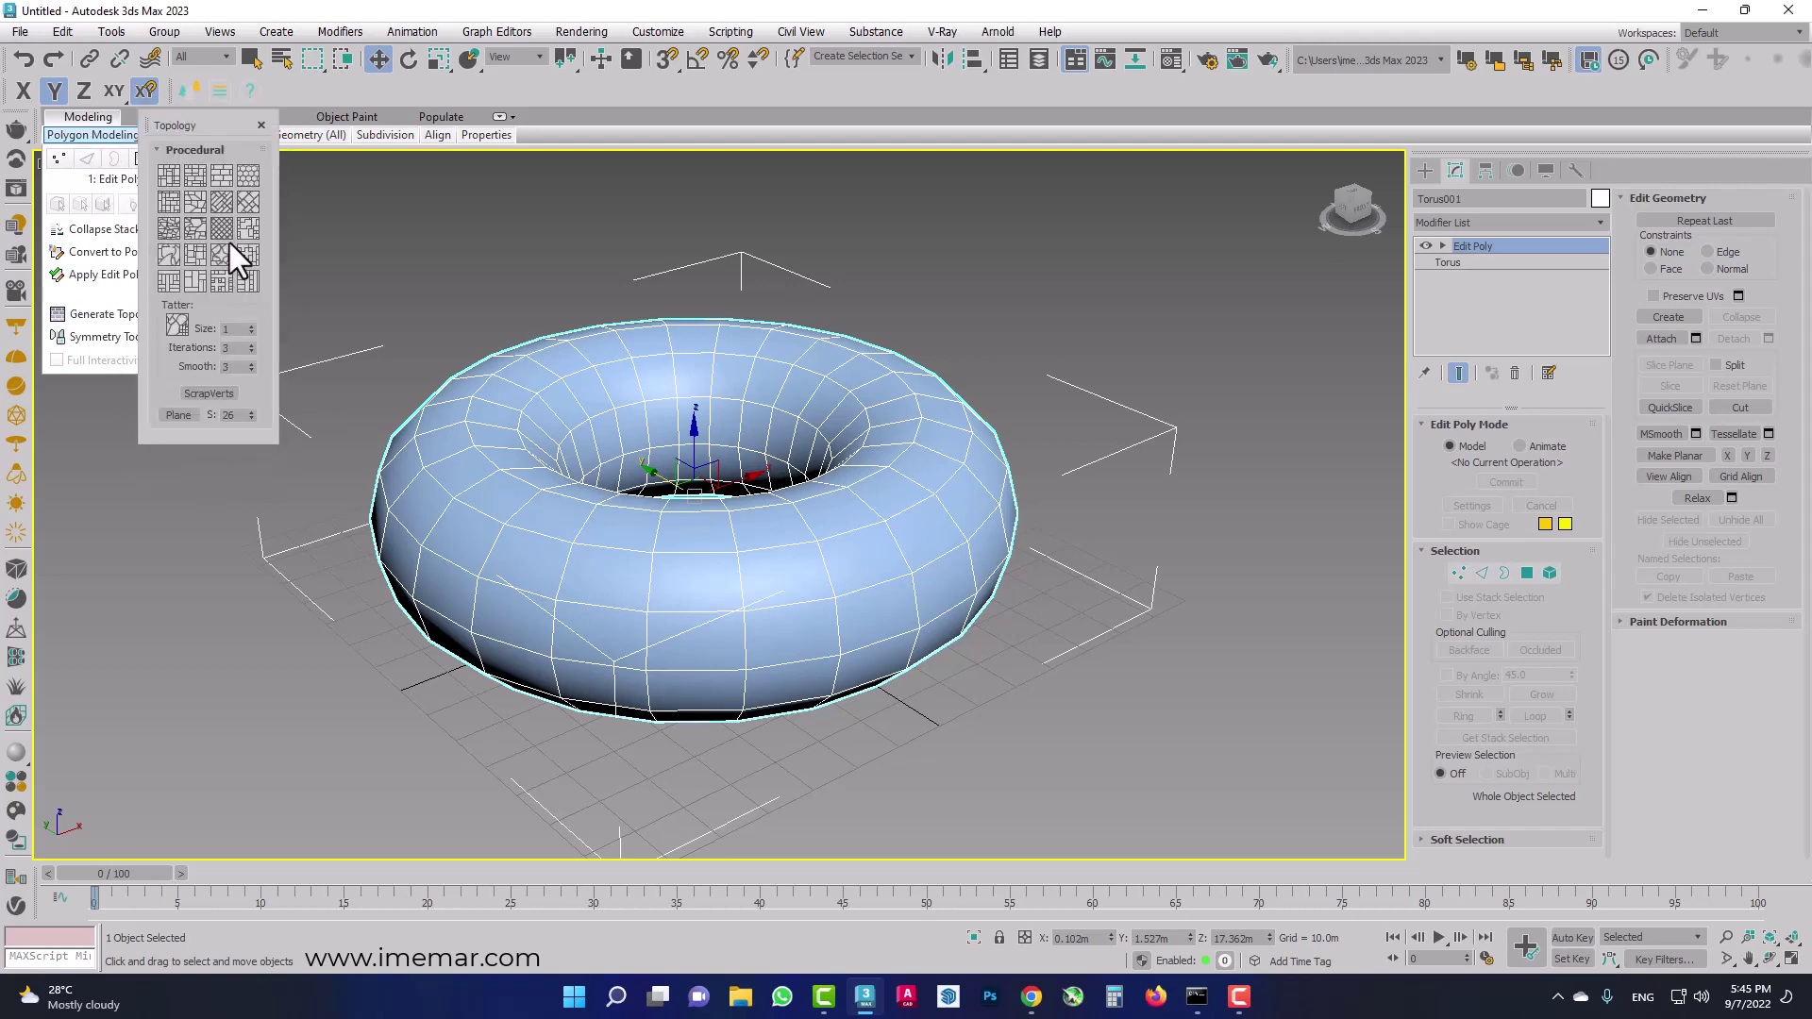
{"action": "left_click", "coordinate": [222, 221]}
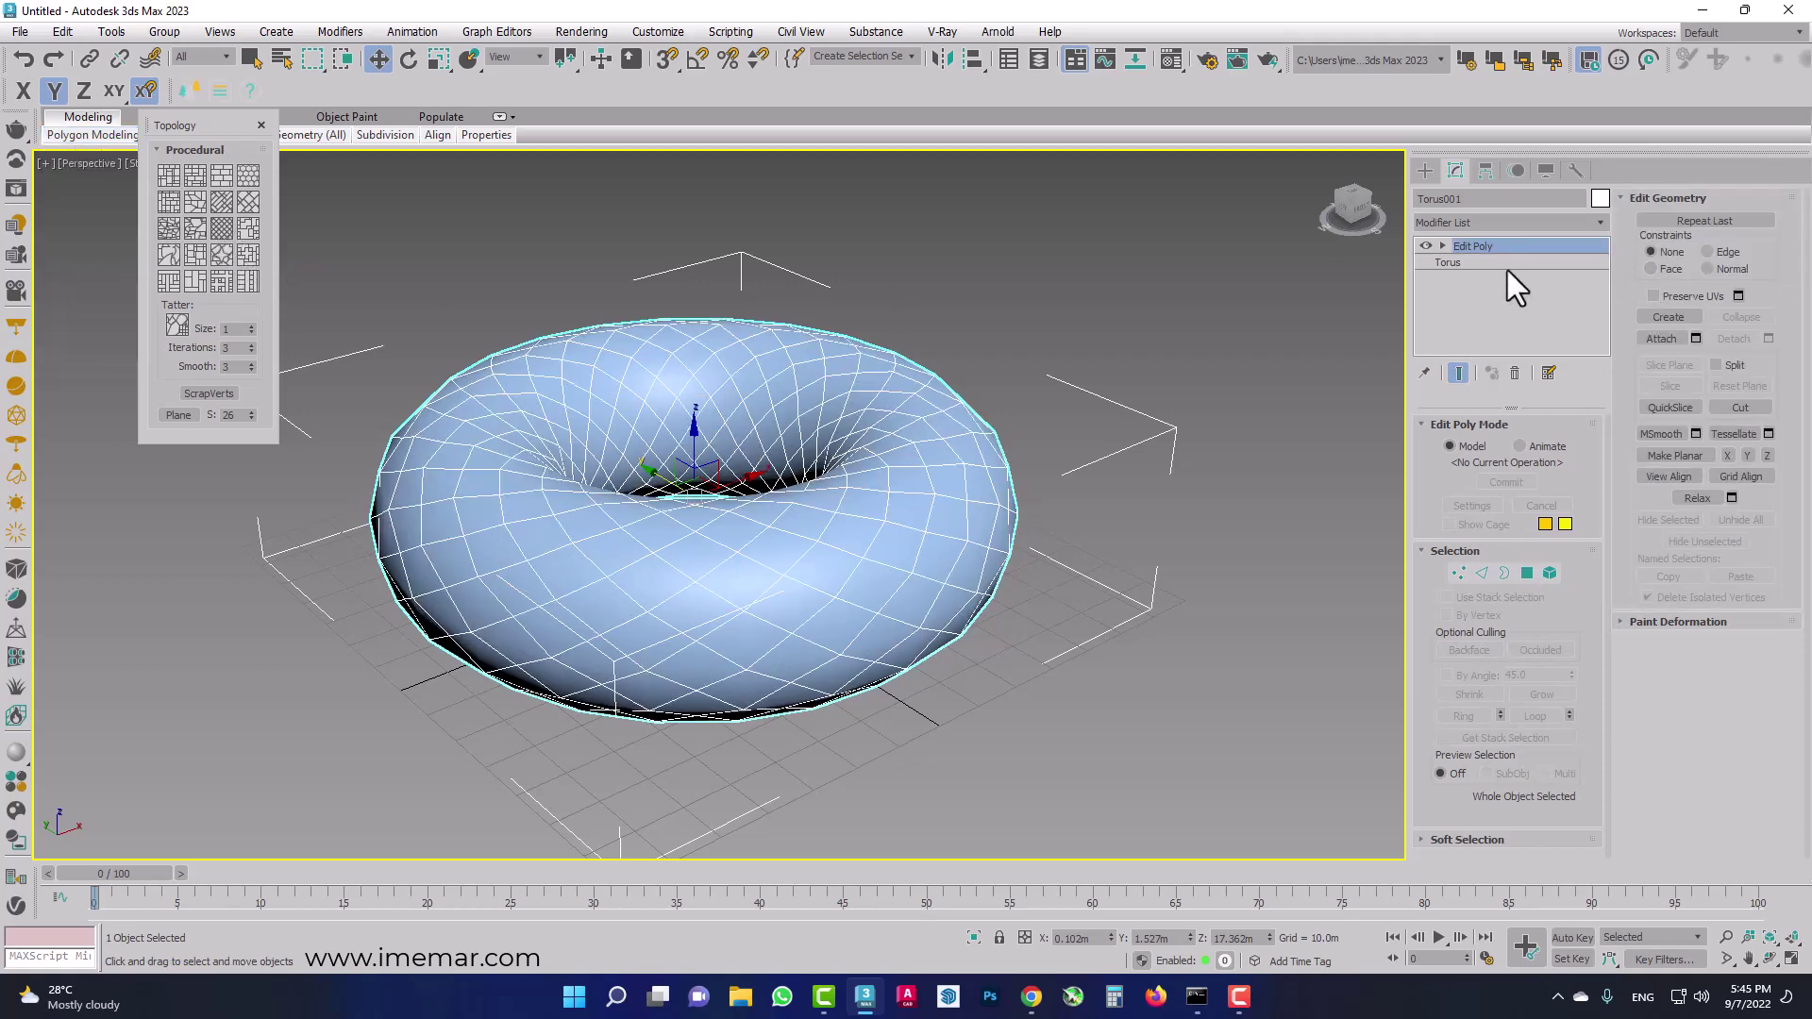
{"action": "left_click", "coordinate": [1478, 263]}
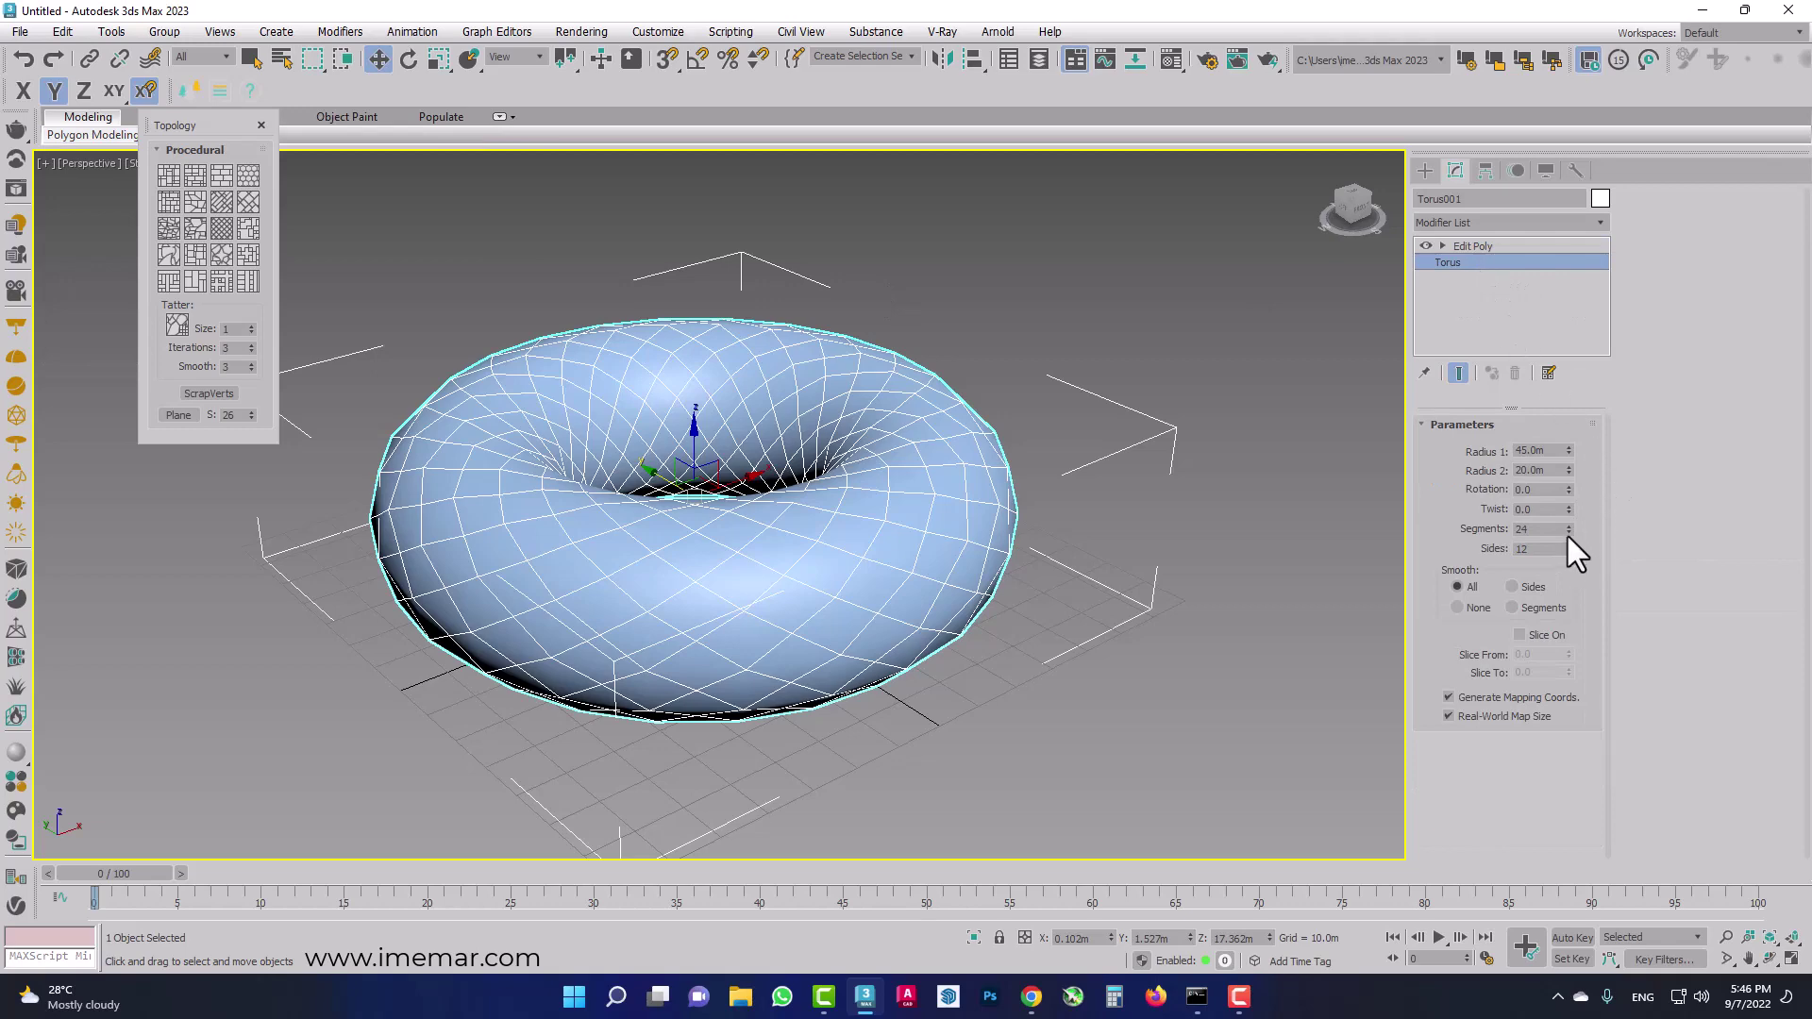
{"action": "left_click_drag", "start_coordinate": [1566, 546], "coordinate": [1567, 546]}
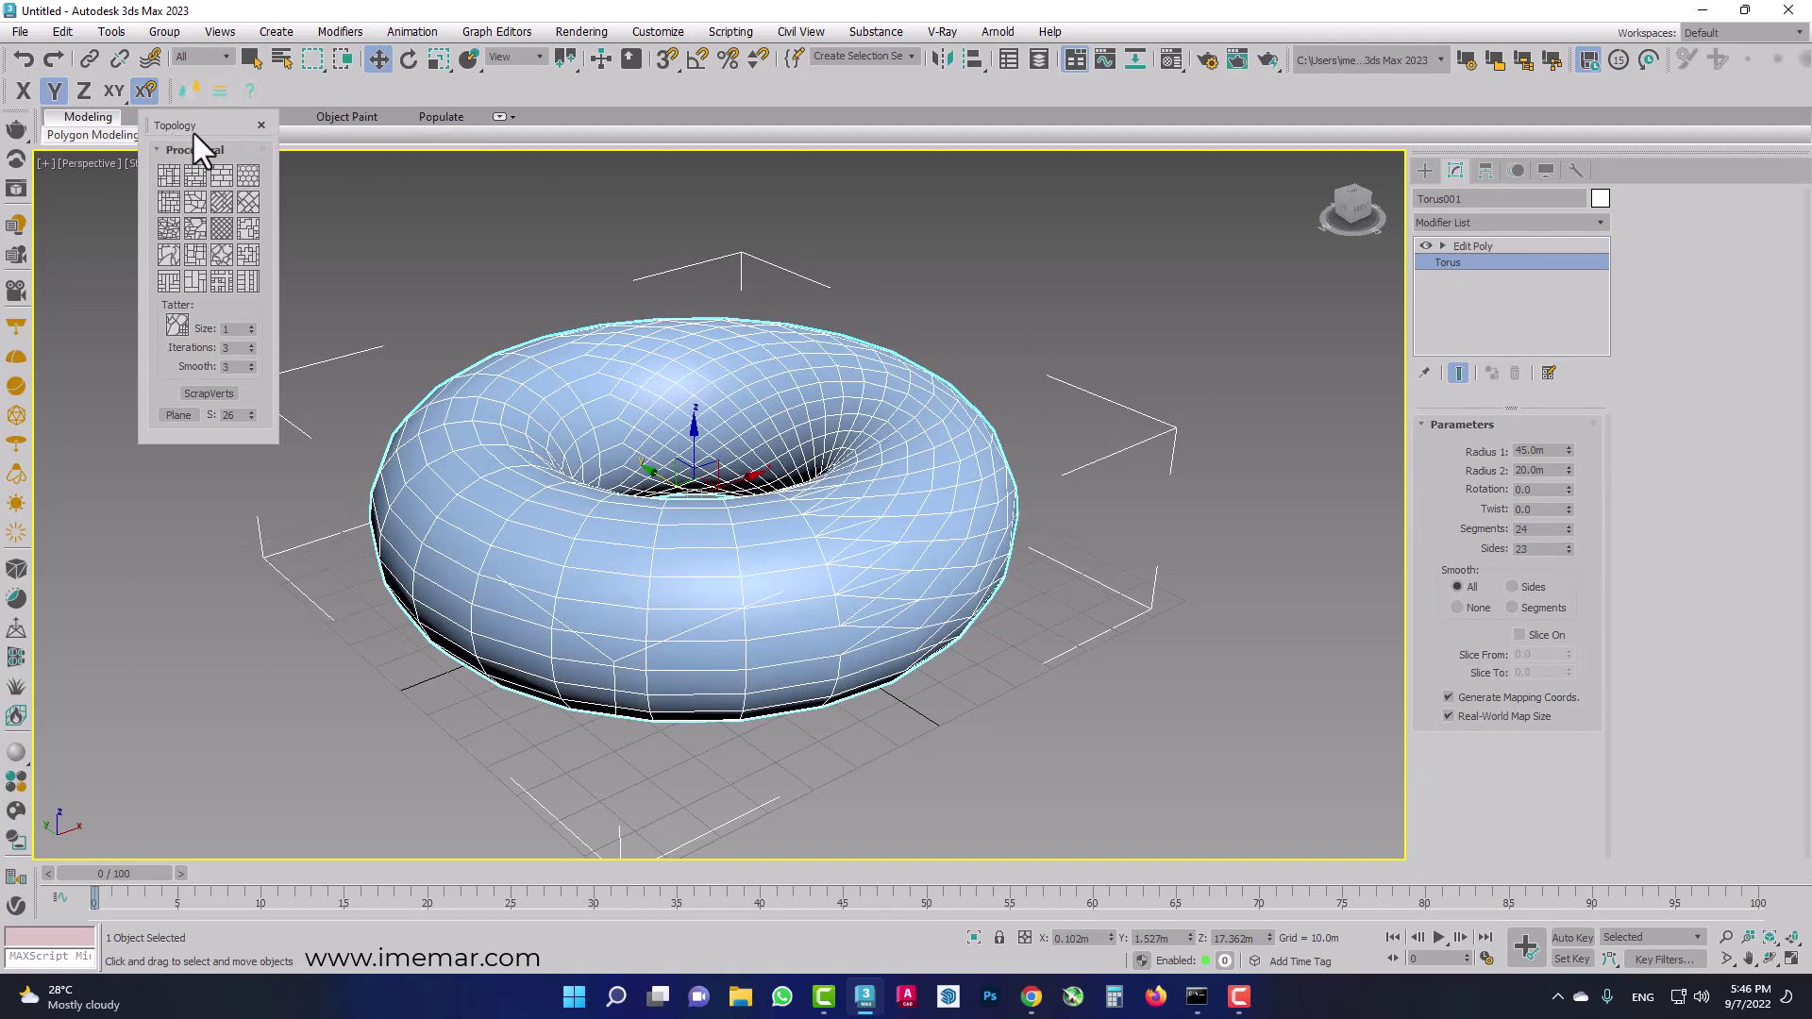
{"action": "left_click", "coordinate": [261, 126]}
Delete Edit Poly and set the torus to 40 Segments and 30 Sides.
{"action": "left_click", "coordinate": [1508, 246]}
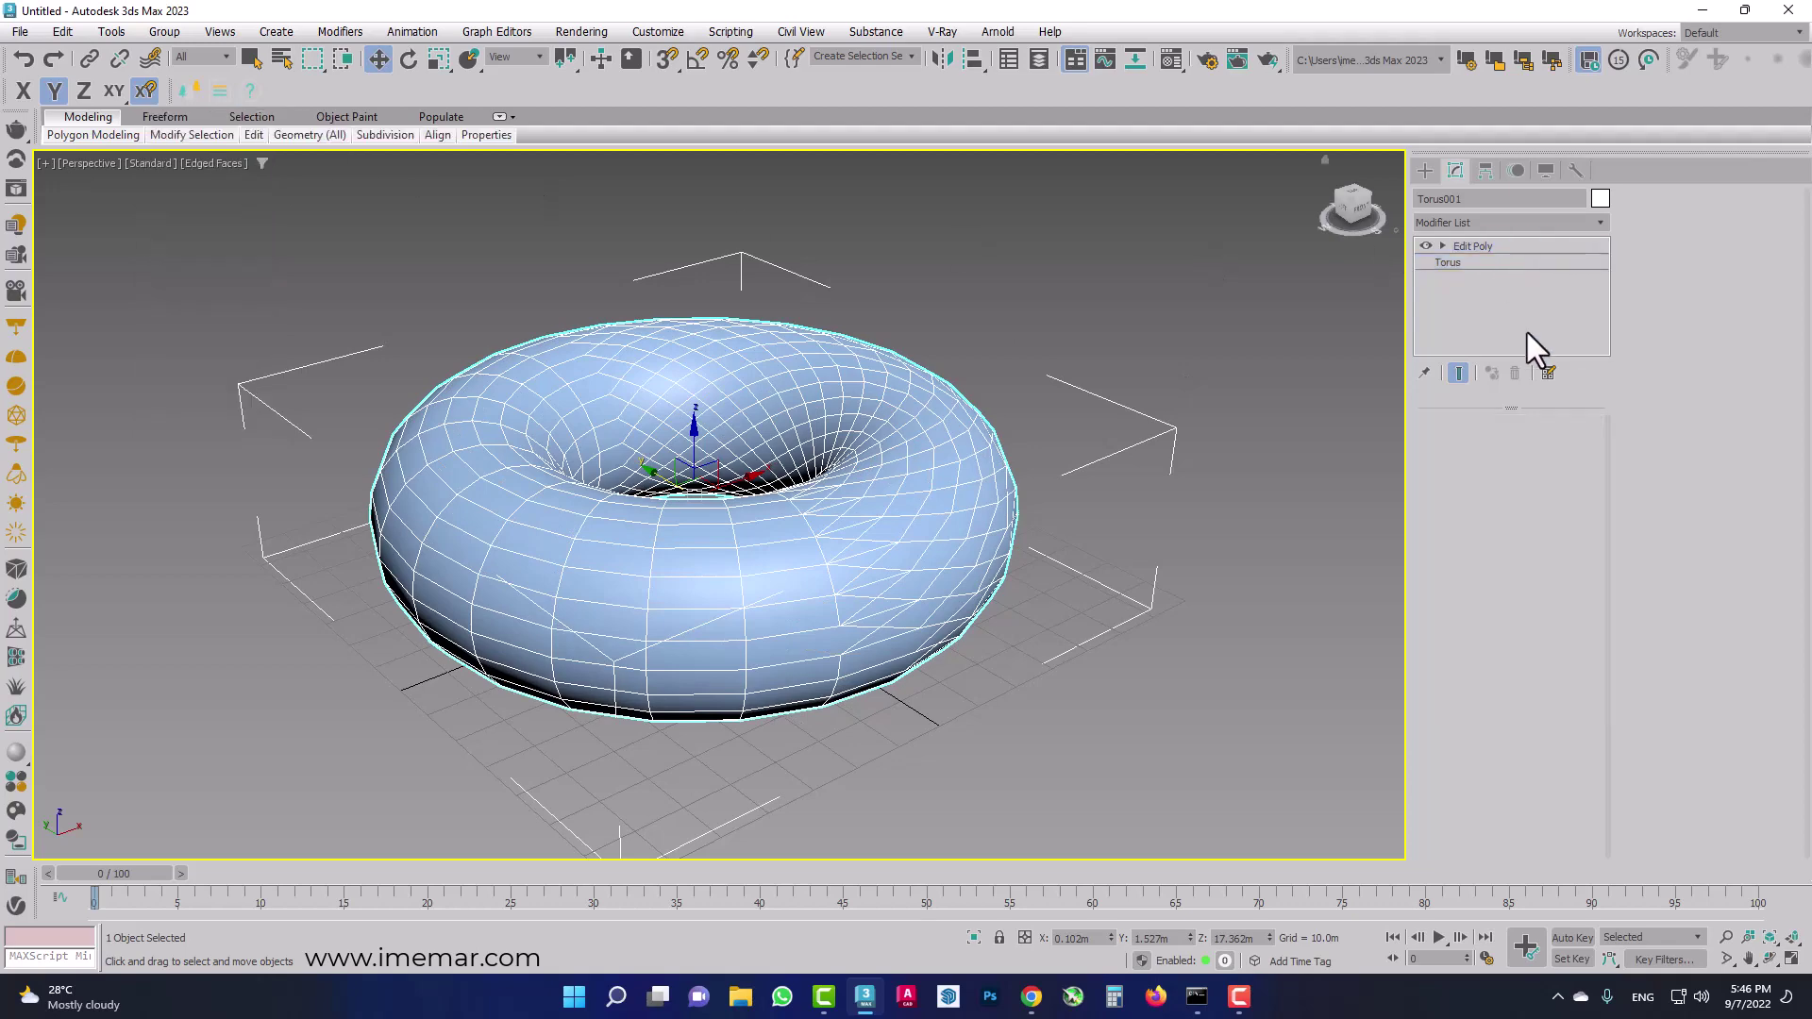
{"action": "left_click", "coordinate": [1515, 373]}
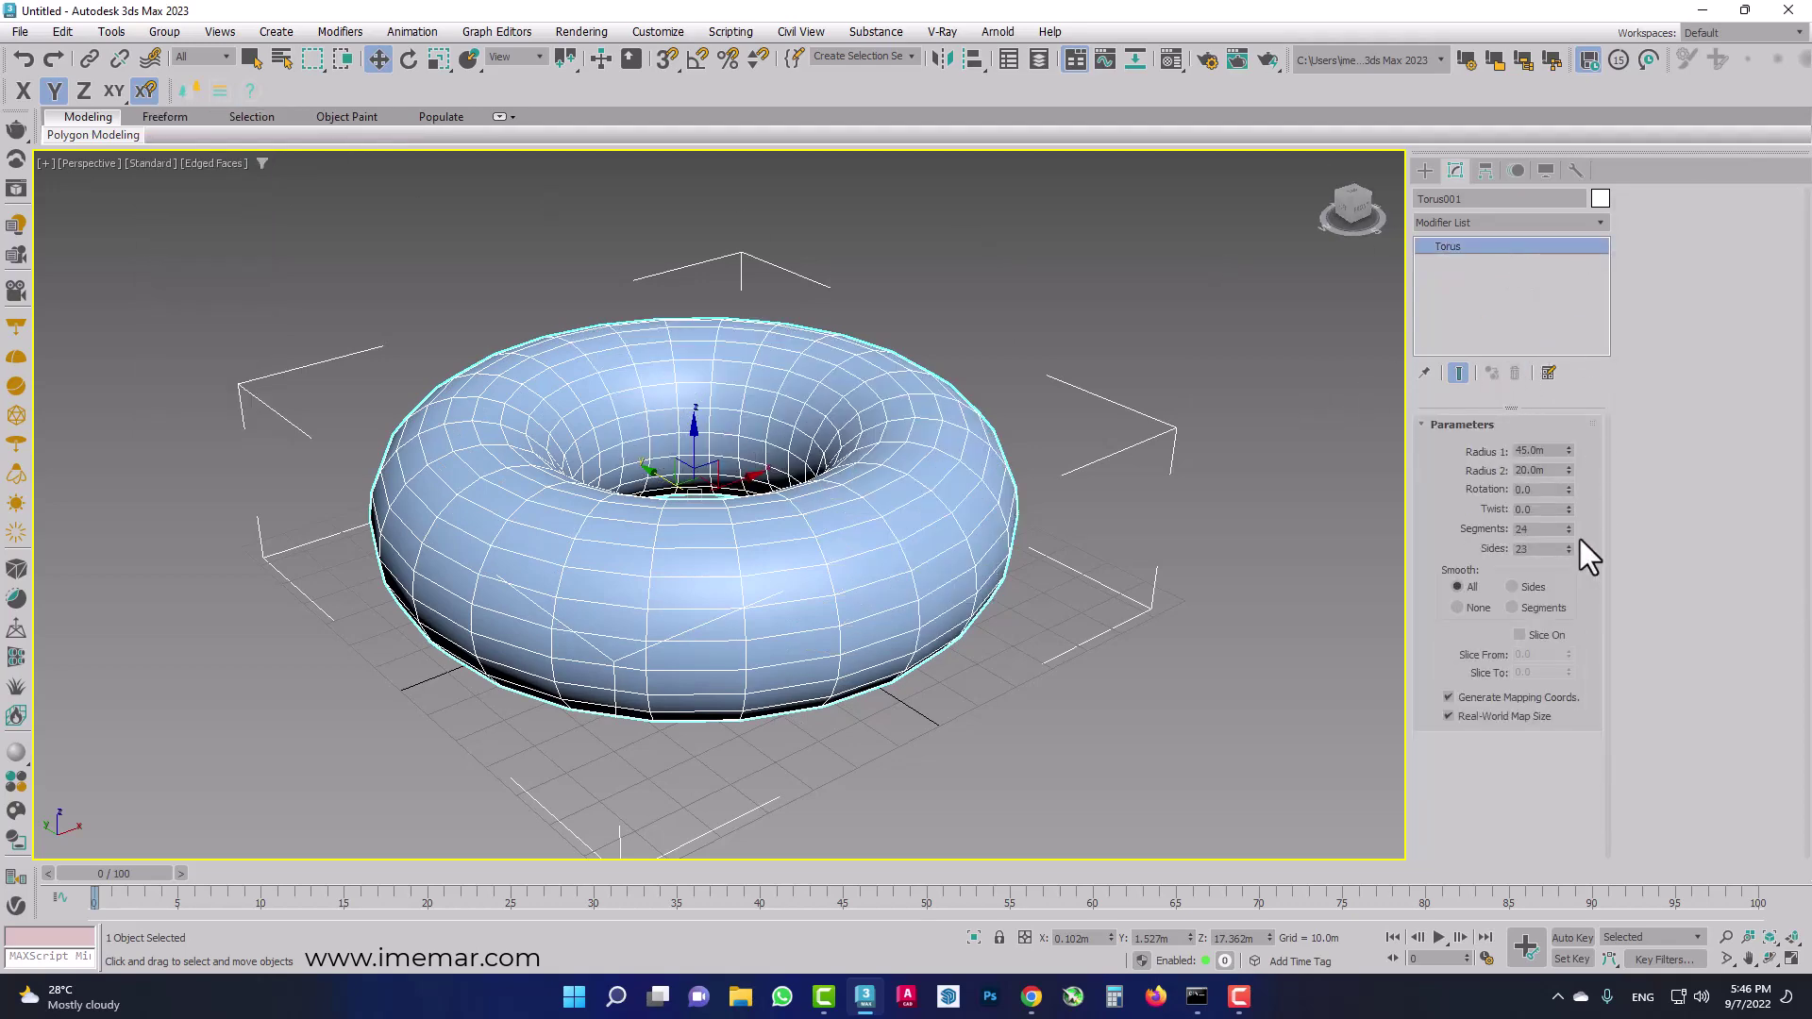
{"action": "left_click_drag", "start_coordinate": [1567, 547], "coordinate": [1567, 525]}
{"action": "double_click", "coordinate": [1551, 529]}
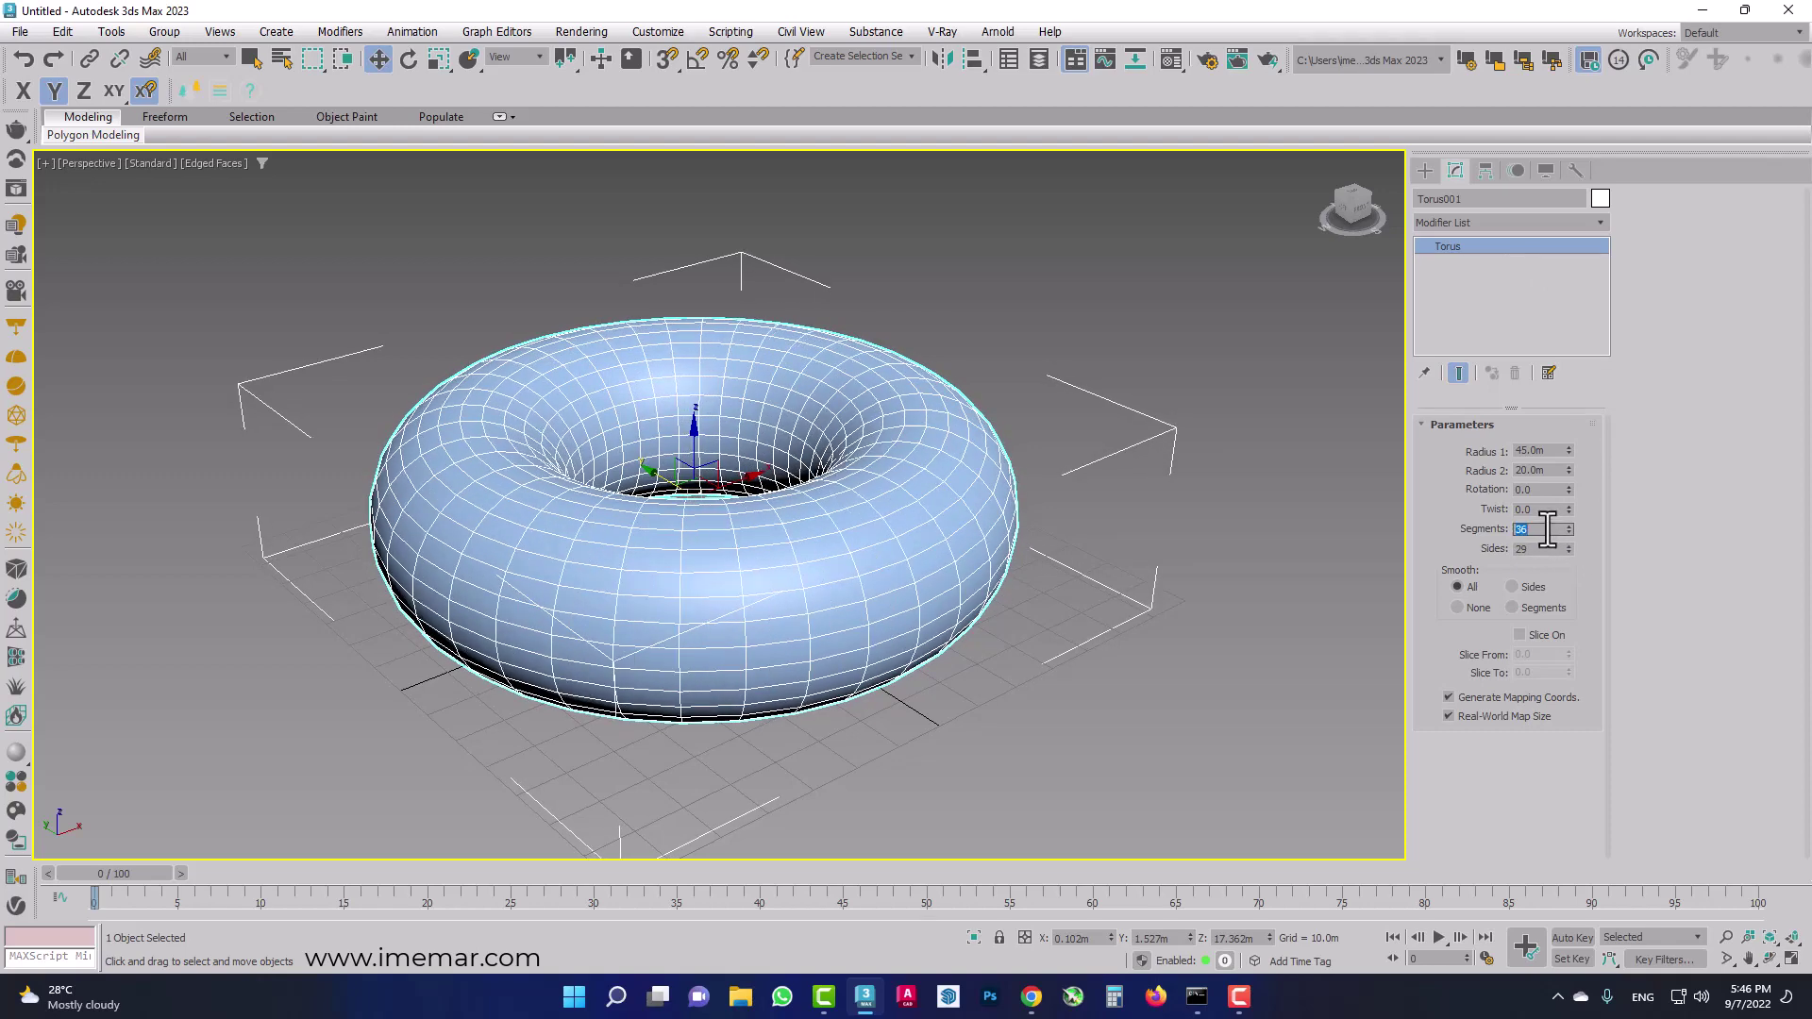
{"action": "key", "text": "Tab"}
{"action": "type", "text": "30"}
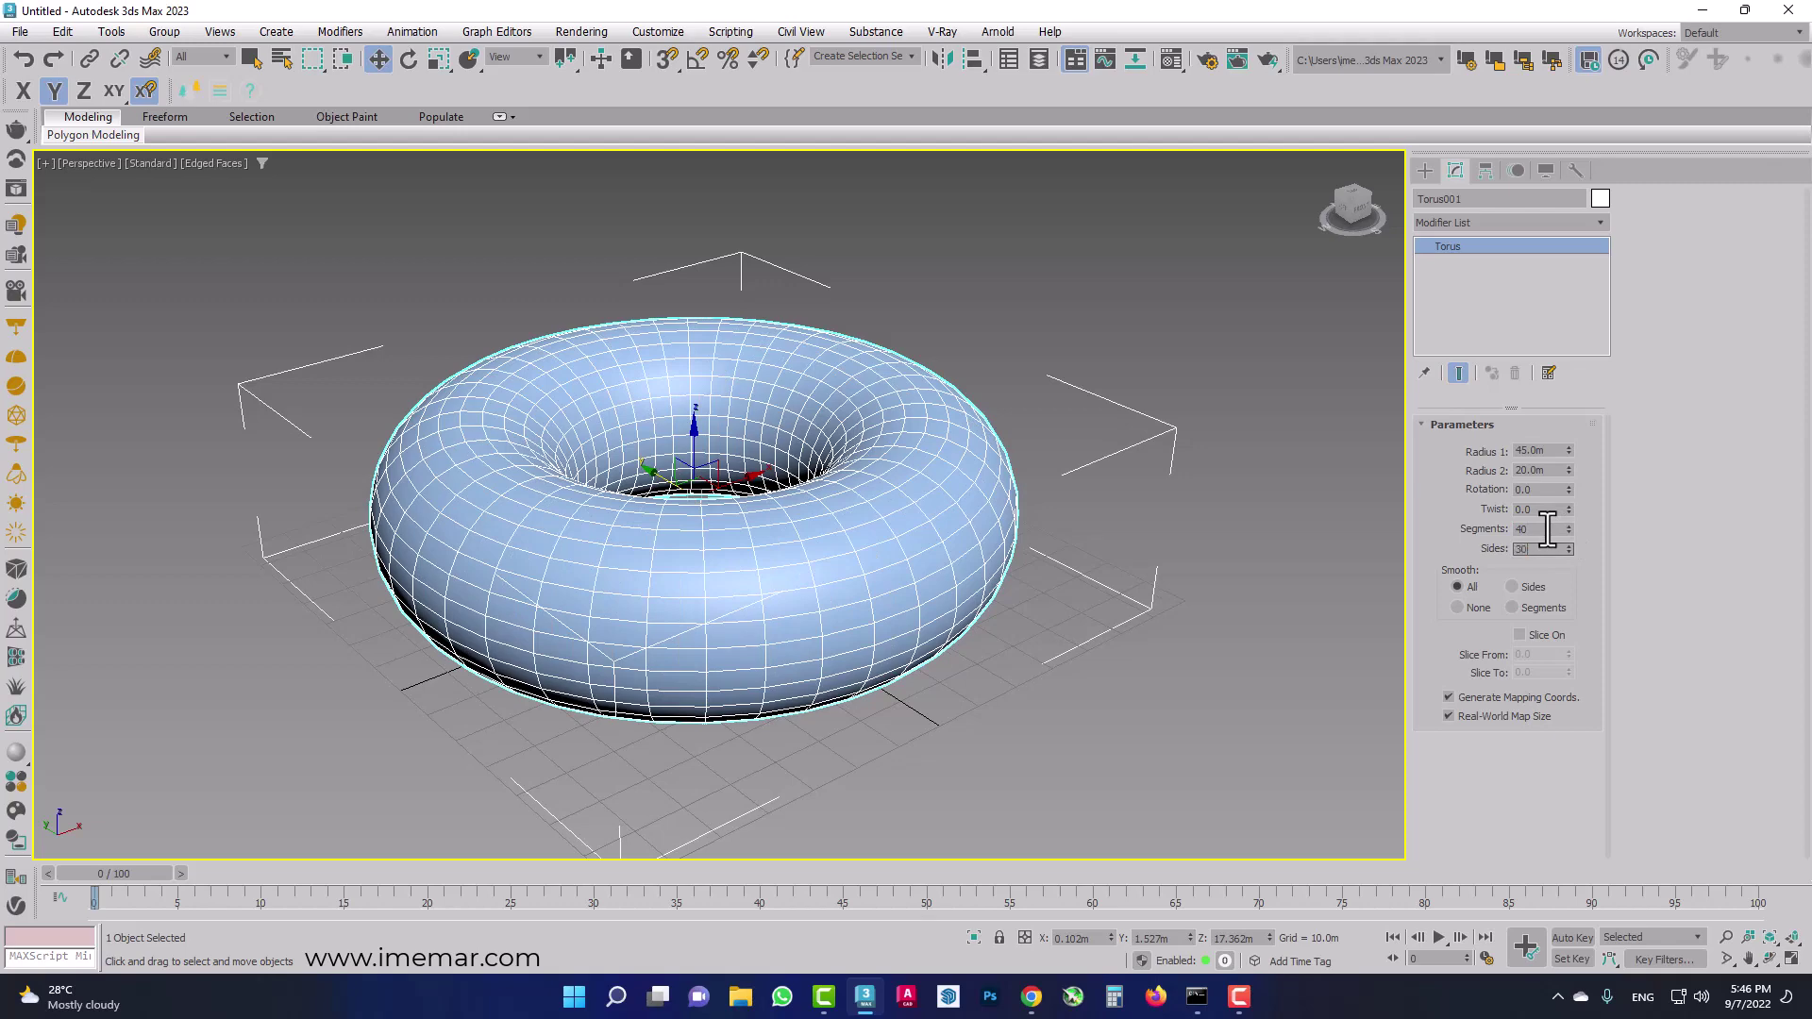
{"action": "key", "text": "Return"}
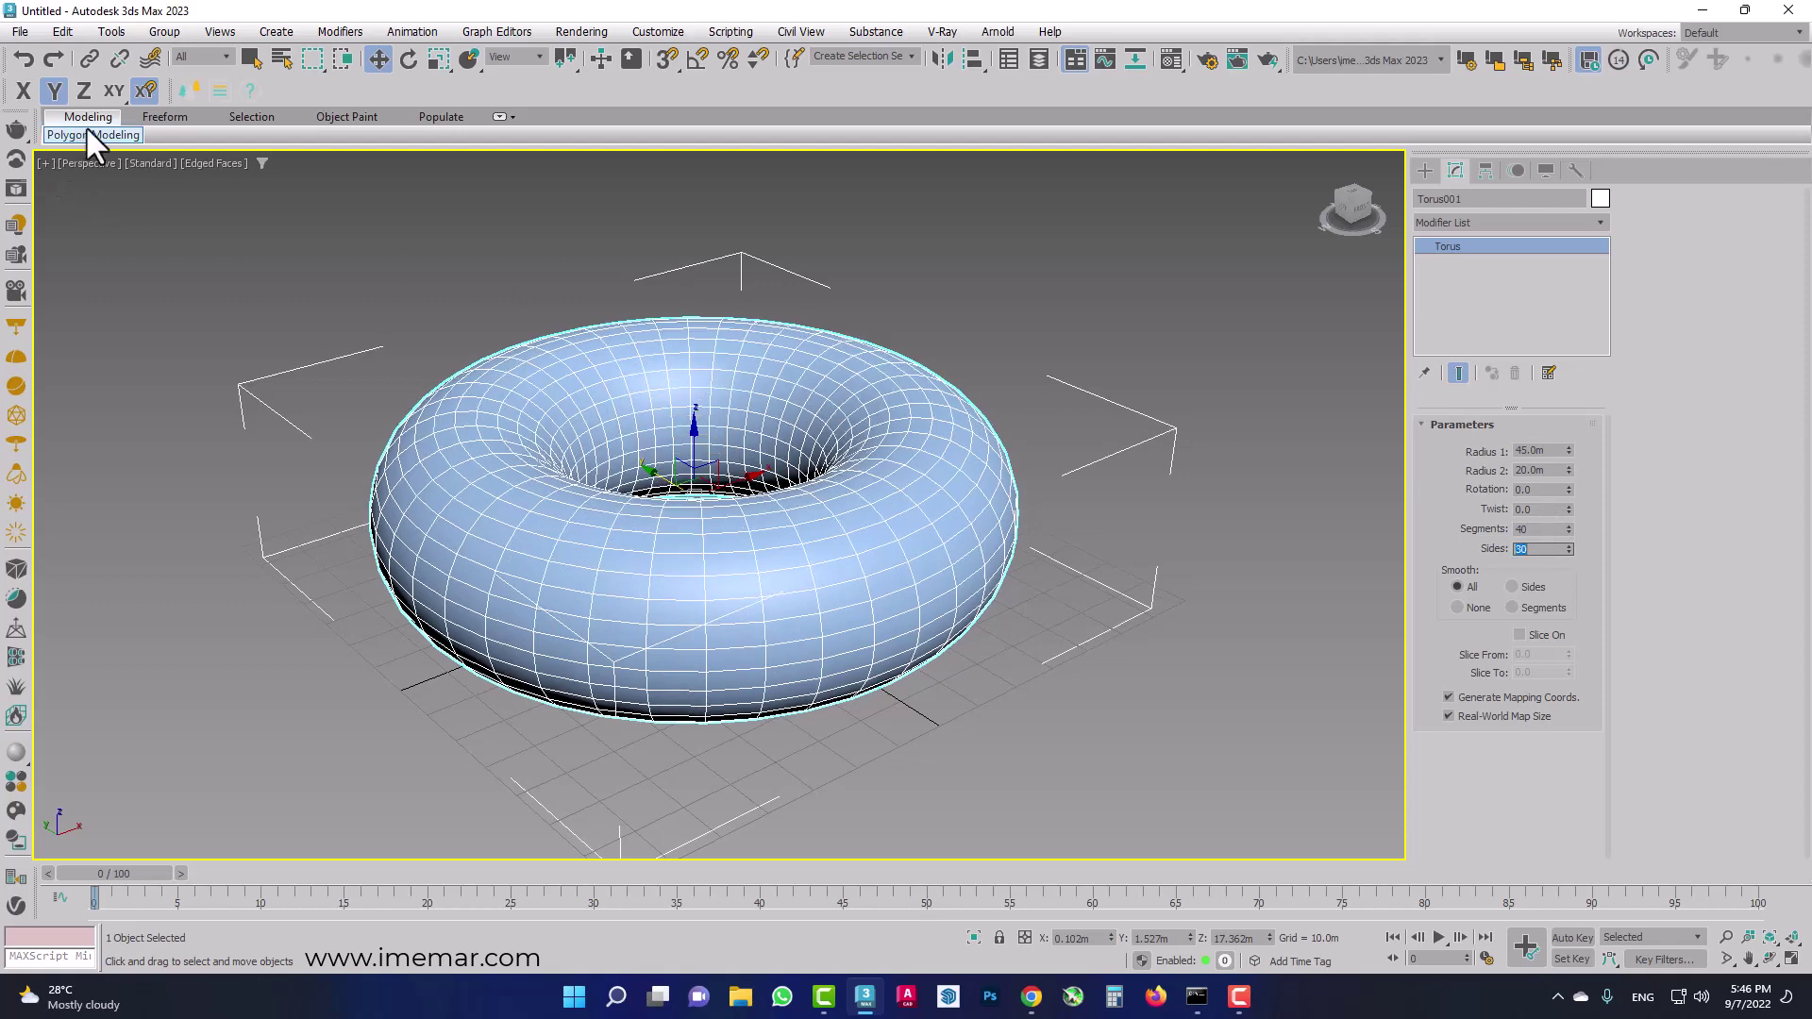
Add a new Edit Poly and apply a Procedural diagonal diamond pattern with Generate Topology.
{"action": "left_click", "coordinate": [1504, 223]}
{"action": "key", "text": "e"}
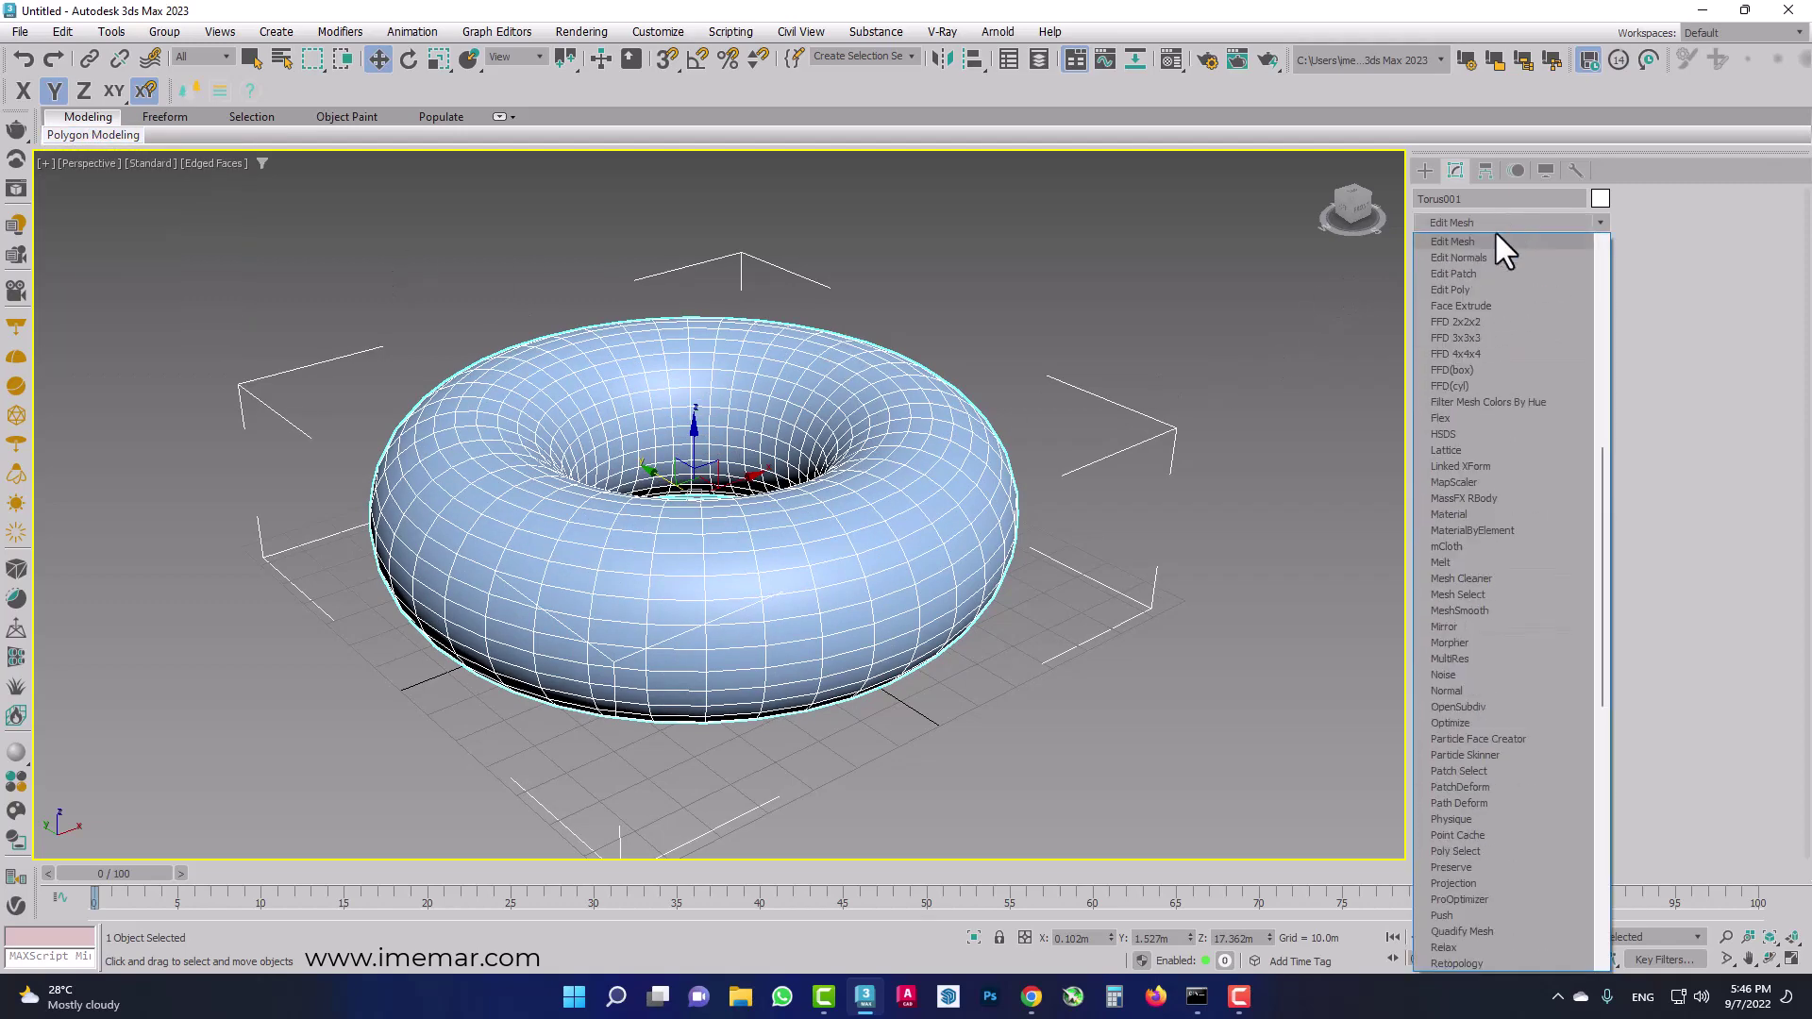
{"action": "left_click", "coordinate": [1474, 290]}
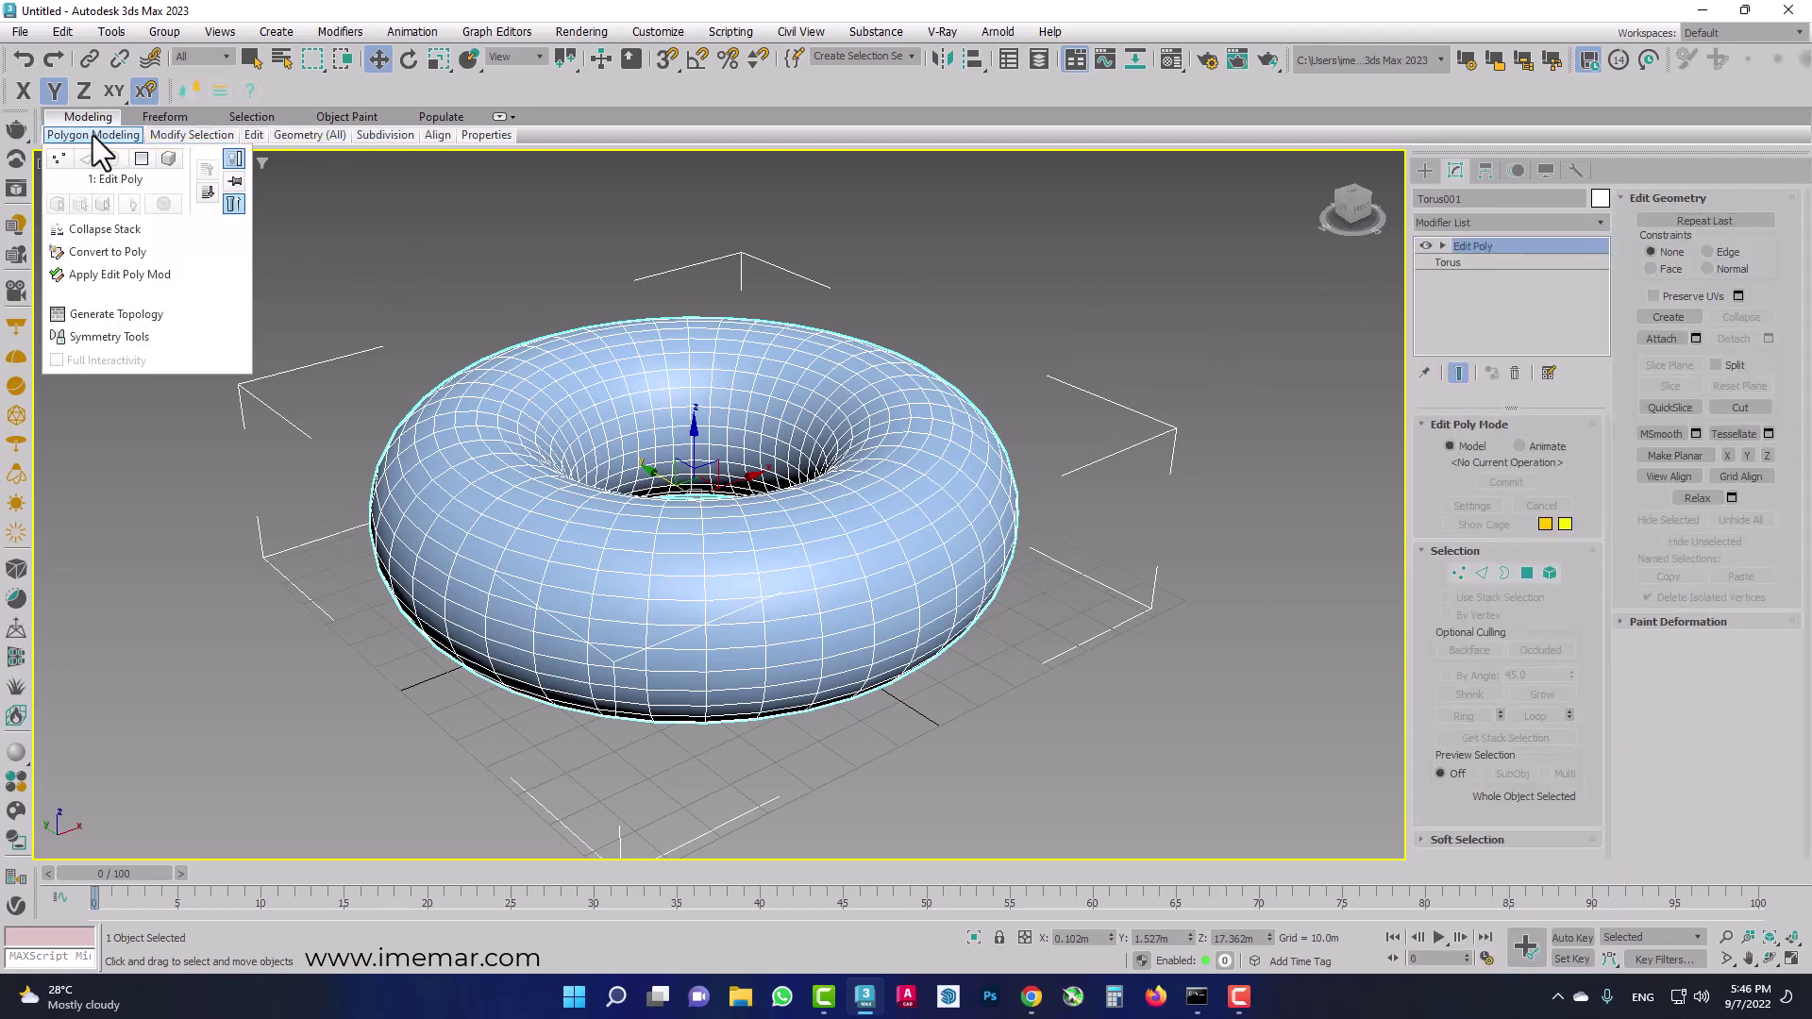
{"action": "mouse_move", "coordinate": [92, 134]}
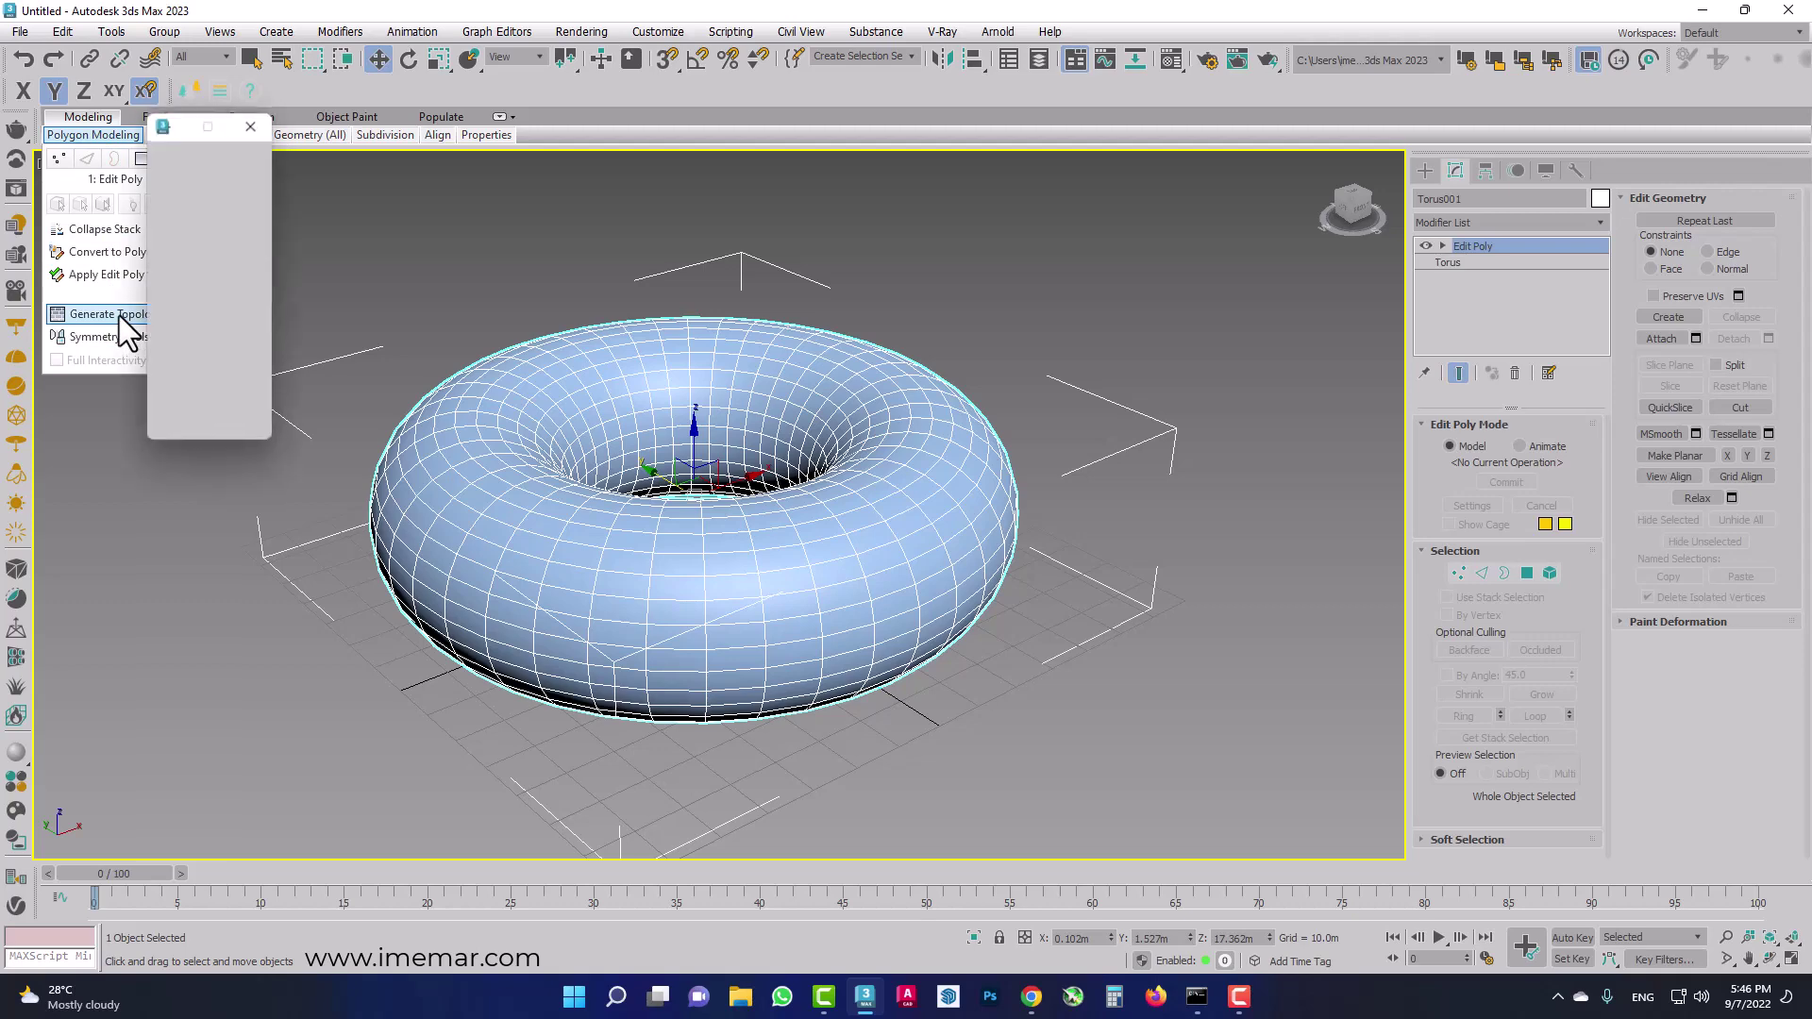
{"action": "left_click", "coordinate": [121, 317]}
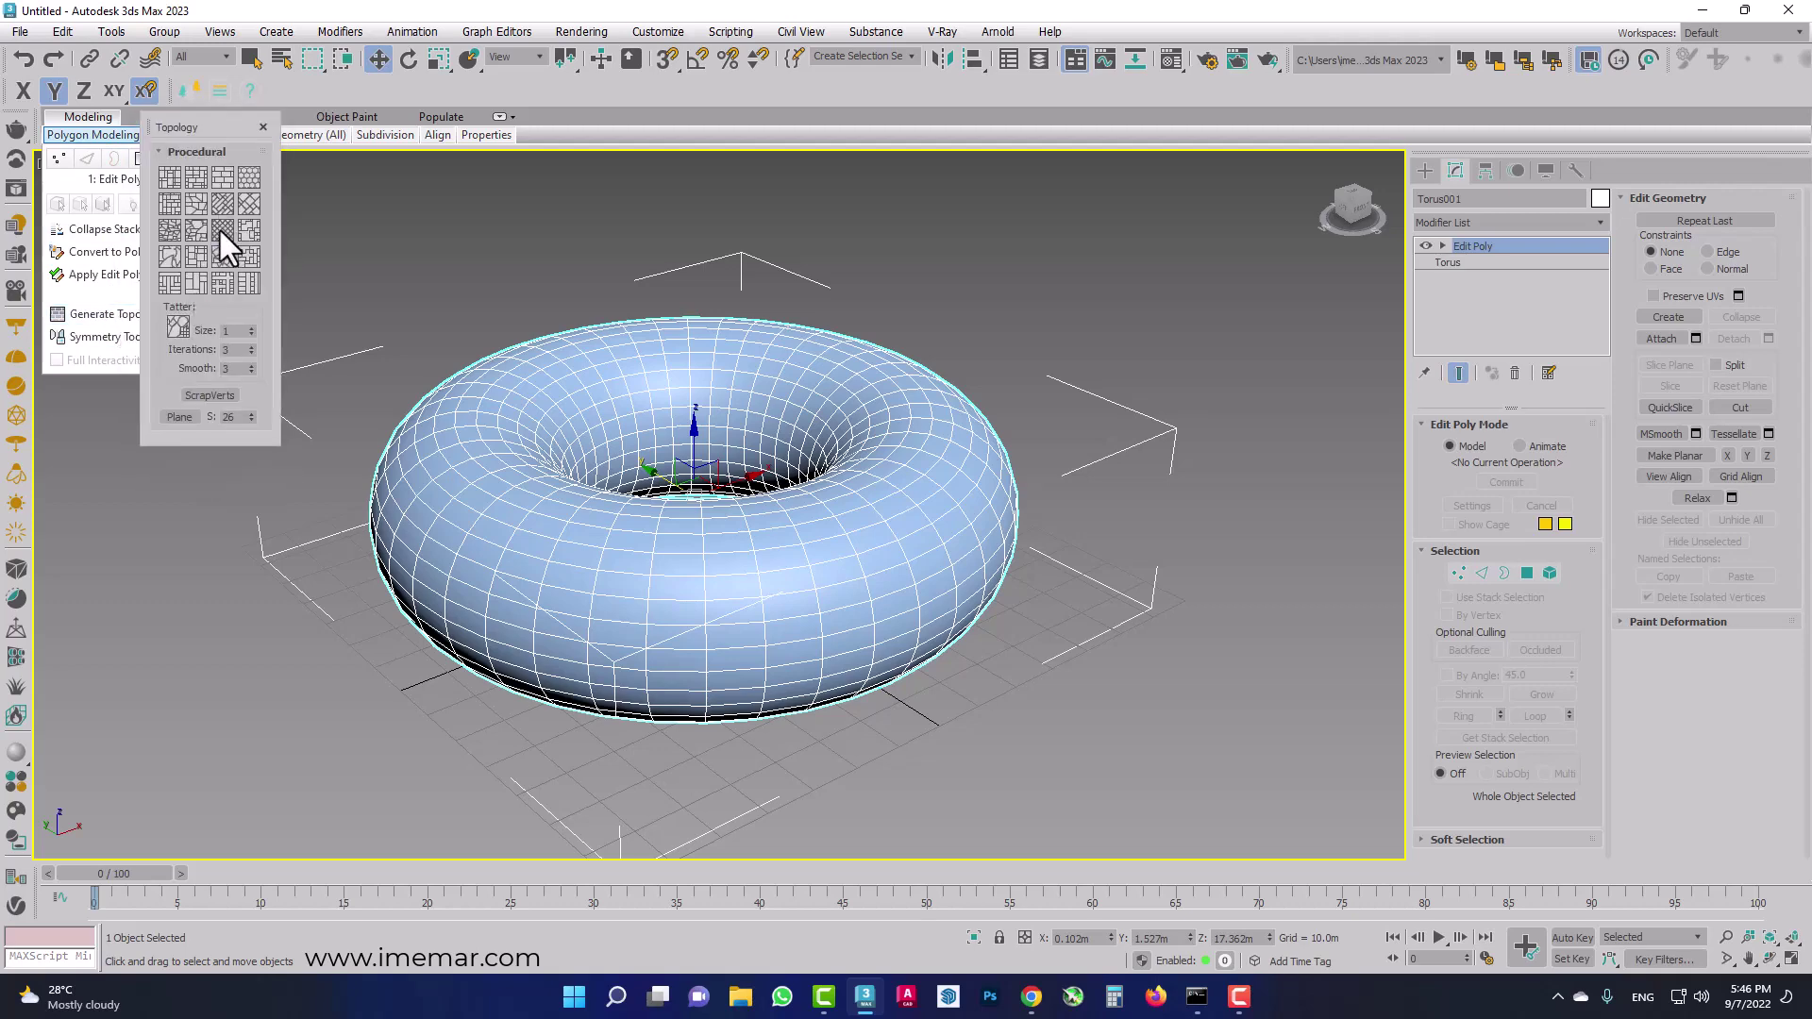
{"action": "left_click", "coordinate": [219, 227]}
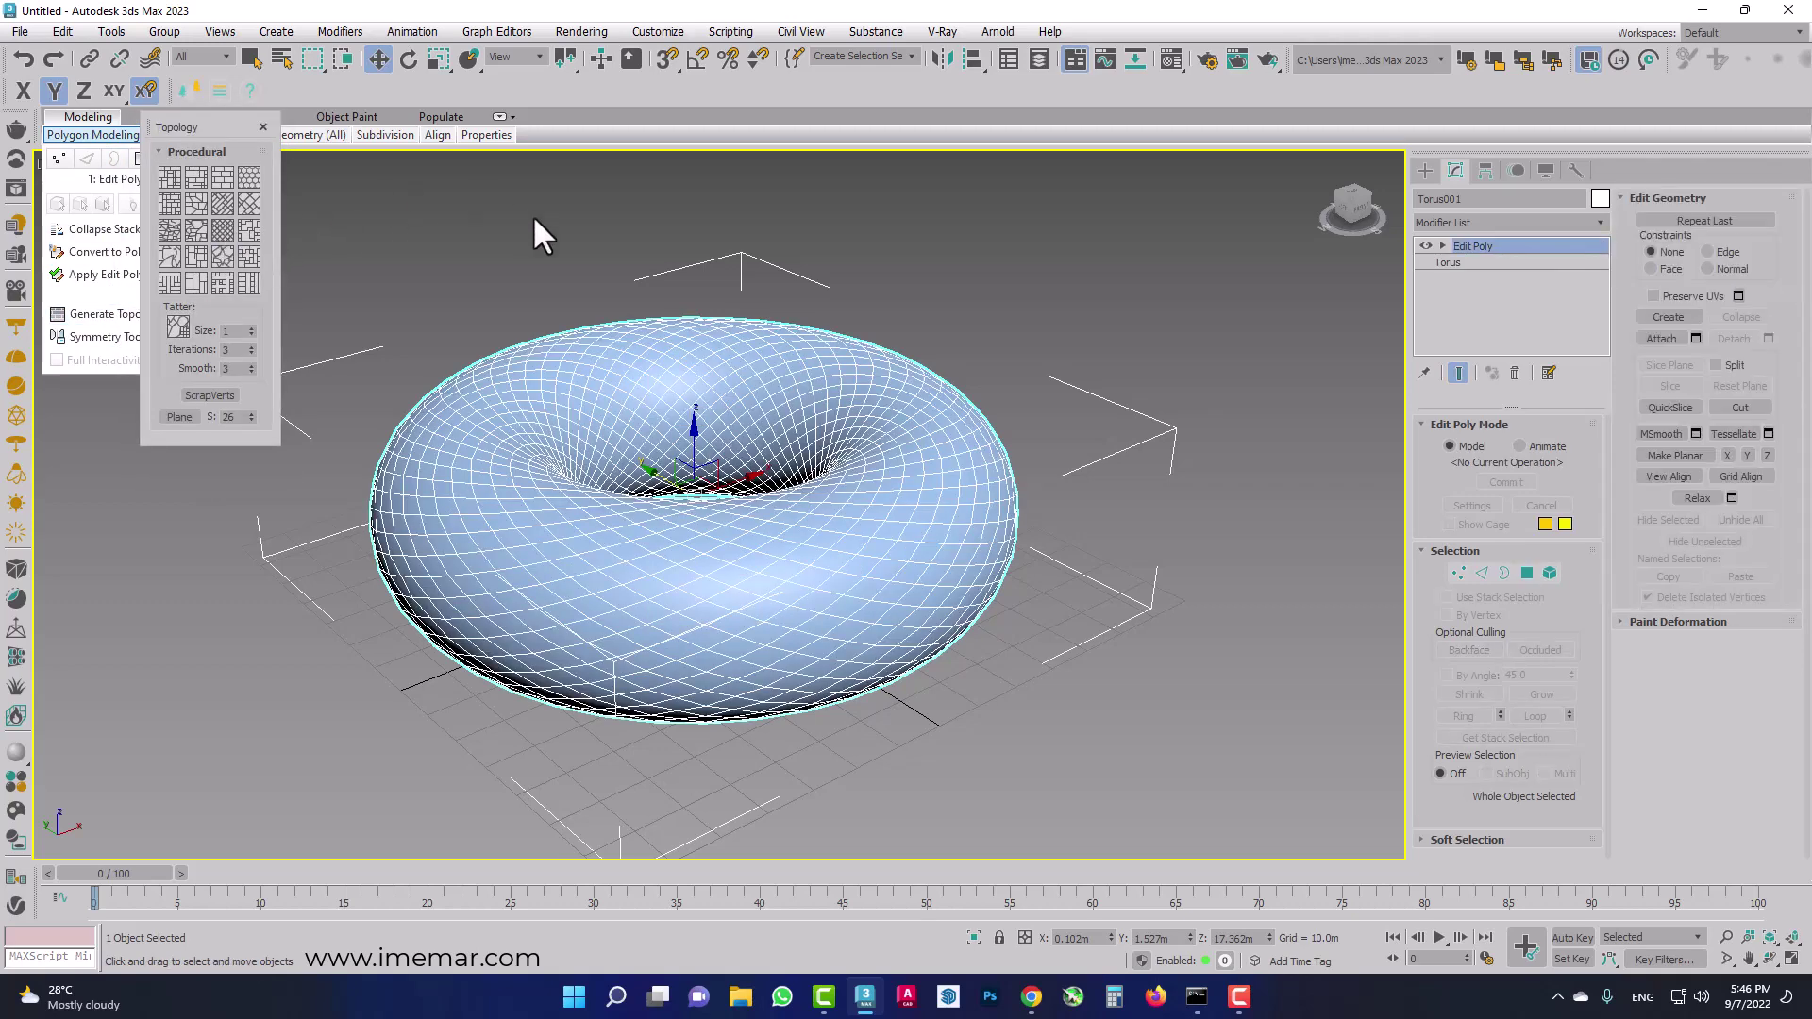
{"action": "scroll", "coordinate": [529, 245], "scroll_direction": "down", "scroll_amount": 3}
{"action": "mouse_move", "coordinate": [538, 274]}
{"action": "middle_mouse_down"}
{"action": "mouse_move", "coordinate": [614, 321]}
{"action": "mouse_move", "coordinate": [287, 120]}
{"action": "middle_mouse_up"}
{"action": "left_click", "coordinate": [261, 127]}
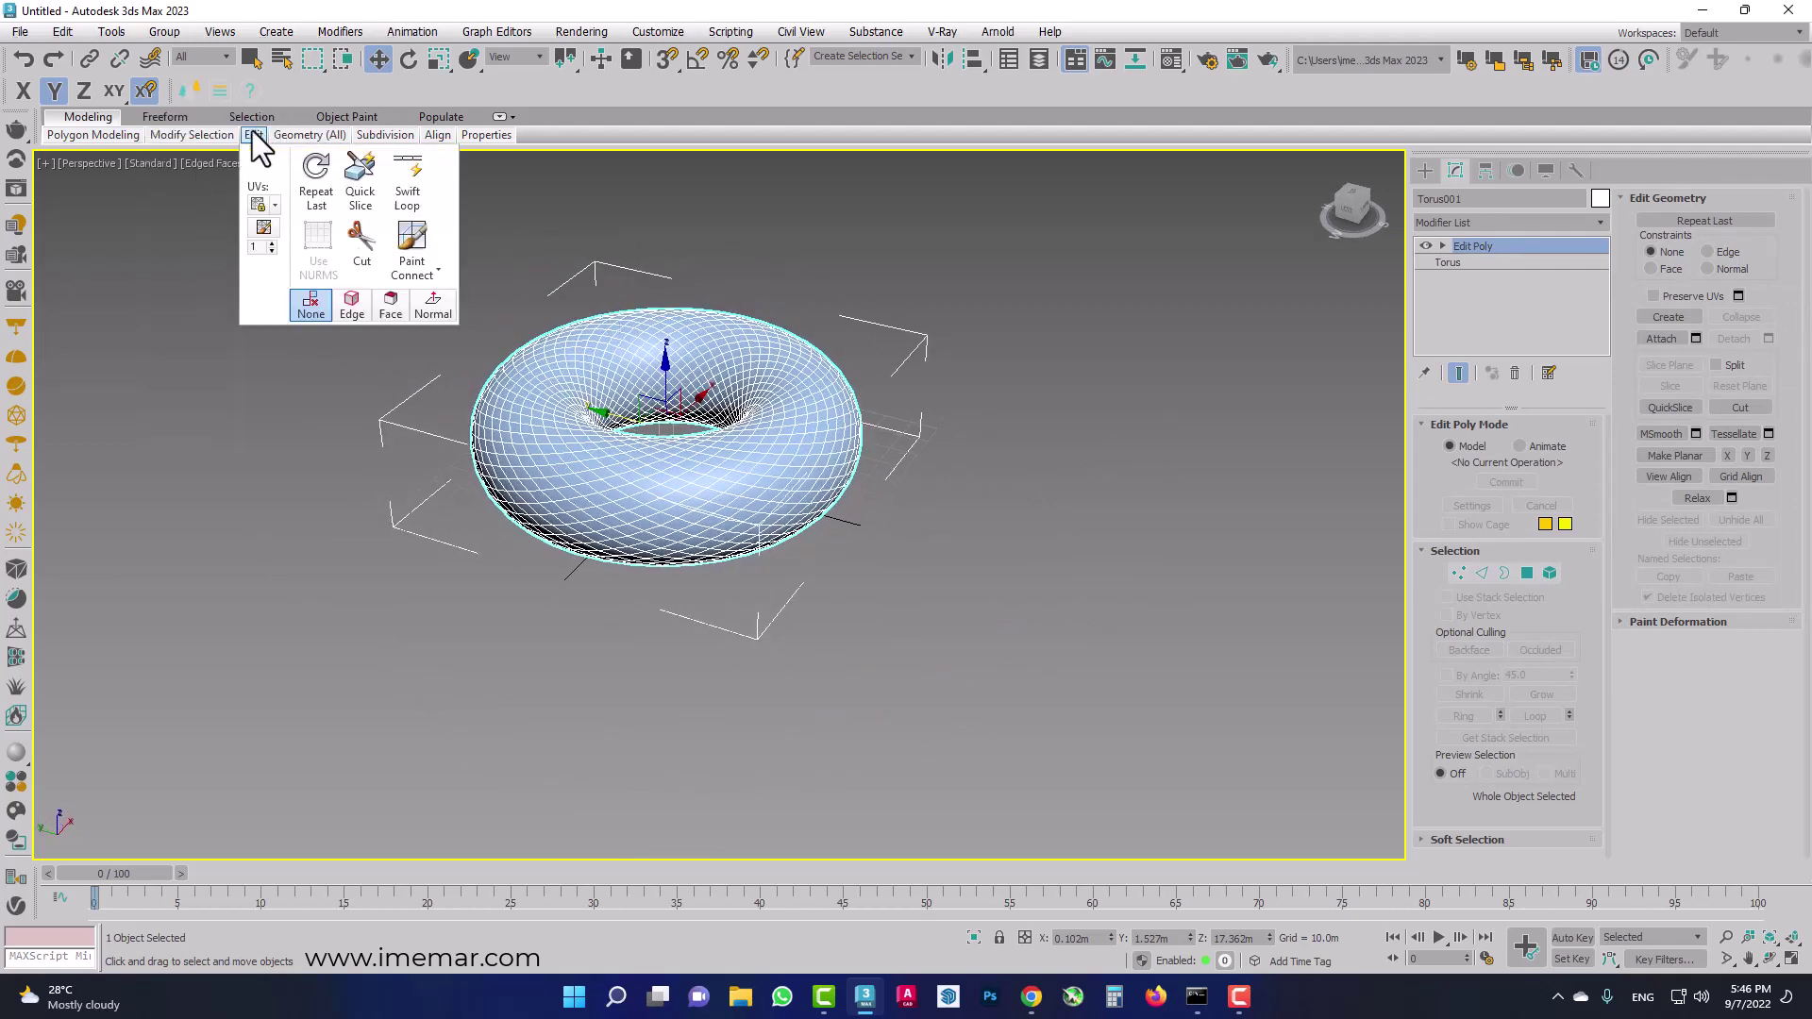
{"action": "left_click", "coordinate": [1471, 219]}
Add an FFD 4x4x4 modifier and edit its Control Points in a maximized Front view.
{"action": "key", "text": "f"}
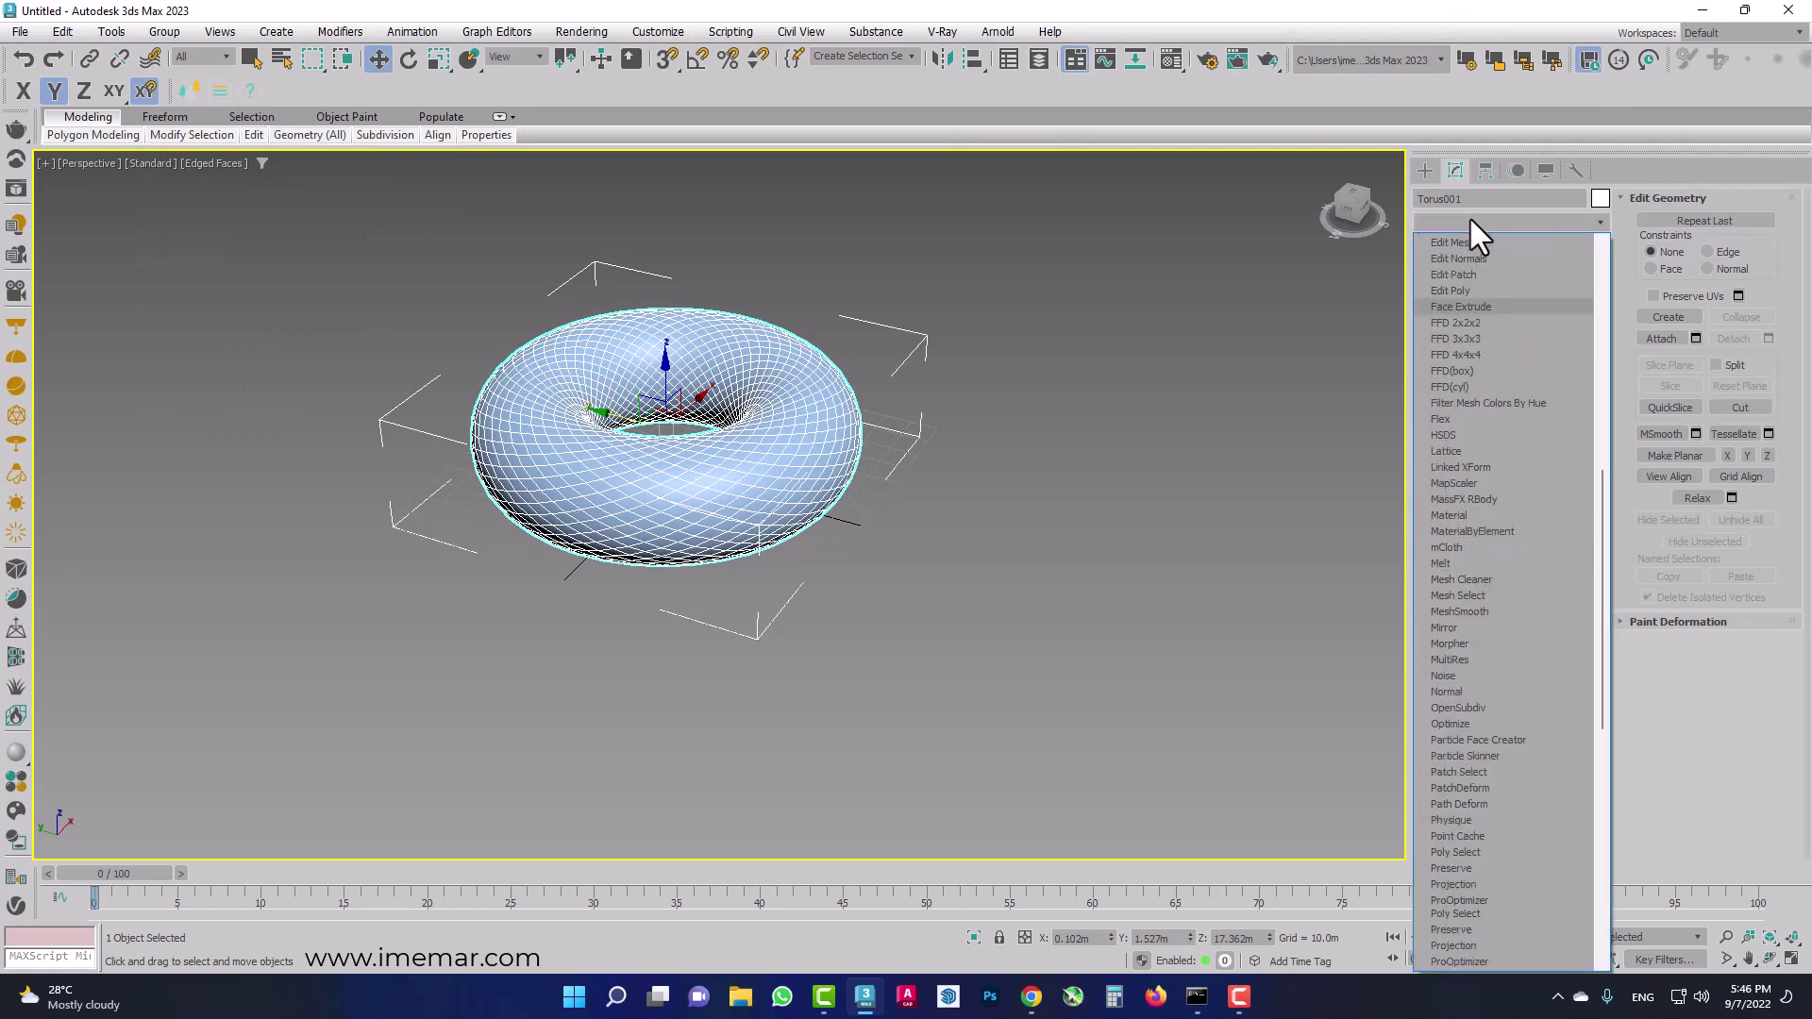
{"action": "left_click", "coordinate": [1482, 283]}
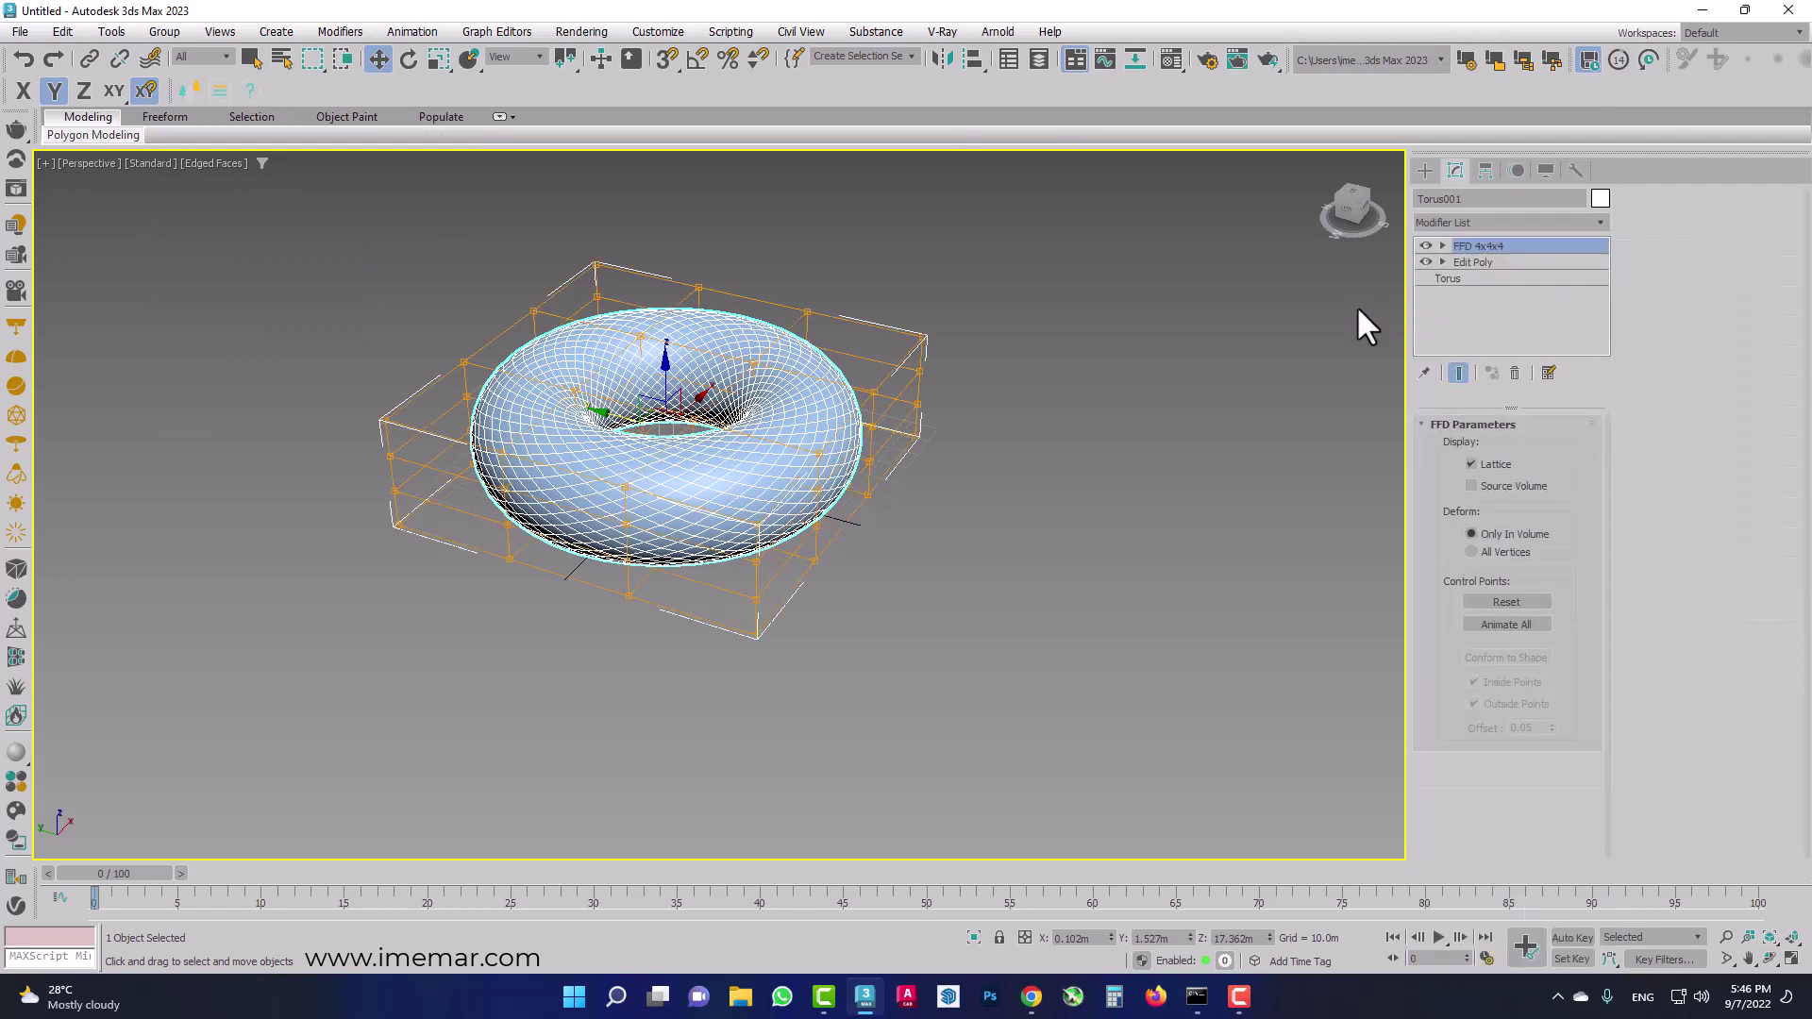
{"action": "key", "text": "alt+w"}
{"action": "left_click", "coordinate": [1091, 291]}
{"action": "key", "text": "alt+w"}
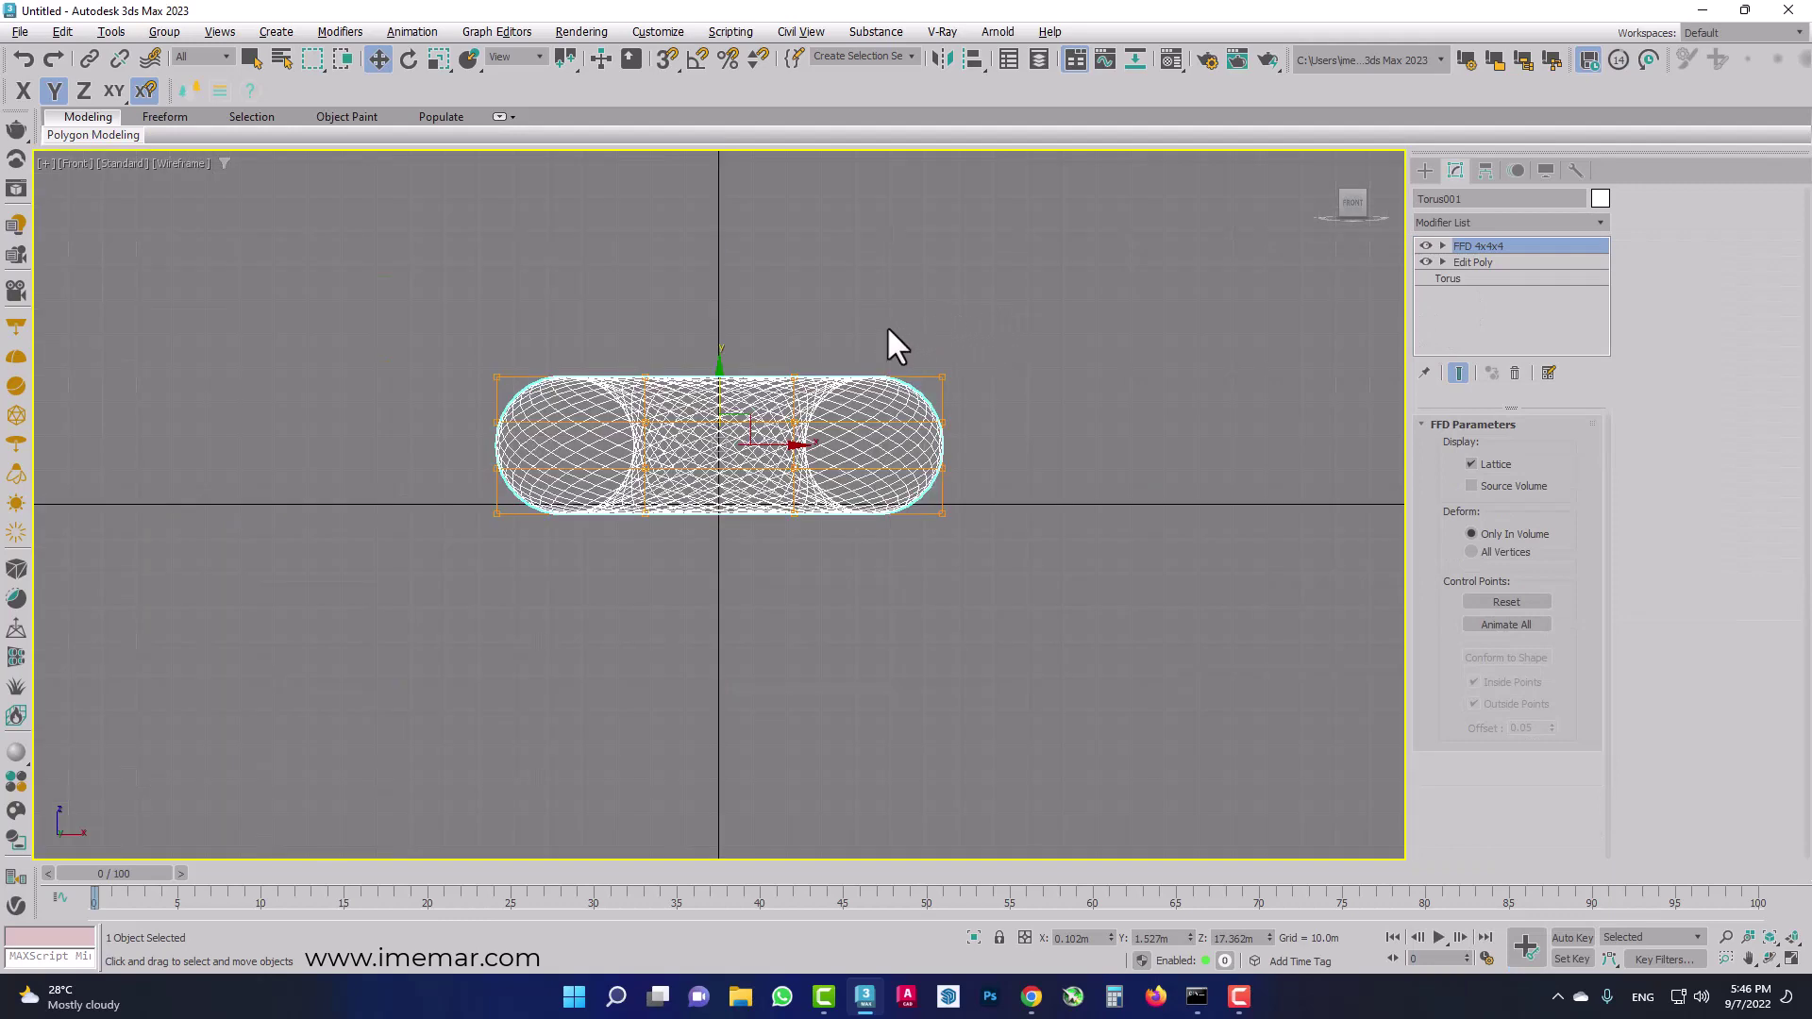
{"action": "middle_click_drag", "start_coordinate": [886, 325], "coordinate": [881, 378]}
{"action": "key", "text": "1"}
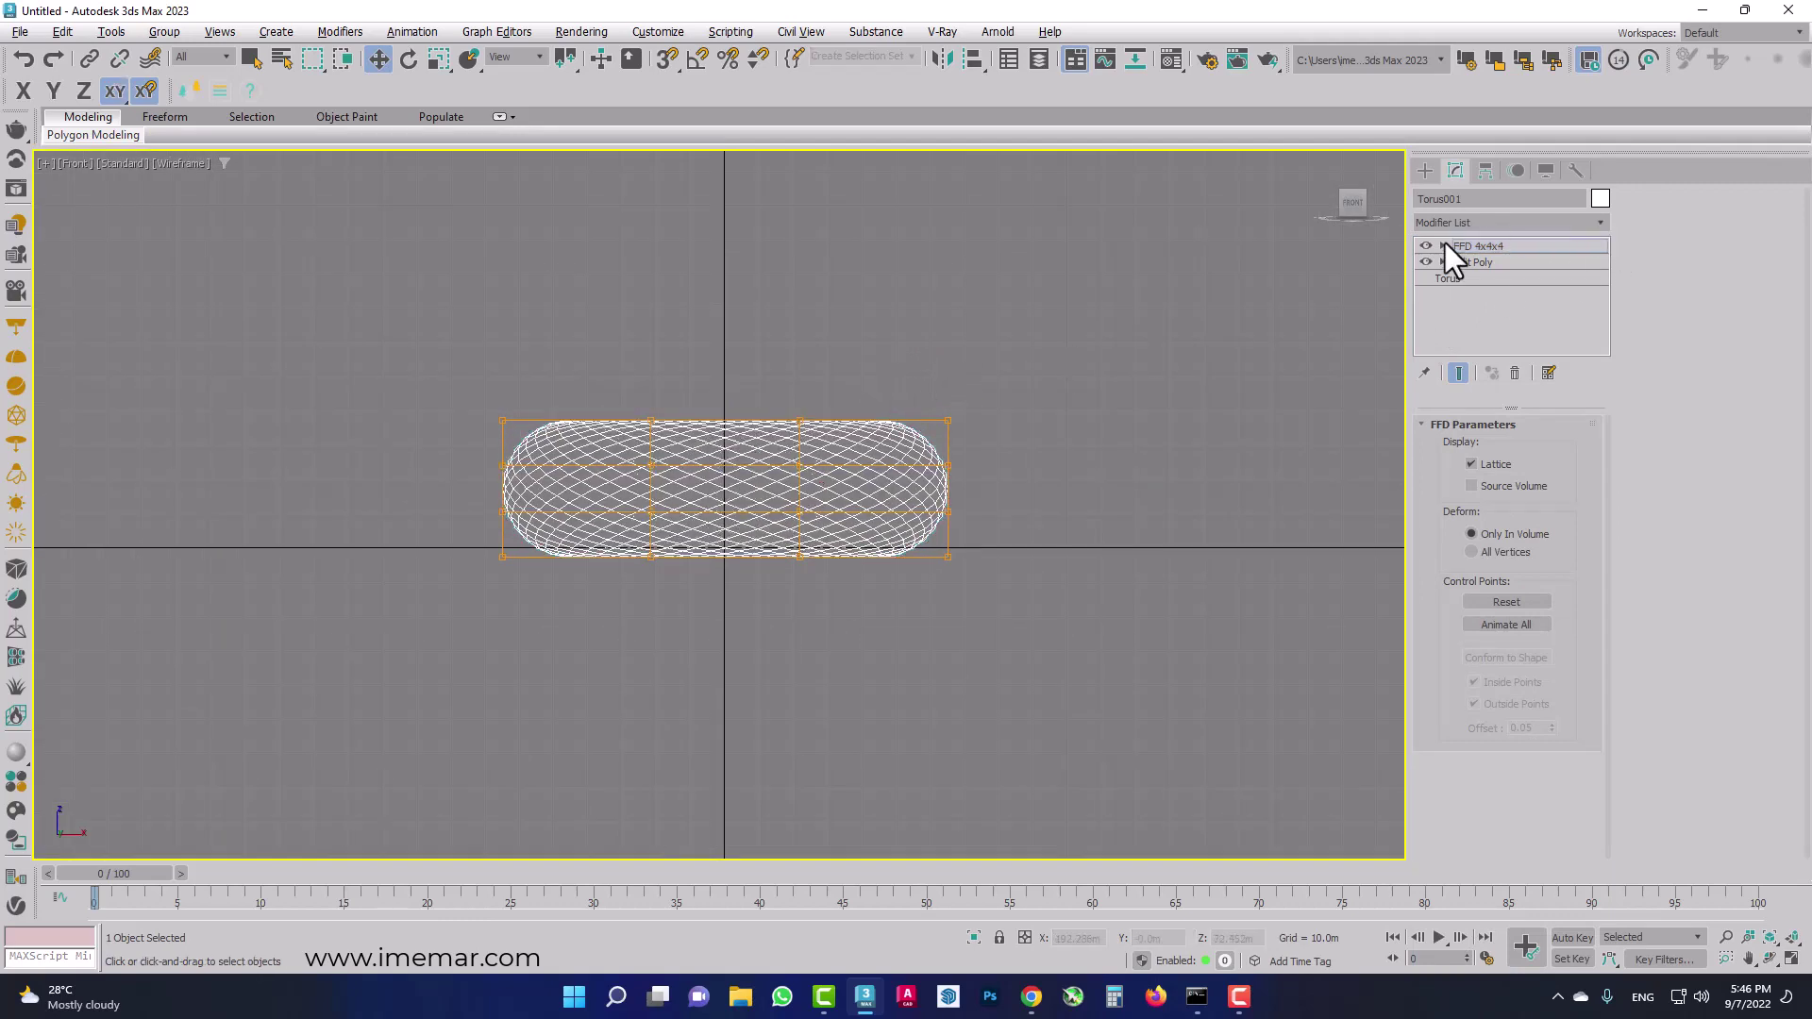
{"action": "left_click", "coordinate": [1443, 245]}
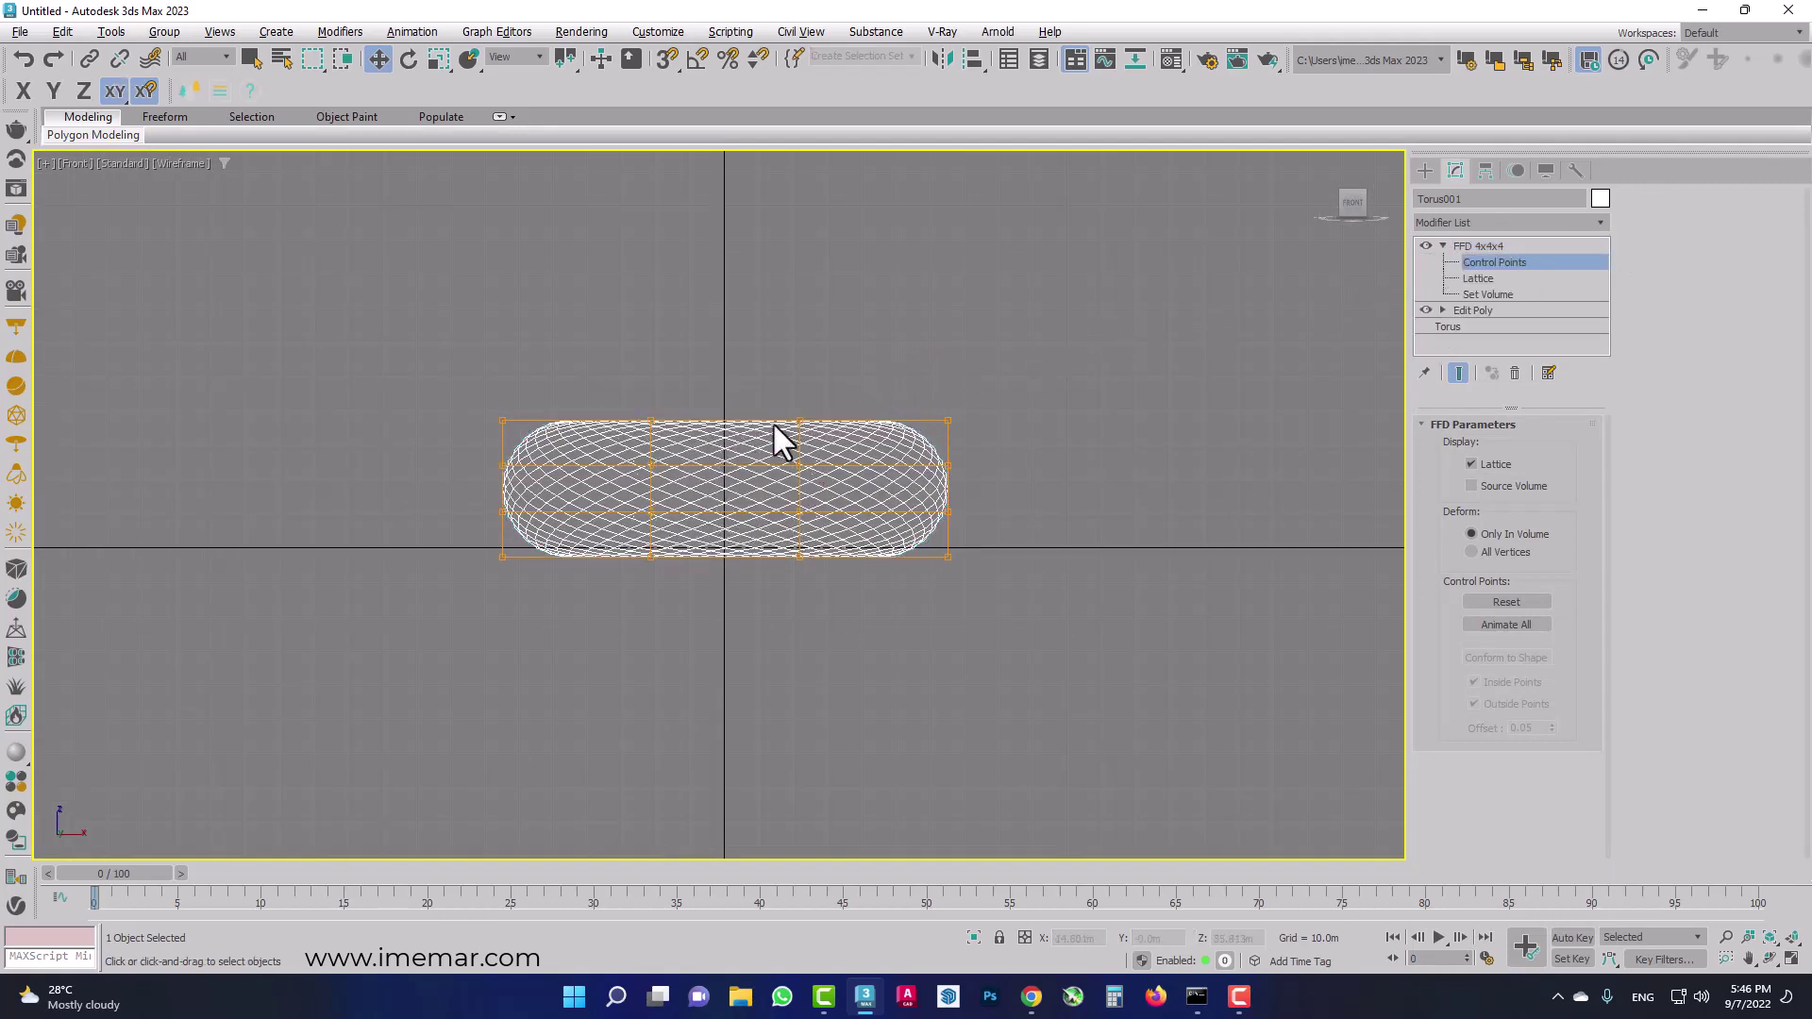
{"action": "scroll", "coordinate": [774, 425], "scroll_direction": "up", "scroll_amount": 3}
Squash the top-centre control points and lower them to dip the seat.
{"action": "left_click_drag", "start_coordinate": [788, 494], "coordinate": [782, 506]}
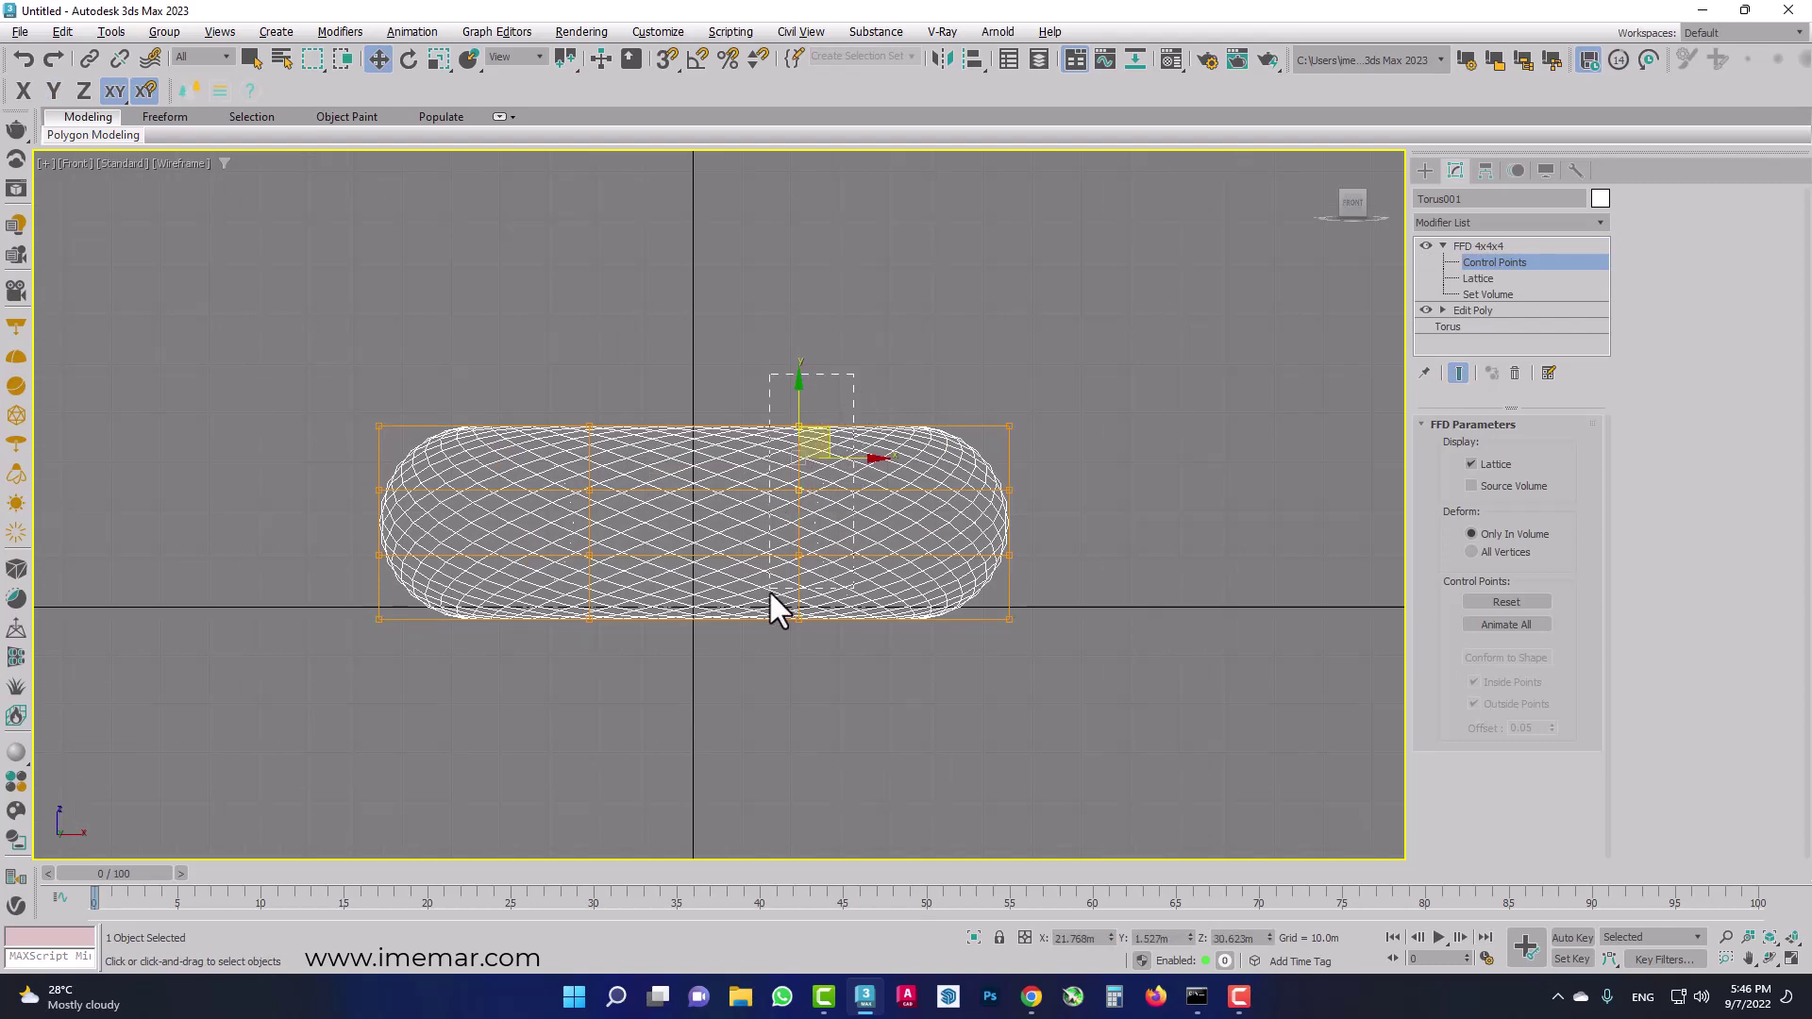
{"action": "key", "text": "r"}
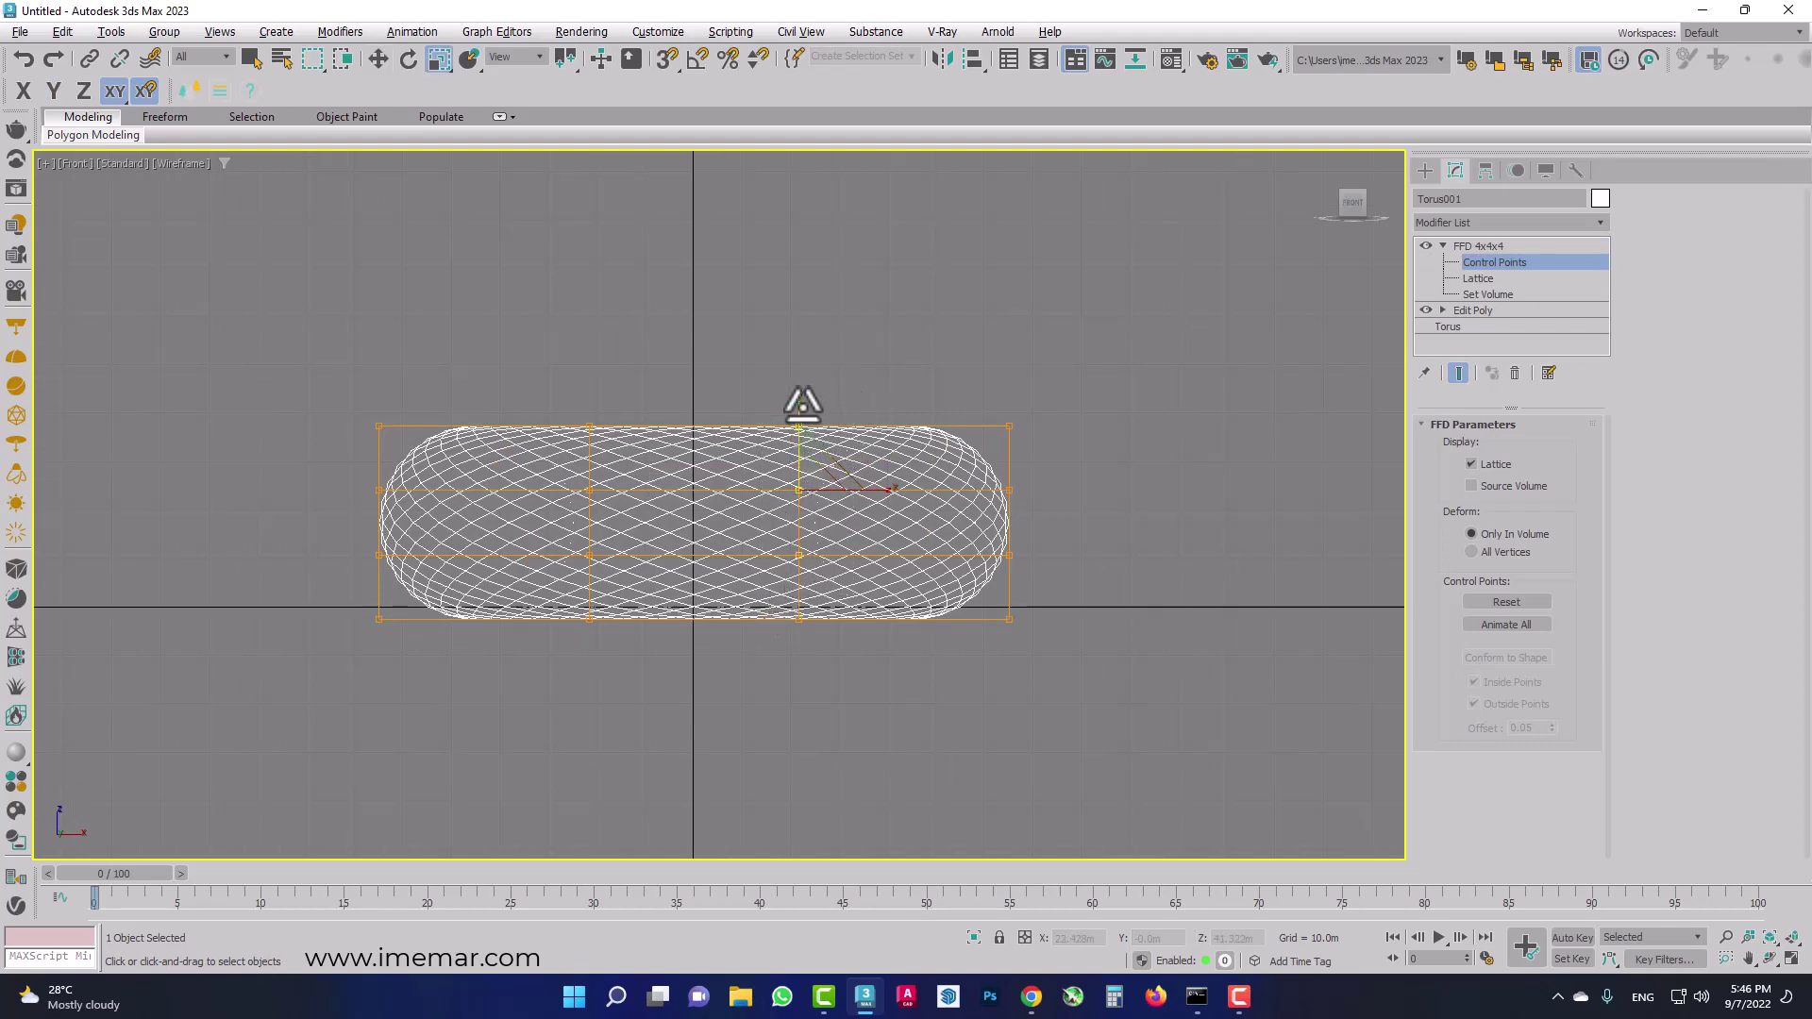
{"action": "left_click_drag", "start_coordinate": [803, 401], "coordinate": [808, 618]}
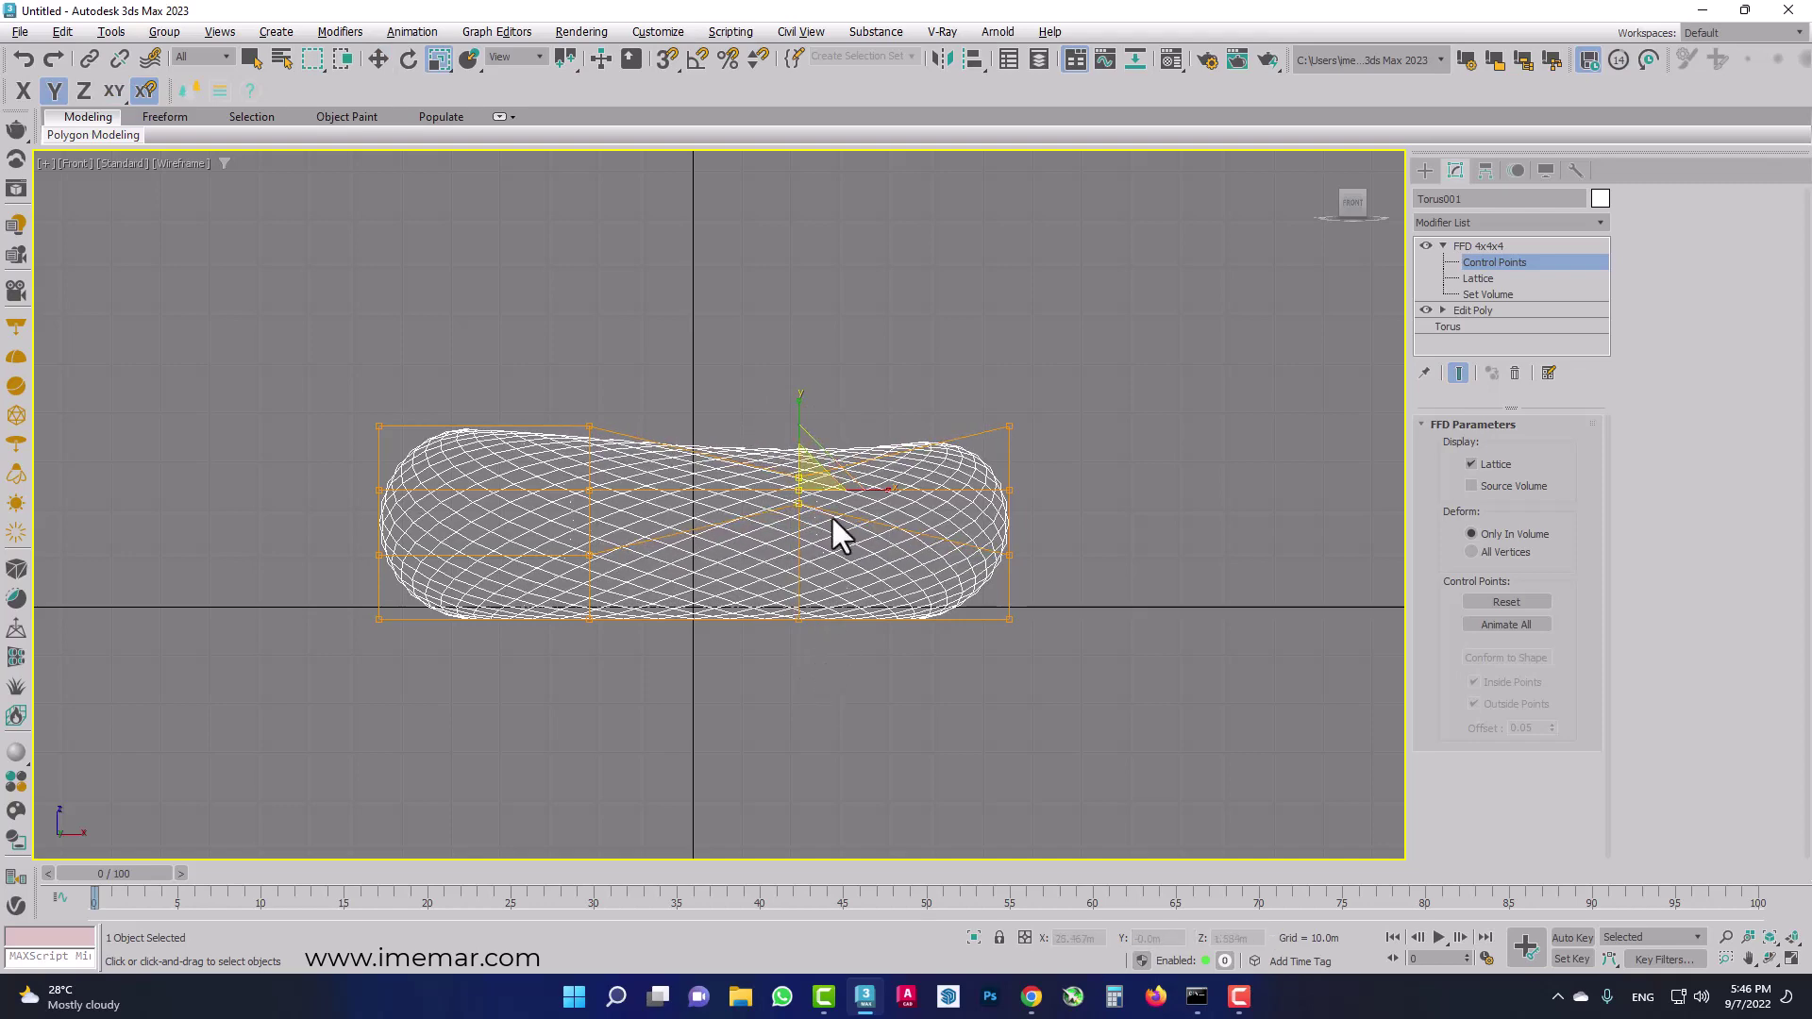
{"action": "key", "text": "w"}
{"action": "left_click_drag", "start_coordinate": [801, 409], "coordinate": [807, 512]}
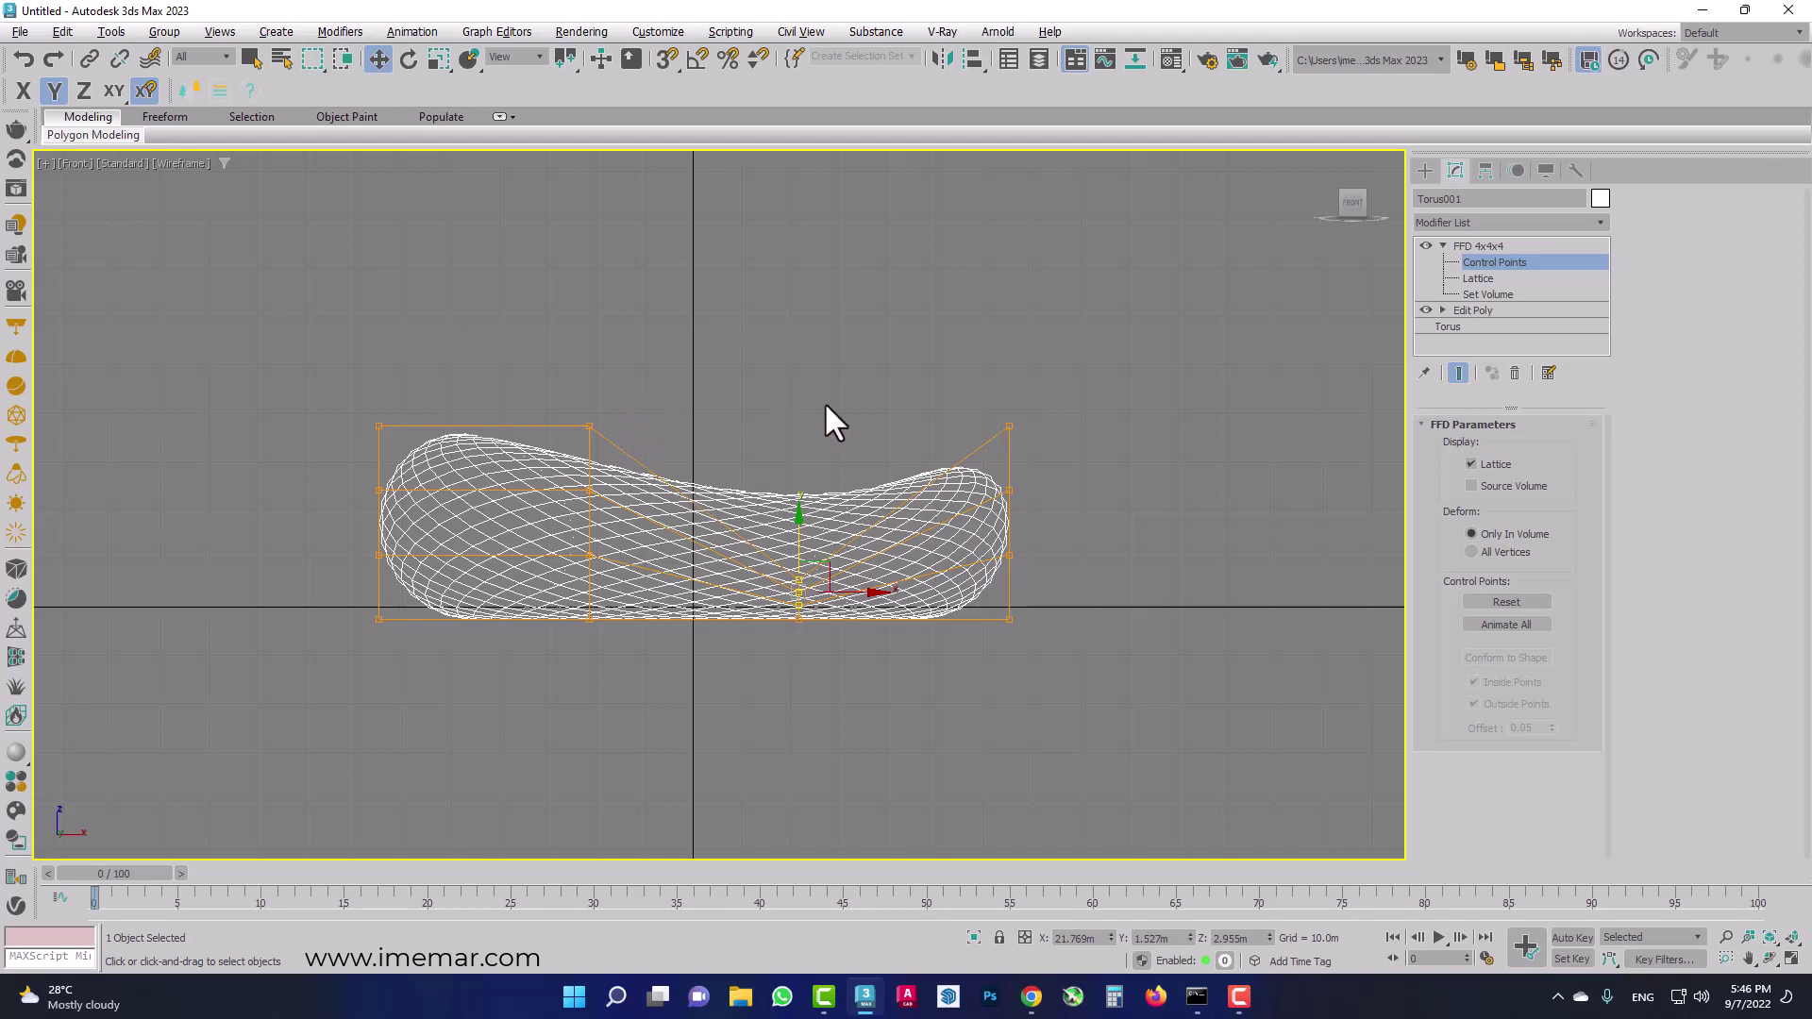
Shift and raise the top-left points for the backrest and lift the left-middle points outward.
{"action": "mouse_move", "coordinate": [1068, 480]}
{"action": "left_mouse_down"}
{"action": "mouse_move", "coordinate": [1011, 575]}
{"action": "mouse_move", "coordinate": [1094, 525]}
{"action": "left_mouse_up"}
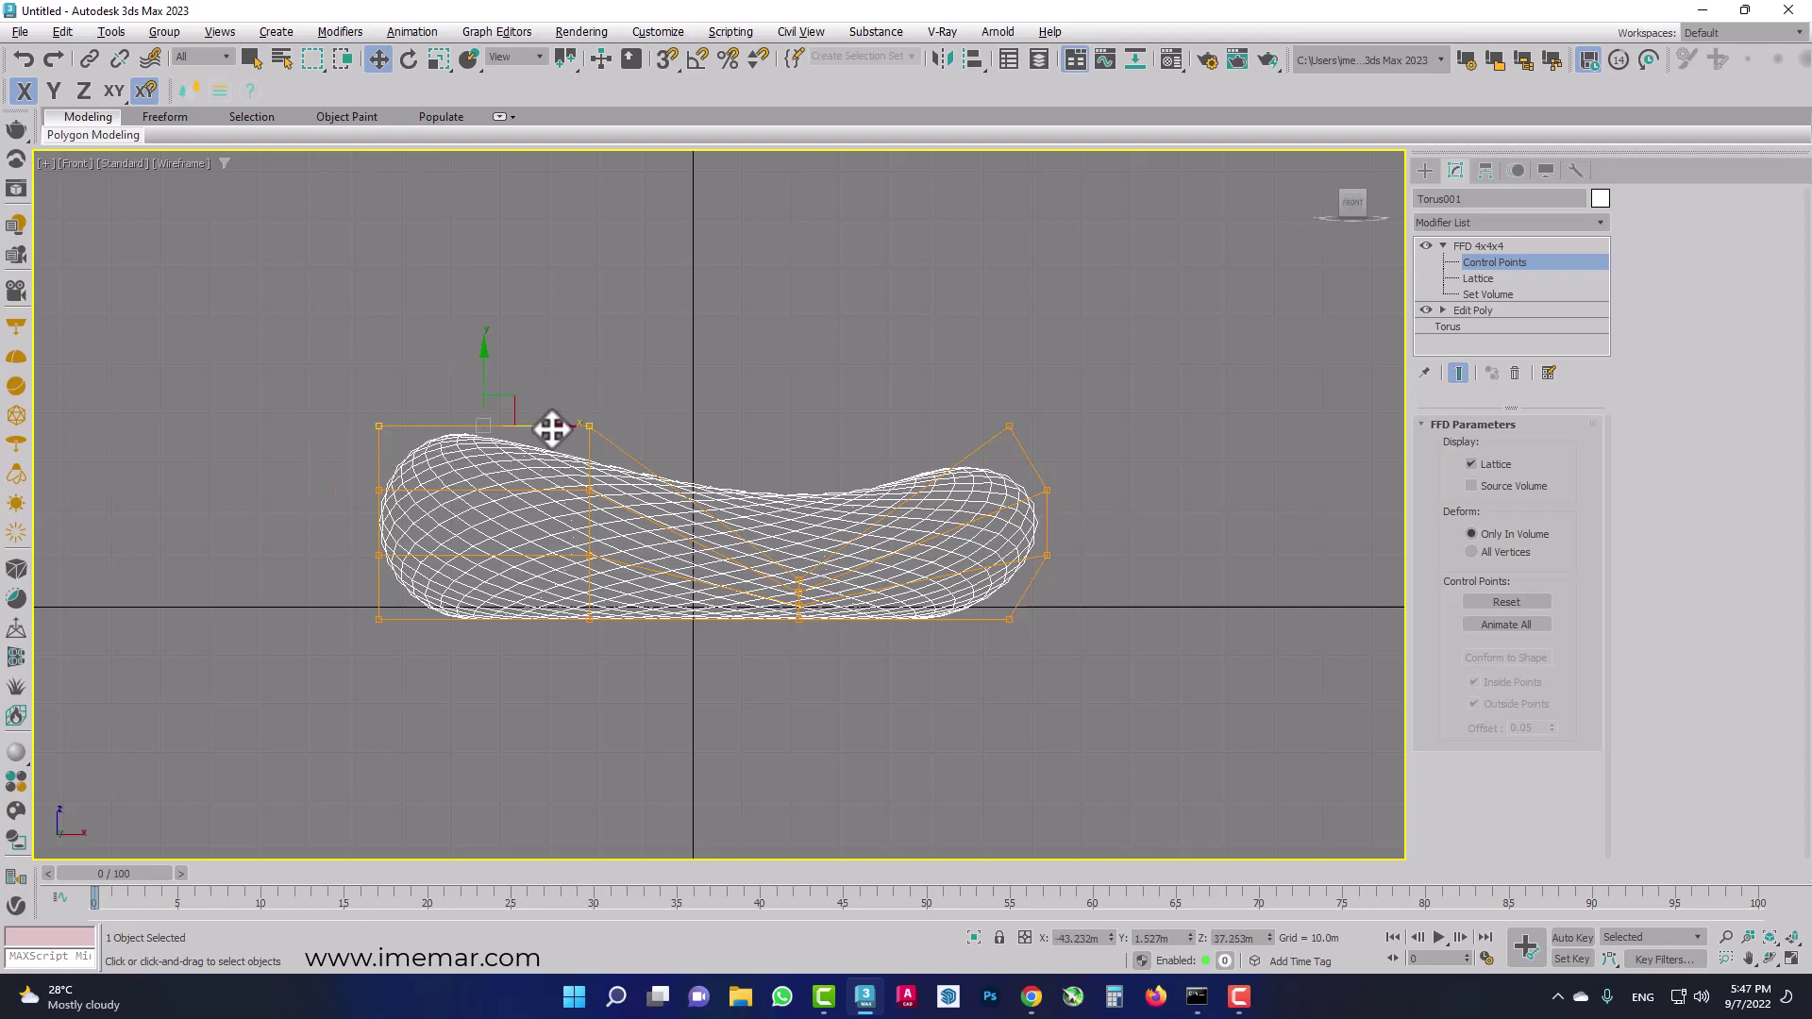
{"action": "left_click_drag", "start_coordinate": [553, 430], "coordinate": [620, 427]}
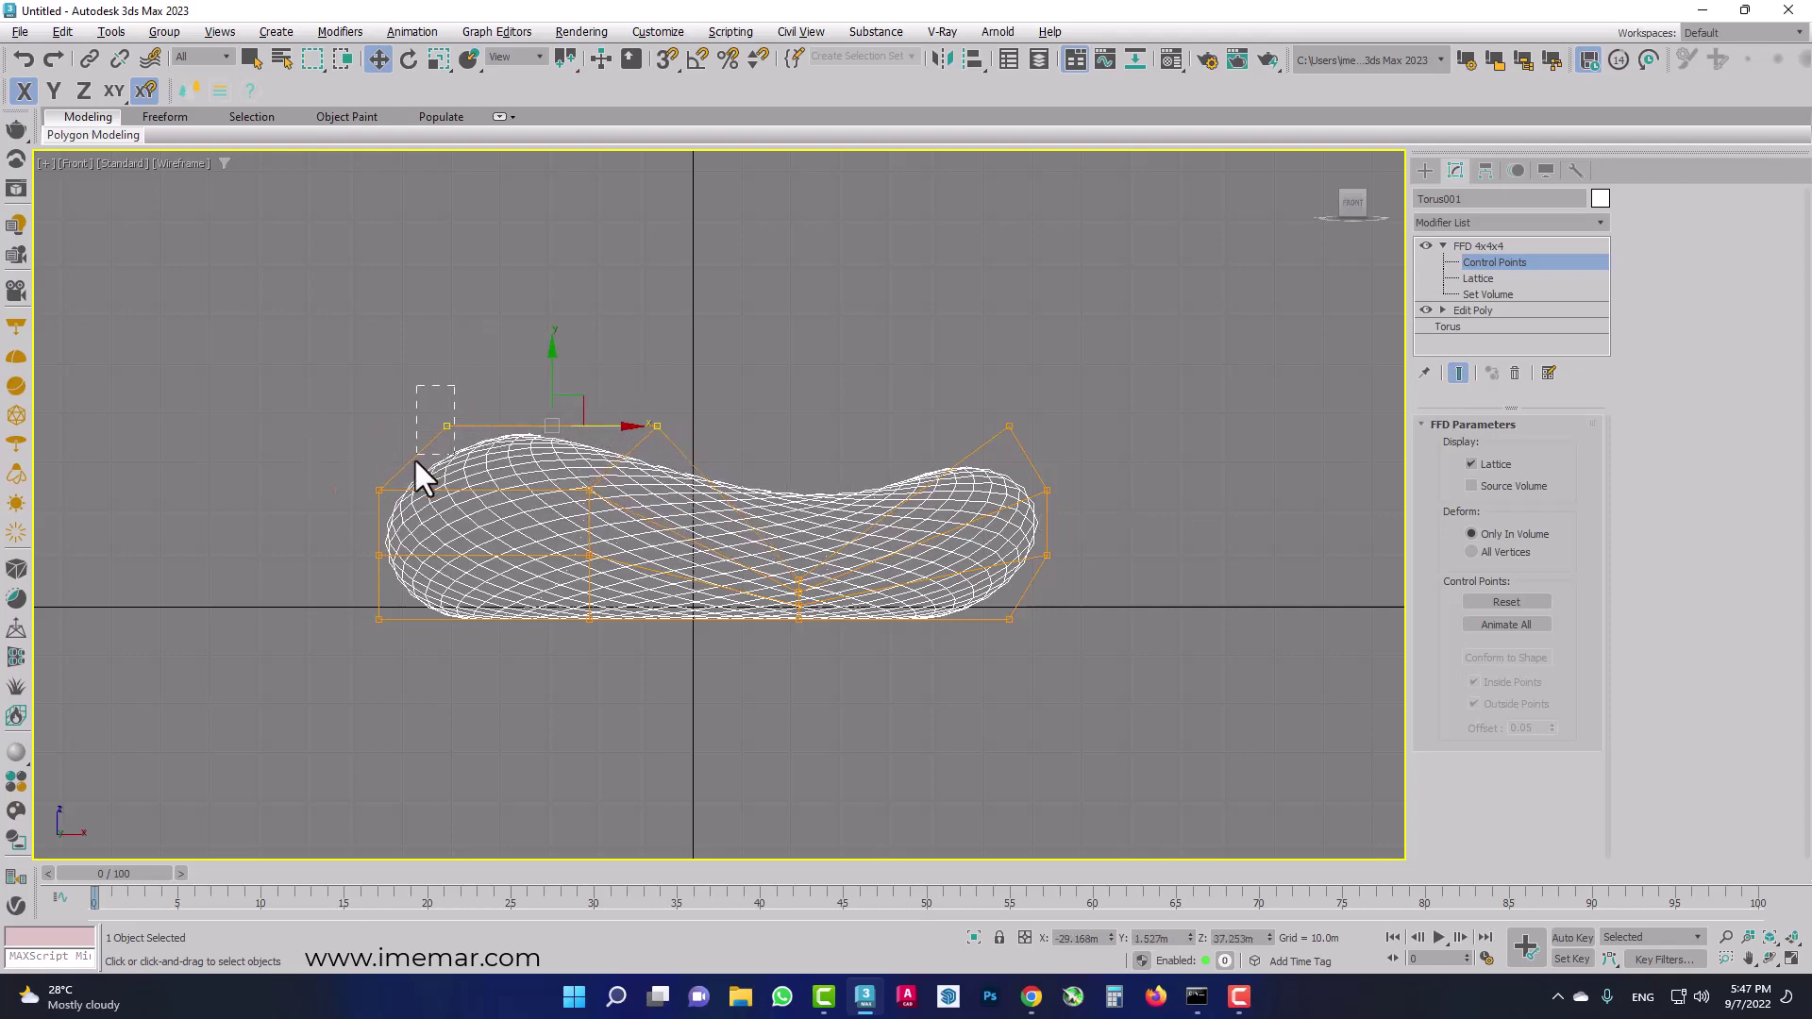
{"action": "mouse_move", "coordinate": [418, 406]}
{"action": "left_mouse_down"}
{"action": "mouse_move", "coordinate": [417, 352]}
{"action": "mouse_move", "coordinate": [458, 352]}
{"action": "mouse_move", "coordinate": [431, 366]}
{"action": "left_mouse_up"}
{"action": "key", "text": "e"}
{"action": "key", "text": "w"}
{"action": "left_click_drag", "start_coordinate": [387, 530], "coordinate": [296, 598]}
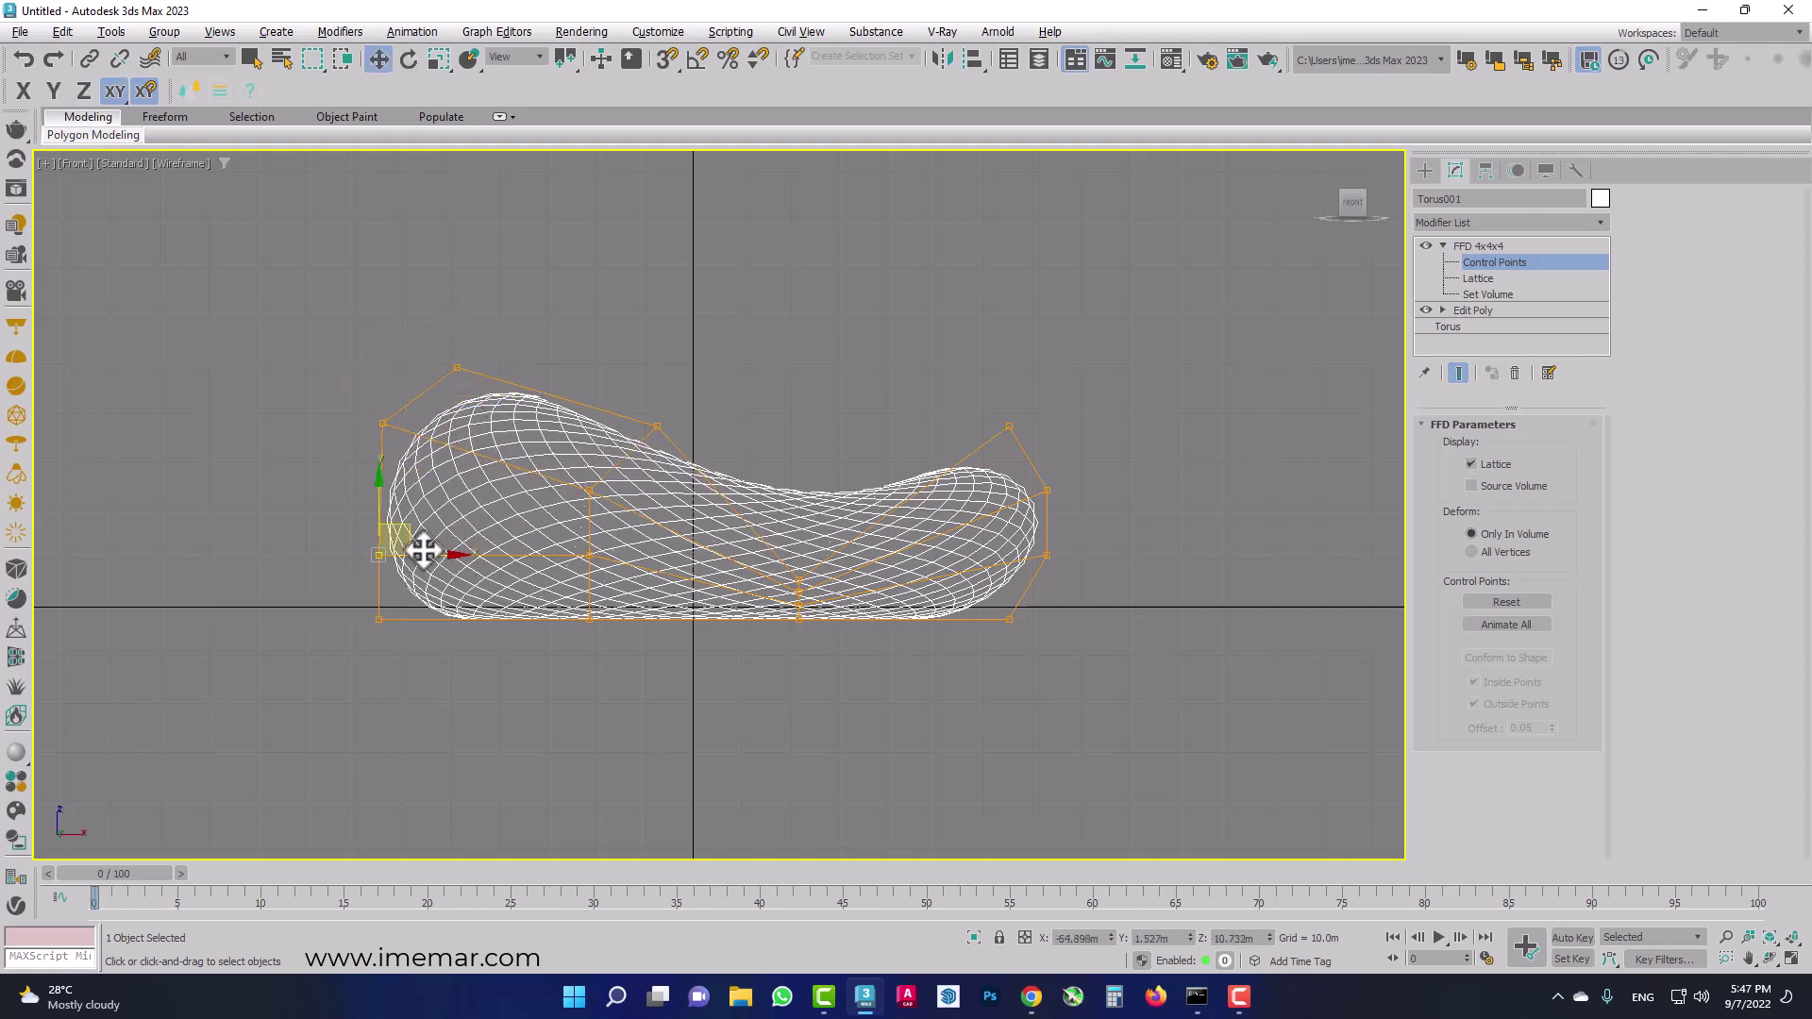
{"action": "left_click_drag", "start_coordinate": [408, 536], "coordinate": [369, 509]}
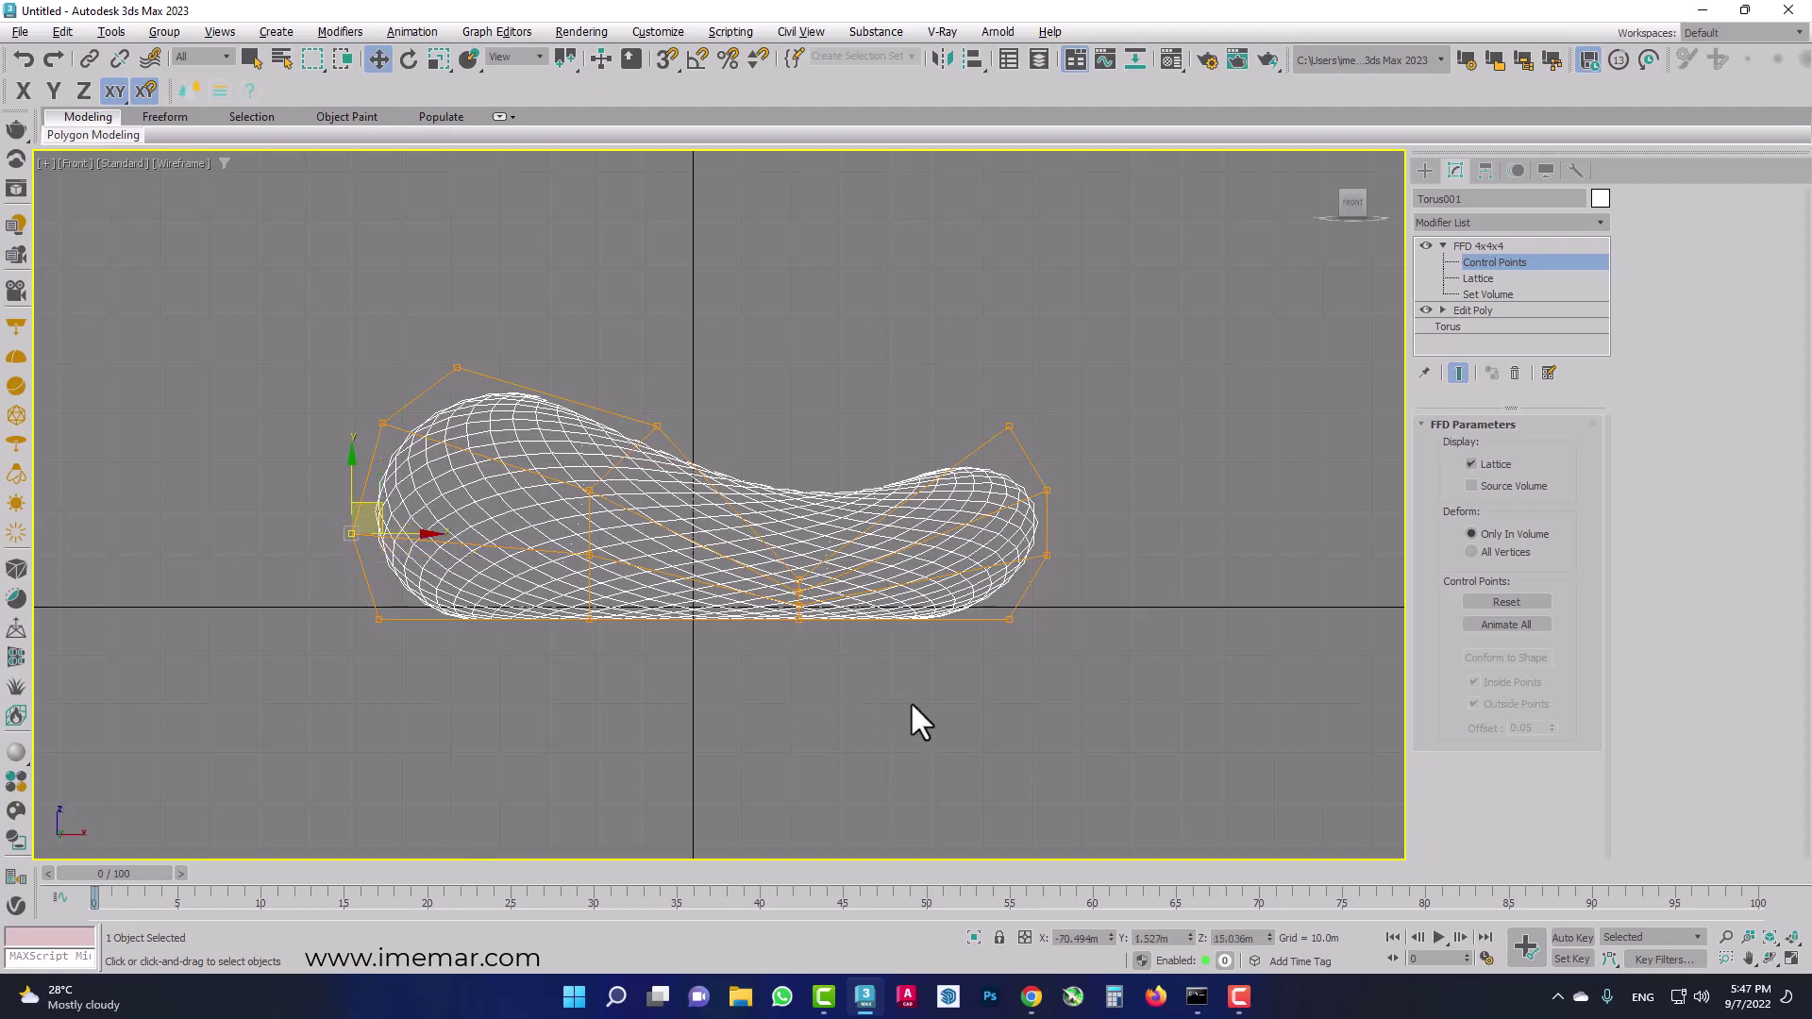
{"action": "left_click", "coordinate": [934, 675]}
{"action": "key", "text": "alt+w"}
{"action": "left_click", "coordinate": [1039, 719]}
{"action": "key", "text": "alt+w"}
Scale a group of FFD control points to squeeze the torus's left side inward.
{"action": "mouse_move", "coordinate": [1021, 626]}
{"action": "middle_mouse_down", "text": "alt"}
{"action": "mouse_move", "coordinate": [619, 539]}
{"action": "mouse_move", "coordinate": [559, 549]}
{"action": "mouse_move", "coordinate": [636, 562]}
{"action": "mouse_move", "coordinate": [597, 679]}
{"action": "mouse_move", "coordinate": [656, 559]}
{"action": "mouse_move", "coordinate": [710, 598]}
{"action": "mouse_move", "coordinate": [732, 648]}
{"action": "mouse_move", "coordinate": [768, 512]}
{"action": "middle_mouse_up", "text": "alt"}
{"action": "left_click_drag", "start_coordinate": [714, 587], "coordinate": [718, 590]}
{"action": "mouse_move", "coordinate": [814, 631]}
{"action": "middle_mouse_down", "text": "alt"}
{"action": "mouse_move", "coordinate": [745, 527]}
{"action": "mouse_move", "coordinate": [868, 587]}
{"action": "mouse_move", "coordinate": [671, 574]}
{"action": "middle_mouse_up", "text": "alt"}
{"action": "key", "text": "r"}
{"action": "scroll", "coordinate": [868, 587], "scroll_direction": "up", "scroll_amount": 2}
{"action": "left_click_drag", "start_coordinate": [793, 590], "coordinate": [804, 624]}
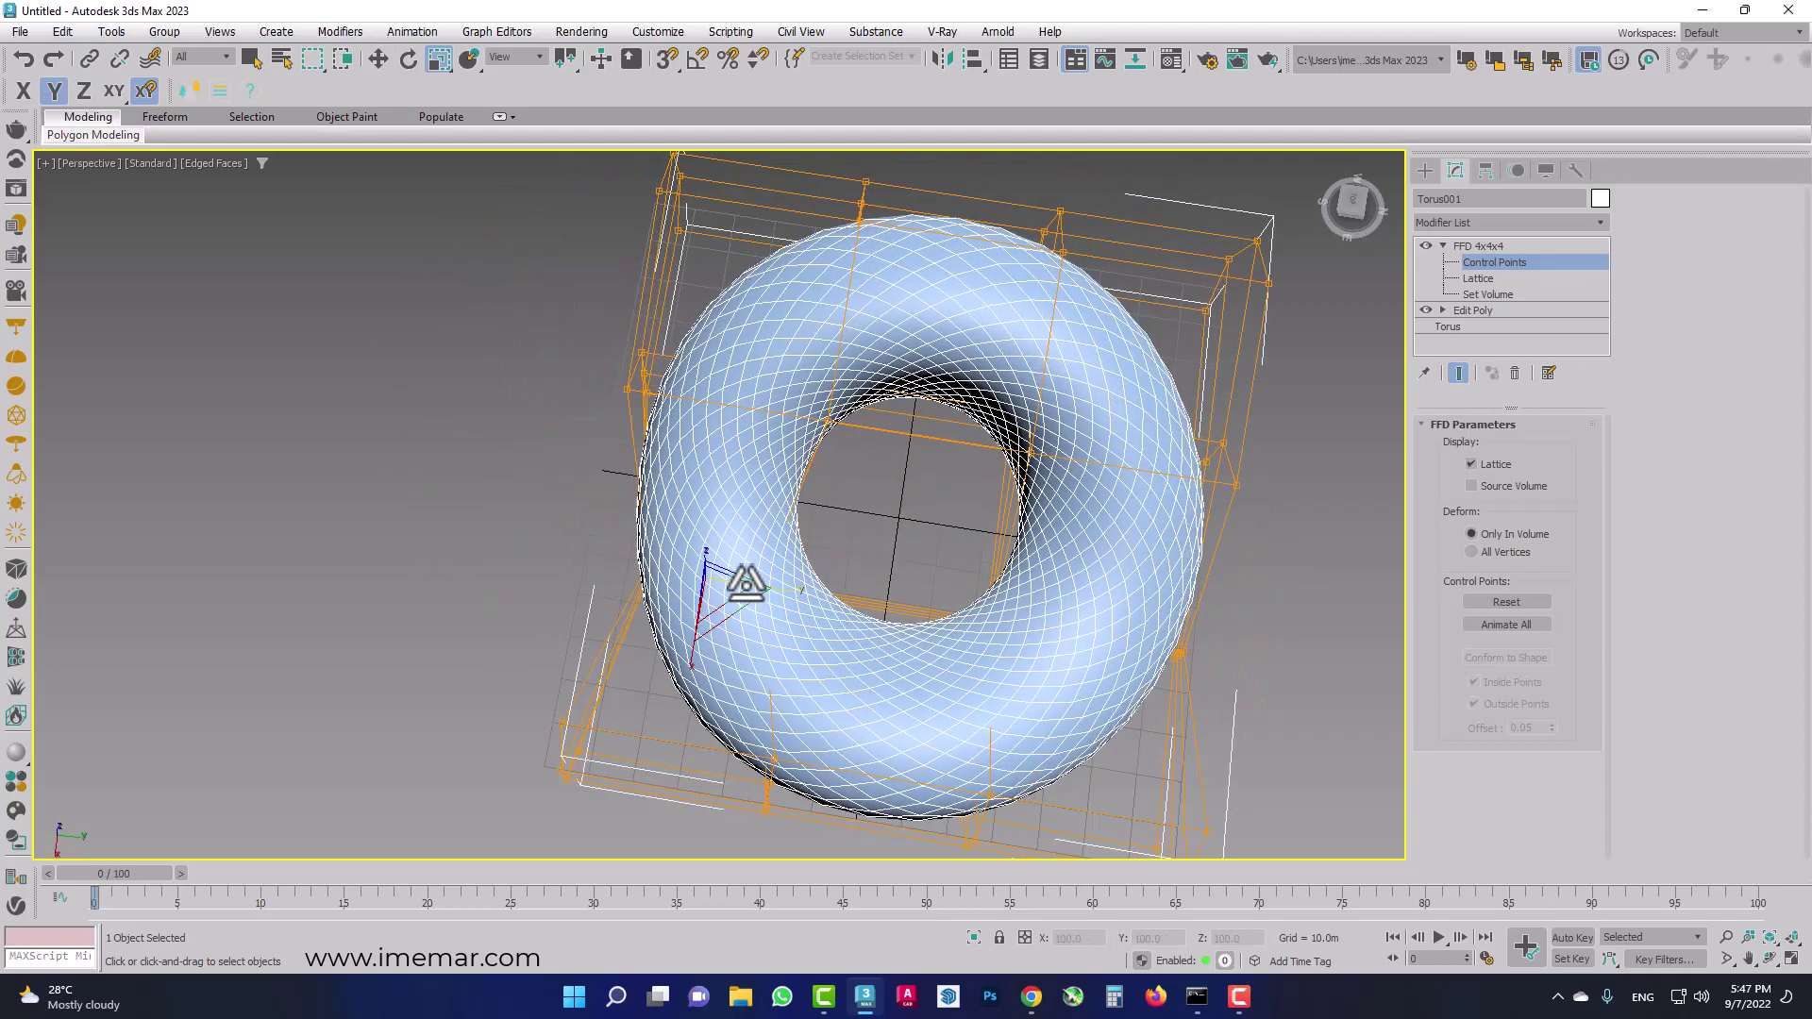
{"action": "mouse_move", "coordinate": [804, 625]}
{"action": "middle_mouse_down", "text": "alt"}
{"action": "mouse_move", "coordinate": [915, 503]}
{"action": "mouse_move", "coordinate": [1010, 561]}
{"action": "mouse_move", "coordinate": [976, 627]}
{"action": "middle_mouse_up", "text": "alt"}
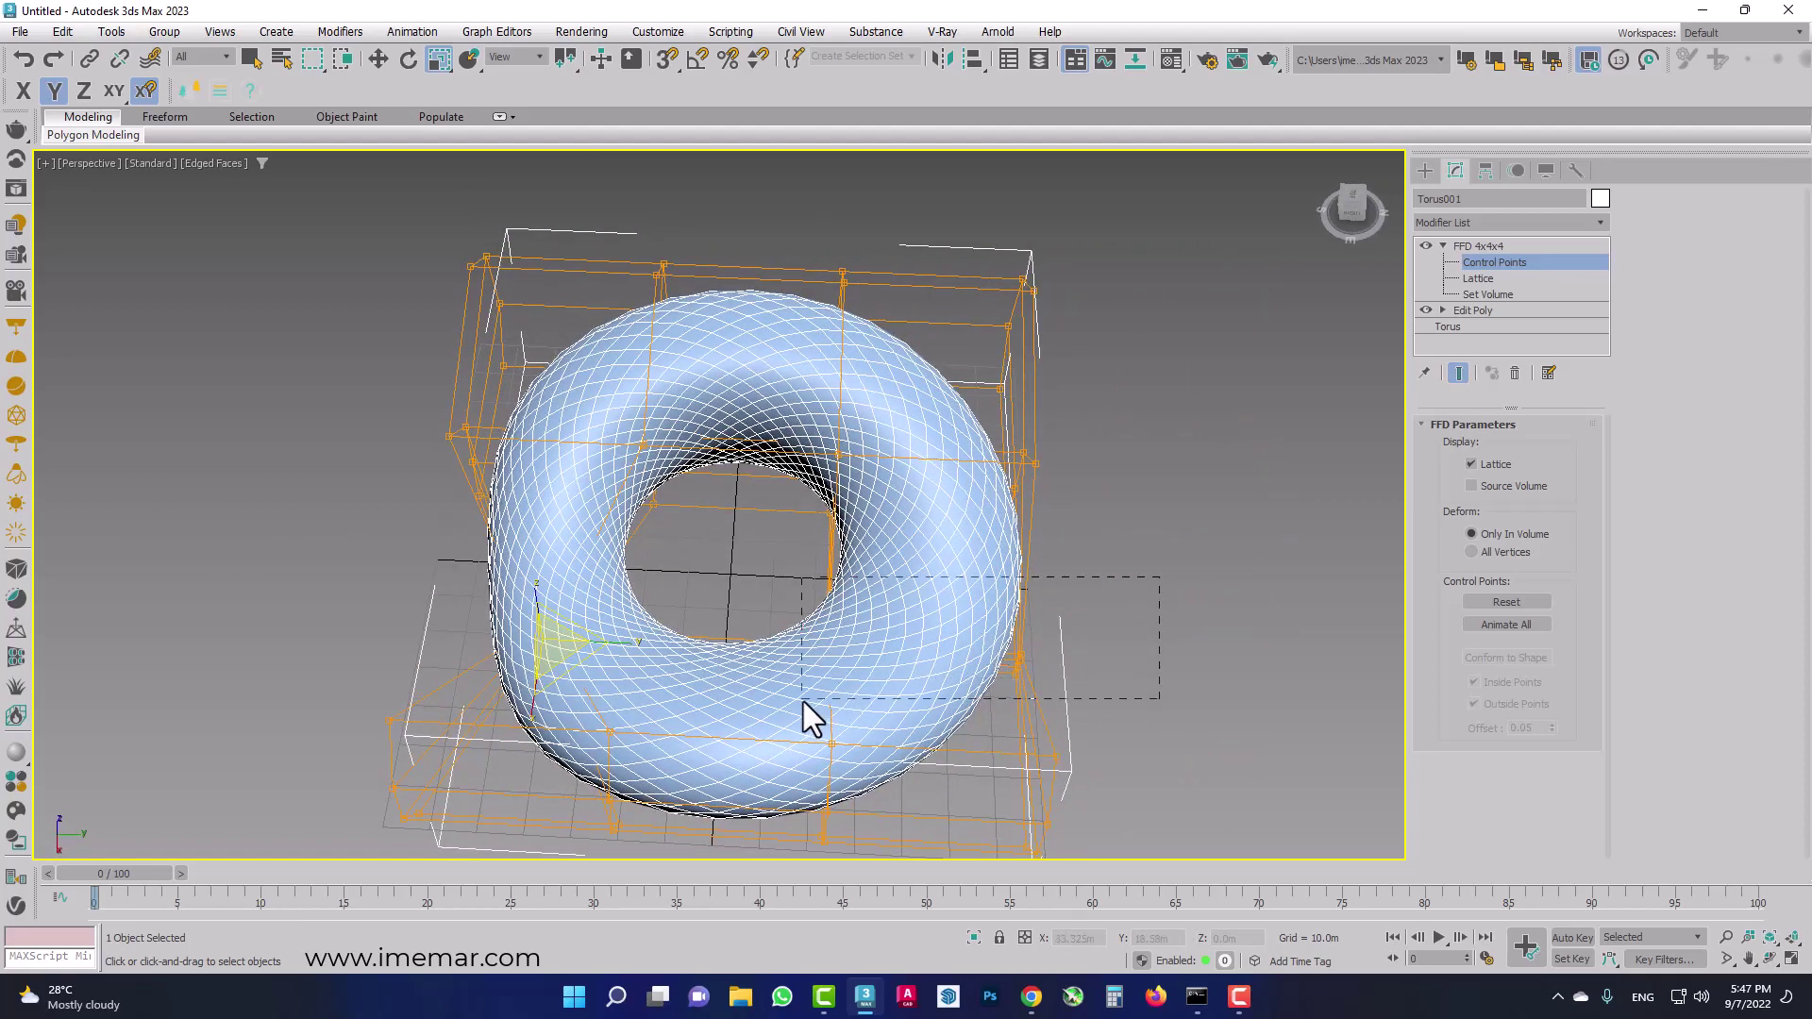
Move the right-side control points to bend the torus and push the lower-right points outward.
{"action": "left_click_drag", "start_coordinate": [802, 701], "coordinate": [804, 702]}
{"action": "middle_click_drag", "start_coordinate": [805, 703], "coordinate": [908, 716], "text": "alt"}
{"action": "middle_click_drag", "start_coordinate": [841, 648], "coordinate": [1167, 658], "text": "alt"}
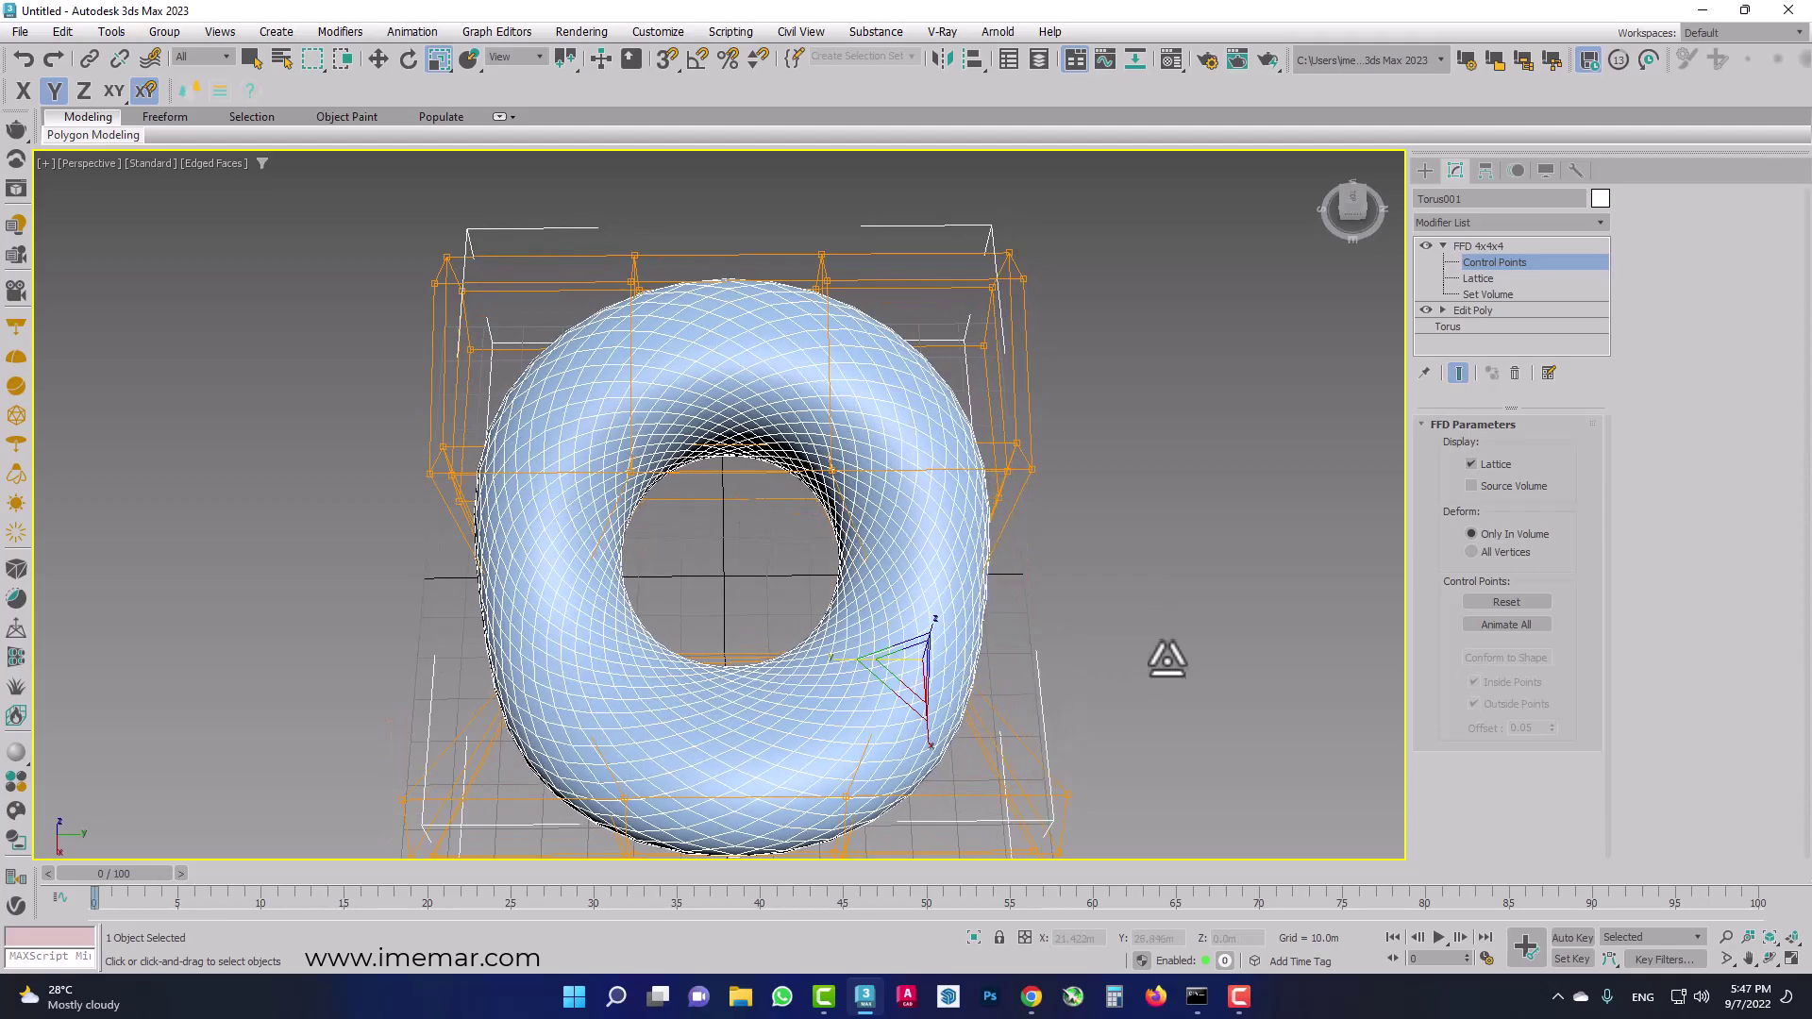
{"action": "key", "text": "w"}
{"action": "middle_click_drag", "start_coordinate": [1278, 676], "coordinate": [1038, 636], "text": "alt"}
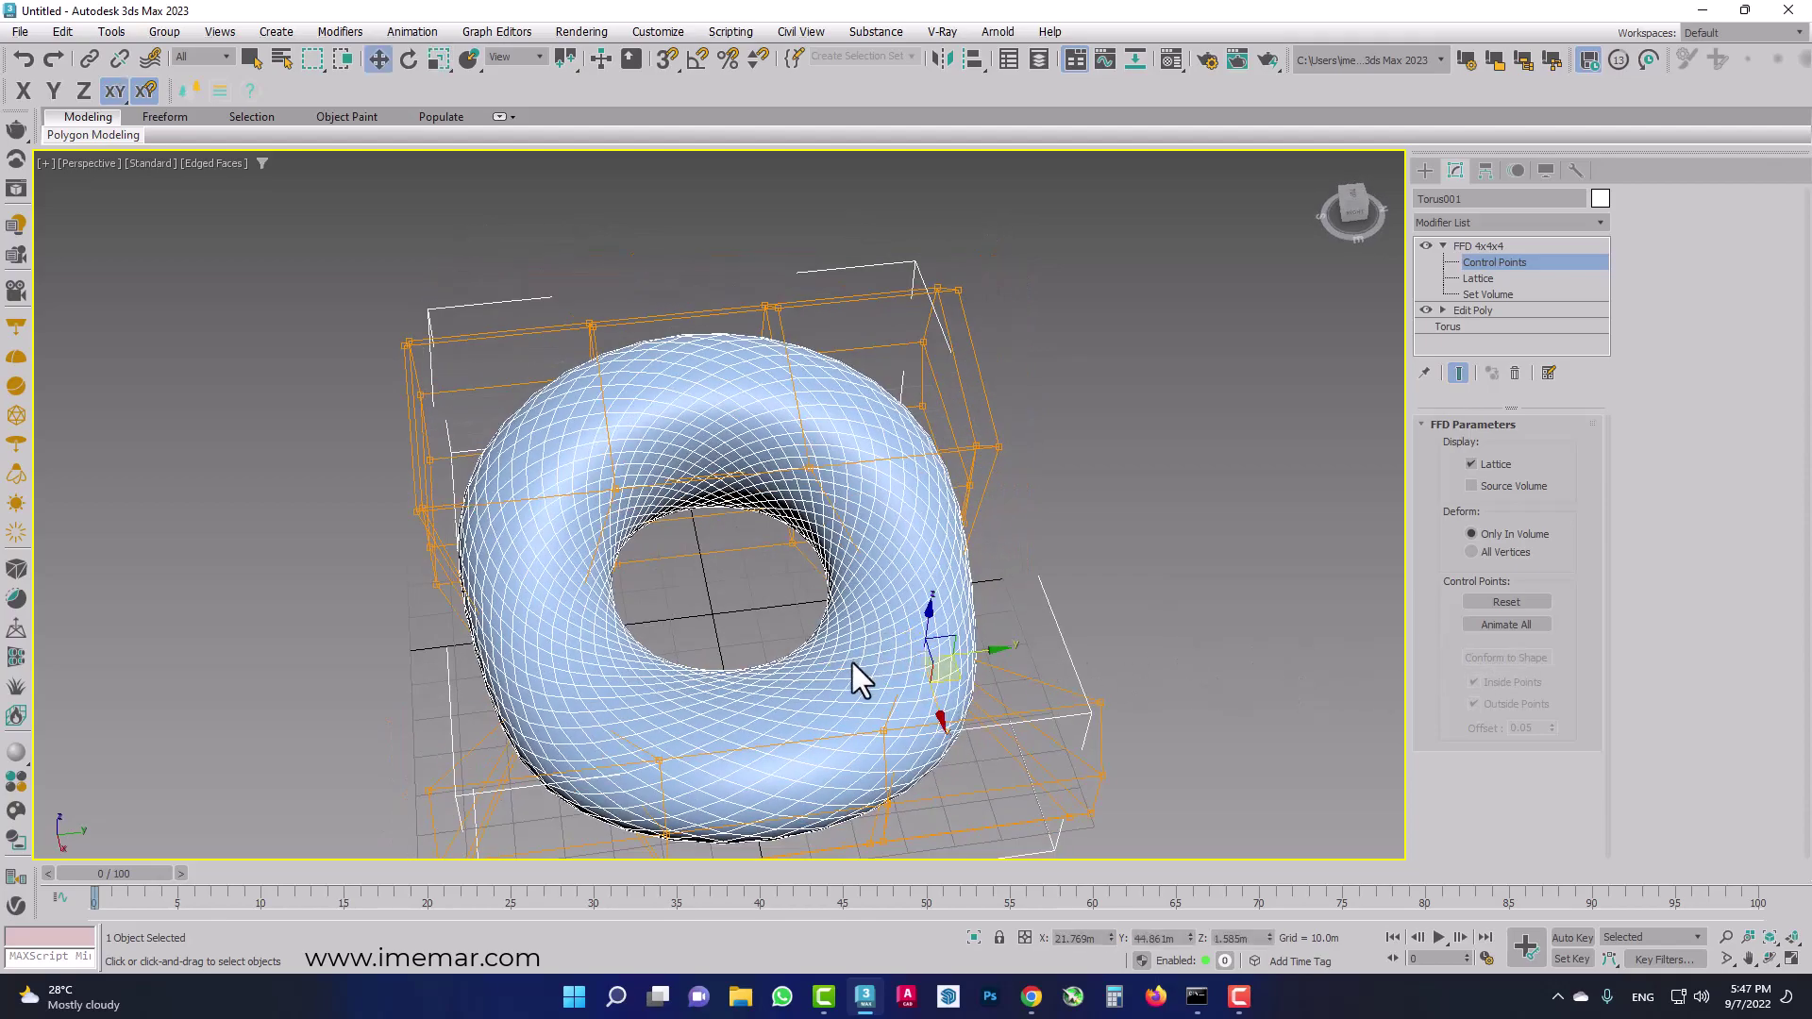
{"action": "left_click_drag", "start_coordinate": [985, 649], "coordinate": [643, 651]}
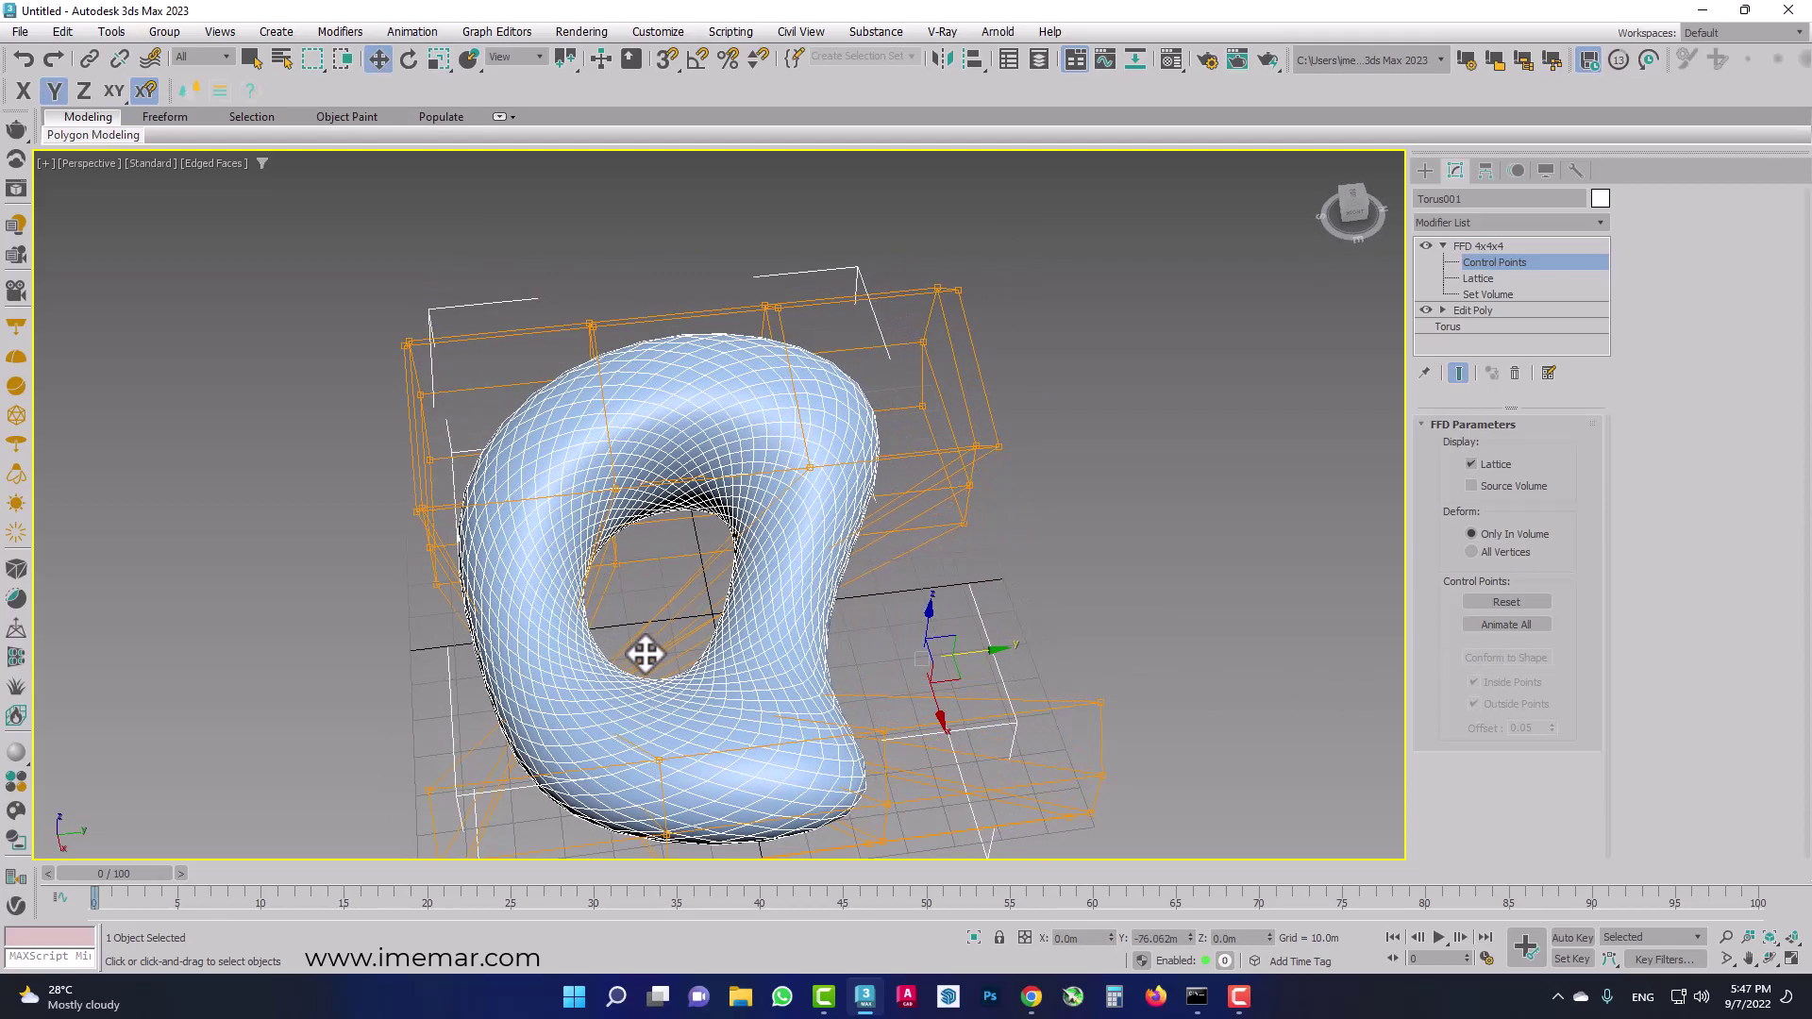
{"action": "scroll", "coordinate": [973, 732], "scroll_direction": "down", "scroll_amount": 3}
{"action": "middle_click_drag", "start_coordinate": [973, 732], "coordinate": [852, 660], "text": "alt"}
{"action": "mouse_move", "coordinate": [898, 740]}
{"action": "middle_mouse_down"}
{"action": "mouse_move", "coordinate": [922, 707]}
{"action": "mouse_move", "coordinate": [1010, 769]}
{"action": "middle_mouse_up"}
{"action": "left_click_drag", "start_coordinate": [814, 737], "coordinate": [813, 737]}
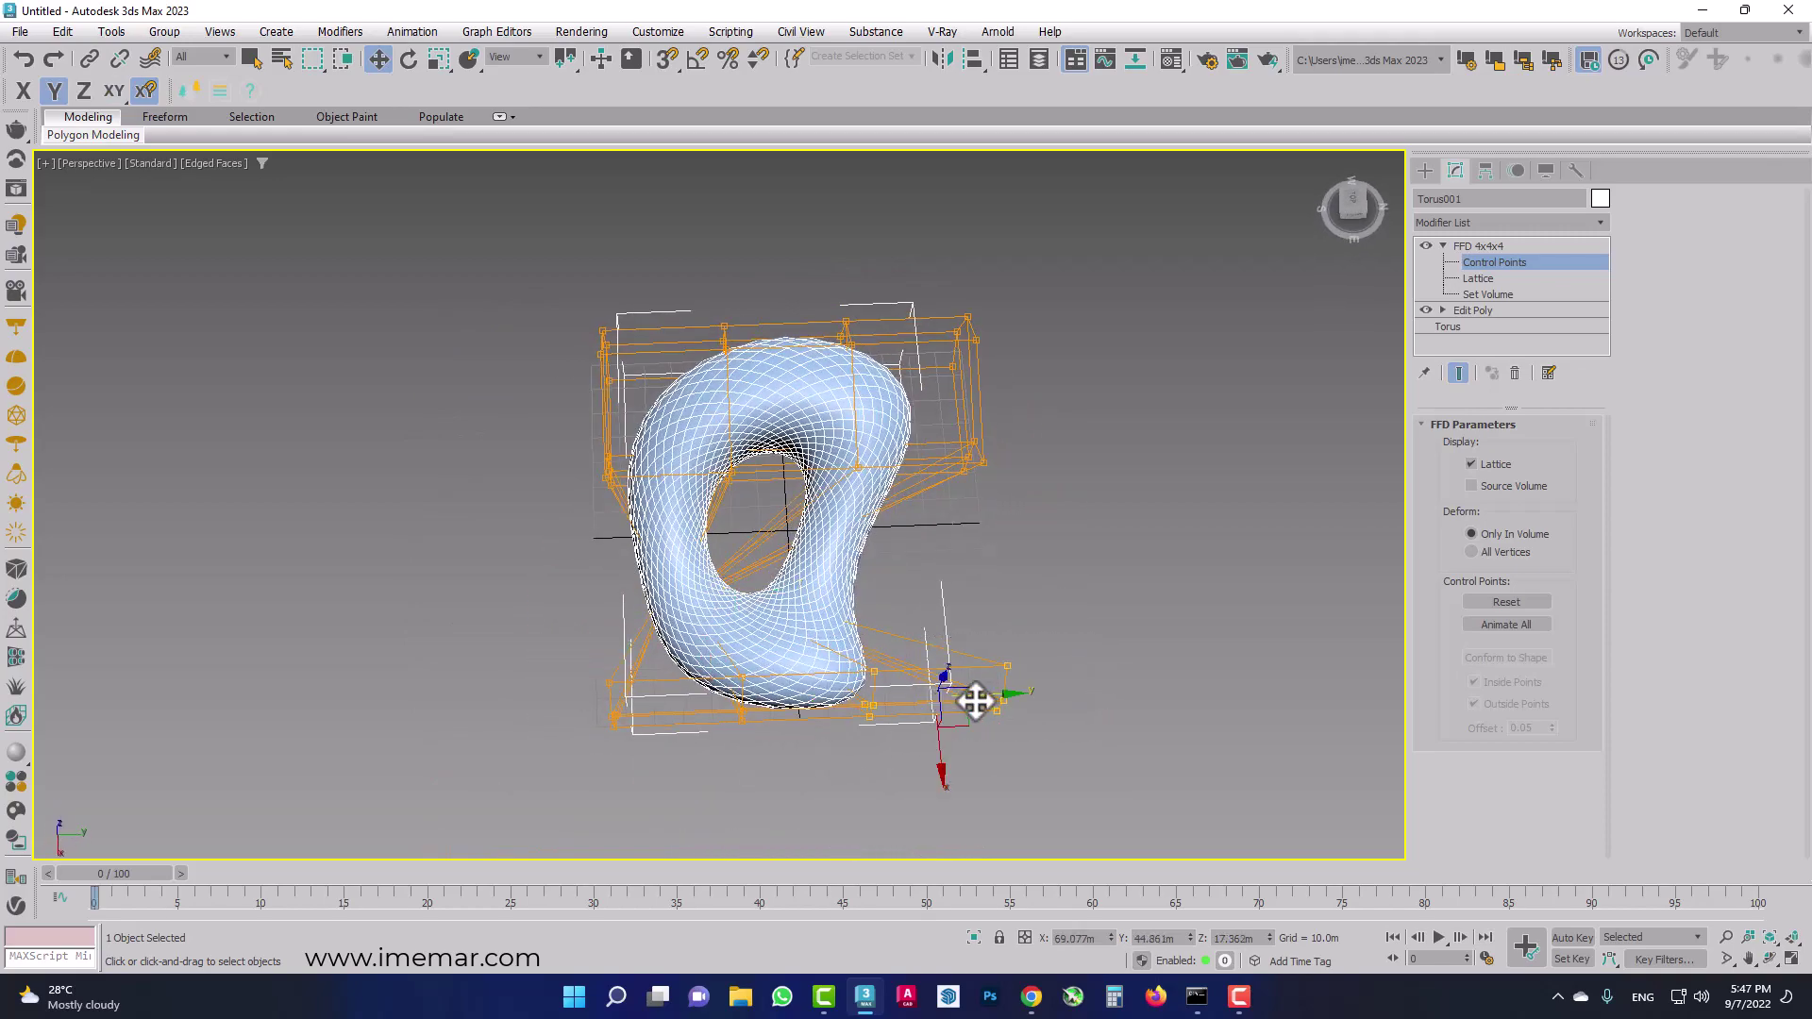
{"action": "left_click_drag", "start_coordinate": [975, 701], "coordinate": [1036, 693]}
{"action": "middle_click_drag", "start_coordinate": [904, 577], "coordinate": [902, 607]}
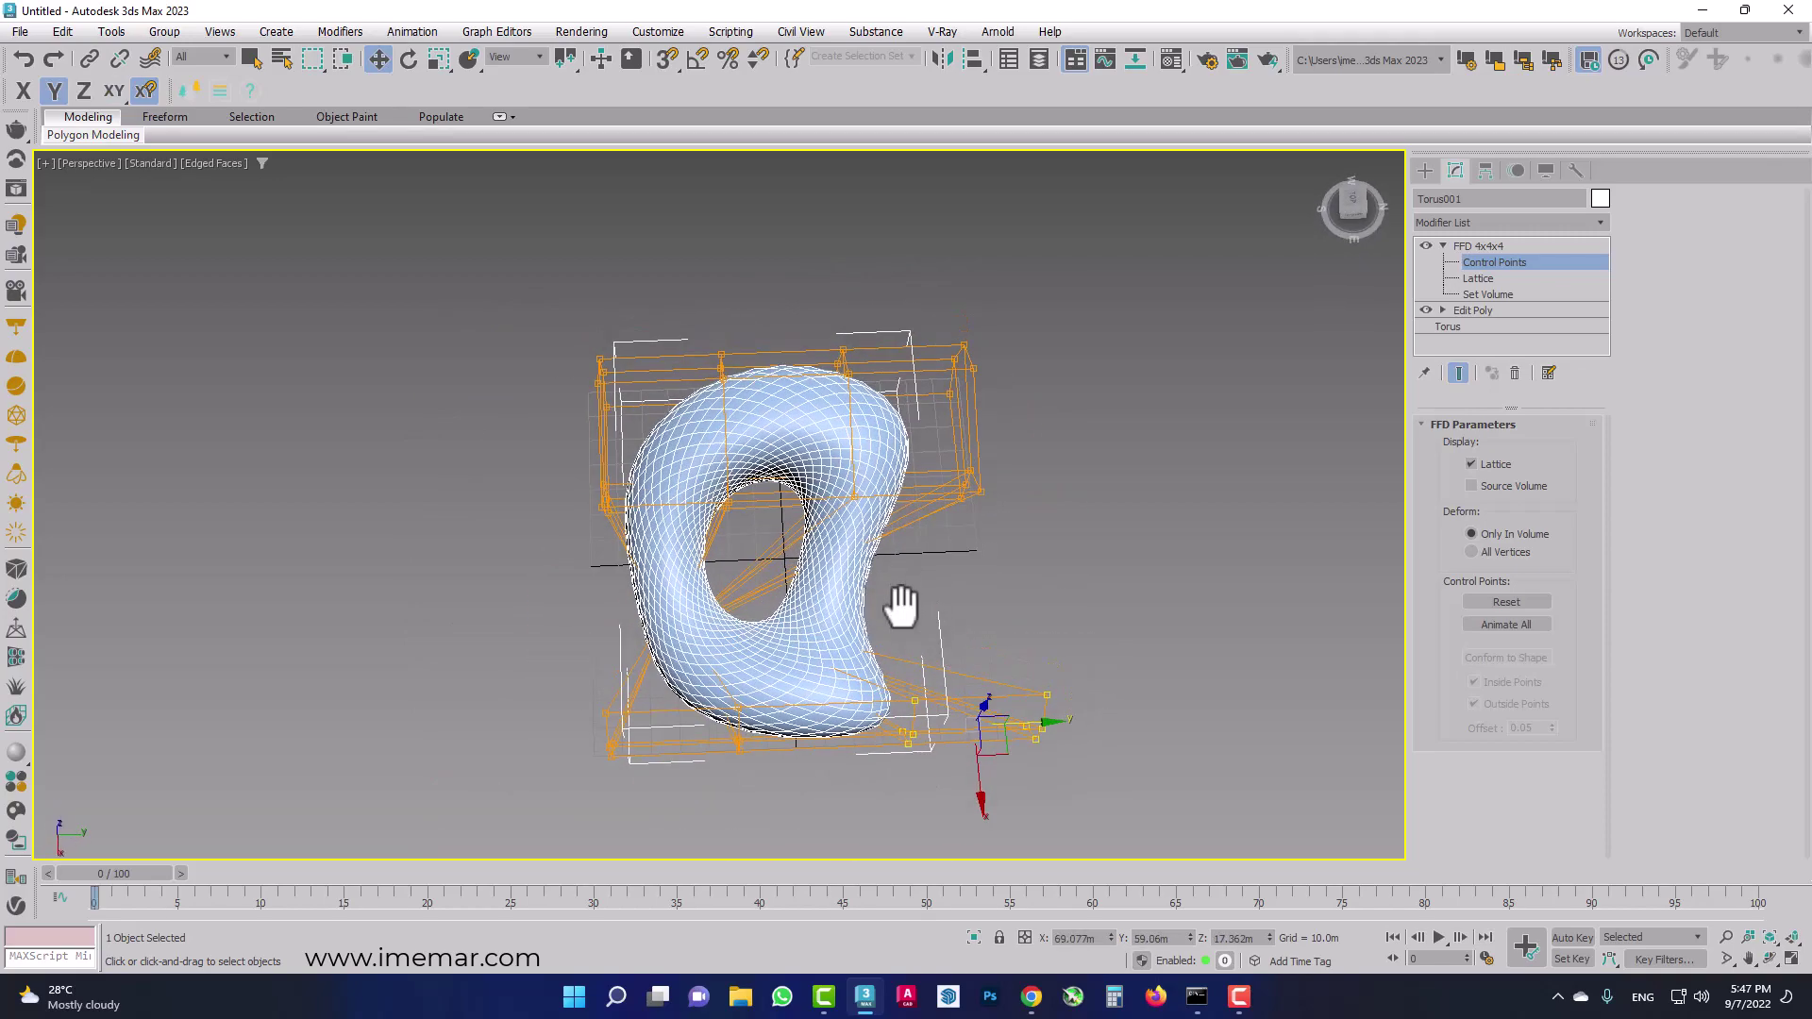
Rotate the lower FFD control points around Z to twist the torus base.
{"action": "left_click_drag", "start_coordinate": [486, 817], "coordinate": [488, 814]}
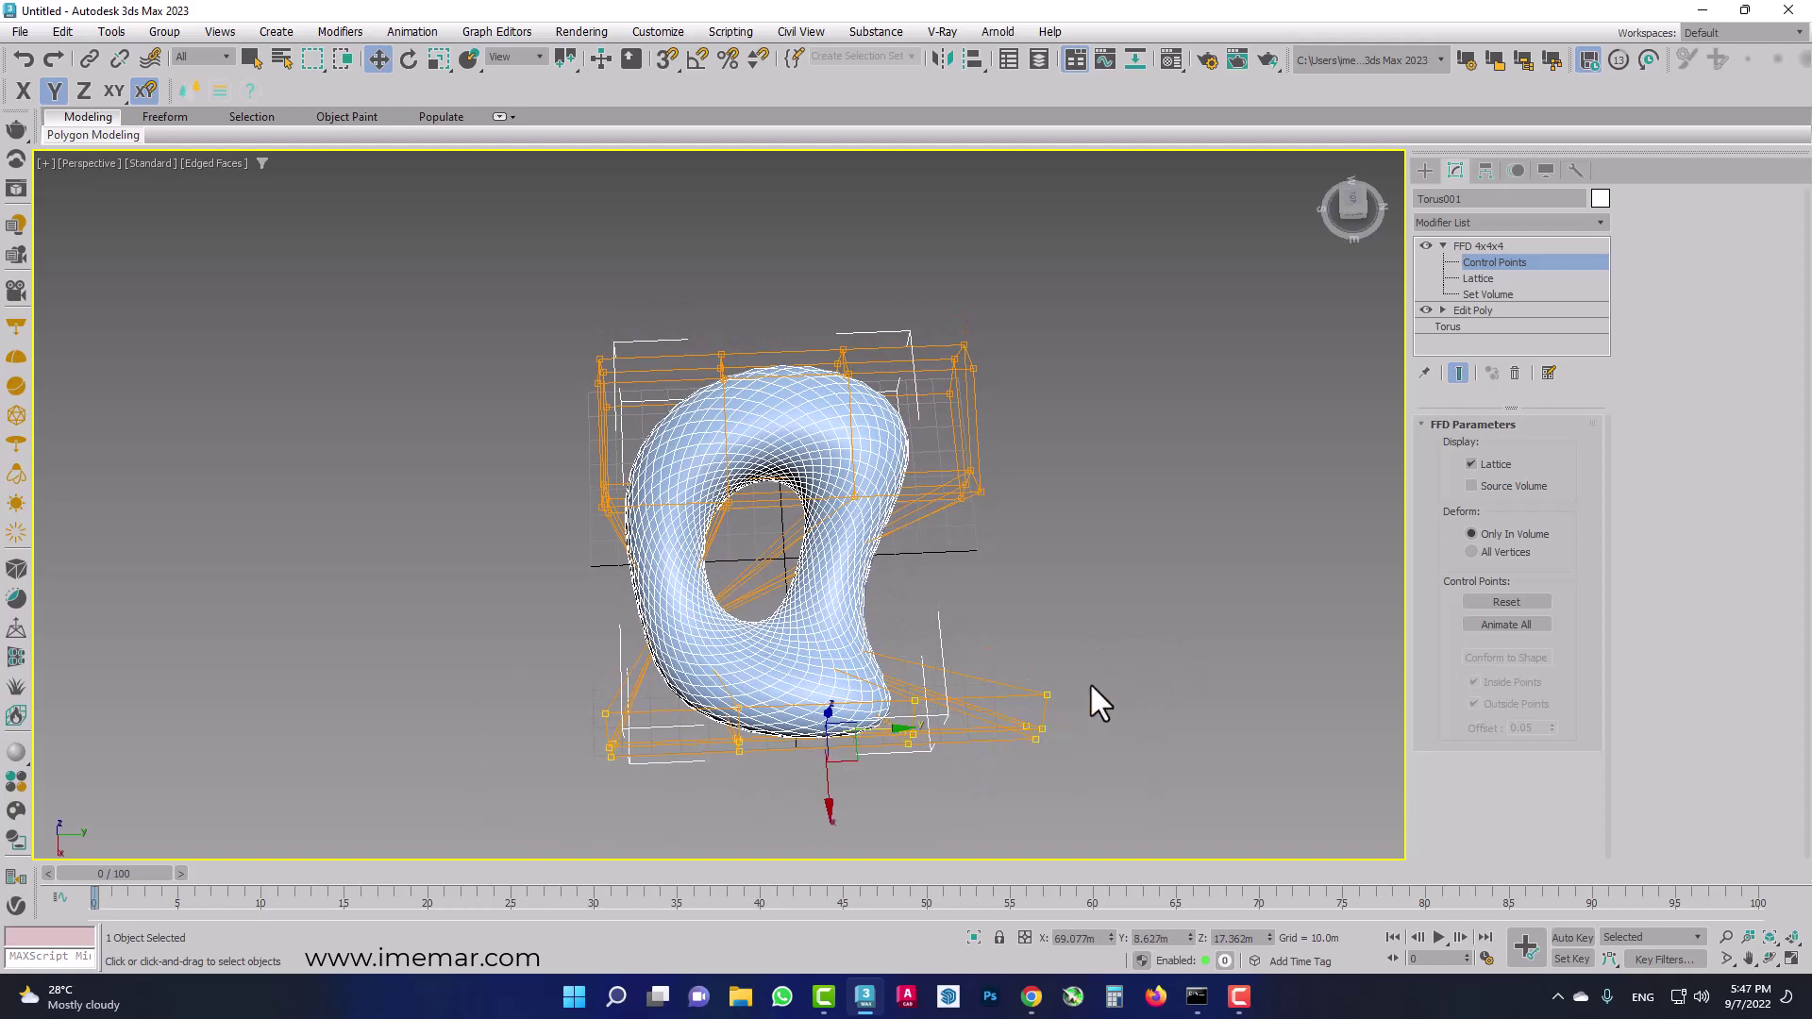
{"action": "key", "text": "e"}
{"action": "left_click_drag", "start_coordinate": [883, 696], "coordinate": [935, 725]}
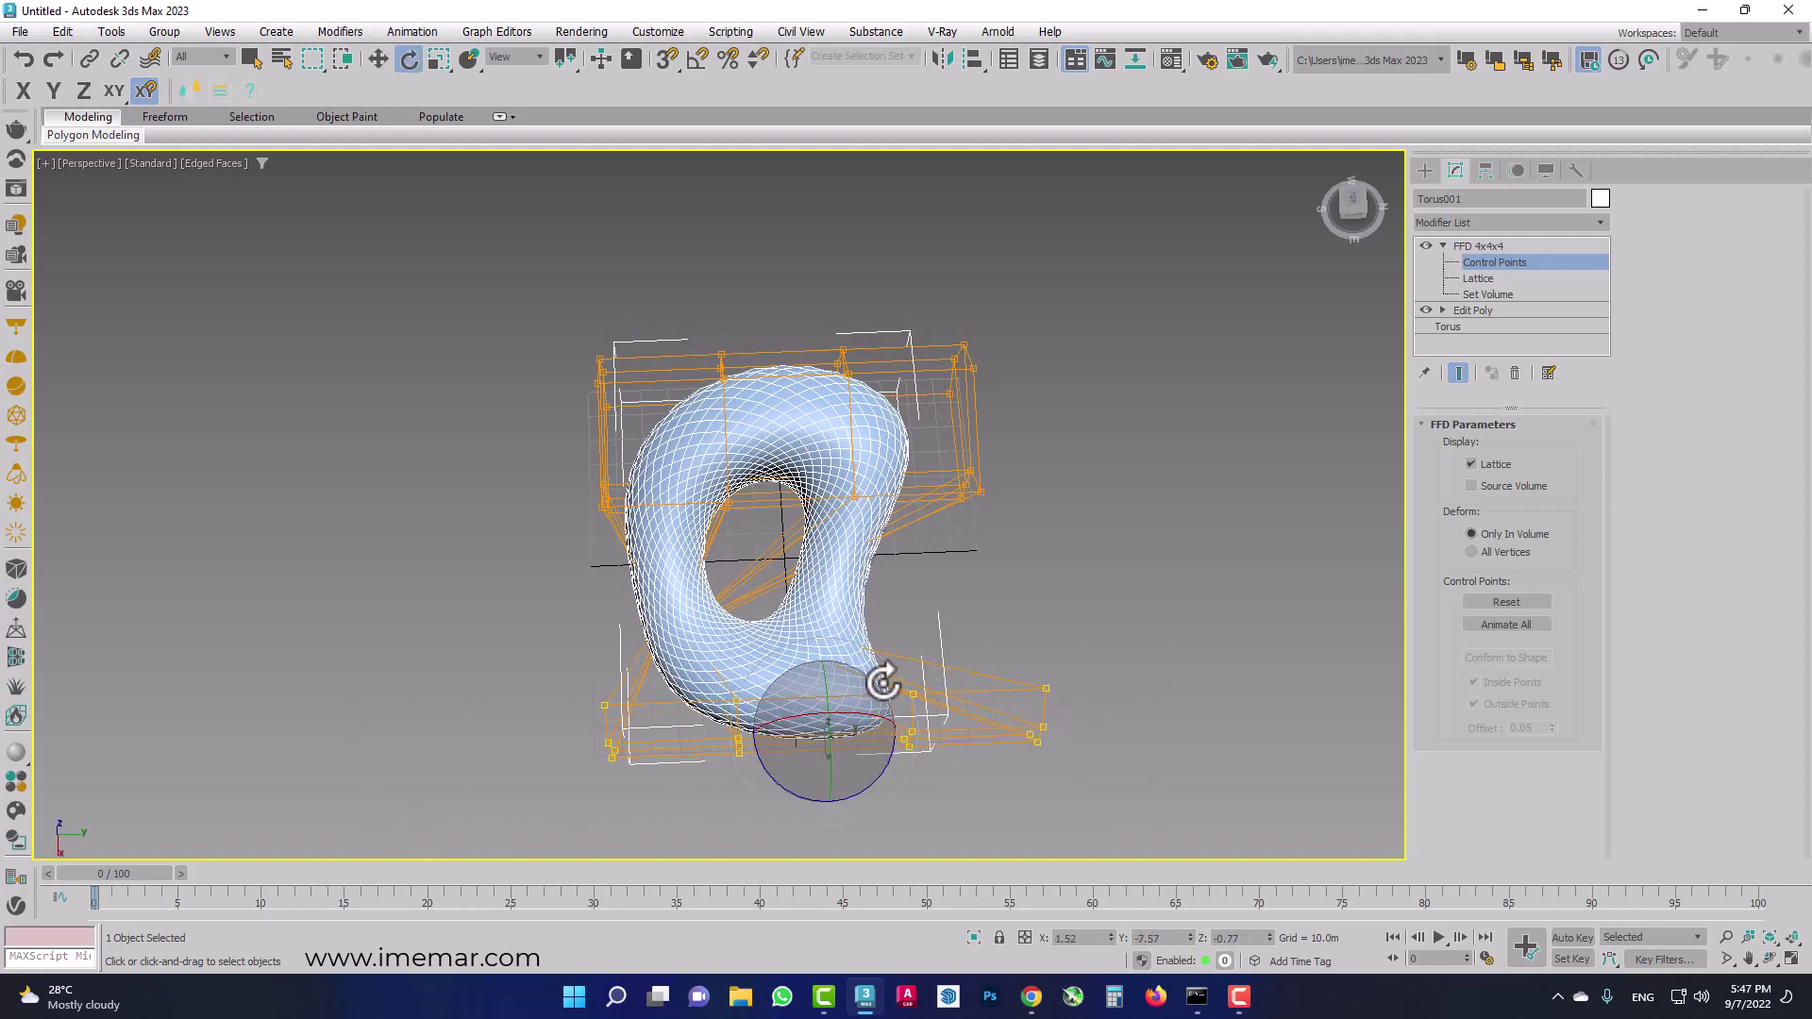
{"action": "mouse_move", "coordinate": [932, 721]}
{"action": "middle_mouse_down", "text": "alt"}
{"action": "mouse_move", "coordinate": [897, 789]}
{"action": "mouse_move", "coordinate": [901, 708]}
{"action": "middle_mouse_up", "text": "alt"}
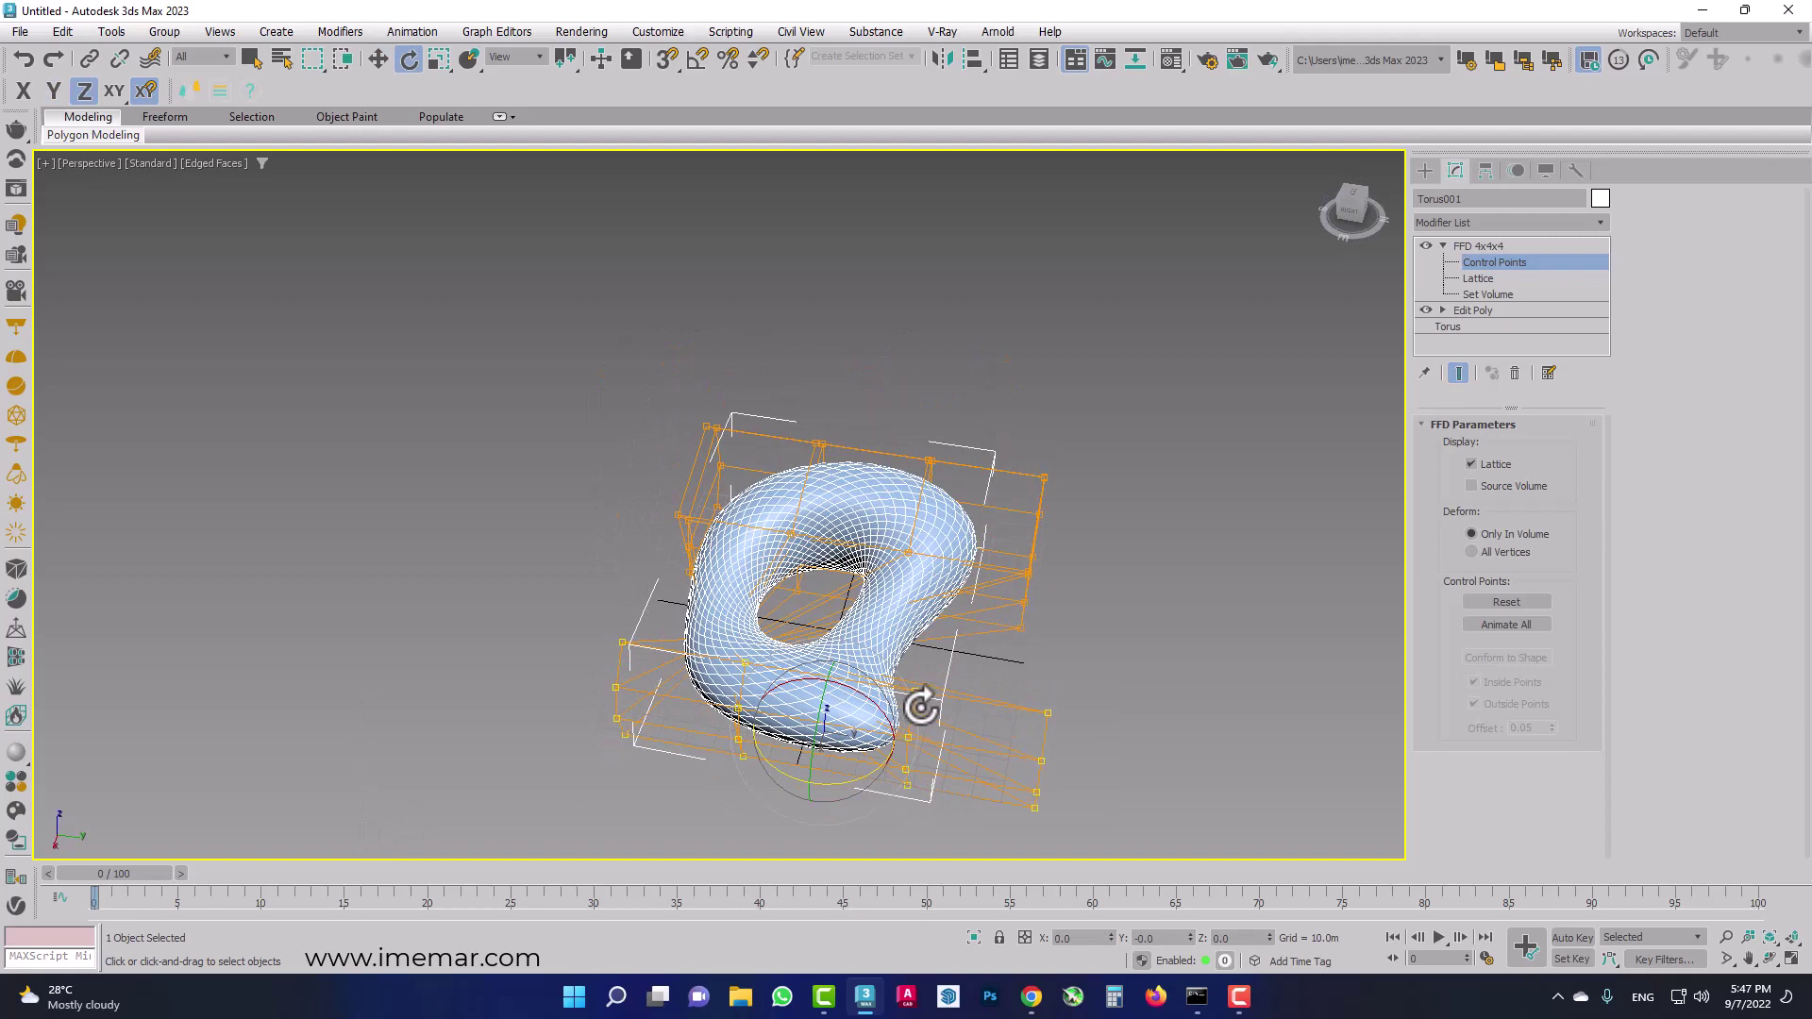
{"action": "scroll", "coordinate": [923, 761], "scroll_direction": "down", "scroll_amount": 2}
{"action": "left_click_drag", "start_coordinate": [819, 703], "coordinate": [856, 729]}
{"action": "key", "text": "w"}
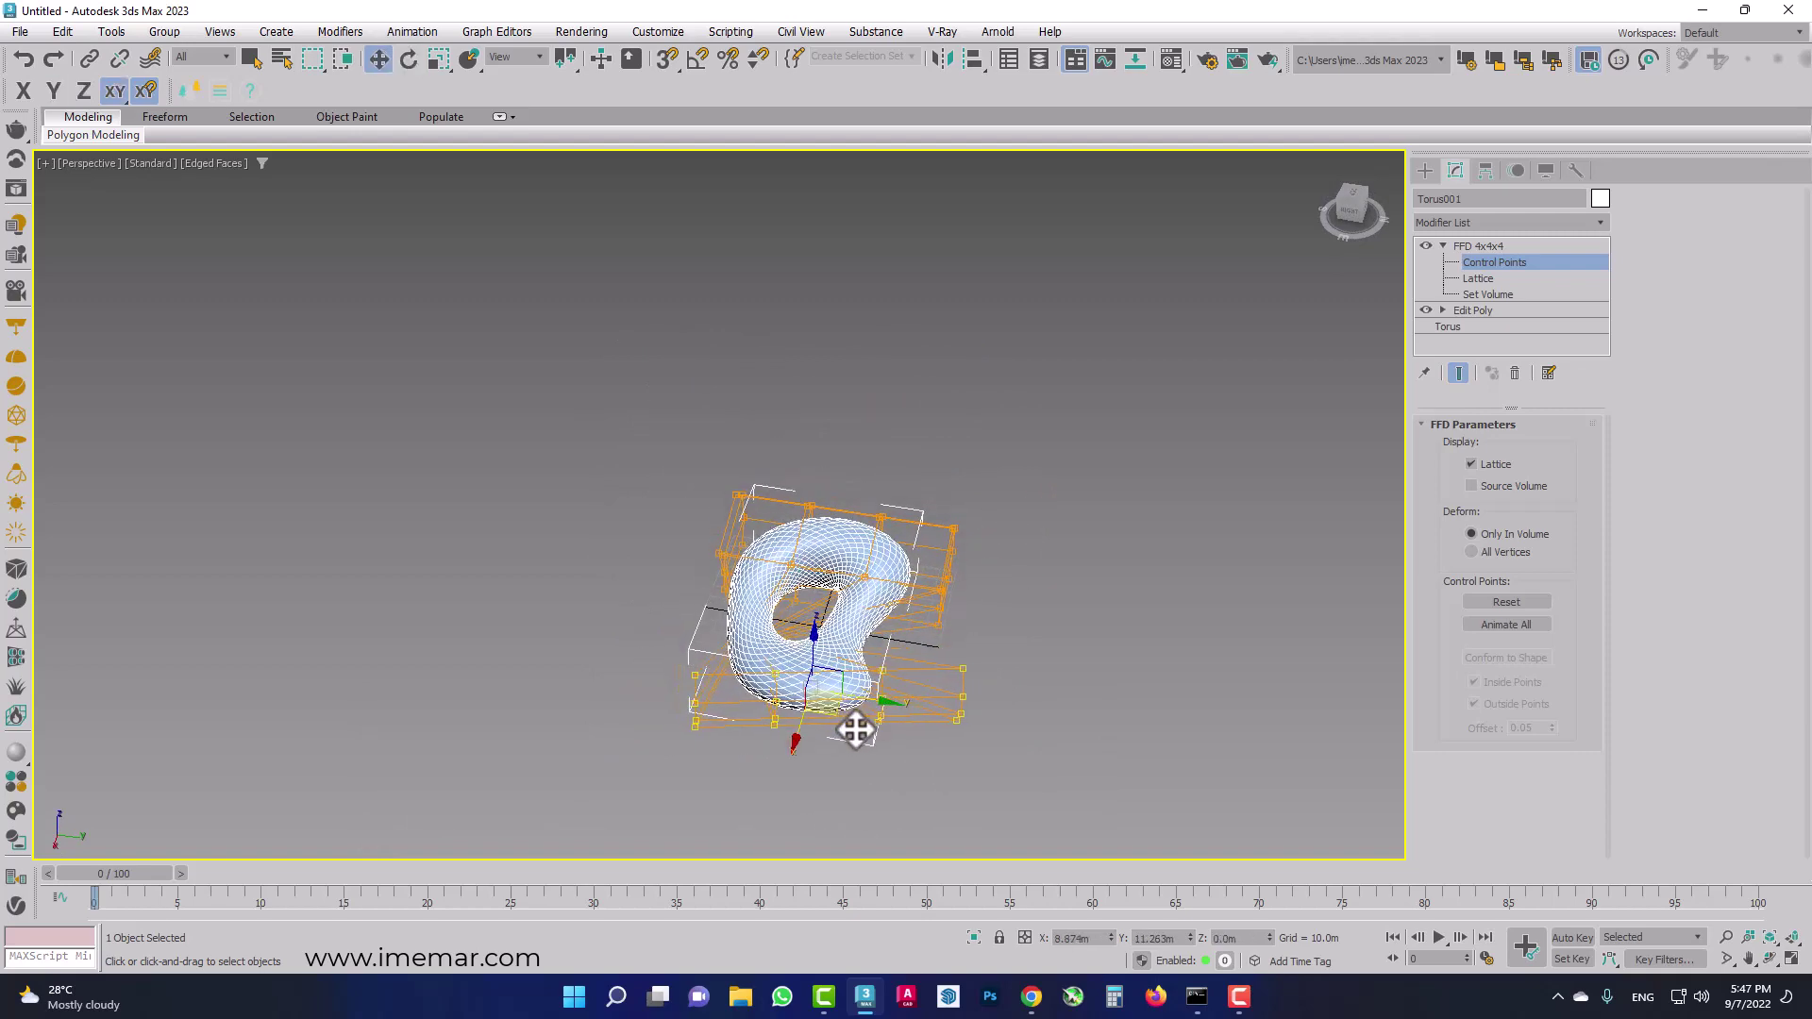
{"action": "mouse_move", "coordinate": [861, 667]}
{"action": "middle_mouse_down"}
{"action": "mouse_move", "coordinate": [864, 691]}
{"action": "mouse_move", "coordinate": [908, 647]}
{"action": "middle_mouse_up"}
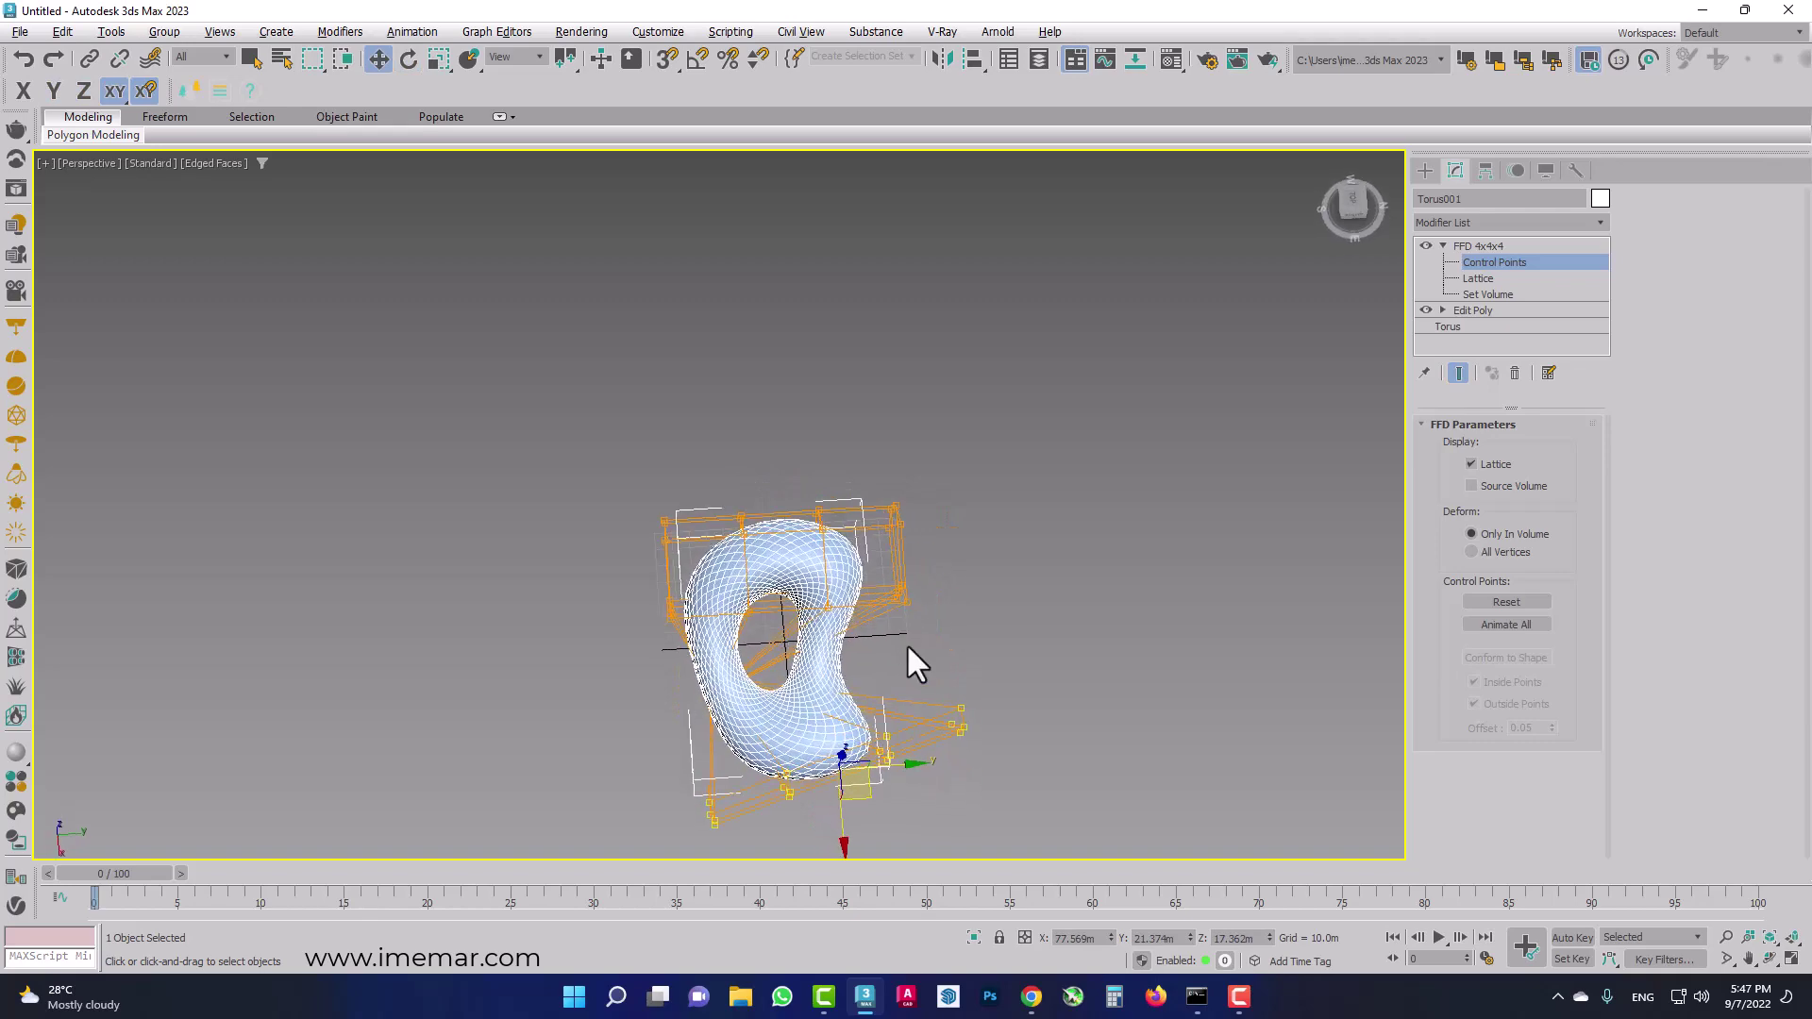
Tilt the top row of control points and move them on XY into a kidney shape.
{"action": "left_click_drag", "start_coordinate": [811, 633], "coordinate": [814, 631]}
{"action": "middle_click_drag", "start_coordinate": [867, 598], "coordinate": [855, 642], "text": "alt"}
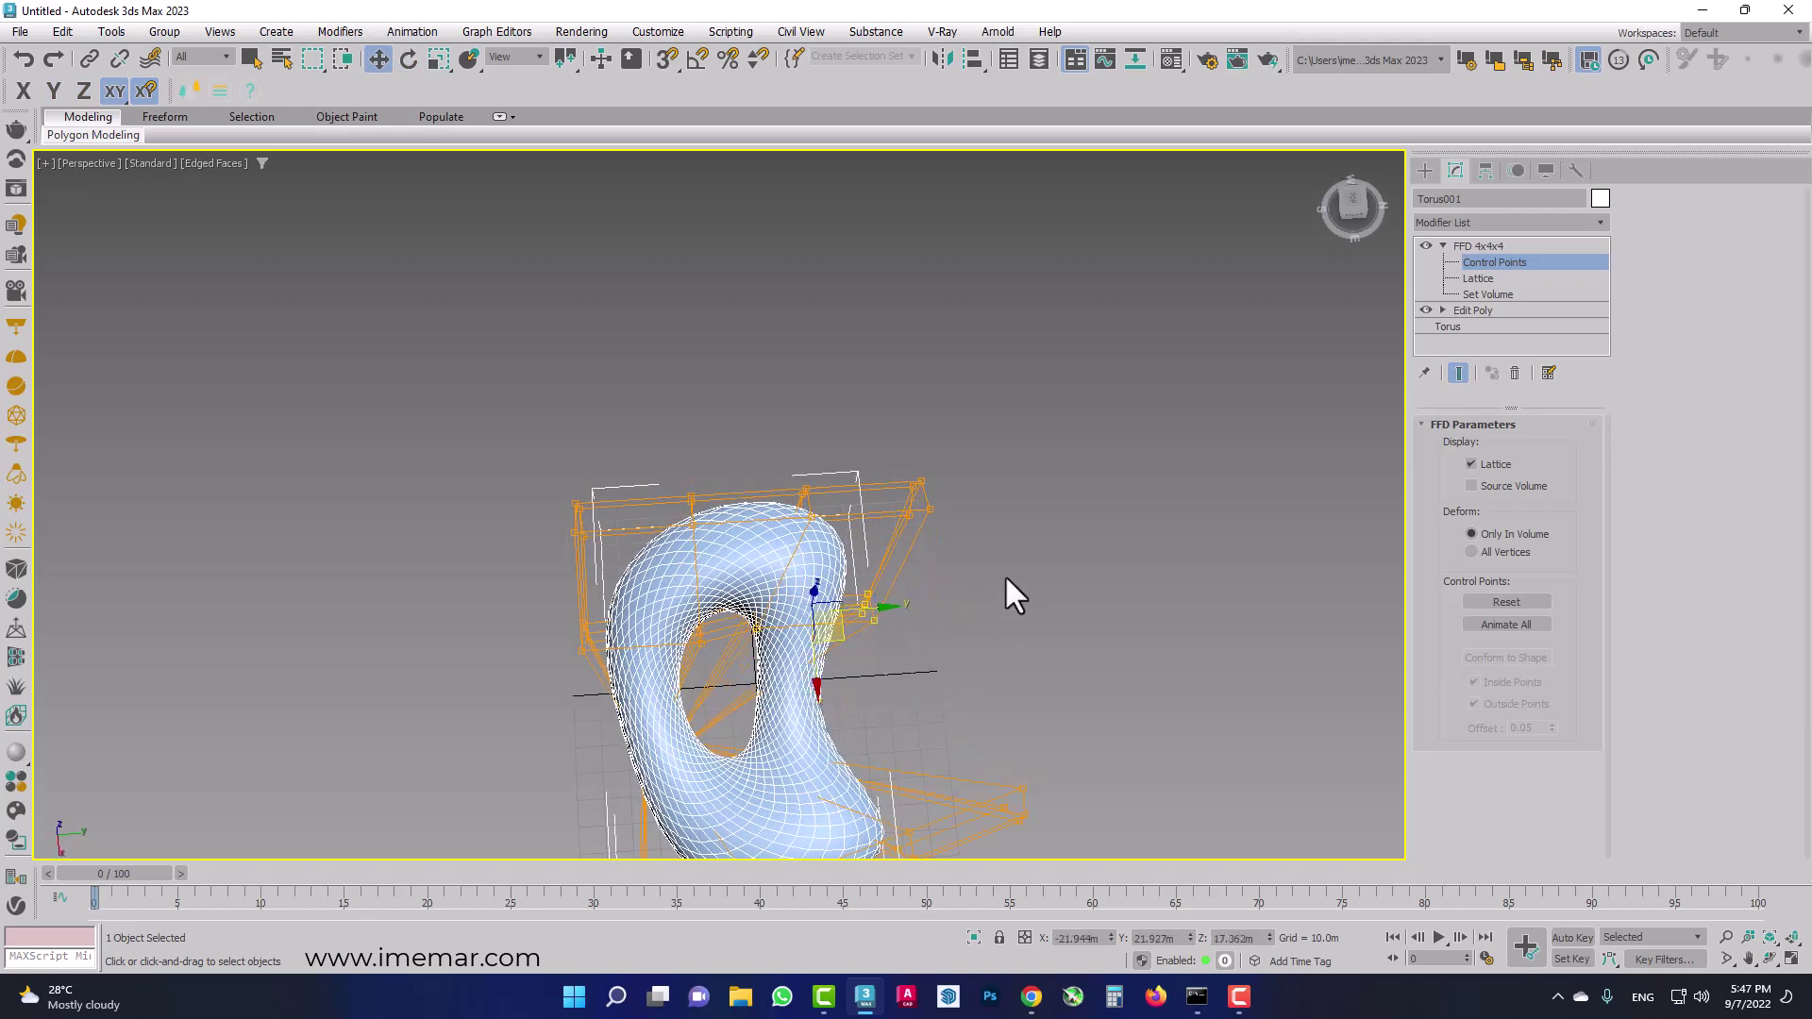
{"action": "middle_click_drag", "start_coordinate": [1008, 593], "coordinate": [1019, 600], "text": "alt"}
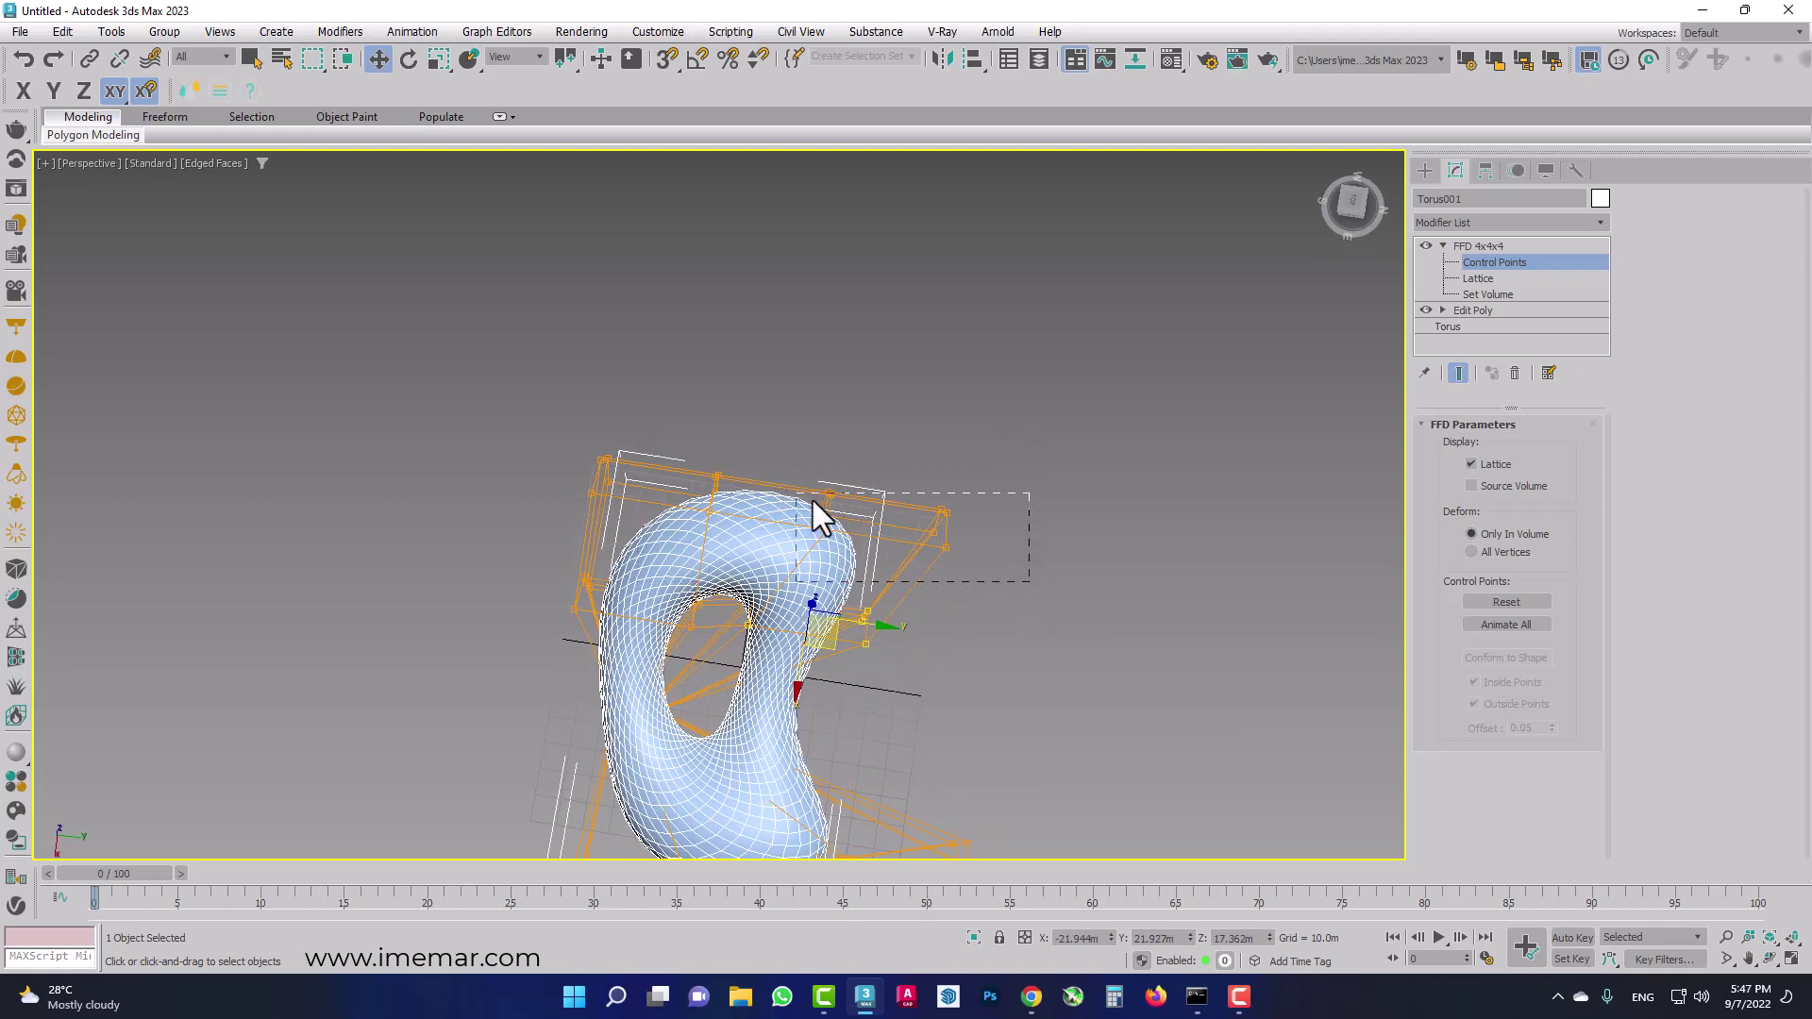
{"action": "left_click_drag", "start_coordinate": [813, 501], "coordinate": [814, 502]}
{"action": "middle_click_drag", "start_coordinate": [977, 580], "coordinate": [996, 555], "text": "alt"}
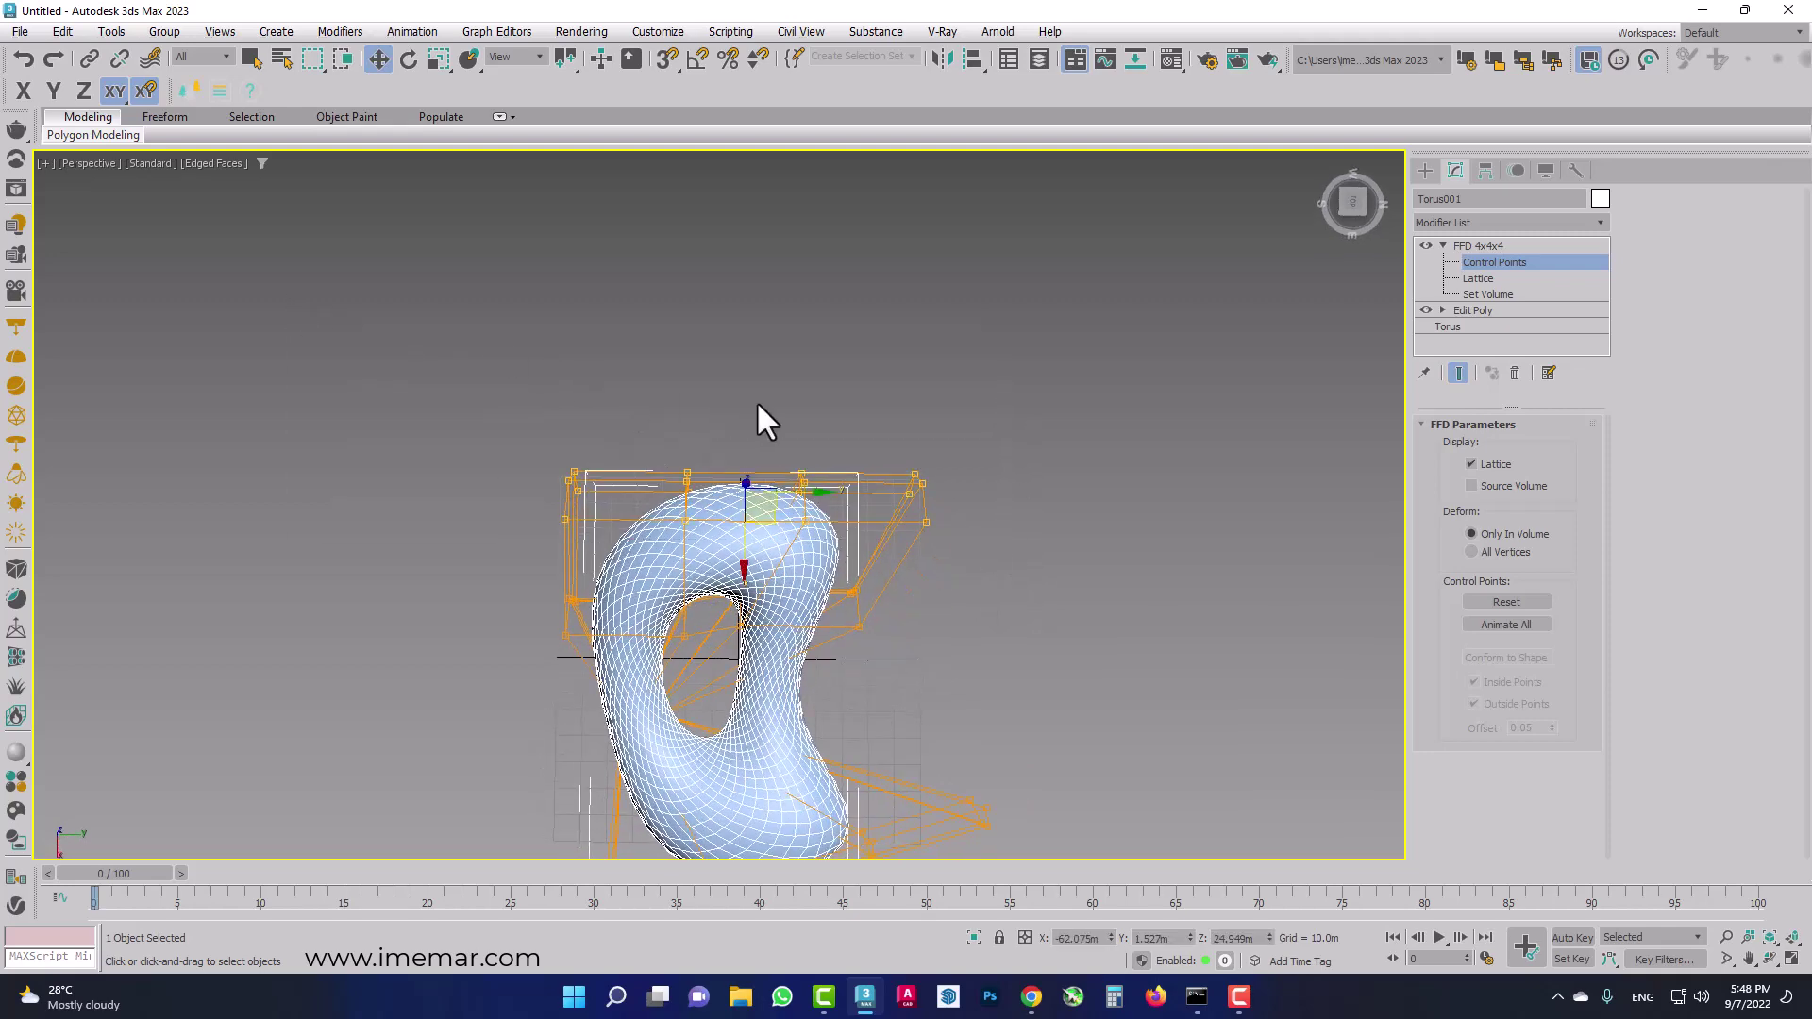
{"action": "key", "text": "e"}
{"action": "left_click_drag", "start_coordinate": [768, 425], "coordinate": [793, 449]}
{"action": "key", "text": "w"}
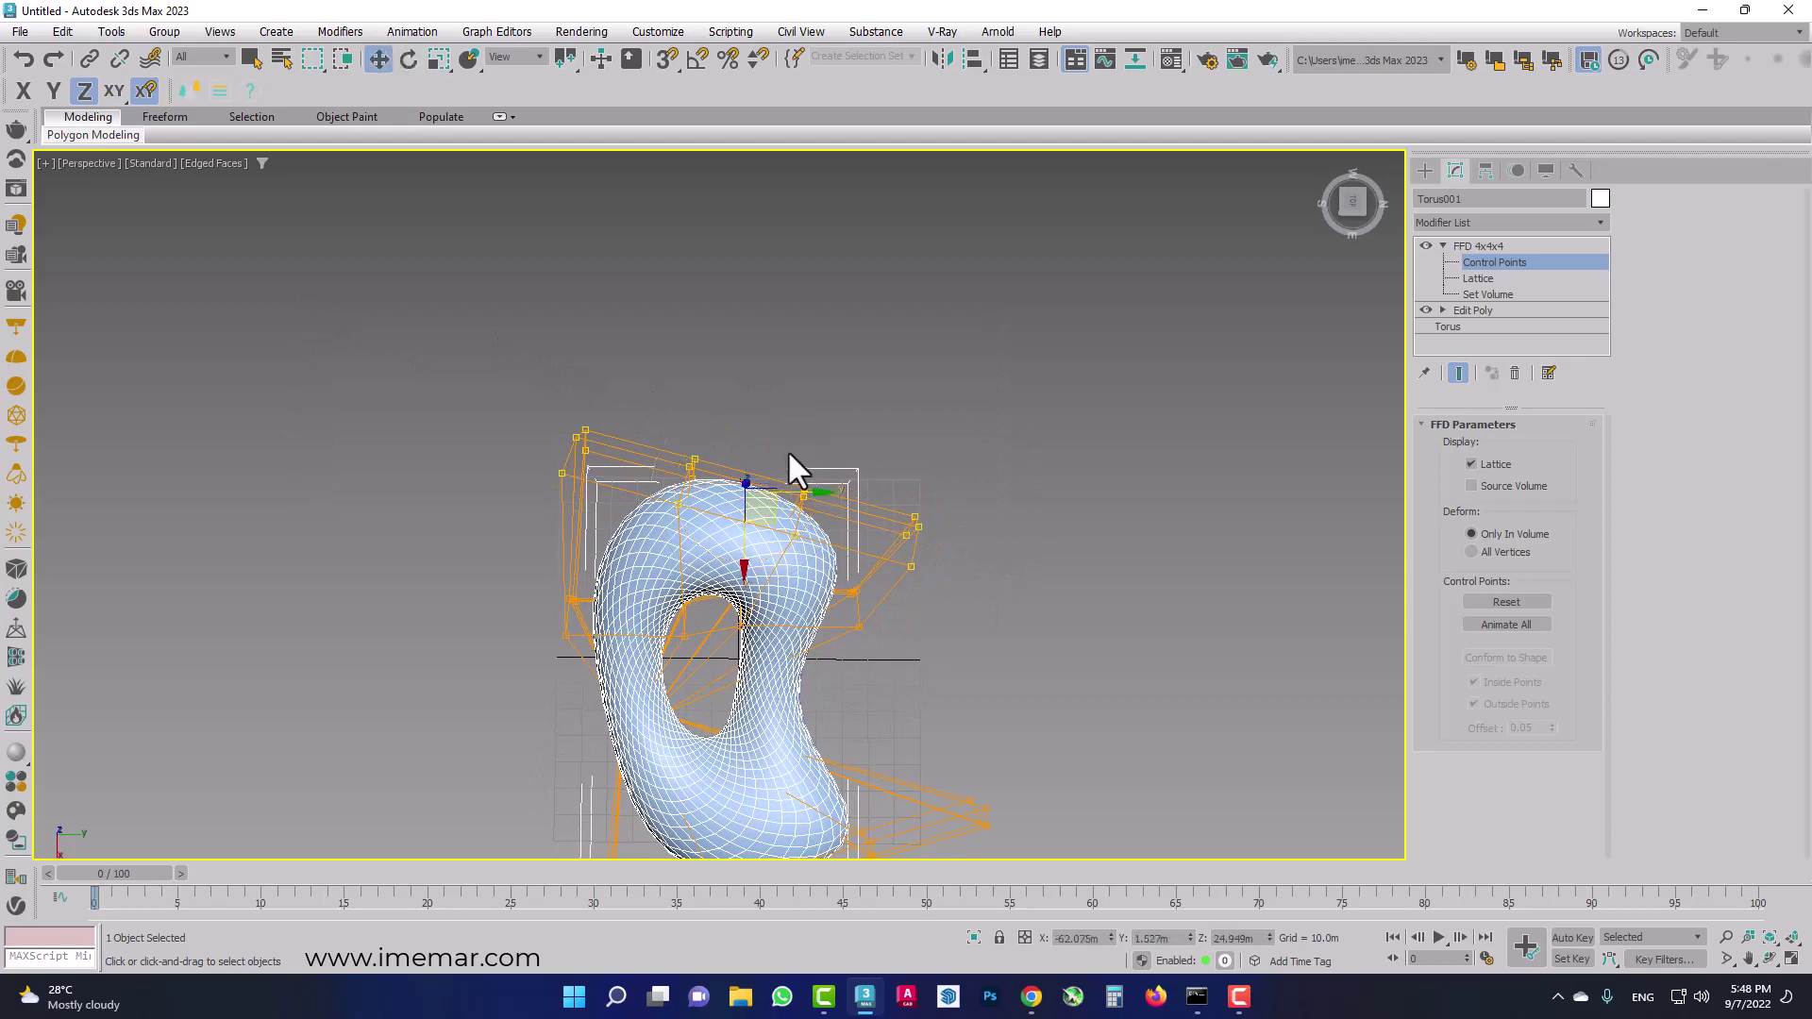
{"action": "key", "text": "F8"}
{"action": "left_click_drag", "start_coordinate": [764, 513], "coordinate": [784, 507]}
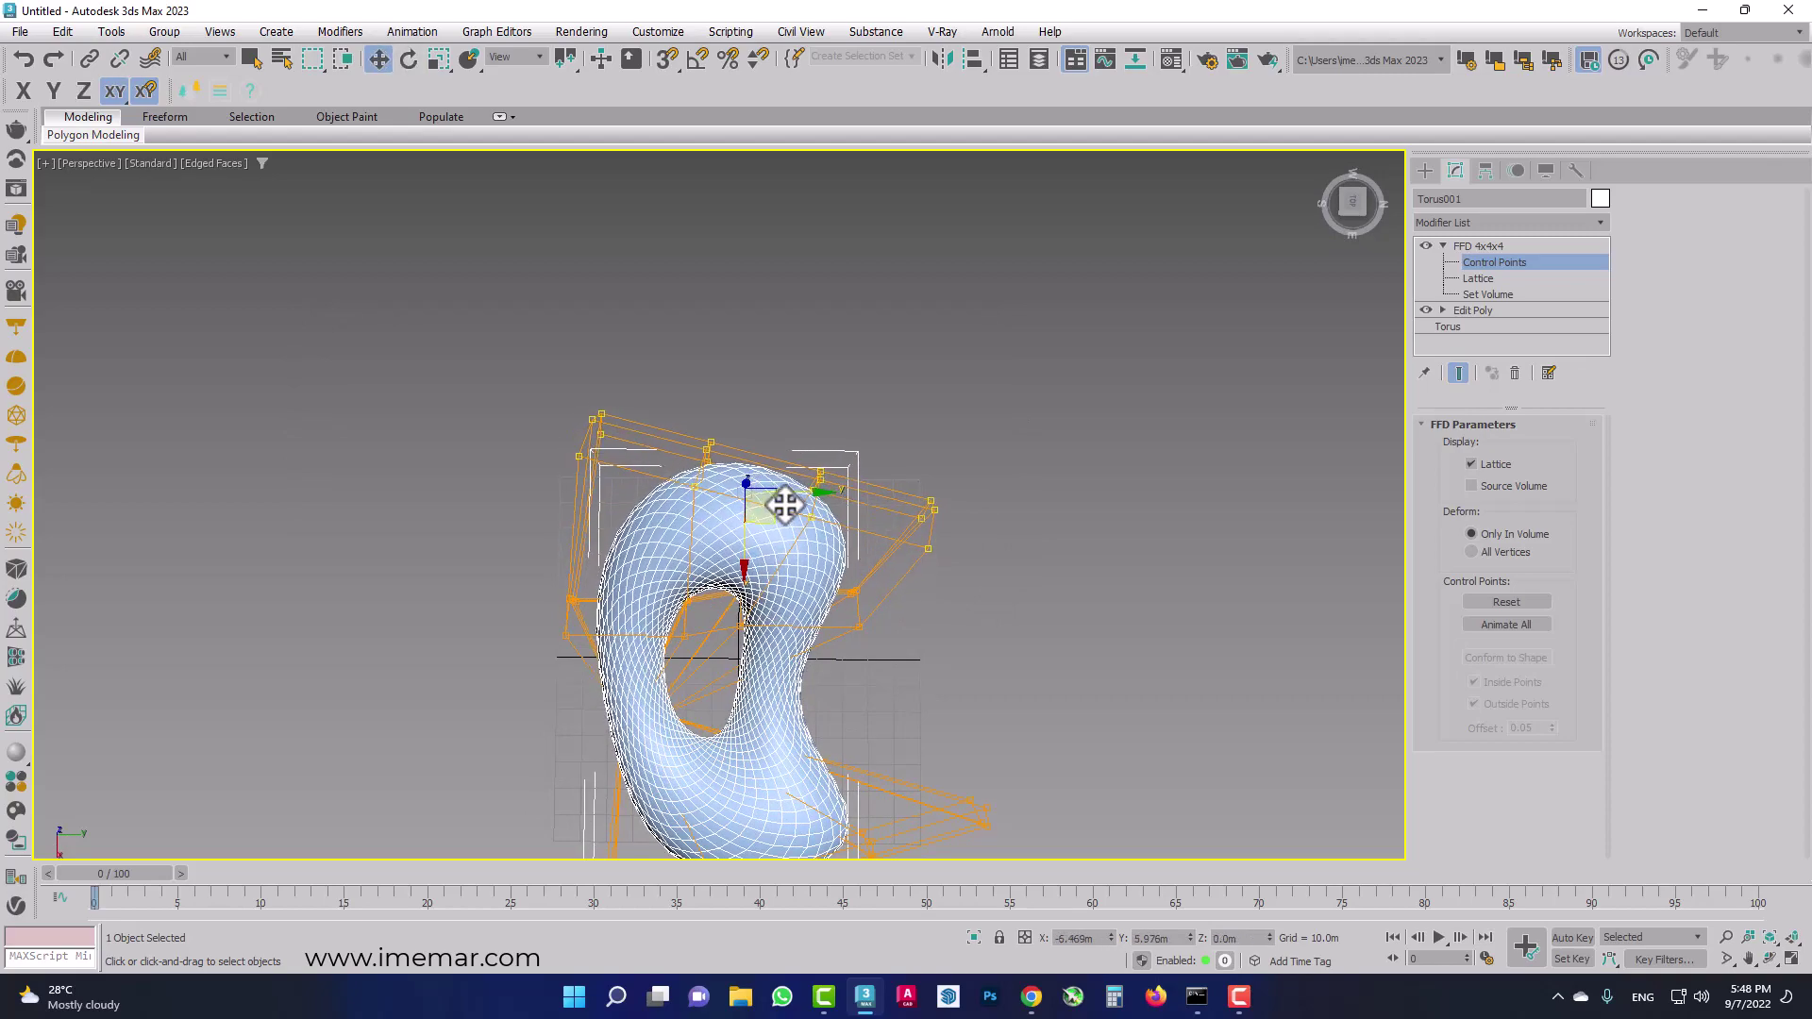
{"action": "mouse_move", "coordinate": [802, 635]}
{"action": "middle_mouse_down", "text": "alt"}
{"action": "mouse_move", "coordinate": [909, 538]}
{"action": "mouse_move", "coordinate": [1112, 422]}
{"action": "mouse_move", "coordinate": [922, 472]}
{"action": "mouse_move", "coordinate": [922, 591]}
{"action": "mouse_move", "coordinate": [779, 588]}
{"action": "mouse_move", "coordinate": [756, 635]}
{"action": "mouse_move", "coordinate": [922, 696]}
{"action": "mouse_move", "coordinate": [933, 580]}
{"action": "mouse_move", "coordinate": [906, 648]}
{"action": "mouse_move", "coordinate": [906, 615]}
{"action": "mouse_move", "coordinate": [865, 639]}
{"action": "middle_mouse_up", "text": "alt"}
{"action": "left_click", "coordinate": [922, 453]}
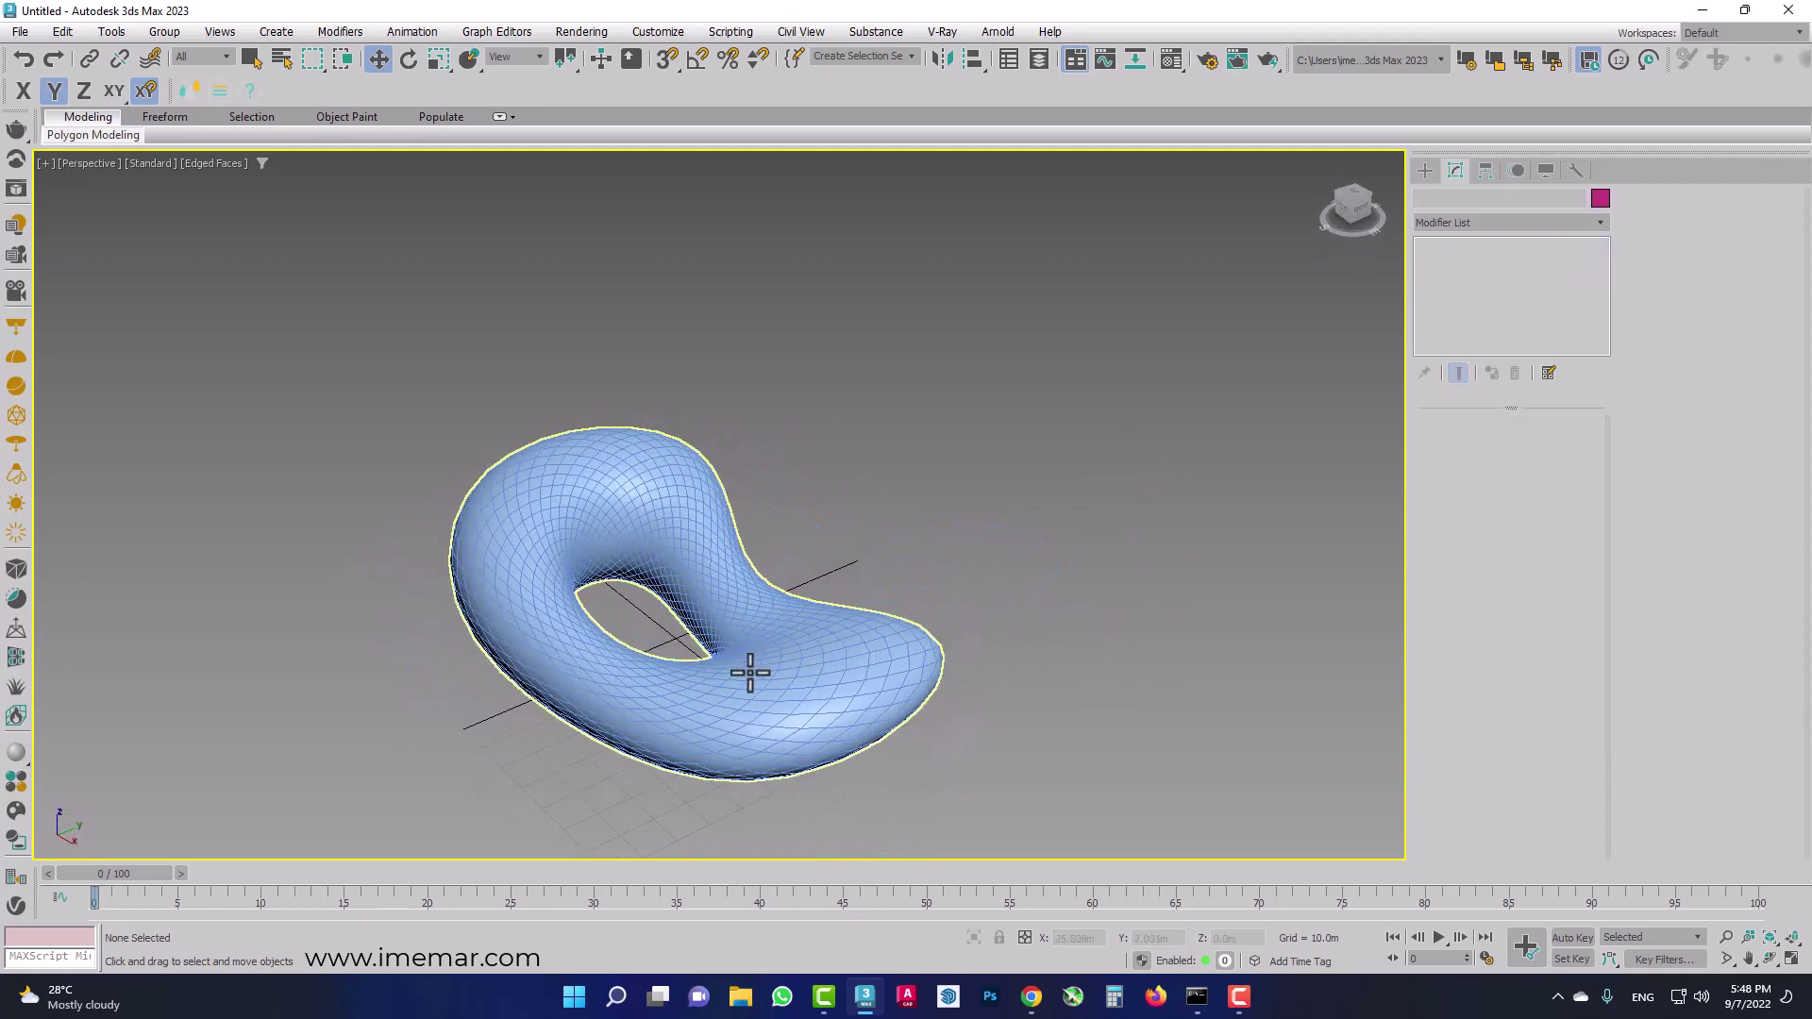
{"action": "mouse_move", "coordinate": [750, 672]}
{"action": "middle_mouse_down", "text": "alt"}
{"action": "mouse_move", "coordinate": [740, 695]}
{"action": "mouse_move", "coordinate": [789, 717]}
{"action": "middle_mouse_up", "text": "alt"}
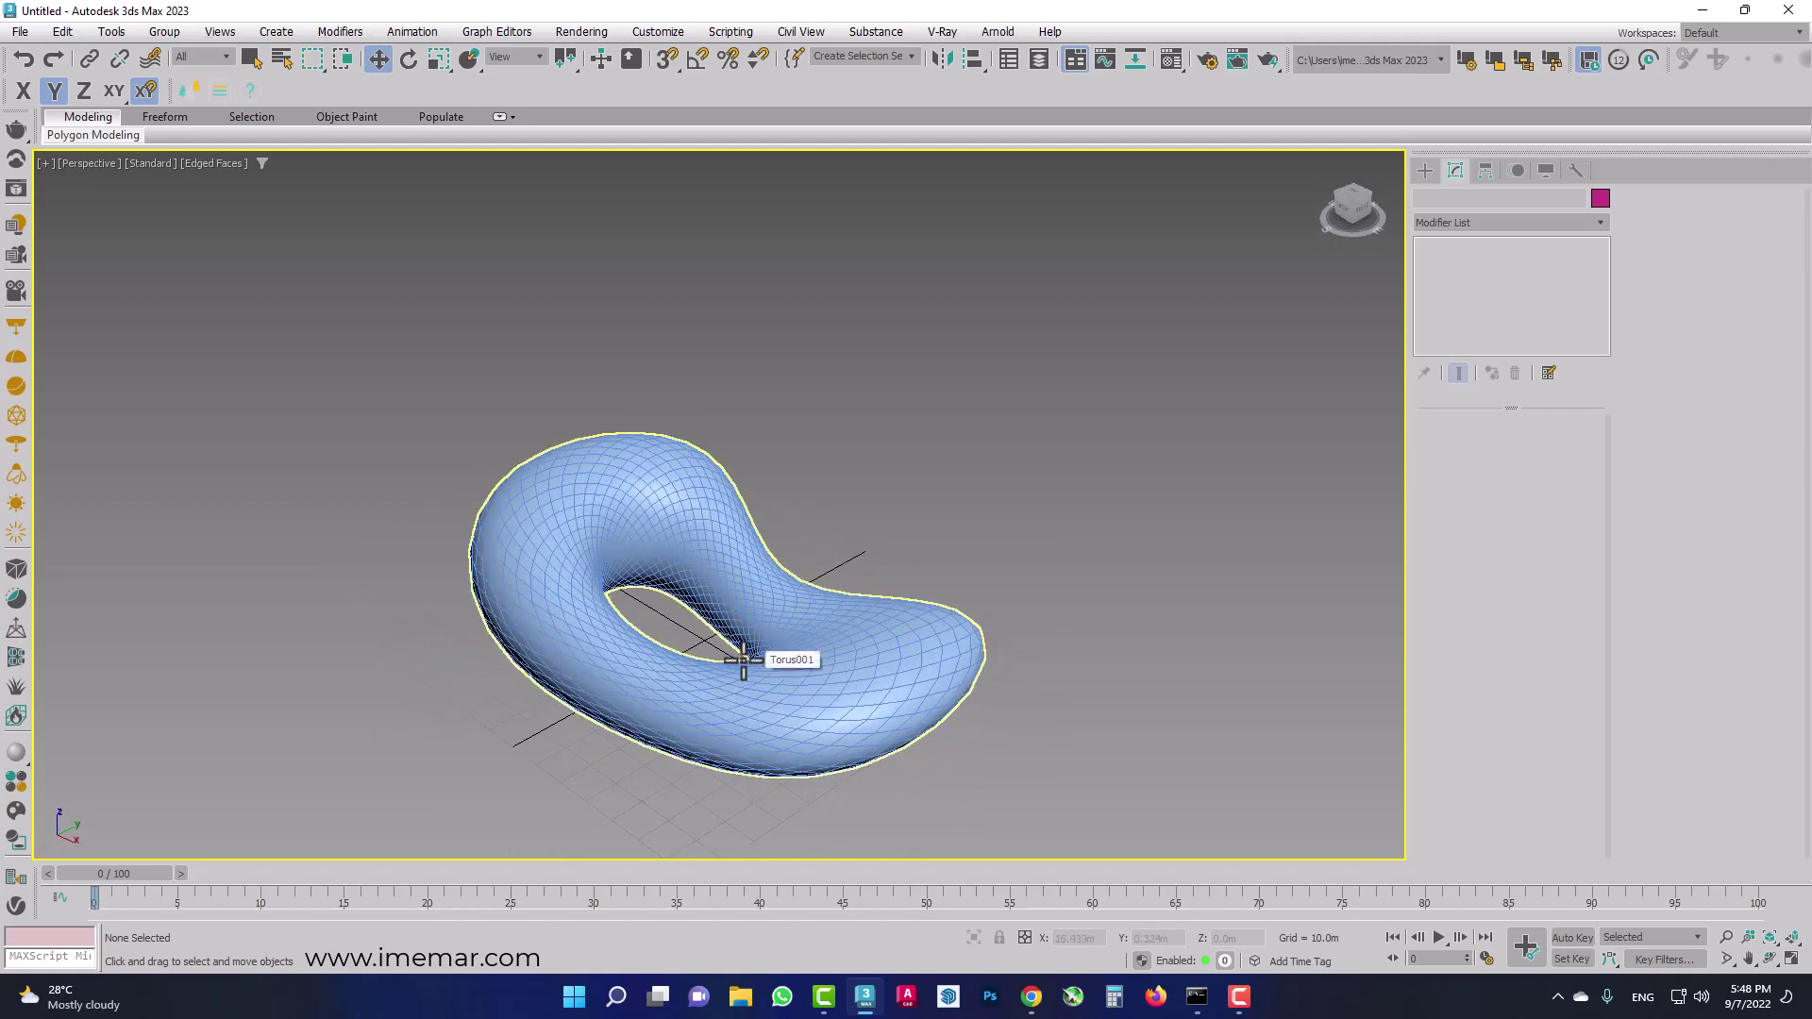
{"action": "mouse_move", "coordinate": [862, 627]}
{"action": "middle_mouse_down", "text": "alt"}
{"action": "mouse_move", "coordinate": [821, 611]}
{"action": "mouse_move", "coordinate": [784, 630]}
{"action": "mouse_move", "coordinate": [797, 652]}
{"action": "mouse_move", "coordinate": [850, 639]}
{"action": "mouse_move", "coordinate": [695, 679]}
{"action": "mouse_move", "coordinate": [660, 736]}
{"action": "mouse_move", "coordinate": [784, 668]}
{"action": "mouse_move", "coordinate": [788, 696]}
{"action": "mouse_move", "coordinate": [748, 686]}
{"action": "middle_mouse_up", "text": "alt"}
{"action": "left_click", "coordinate": [765, 706]}
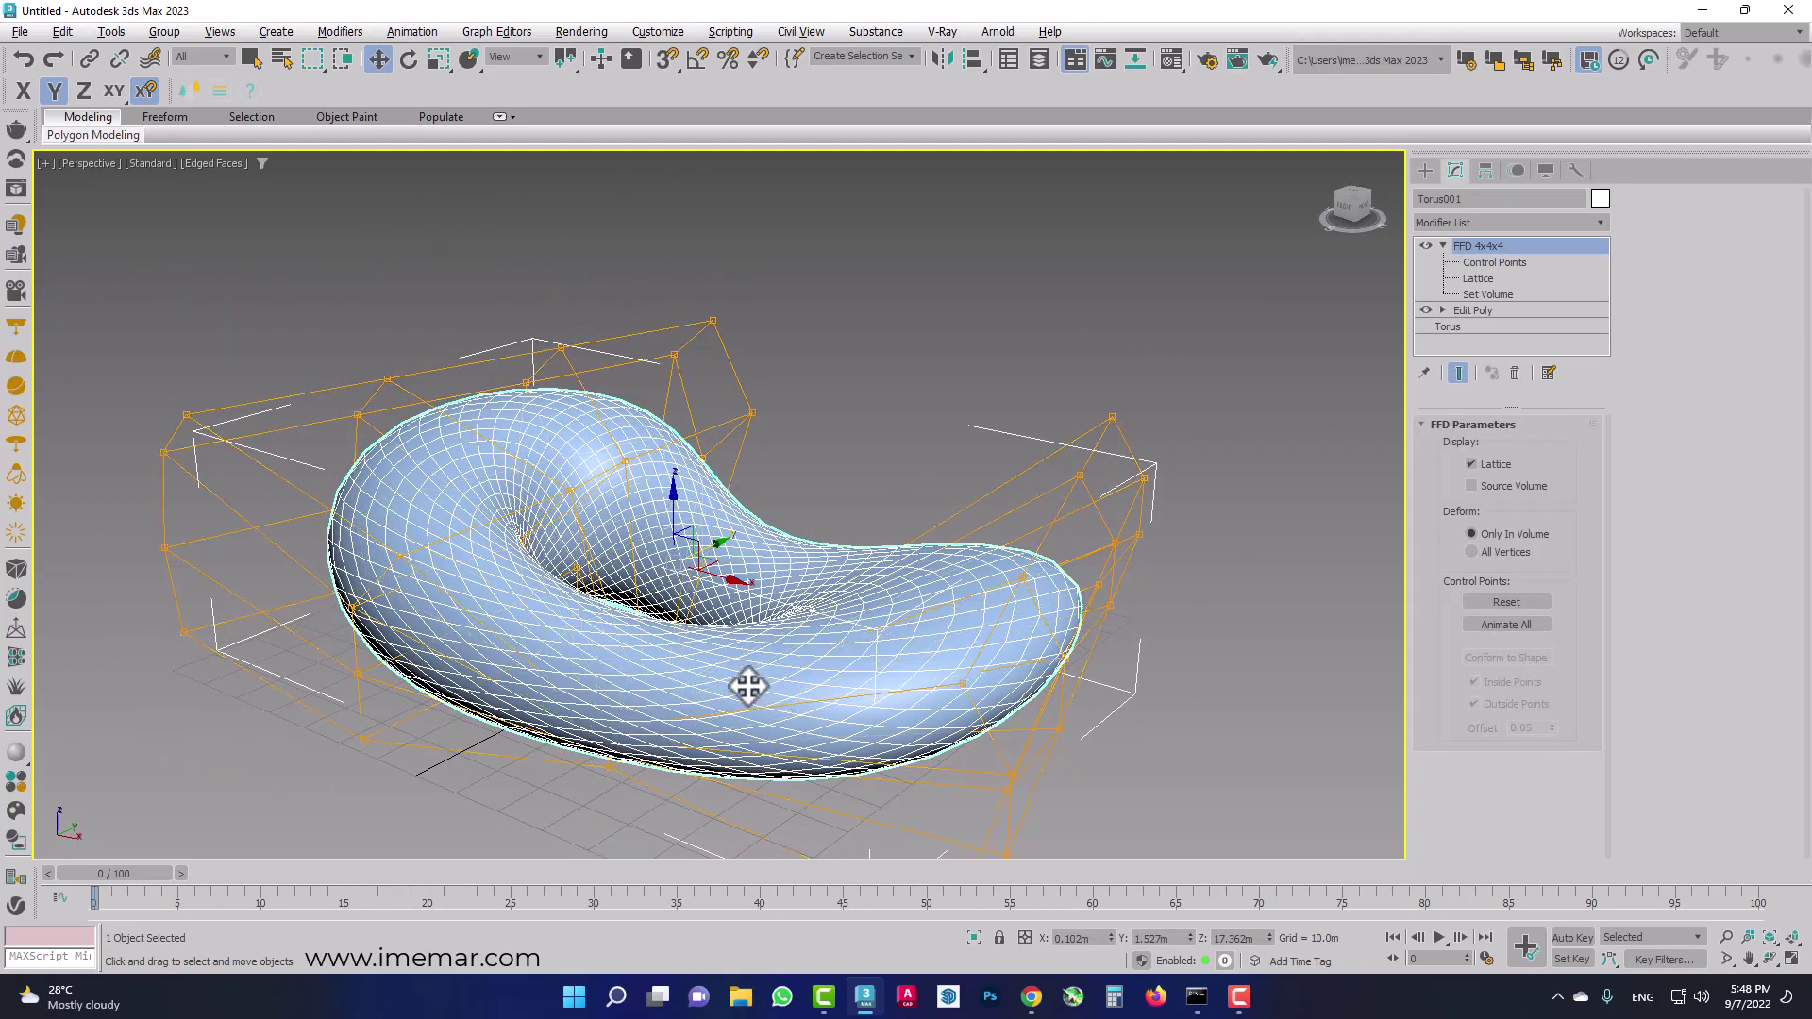
{"action": "mouse_move", "coordinate": [781, 595]}
{"action": "middle_mouse_down", "text": "alt"}
{"action": "mouse_move", "coordinate": [779, 615]}
{"action": "mouse_move", "coordinate": [769, 604]}
{"action": "mouse_move", "coordinate": [789, 613]}
{"action": "middle_mouse_up", "text": "alt"}
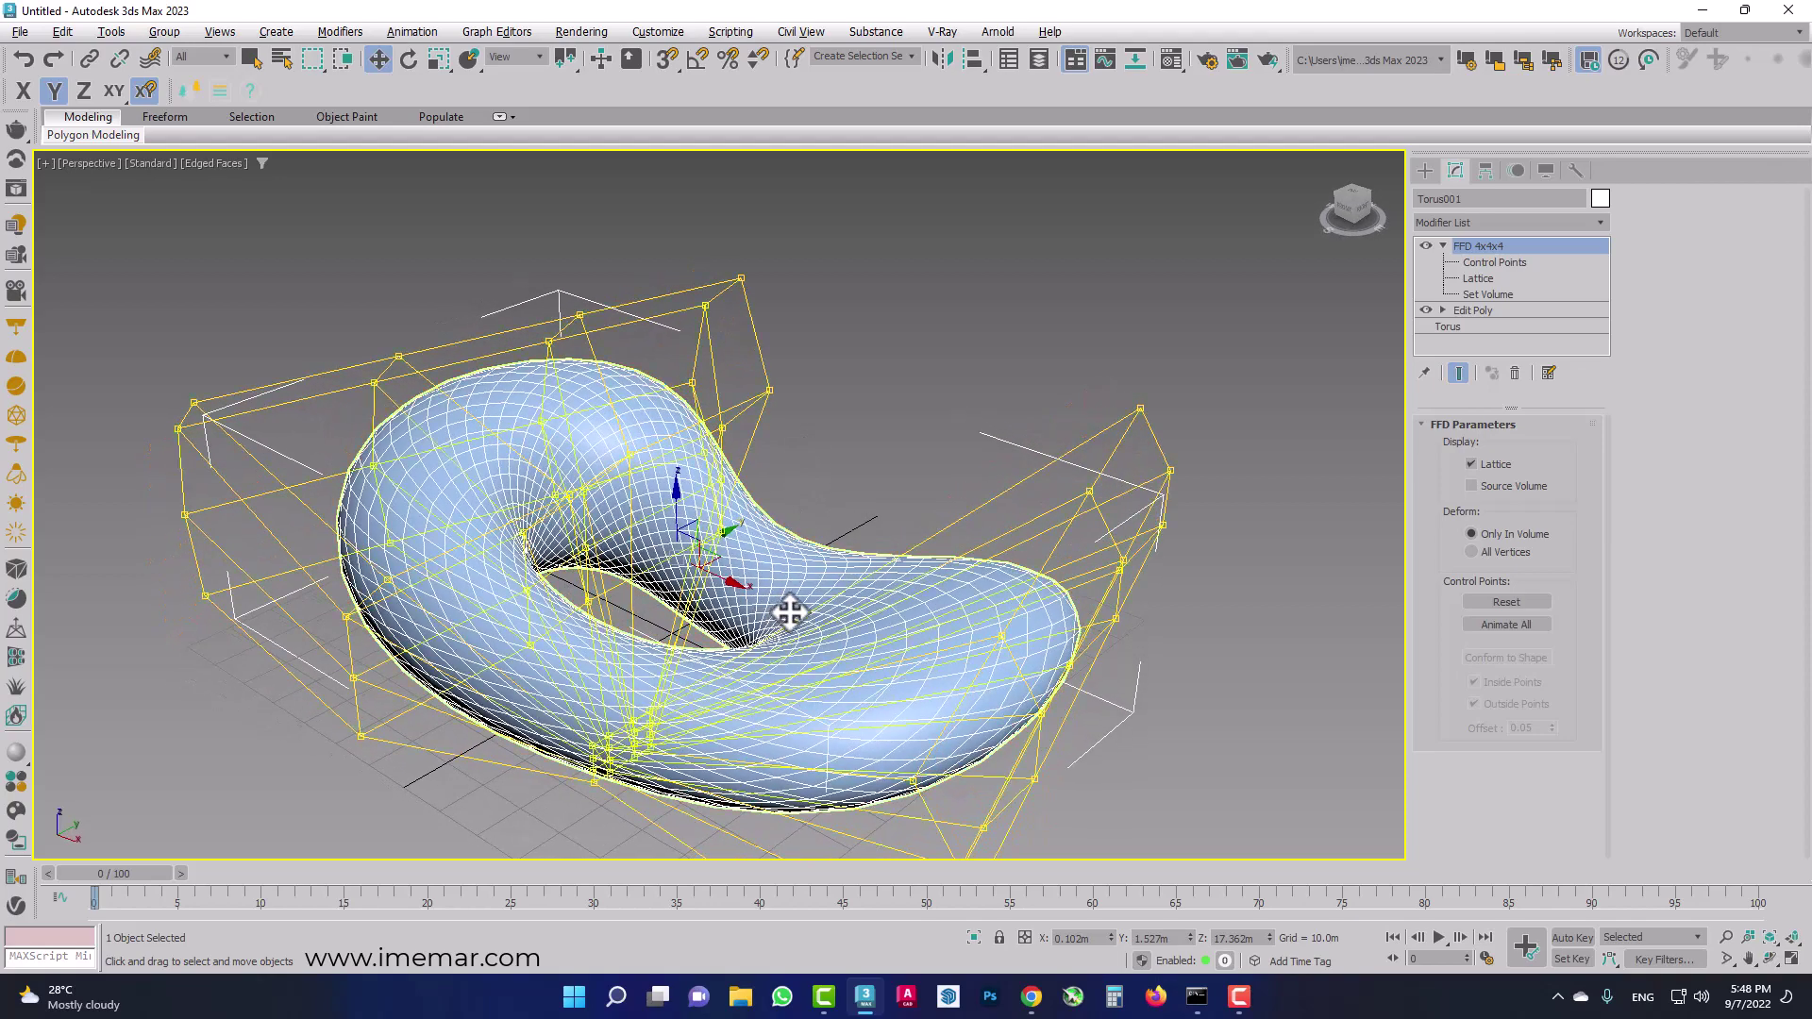
{"action": "left_click", "coordinate": [1529, 222]}
Add a NURMS MeshSmooth to Torus001, try 2 Iterations, then settle on 1.
{"action": "scroll", "coordinate": [1527, 221], "scroll_direction": "down", "scroll_amount": 1}
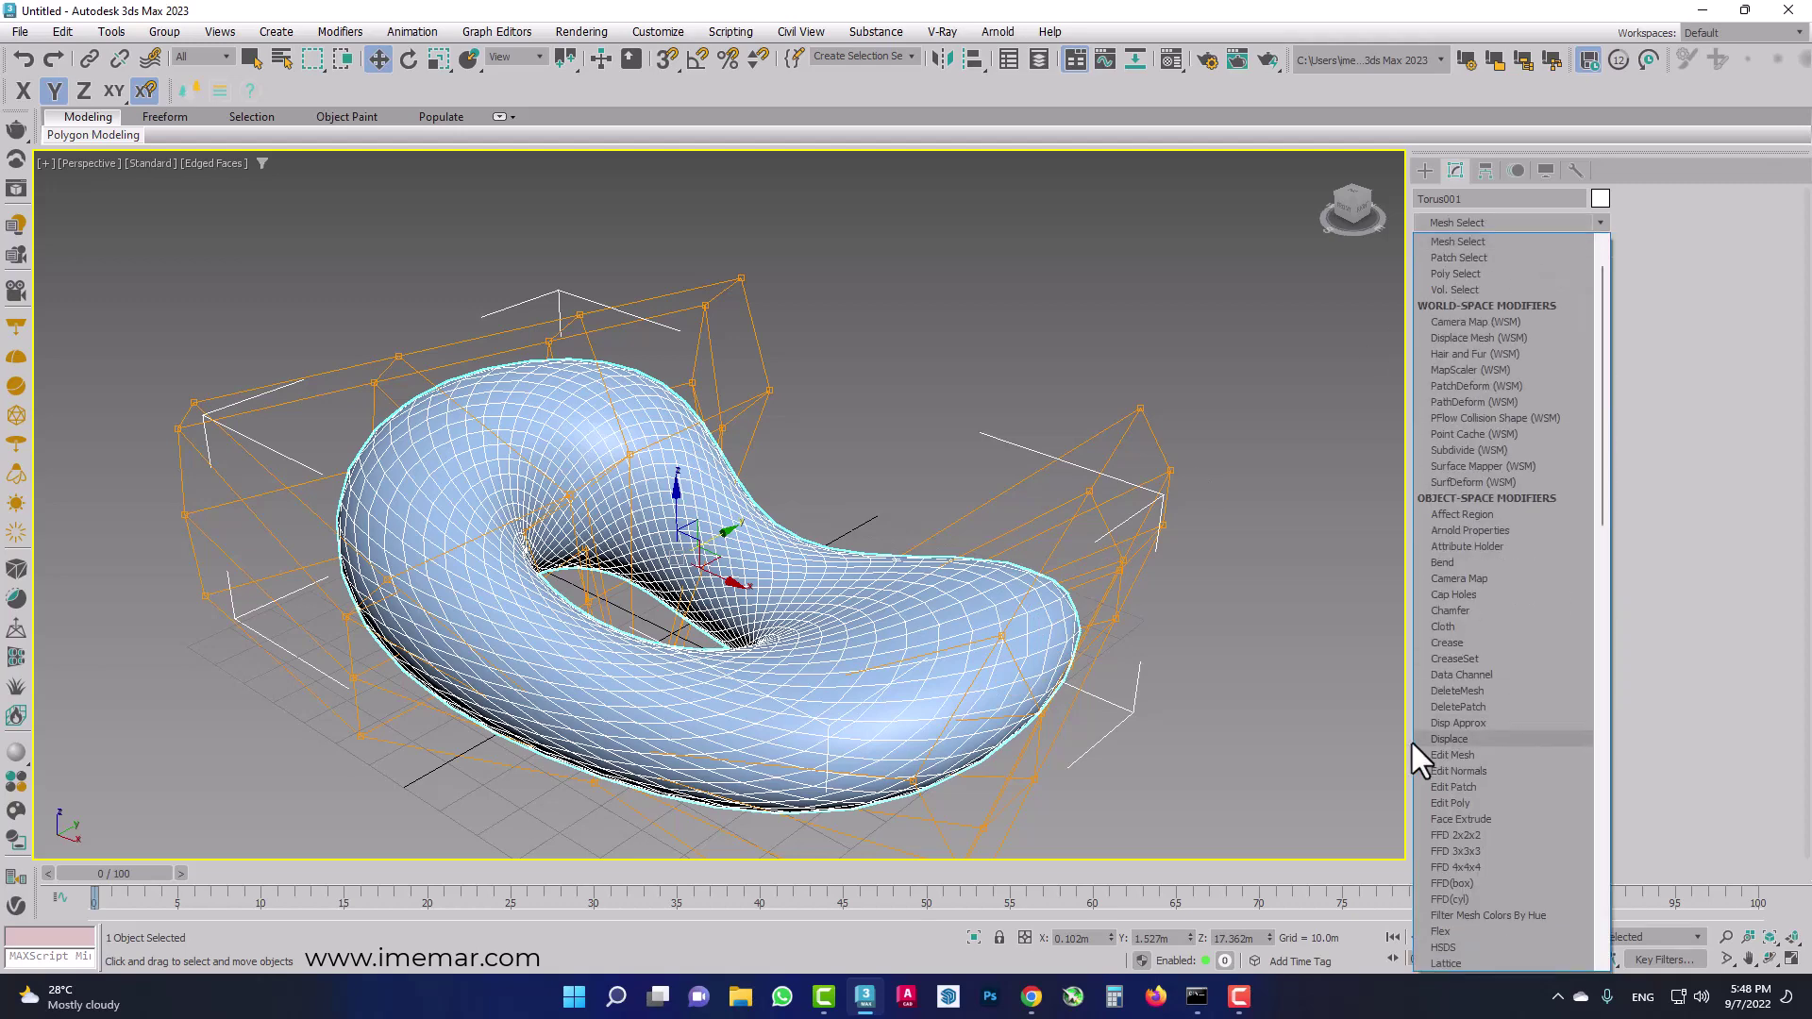
{"action": "scroll", "coordinate": [1416, 746], "scroll_direction": "down", "scroll_amount": 2}
{"action": "scroll", "coordinate": [1474, 747], "scroll_direction": "down", "scroll_amount": 2}
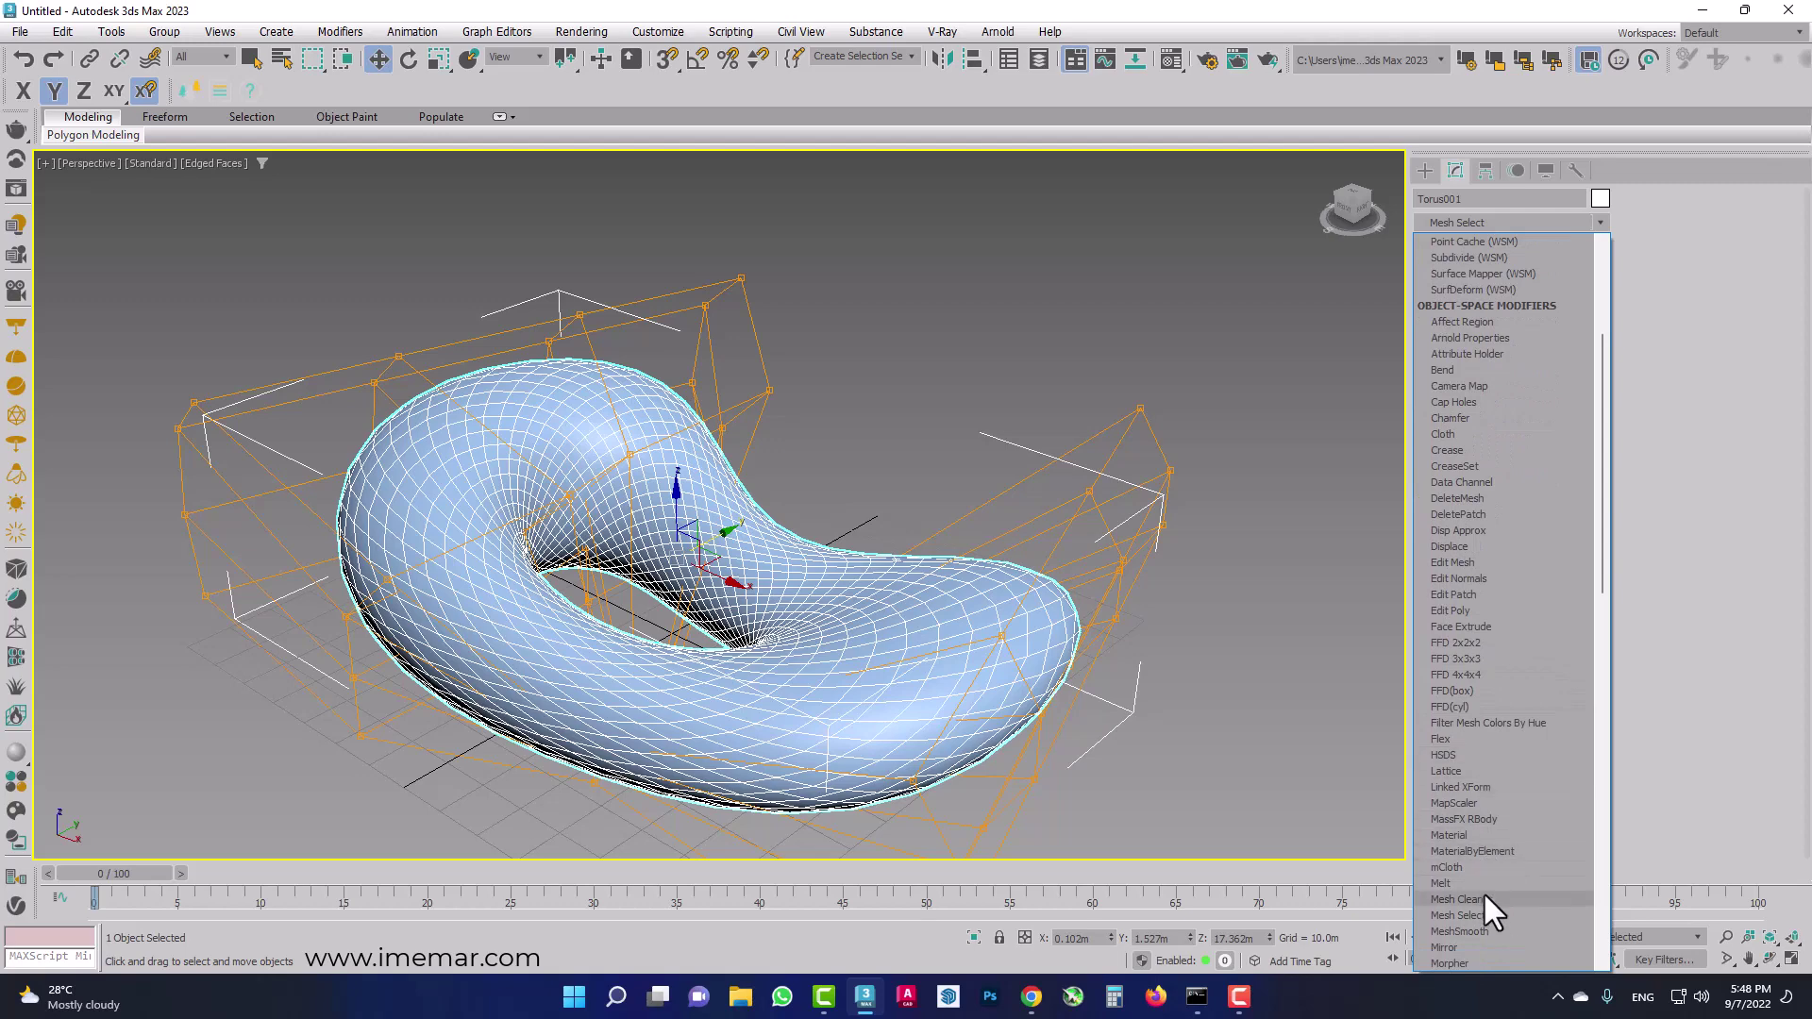
{"action": "left_click", "coordinate": [1480, 931]}
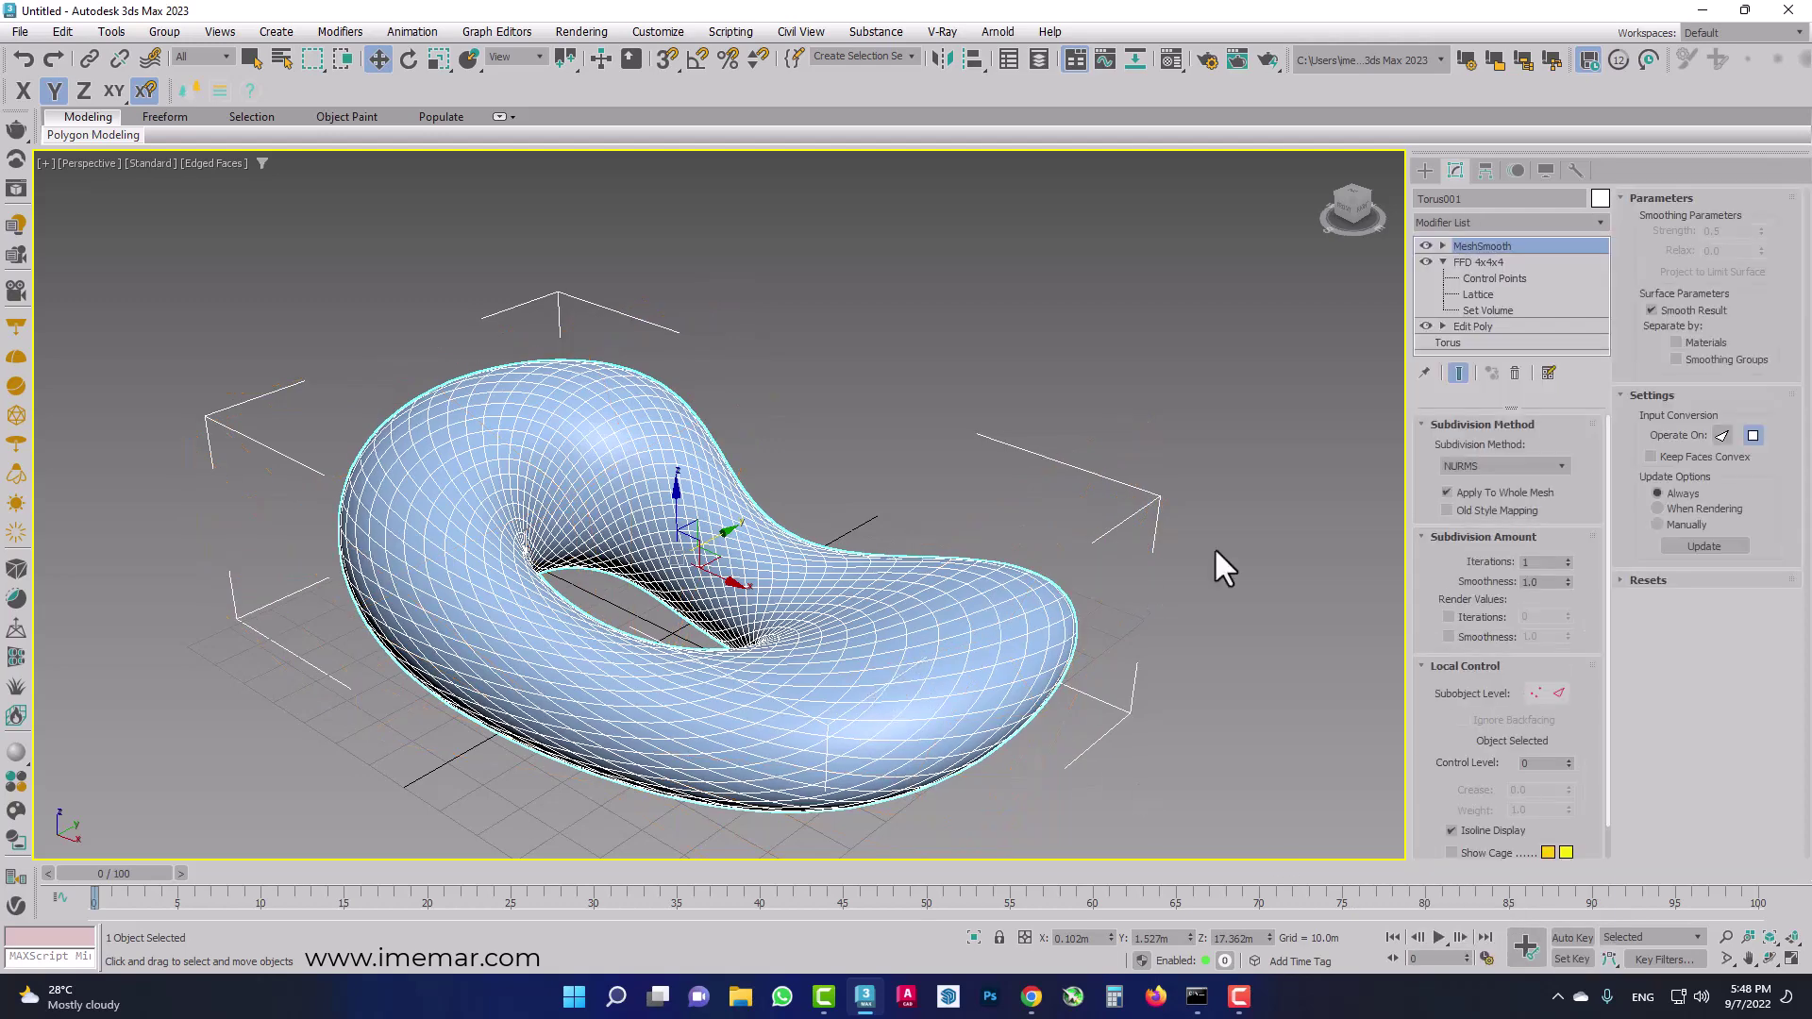
{"action": "left_click", "coordinate": [1567, 558]}
{"action": "left_click", "coordinate": [1191, 491]}
{"action": "mouse_move", "coordinate": [1191, 490]}
{"action": "middle_mouse_down", "text": "alt"}
{"action": "mouse_move", "coordinate": [1078, 581]}
{"action": "mouse_move", "coordinate": [949, 585]}
{"action": "mouse_move", "coordinate": [1019, 596]}
{"action": "mouse_move", "coordinate": [1124, 522]}
{"action": "mouse_move", "coordinate": [1130, 582]}
{"action": "mouse_move", "coordinate": [1108, 608]}
{"action": "middle_mouse_up", "text": "alt"}
{"action": "left_click", "coordinate": [901, 660]}
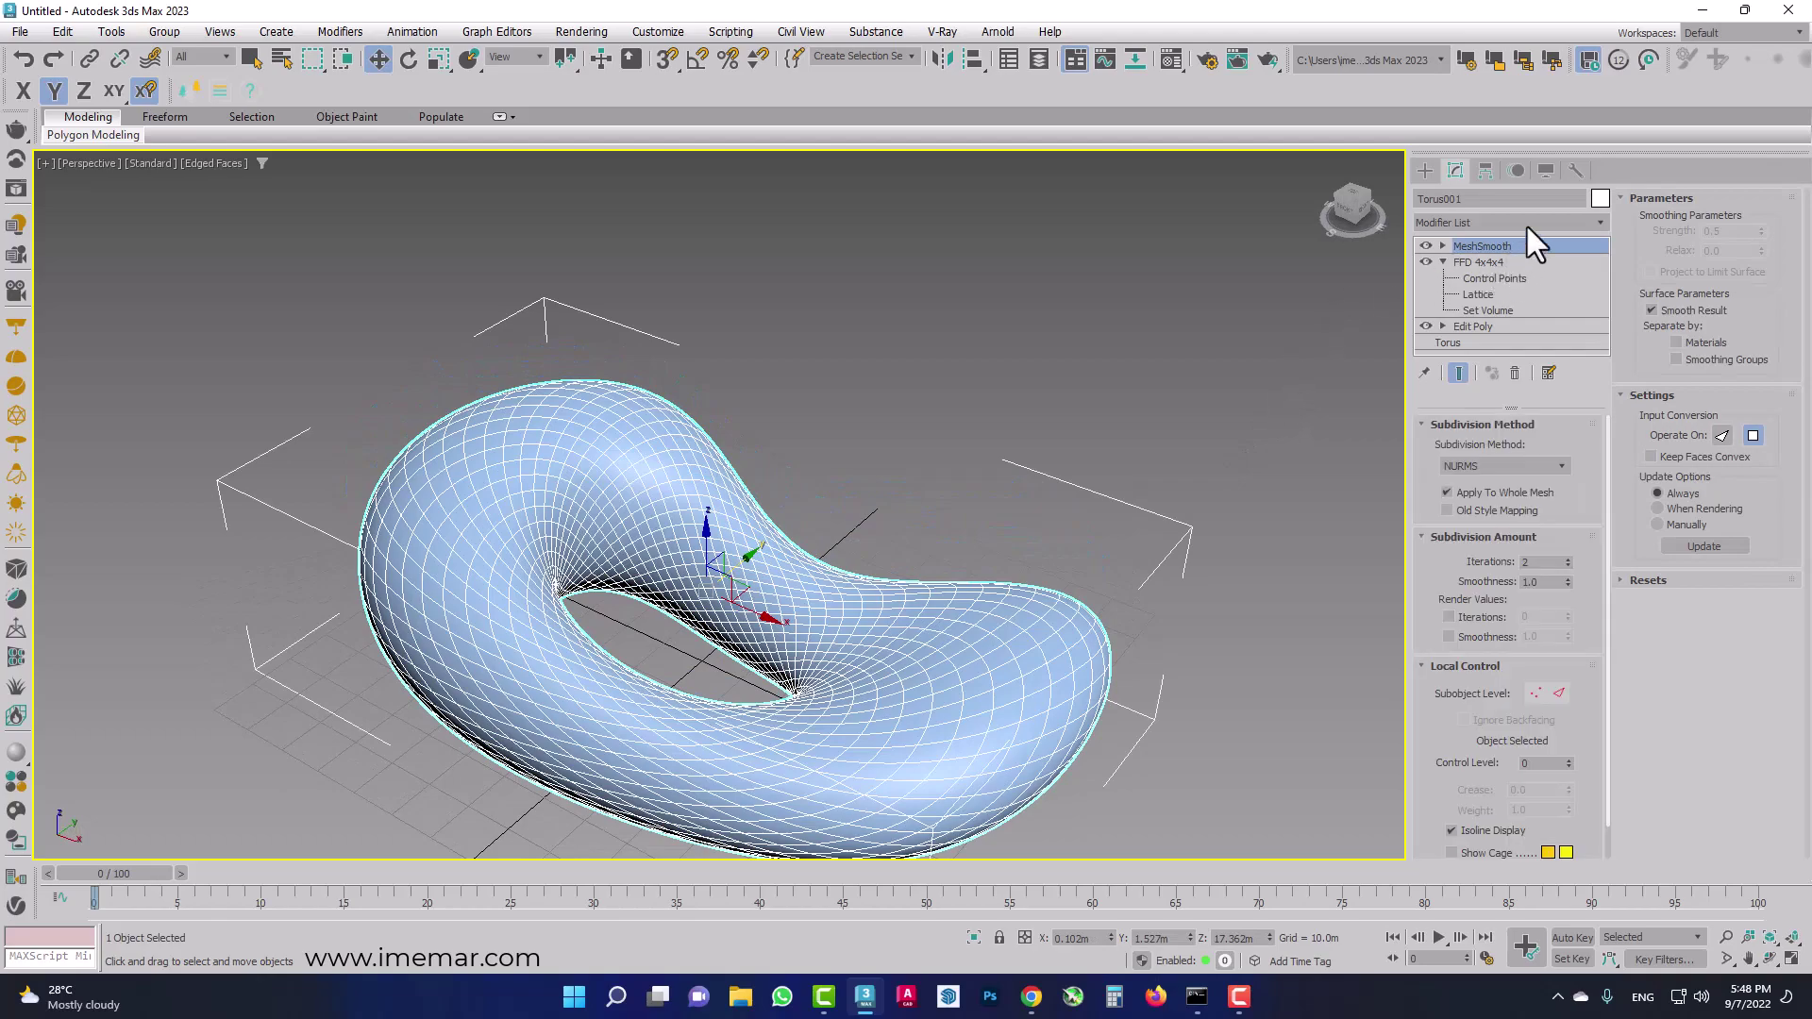
{"action": "left_click", "coordinate": [1567, 566]}
{"action": "mouse_move", "coordinate": [1365, 550]}
{"action": "middle_mouse_down", "text": "alt"}
{"action": "mouse_move", "coordinate": [763, 534]}
{"action": "mouse_move", "coordinate": [830, 485]}
{"action": "mouse_move", "coordinate": [808, 538]}
{"action": "mouse_move", "coordinate": [881, 574]}
{"action": "middle_mouse_up", "text": "alt"}
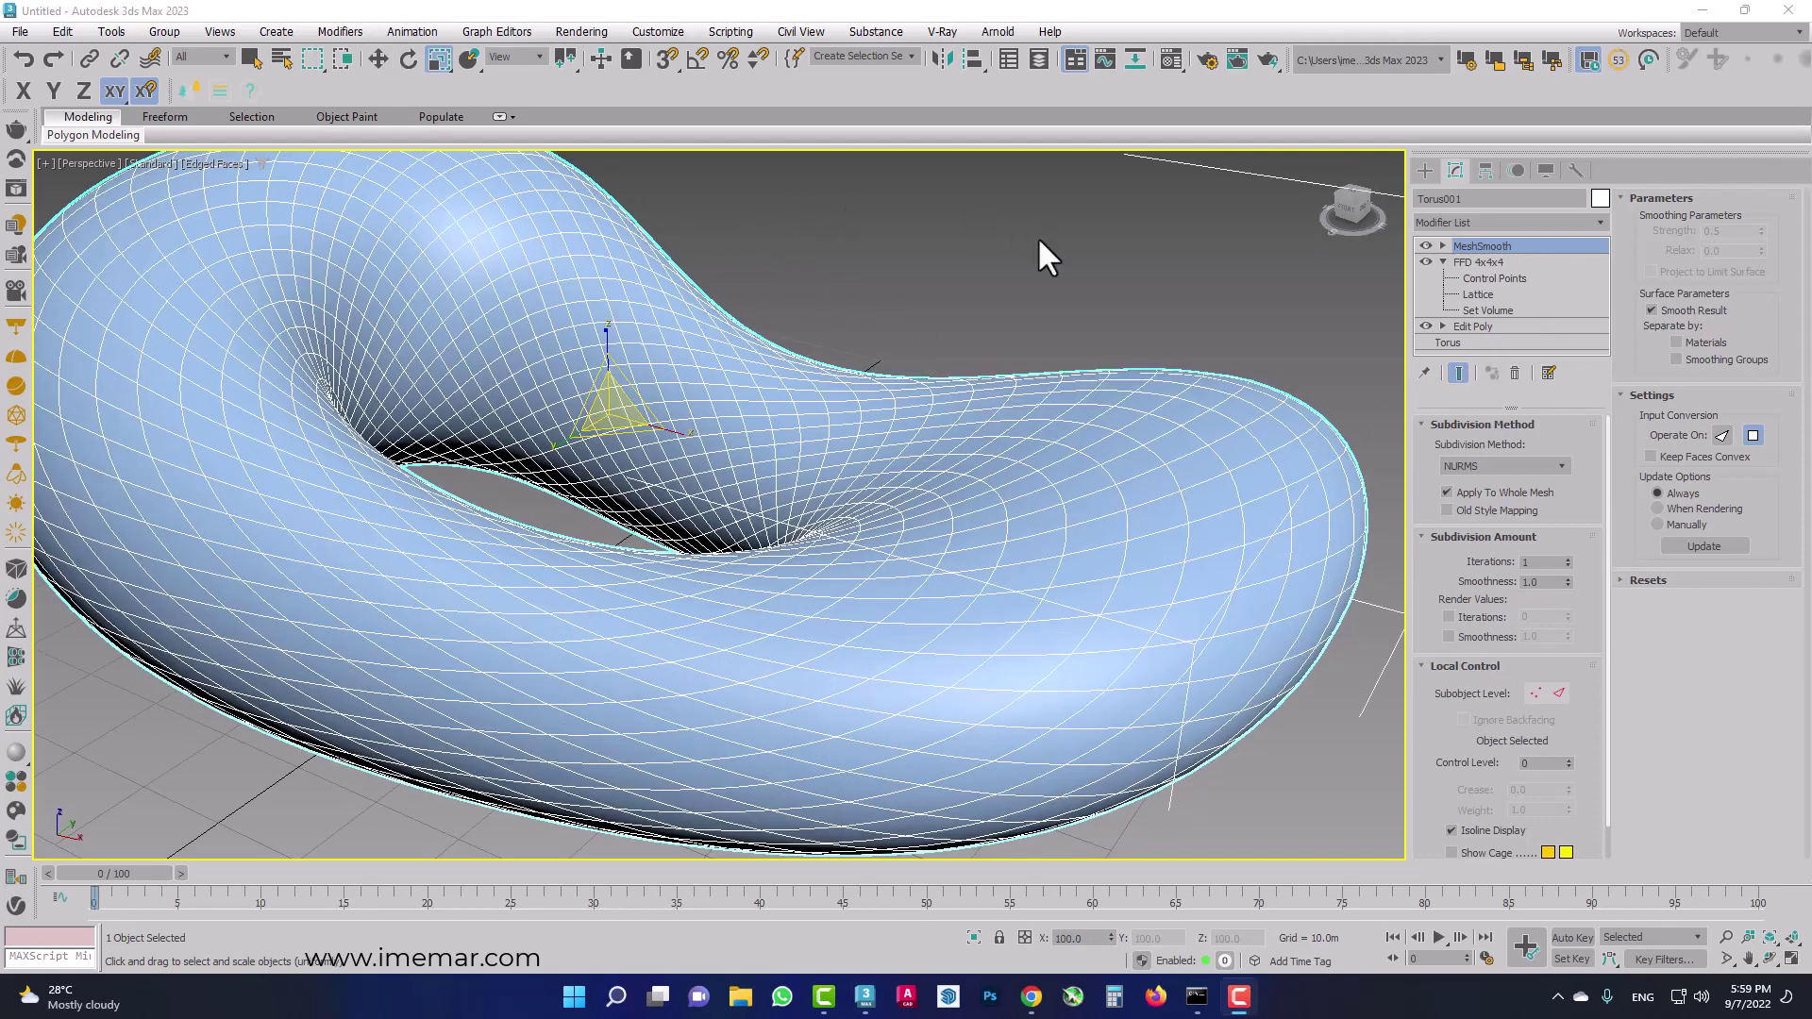
Add an Edit Poly modifier above MeshSmooth and select all the torus's polygons.
{"action": "left_click", "coordinate": [1480, 225]}
{"action": "left_click", "coordinate": [1475, 287]}
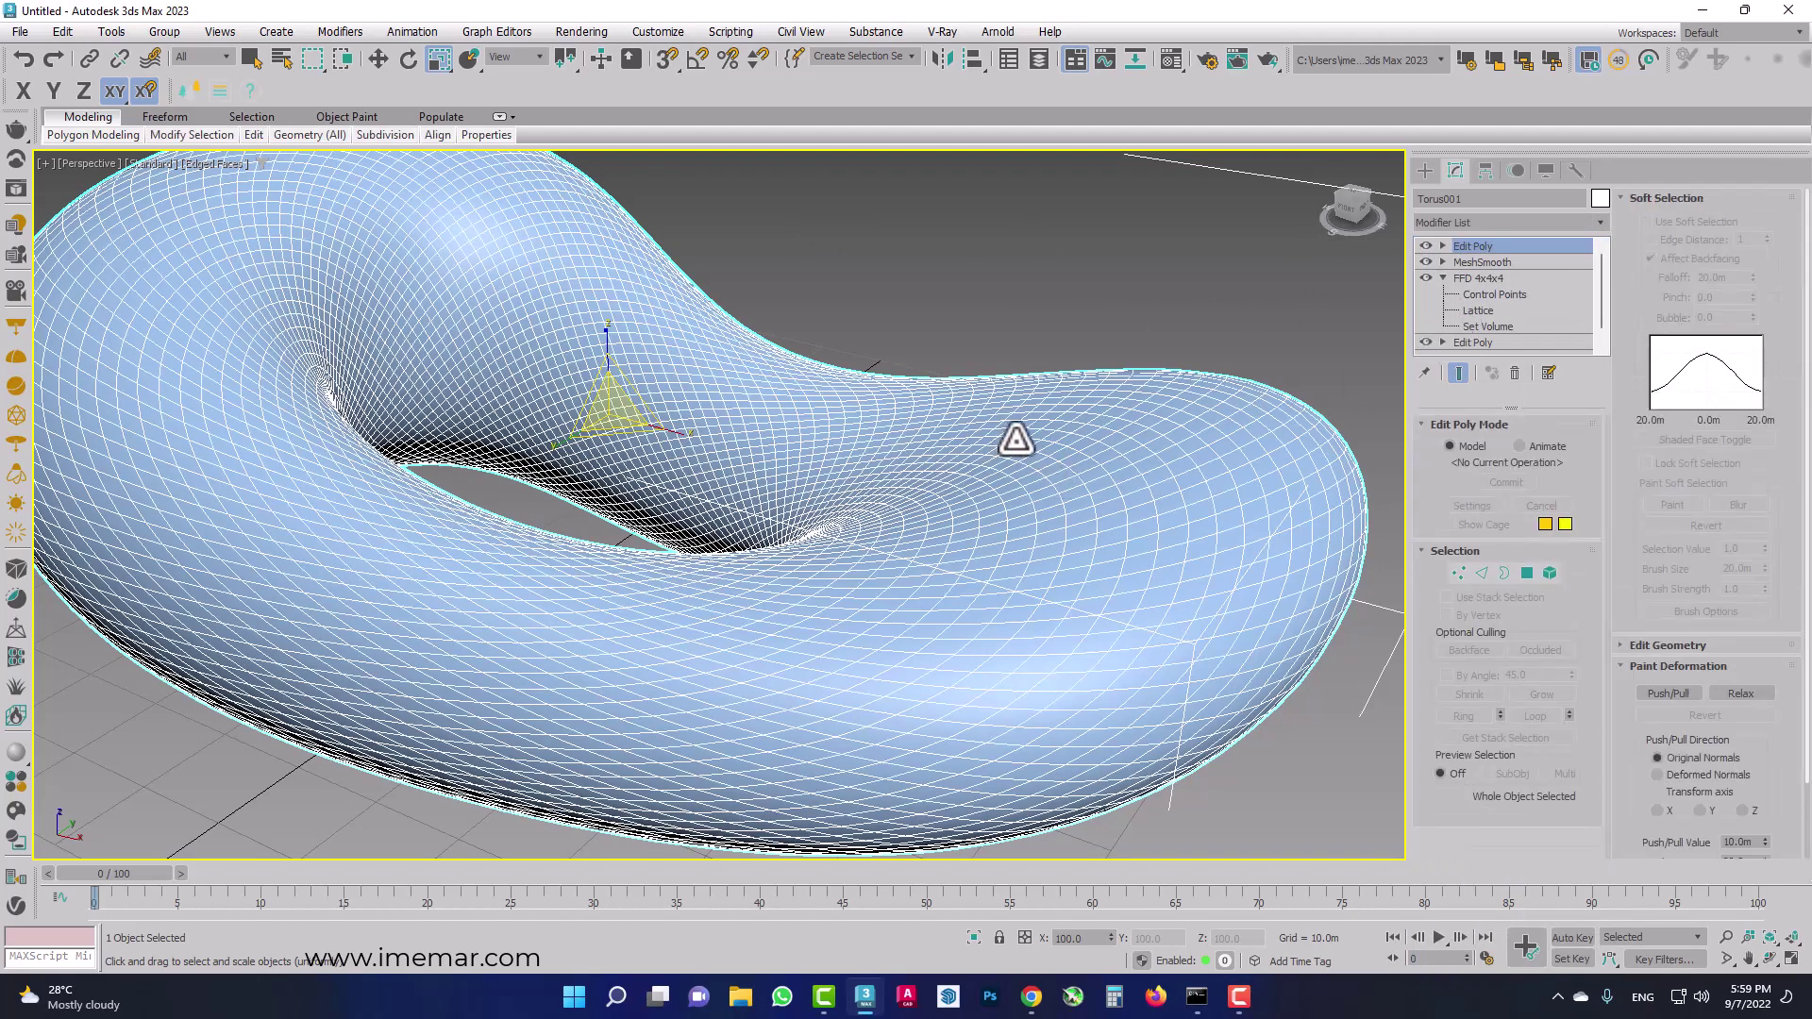
{"action": "key", "text": "4"}
{"action": "key", "text": "ctrl+a"}
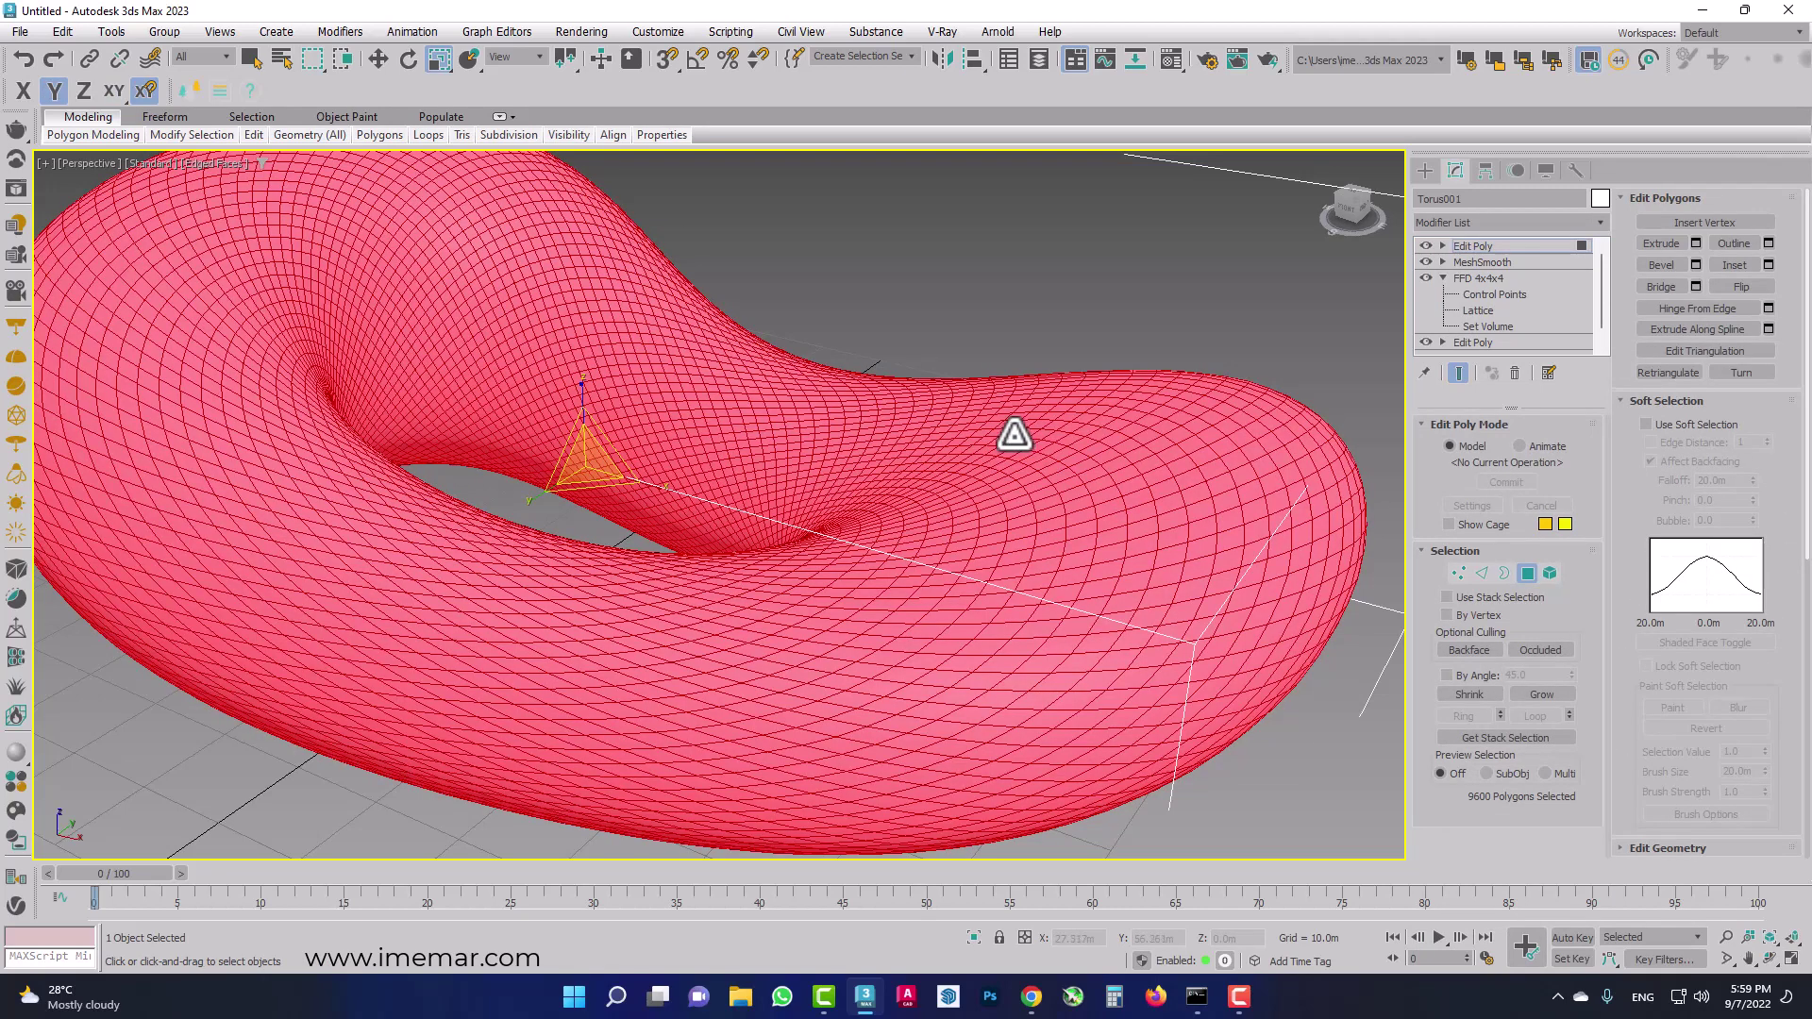
Inset every polygon By Polygon with a 0.1m amount, then exit Polygon level.
{"action": "right_click", "coordinate": [1055, 509]}
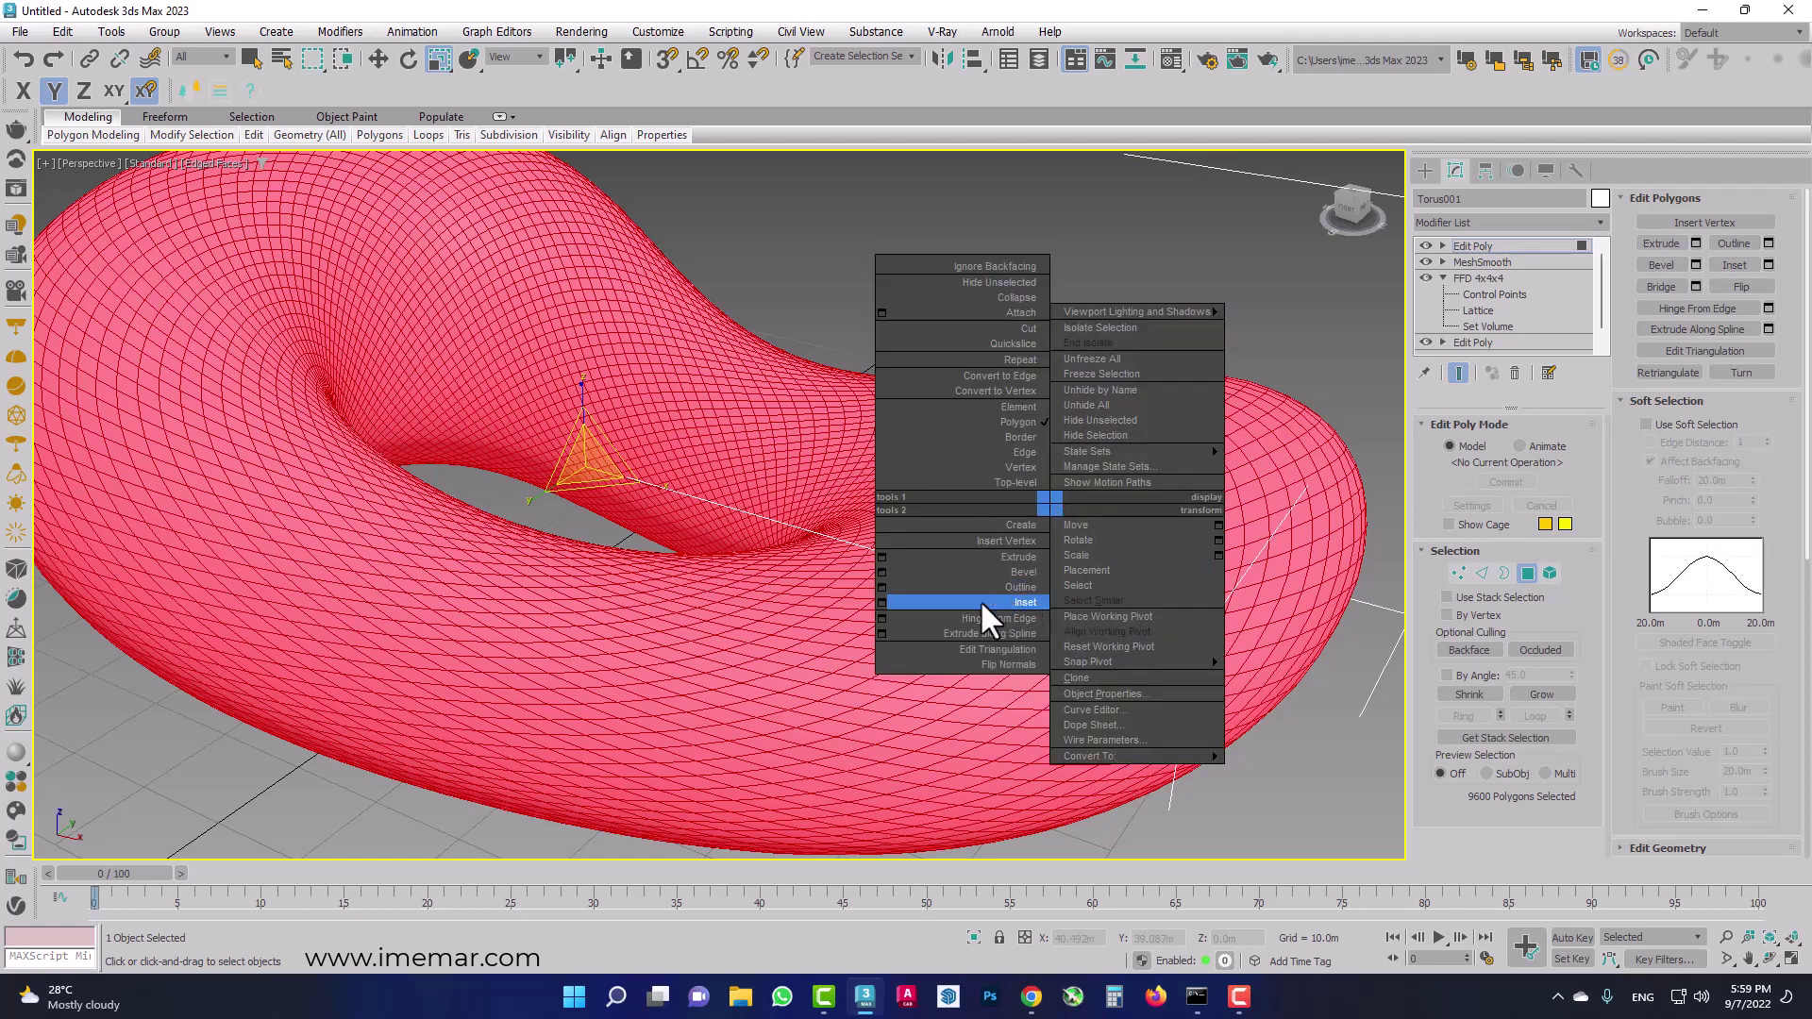
{"action": "left_click", "coordinate": [889, 603]}
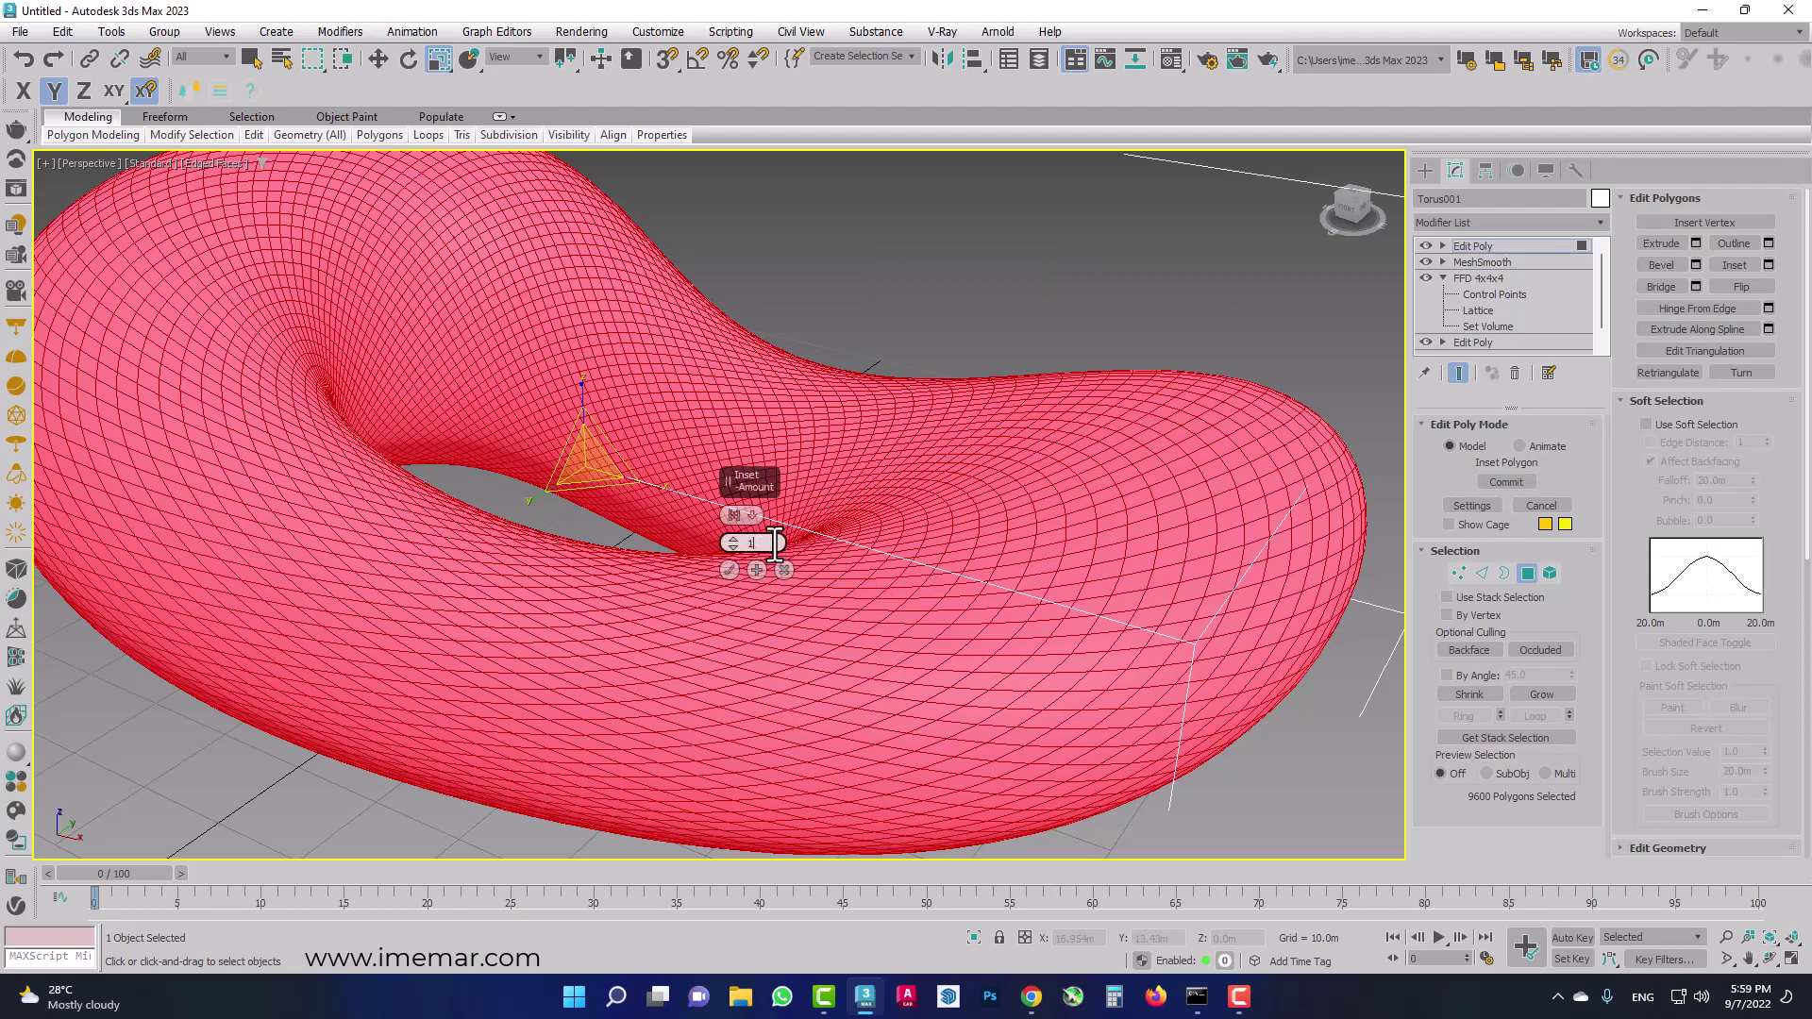
{"action": "left_click", "coordinate": [732, 515]}
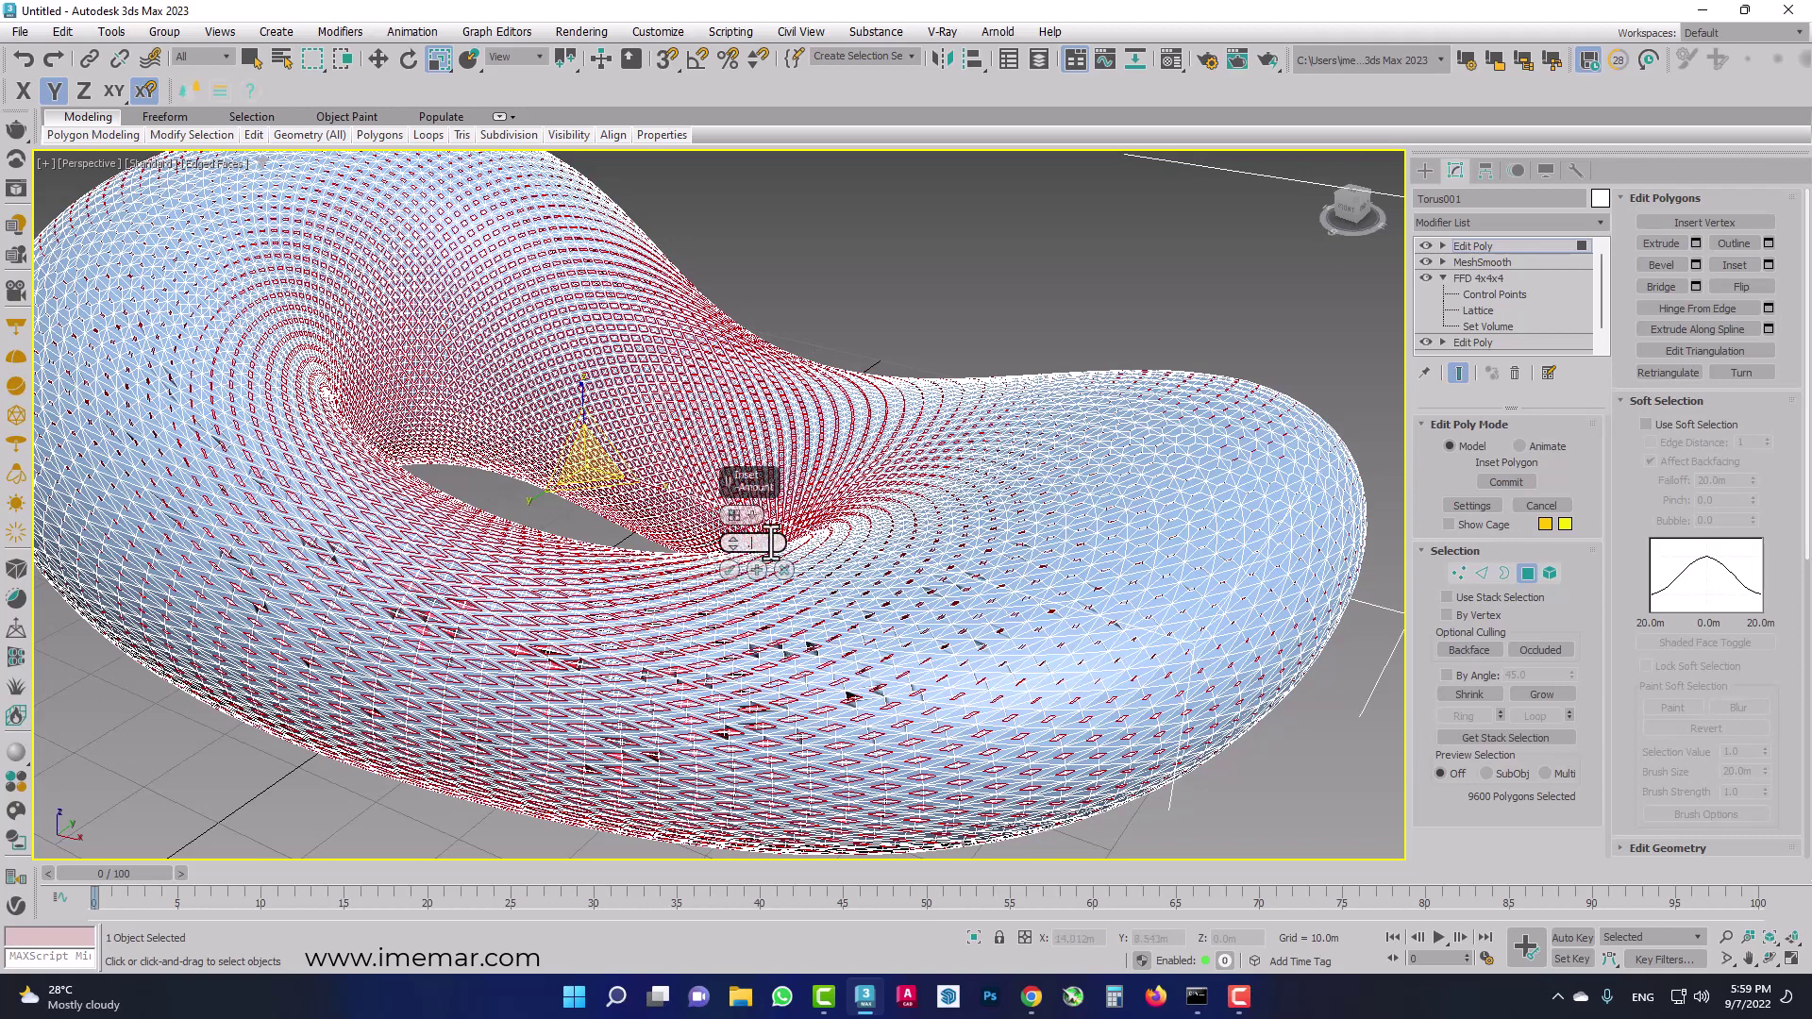
{"action": "key", "text": "Return"}
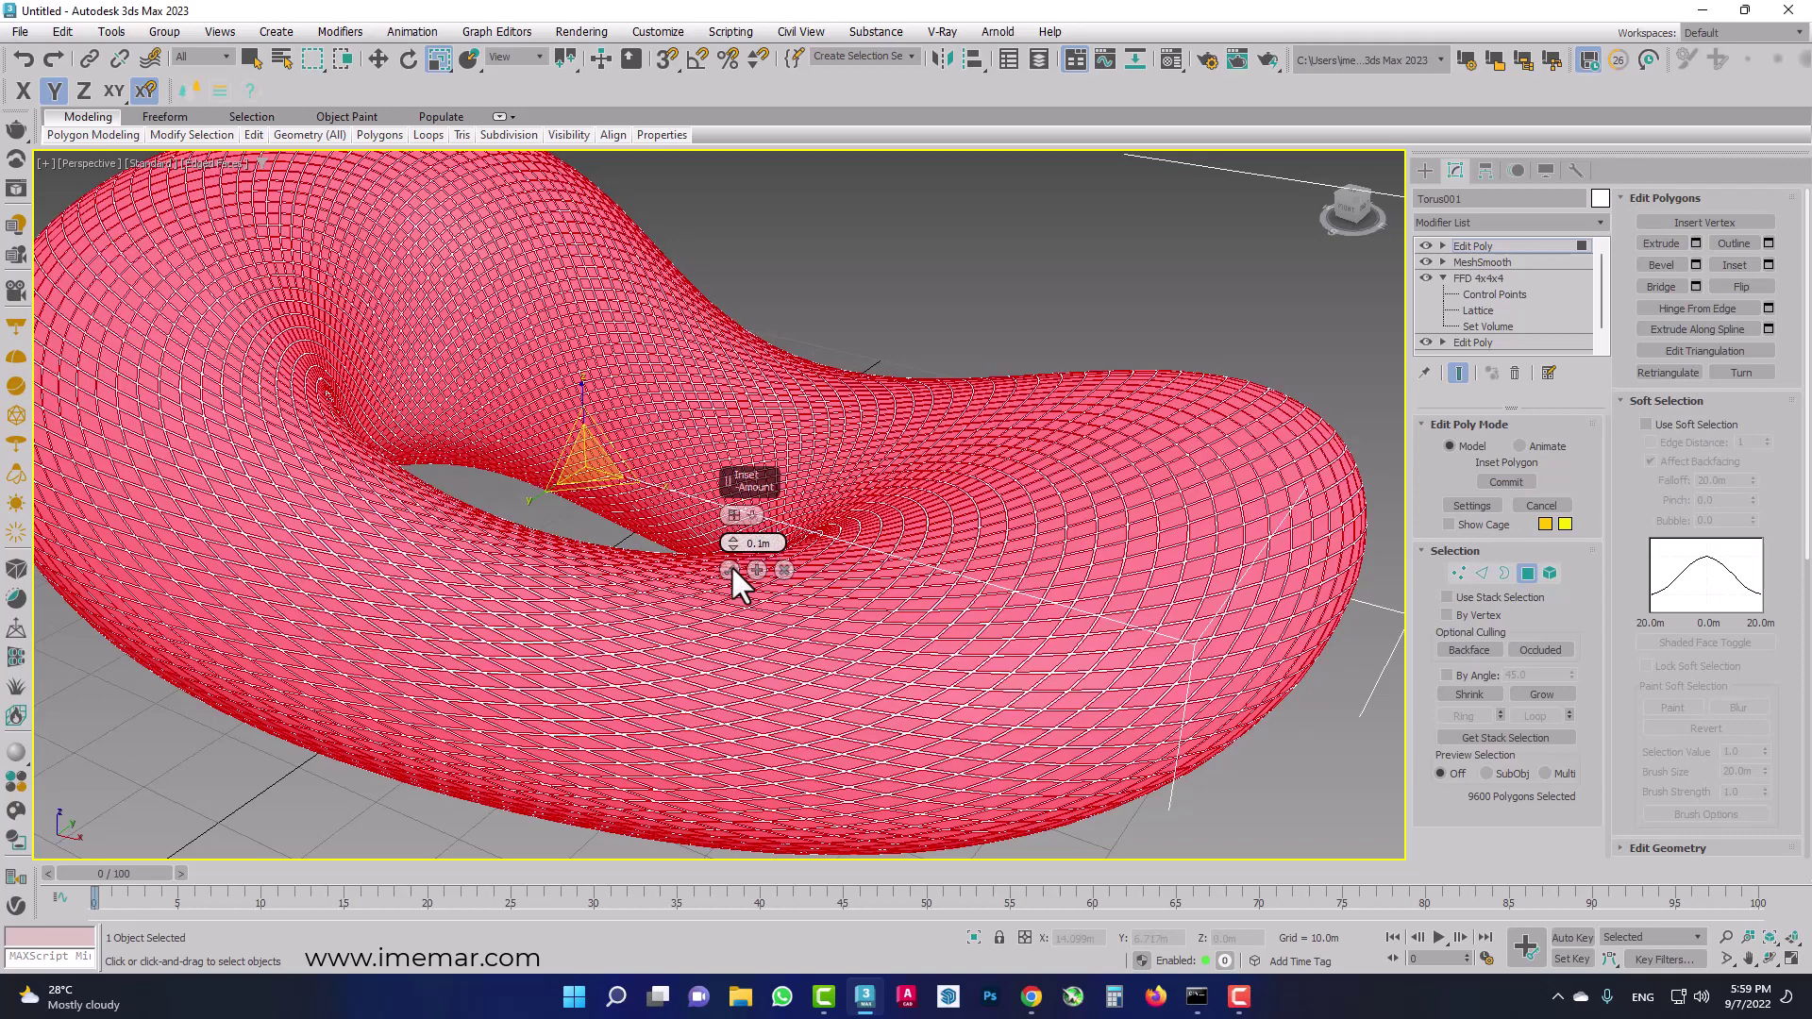
{"action": "left_click", "coordinate": [731, 570]}
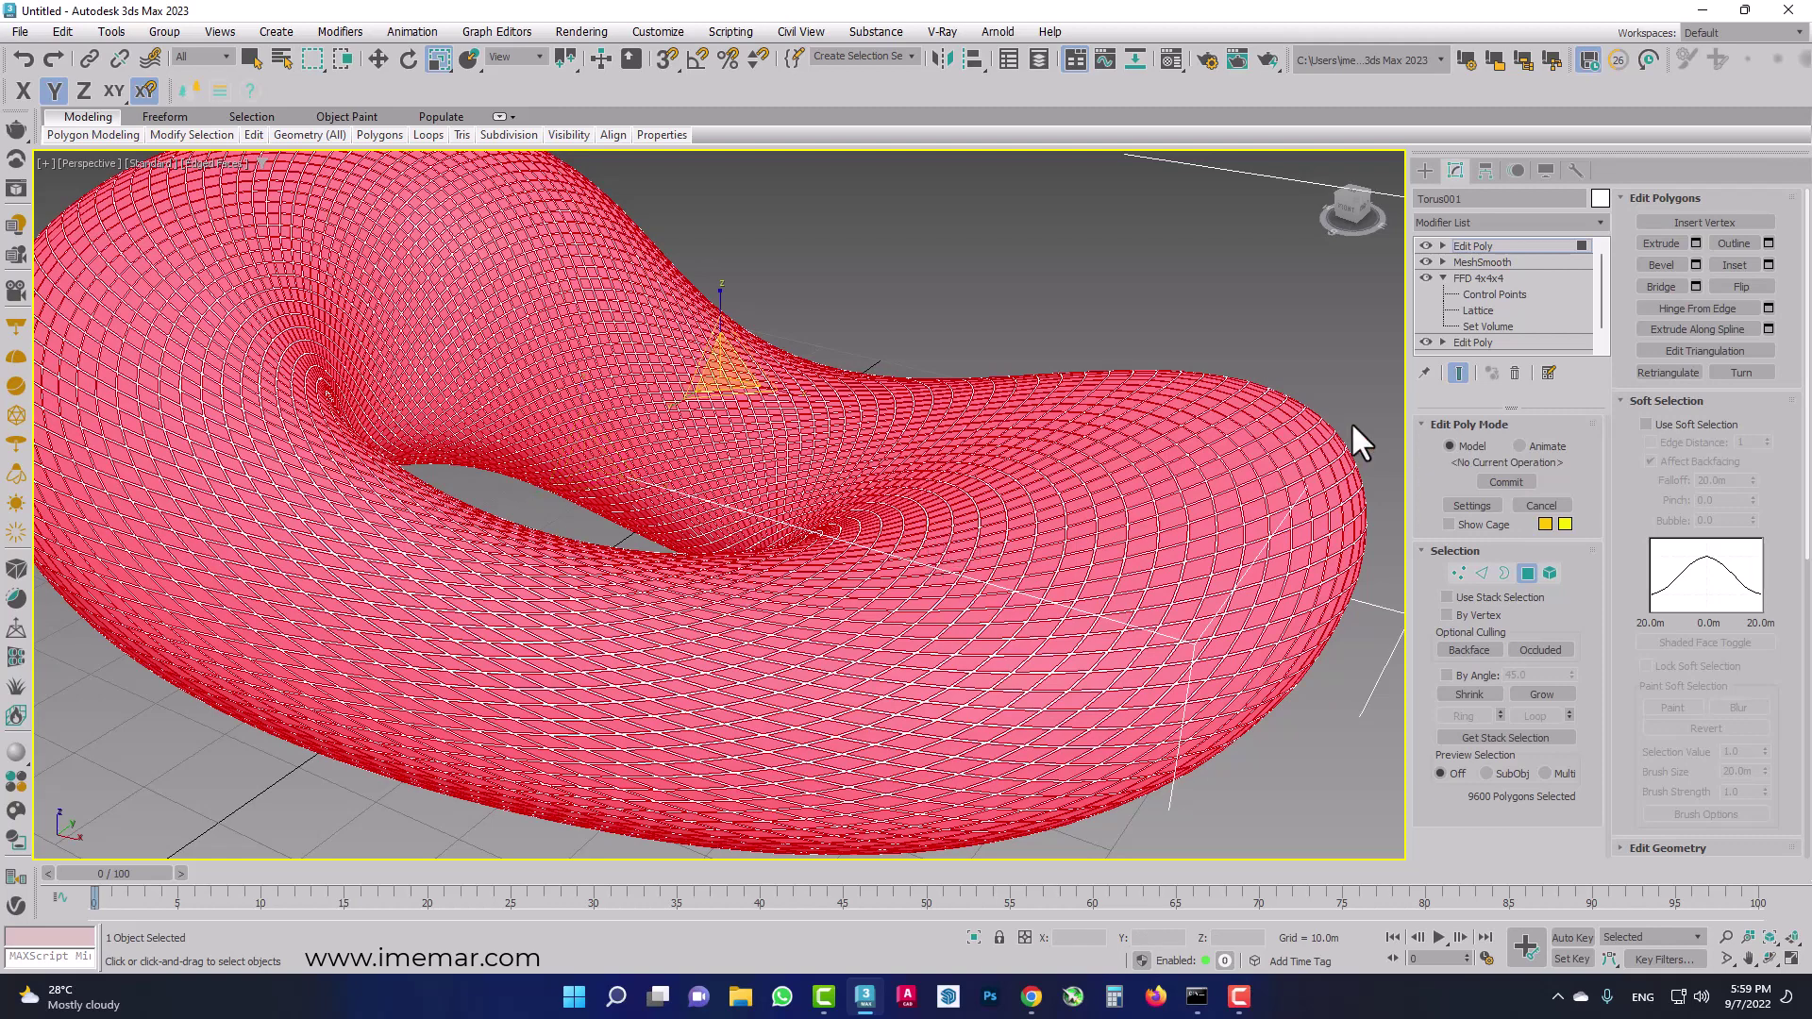
{"action": "left_click", "coordinate": [1528, 573]}
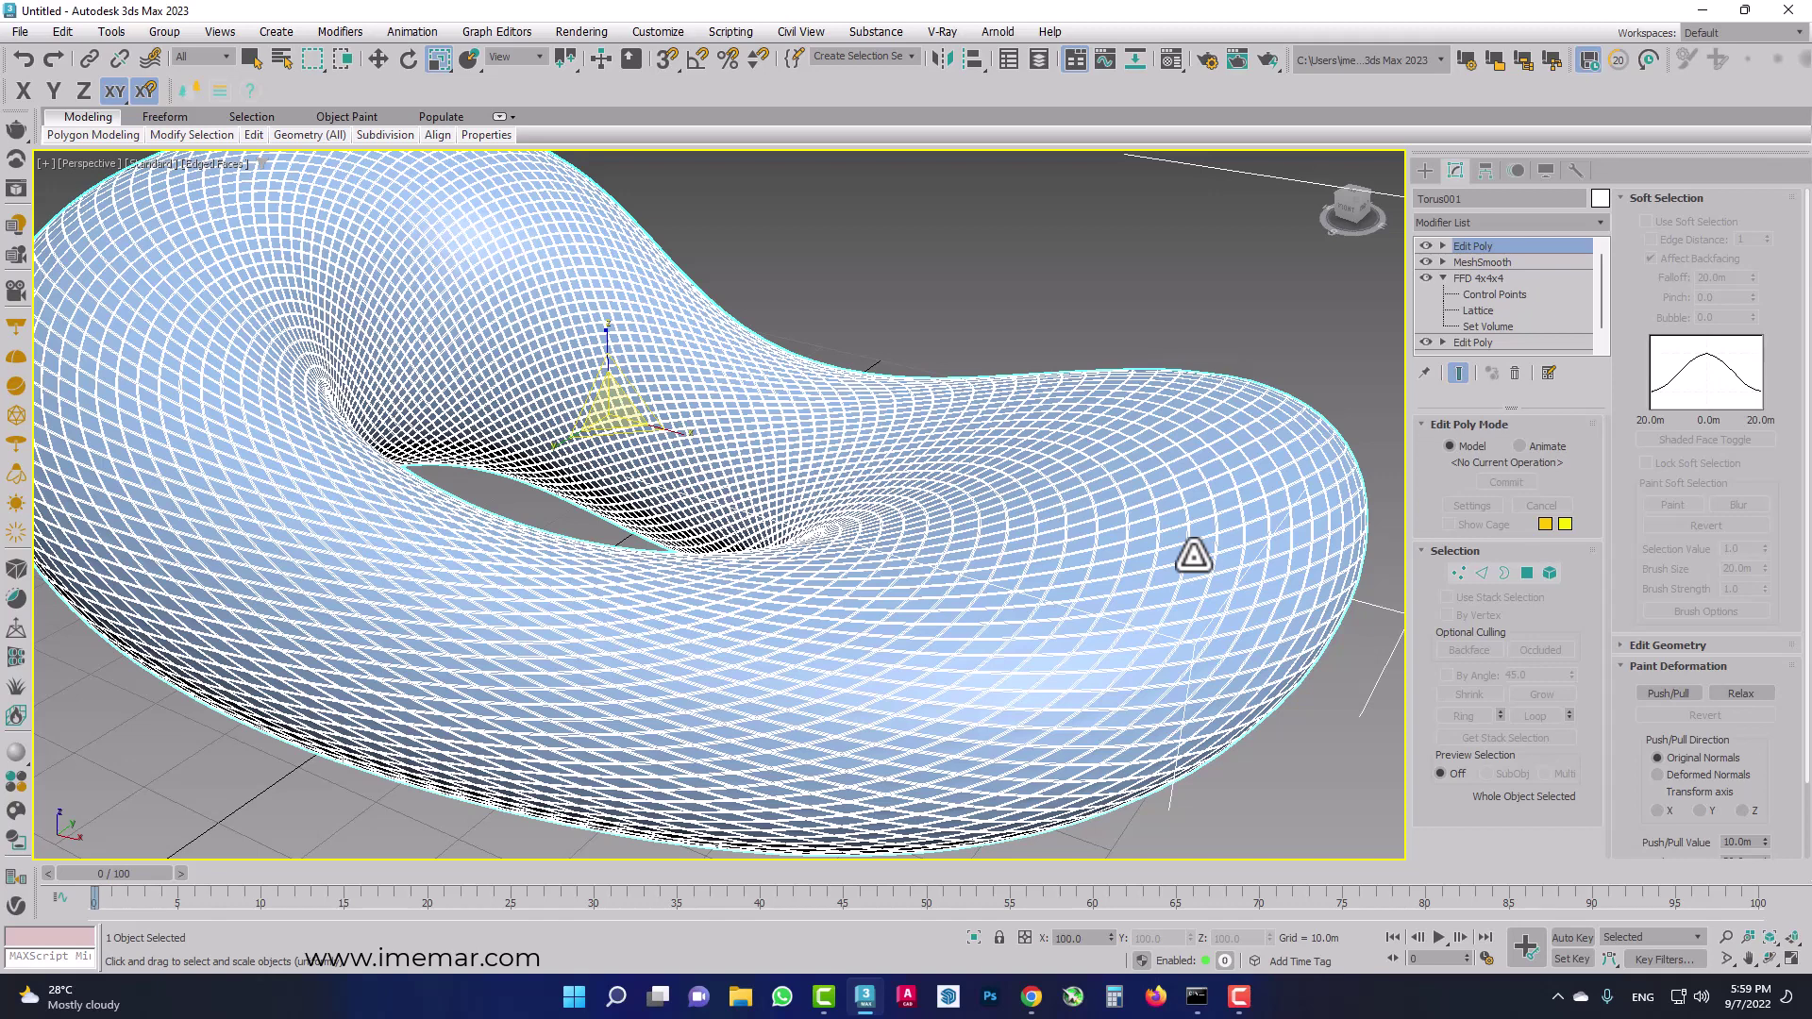
Add a Morpher modifier and capture the torus's current shape as target State 1.
{"action": "key", "text": "w"}
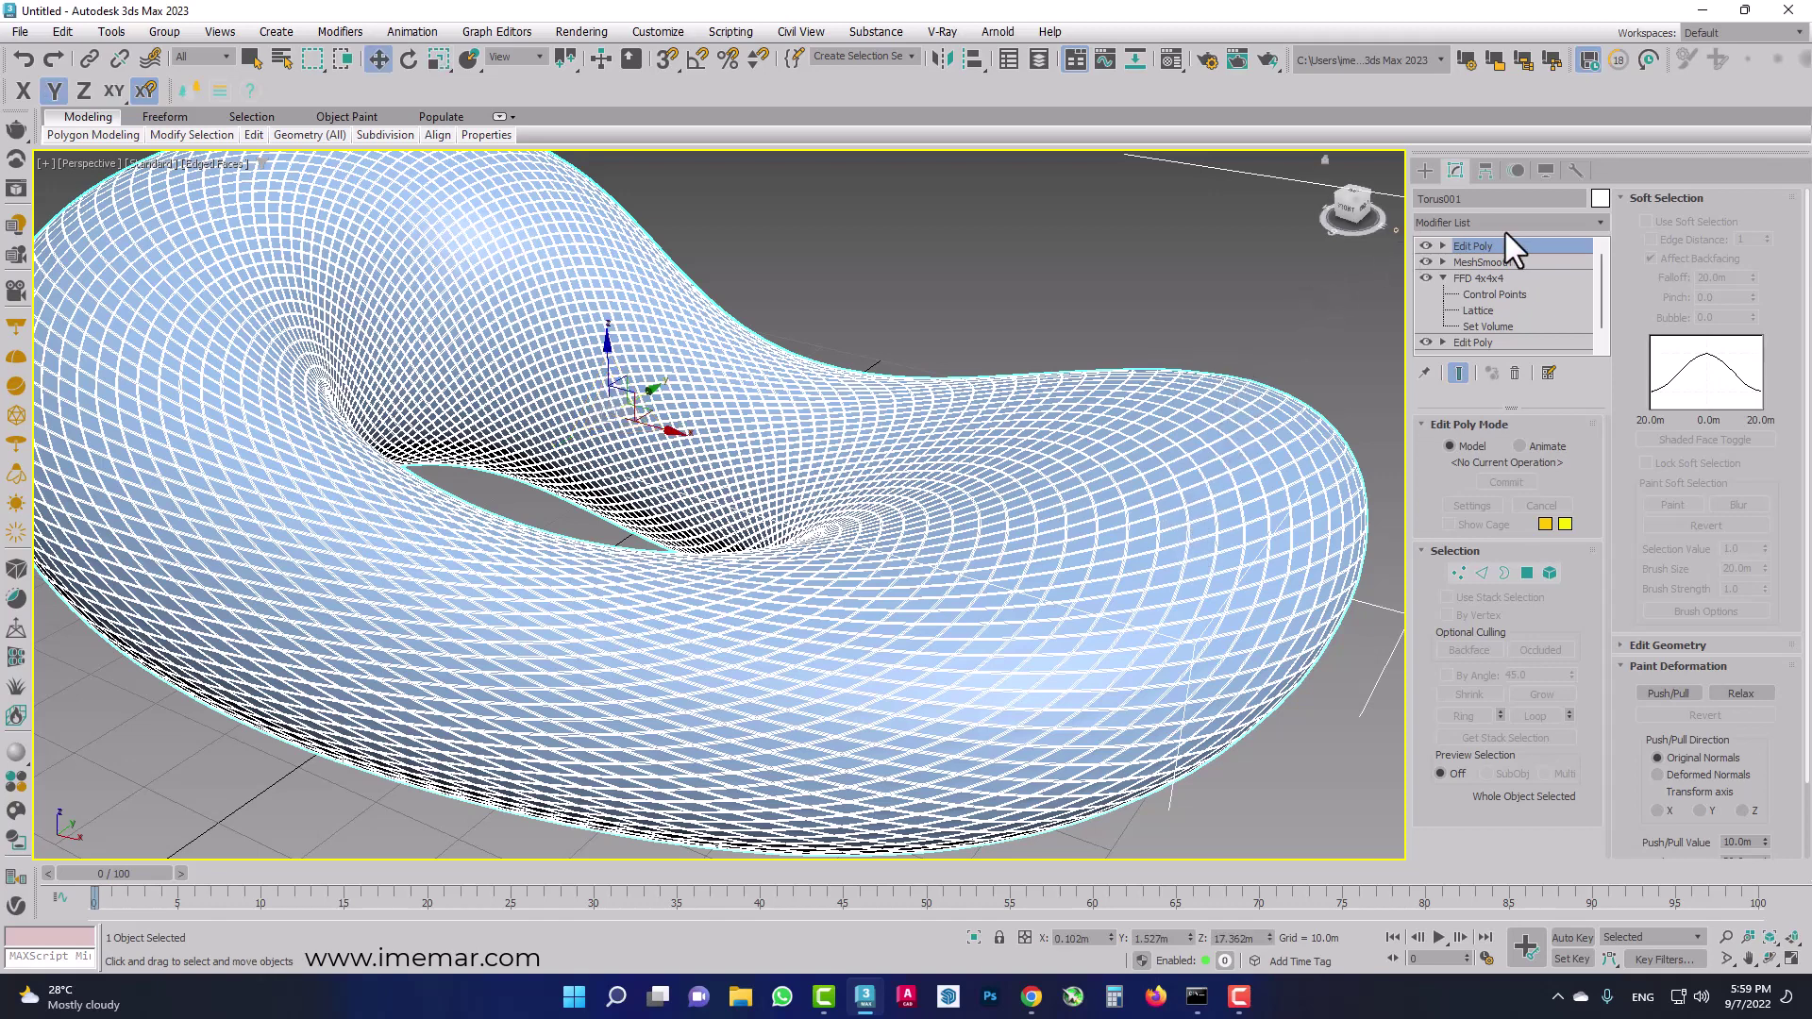
{"action": "left_click", "coordinate": [1510, 222]}
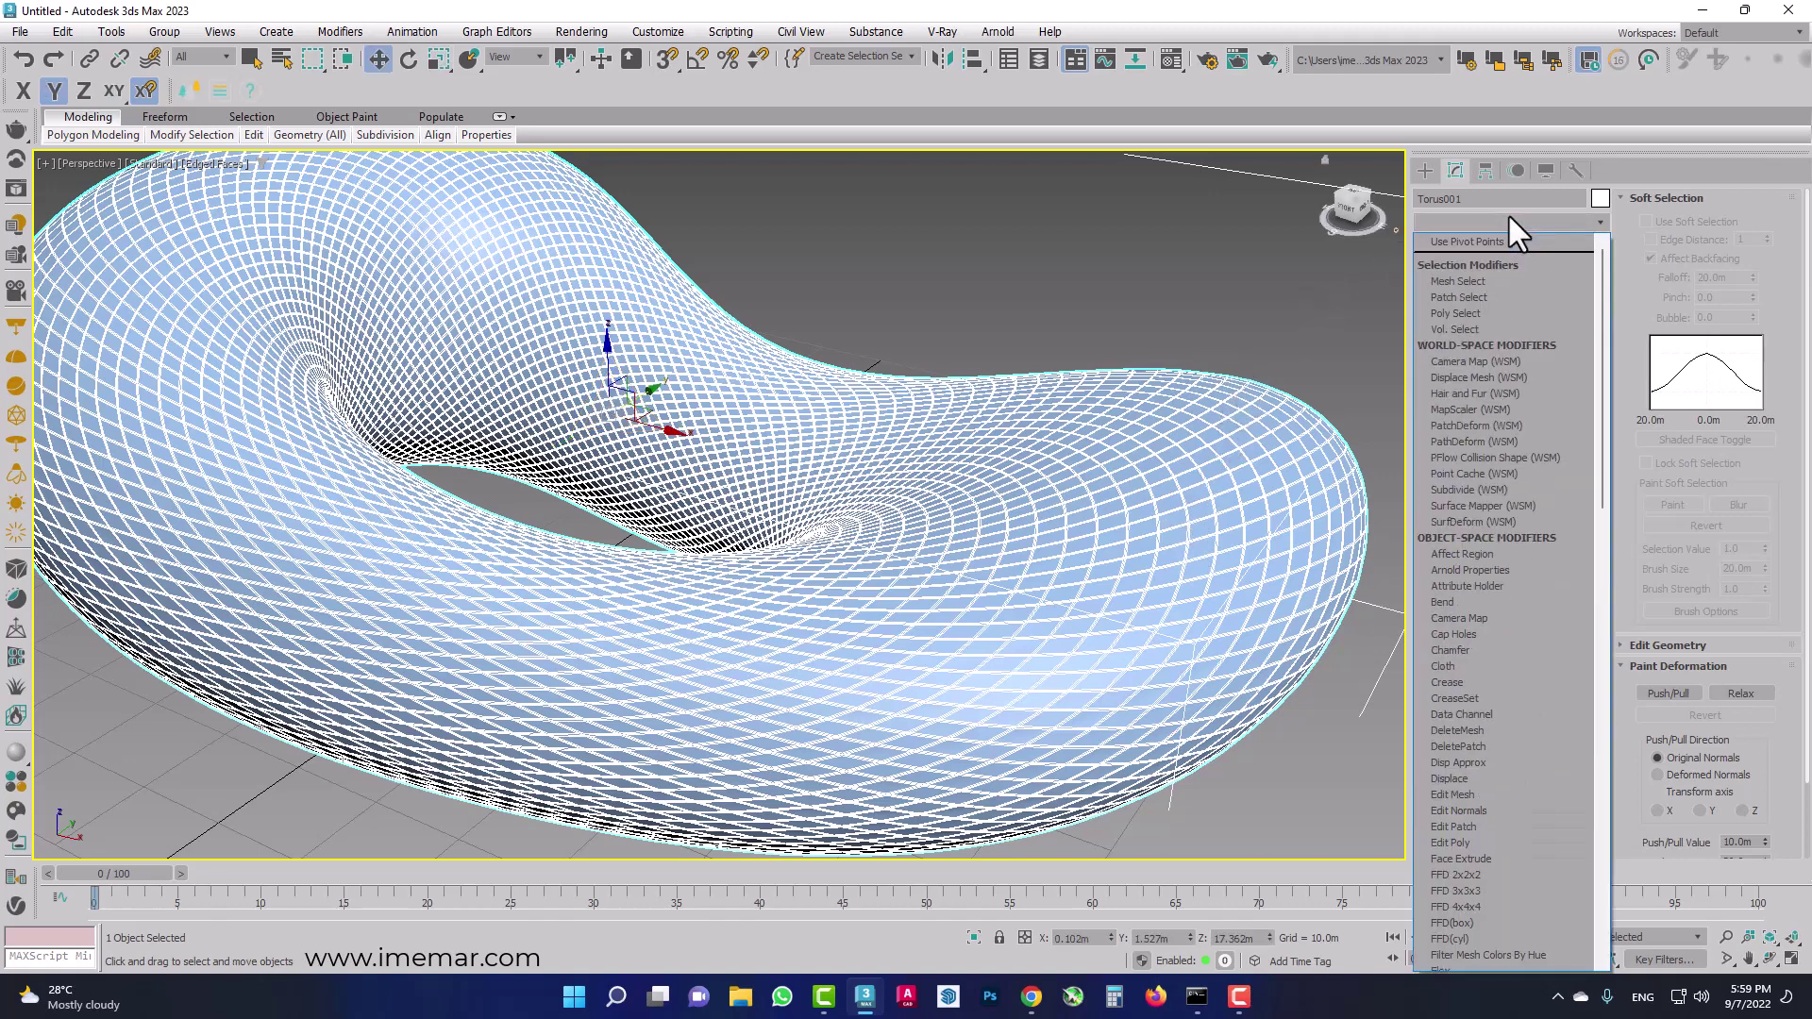
{"action": "type", "text": "mo"}
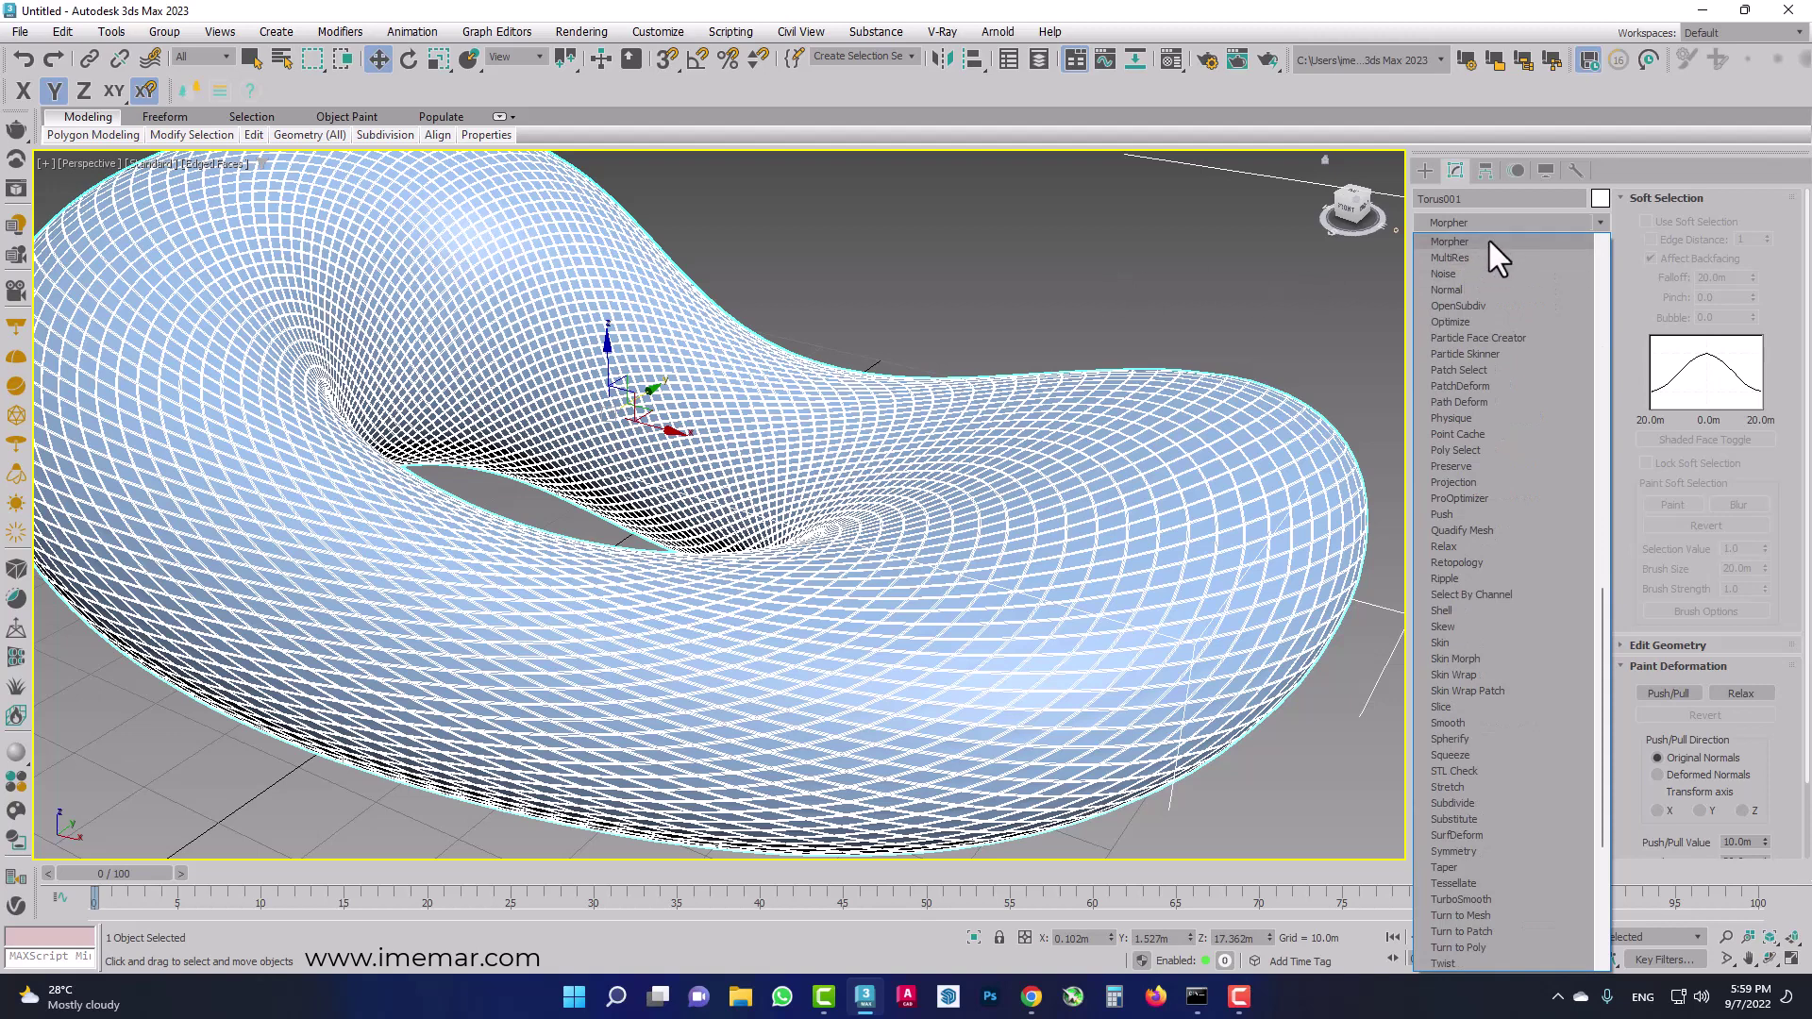
{"action": "left_click", "coordinate": [1490, 243]}
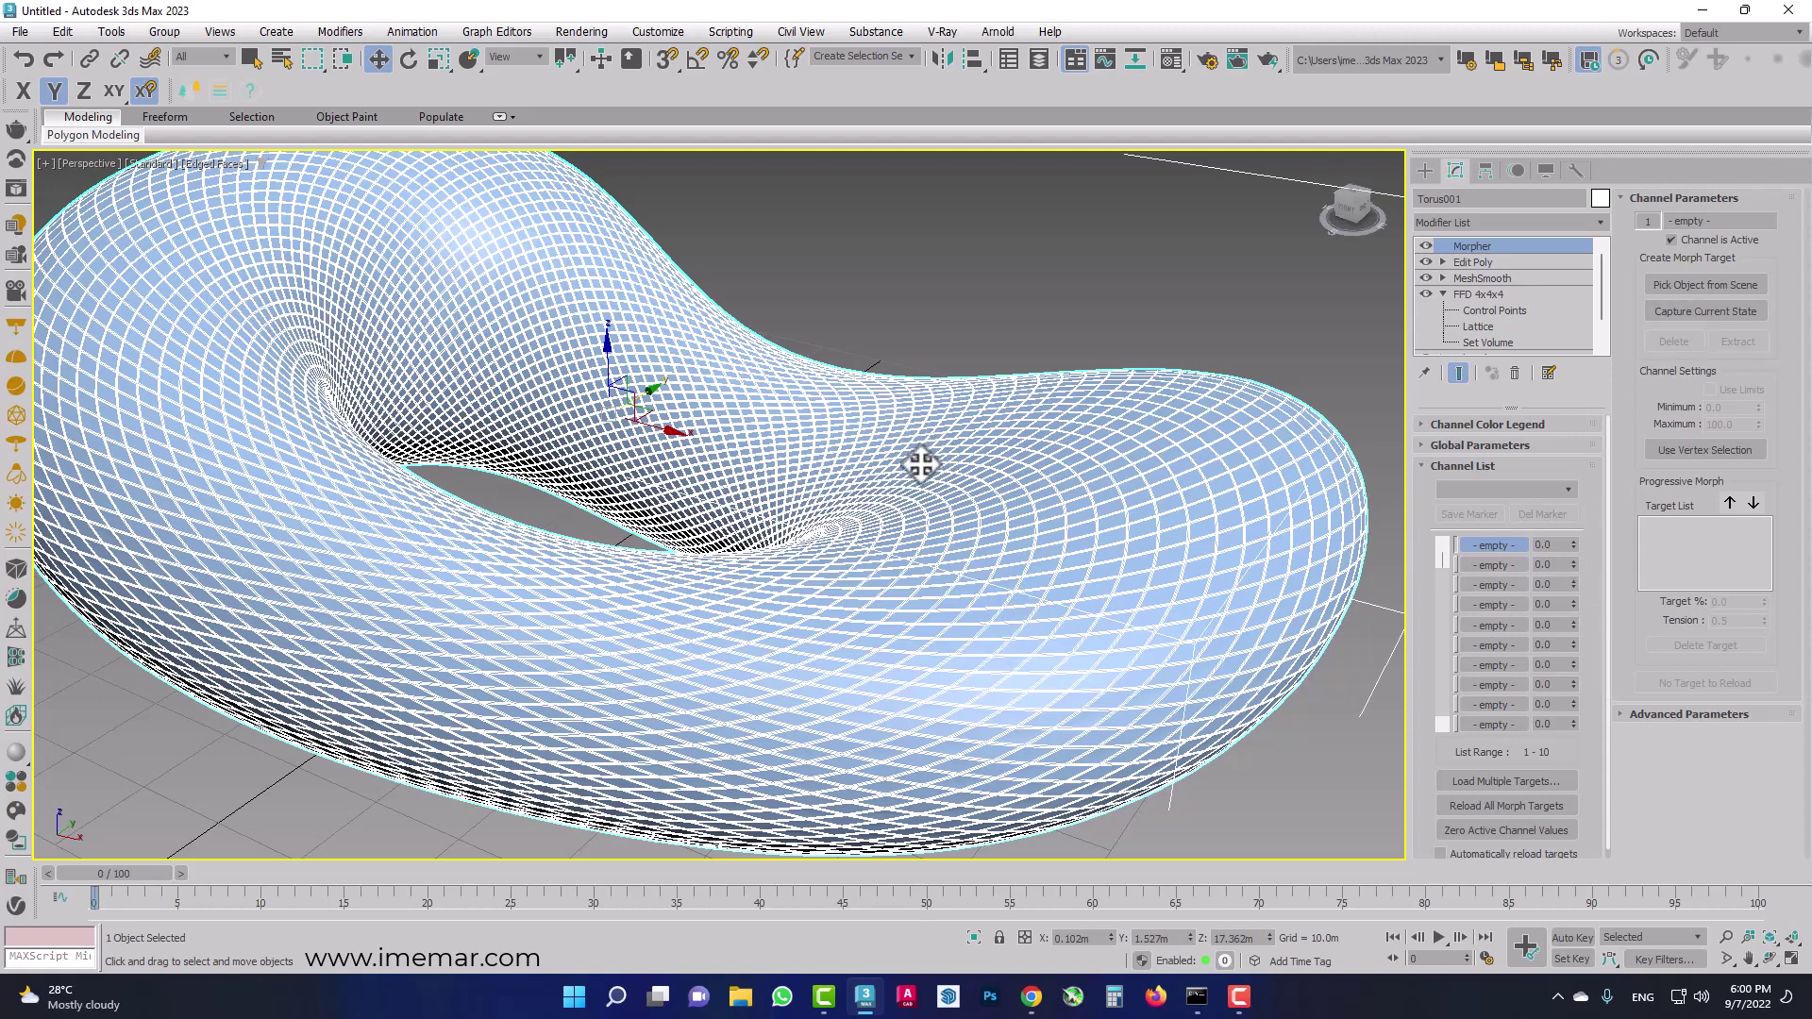
{"action": "left_click", "coordinate": [1730, 313]}
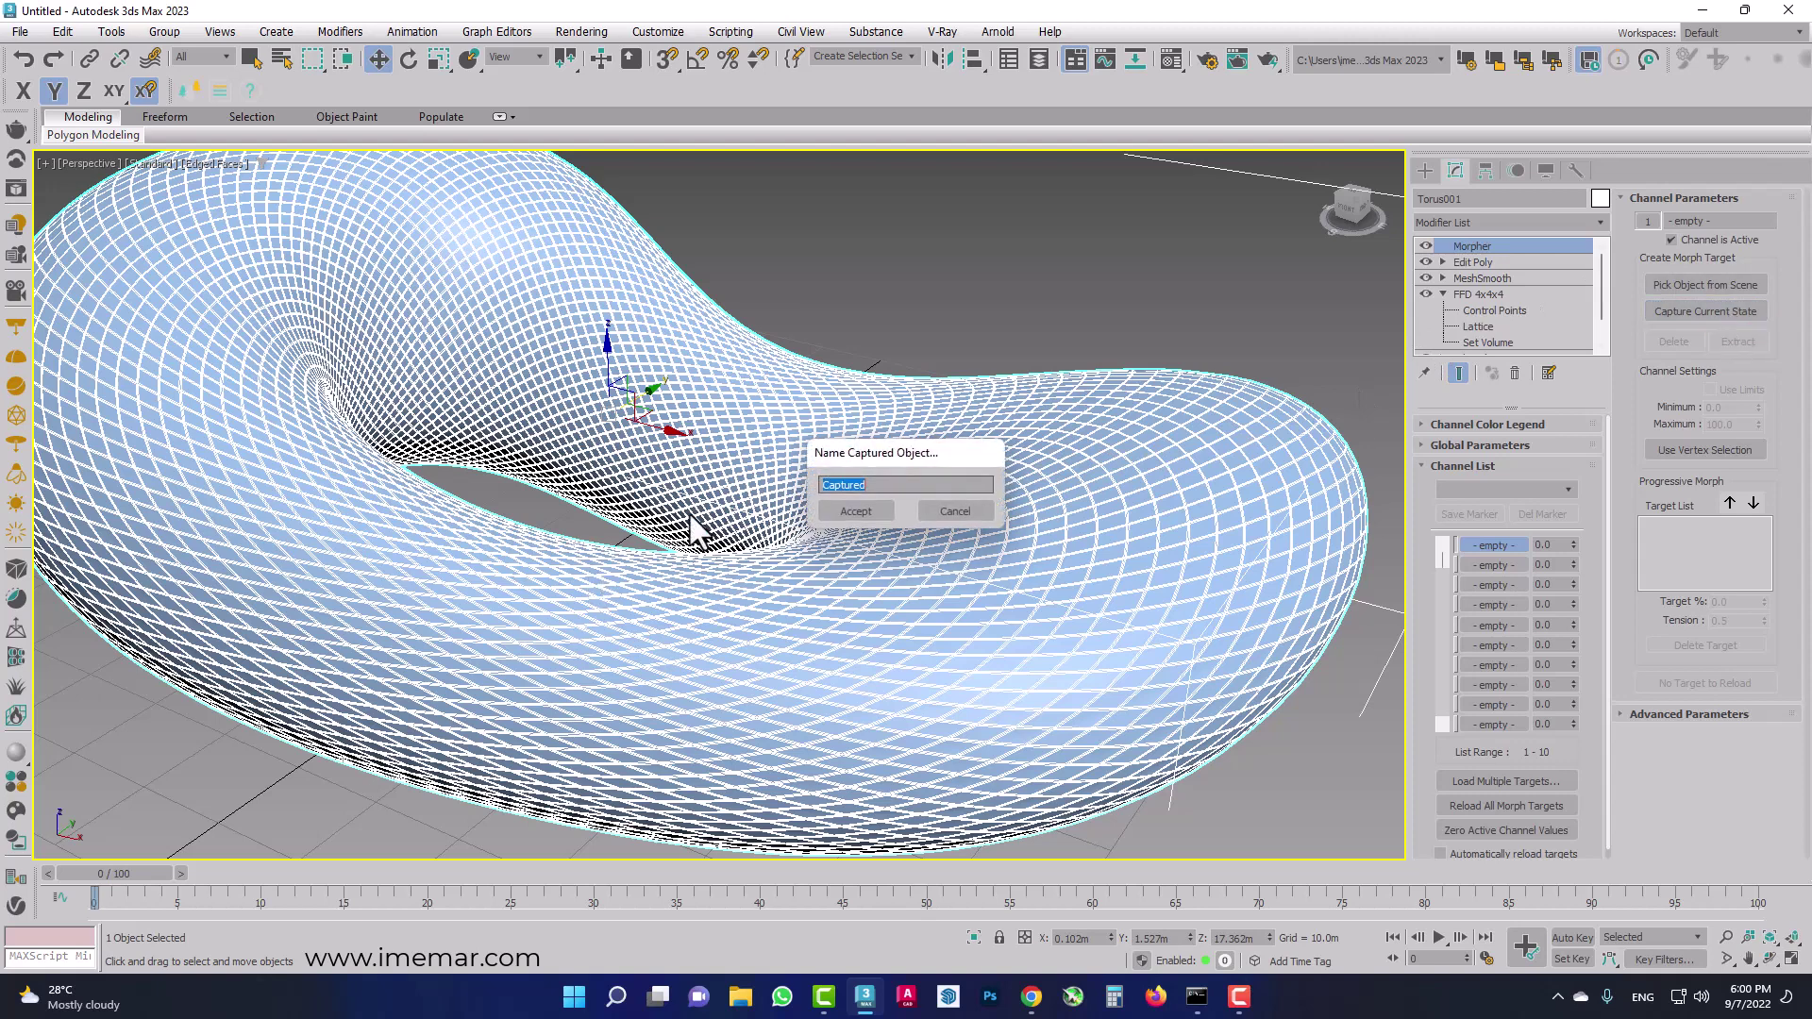
{"action": "type", "text": "s"}
{"action": "left_click", "coordinate": [859, 506]}
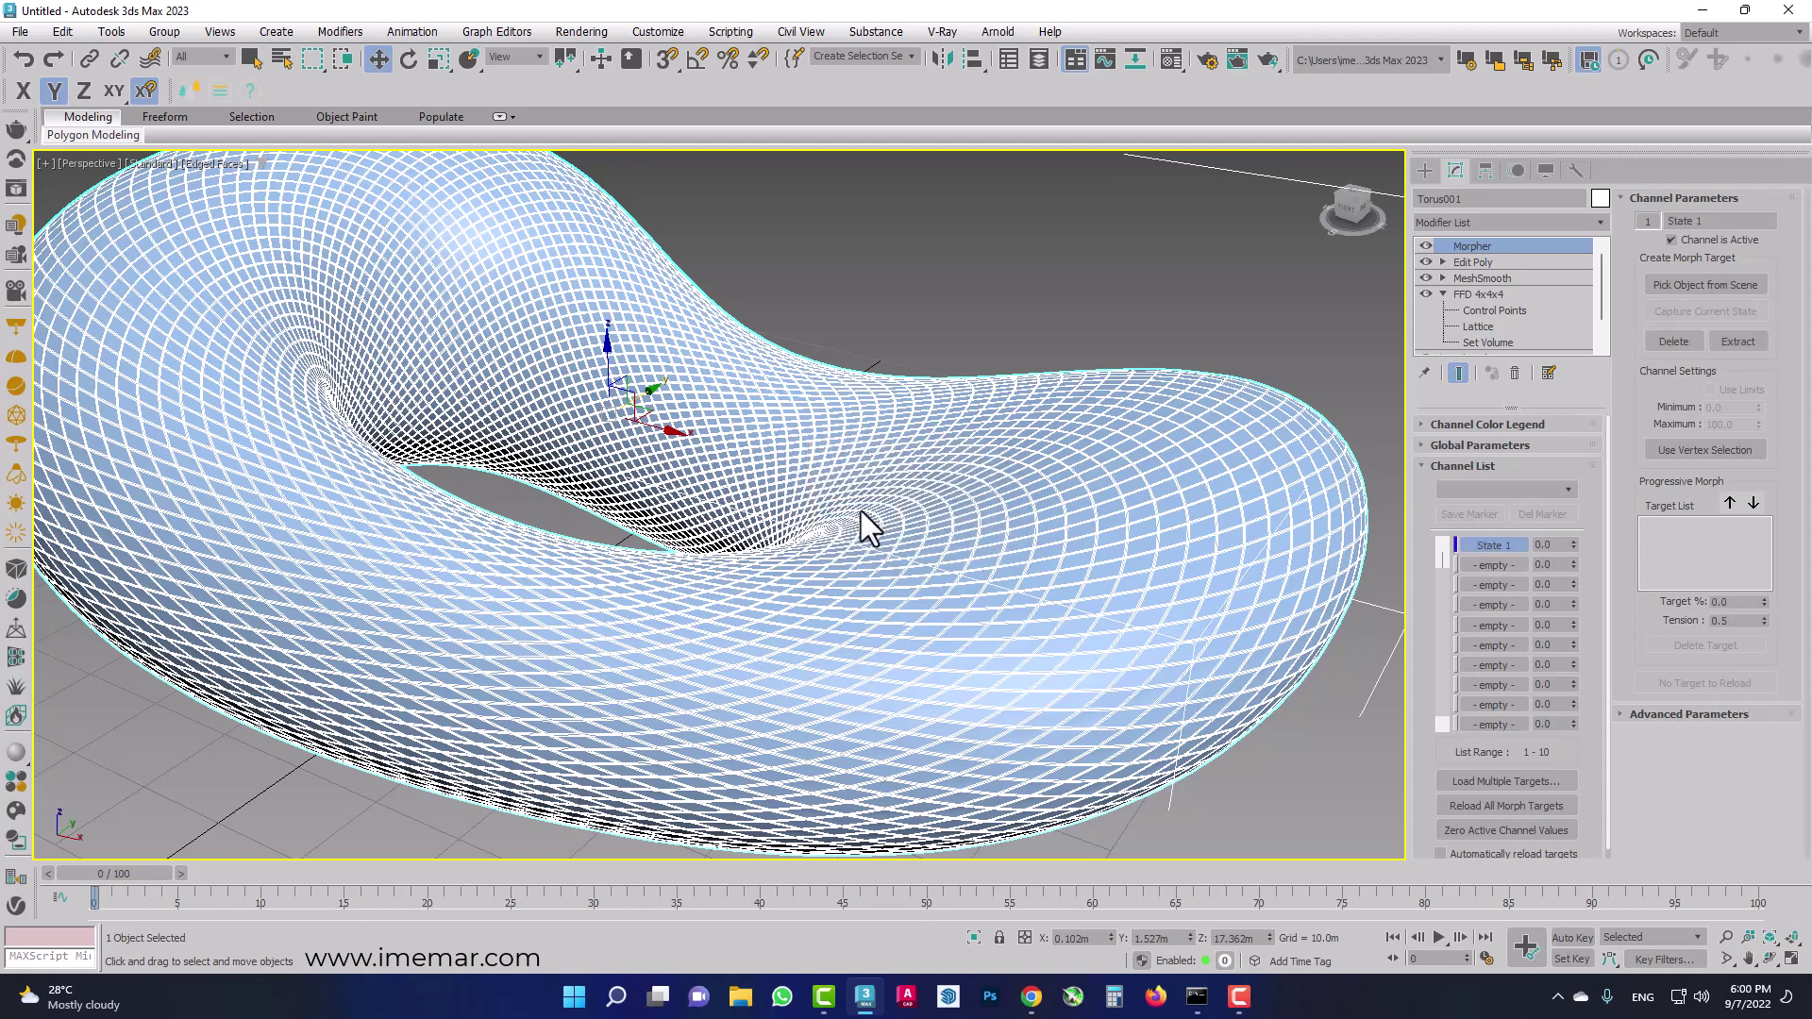
Select all 9600 polygons of the torus in the Edit Poly modifier.
{"action": "left_click", "coordinate": [1499, 262]}
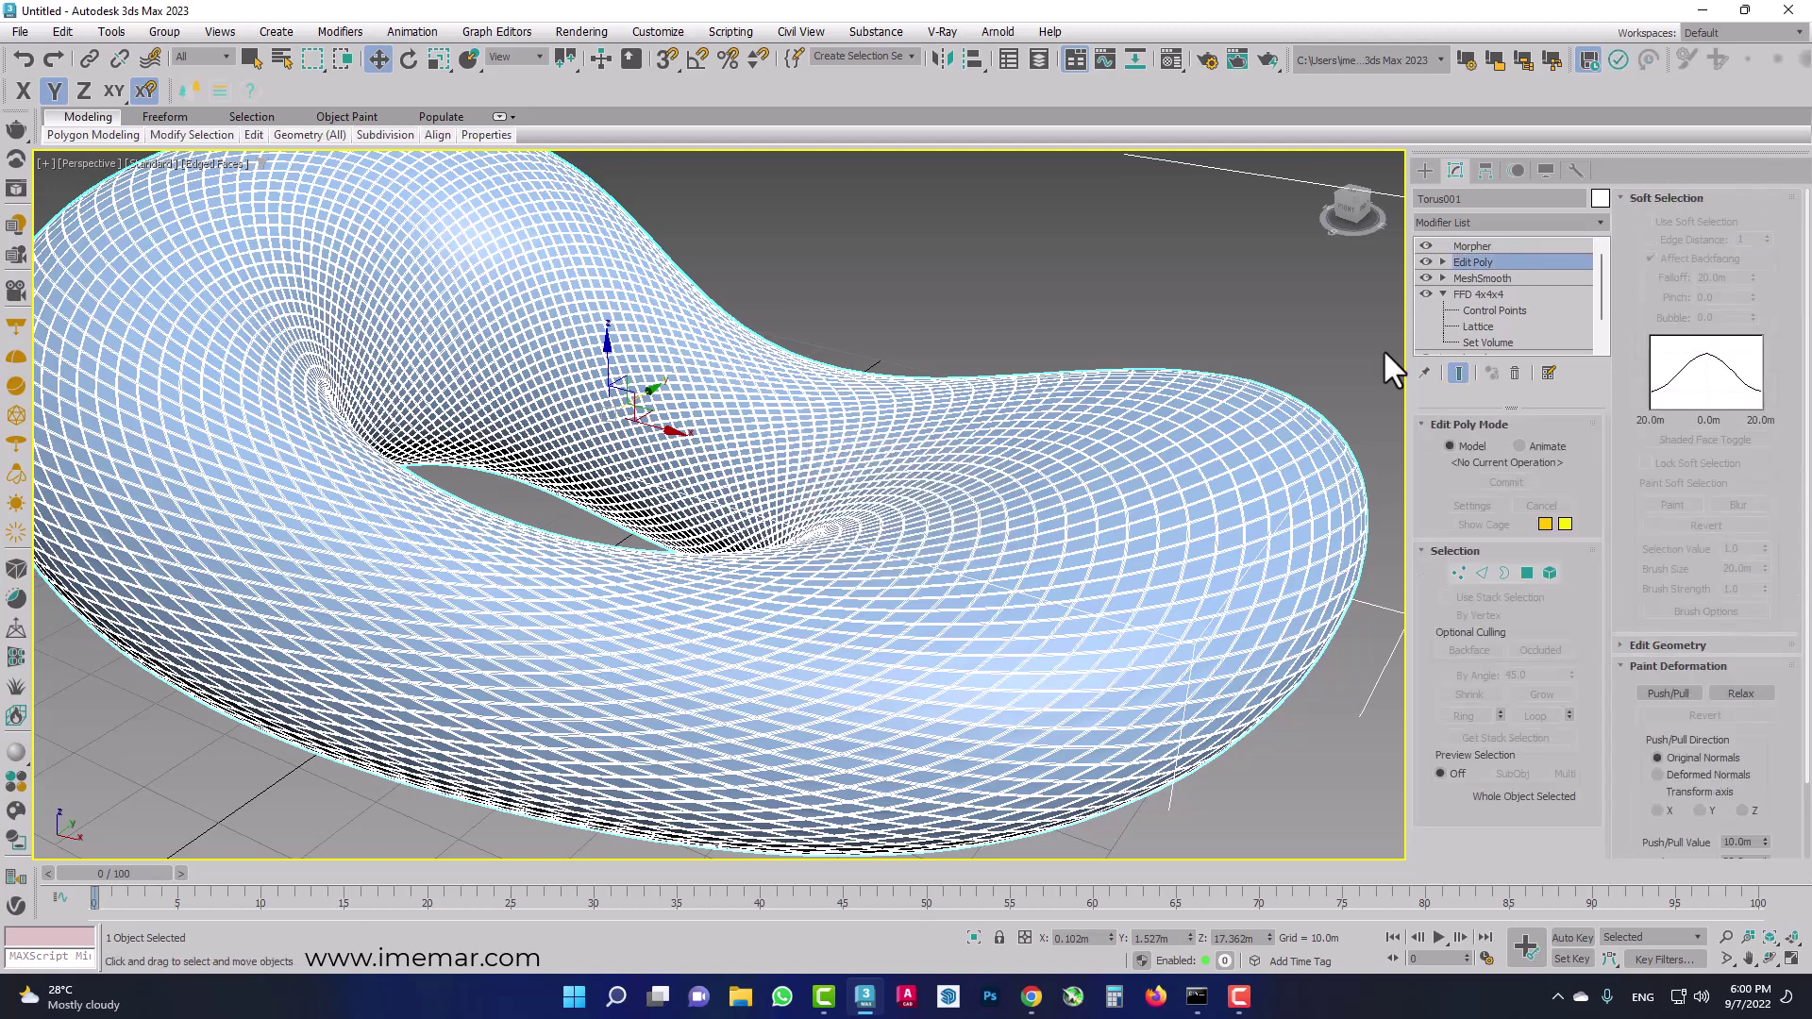
{"action": "key", "text": "4"}
{"action": "key", "text": "ctrl+a"}
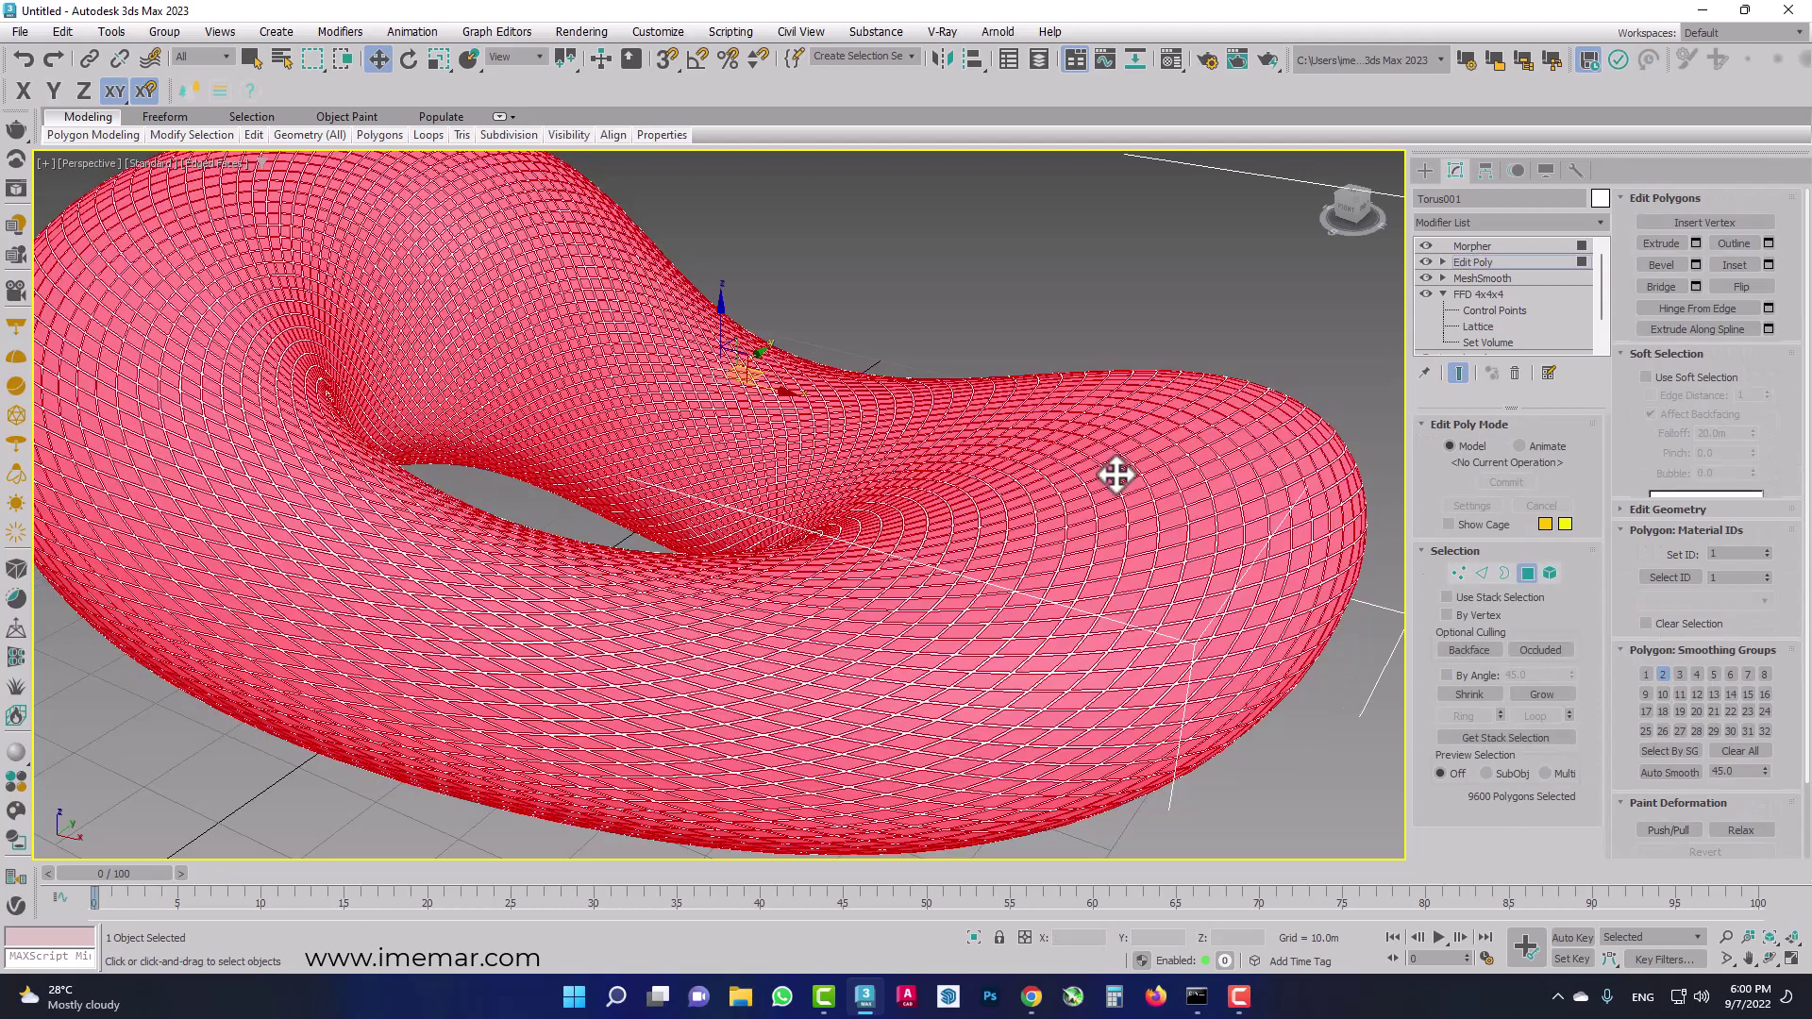
{"action": "left_click", "coordinate": [1003, 496]}
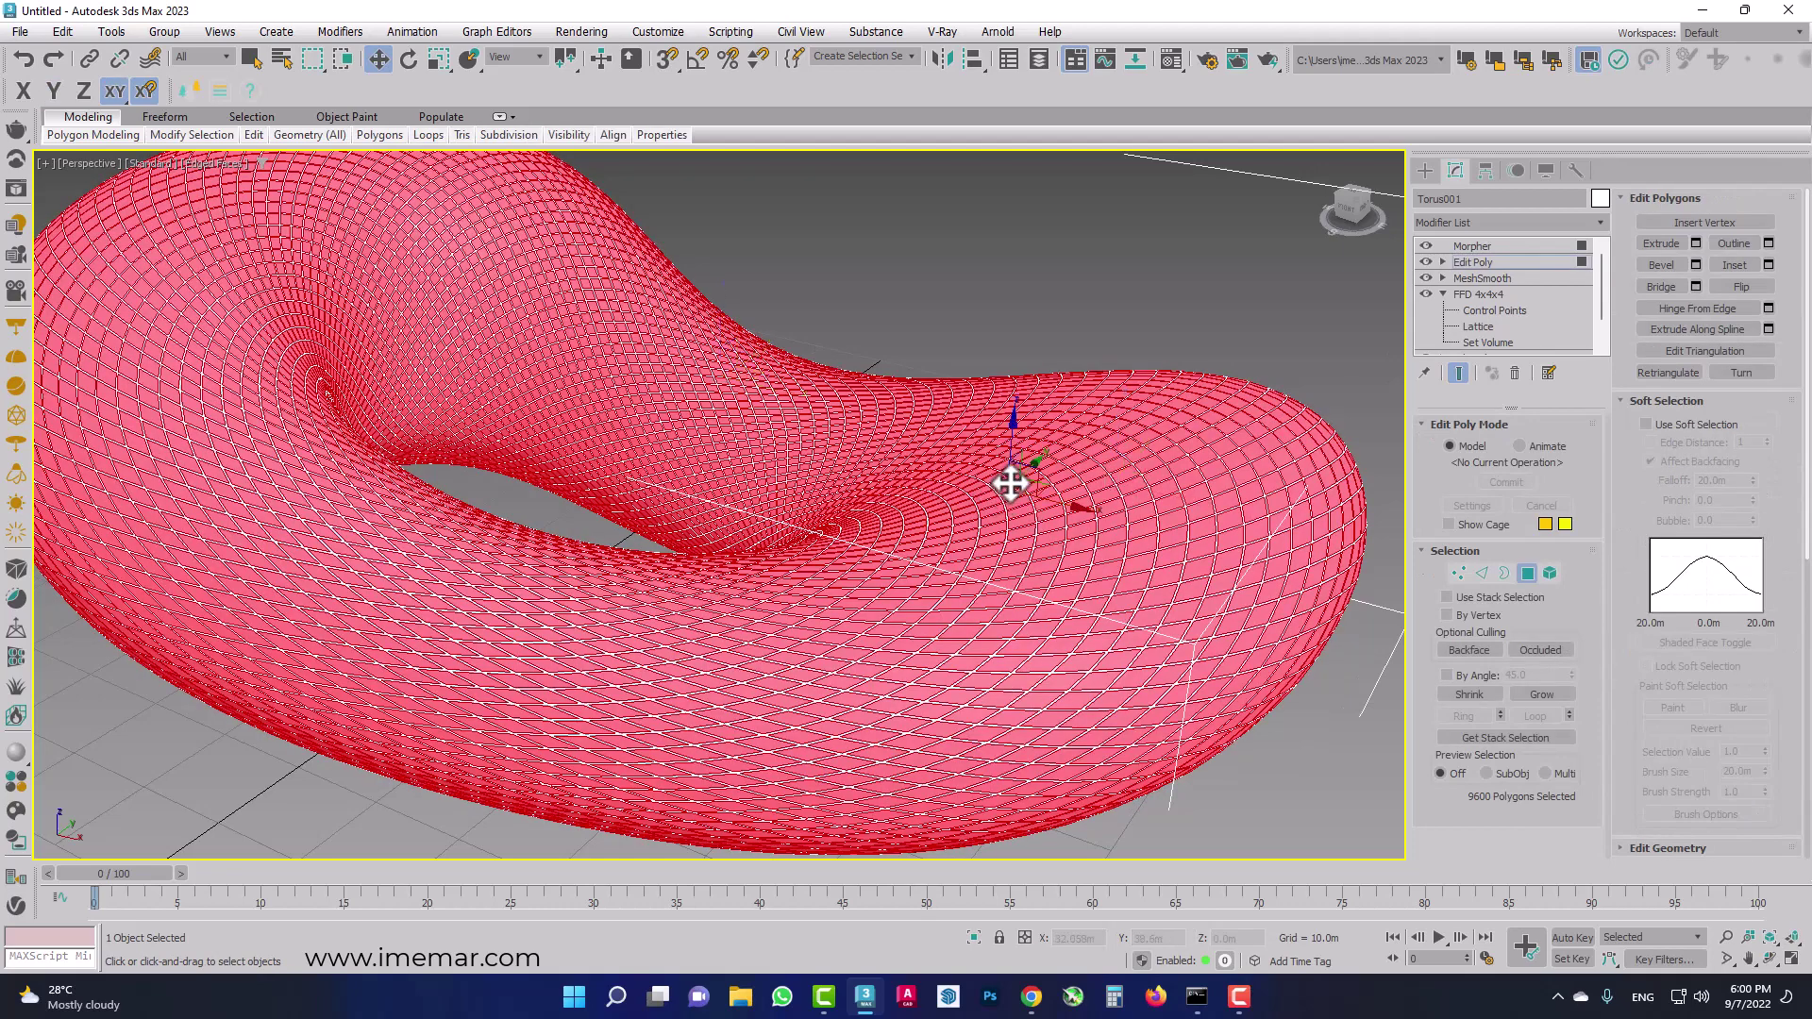
Scale all polygons about their own pivot centres to about 6%, then deselect them.
{"action": "left_click", "coordinate": [446, 60]}
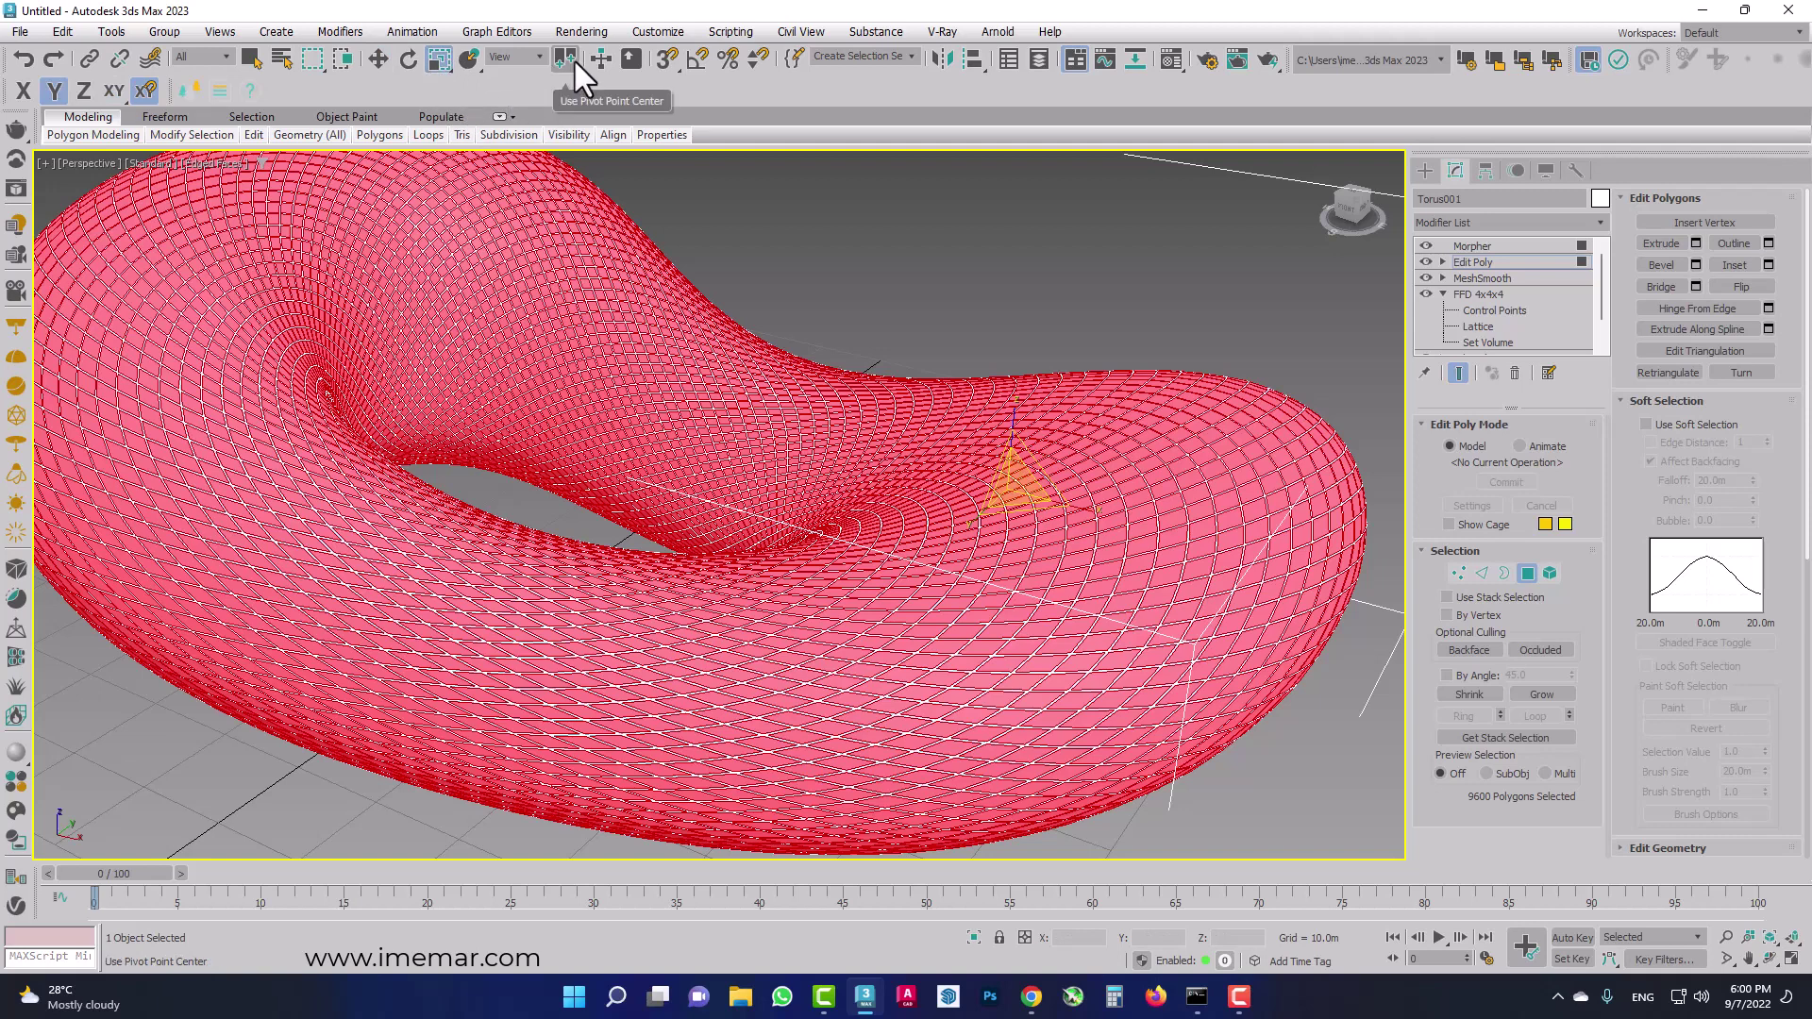
{"action": "left_click", "coordinate": [1017, 484]}
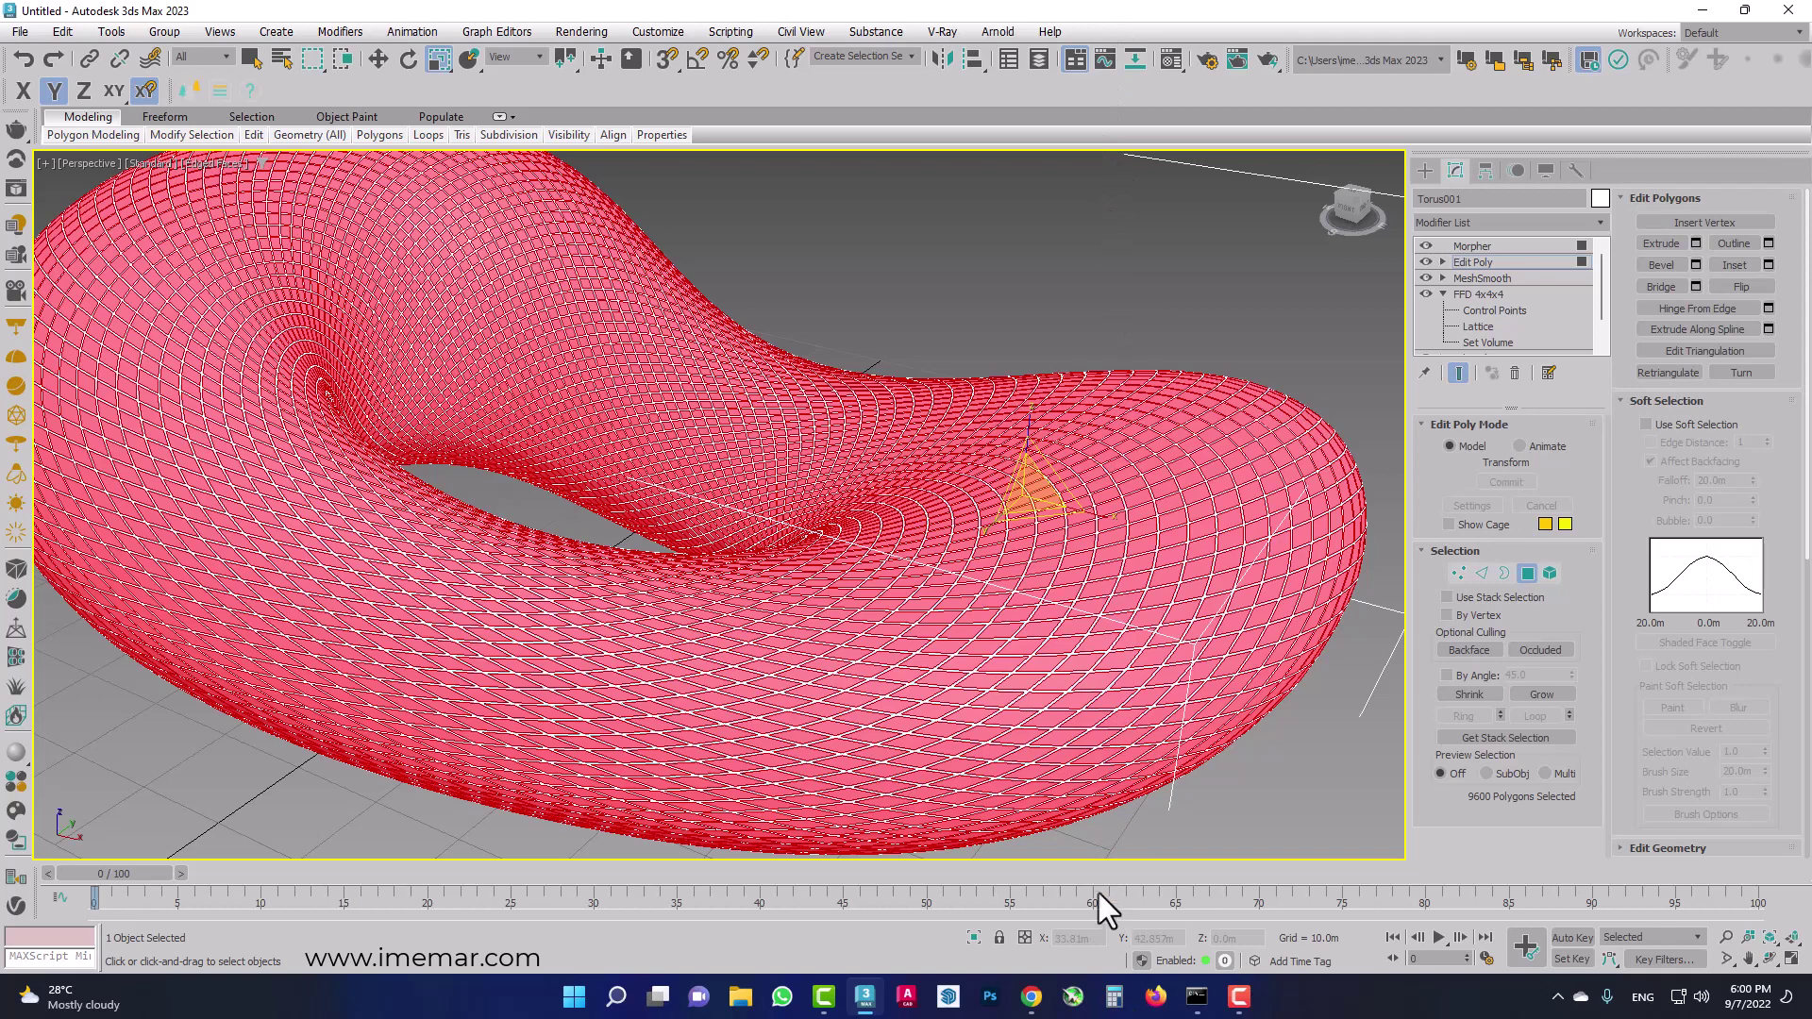
{"action": "key", "text": "F2"}
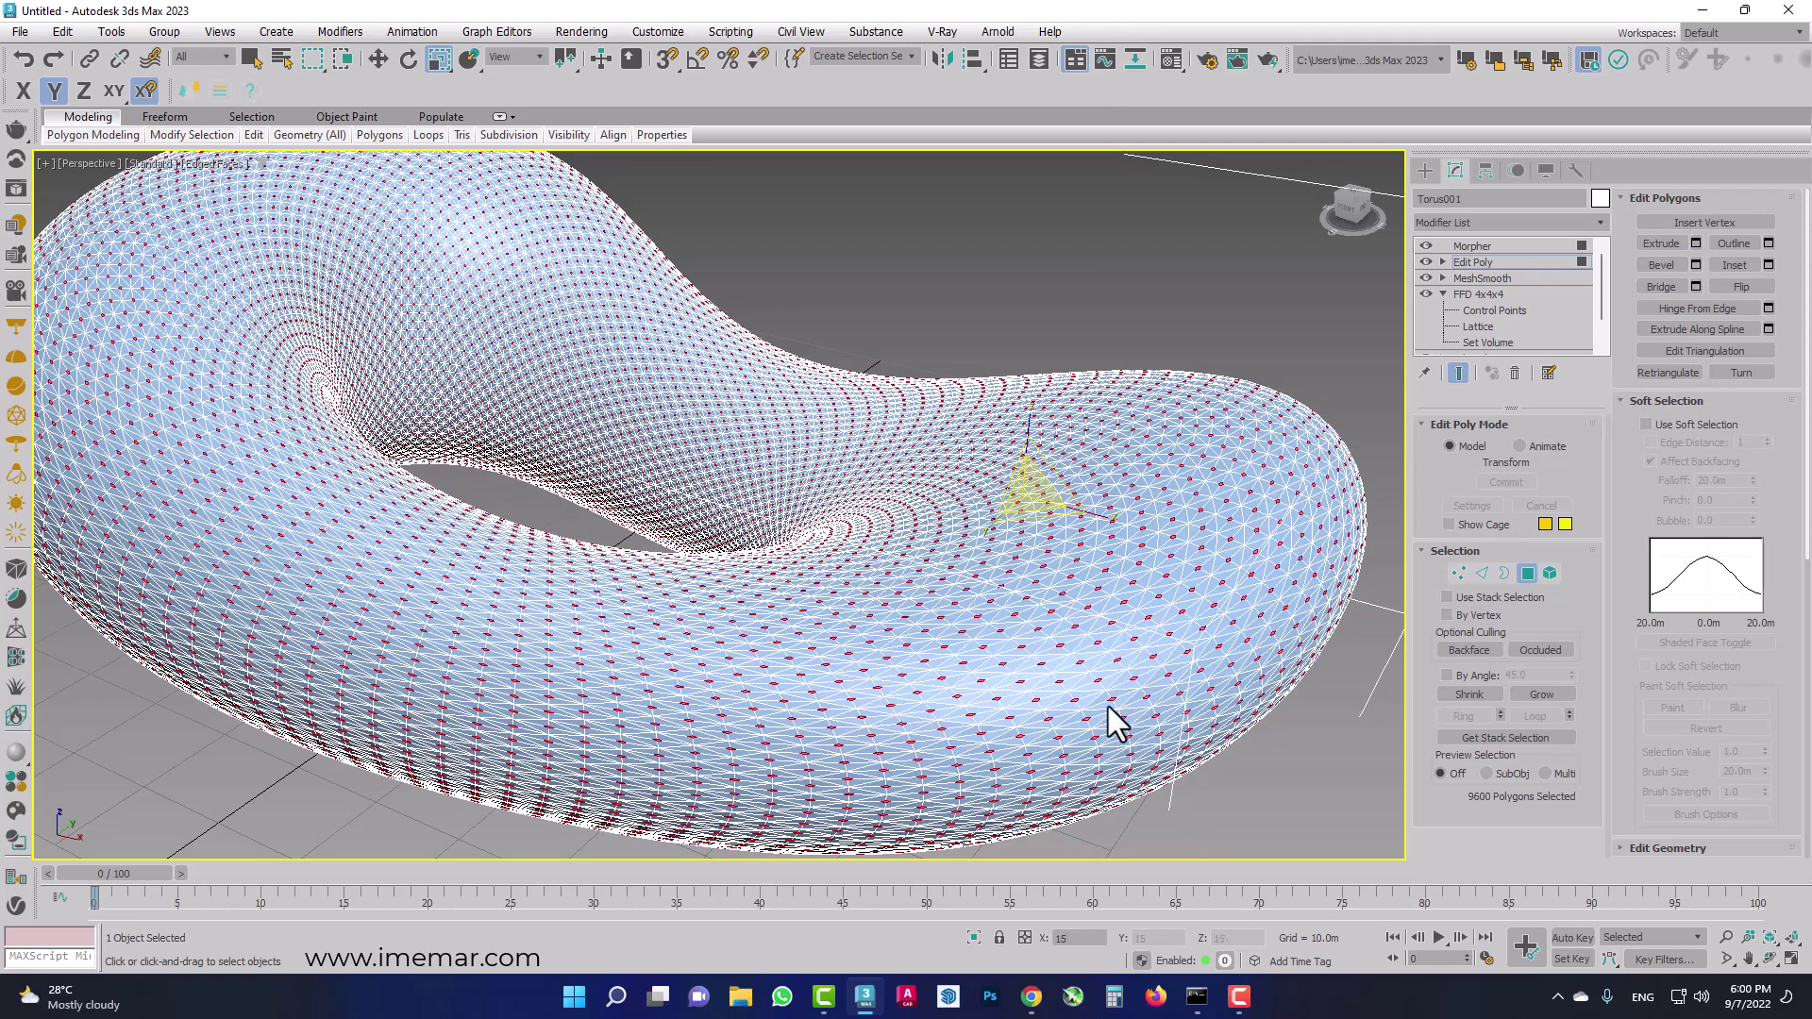
{"action": "left_click_drag", "start_coordinate": [1092, 586], "coordinate": [1084, 571]}
{"action": "left_click", "coordinate": [1137, 375]}
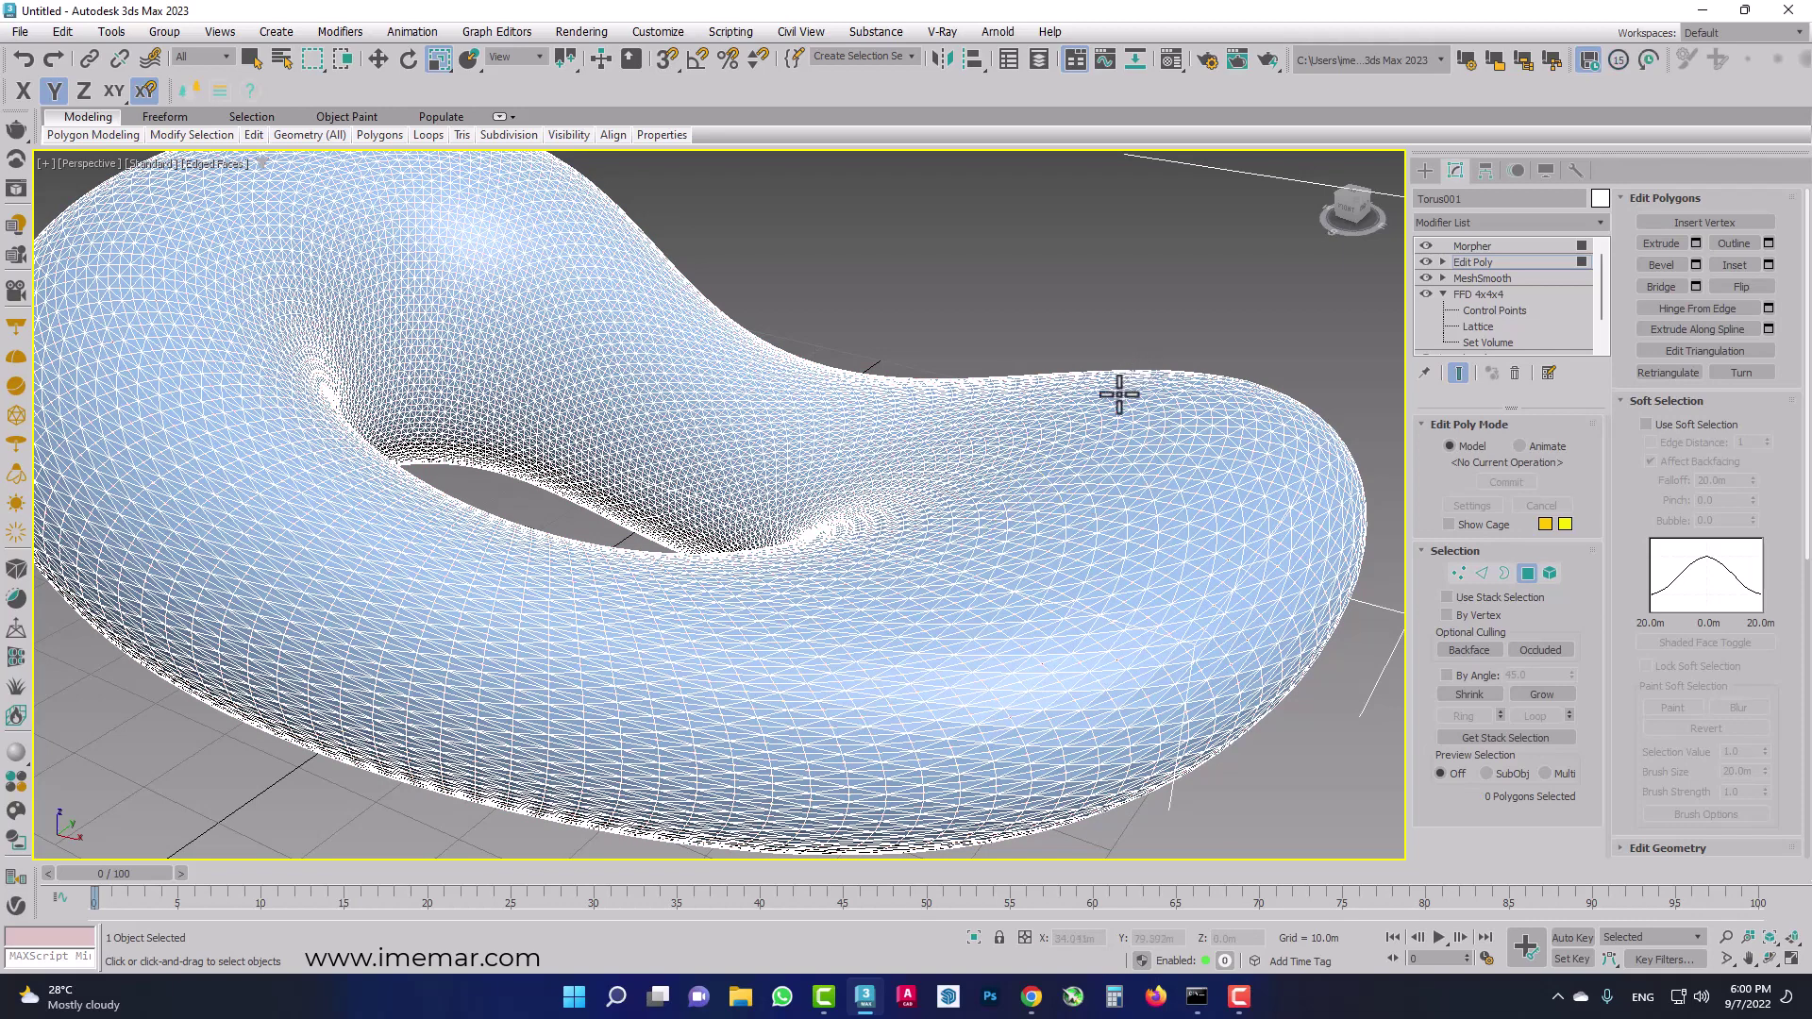
Capture the shrunken-polygon shape into Morpher channel 2 as State 2.
{"action": "left_click", "coordinate": [1497, 245]}
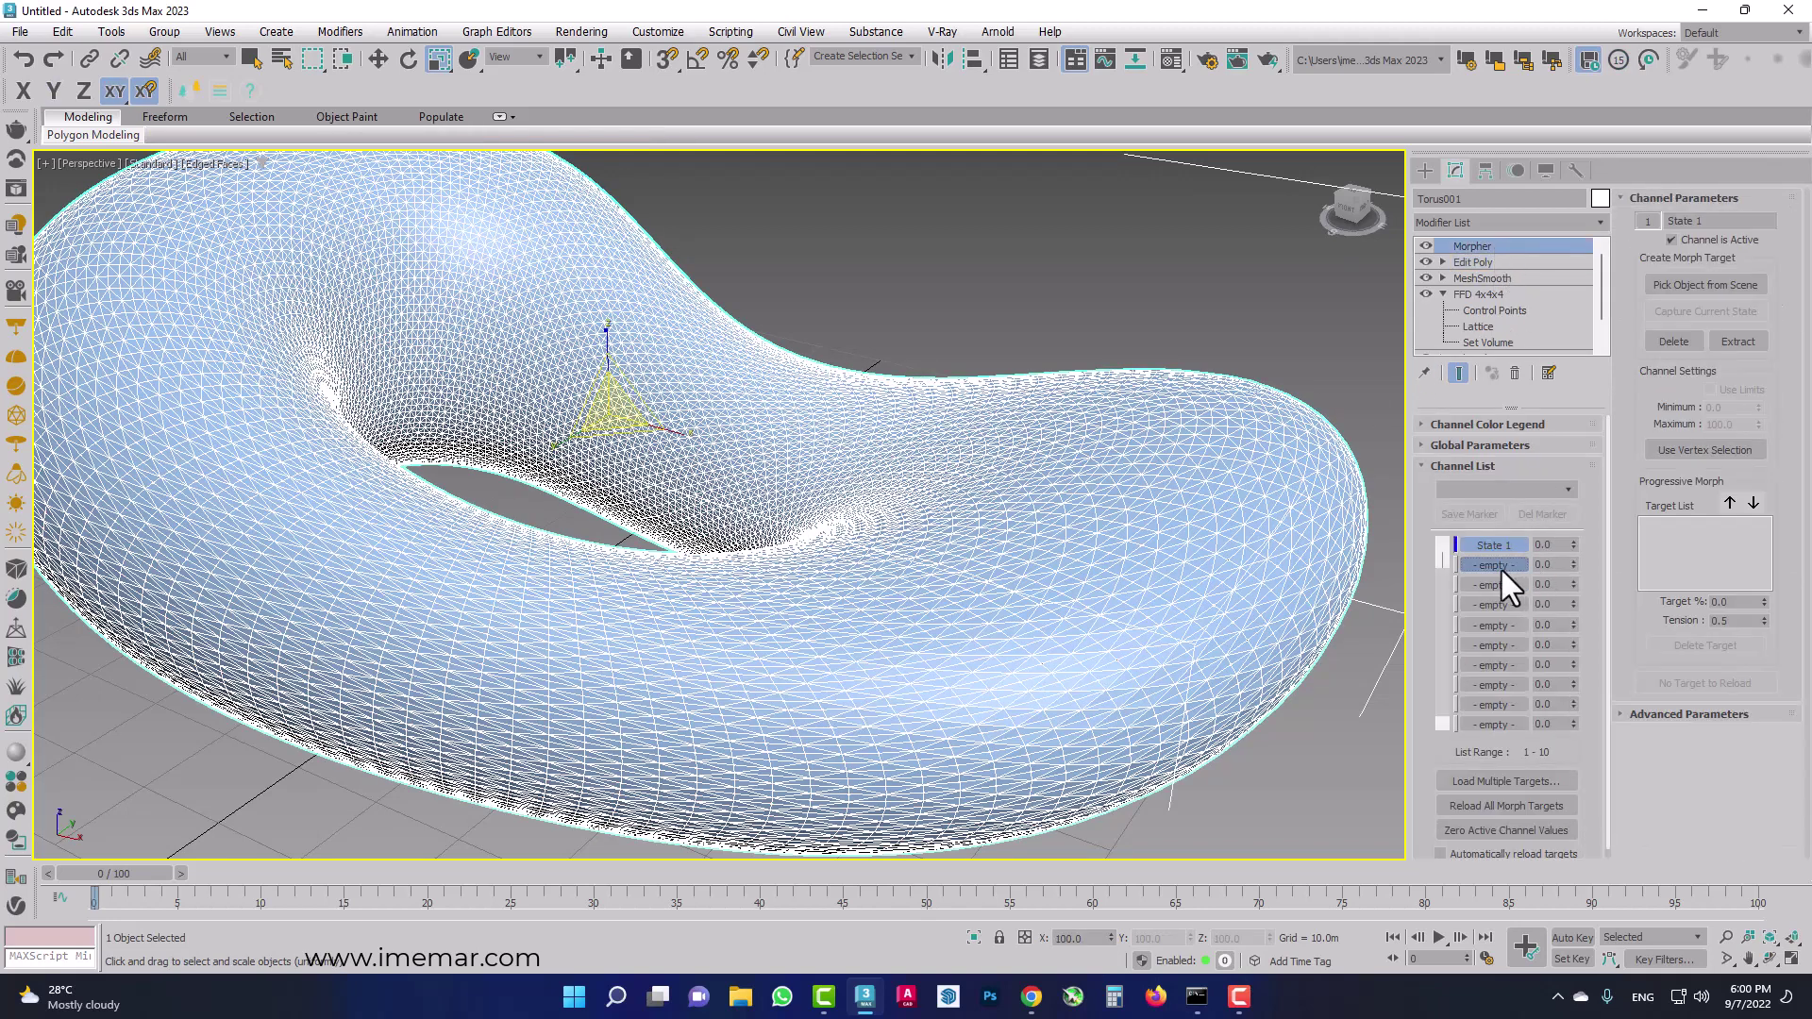
{"action": "left_click", "coordinate": [1501, 566]}
{"action": "left_click", "coordinate": [1675, 309]}
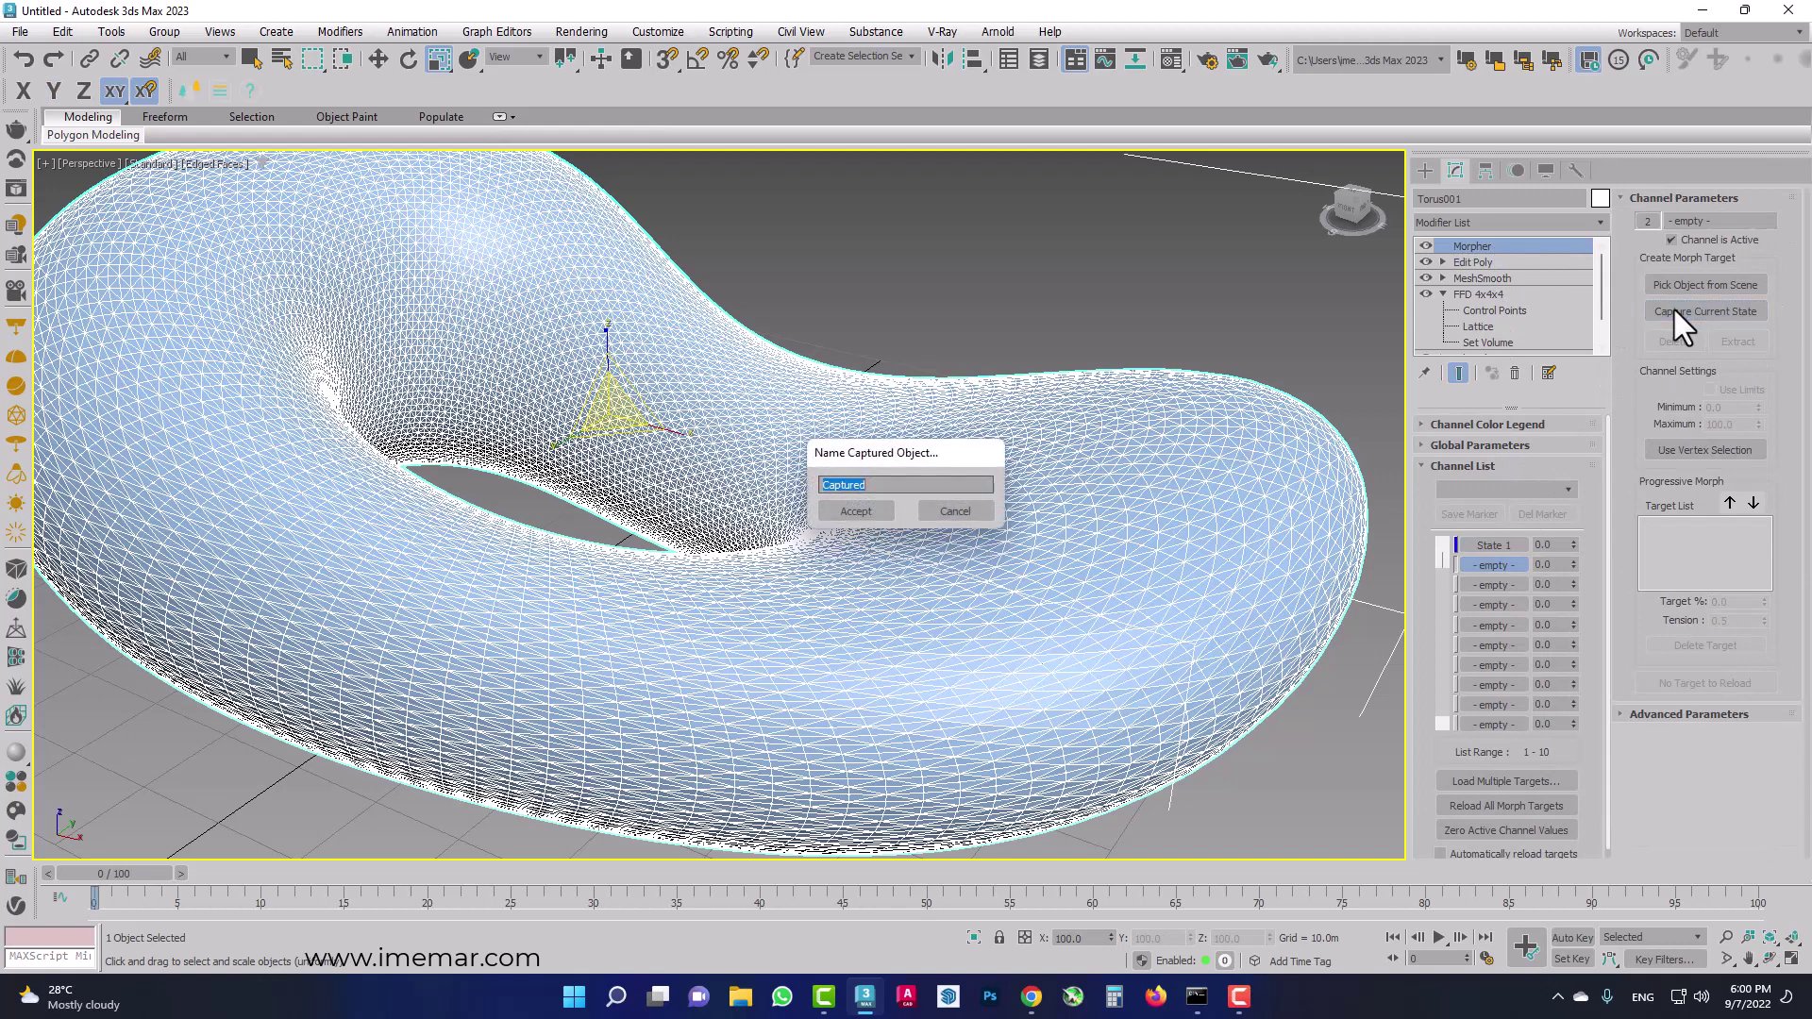
{"action": "type", "text": "State 2"}
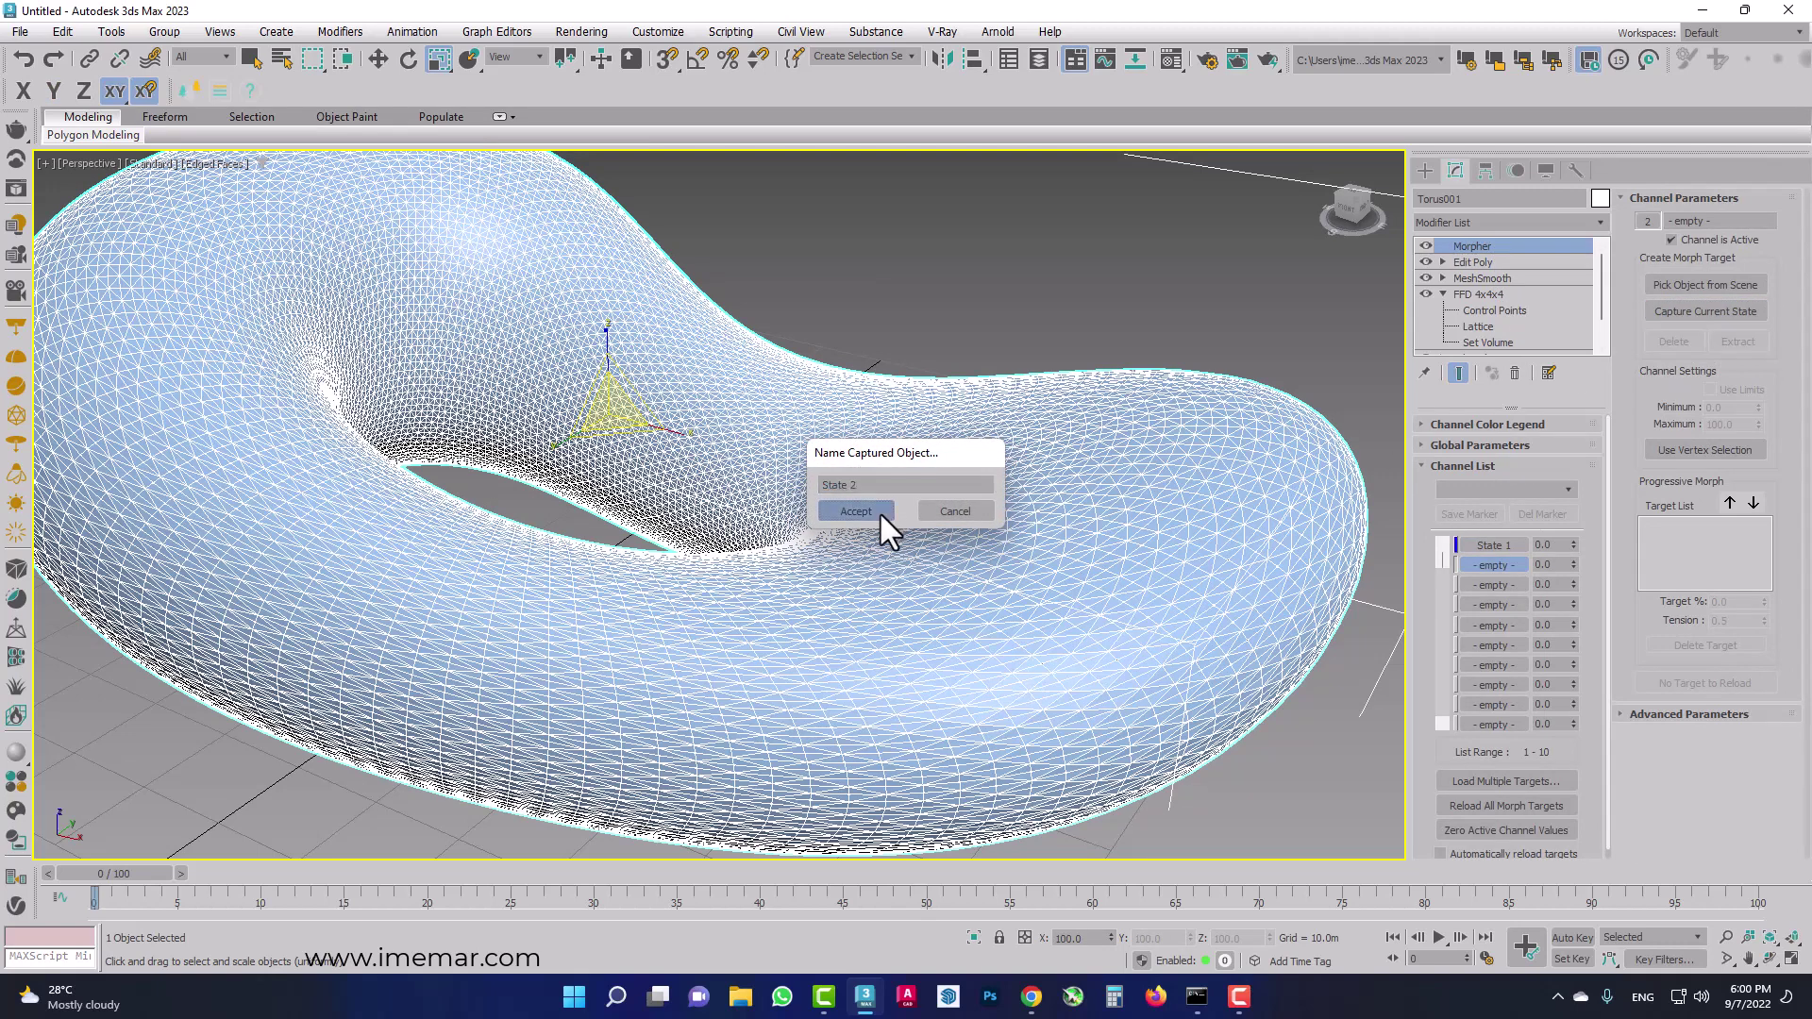
{"action": "left_click", "coordinate": [880, 511]}
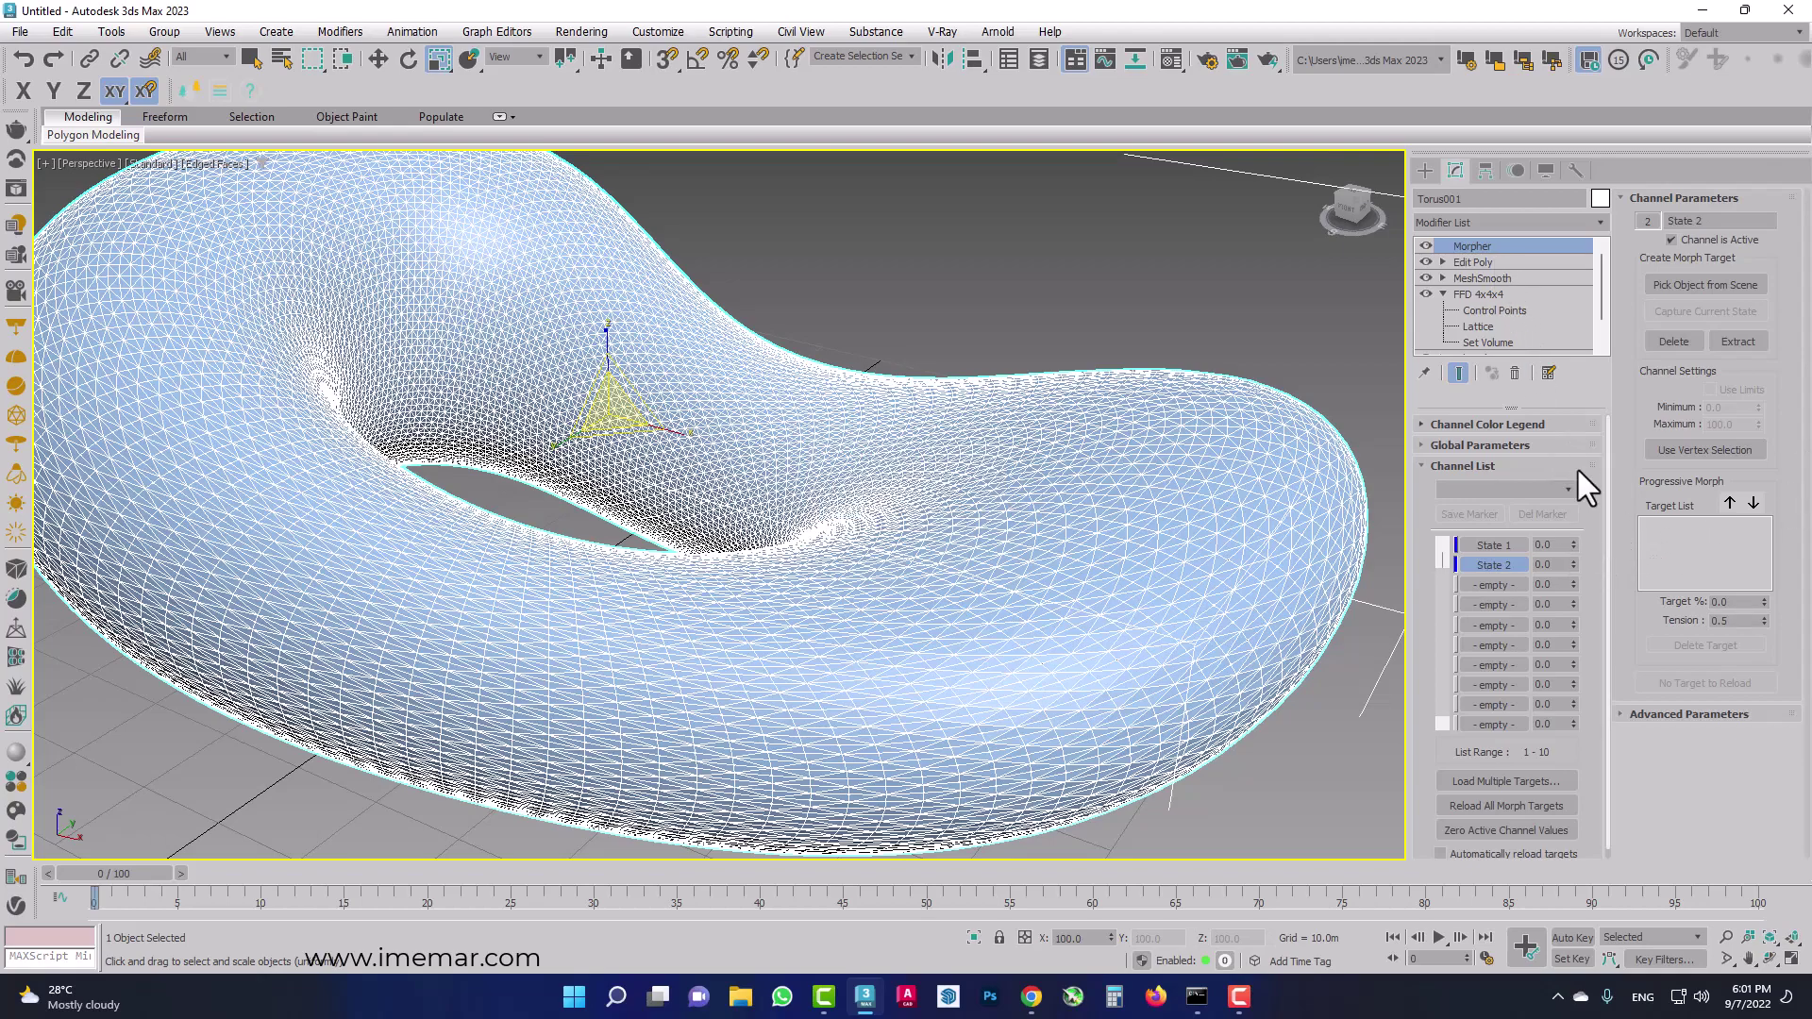
Use Default Shading and set the State 1 morph amount to 20.
{"action": "left_click_drag", "start_coordinate": [1574, 546], "coordinate": [1576, 451]}
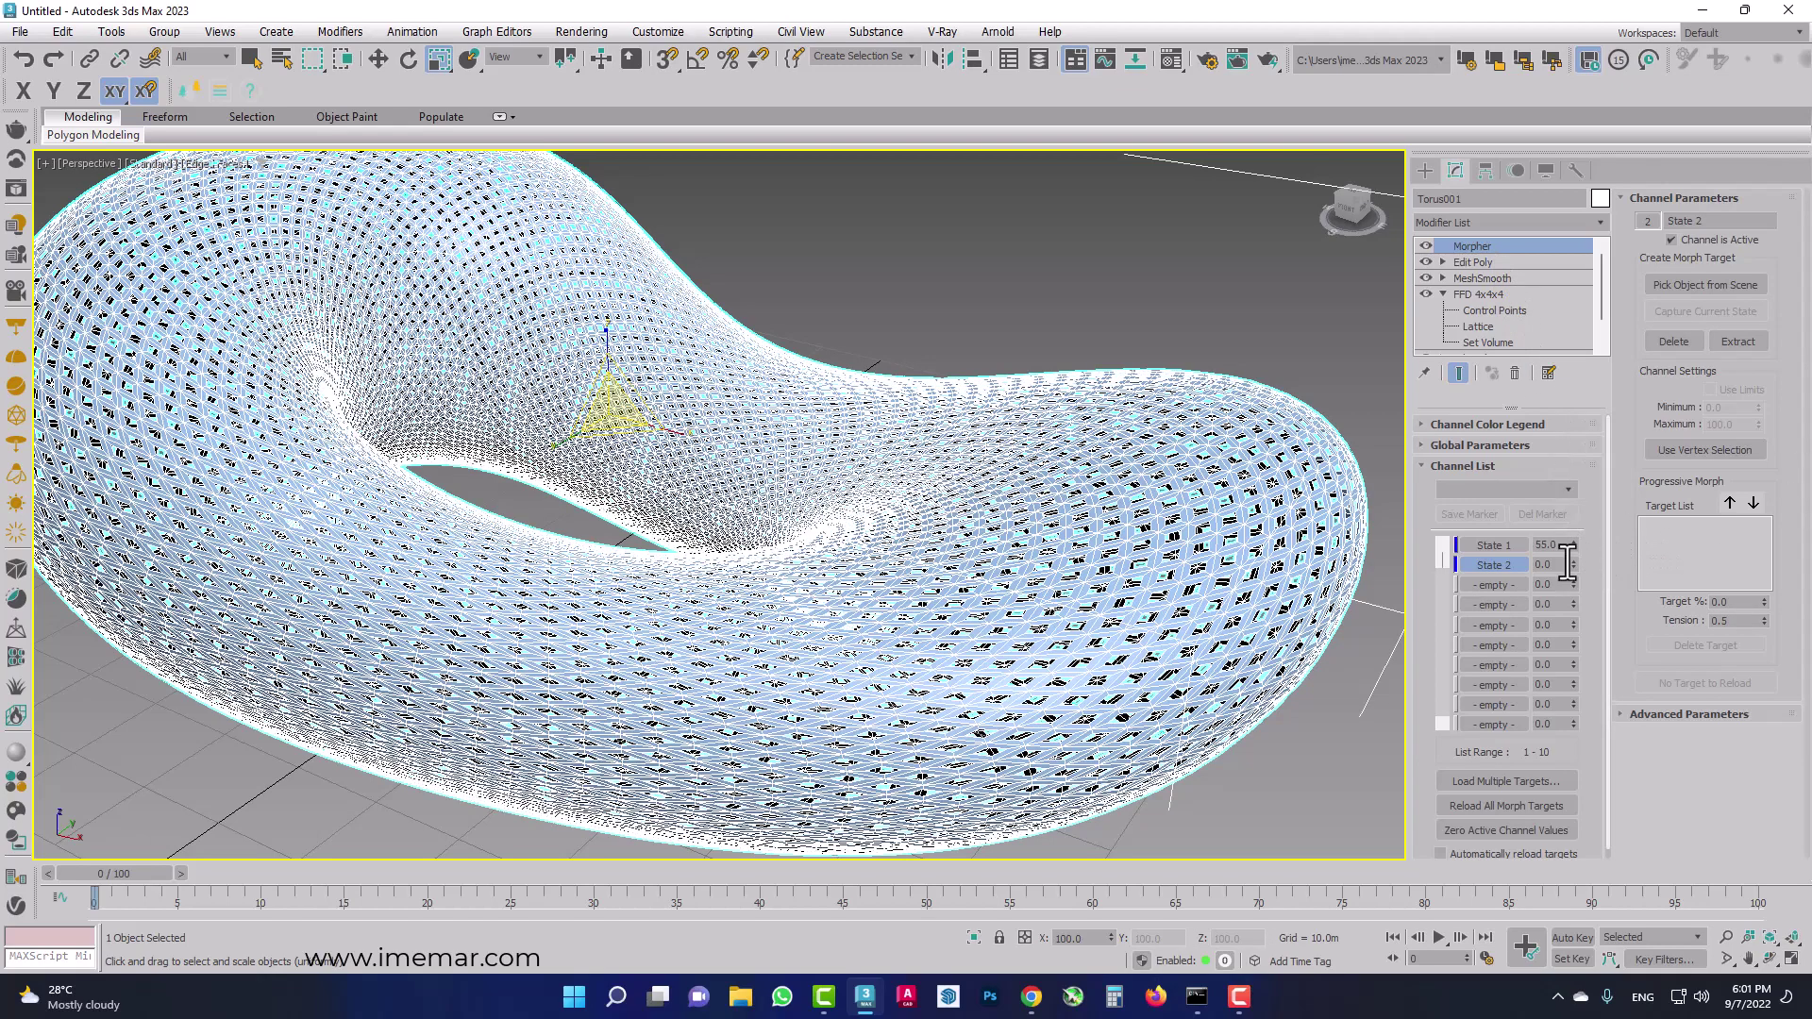
{"action": "left_click_drag", "start_coordinate": [1577, 547], "coordinate": [1569, 588]}
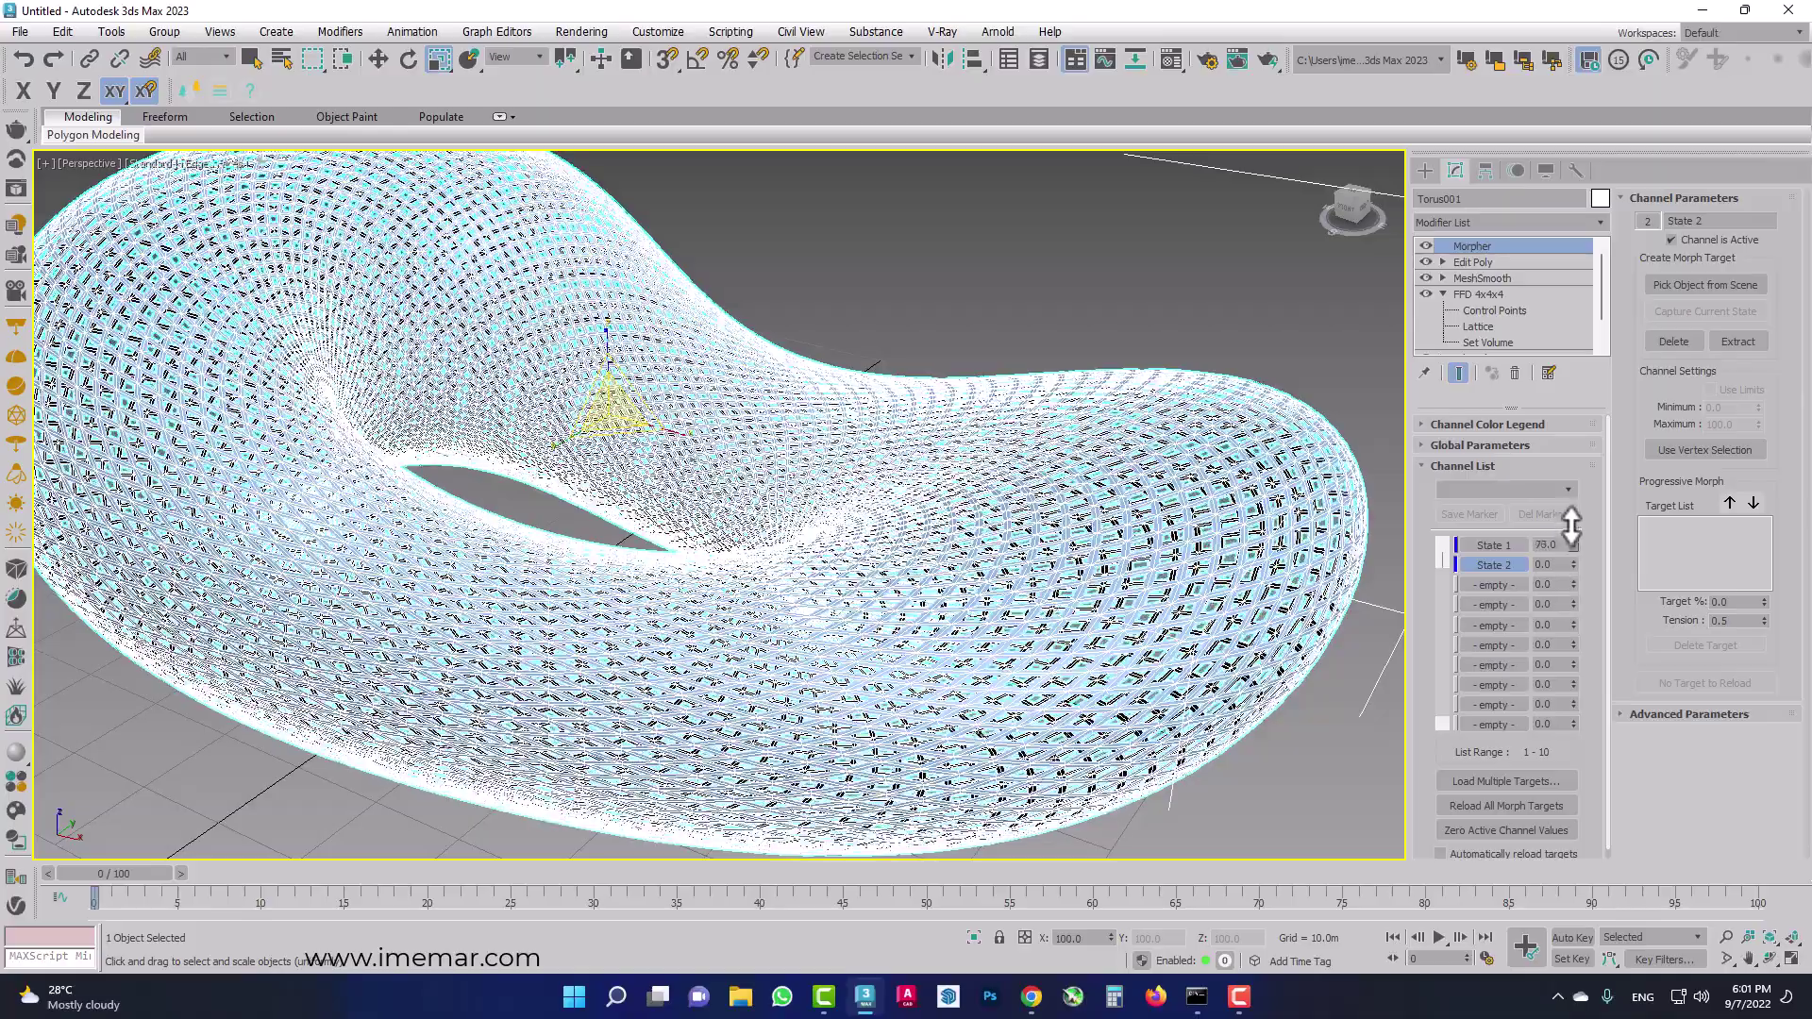
{"action": "mouse_move", "coordinate": [1570, 595]}
{"action": "left_mouse_down"}
{"action": "mouse_move", "coordinate": [1570, 491]}
{"action": "mouse_move", "coordinate": [1583, 609]}
{"action": "mouse_move", "coordinate": [1581, 565]}
{"action": "left_mouse_up"}
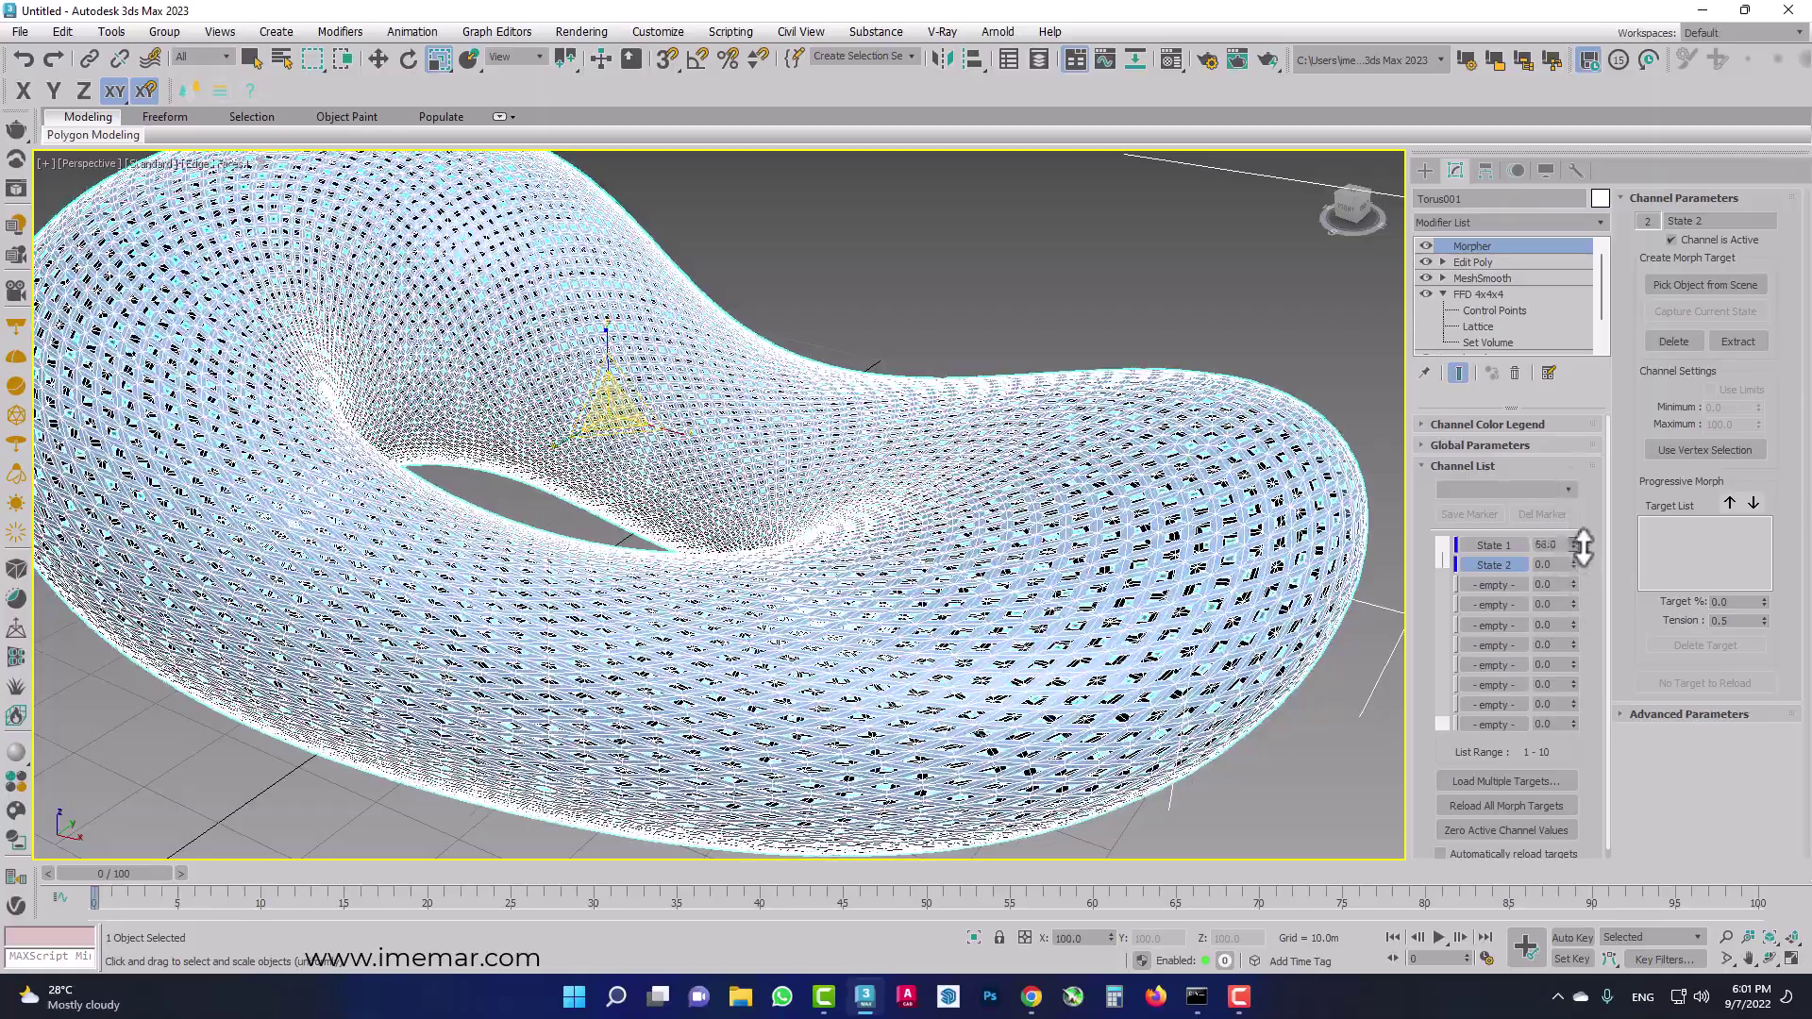
{"action": "key", "text": "F4"}
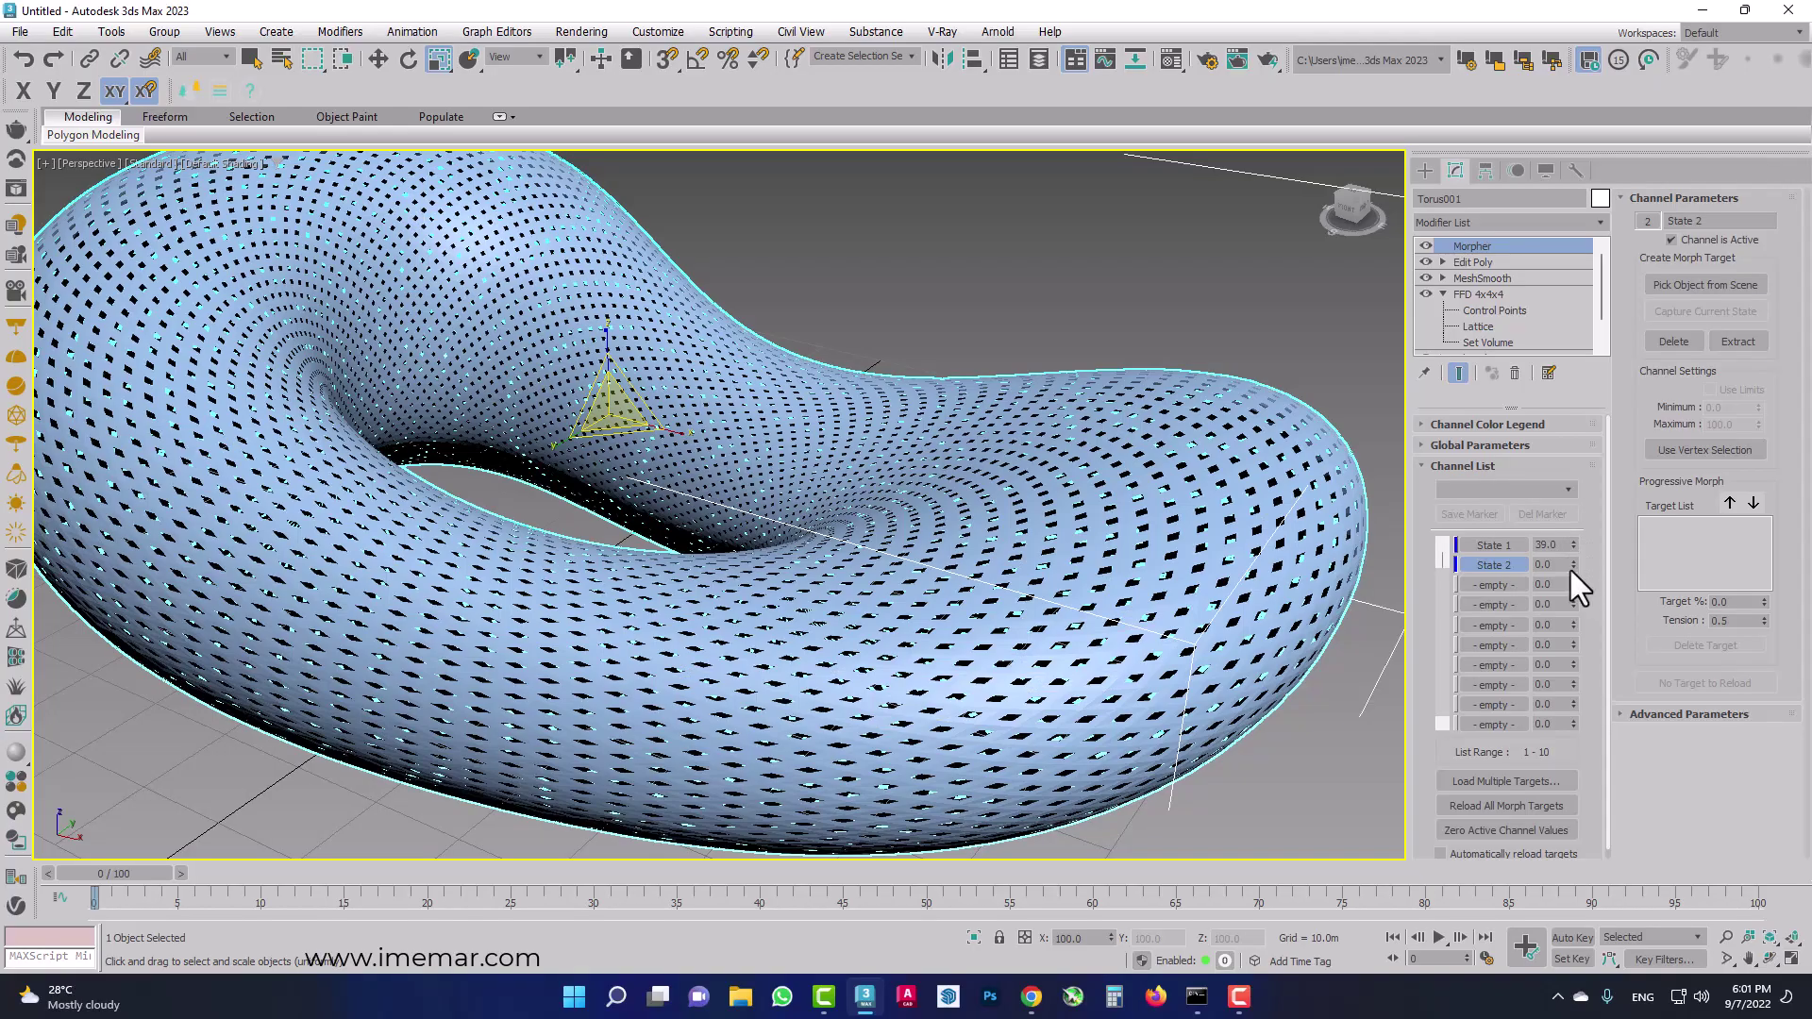
{"action": "mouse_move", "coordinate": [1573, 545]}
{"action": "left_mouse_down"}
{"action": "mouse_move", "coordinate": [1588, 598]}
{"action": "mouse_move", "coordinate": [1592, 565]}
{"action": "left_mouse_up"}
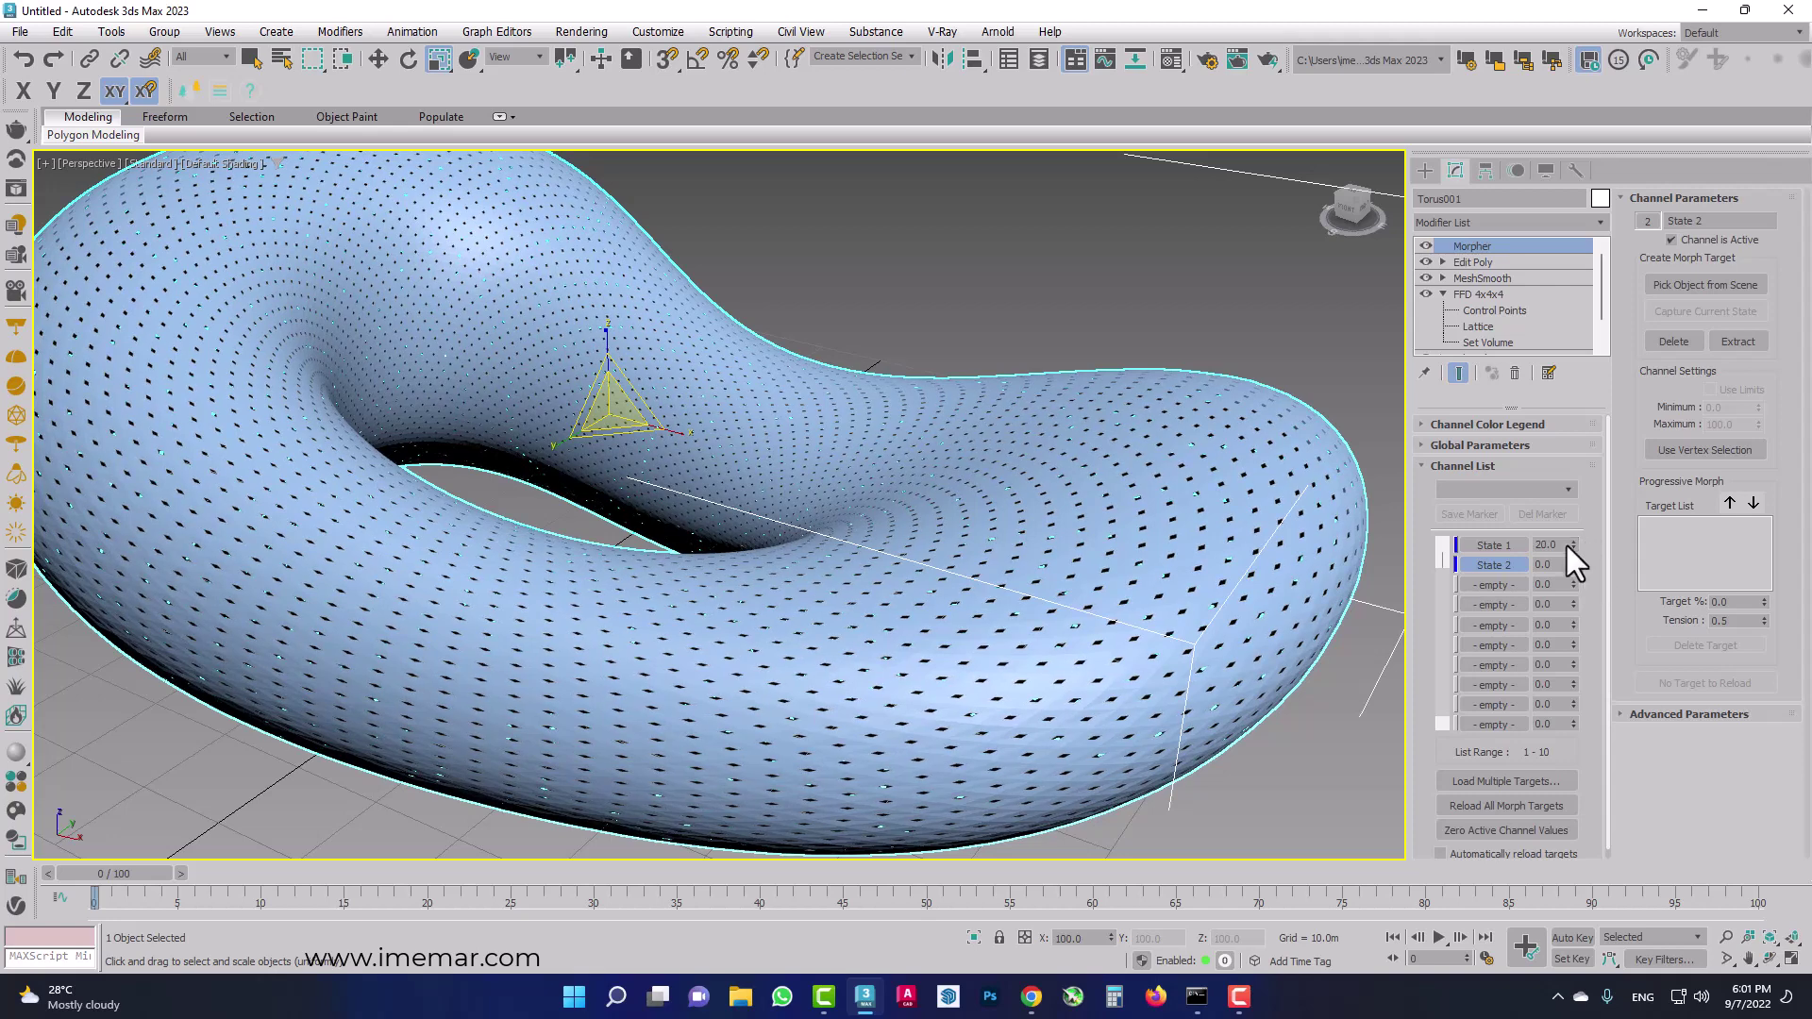
{"action": "left_click", "coordinate": [1492, 262]}
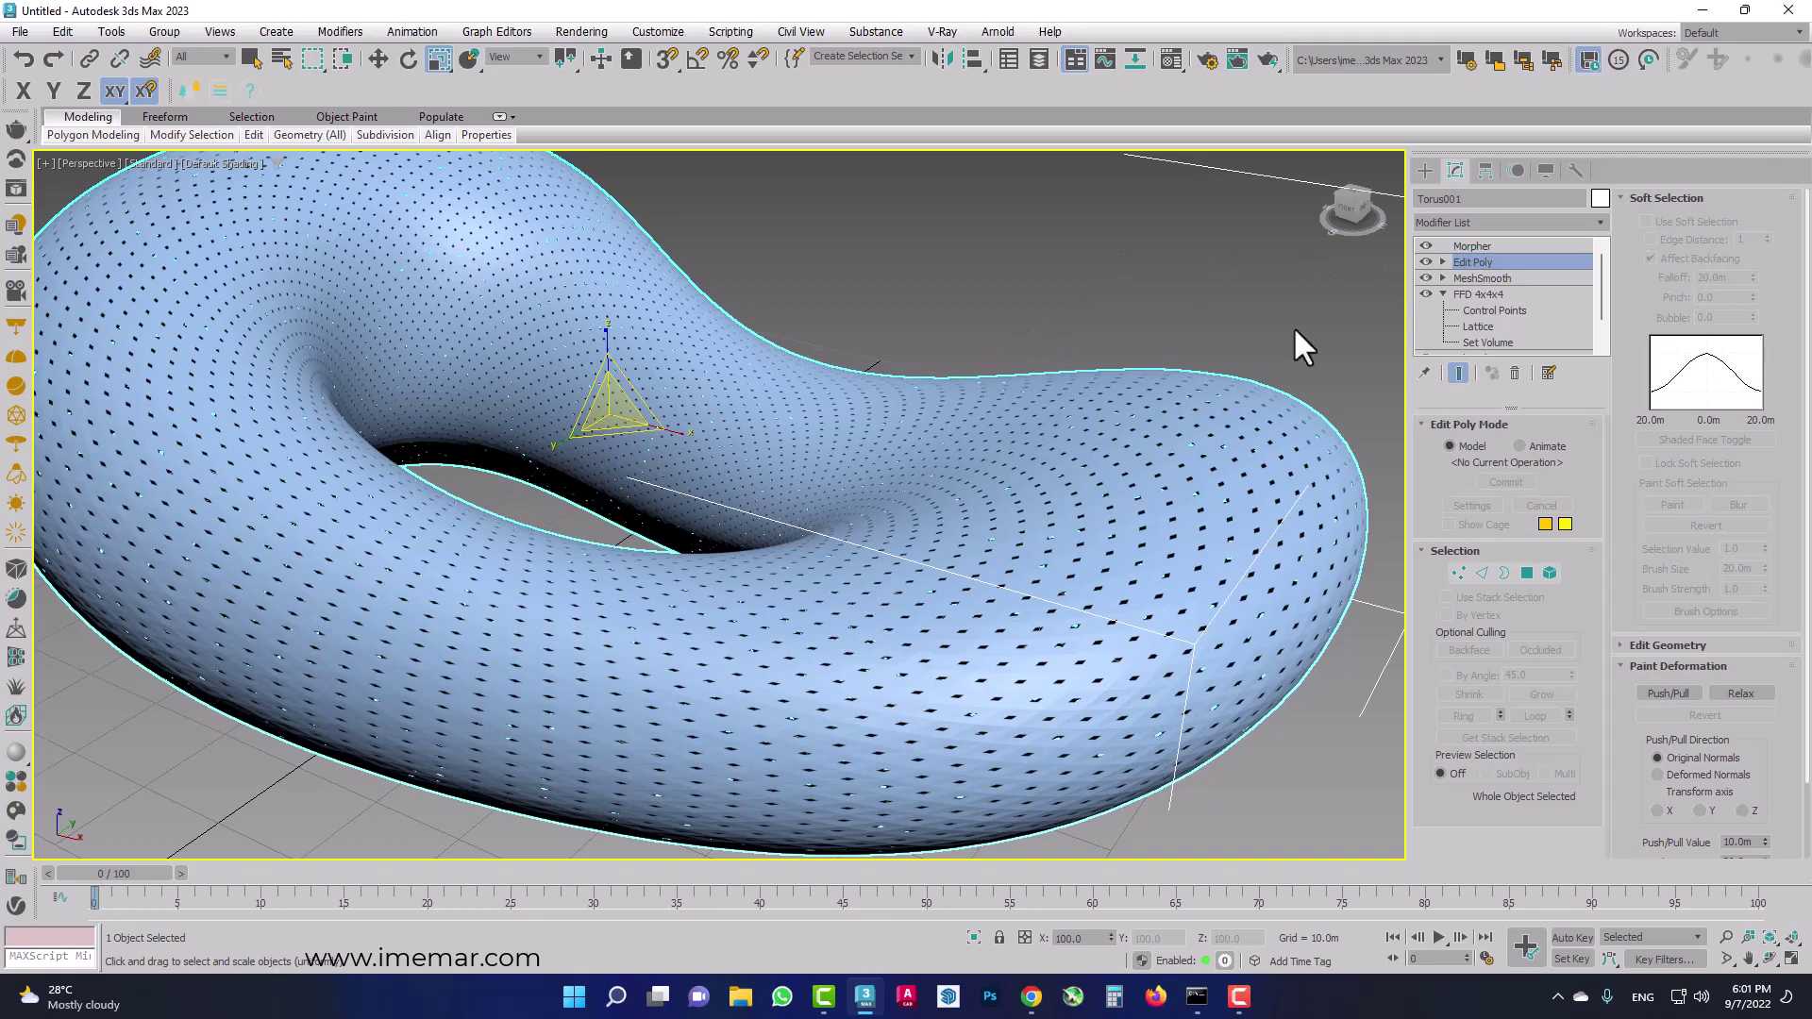
Box-select the lower front vertices and push Morpher State 1 to 100 there.
{"action": "key", "text": "1"}
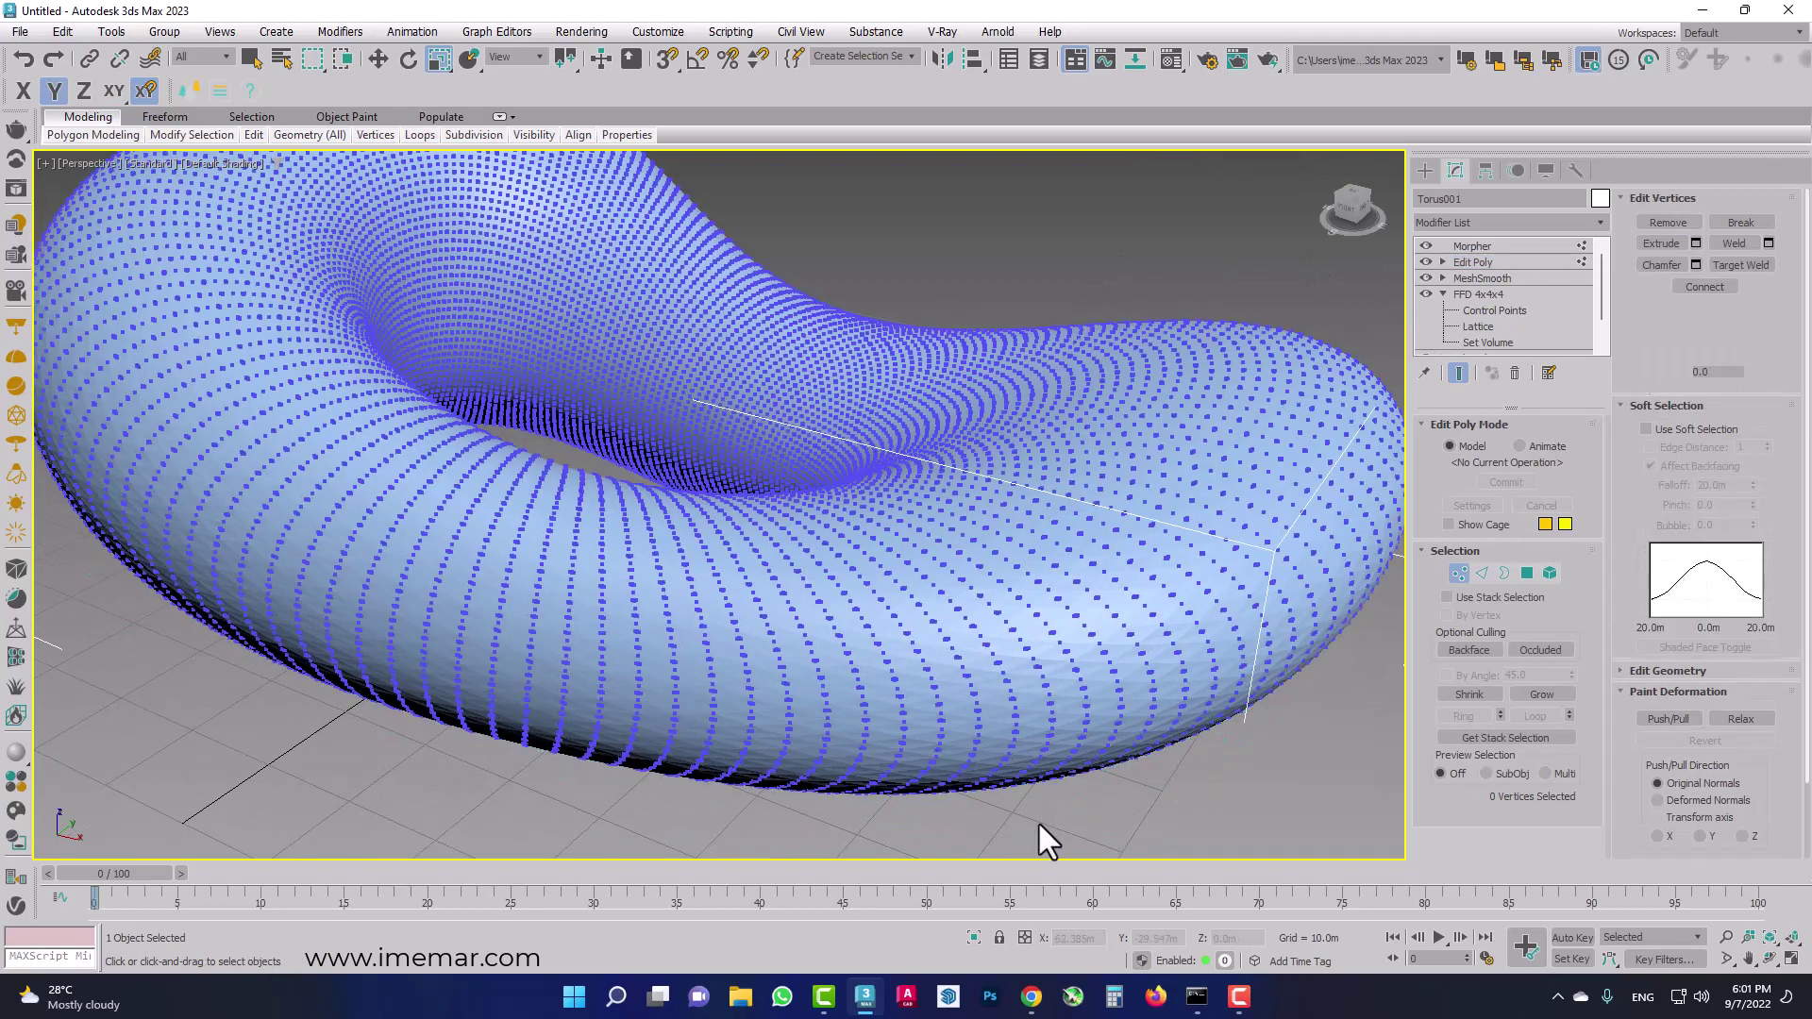
{"action": "left_click_drag", "start_coordinate": [1032, 829], "coordinate": [630, 621]}
{"action": "scroll", "coordinate": [862, 468], "scroll_direction": "up", "scroll_amount": 2}
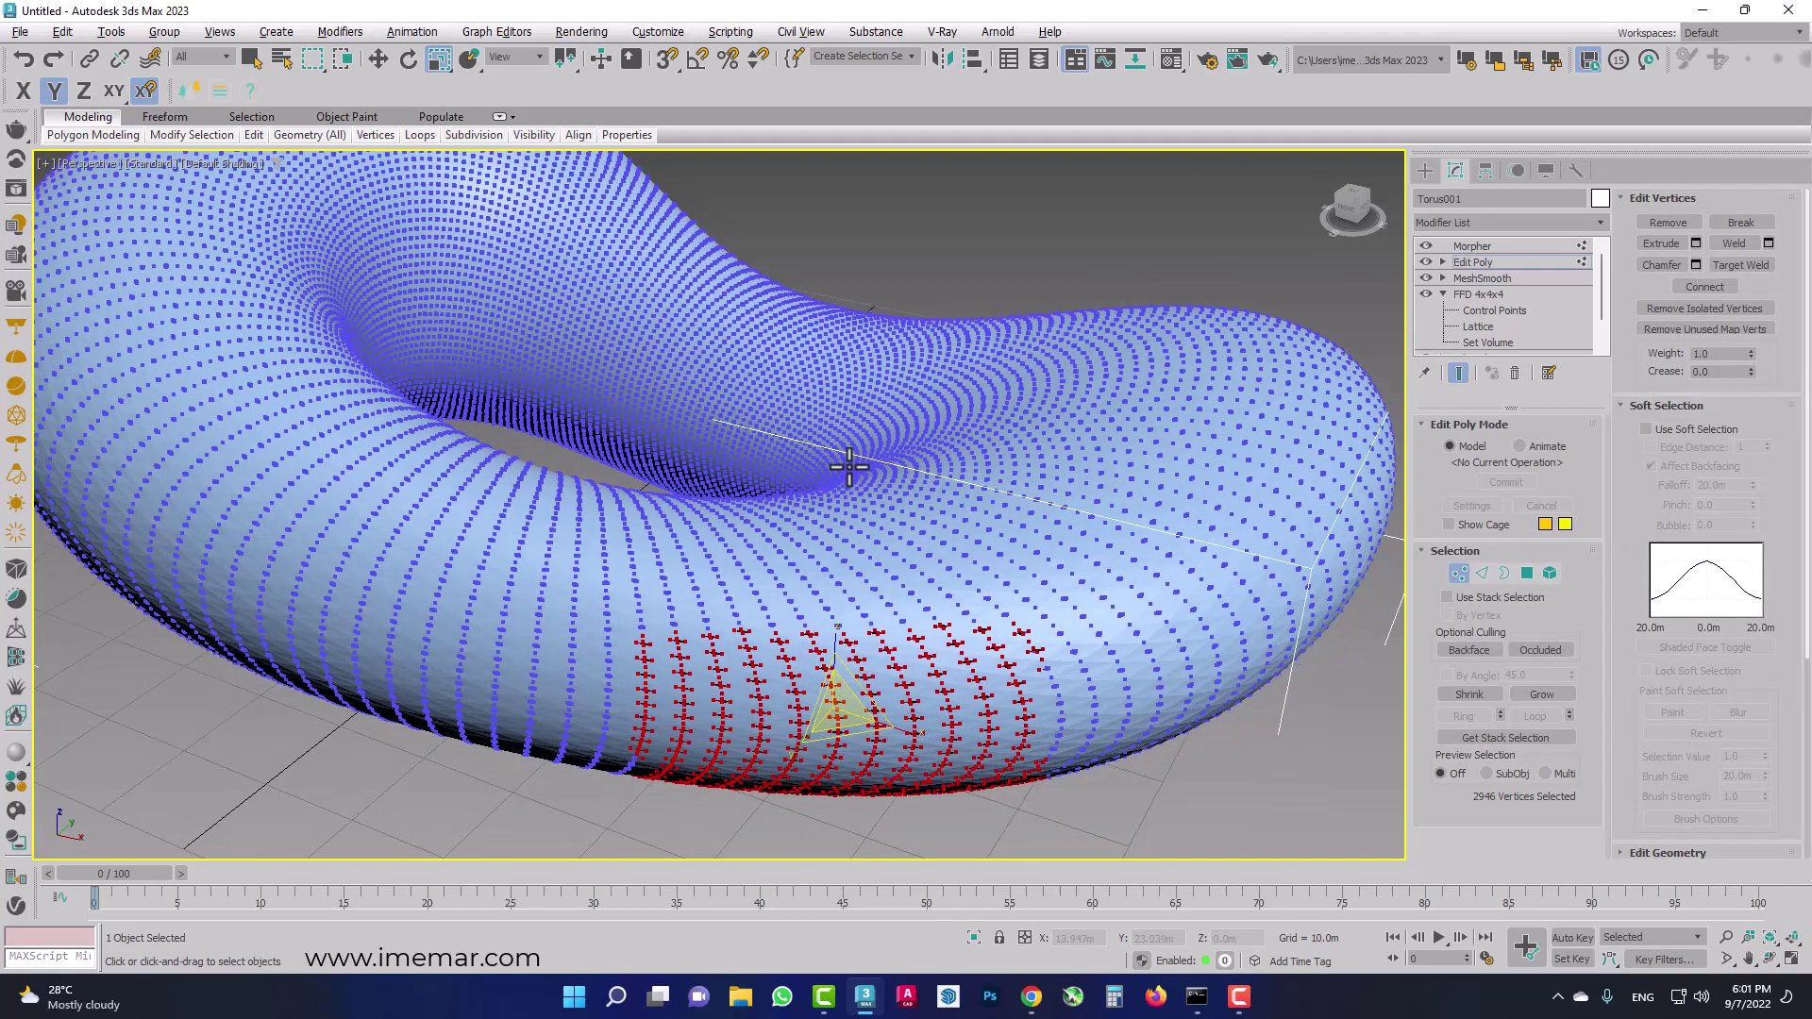
{"action": "scroll", "coordinate": [863, 468], "scroll_direction": "up", "scroll_amount": 2}
{"action": "scroll", "coordinate": [963, 760], "scroll_direction": "up", "scroll_amount": 5}
{"action": "middle_click_drag", "start_coordinate": [890, 720], "coordinate": [944, 698]}
{"action": "key", "text": "w"}
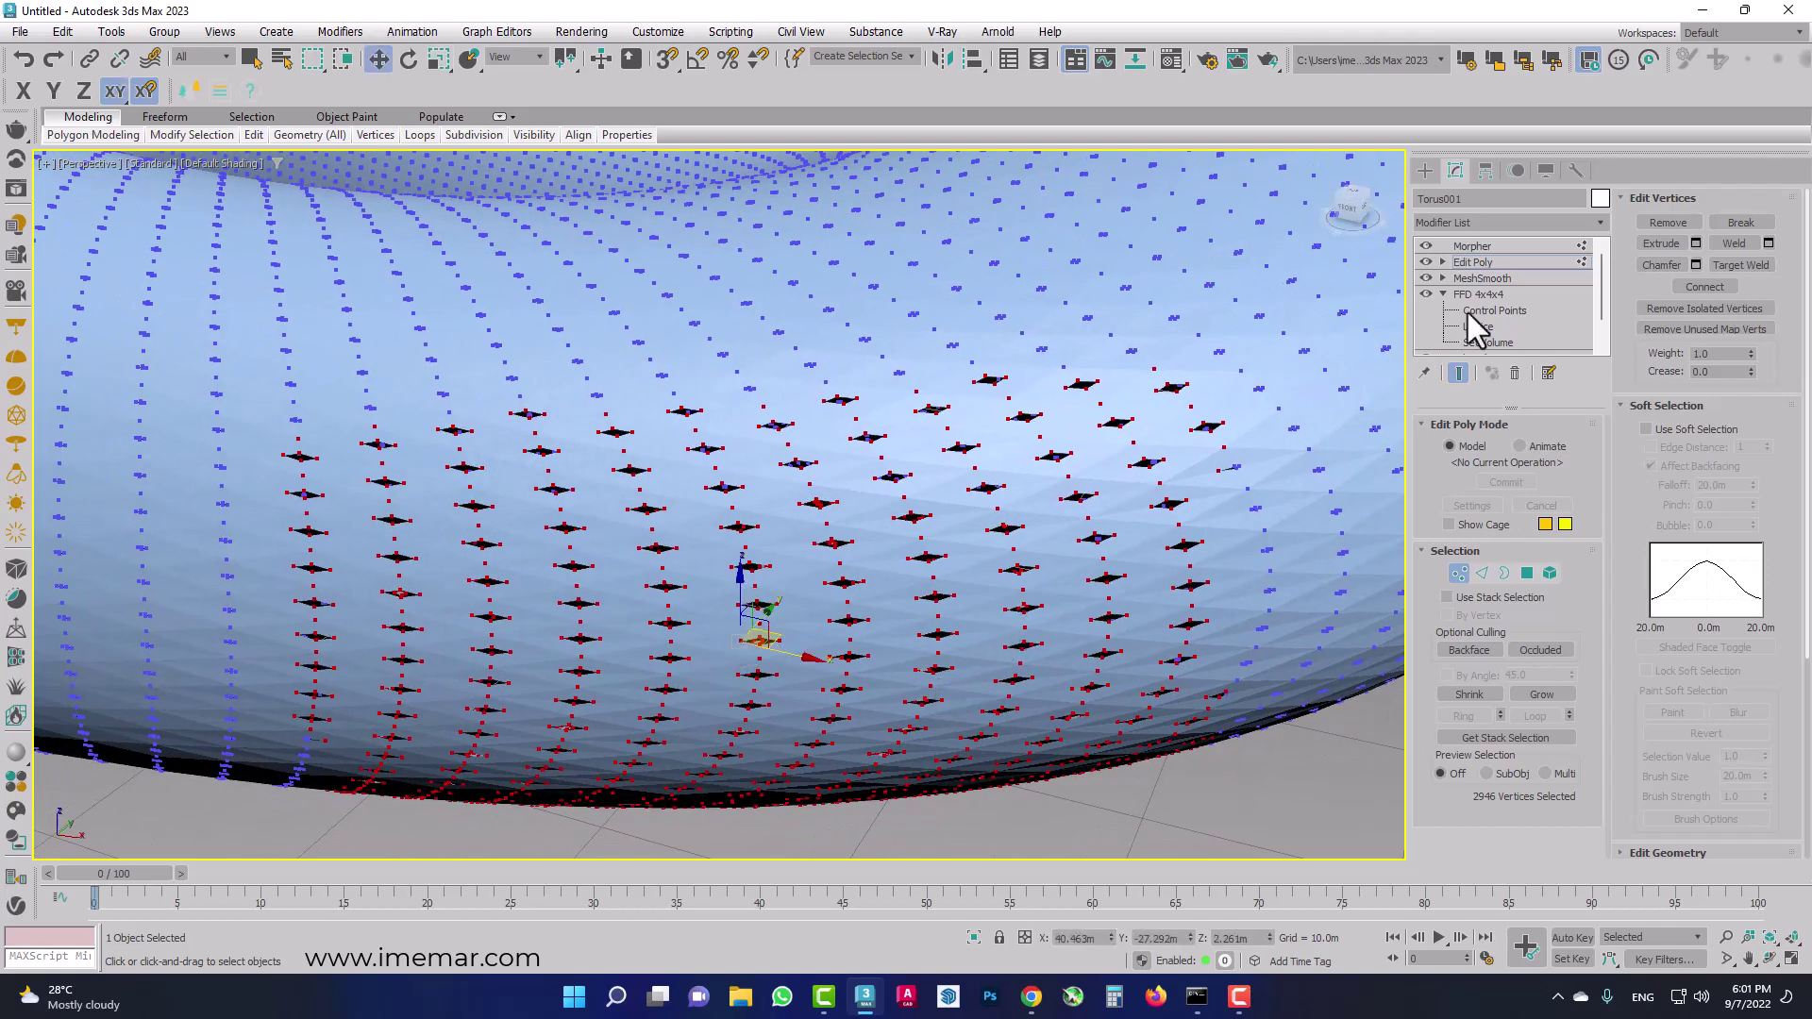
{"action": "left_click", "coordinate": [1488, 246]}
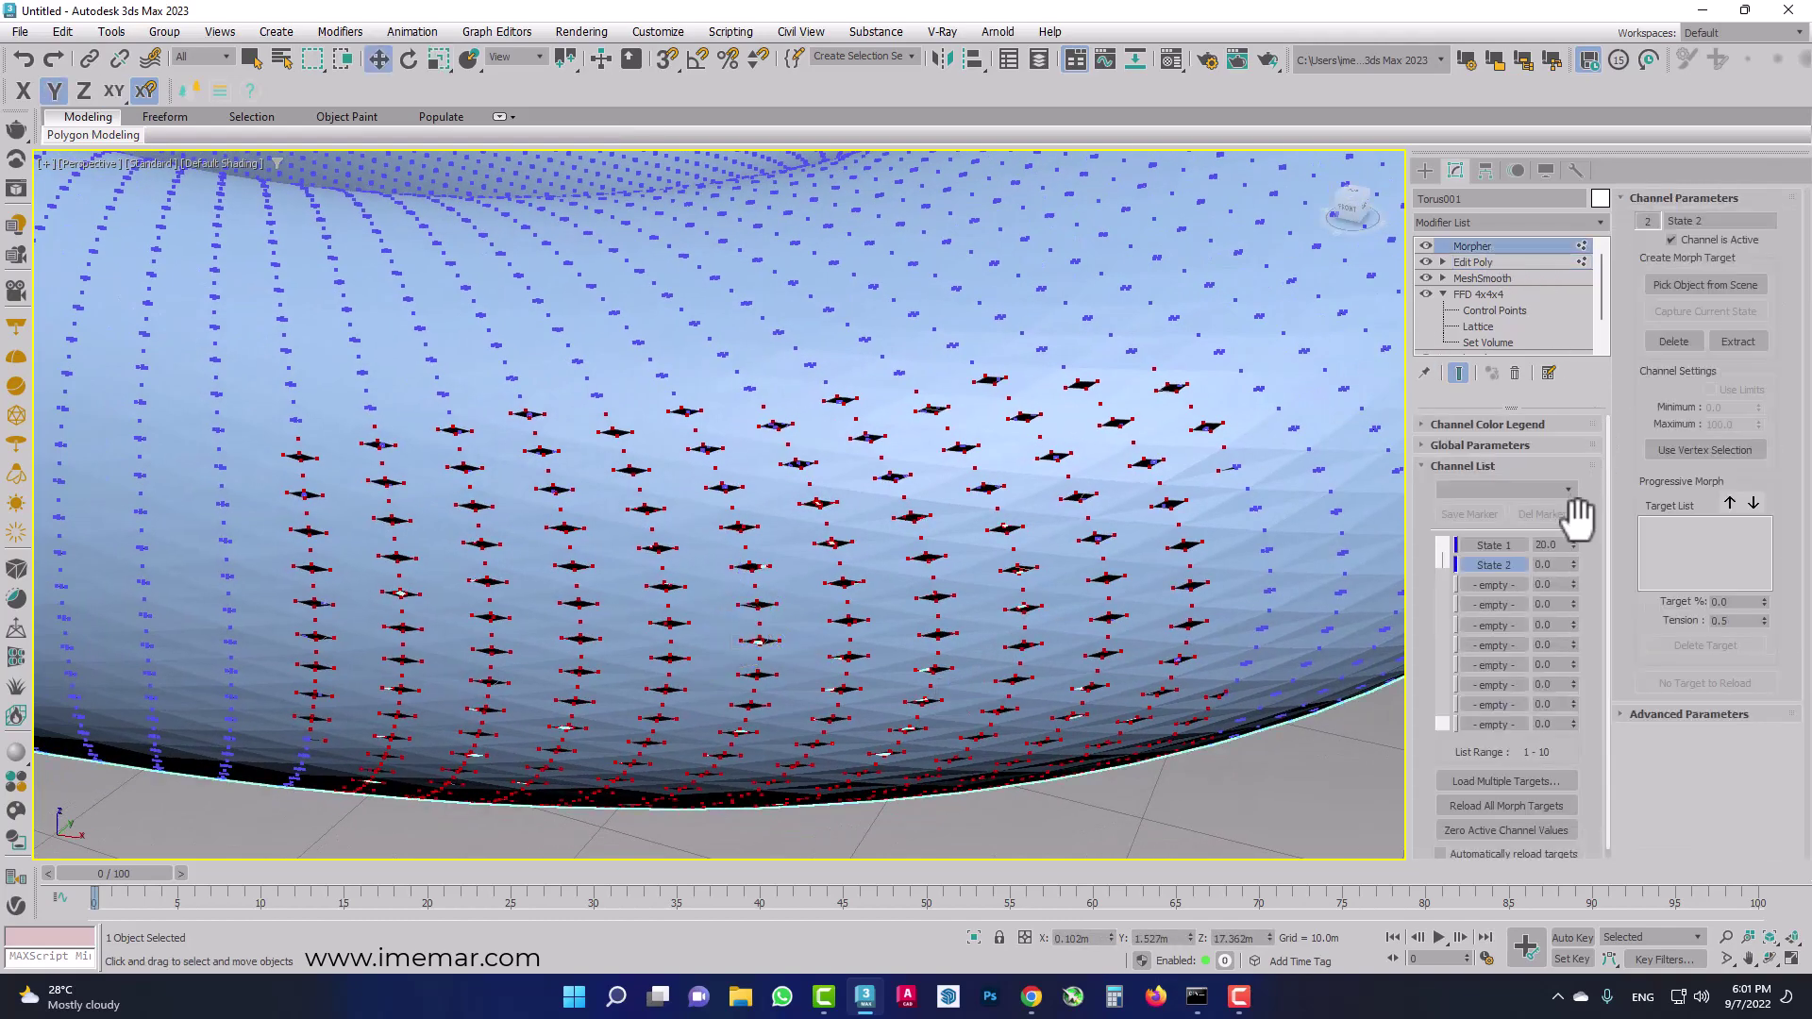
{"action": "left_click_drag", "start_coordinate": [1574, 545], "coordinate": [1578, 462]}
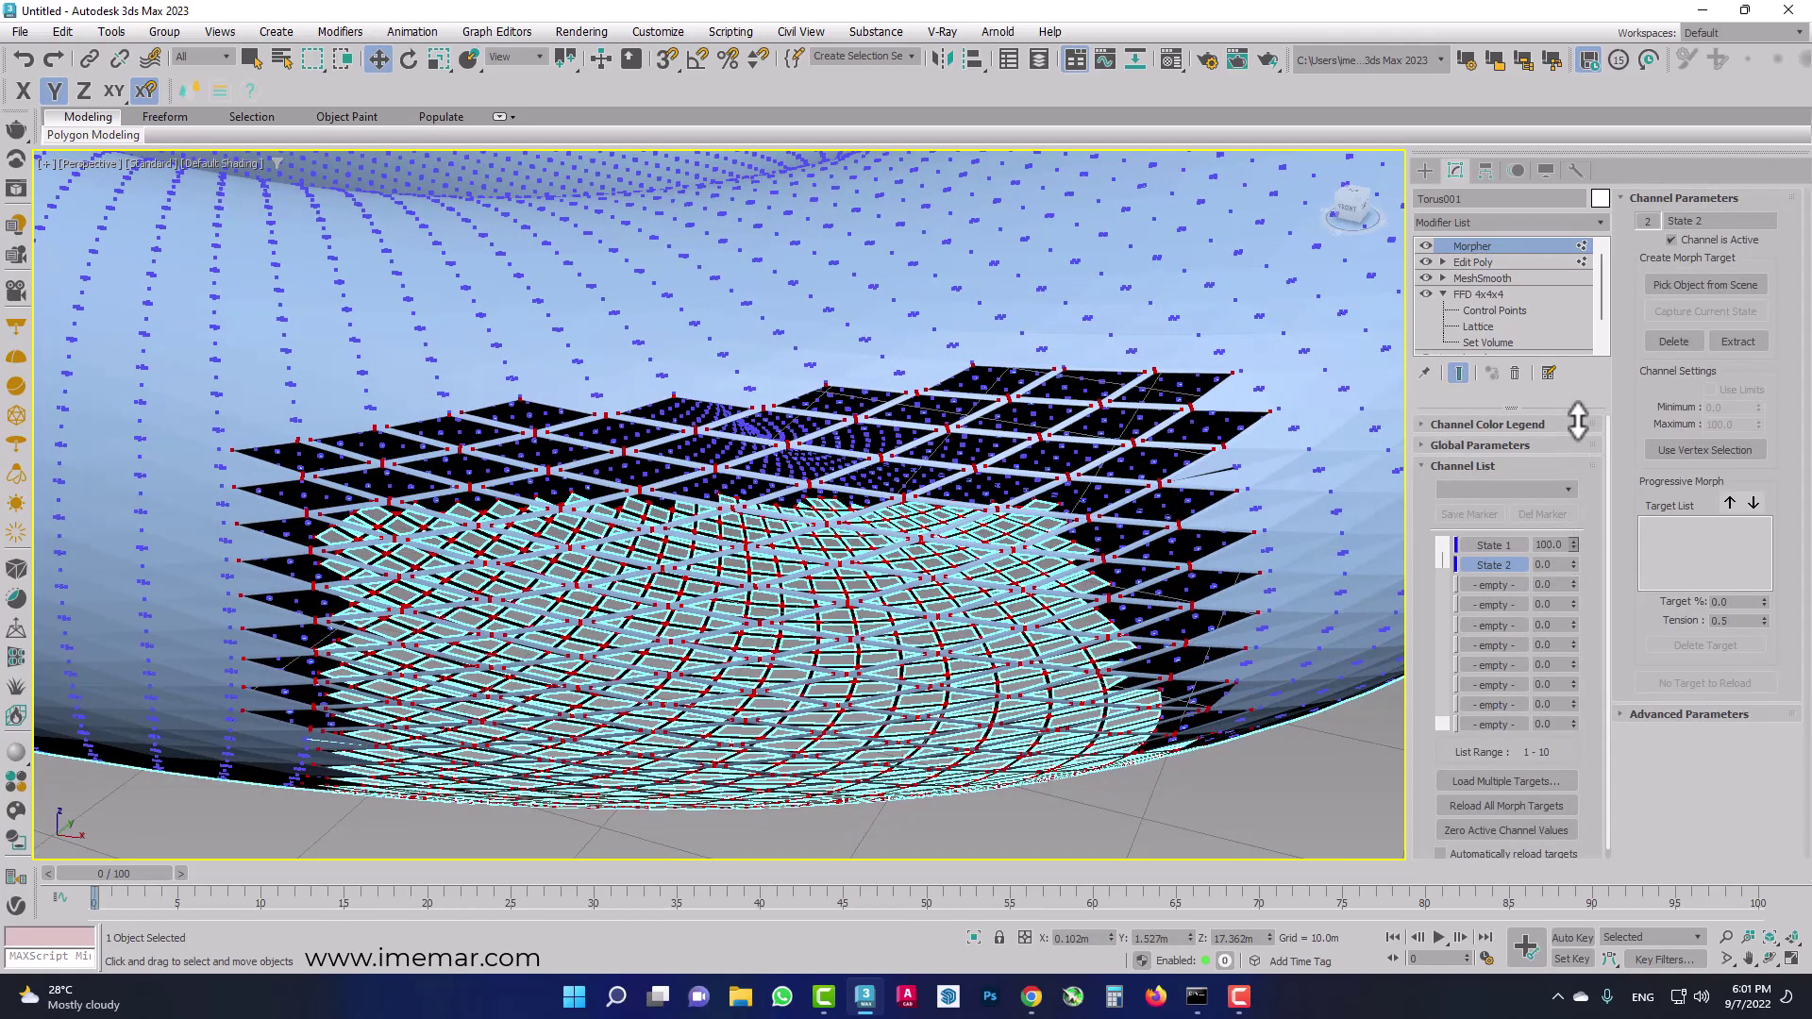
{"action": "scroll", "coordinate": [1177, 447], "scroll_direction": "down", "scroll_amount": 4}
{"action": "mouse_move", "coordinate": [1177, 447]}
{"action": "middle_mouse_down", "text": "alt"}
{"action": "mouse_move", "coordinate": [1102, 559]}
{"action": "mouse_move", "coordinate": [1222, 518]}
{"action": "mouse_move", "coordinate": [1085, 578]}
{"action": "mouse_move", "coordinate": [1126, 656]}
{"action": "mouse_move", "coordinate": [1039, 619]}
{"action": "mouse_move", "coordinate": [1085, 618]}
{"action": "mouse_move", "coordinate": [1044, 594]}
{"action": "mouse_move", "coordinate": [1084, 566]}
{"action": "mouse_move", "coordinate": [954, 558]}
{"action": "mouse_move", "coordinate": [959, 595]}
{"action": "middle_mouse_up", "text": "alt"}
Reselect the torus and pick a single vertex on its side in Edit Poly.
{"action": "left_click", "coordinate": [1123, 651]}
{"action": "left_click", "coordinate": [892, 543]}
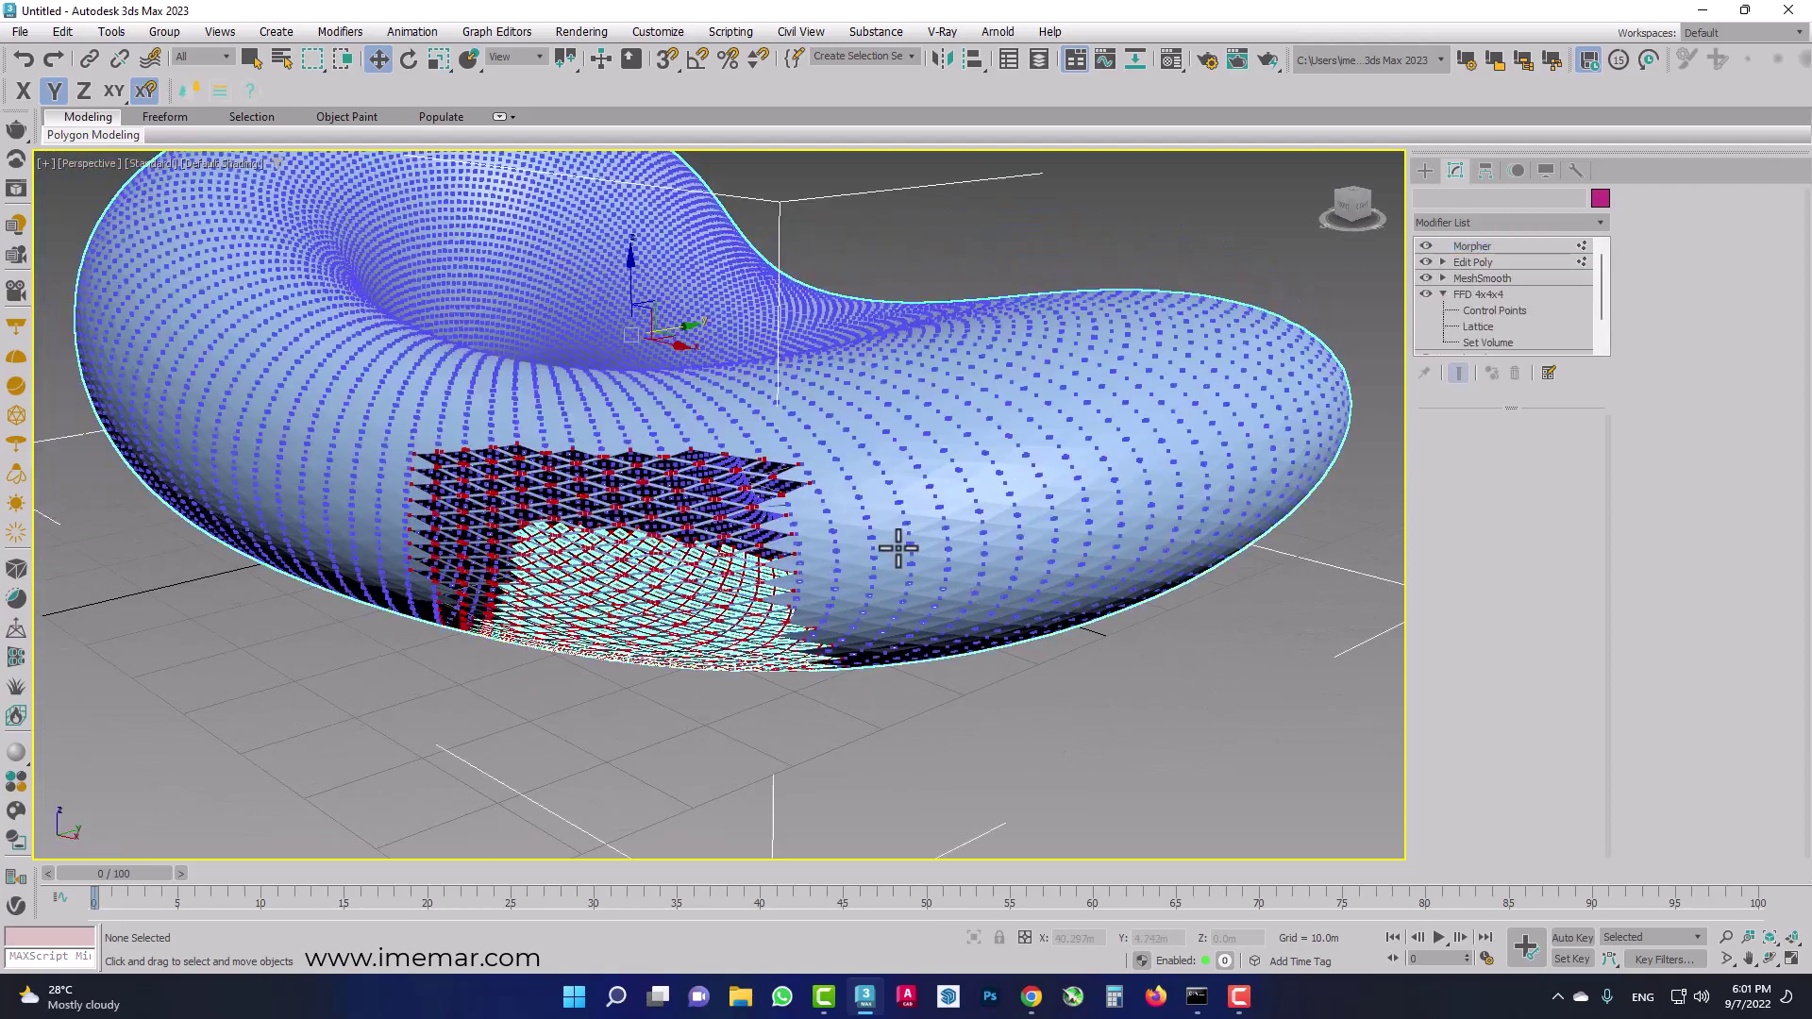
{"action": "left_click", "coordinate": [1513, 261]}
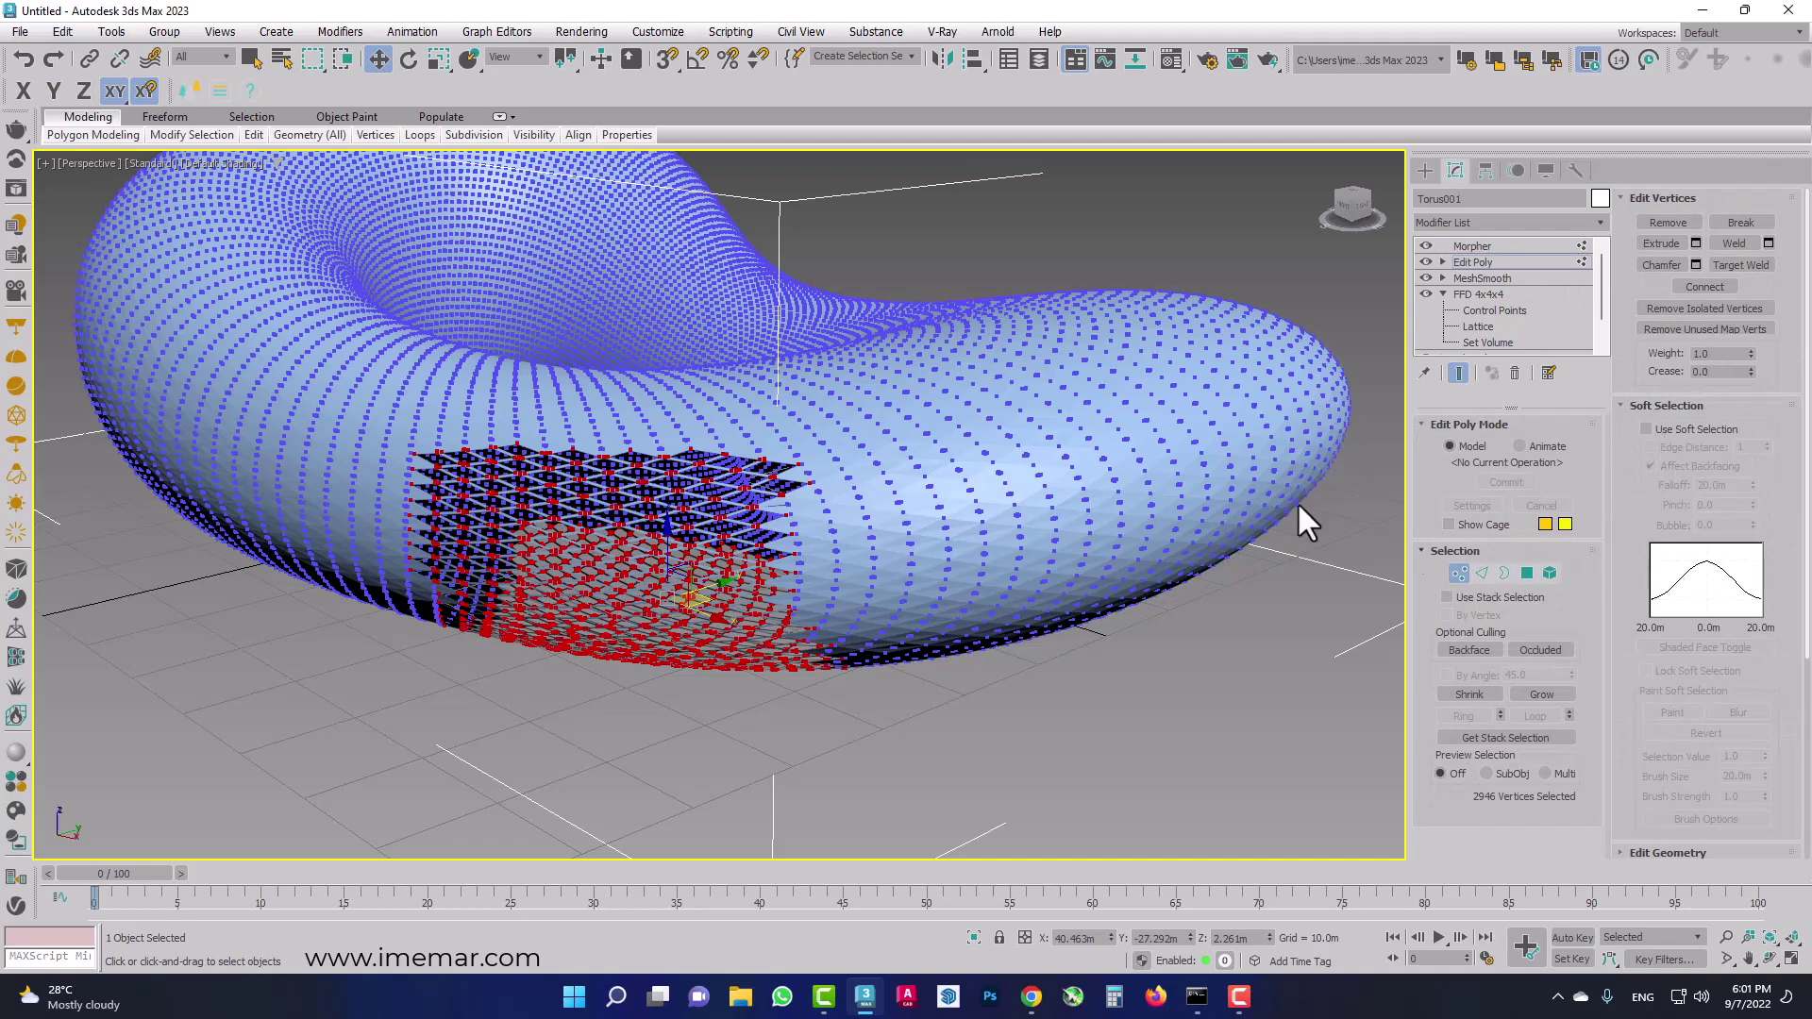
{"action": "left_click", "coordinate": [518, 477]}
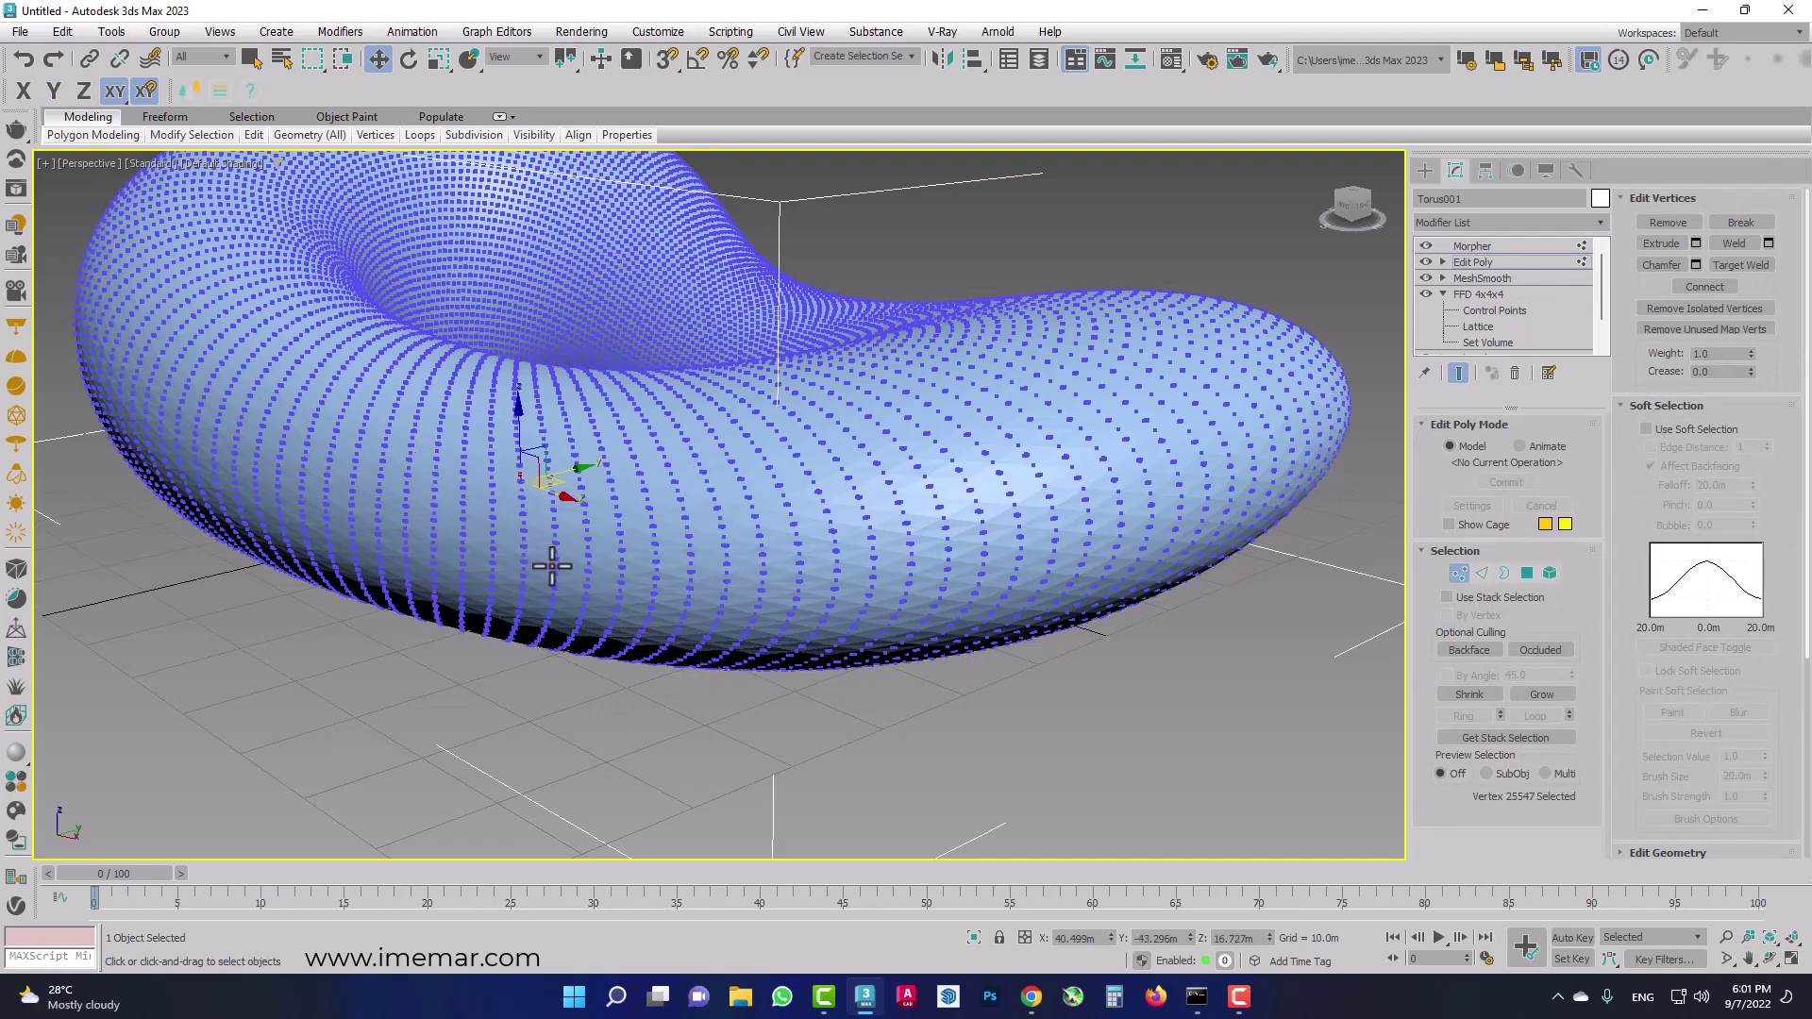
{"action": "middle_click_drag", "start_coordinate": [573, 573], "coordinate": [712, 636]}
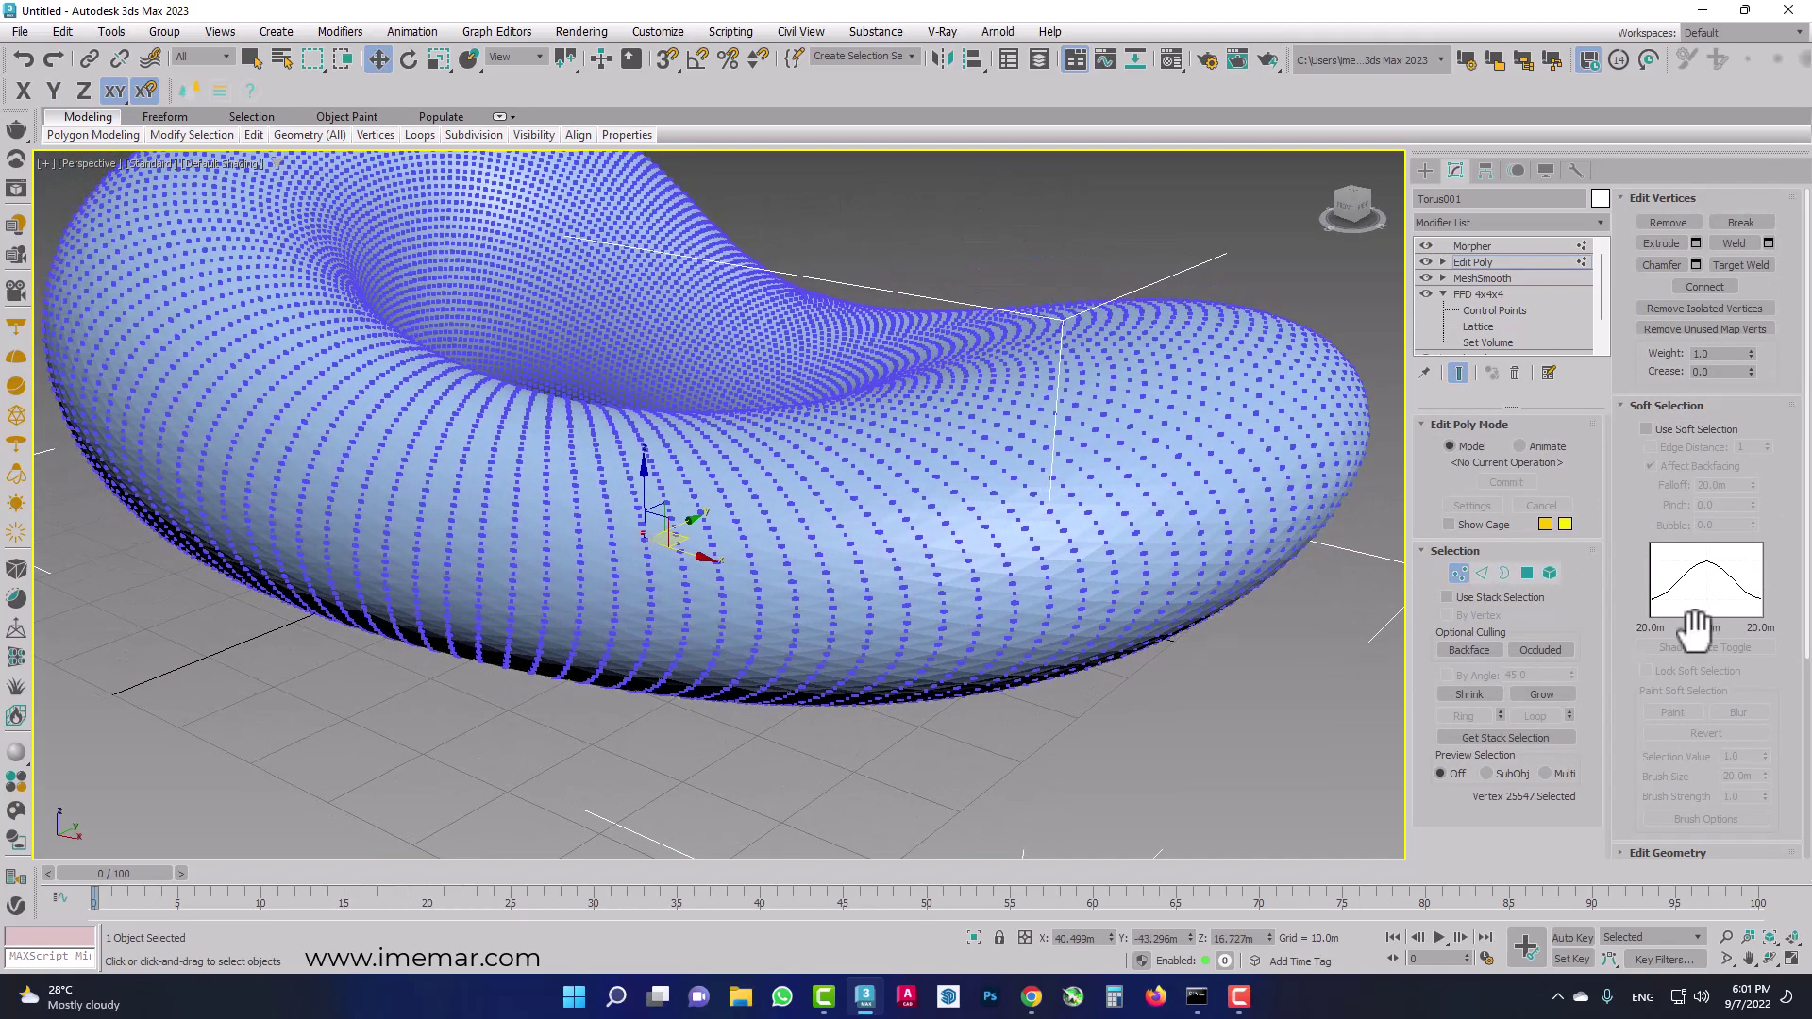
Enable Soft Selection with 70.6m falloff on one inner-rim vertex, then preview the graded perforations.
{"action": "left_click", "coordinate": [1669, 433]}
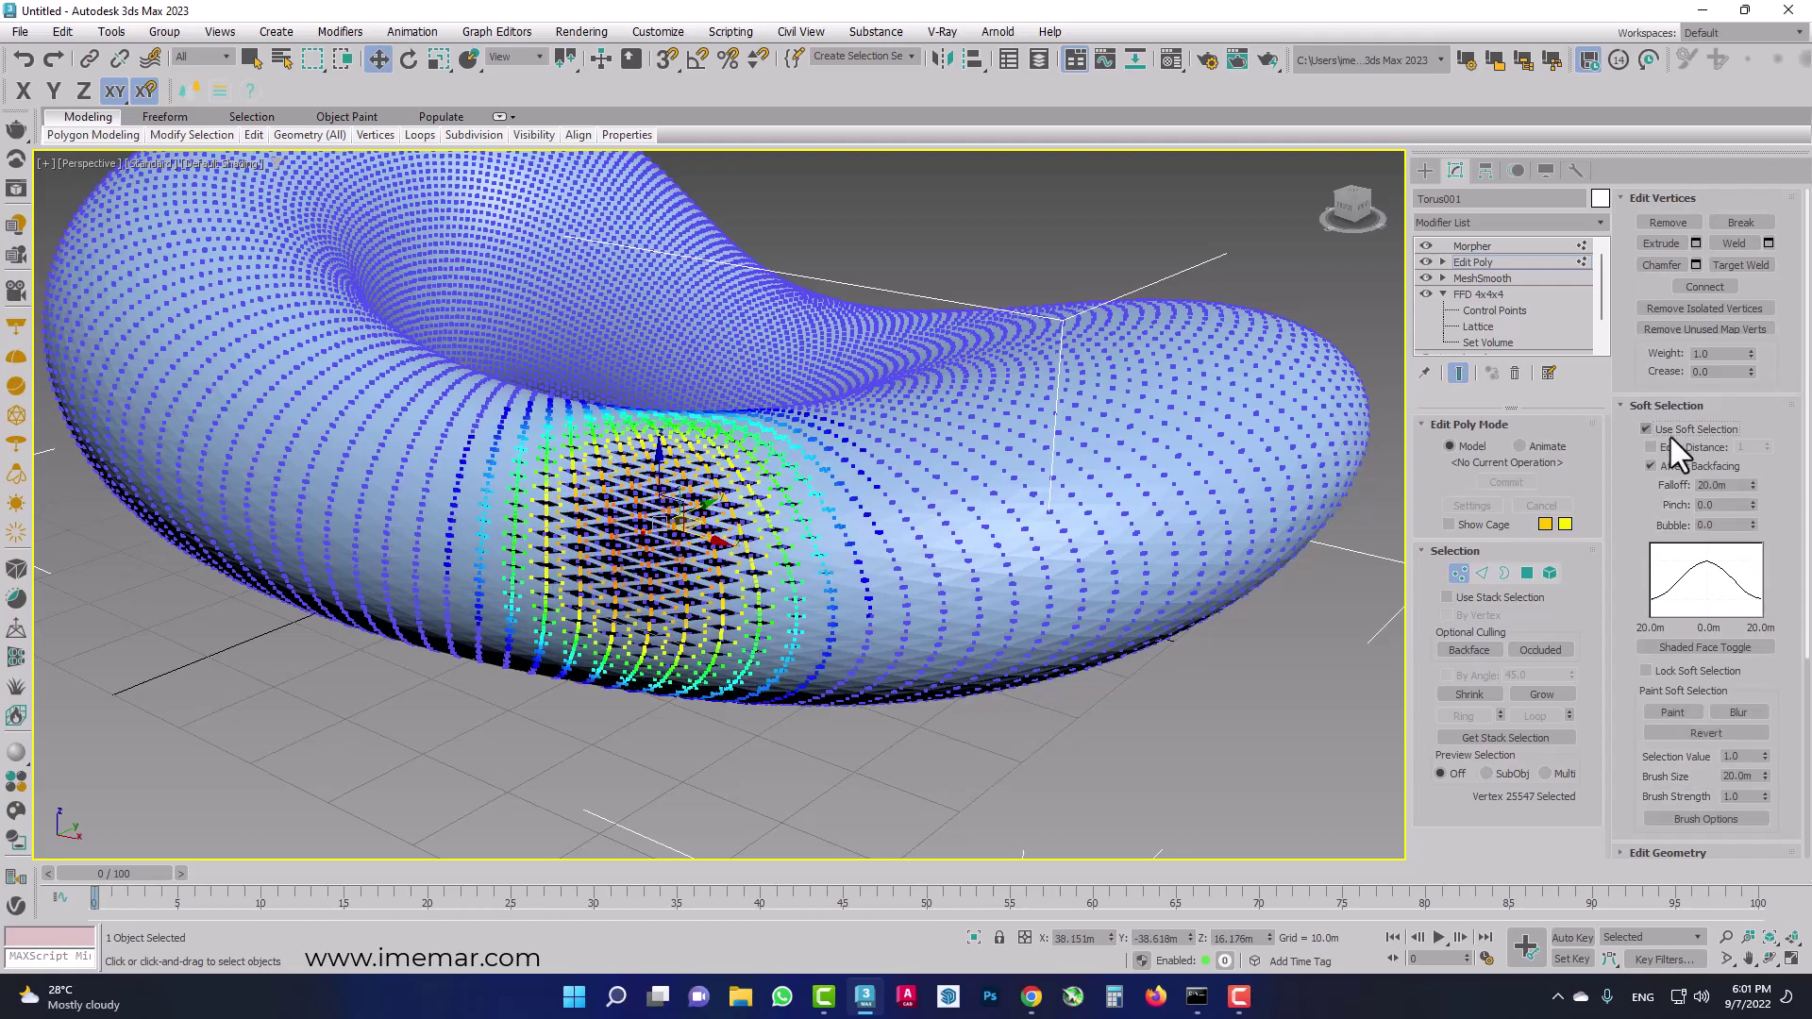
{"action": "mouse_move", "coordinate": [1752, 484]}
{"action": "left_mouse_down"}
{"action": "mouse_move", "coordinate": [1787, 211]}
{"action": "mouse_move", "coordinate": [1789, 248]}
{"action": "left_mouse_up"}
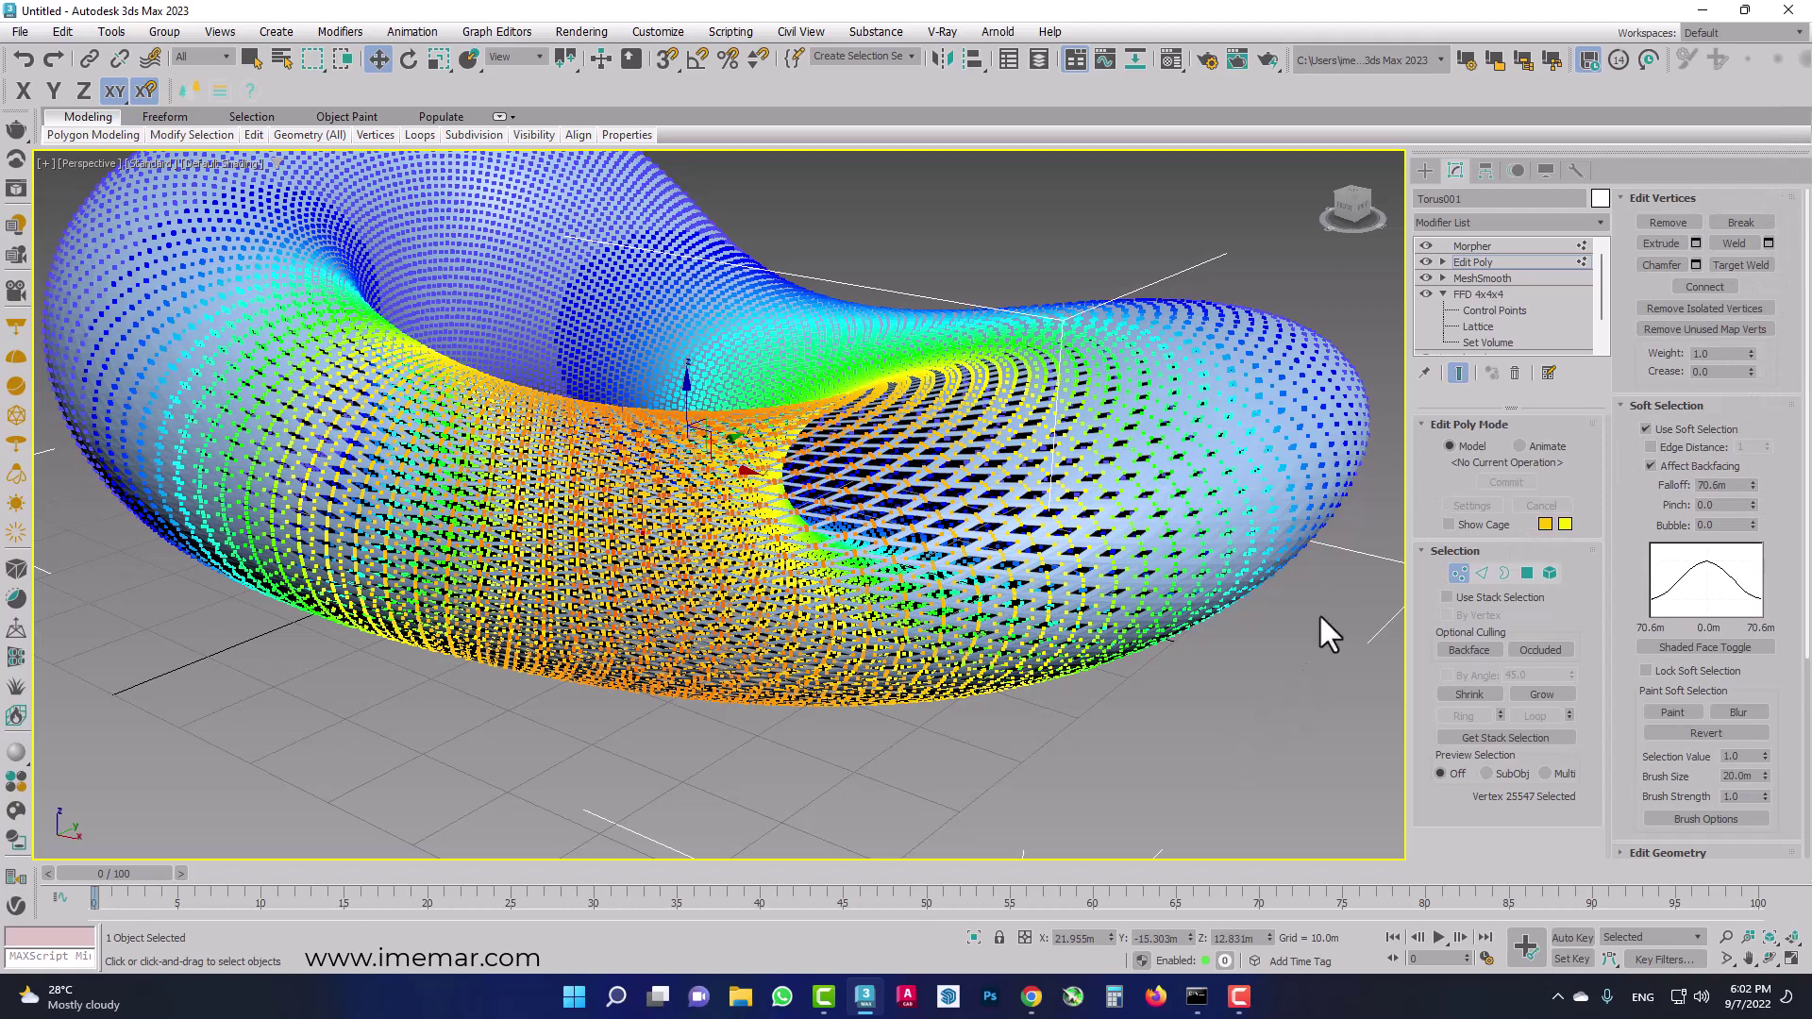
{"action": "left_click", "coordinate": [1273, 673]}
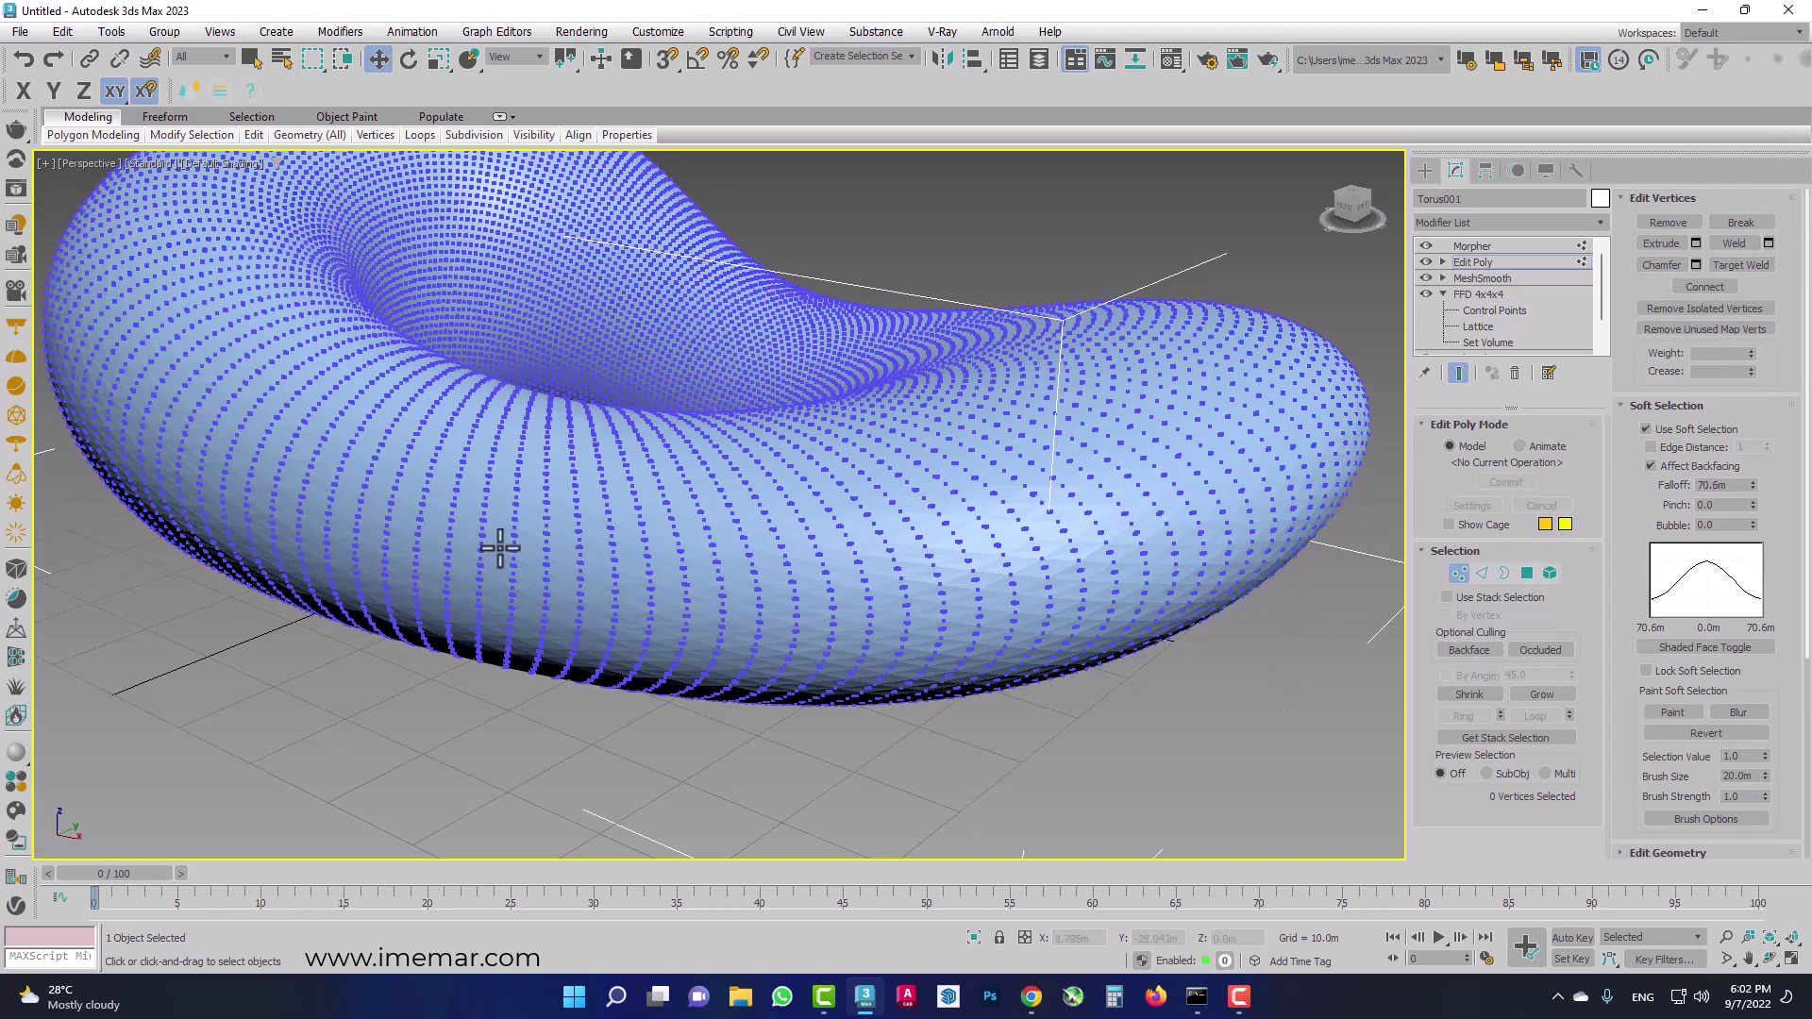
{"action": "left_click", "coordinate": [634, 345]}
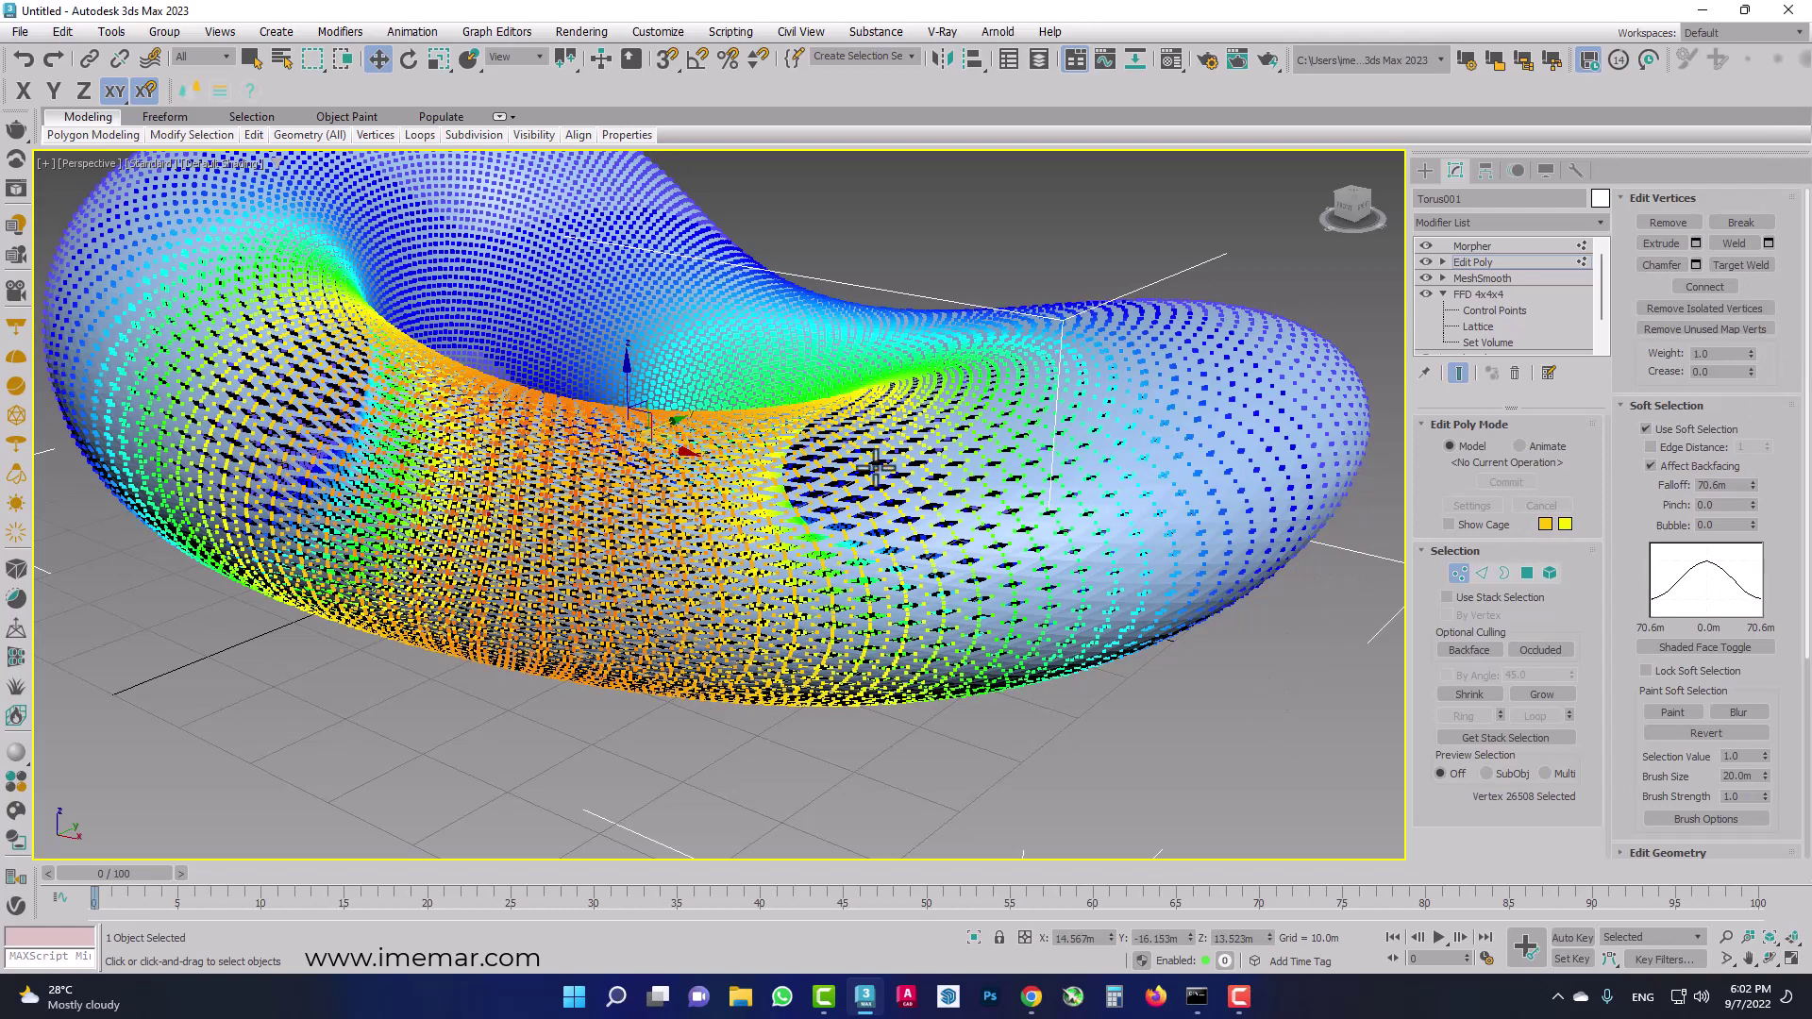
{"action": "left_click", "coordinate": [1493, 246]}
{"action": "left_click", "coordinate": [1135, 225]}
{"action": "mouse_move", "coordinate": [897, 519]}
{"action": "middle_mouse_down", "text": "alt"}
{"action": "mouse_move", "coordinate": [1029, 552]}
{"action": "mouse_move", "coordinate": [1038, 514]}
{"action": "mouse_move", "coordinate": [1173, 633]}
{"action": "mouse_move", "coordinate": [1121, 620]}
{"action": "mouse_move", "coordinate": [1092, 575]}
{"action": "mouse_move", "coordinate": [963, 585]}
{"action": "mouse_move", "coordinate": [907, 628]}
{"action": "mouse_move", "coordinate": [825, 614]}
{"action": "mouse_move", "coordinate": [1073, 644]}
{"action": "middle_mouse_up", "text": "alt"}
{"action": "left_click", "coordinate": [1069, 620]}
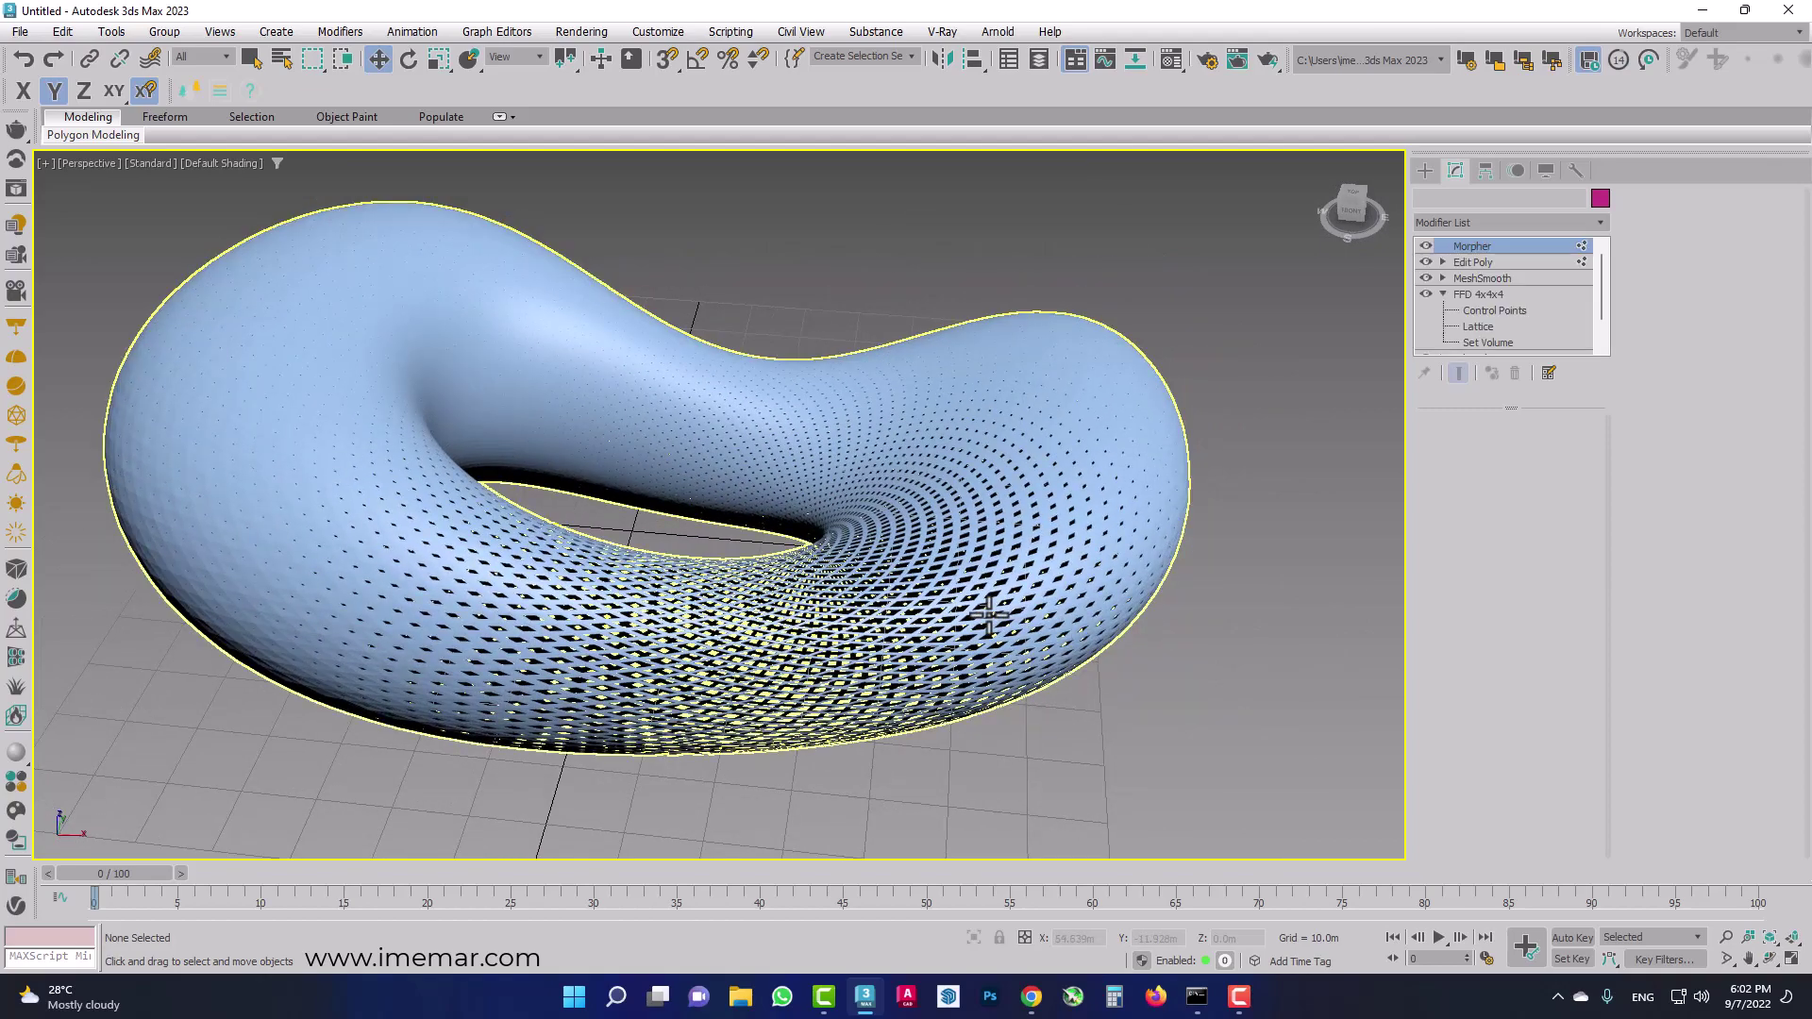
Add three more vertices around the torus and narrow the soft-selection falloff to 38.971m.
{"action": "middle_click_drag", "start_coordinate": [972, 615], "coordinate": [995, 591], "text": "alt"}
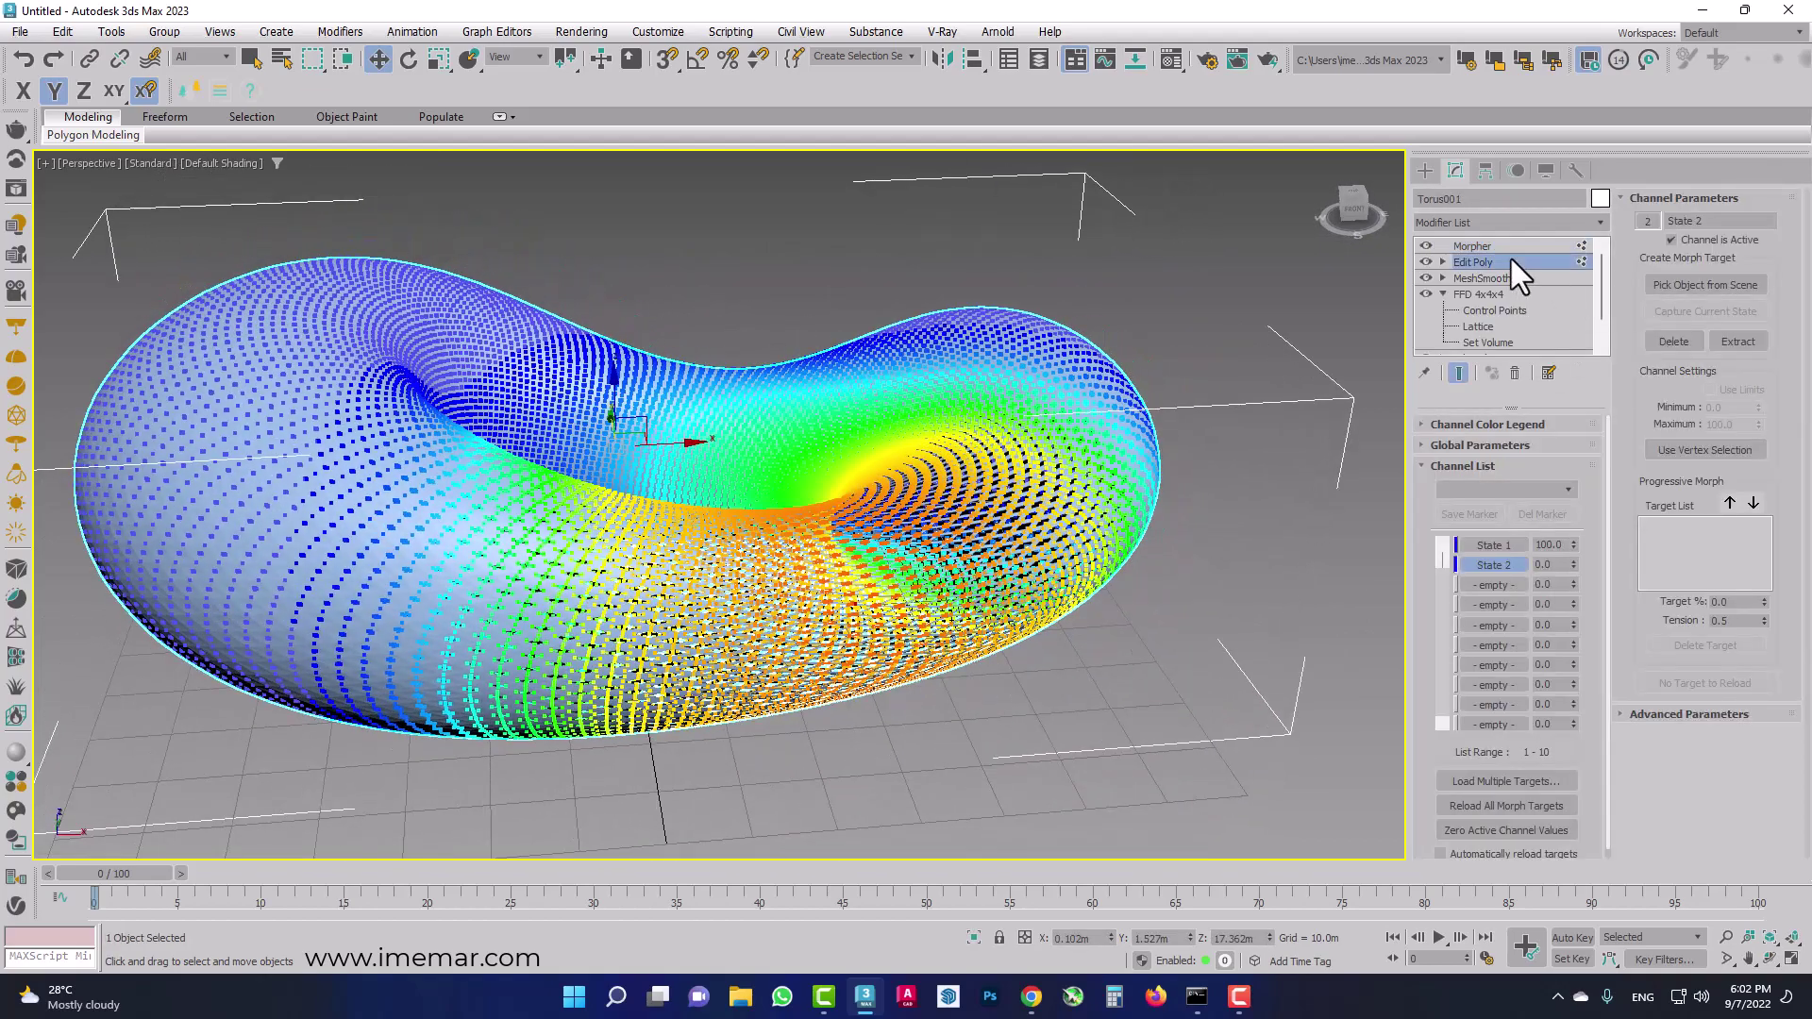
{"action": "left_click", "coordinate": [1510, 259]}
{"action": "key", "text": "1"}
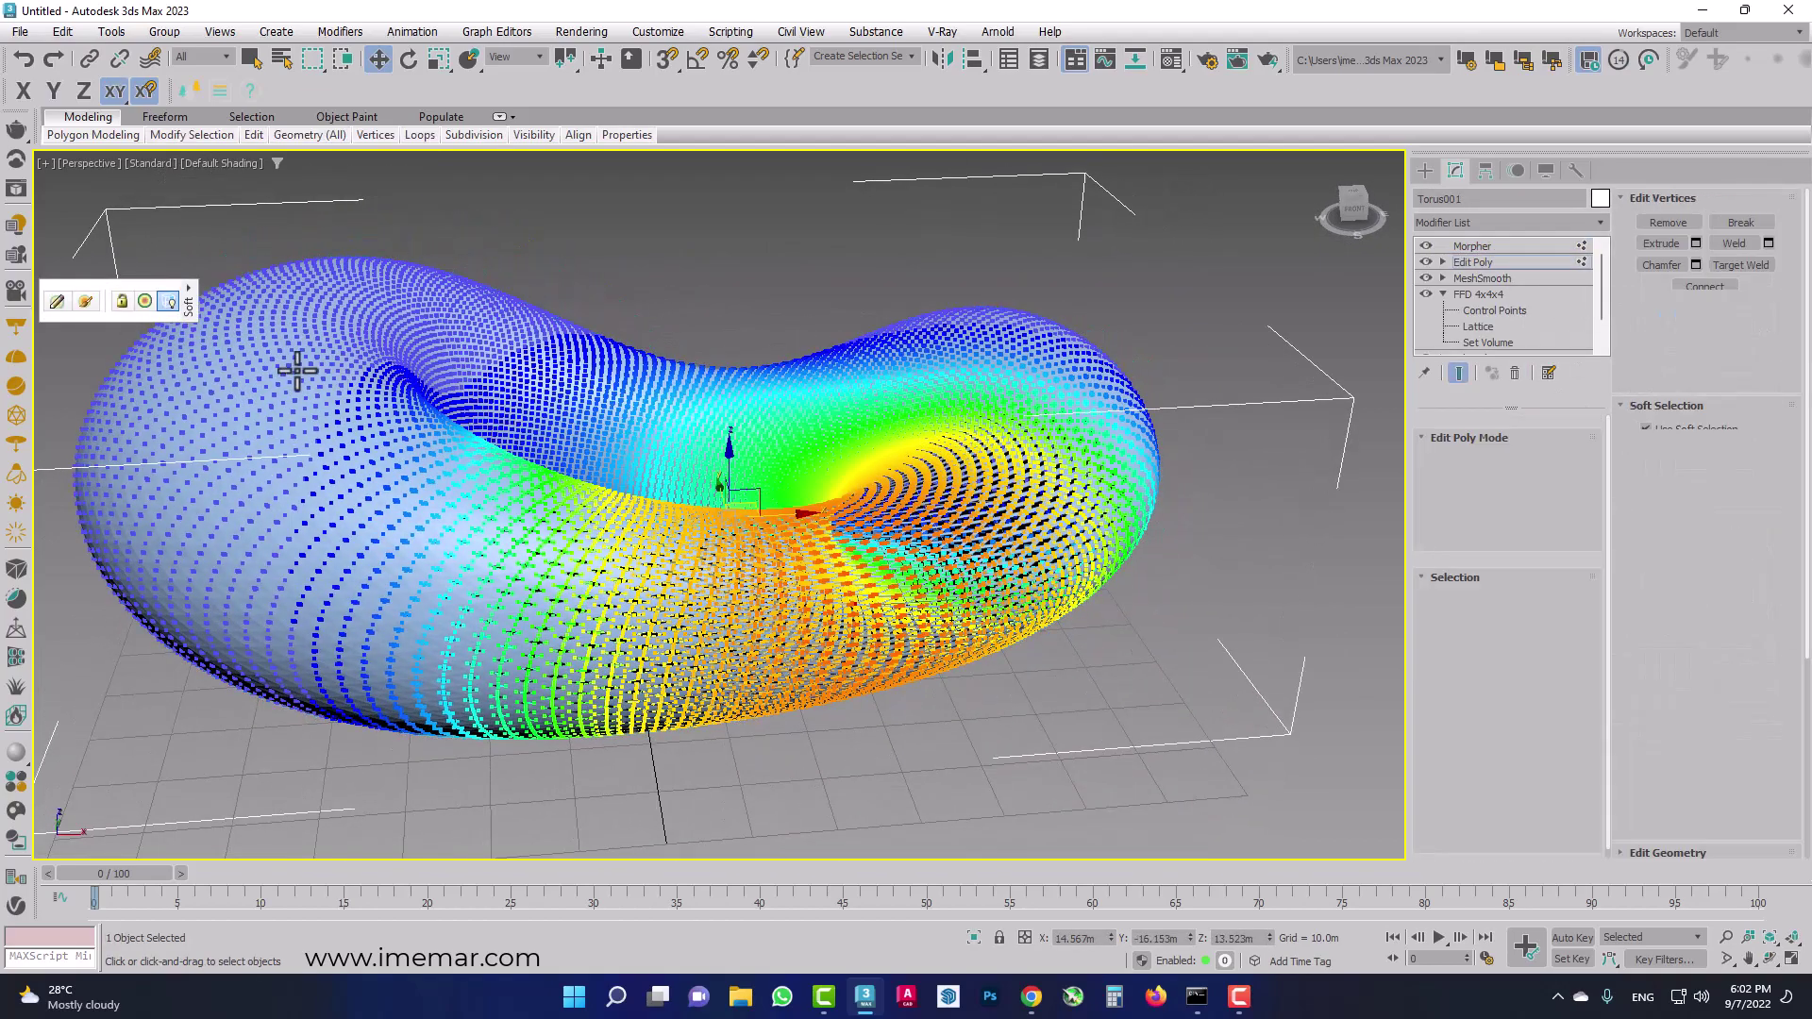
{"action": "left_click", "coordinate": [230, 313]}
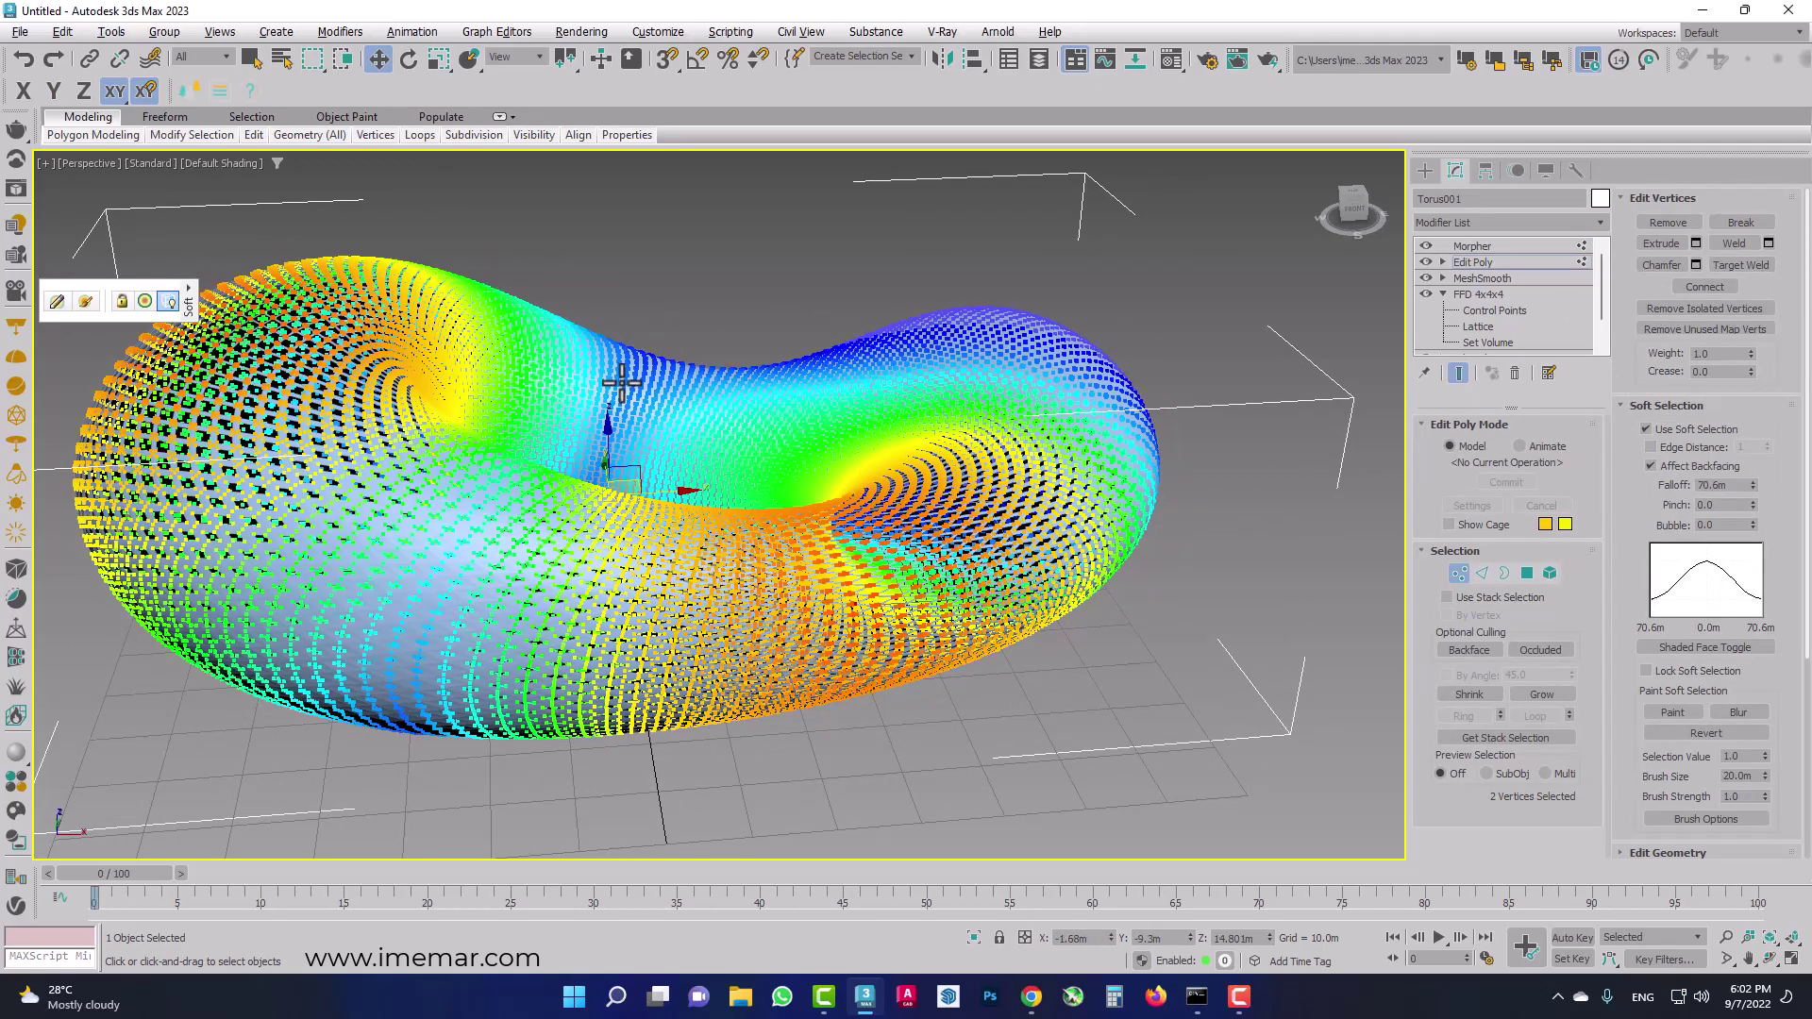
{"action": "middle_click_drag", "start_coordinate": [621, 382], "coordinate": [630, 402], "text": "alt"}
{"action": "left_click", "coordinate": [861, 330], "text": "ctrl"}
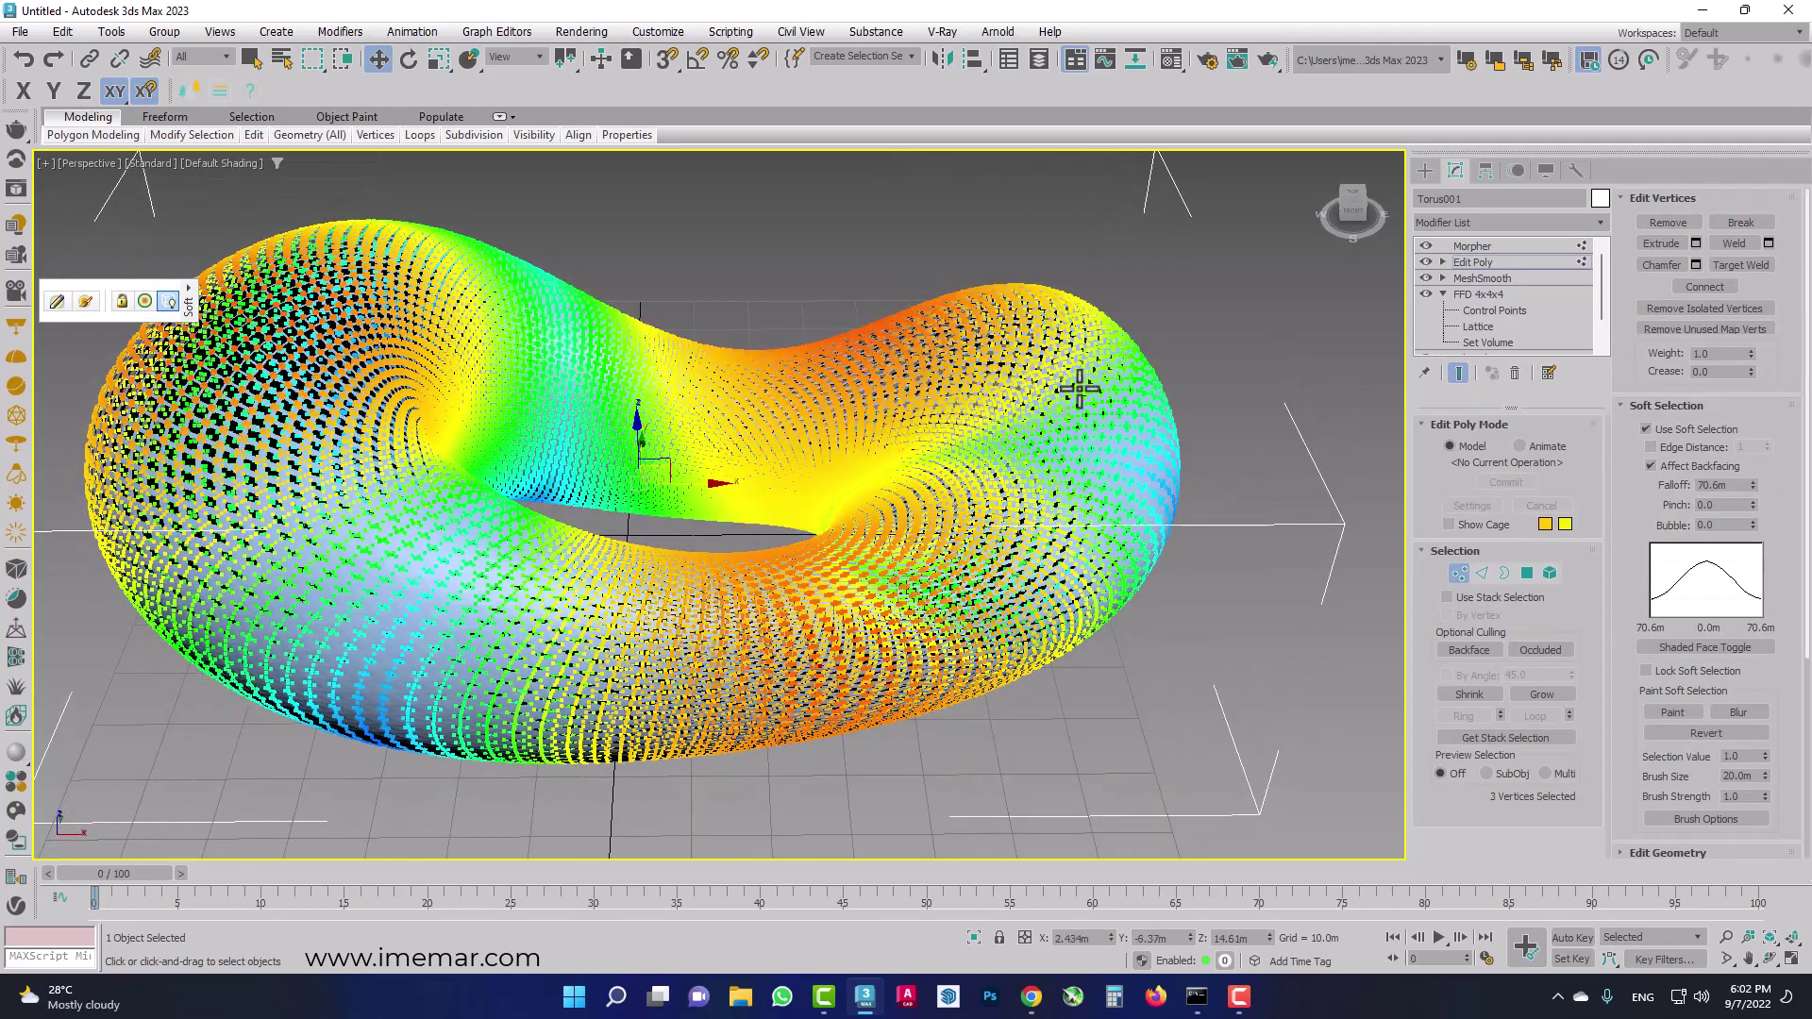
{"action": "middle_click_drag", "start_coordinate": [1108, 432], "coordinate": [1072, 416], "text": "alt"}
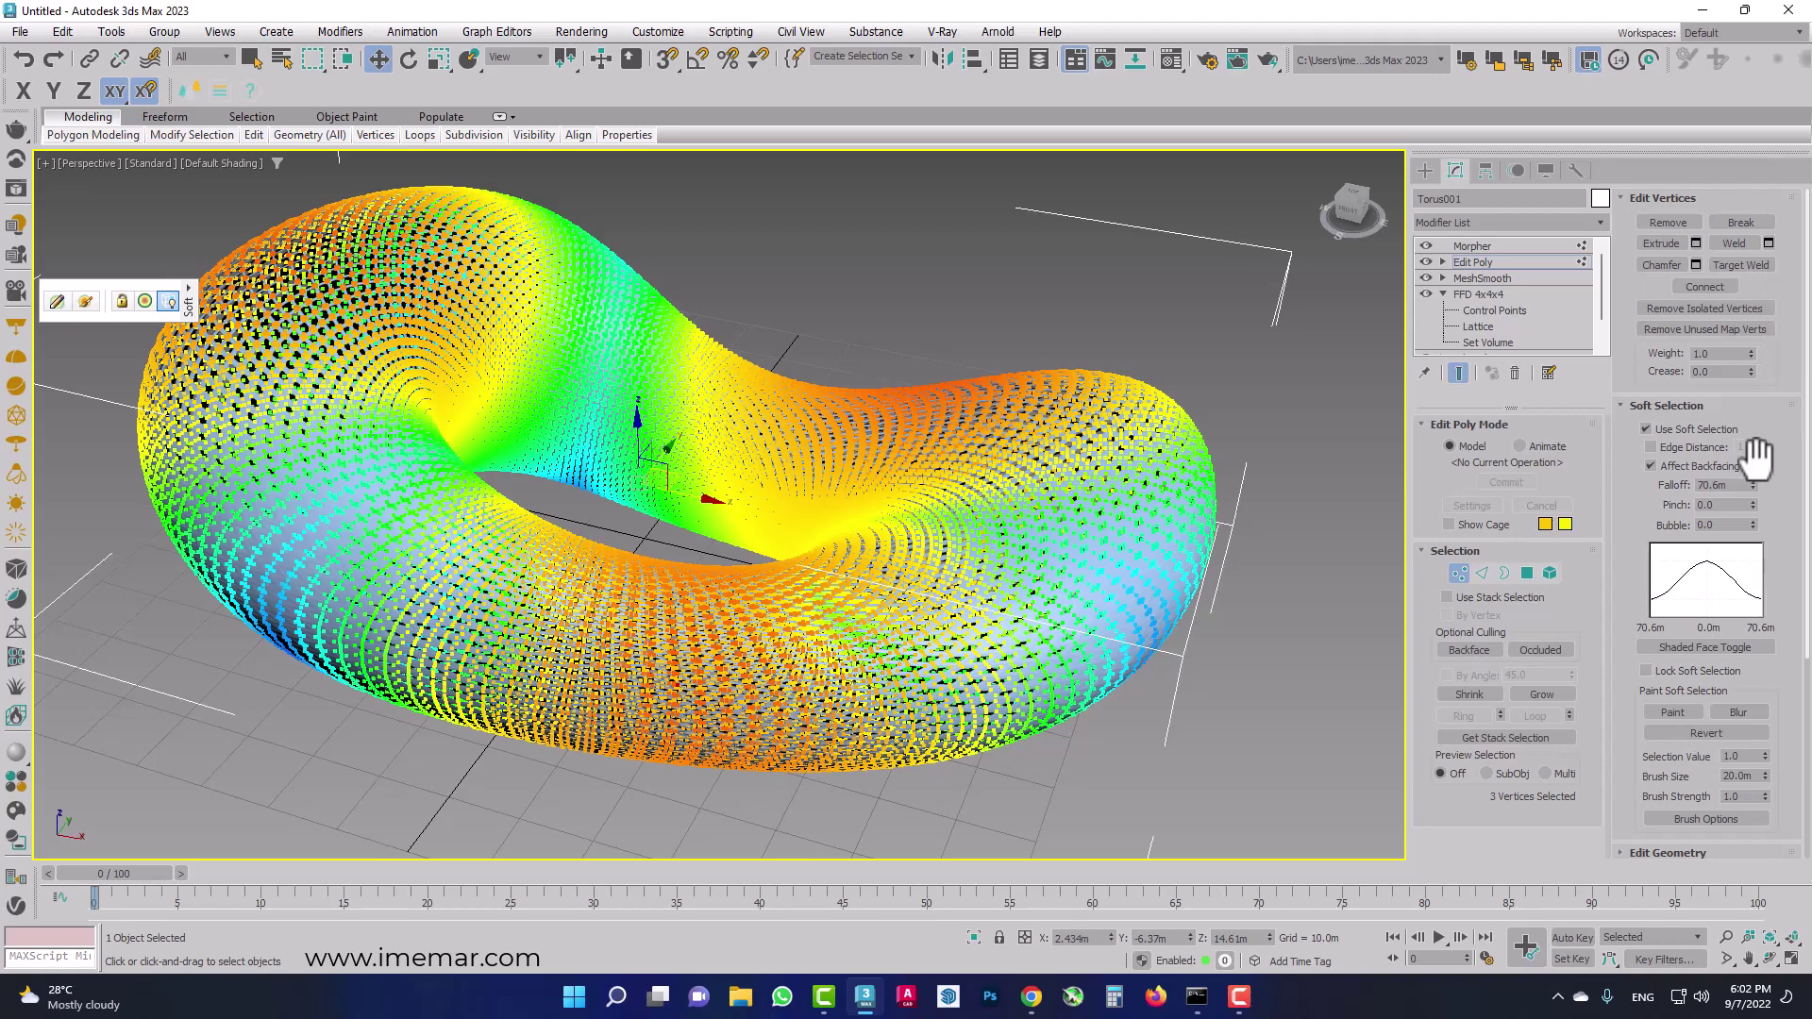
{"action": "left_click_drag", "start_coordinate": [1748, 484], "coordinate": [1747, 523]}
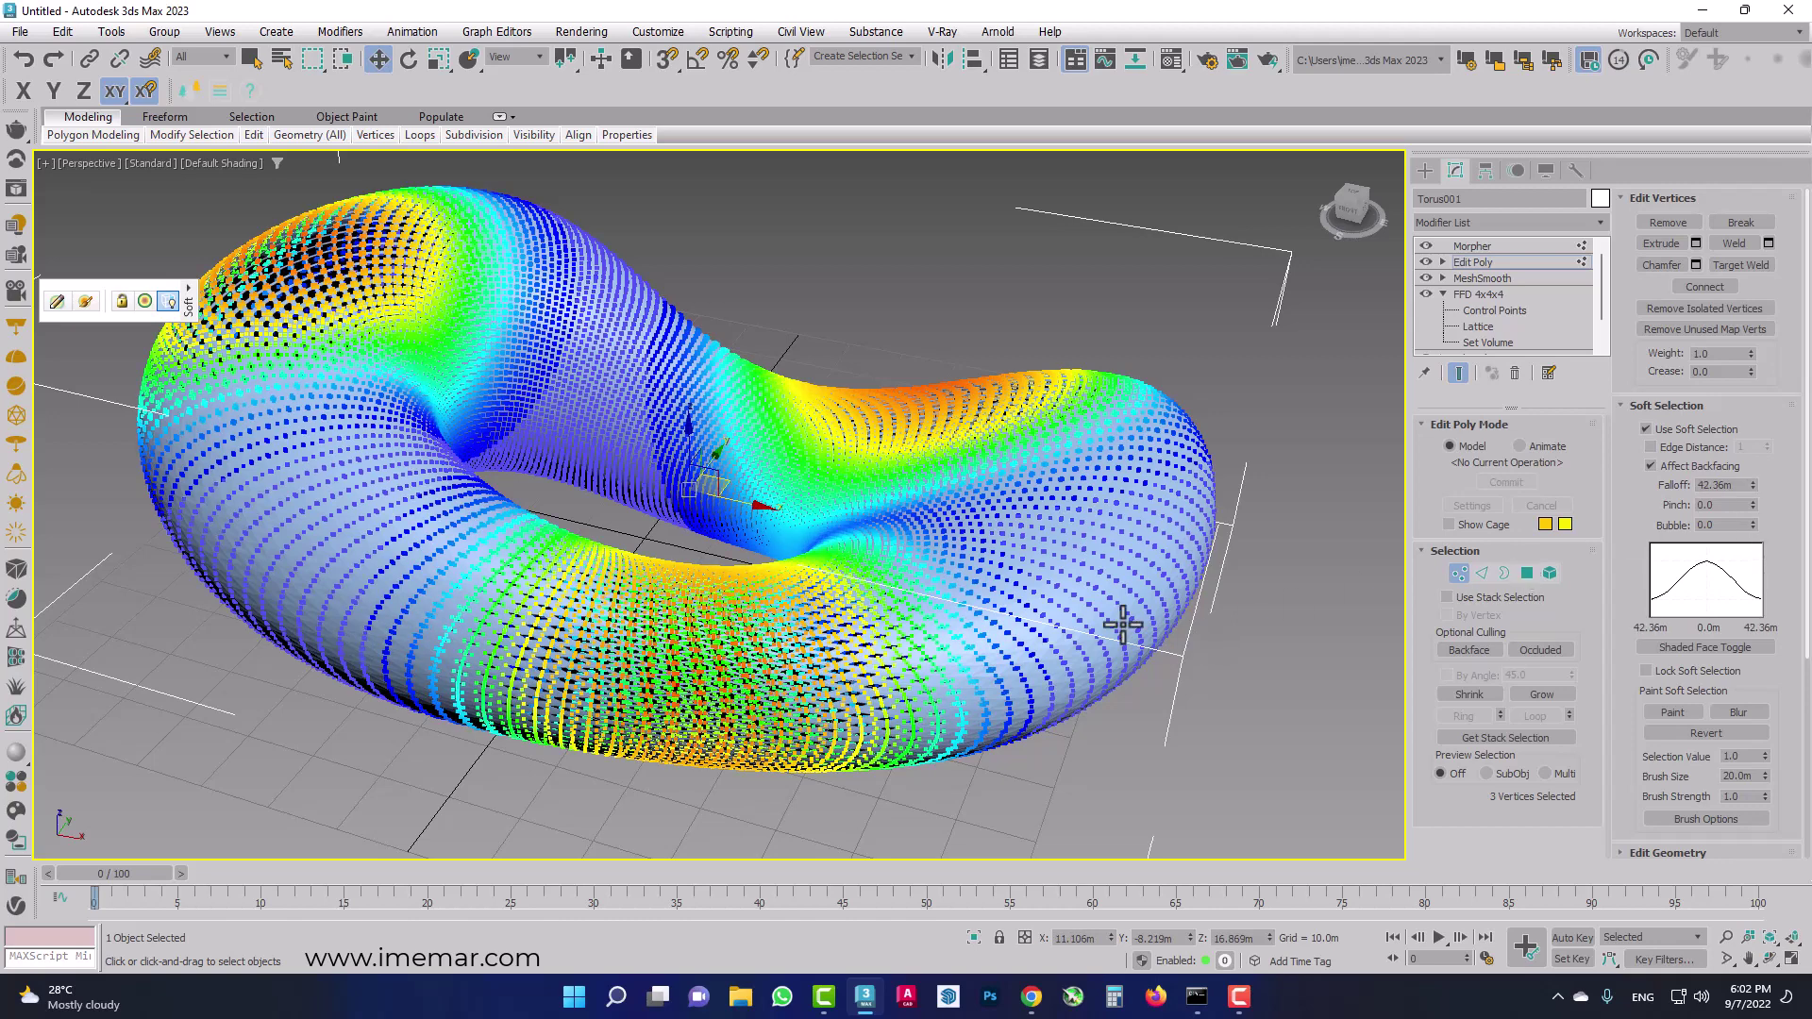
{"action": "left_click", "coordinate": [1161, 653], "text": "ctrl"}
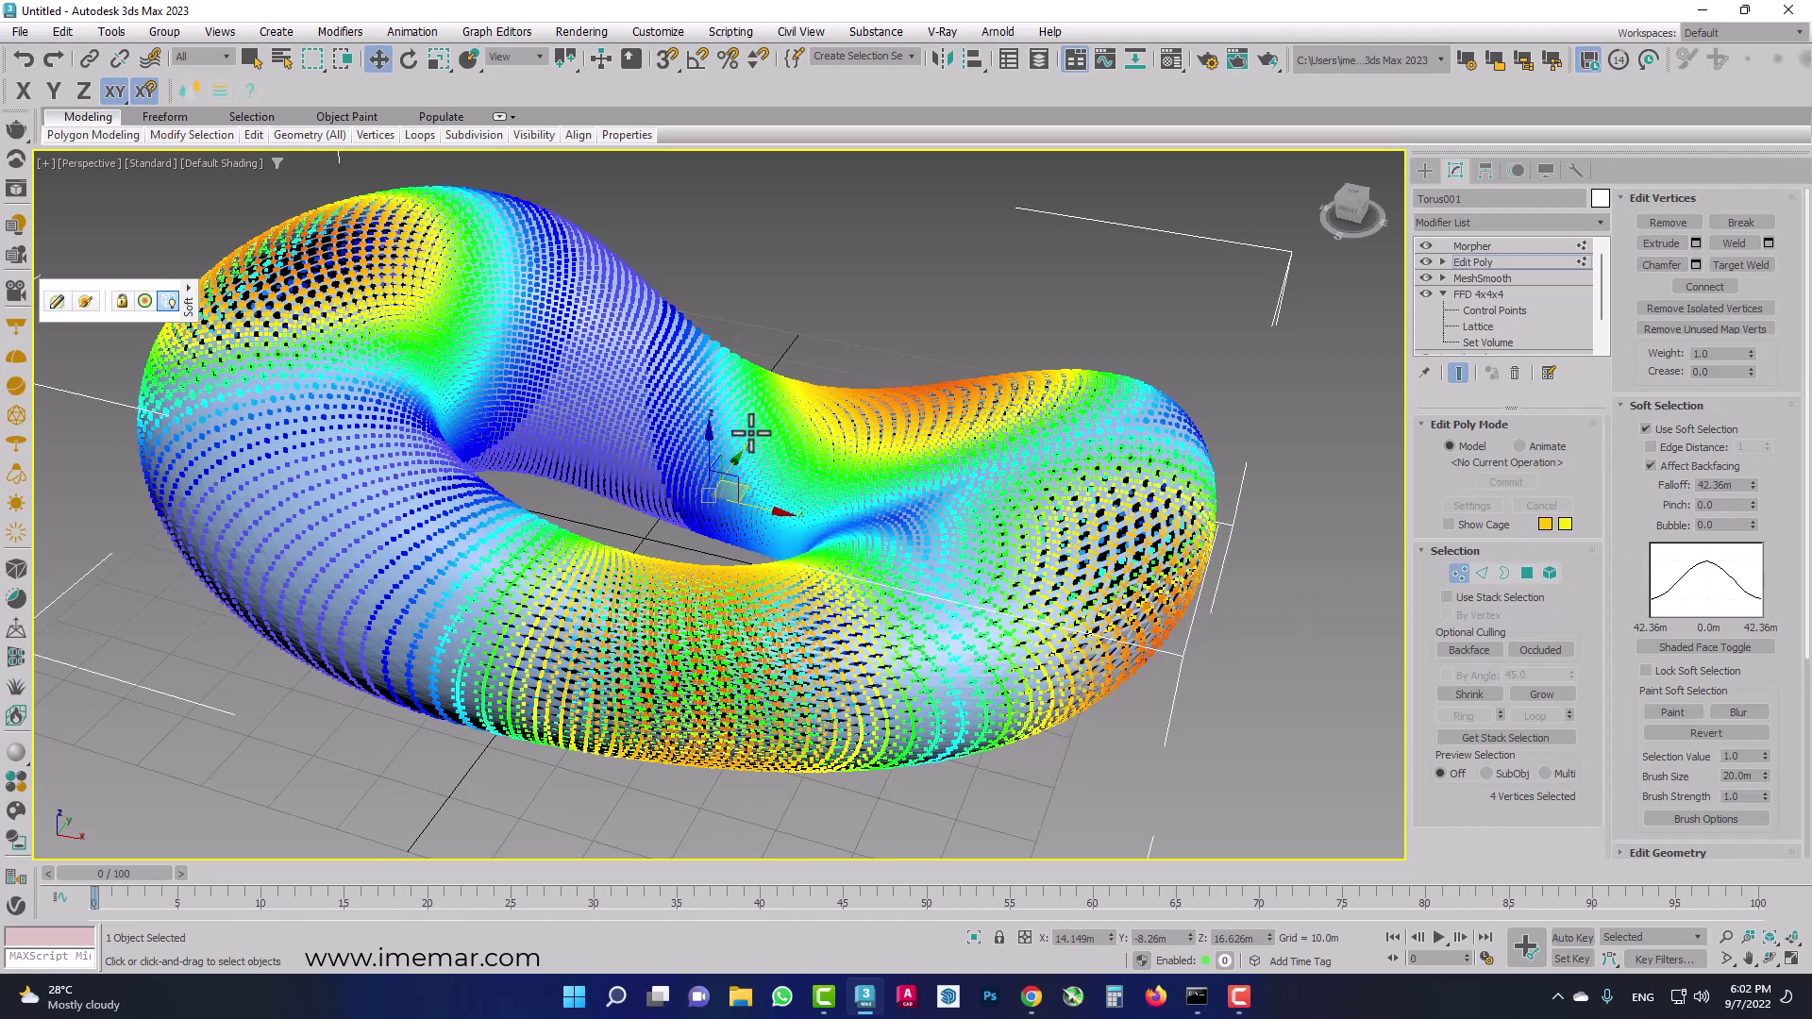
{"action": "left_click_drag", "start_coordinate": [1753, 483], "coordinate": [1753, 490]}
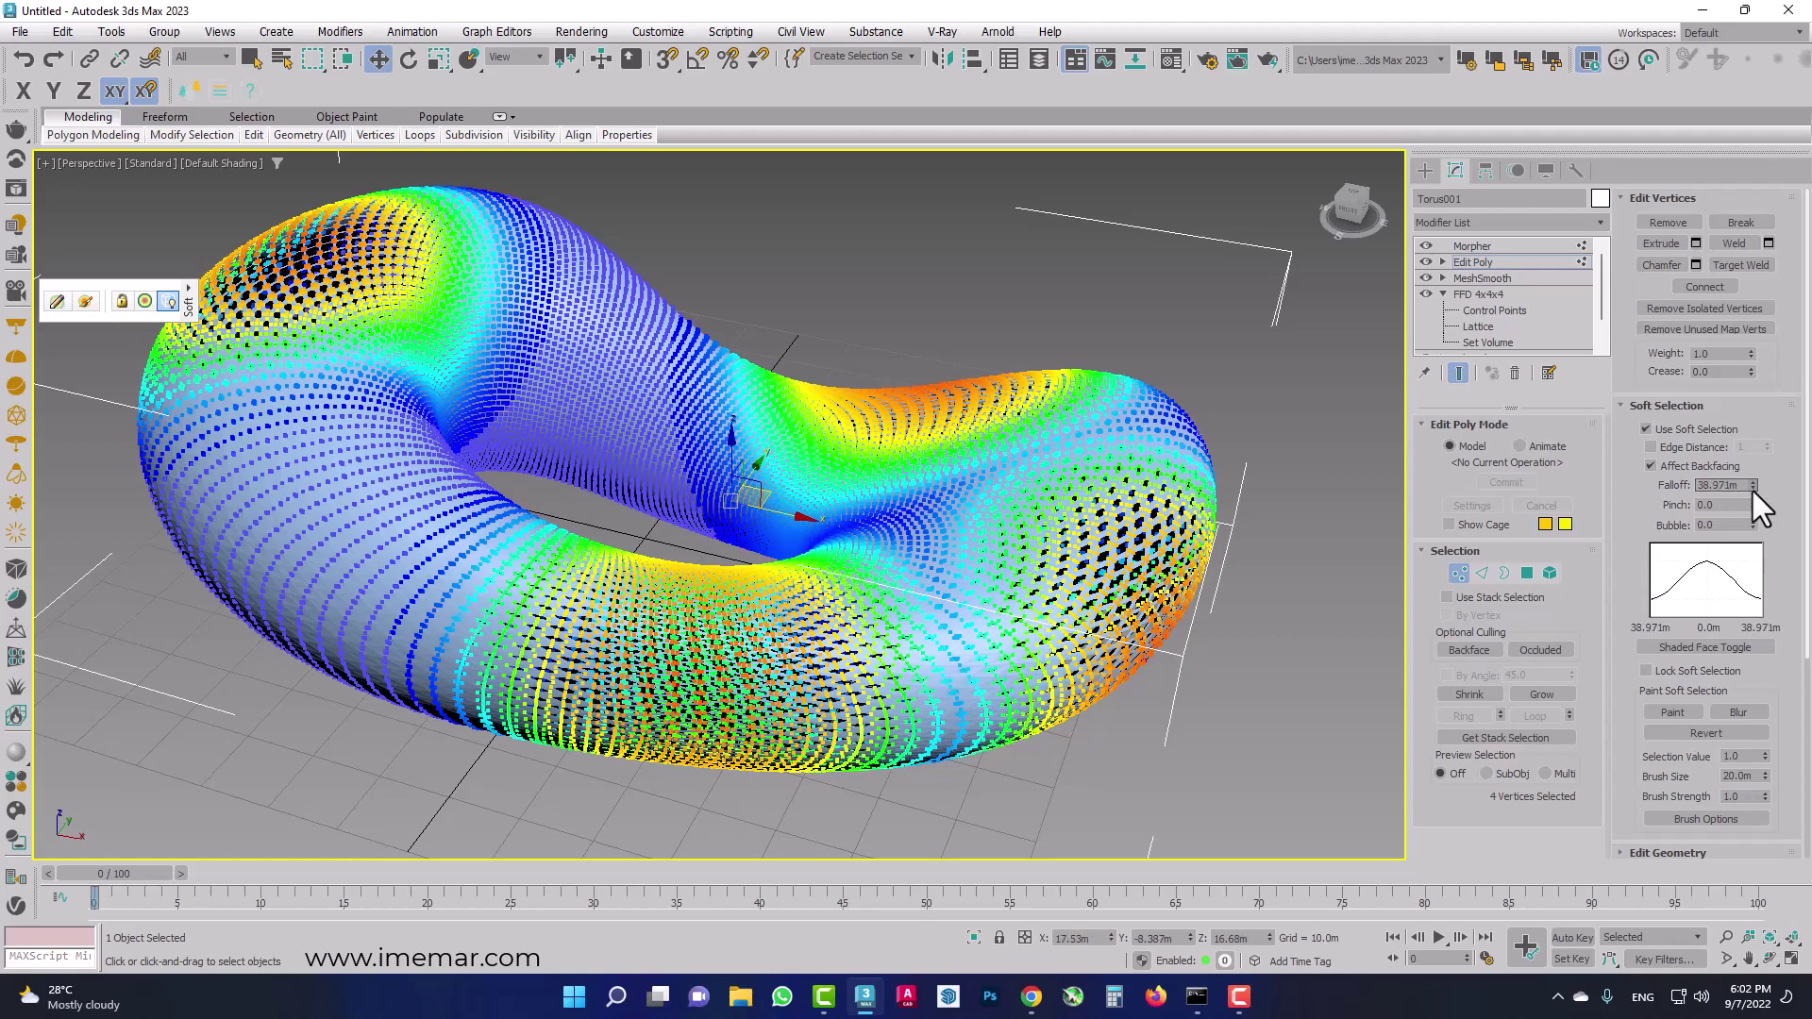
{"action": "left_click", "coordinate": [887, 277]}
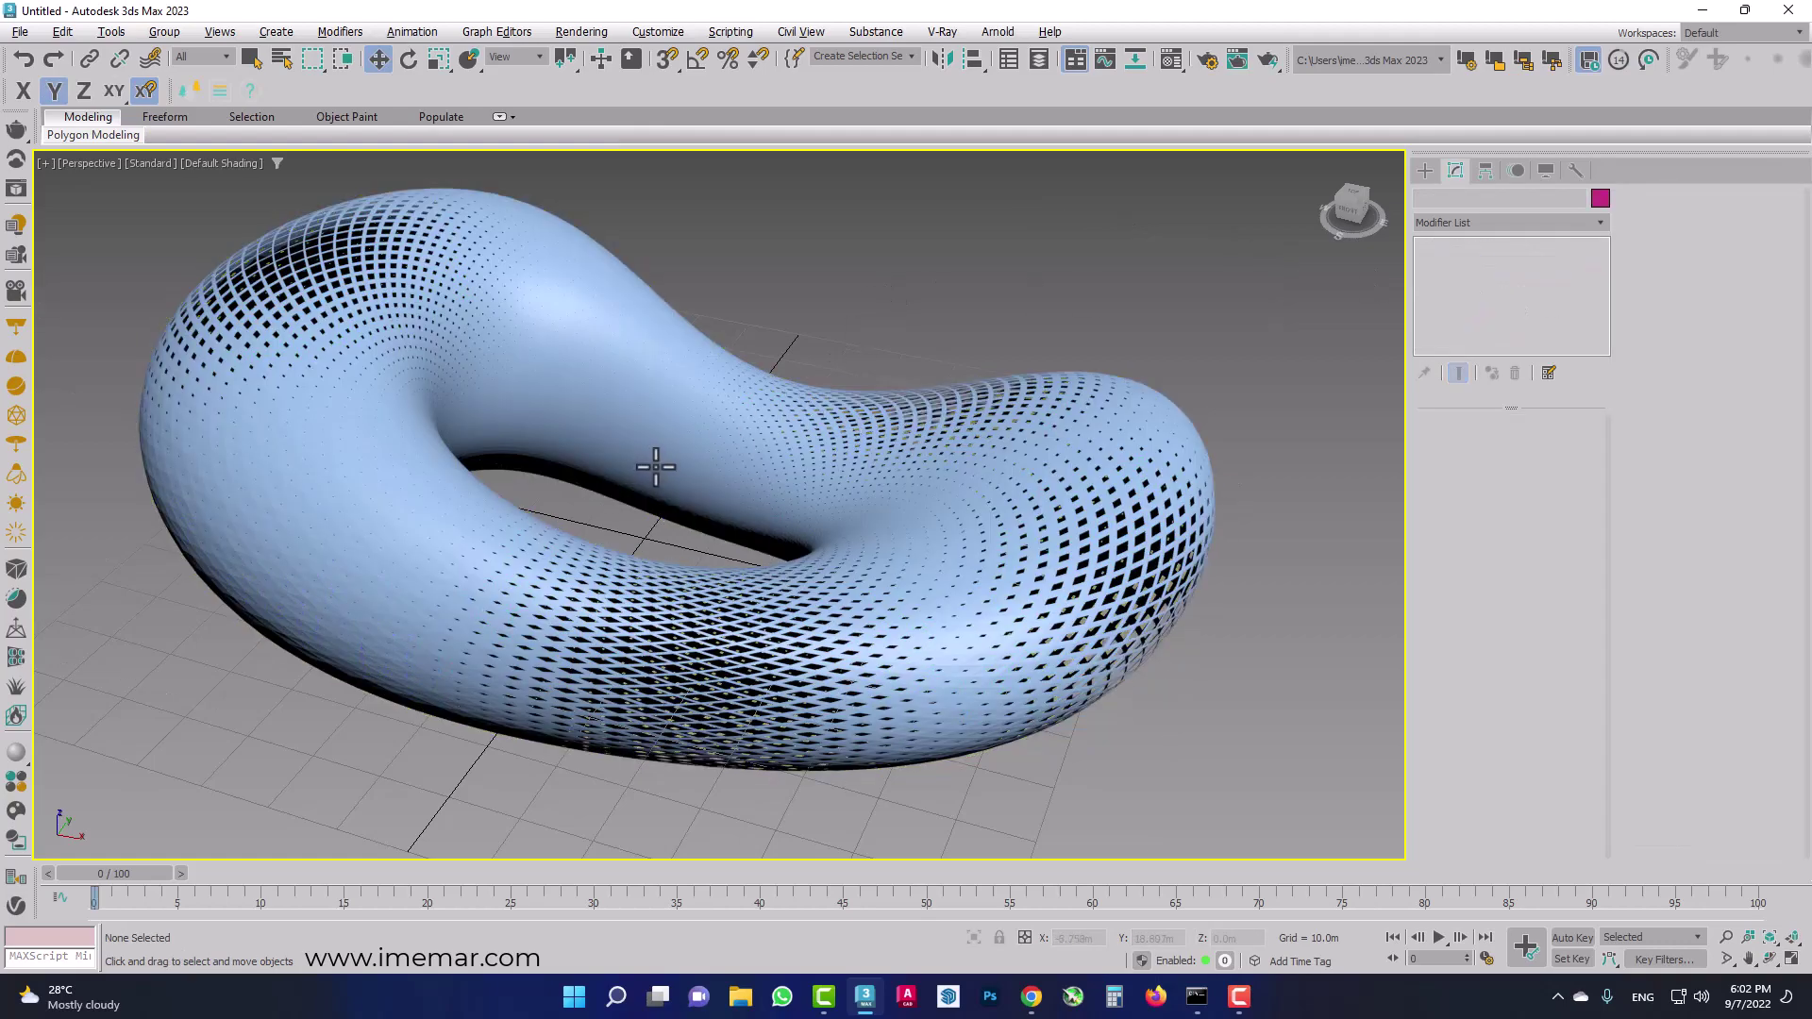
Add top and front vertices to the selection and set the falloff to 34.295m.
{"action": "mouse_move", "coordinate": [647, 457]}
{"action": "middle_mouse_down", "text": "alt"}
{"action": "mouse_move", "coordinate": [745, 405]}
{"action": "mouse_move", "coordinate": [1007, 380]}
{"action": "middle_mouse_up", "text": "alt"}
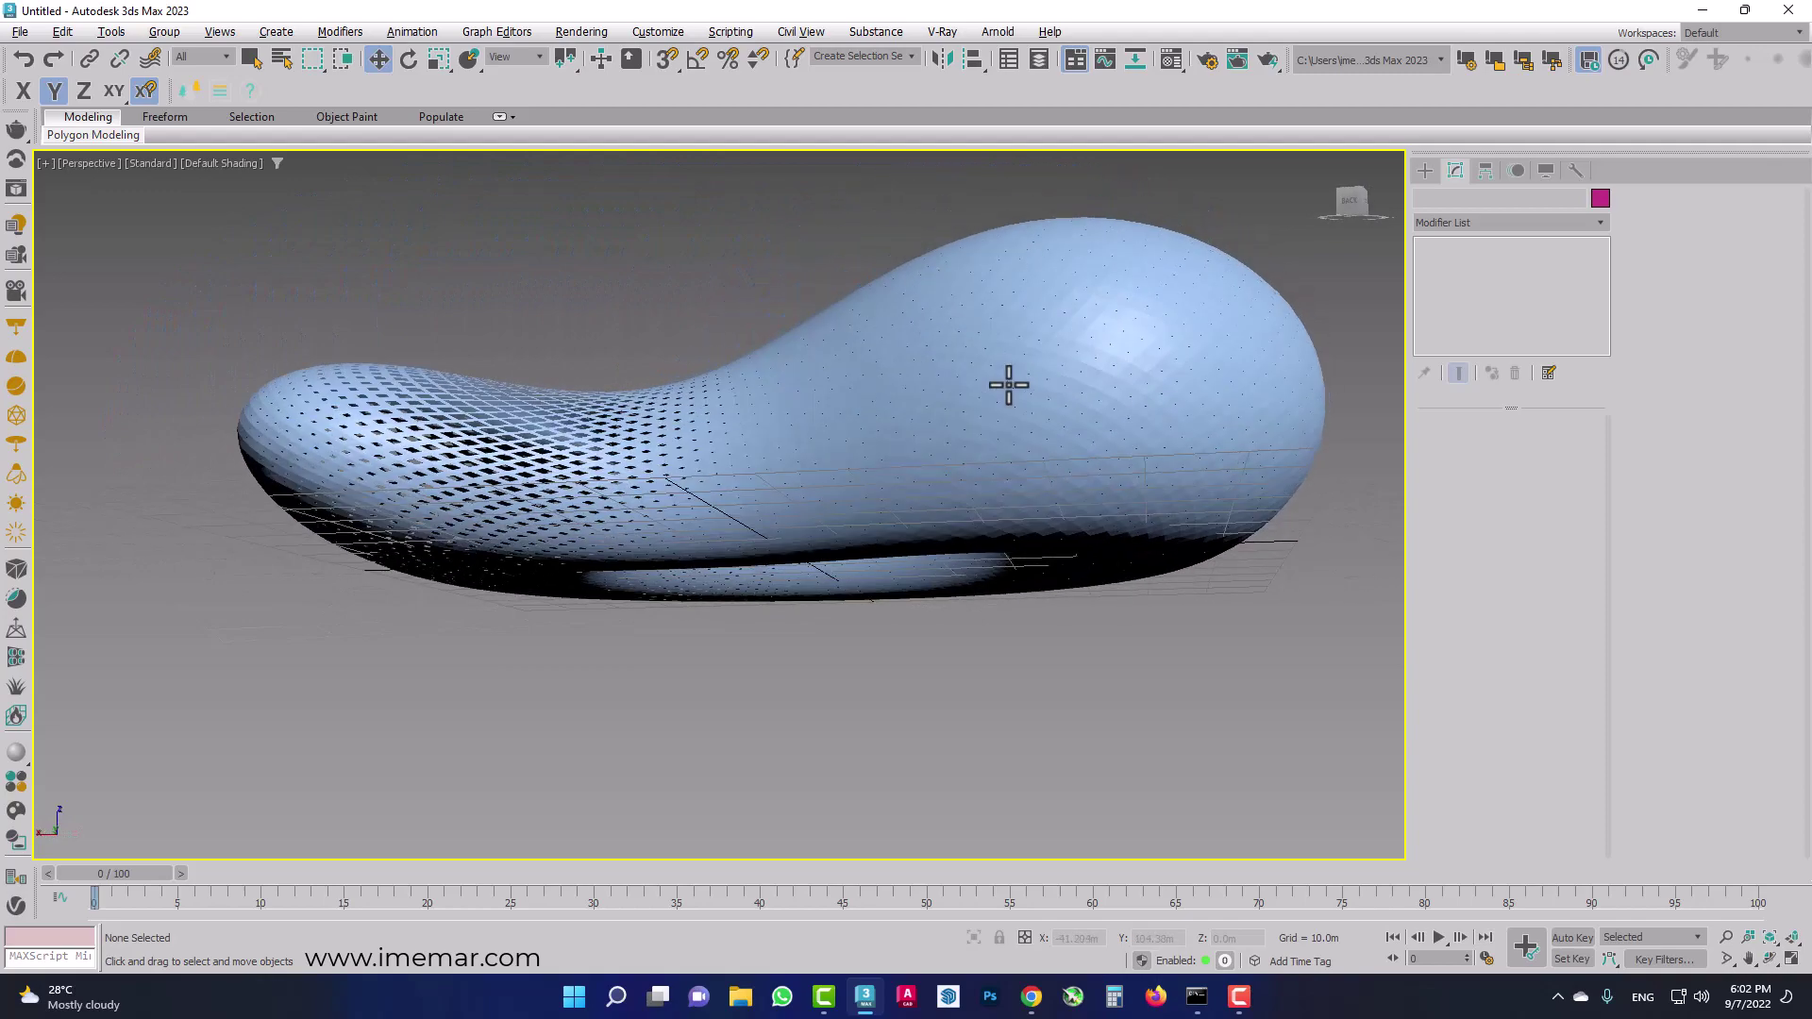
{"action": "left_click", "coordinate": [1035, 352]}
{"action": "left_click", "coordinate": [1490, 265]}
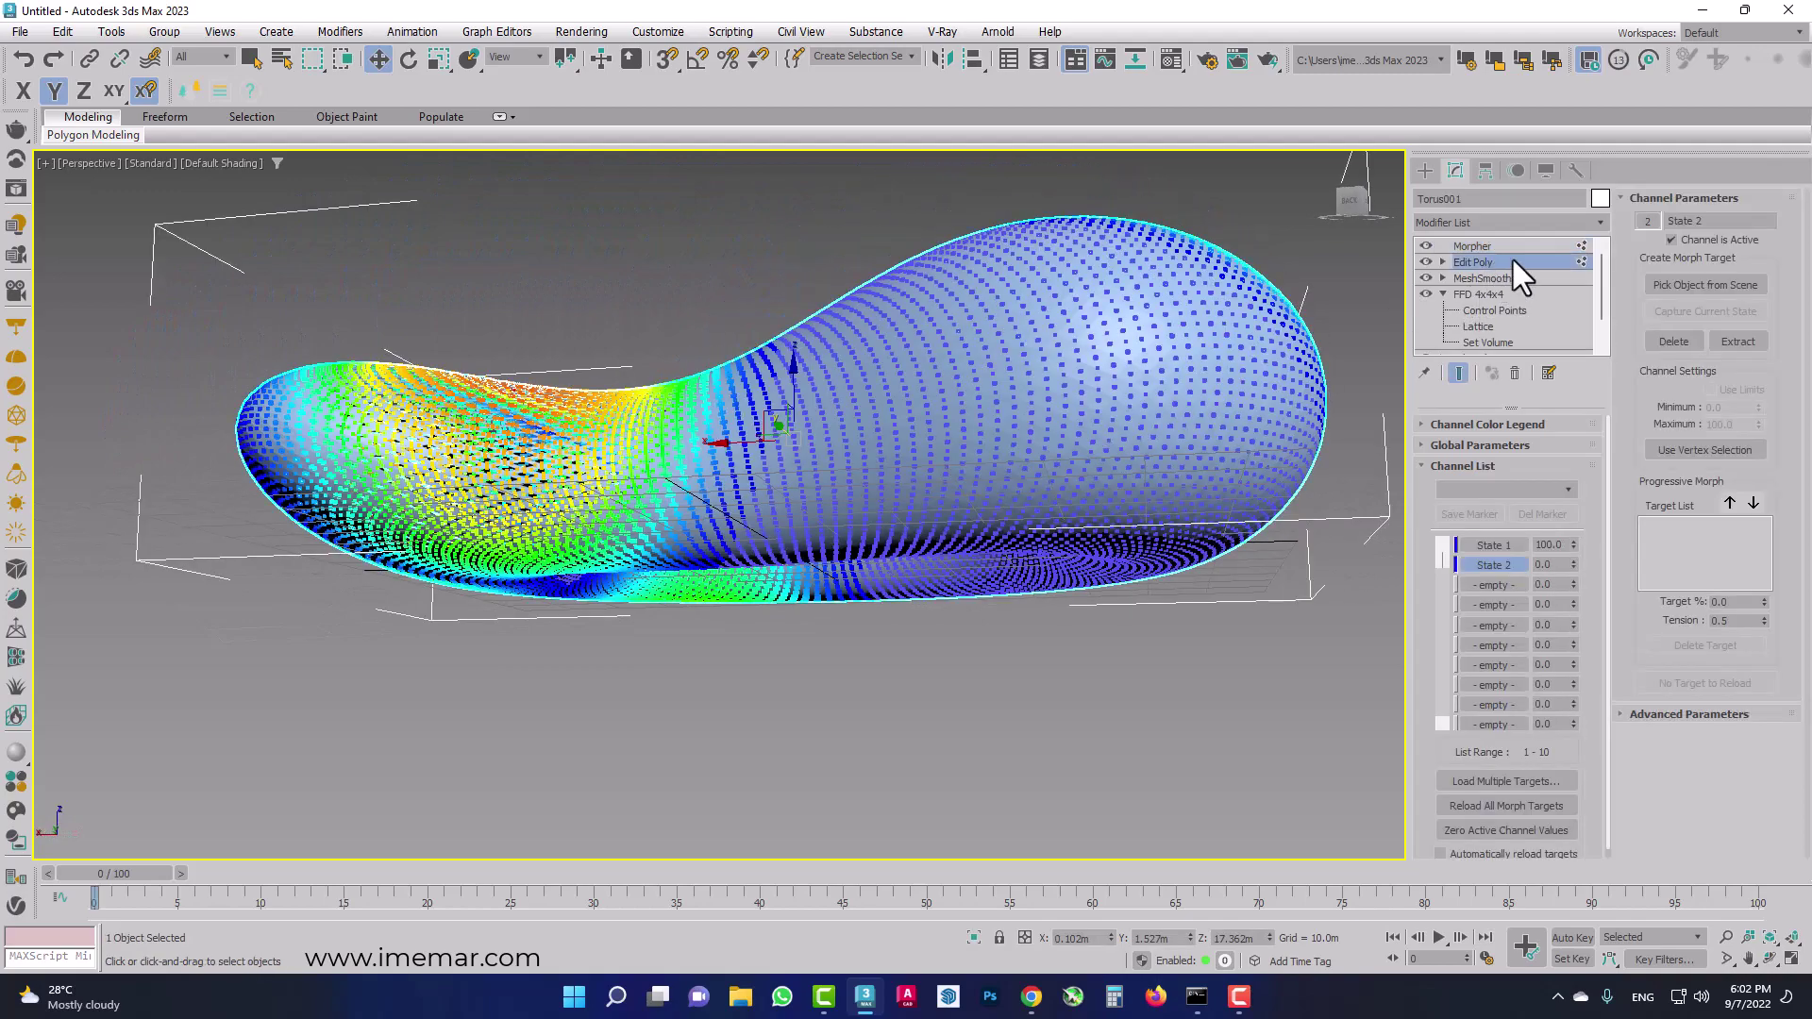
{"action": "left_click", "coordinate": [1026, 444], "text": "ctrl"}
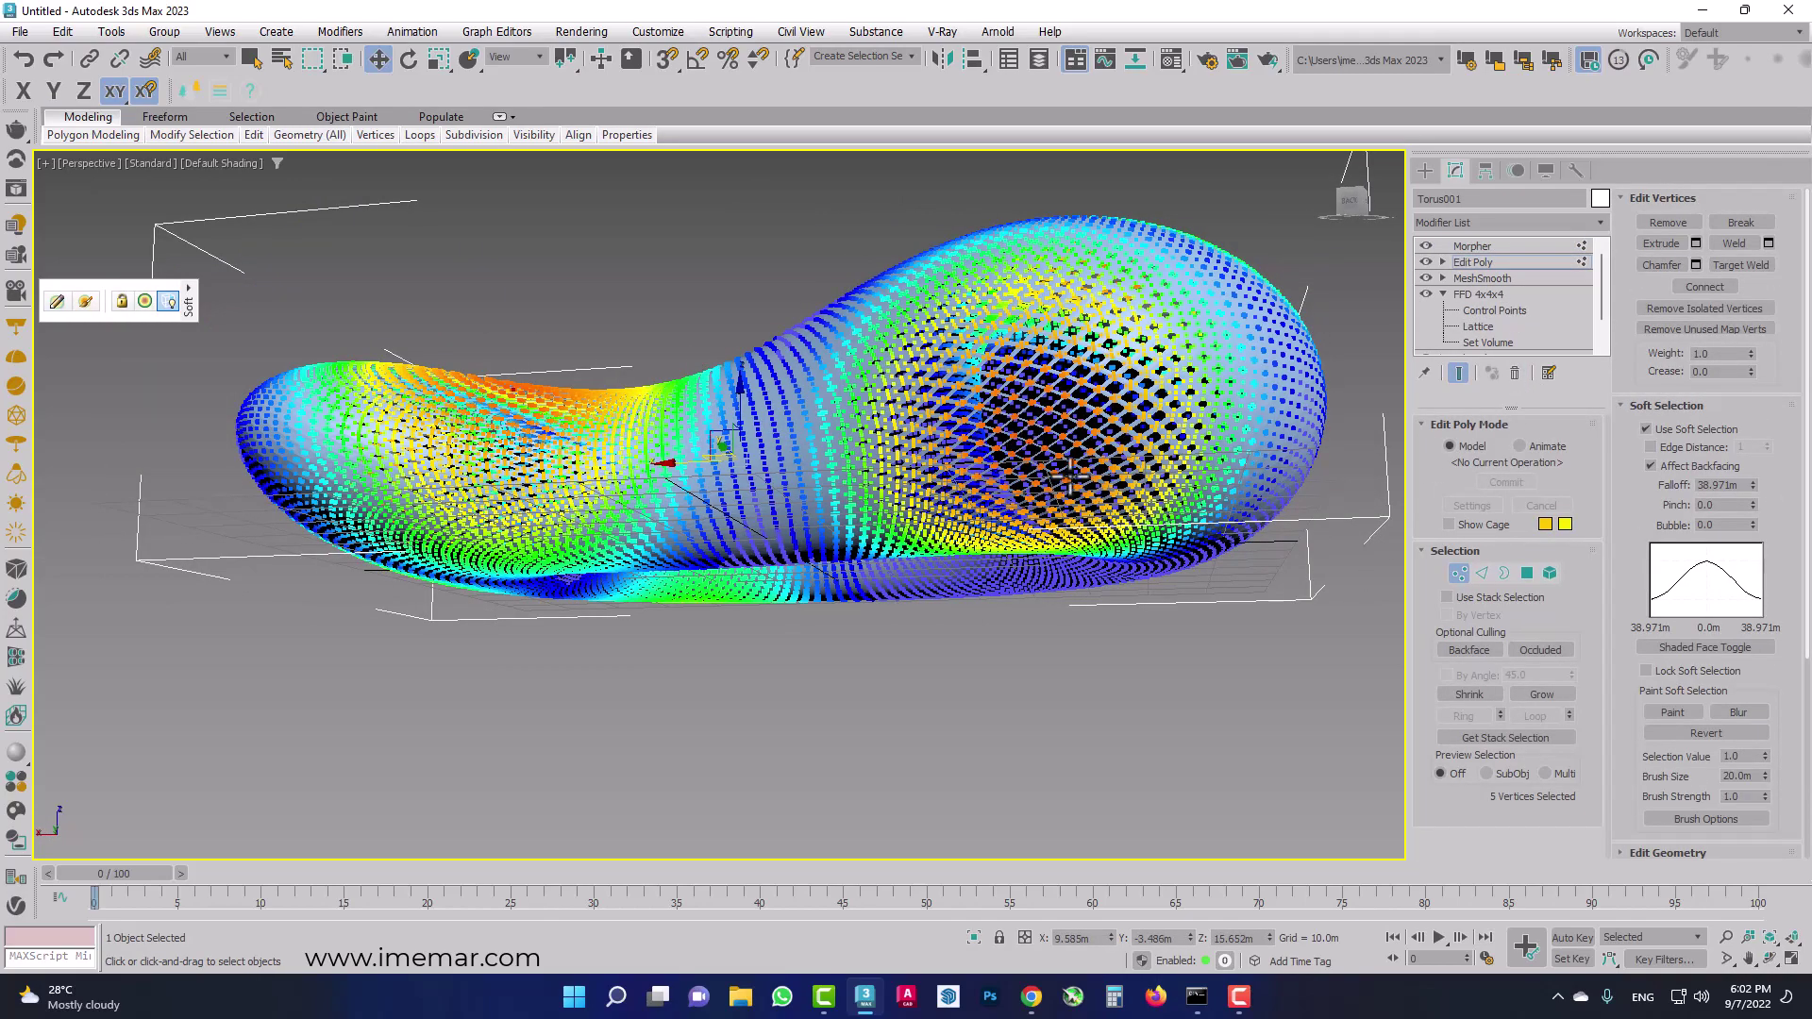
{"action": "middle_click_drag", "start_coordinate": [1359, 566], "coordinate": [1395, 464], "text": "alt"}
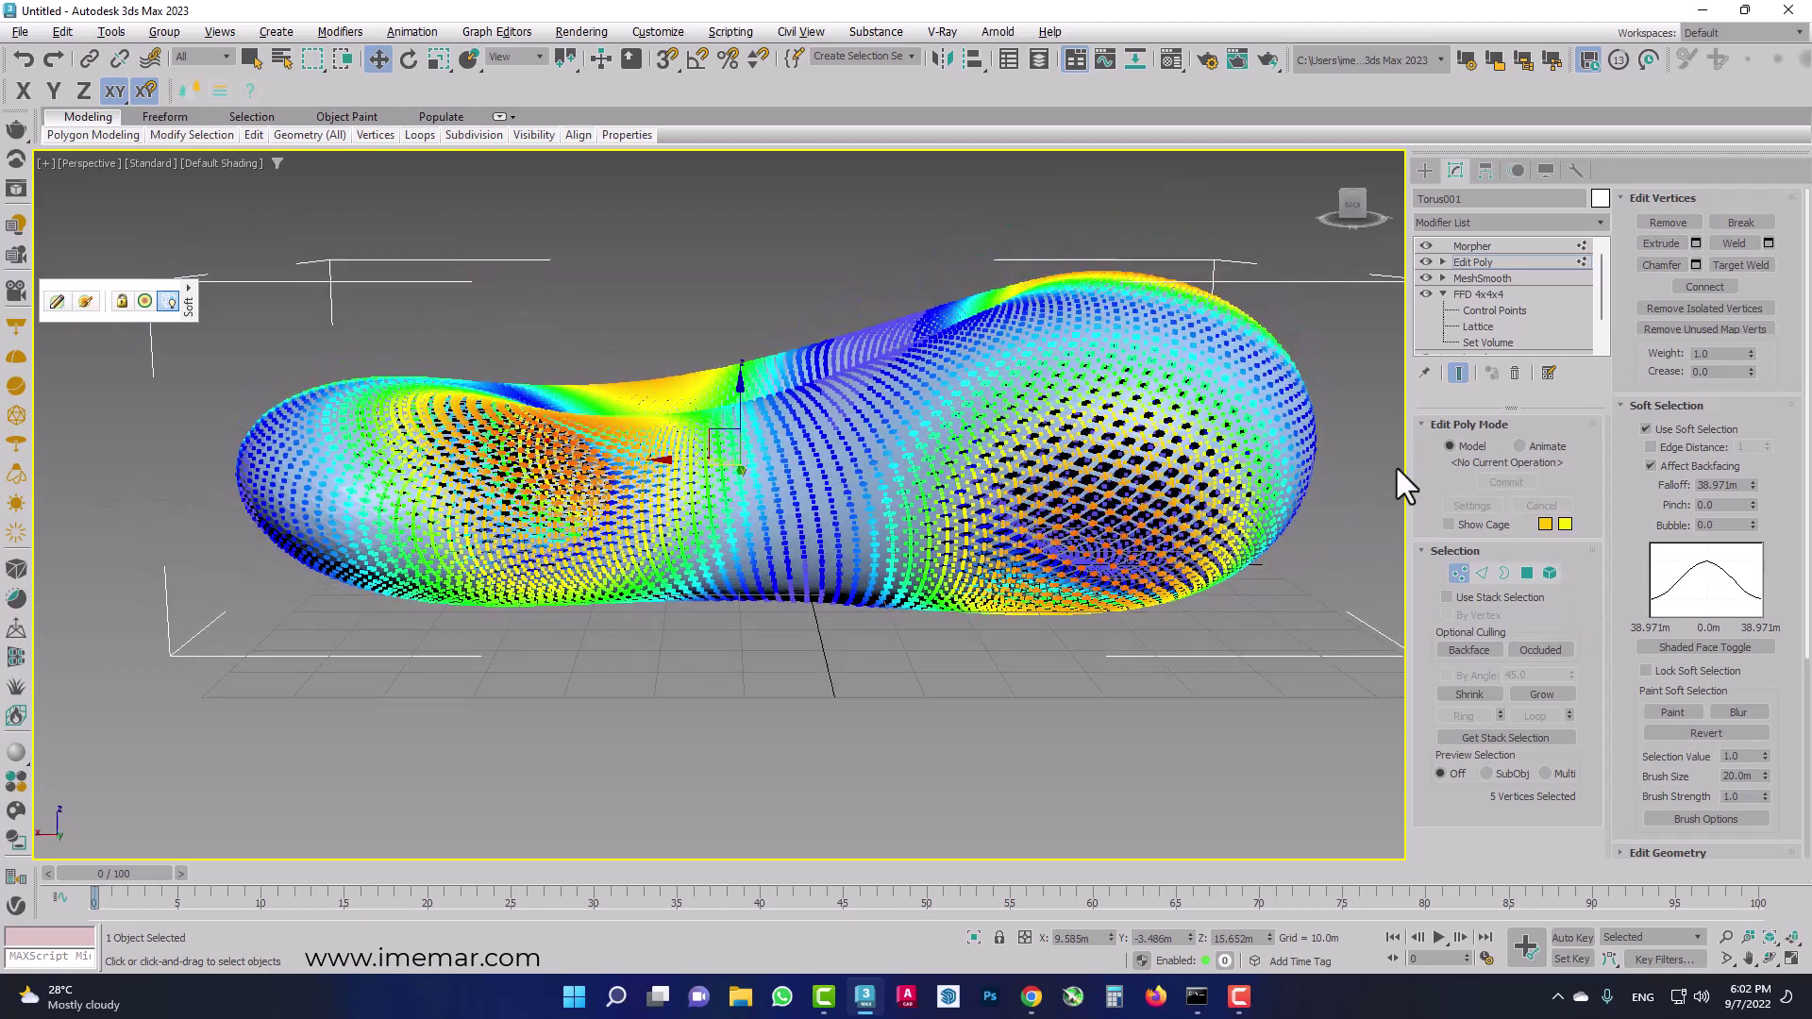
{"action": "middle_click_drag", "start_coordinate": [1171, 453], "coordinate": [1180, 522], "text": "alt"}
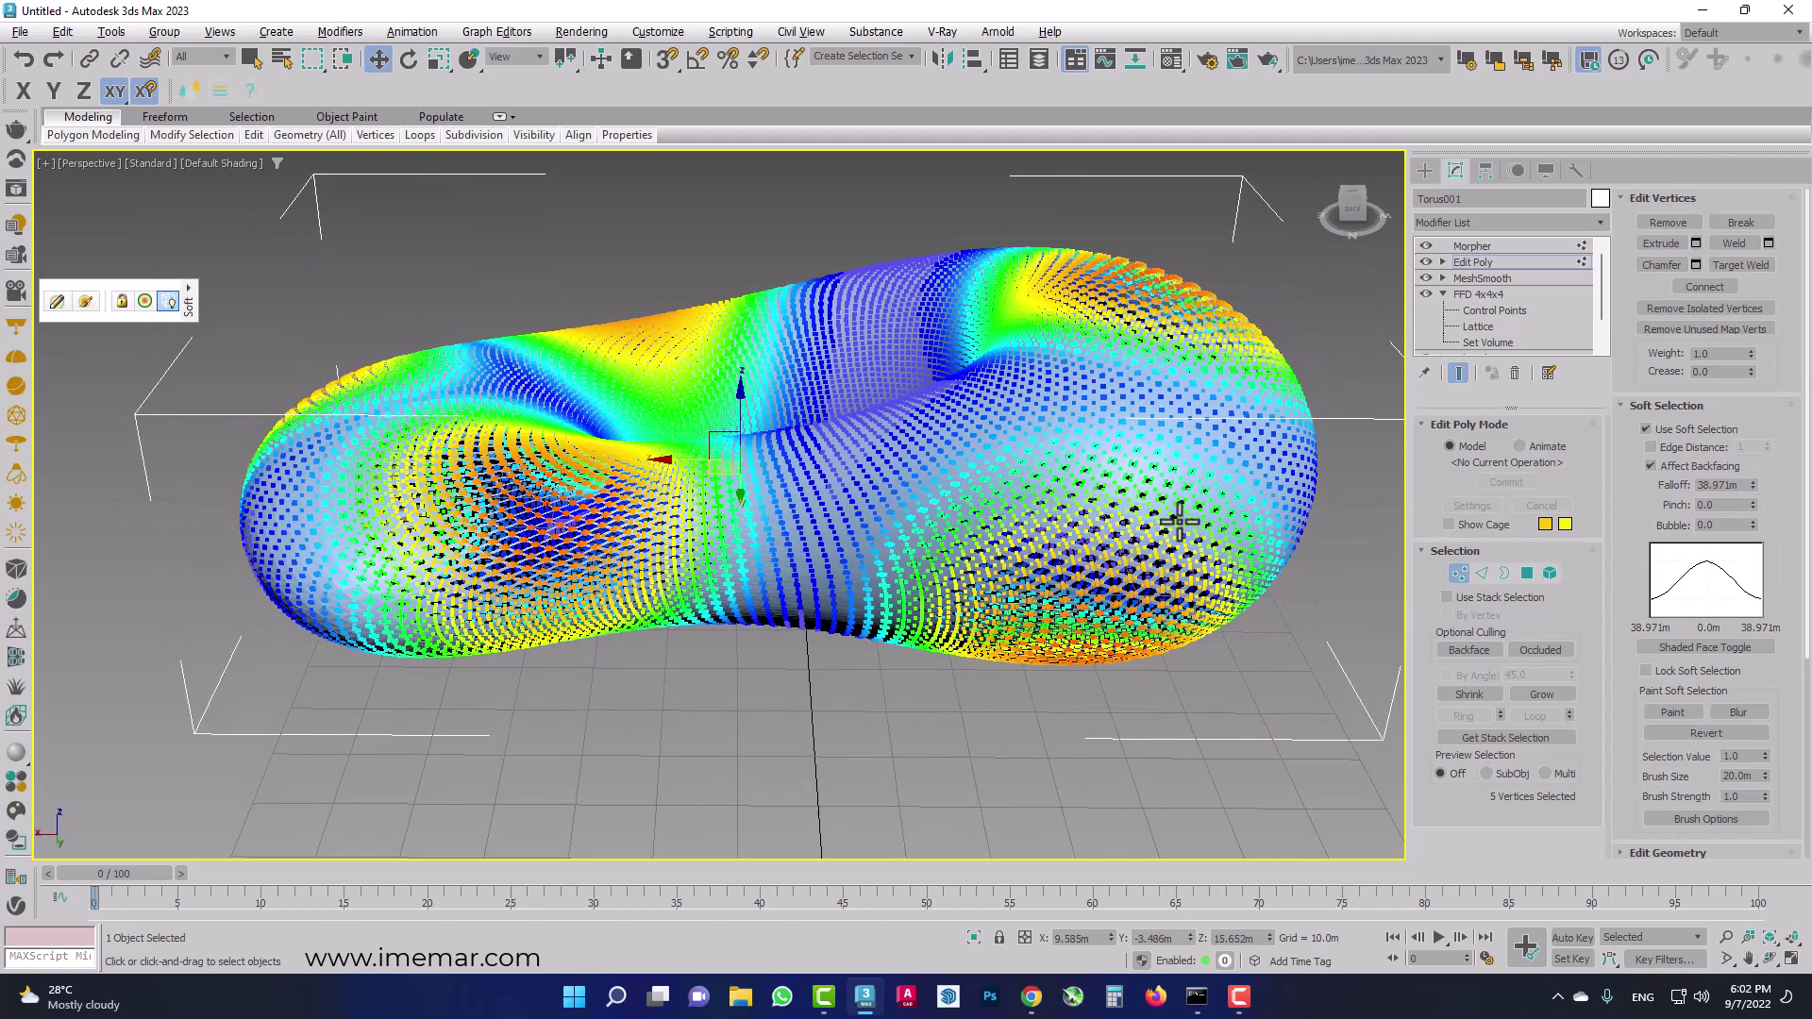
{"action": "left_click_drag", "start_coordinate": [1757, 485], "coordinate": [1757, 496]}
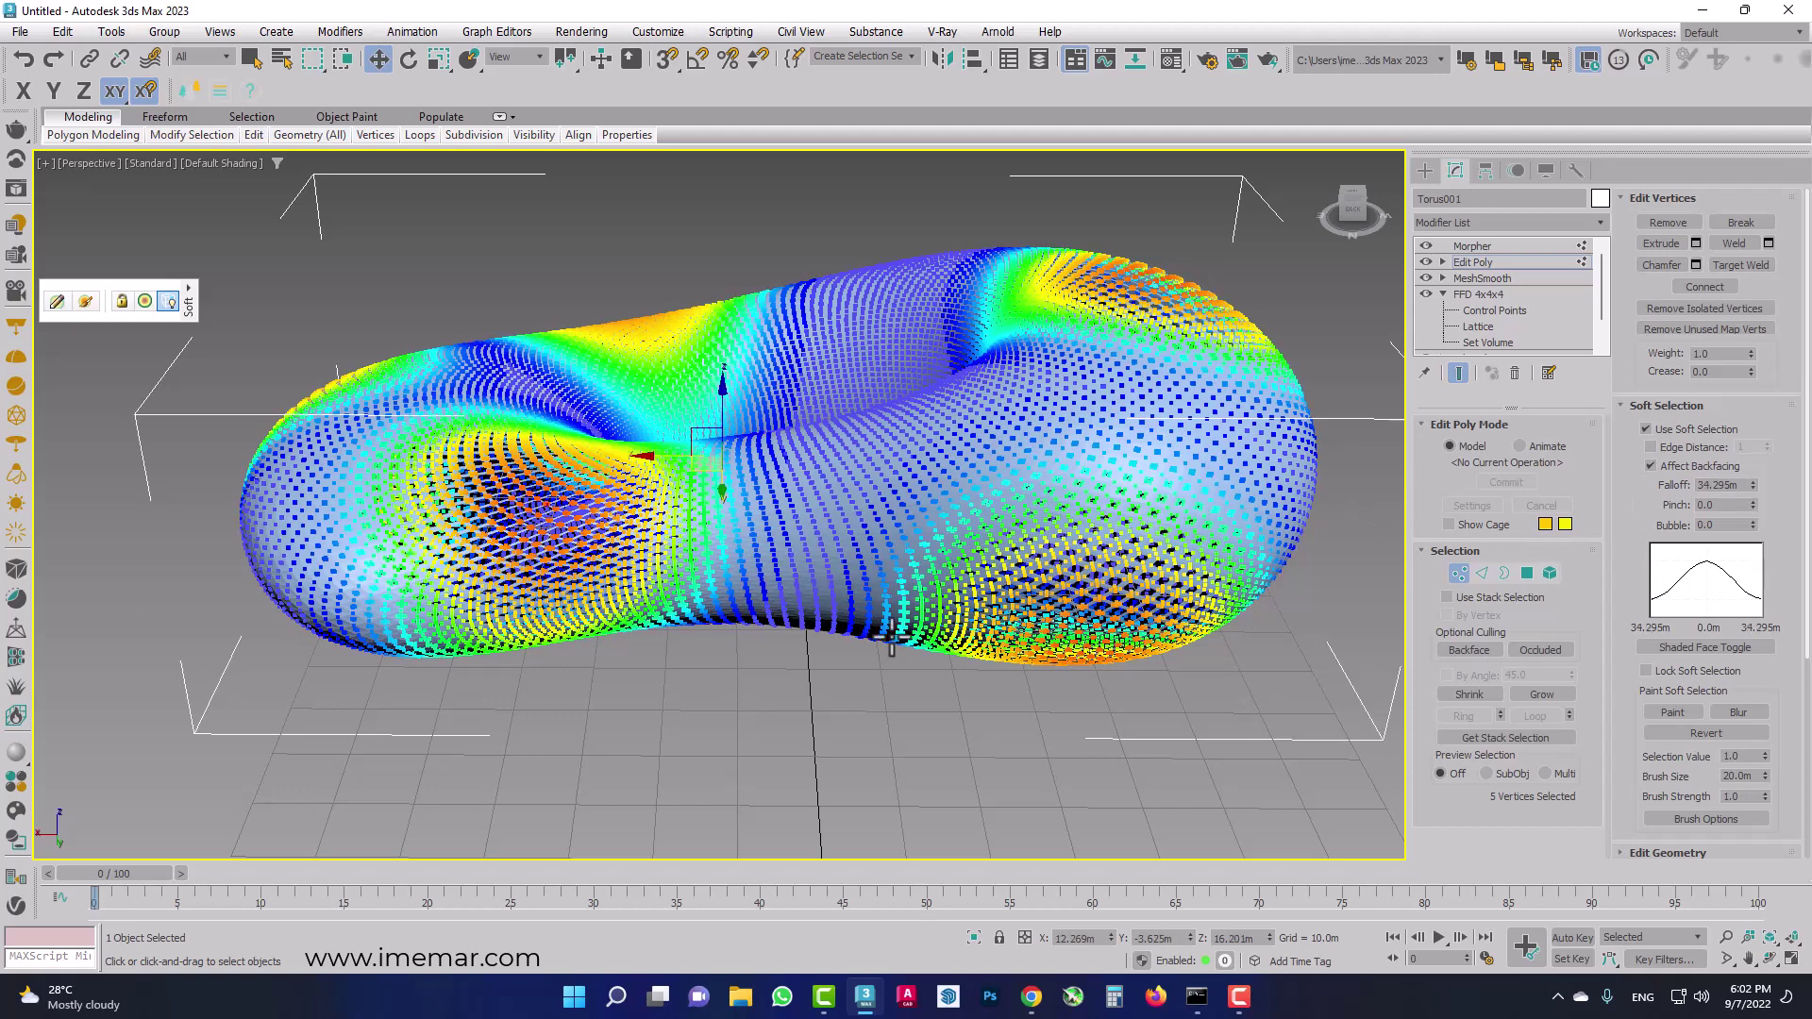
{"action": "left_click", "coordinate": [666, 627], "text": "ctrl"}
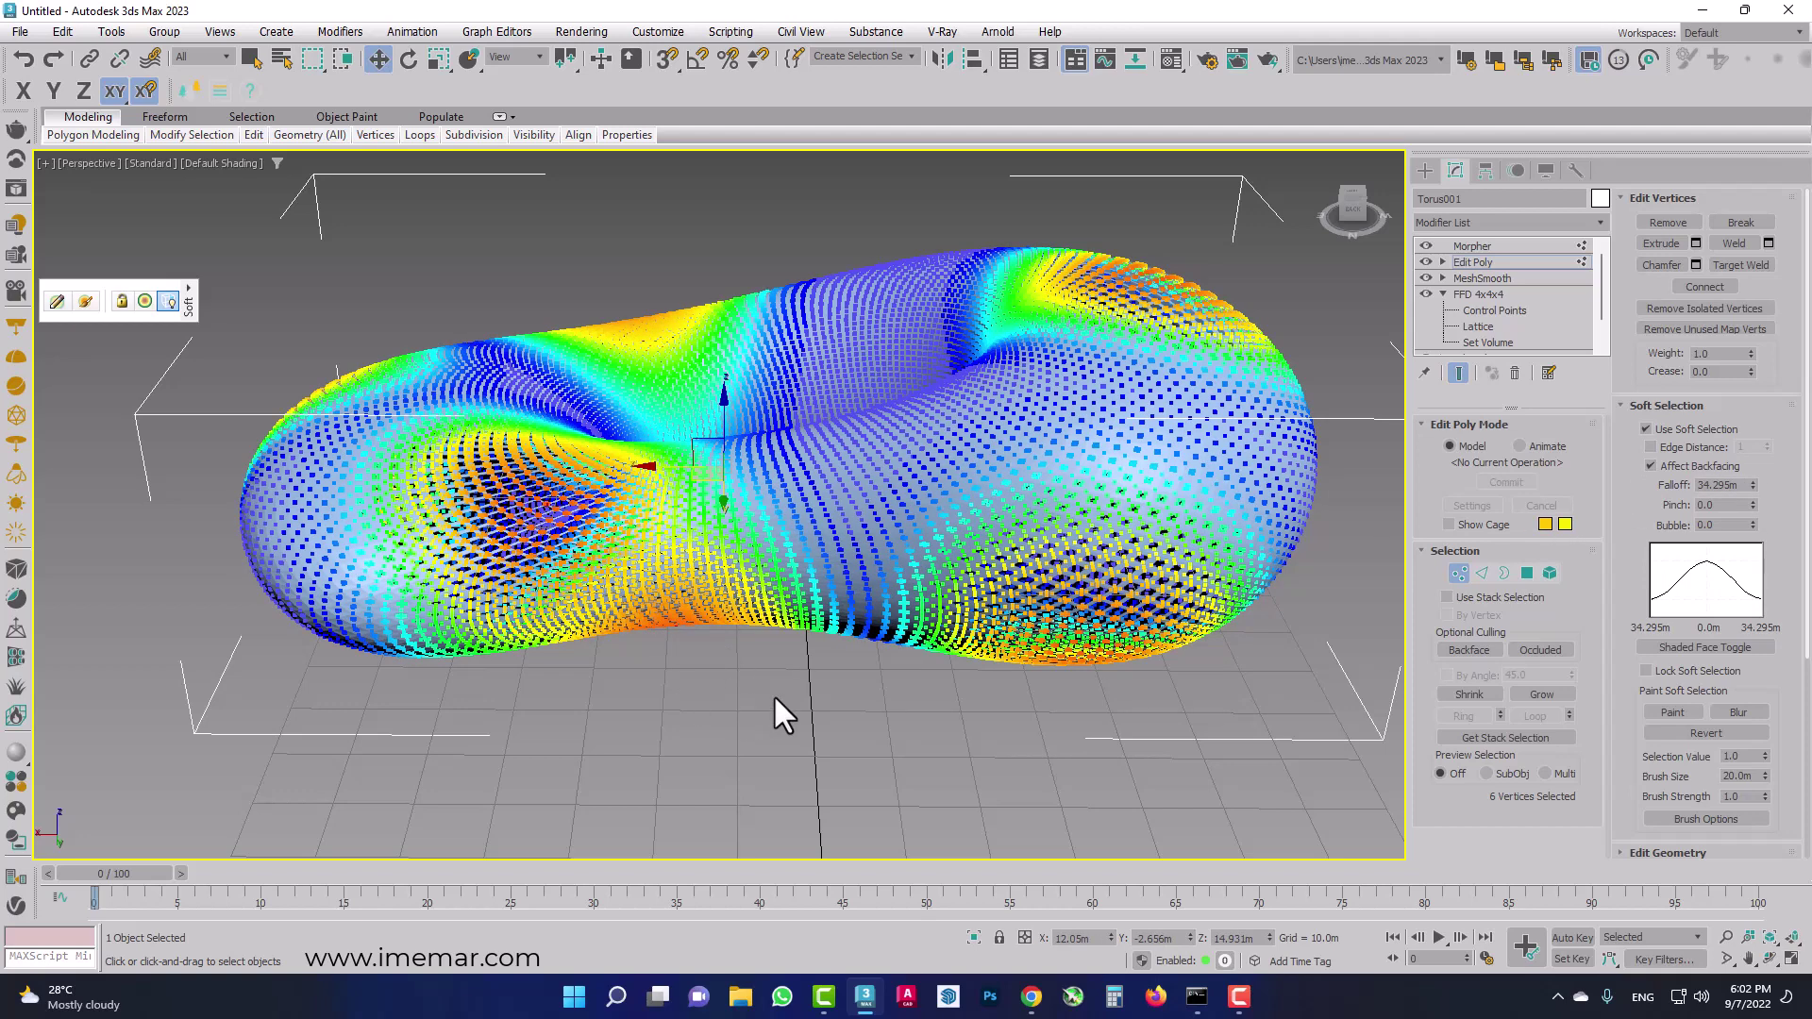
{"action": "left_click", "coordinate": [1015, 225]}
Zoom out and orbit to inspect the scattered perforations through the torus's hole.
{"action": "mouse_move", "coordinate": [970, 525]}
{"action": "middle_mouse_down", "text": "alt"}
{"action": "mouse_move", "coordinate": [627, 493]}
{"action": "mouse_move", "coordinate": [535, 515]}
{"action": "mouse_move", "coordinate": [562, 587]}
{"action": "mouse_move", "coordinate": [604, 514]}
{"action": "middle_mouse_up", "text": "alt"}
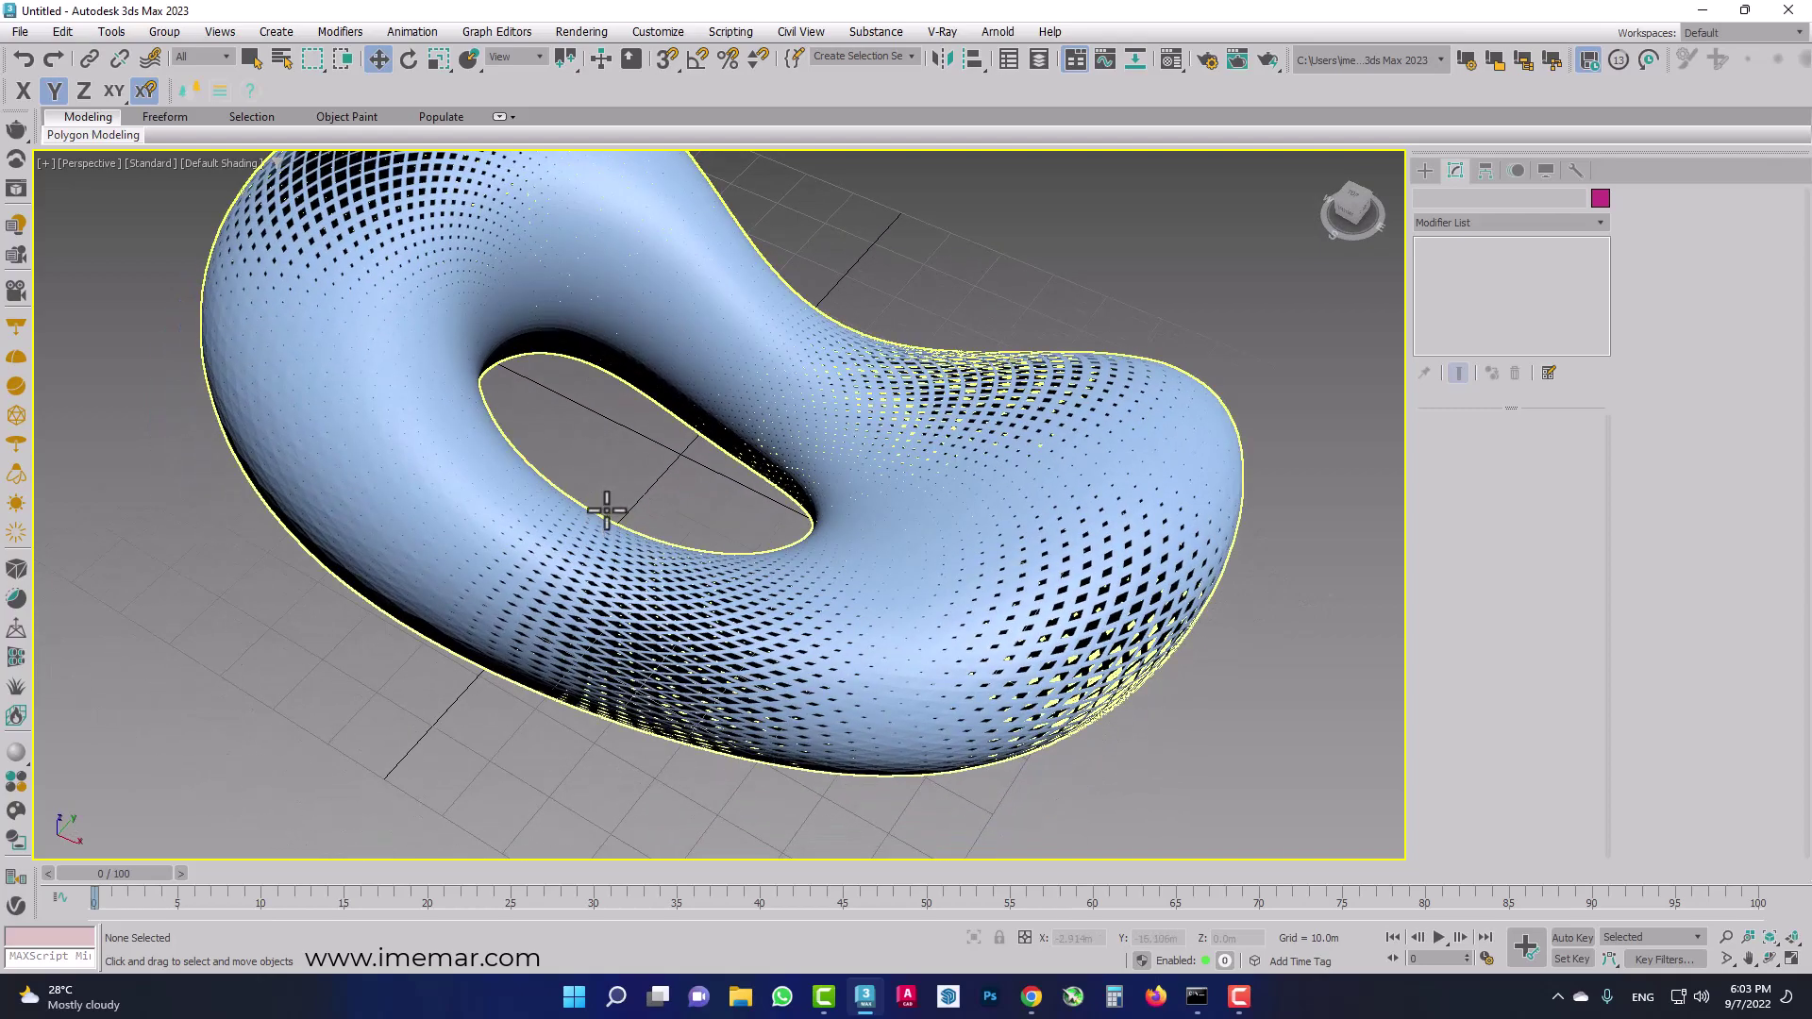
{"action": "scroll", "coordinate": [604, 514], "scroll_direction": "down", "scroll_amount": 3}
{"action": "scroll", "coordinate": [623, 506], "scroll_direction": "down", "scroll_amount": 2}
{"action": "scroll", "coordinate": [591, 530], "scroll_direction": "down", "scroll_amount": 1}
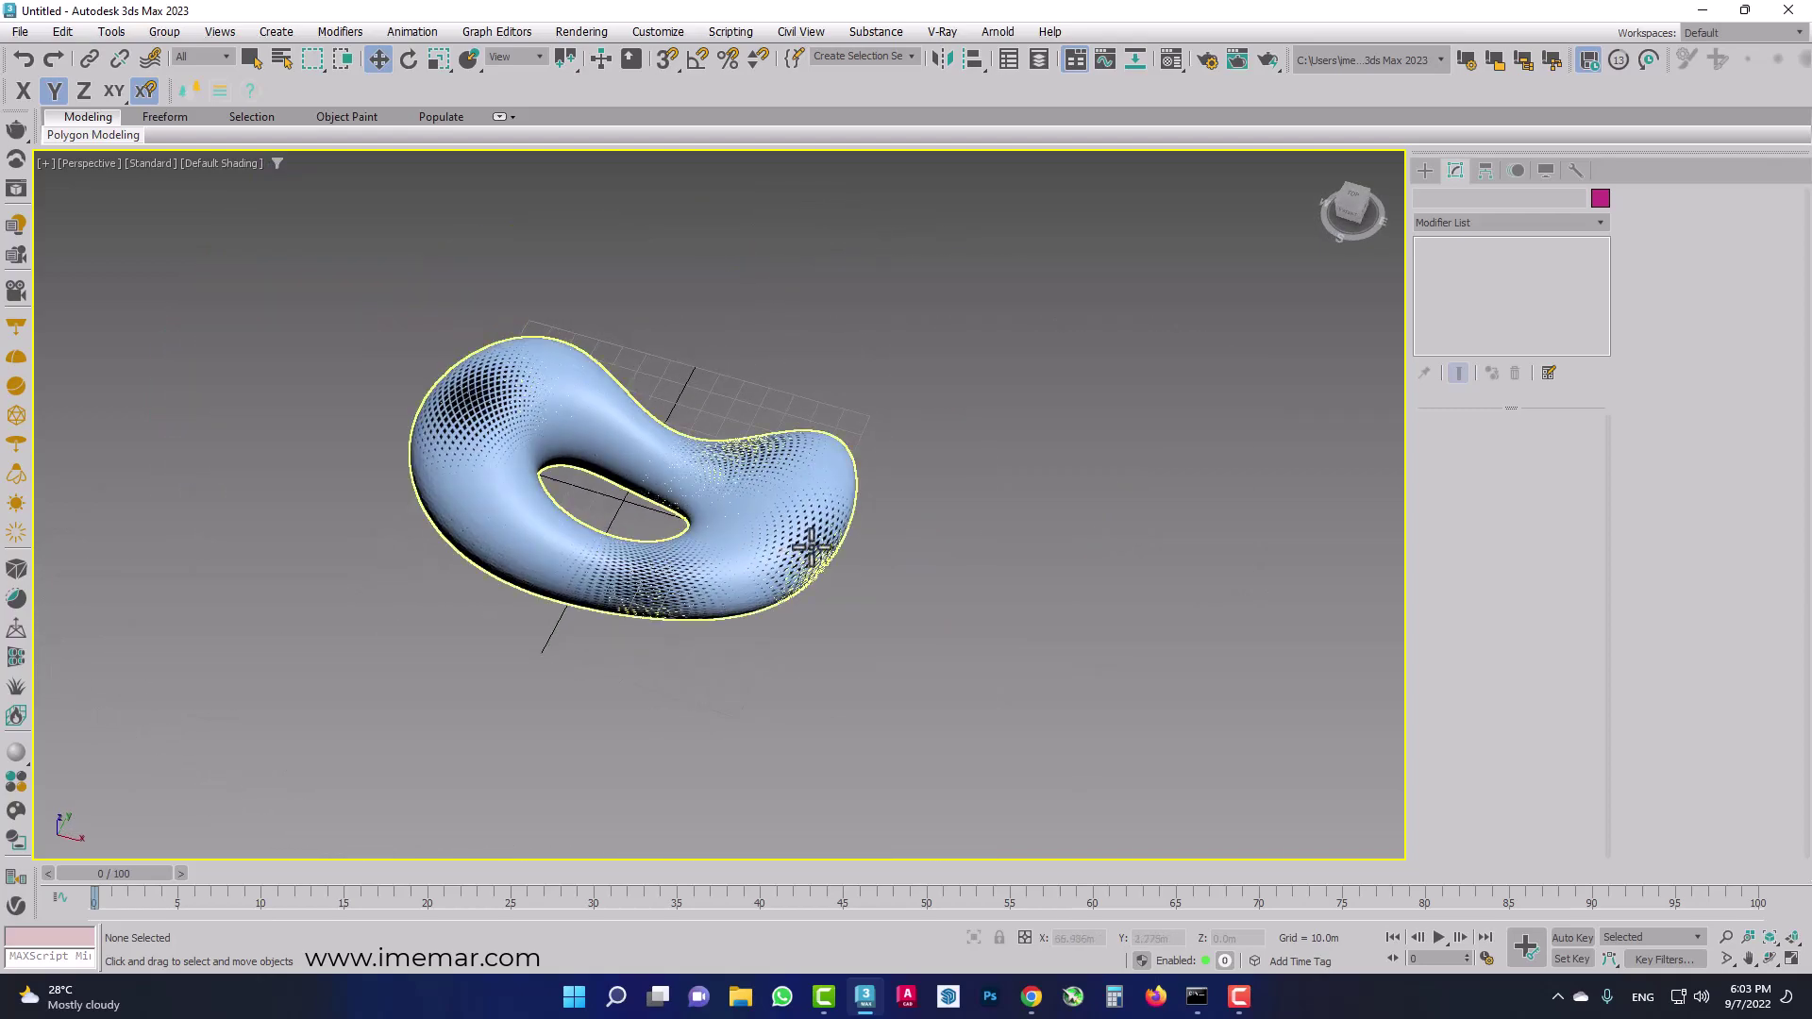
{"action": "mouse_move", "coordinate": [960, 620]}
{"action": "middle_mouse_down", "text": "alt"}
{"action": "mouse_move", "coordinate": [853, 568]}
{"action": "mouse_move", "coordinate": [746, 562]}
{"action": "mouse_move", "coordinate": [823, 600]}
{"action": "mouse_move", "coordinate": [864, 592]}
{"action": "middle_mouse_up", "text": "alt"}
{"action": "middle_click_drag", "start_coordinate": [717, 437], "coordinate": [1101, 428], "text": "alt"}
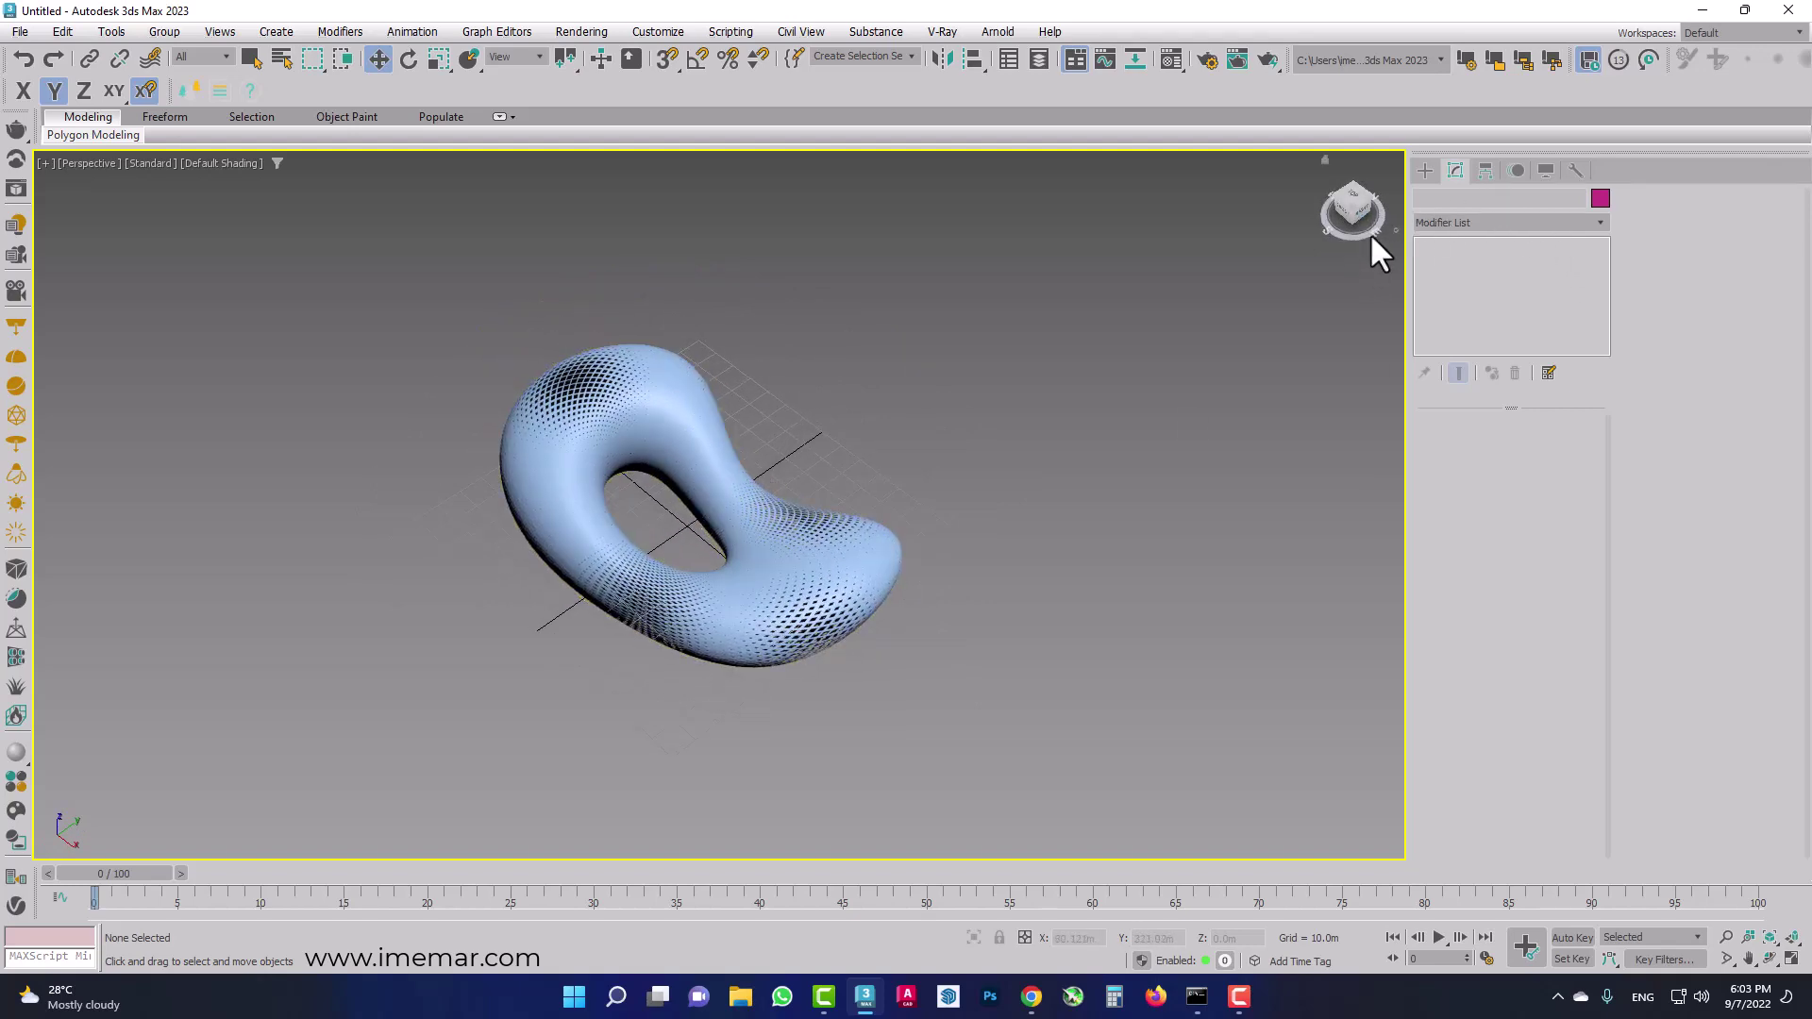
Draw a two-point line spline, Line001, beside the torus, then reselect the torus.
{"action": "left_click", "coordinate": [1423, 175]}
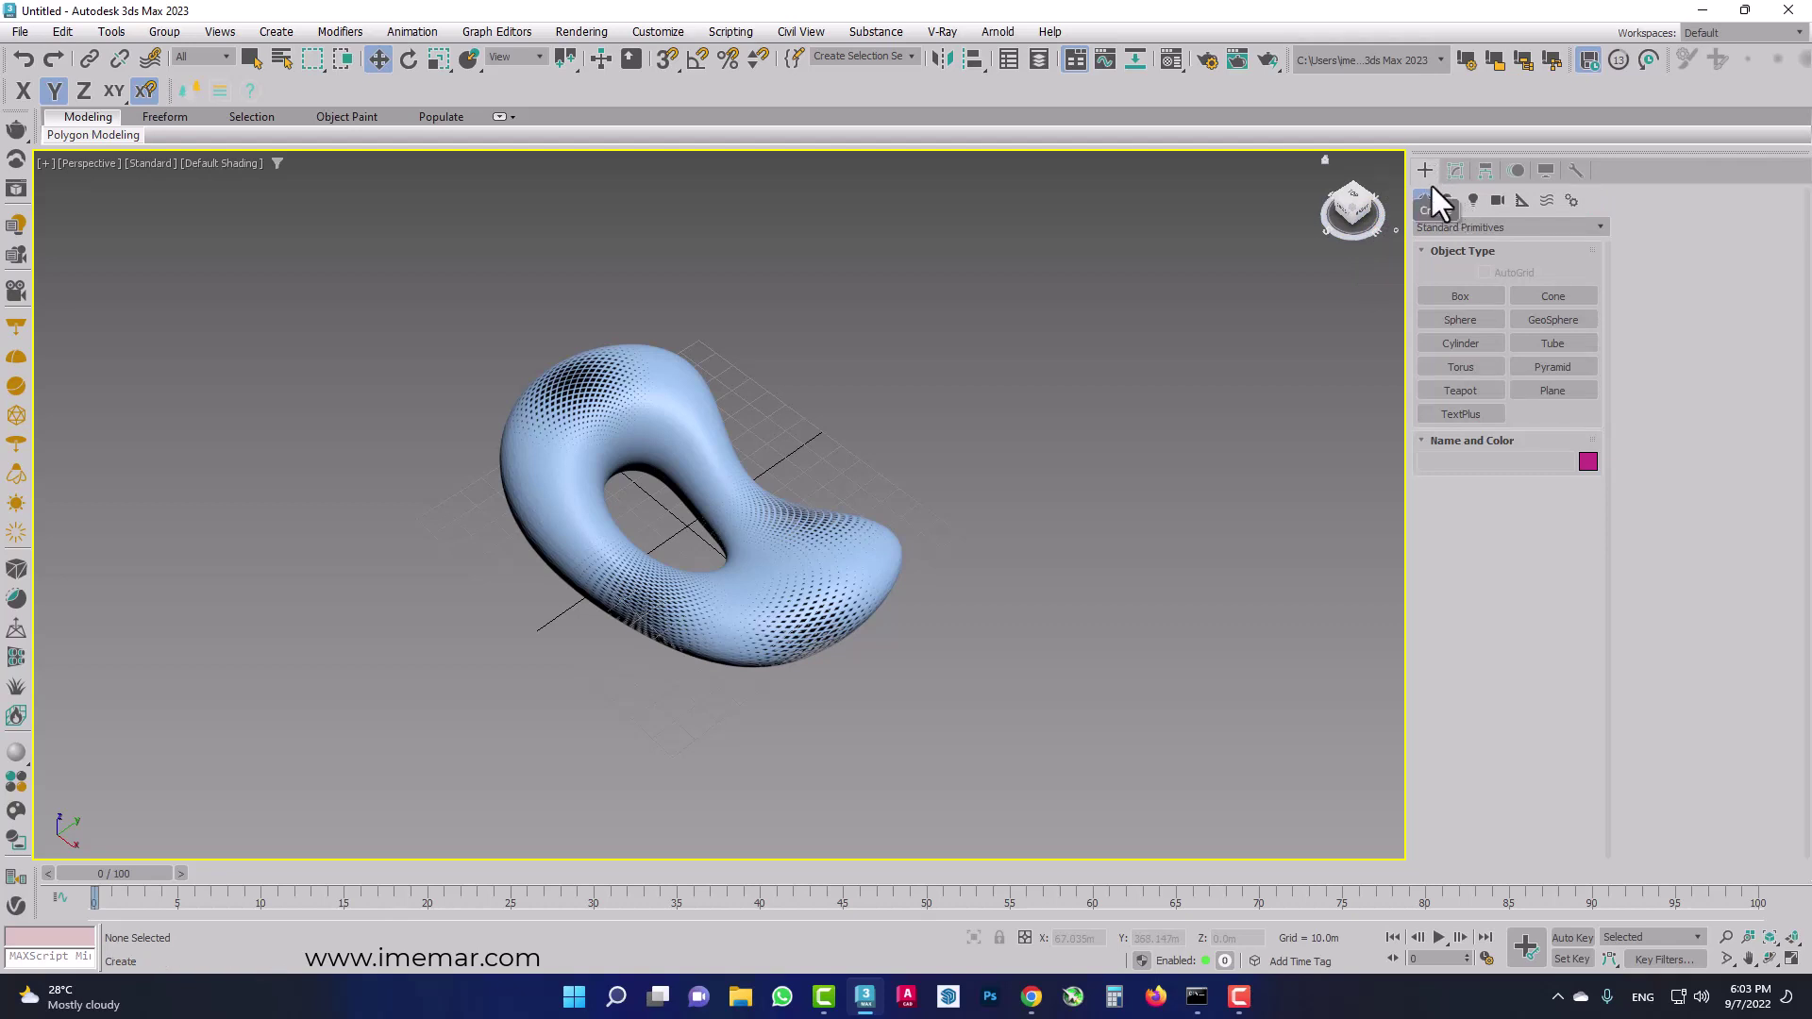
{"action": "left_click", "coordinate": [1448, 200]}
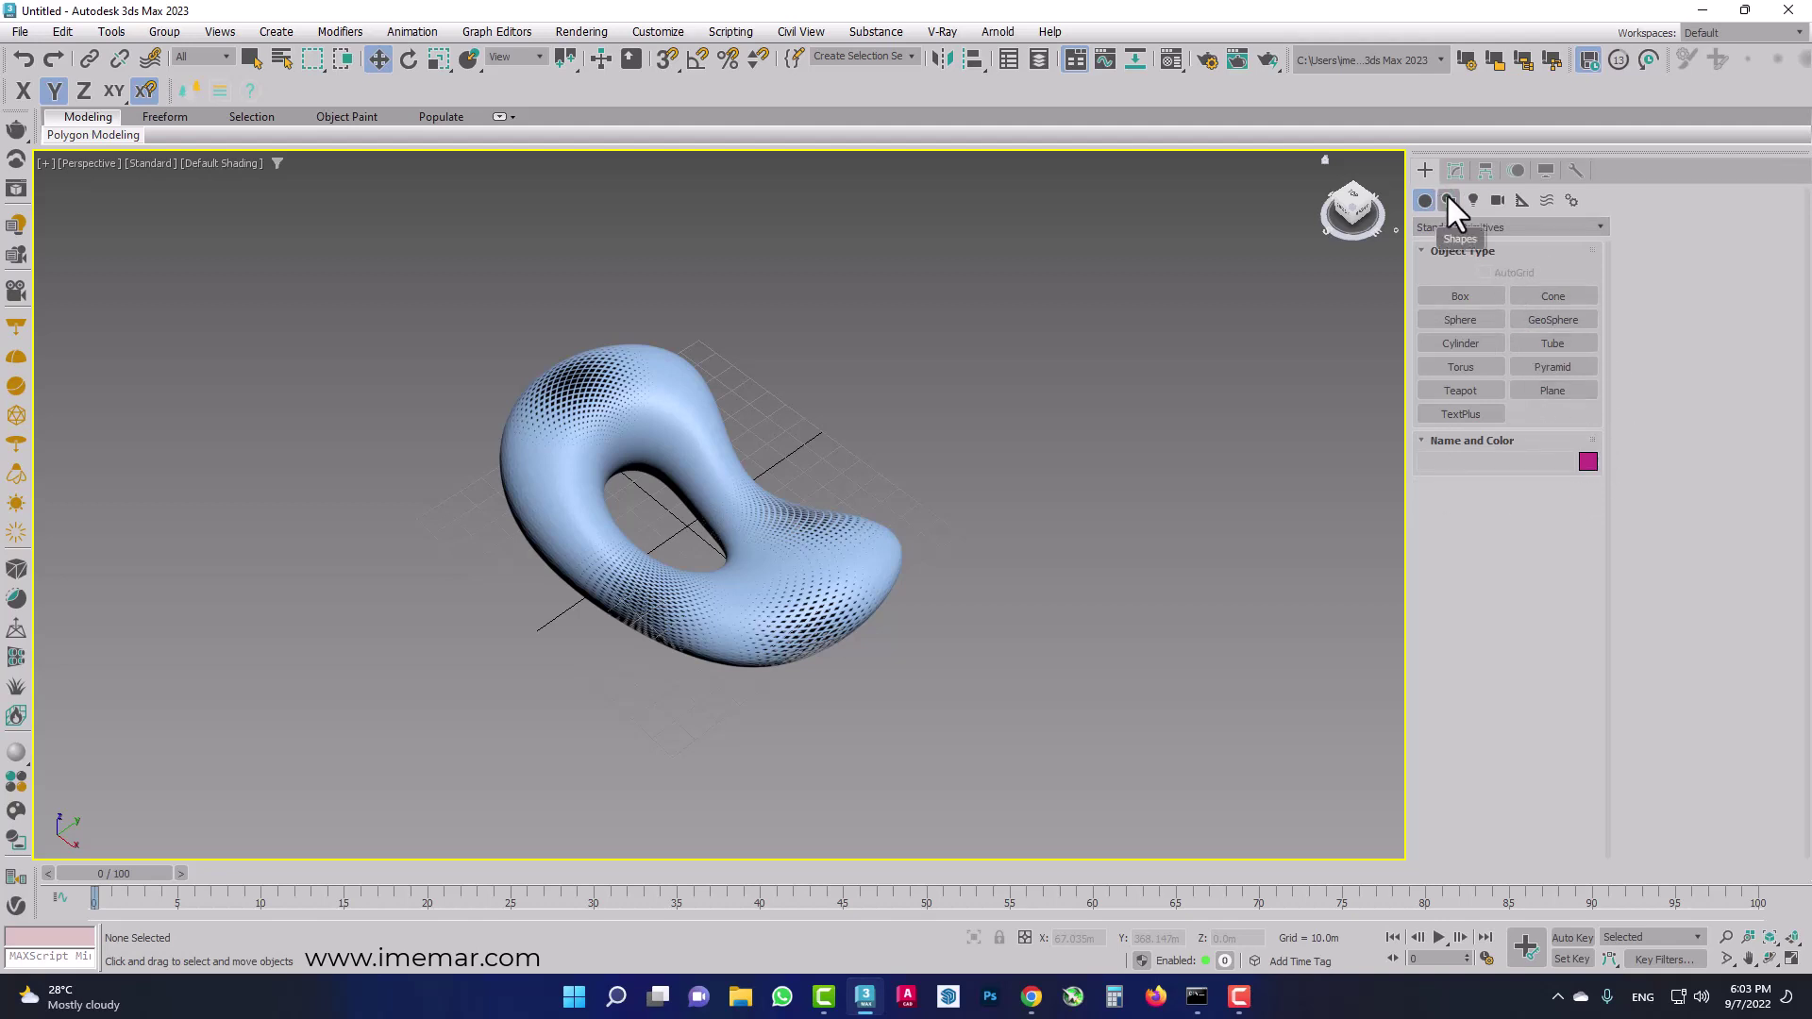
{"action": "left_click", "coordinate": [1449, 200]}
{"action": "left_click", "coordinate": [1473, 321]}
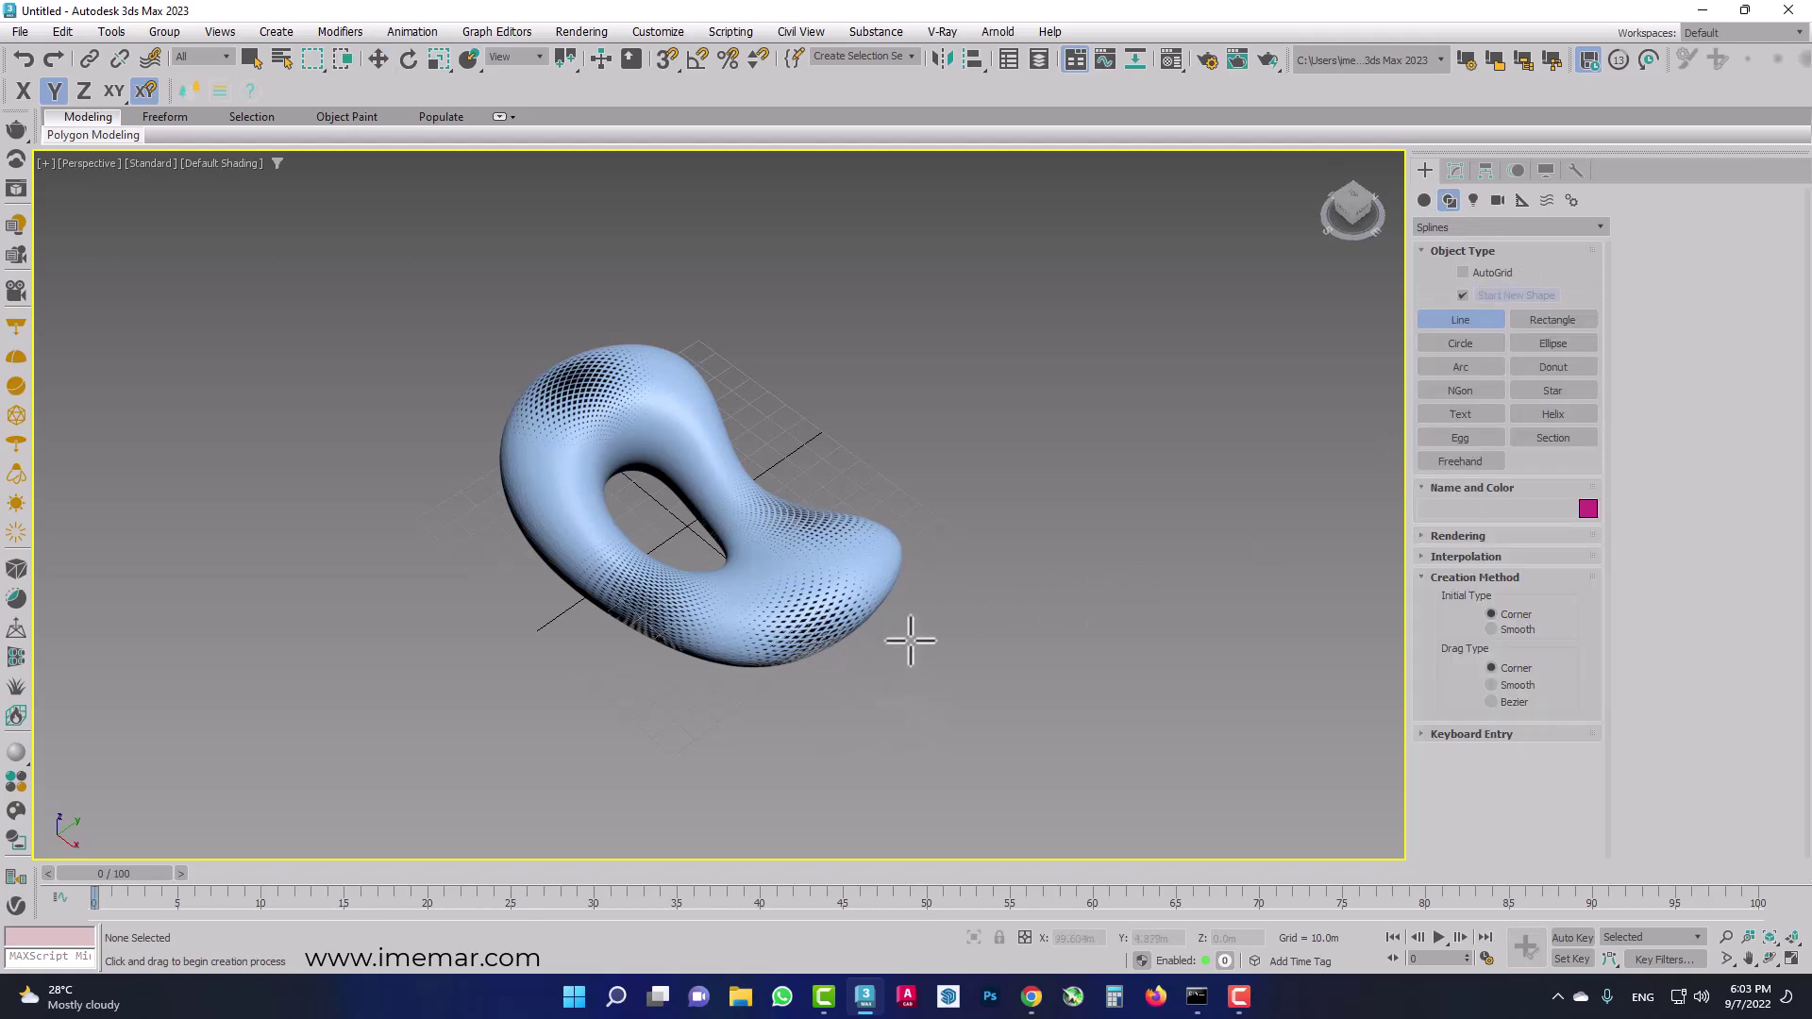
{"action": "left_click", "coordinate": [1038, 604]}
{"action": "left_click", "coordinate": [405, 439]}
{"action": "right_click", "coordinate": [404, 439]}
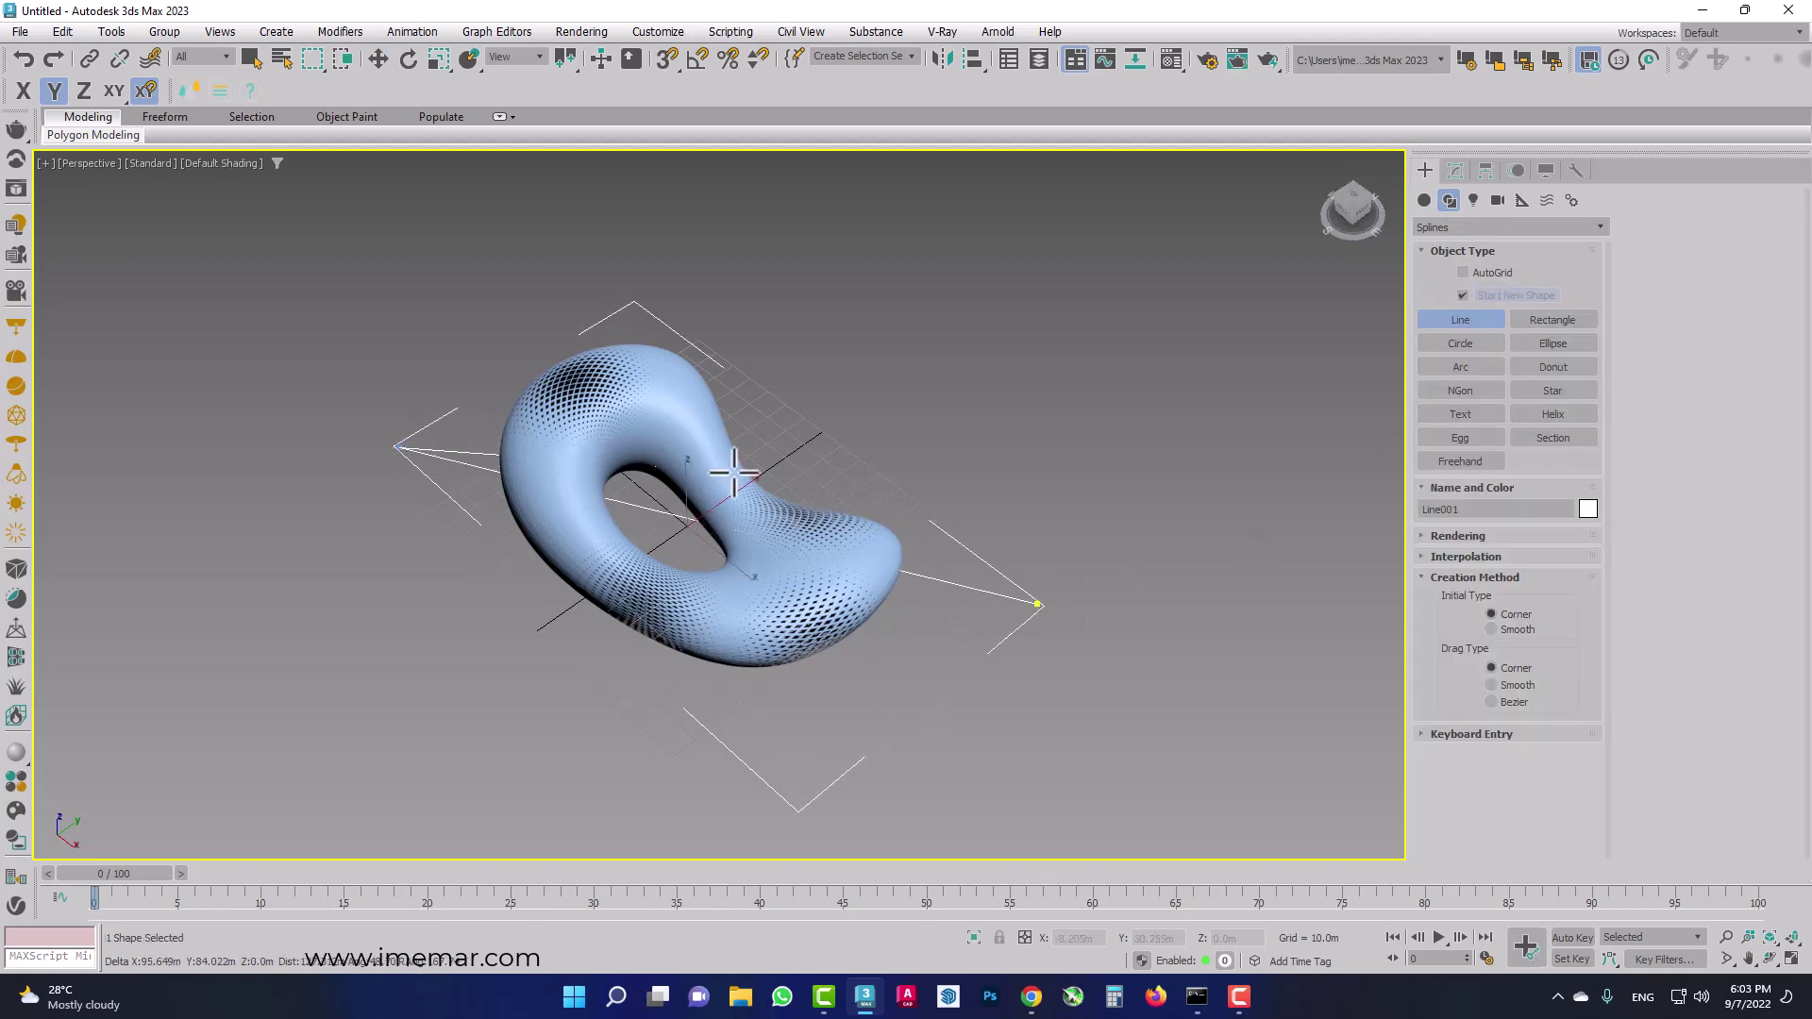
{"action": "middle_click_drag", "start_coordinate": [405, 439], "coordinate": [860, 392], "text": "alt"}
{"action": "key", "text": "w"}
{"action": "left_click", "coordinate": [630, 446]}
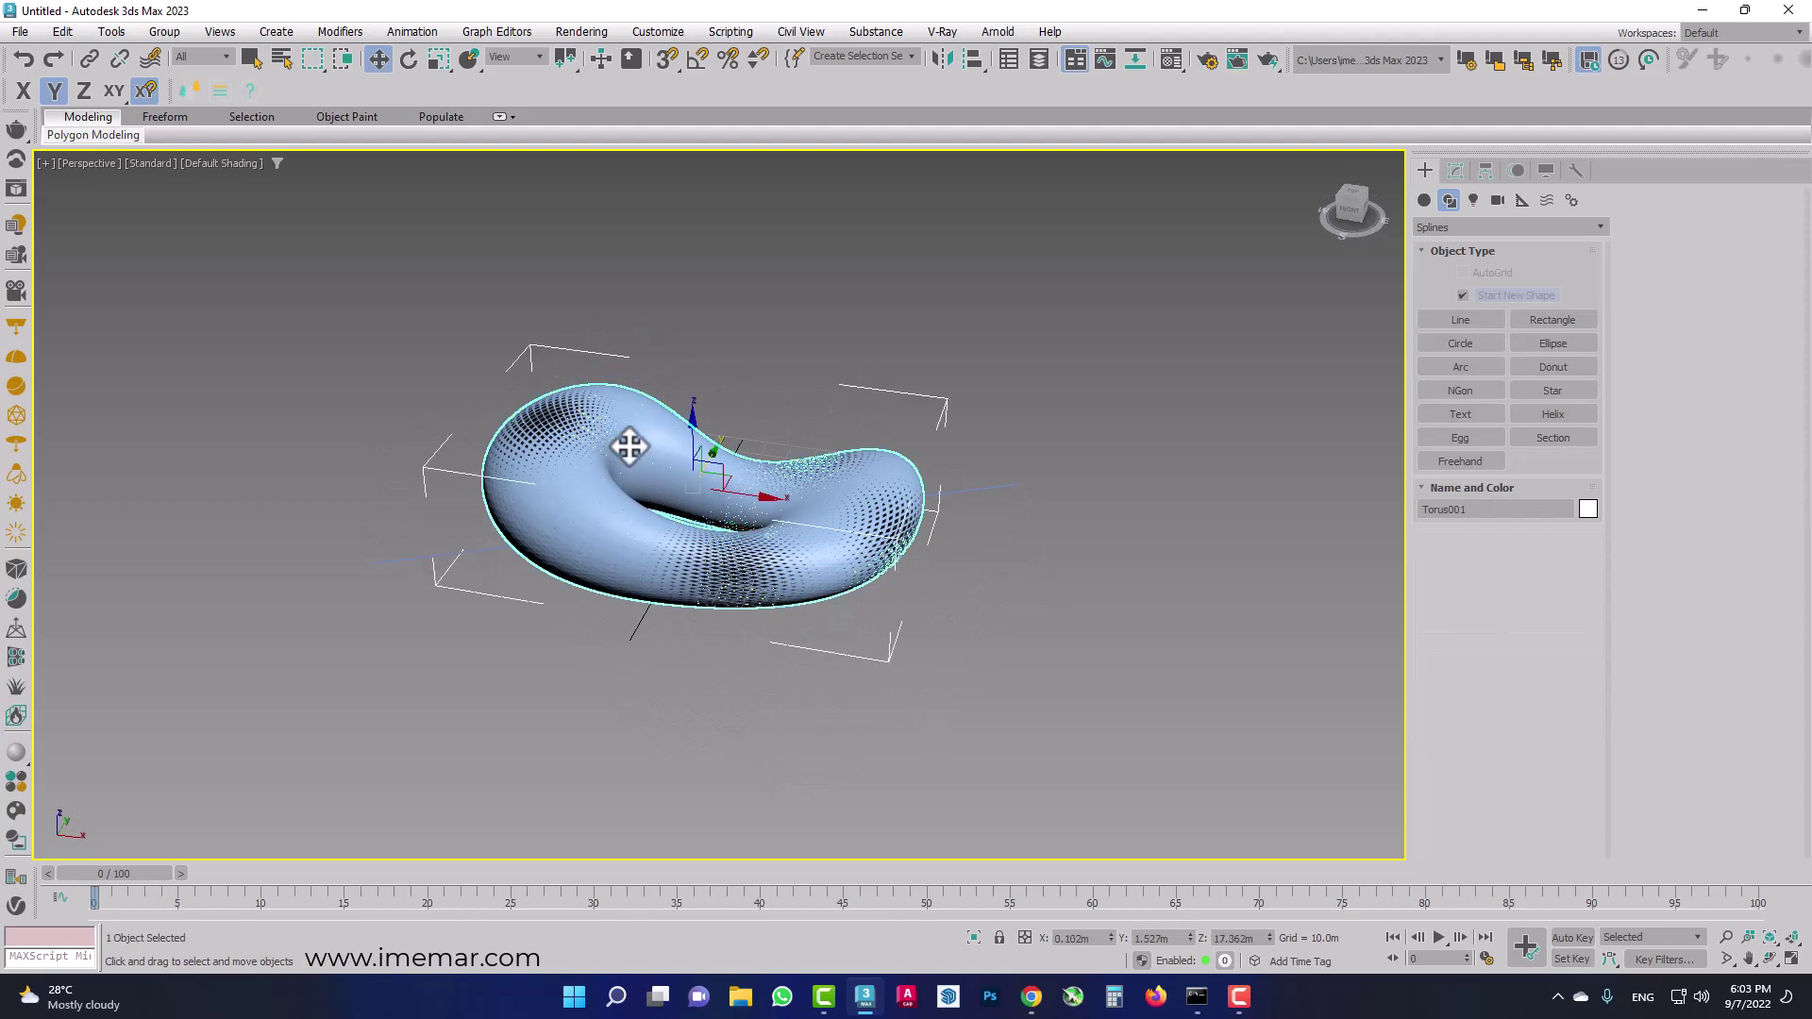
Highlight Torus001's top Edit Poly and insert a Vol. Select modifier above it.
{"action": "left_click", "coordinate": [1454, 171]}
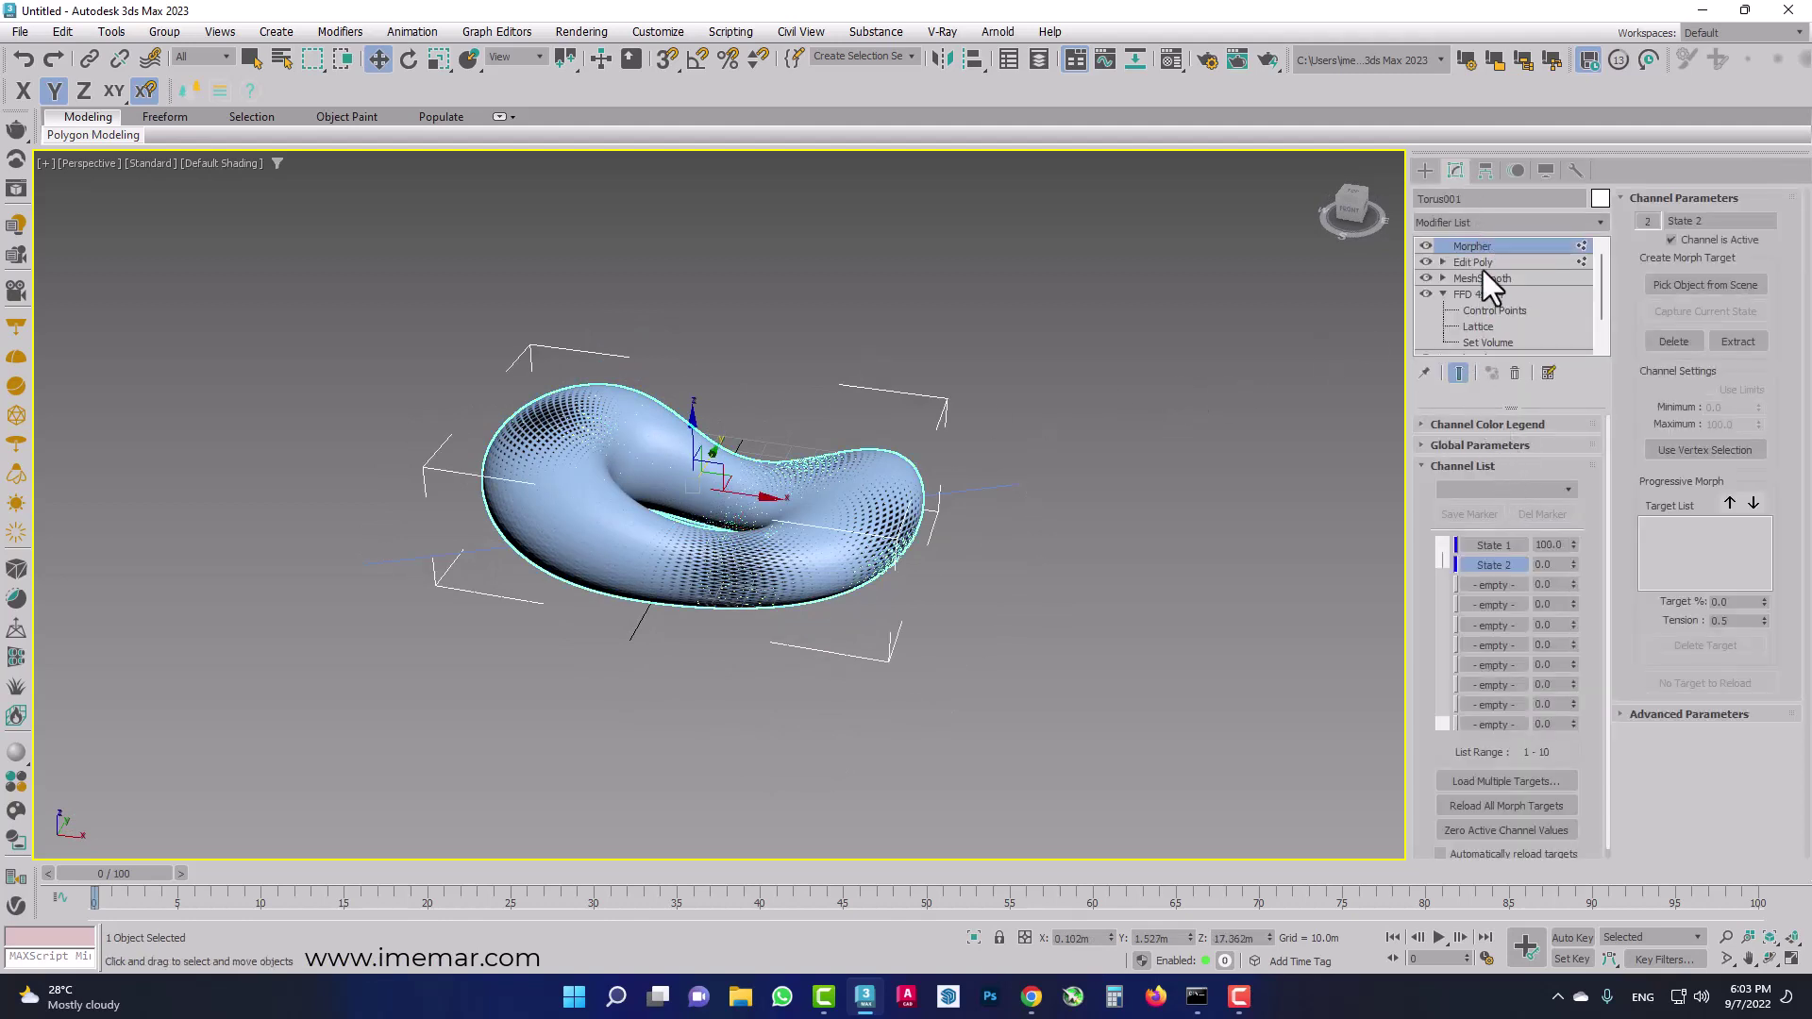
{"action": "left_click", "coordinate": [1499, 262]}
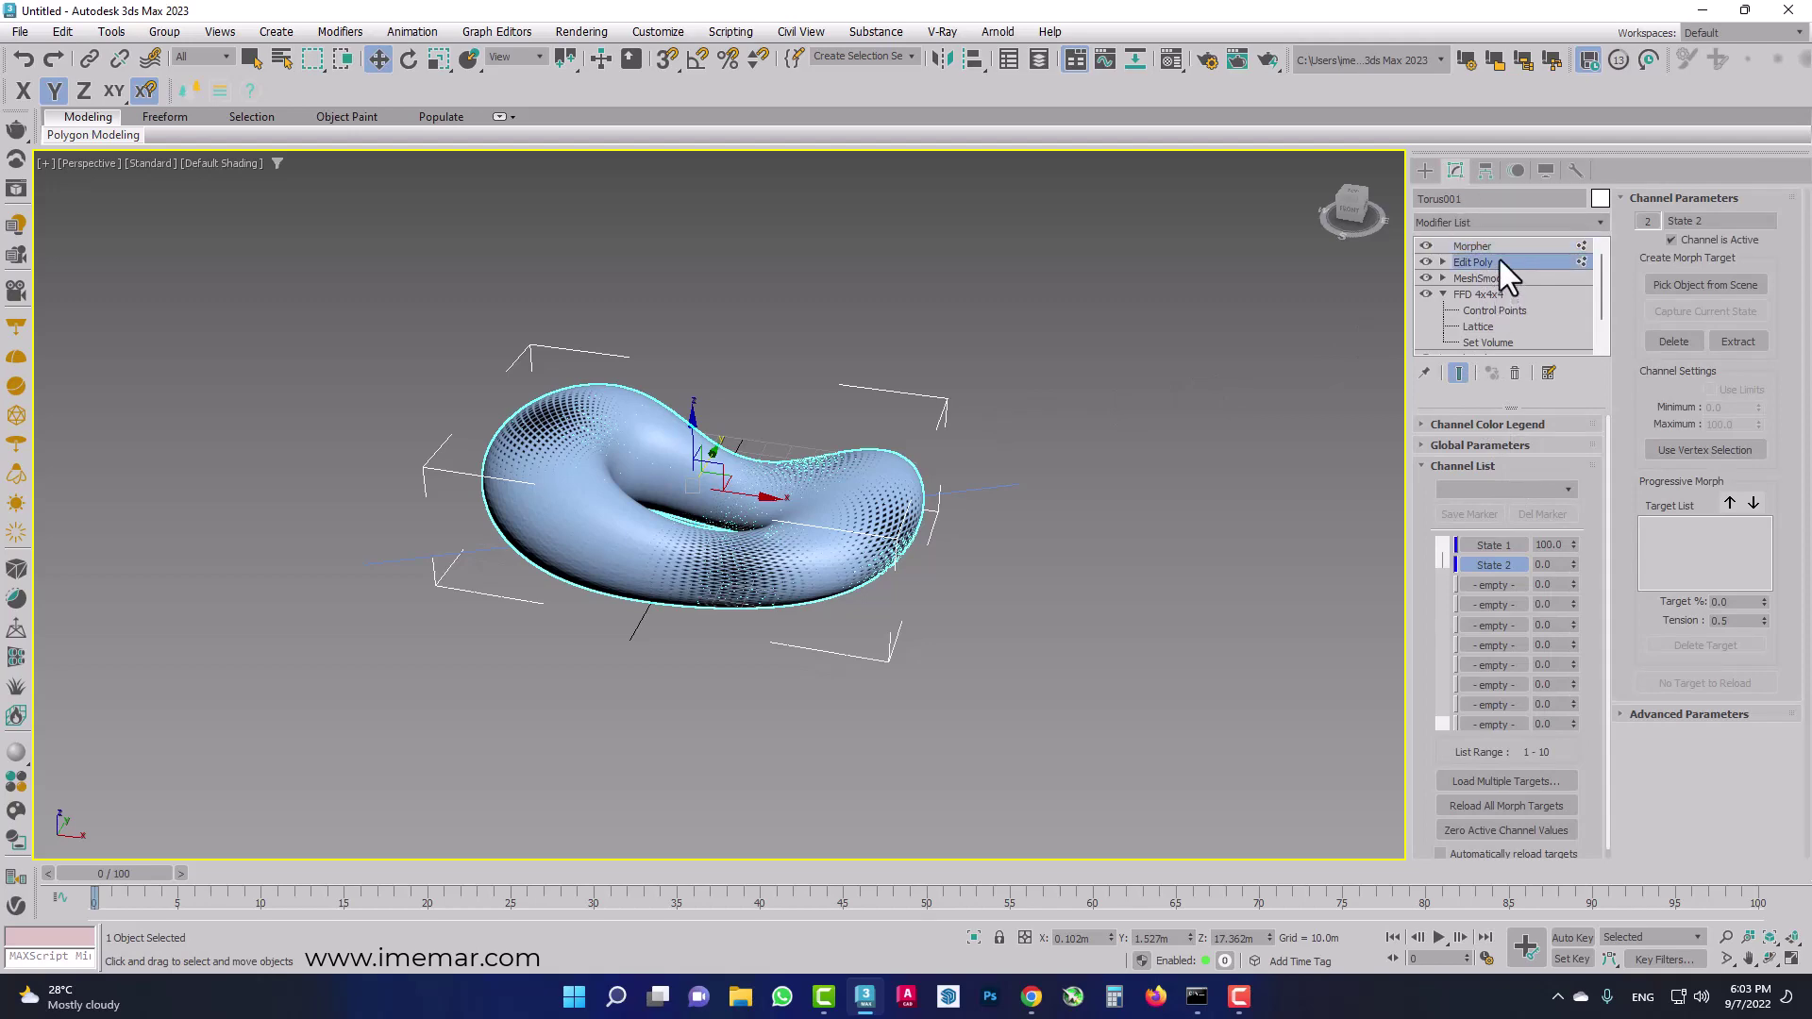
{"action": "left_click", "coordinate": [1458, 571]}
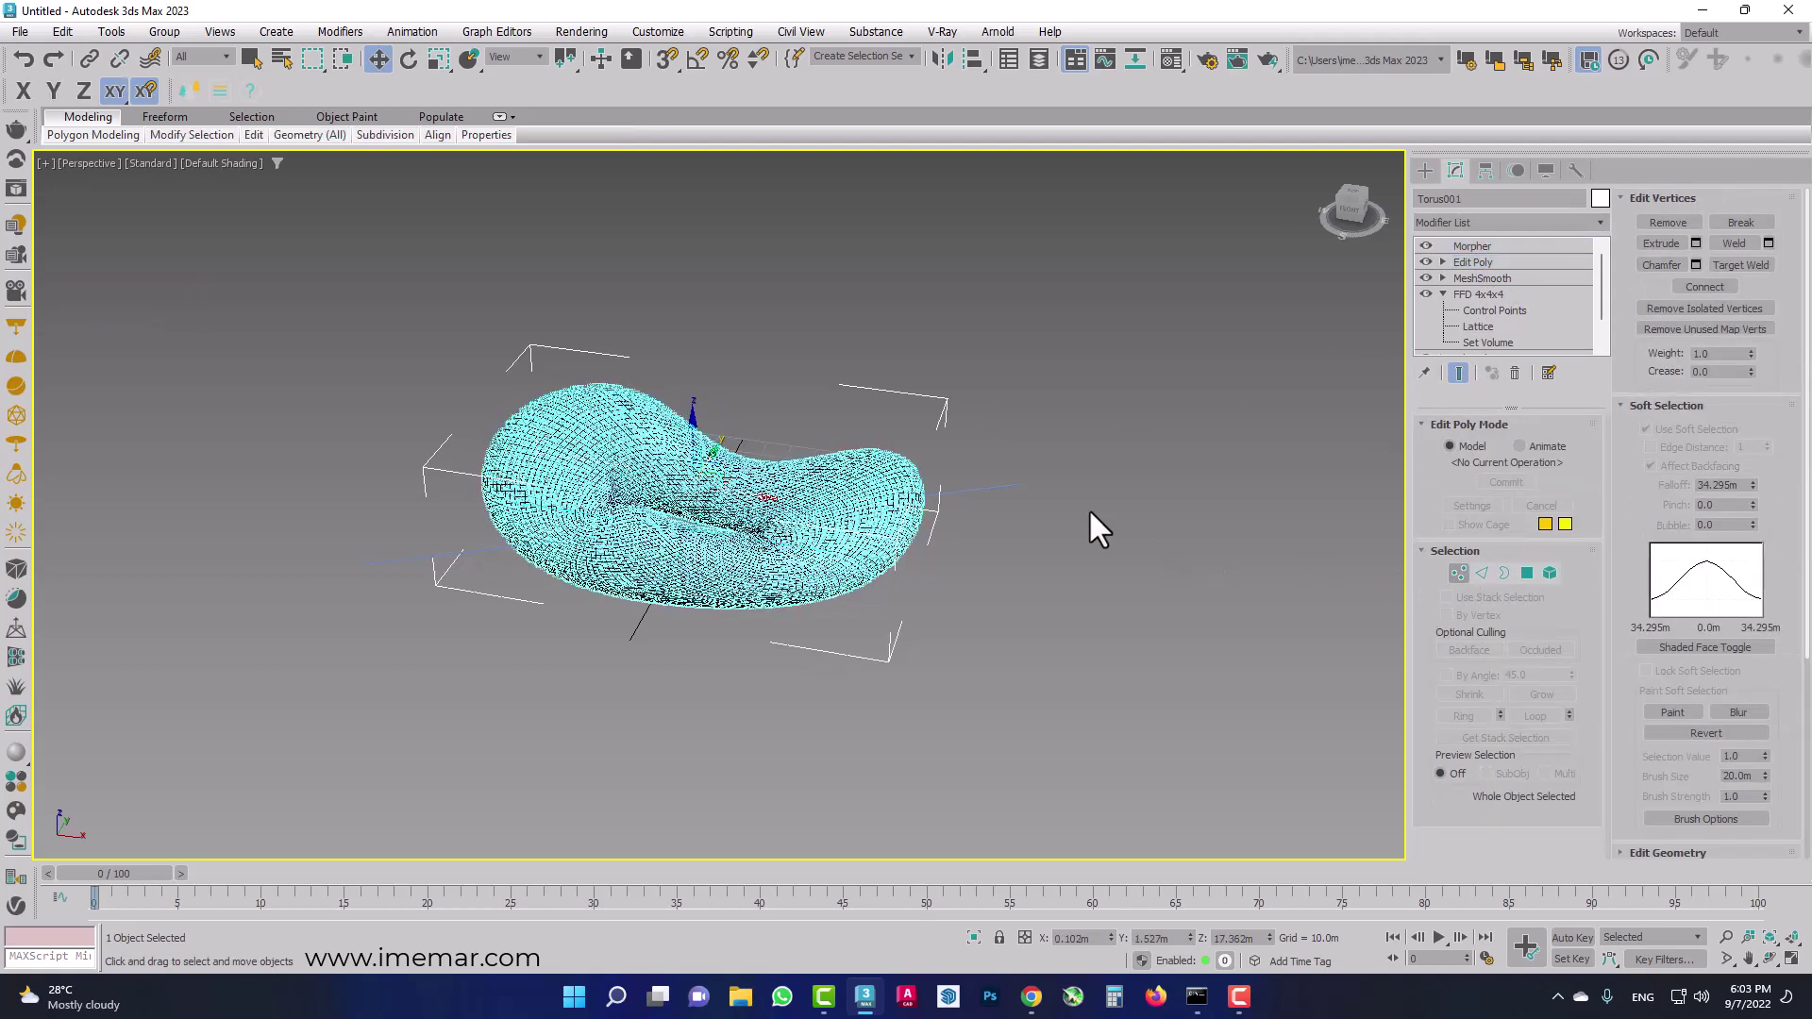
{"action": "left_click", "coordinate": [1175, 368]}
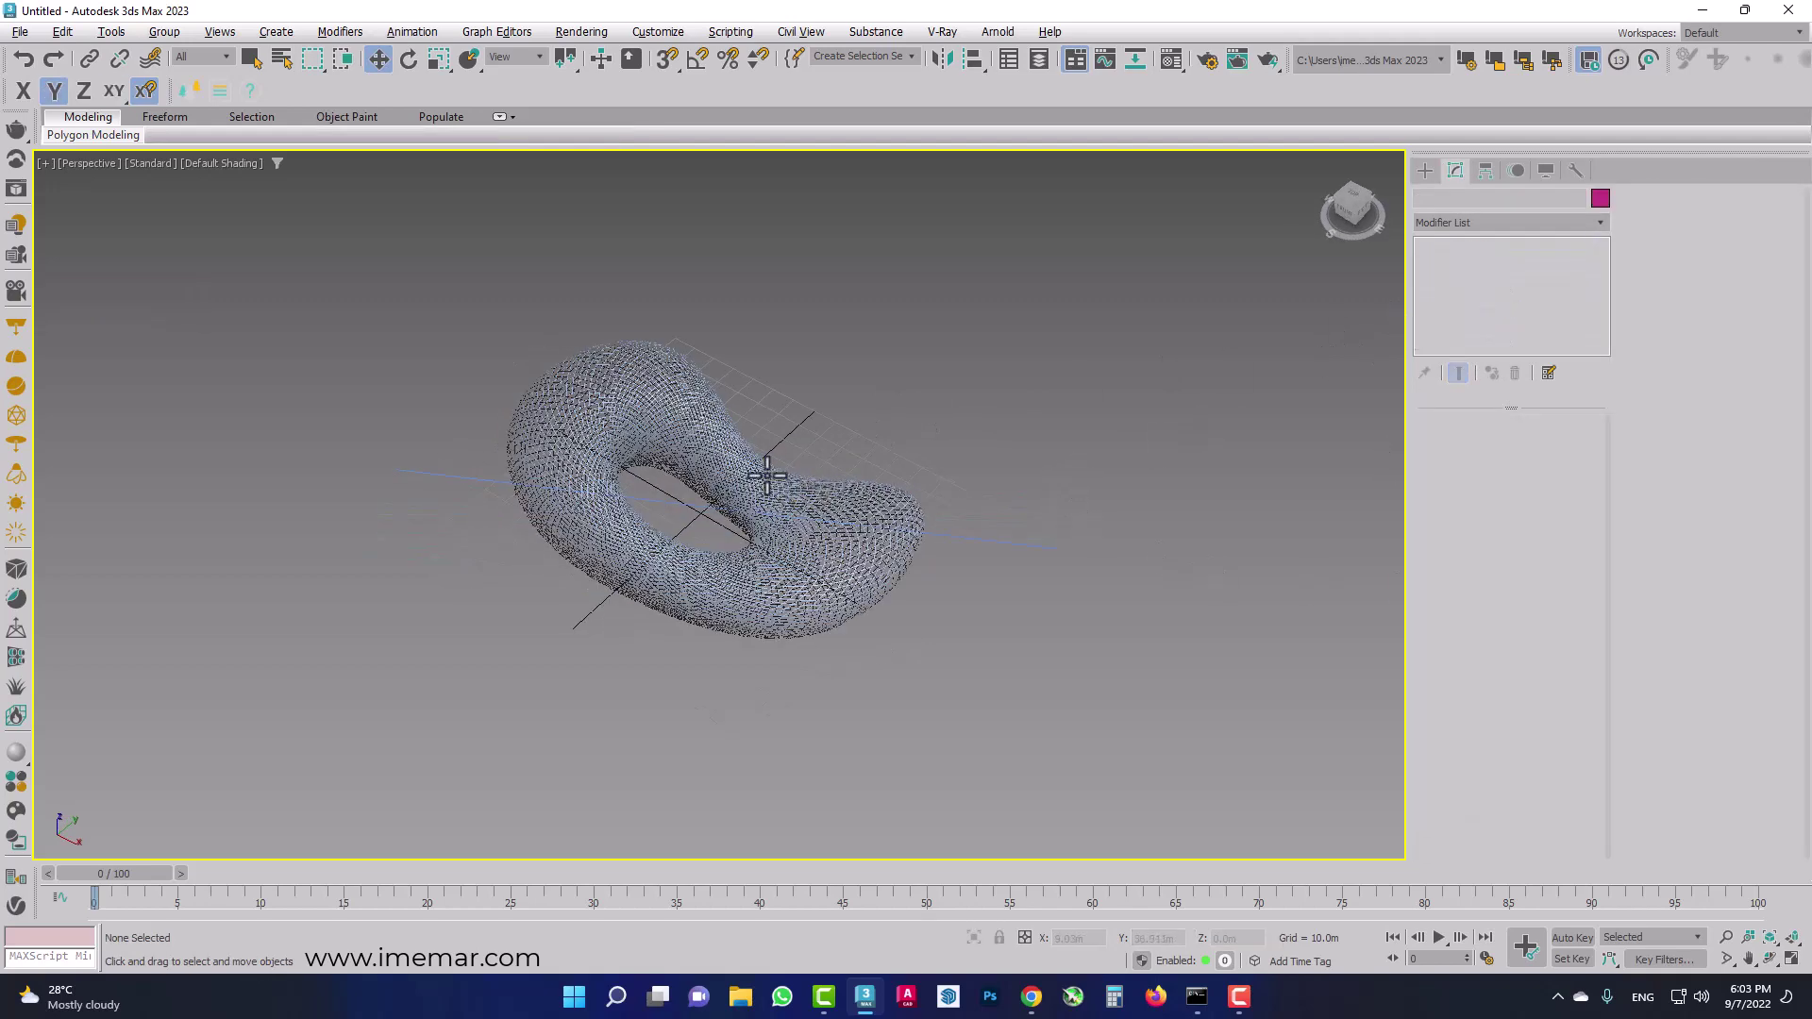
{"action": "left_click", "coordinate": [840, 444]}
{"action": "left_click", "coordinate": [1504, 262]}
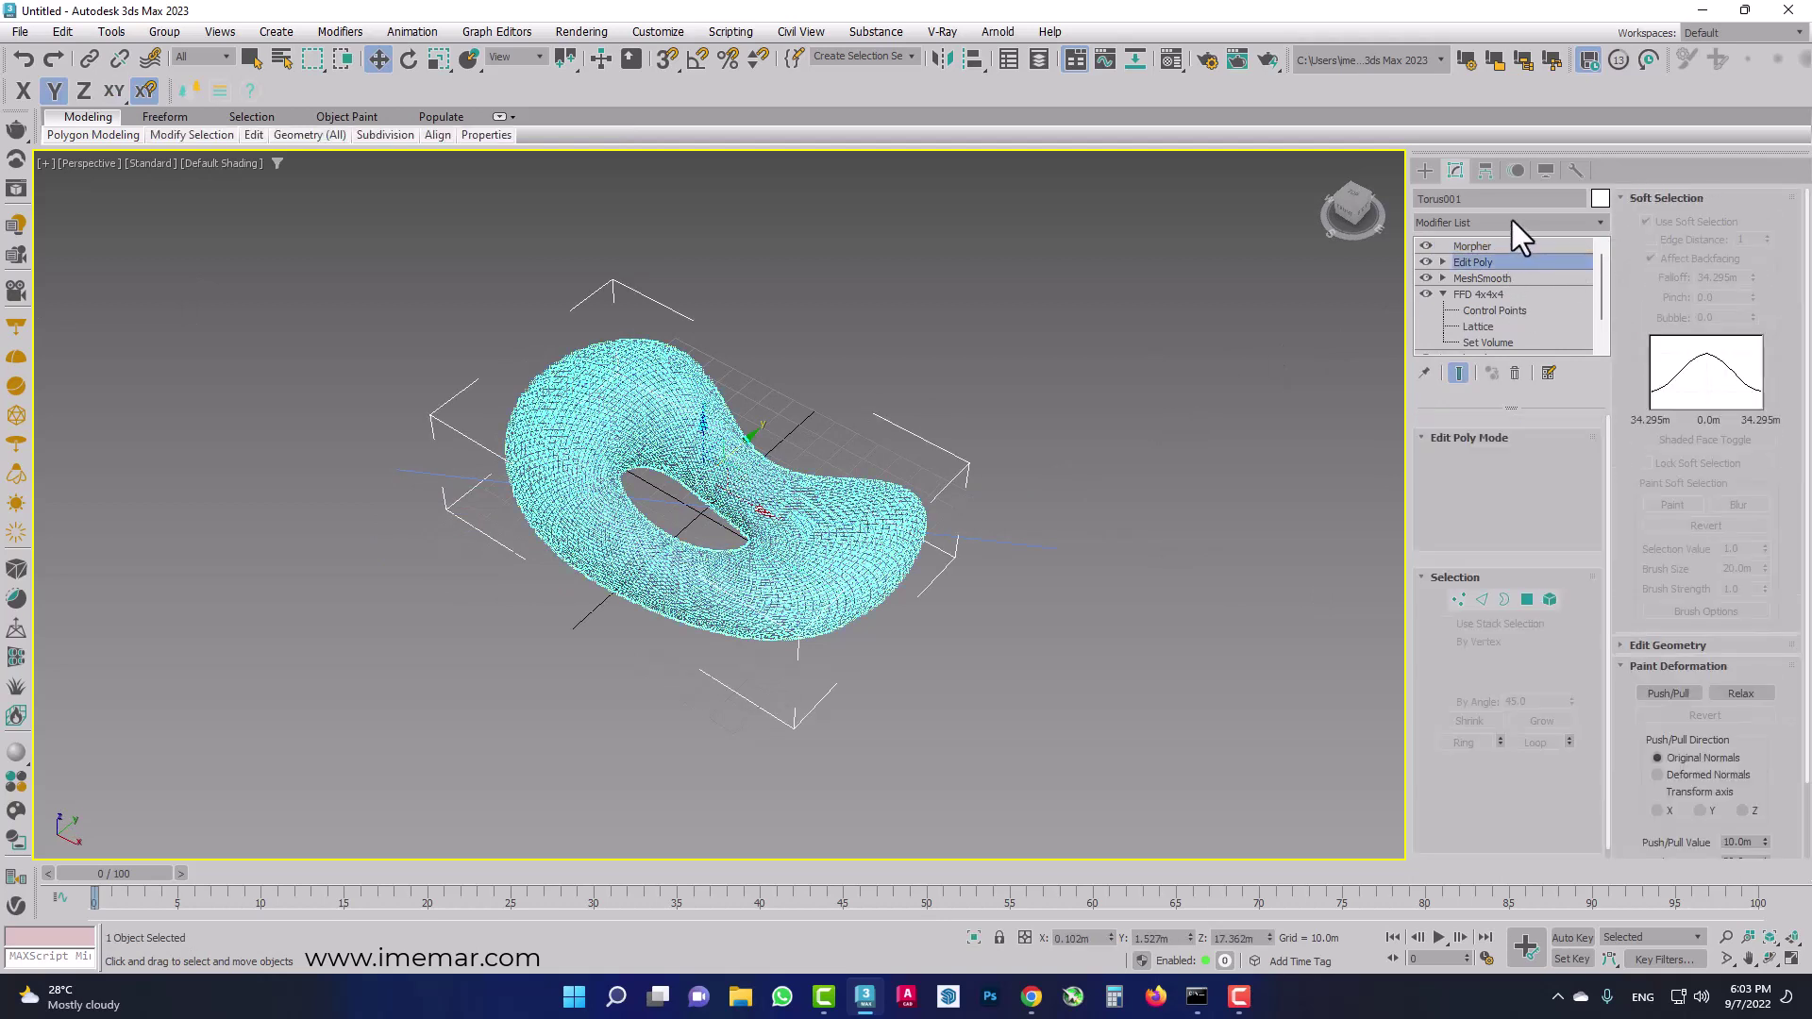
{"action": "left_click", "coordinate": [1511, 218]}
{"action": "scroll", "coordinate": [1510, 217], "scroll_direction": "down", "scroll_amount": 1}
{"action": "scroll", "coordinate": [1510, 217], "scroll_direction": "down", "scroll_amount": 1}
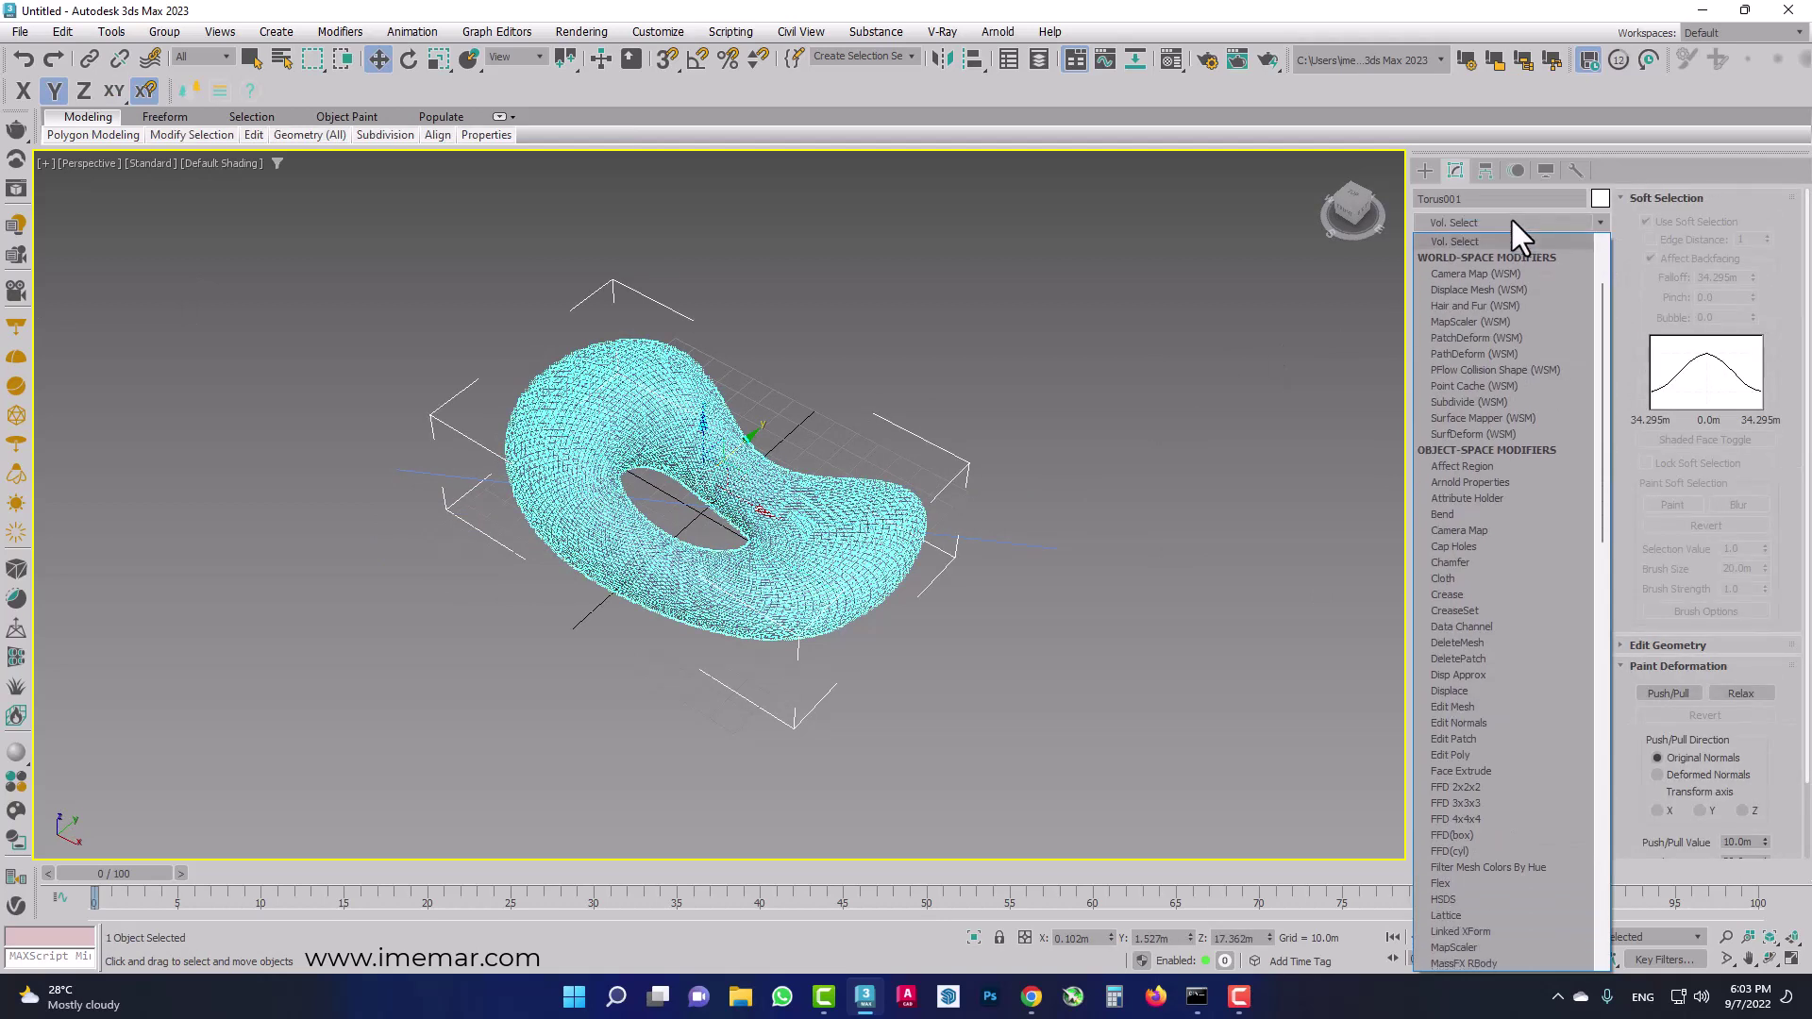
{"action": "left_click", "coordinate": [1509, 240]}
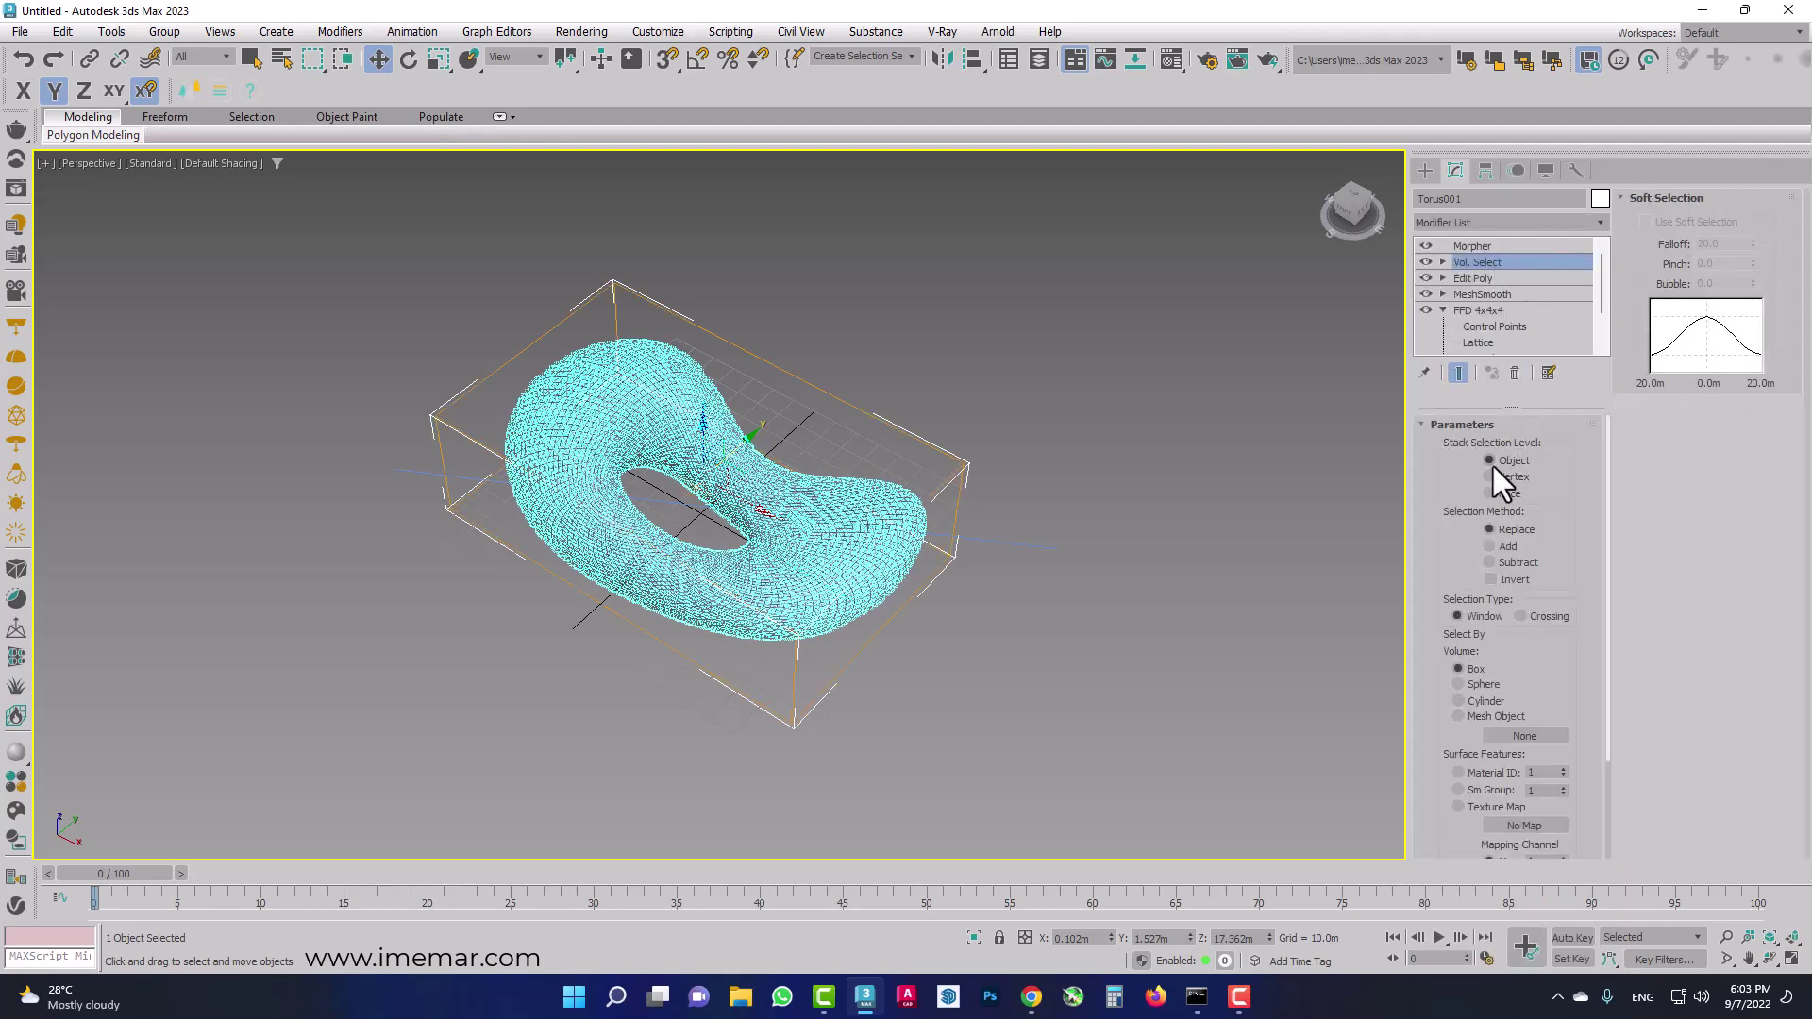
Set Vol. Select to Vertex level, inverted, with Line001 as the mesh-object volume.
{"action": "left_click", "coordinate": [1516, 480]}
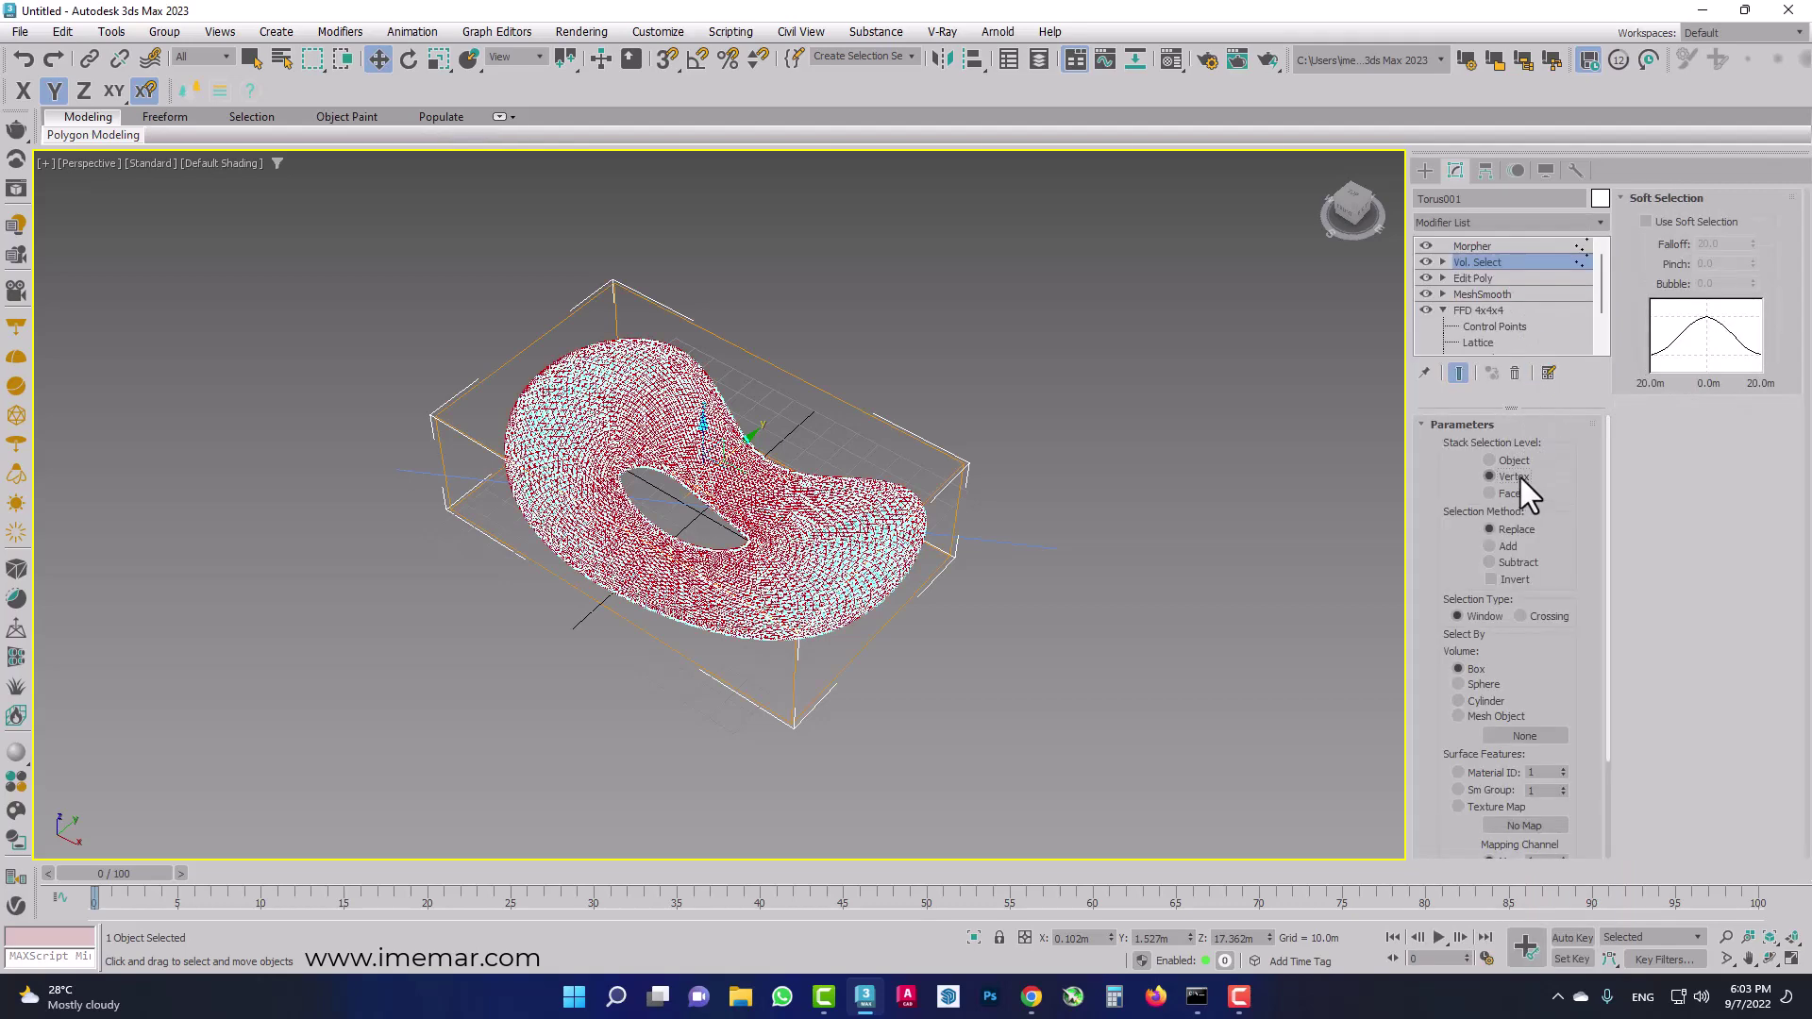
{"action": "left_click", "coordinate": [1508, 581]}
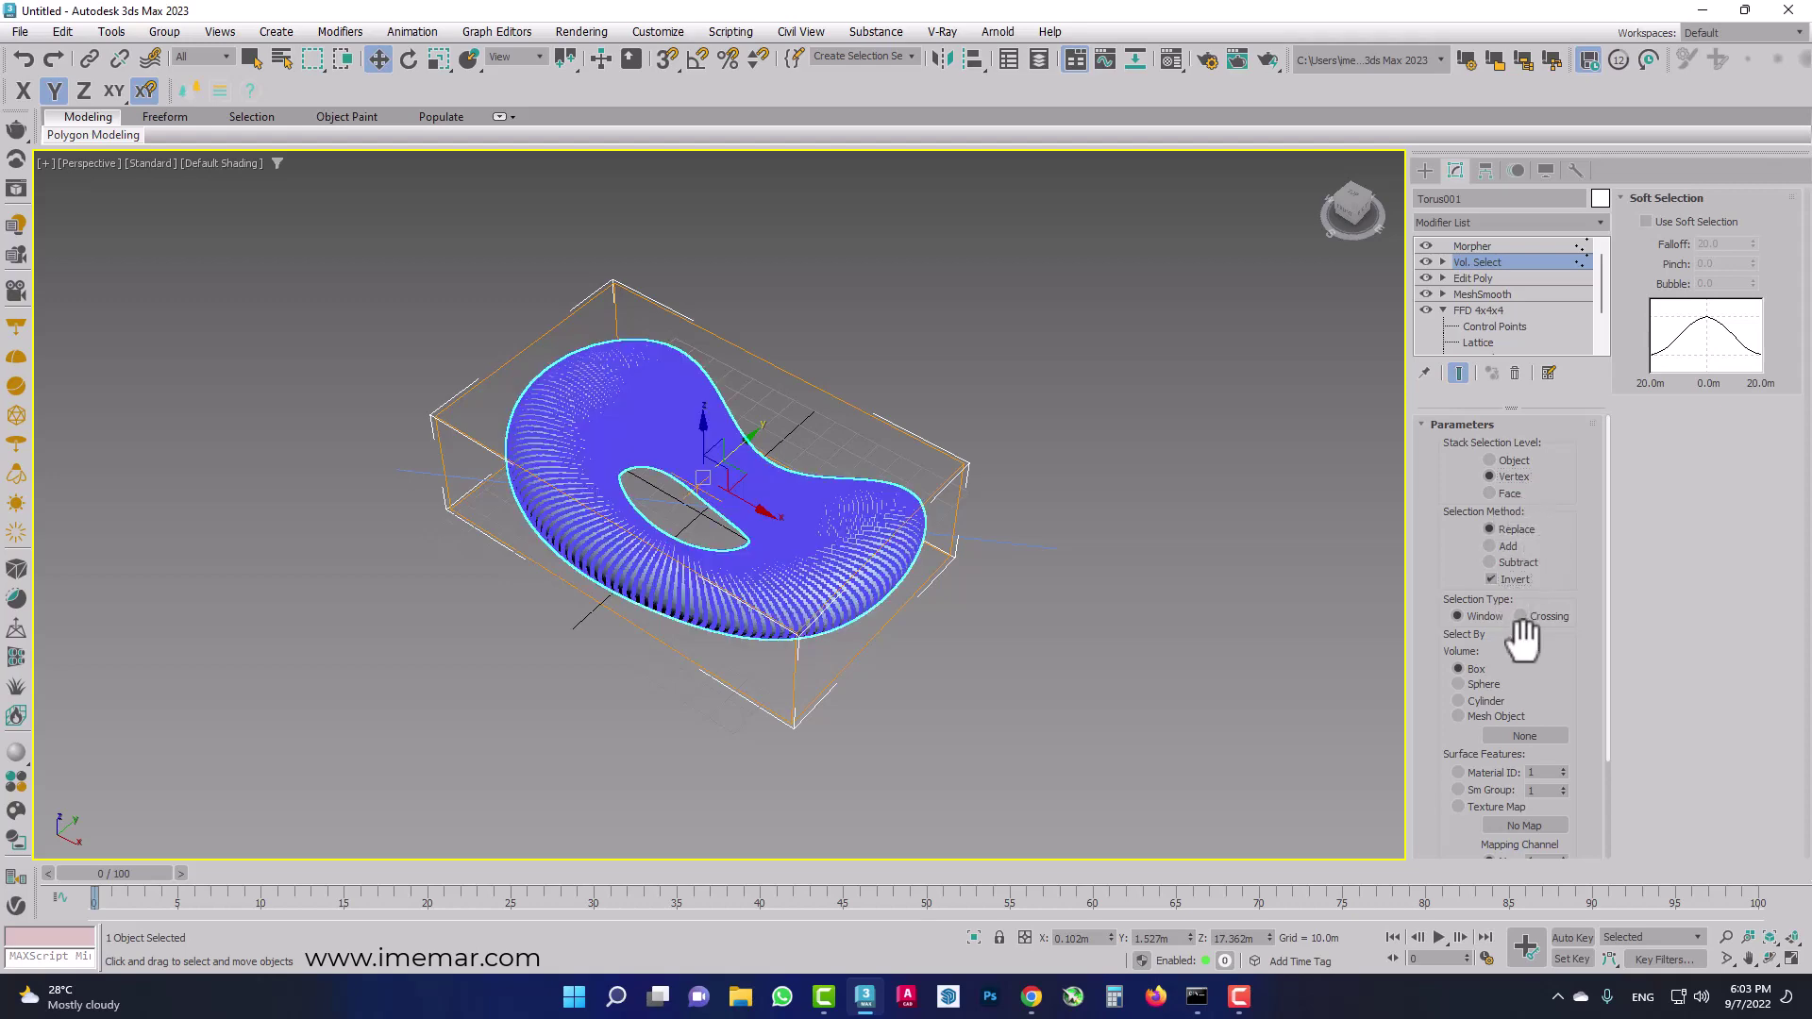
{"action": "left_click", "coordinate": [1543, 728]}
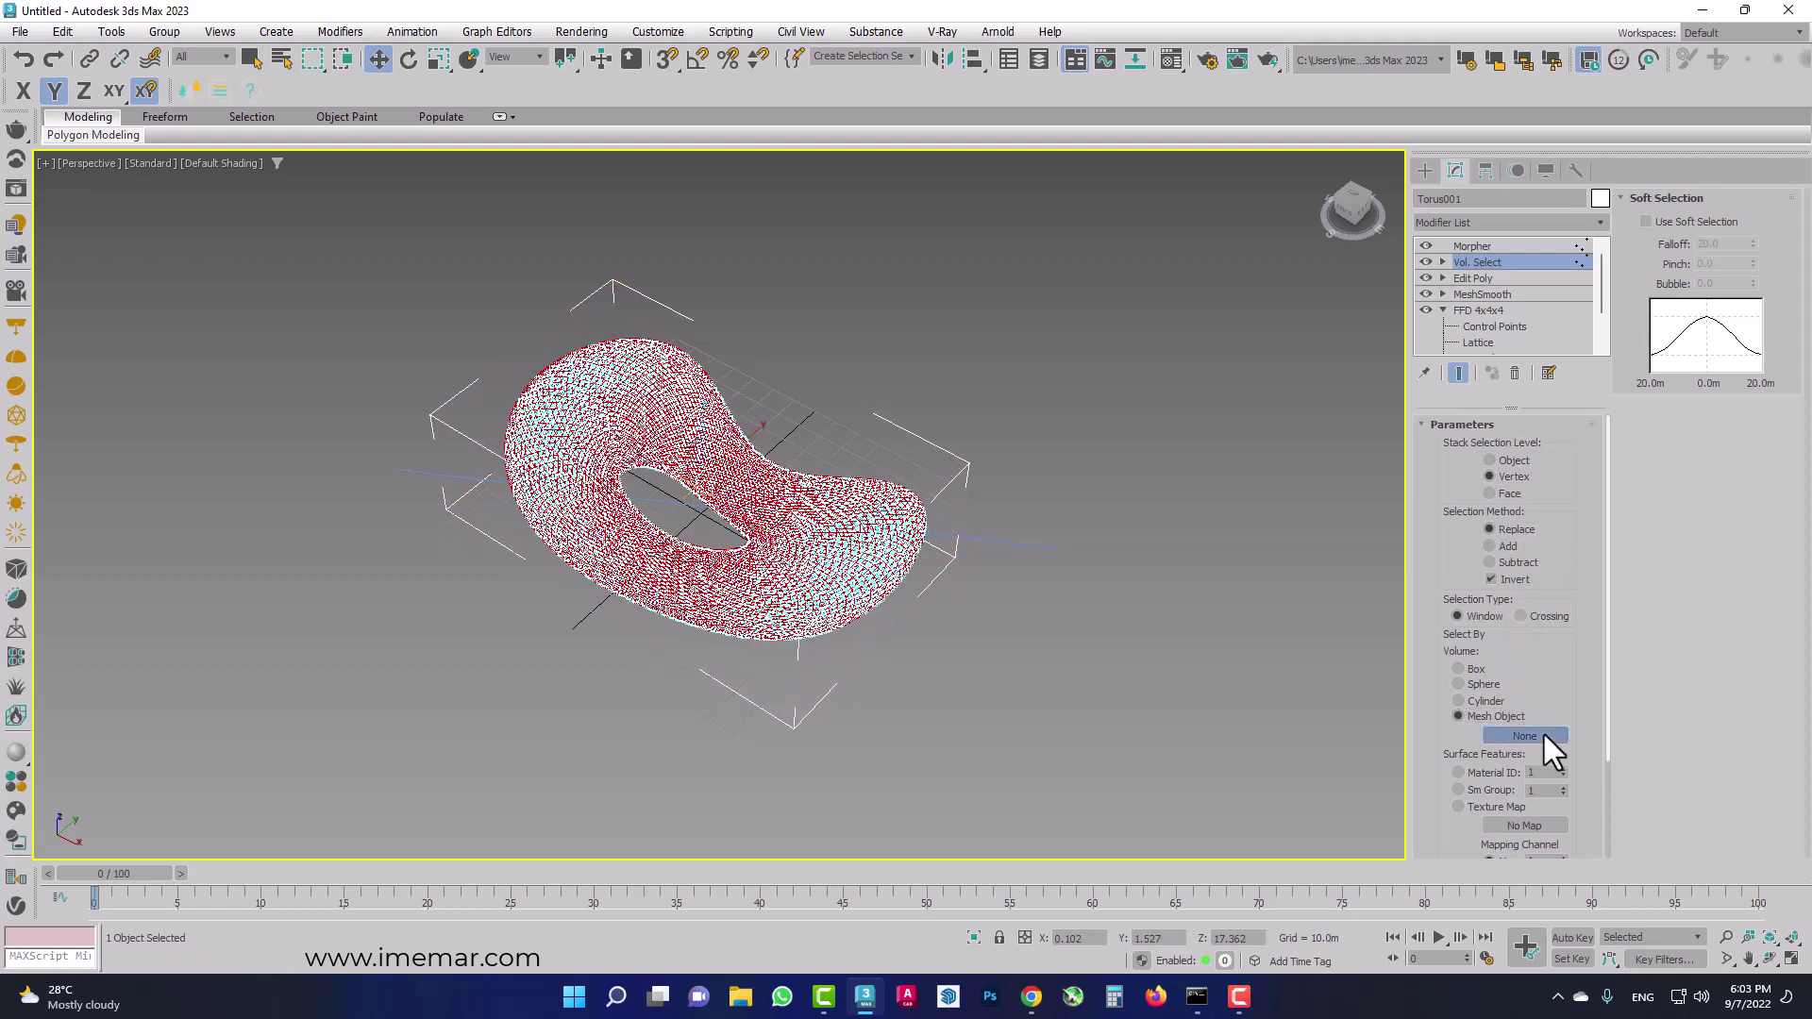
{"action": "left_click", "coordinate": [1011, 543]}
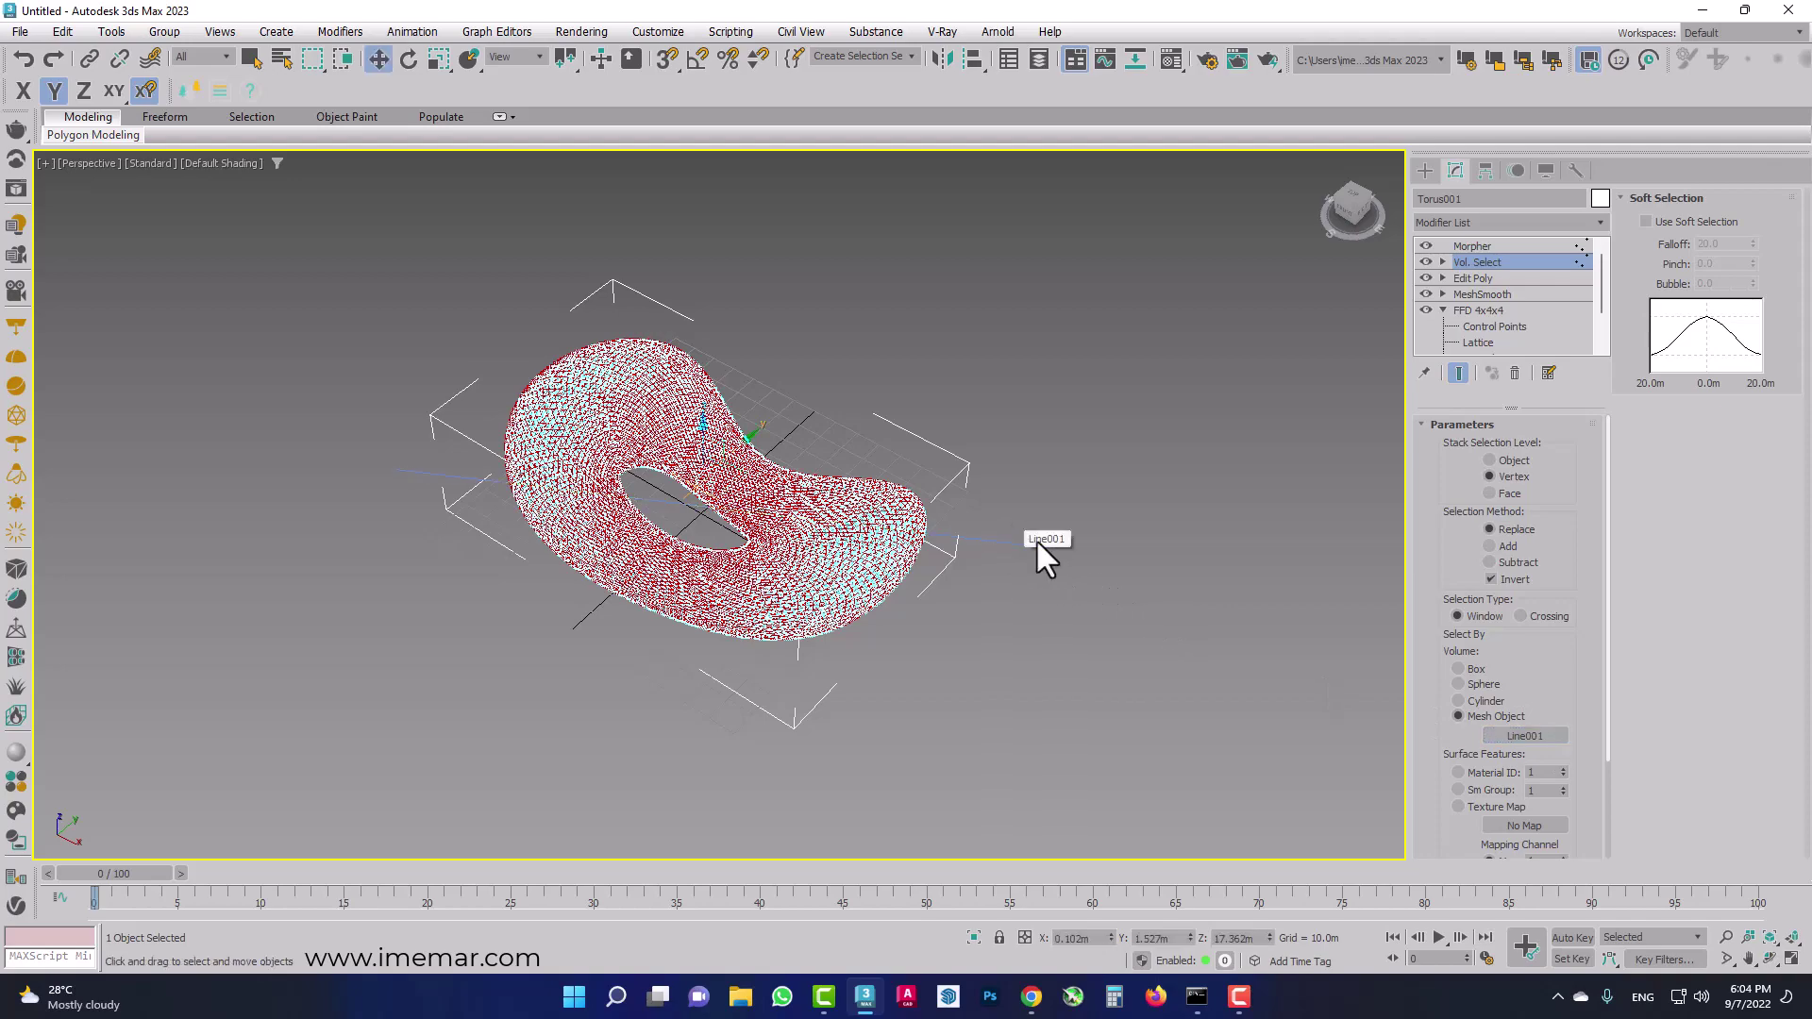
Reselect Torus001 and return to its Vol. Select settings.
{"action": "left_click", "coordinate": [1015, 444]}
{"action": "scroll", "coordinate": [944, 472], "scroll_direction": "up", "scroll_amount": 3}
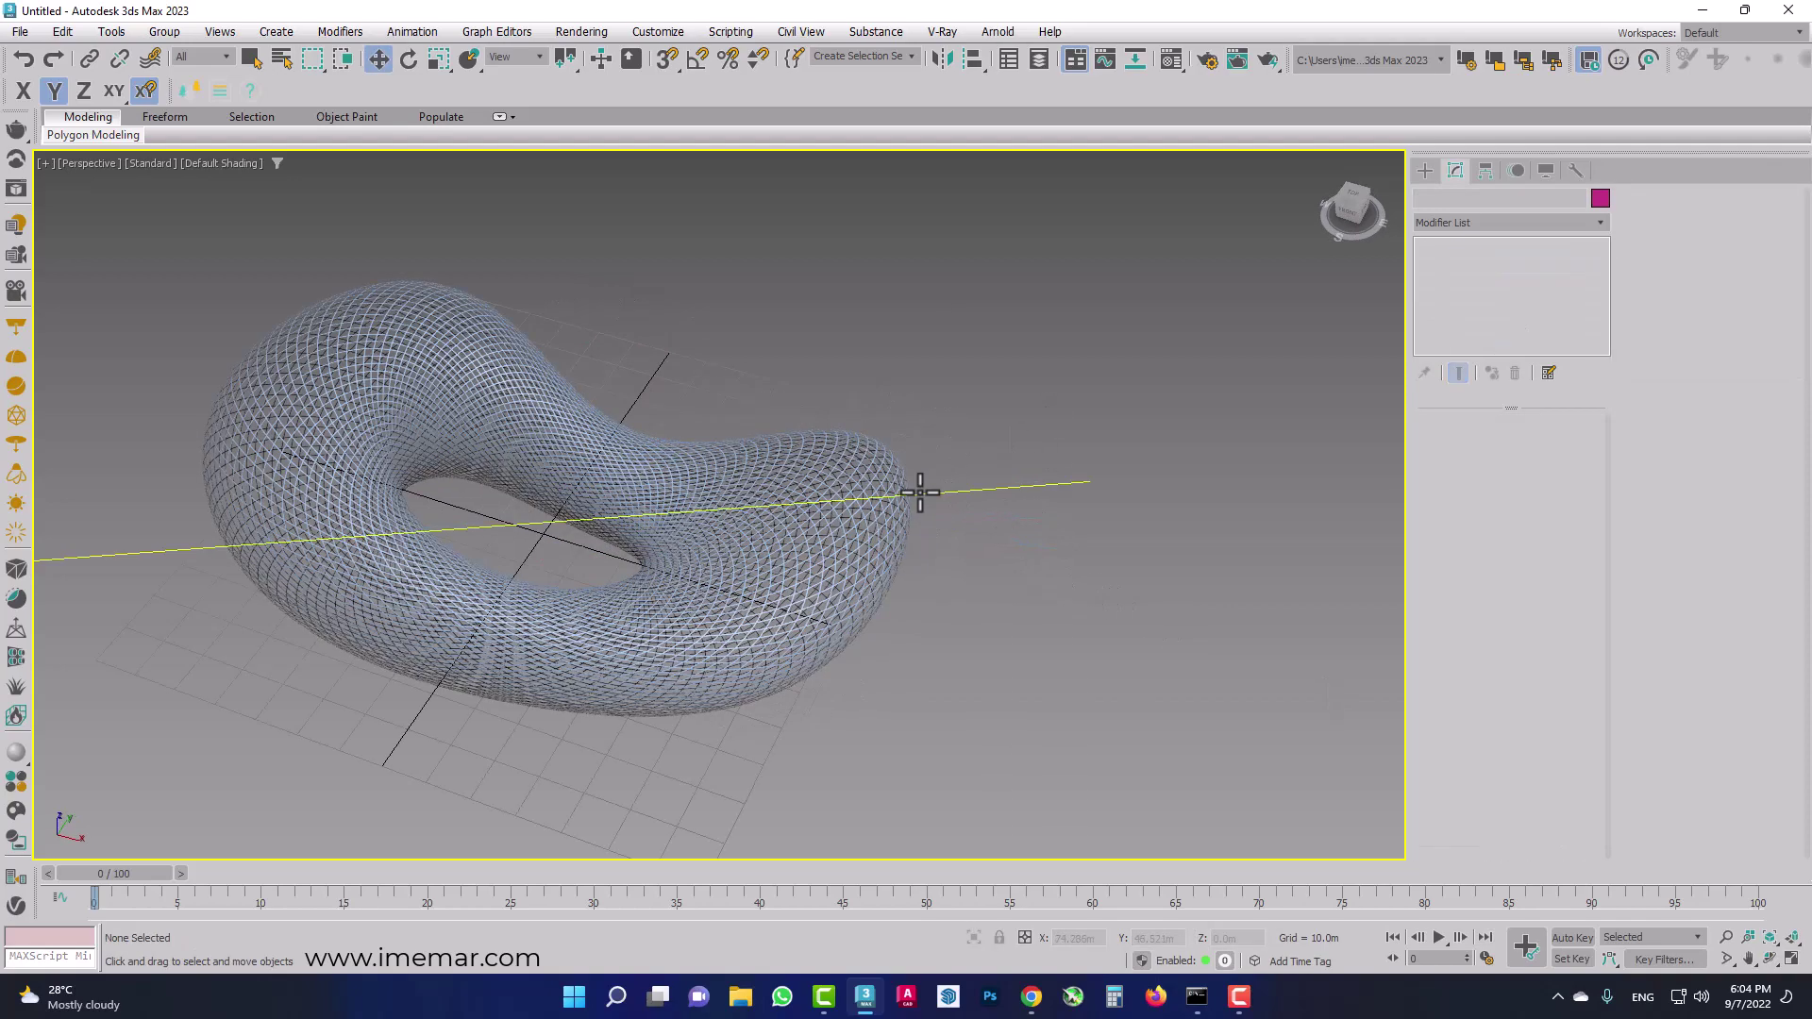
{"action": "middle_click_drag", "start_coordinate": [971, 494], "coordinate": [1136, 478]}
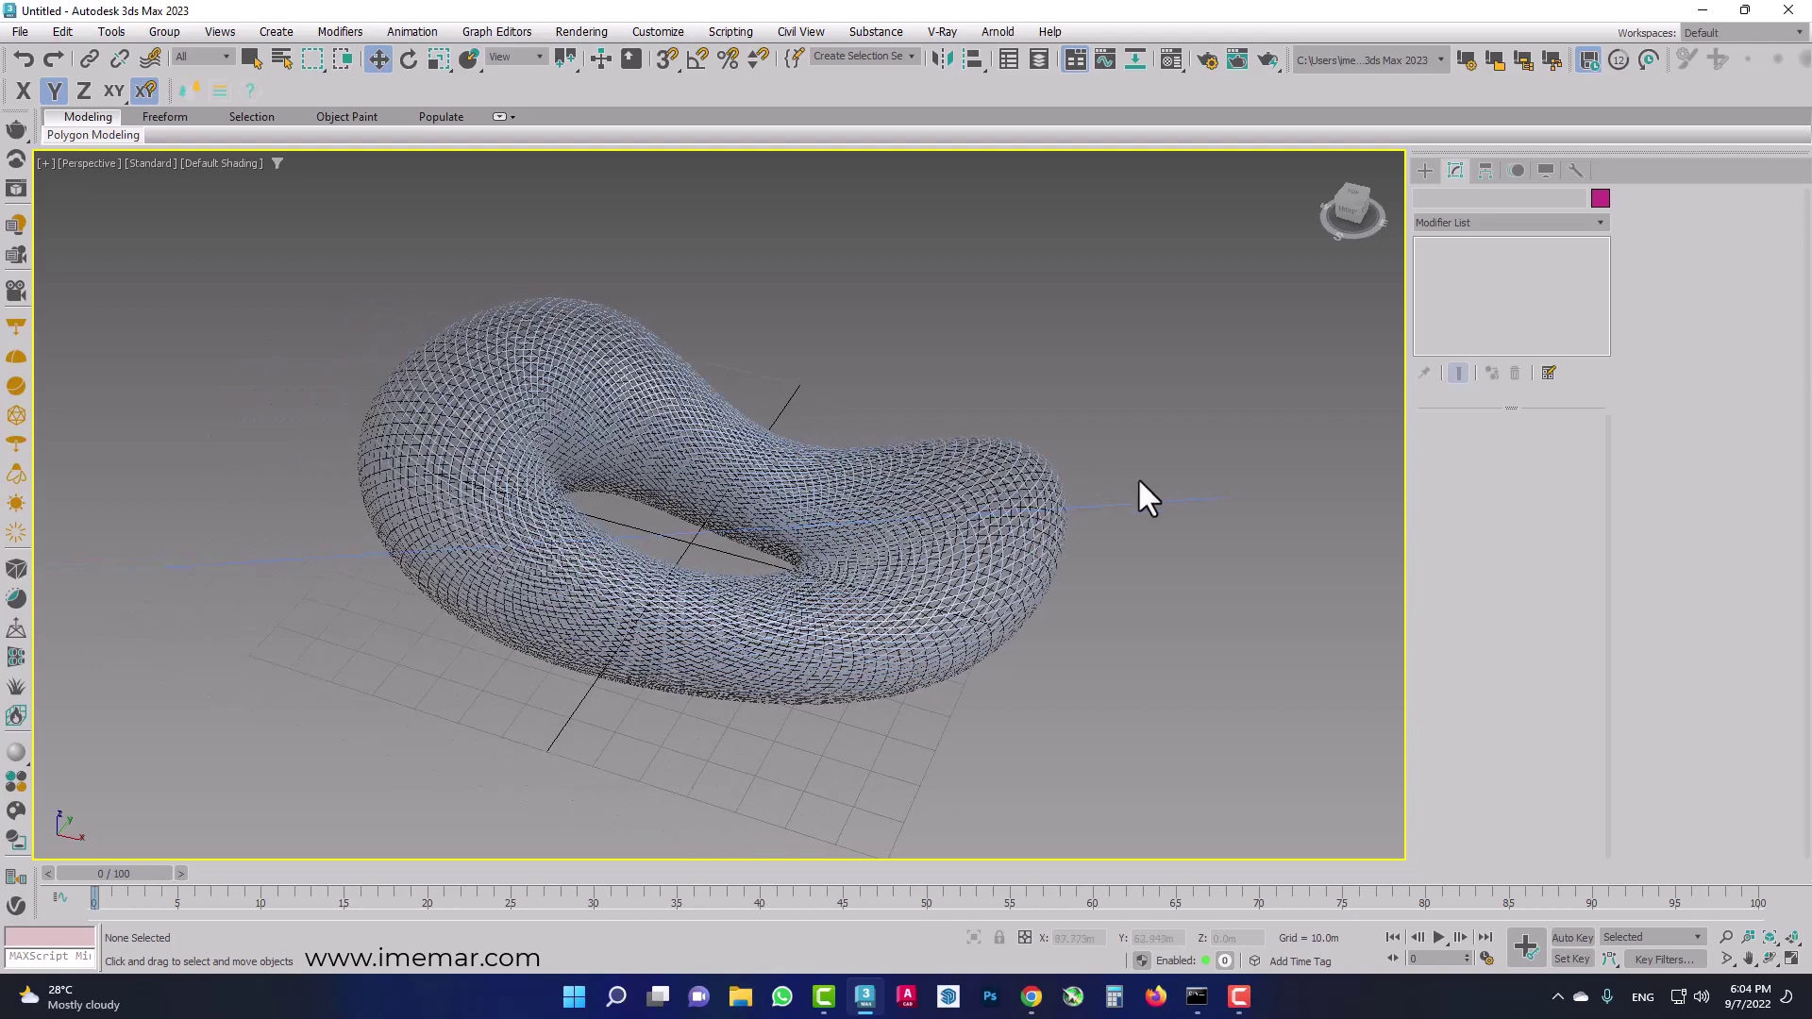
{"action": "left_click_drag", "start_coordinate": [1242, 462], "coordinate": [1181, 536]}
{"action": "left_click", "coordinate": [976, 463]}
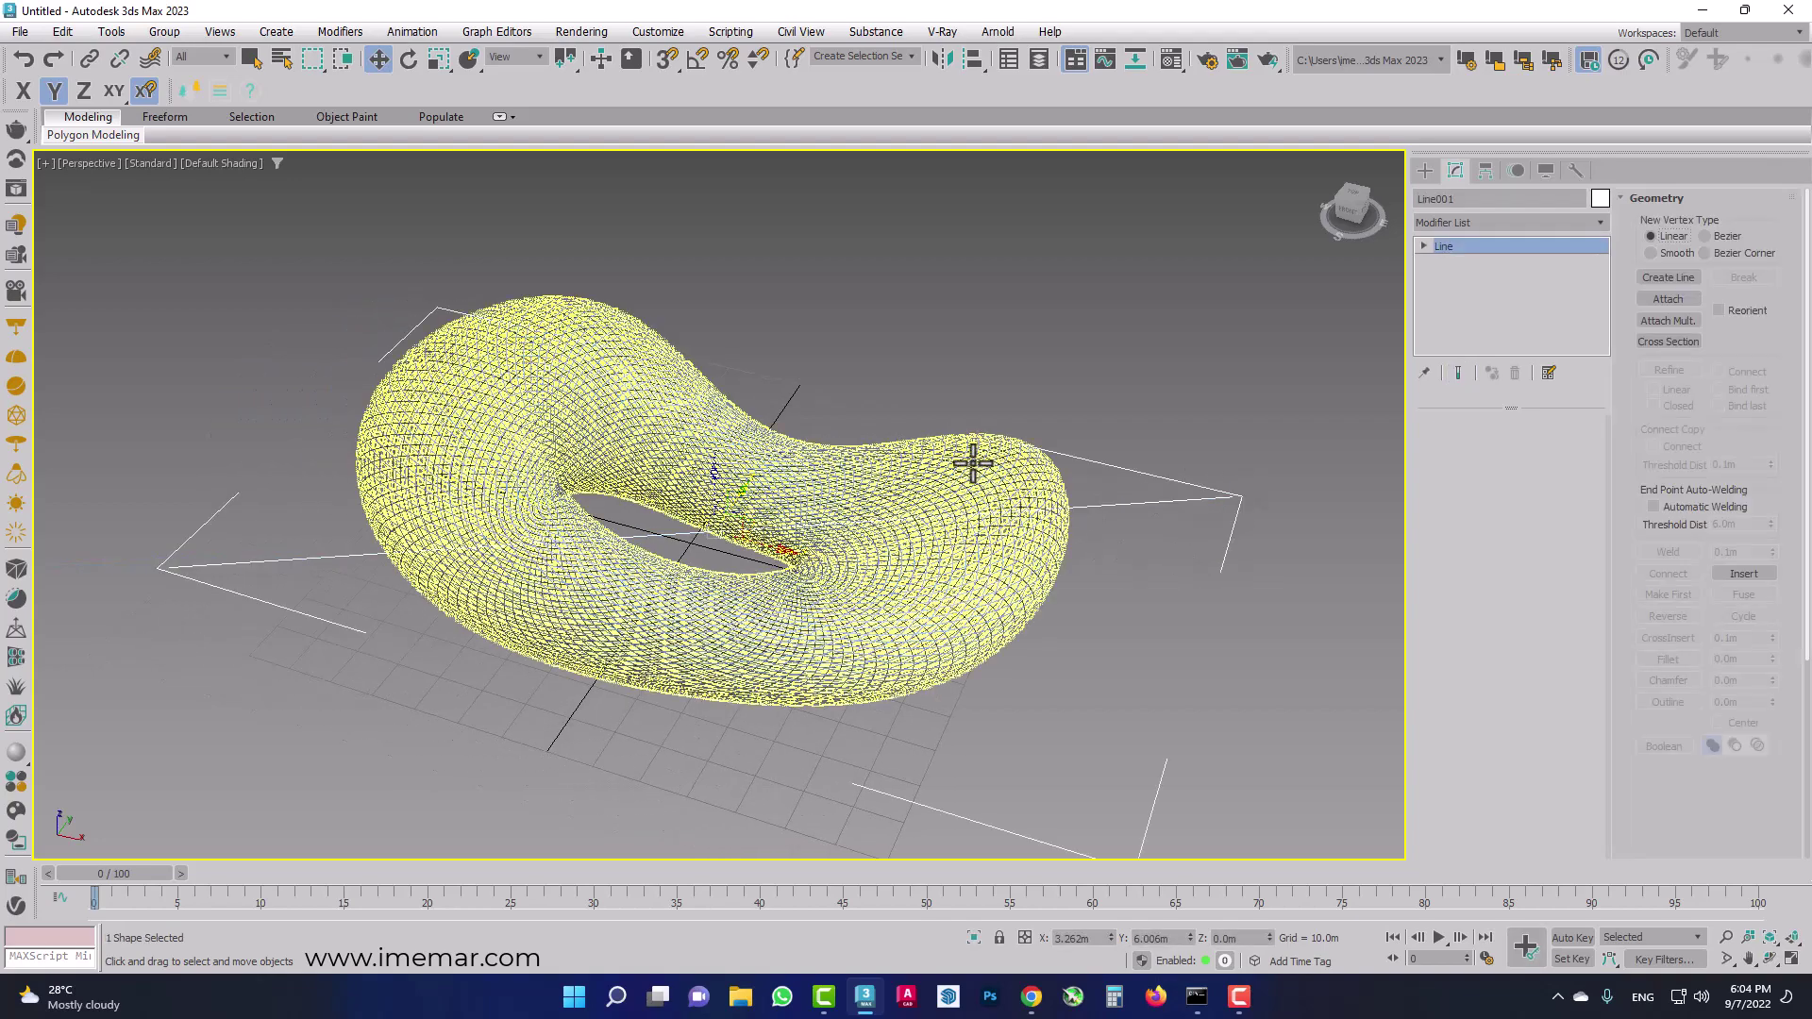
{"action": "left_click", "coordinate": [1443, 311]}
{"action": "left_click", "coordinate": [1492, 260]}
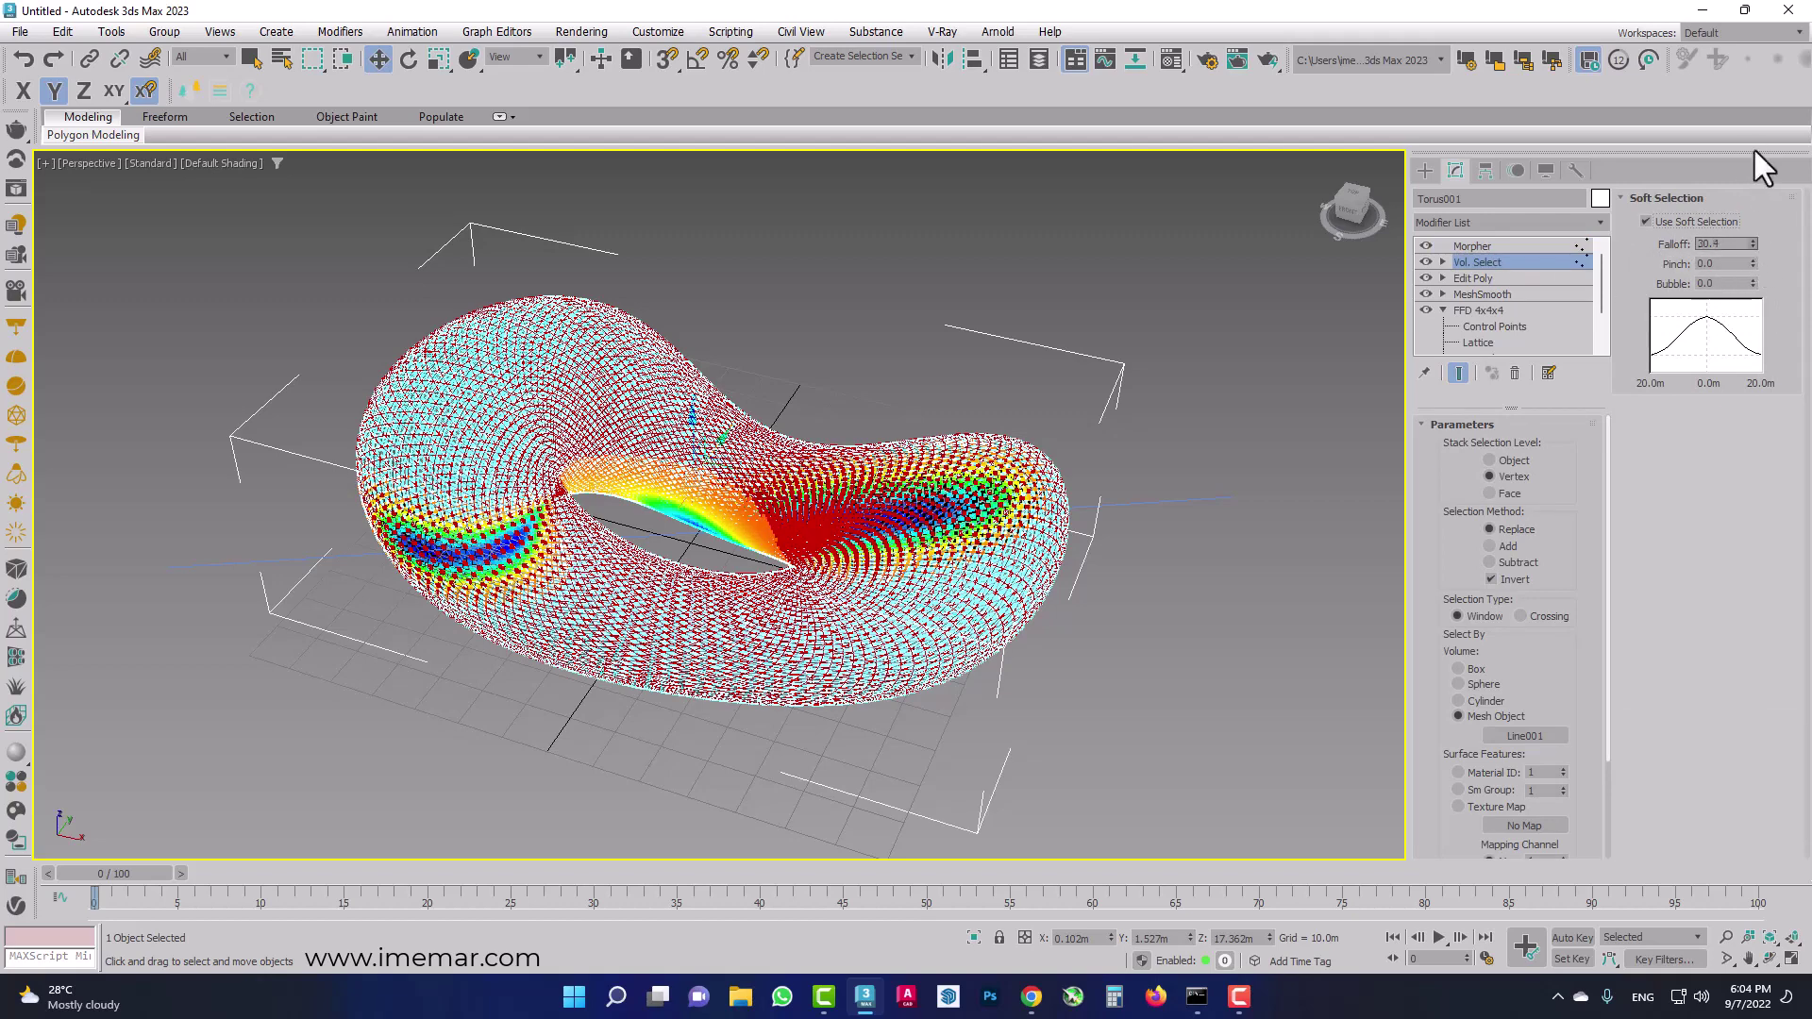
Raise the soft-selection Falloff to 89.8 and orbit to check the spread perforations.
{"action": "mouse_move", "coordinate": [1754, 151]}
{"action": "left_mouse_down"}
{"action": "mouse_move", "coordinate": [1760, 108]}
{"action": "mouse_move", "coordinate": [1763, 972]}
{"action": "mouse_move", "coordinate": [1761, 925]}
{"action": "left_mouse_up"}
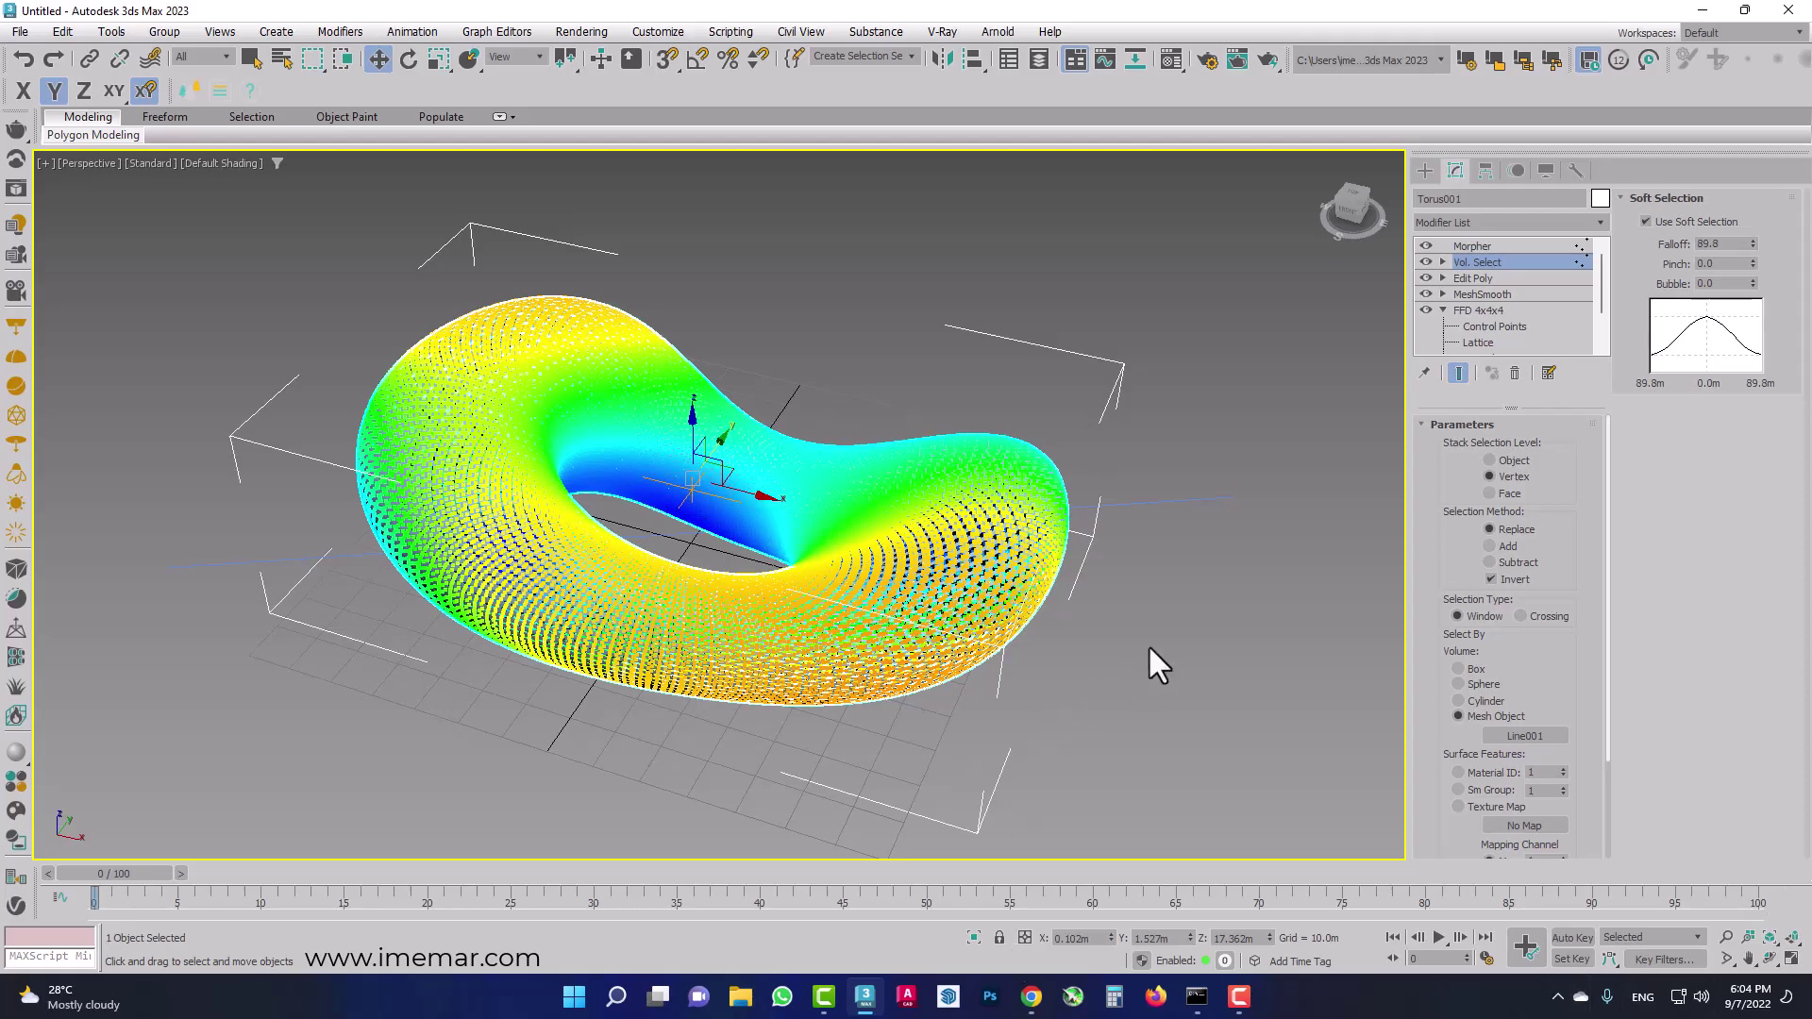
{"action": "left_click", "coordinate": [1193, 634]}
{"action": "mouse_move", "coordinate": [1152, 599]}
{"action": "middle_mouse_down", "text": "alt"}
{"action": "mouse_move", "coordinate": [950, 540]}
{"action": "mouse_move", "coordinate": [852, 575]}
{"action": "mouse_move", "coordinate": [972, 596]}
{"action": "mouse_move", "coordinate": [1165, 580]}
{"action": "middle_mouse_up", "text": "alt"}
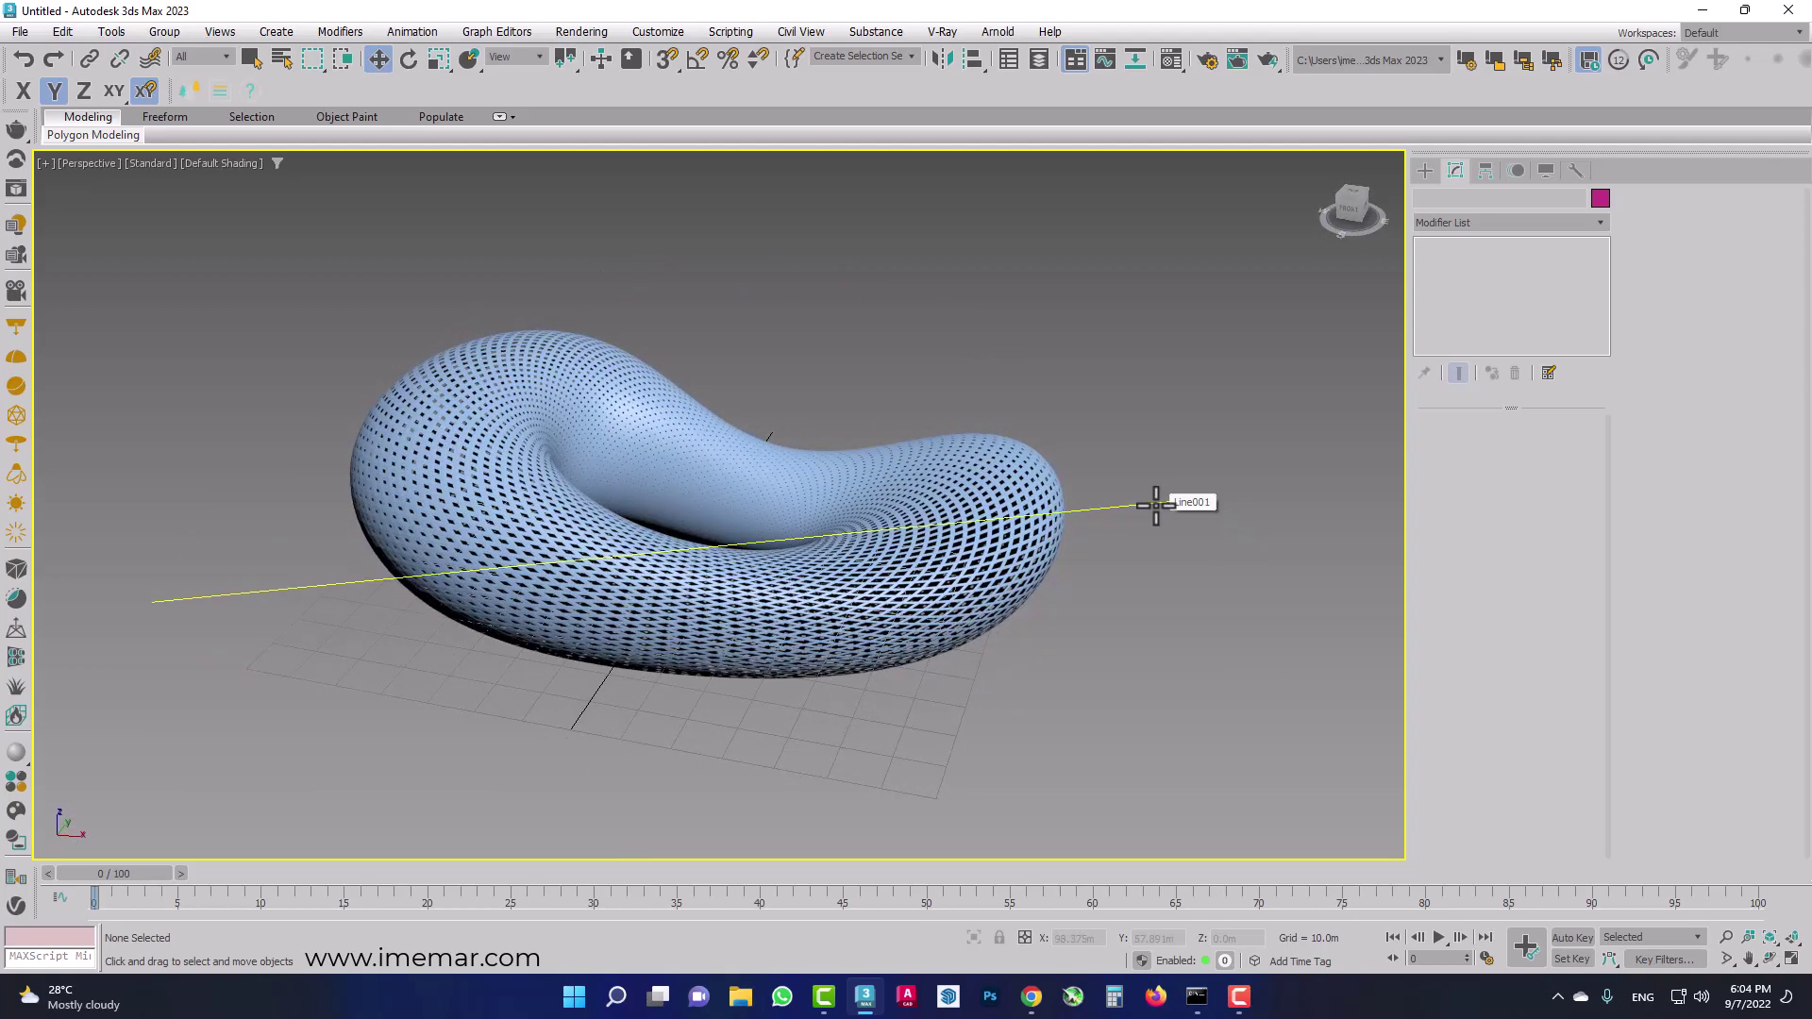
Turn off Invert in Torus001's Vol. Select and lower the Falloff, then orbit to inspect.
{"action": "right_click", "coordinate": [1156, 505]}
{"action": "middle_click_drag", "start_coordinate": [1118, 554], "coordinate": [1034, 610], "text": "alt"}
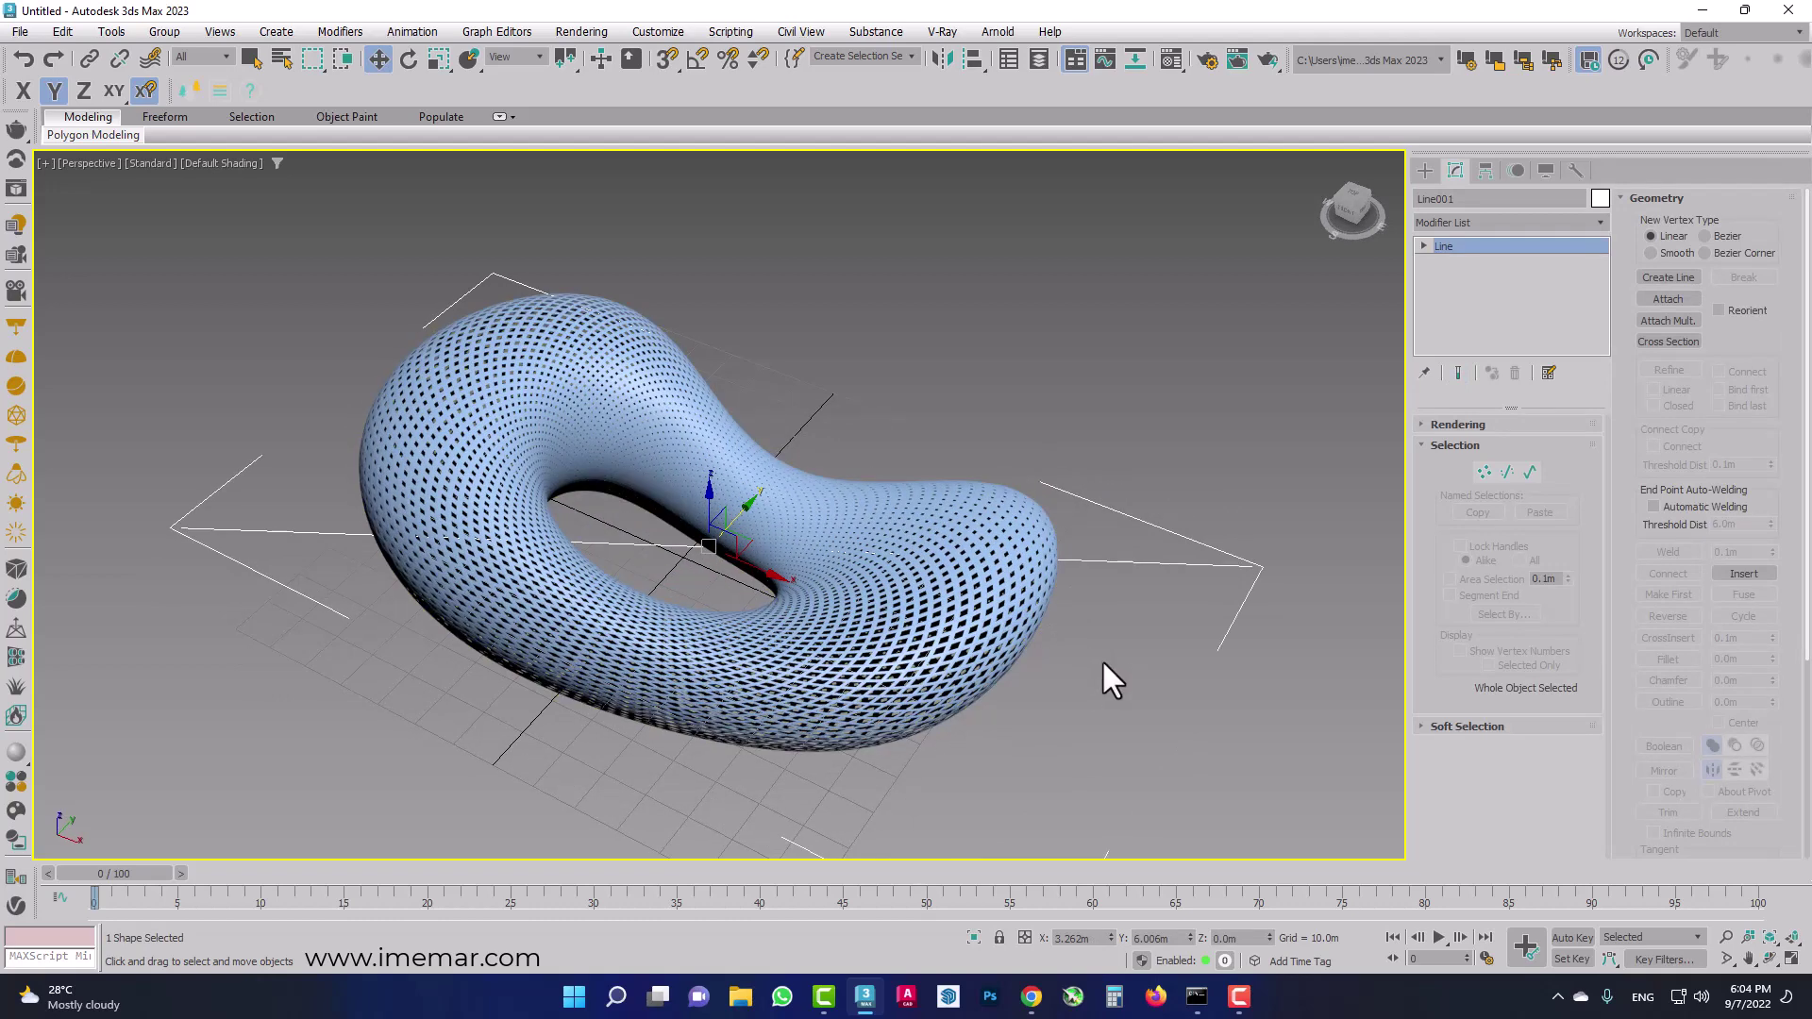
{"action": "left_click", "coordinate": [1099, 604]}
{"action": "left_click", "coordinate": [1003, 526]}
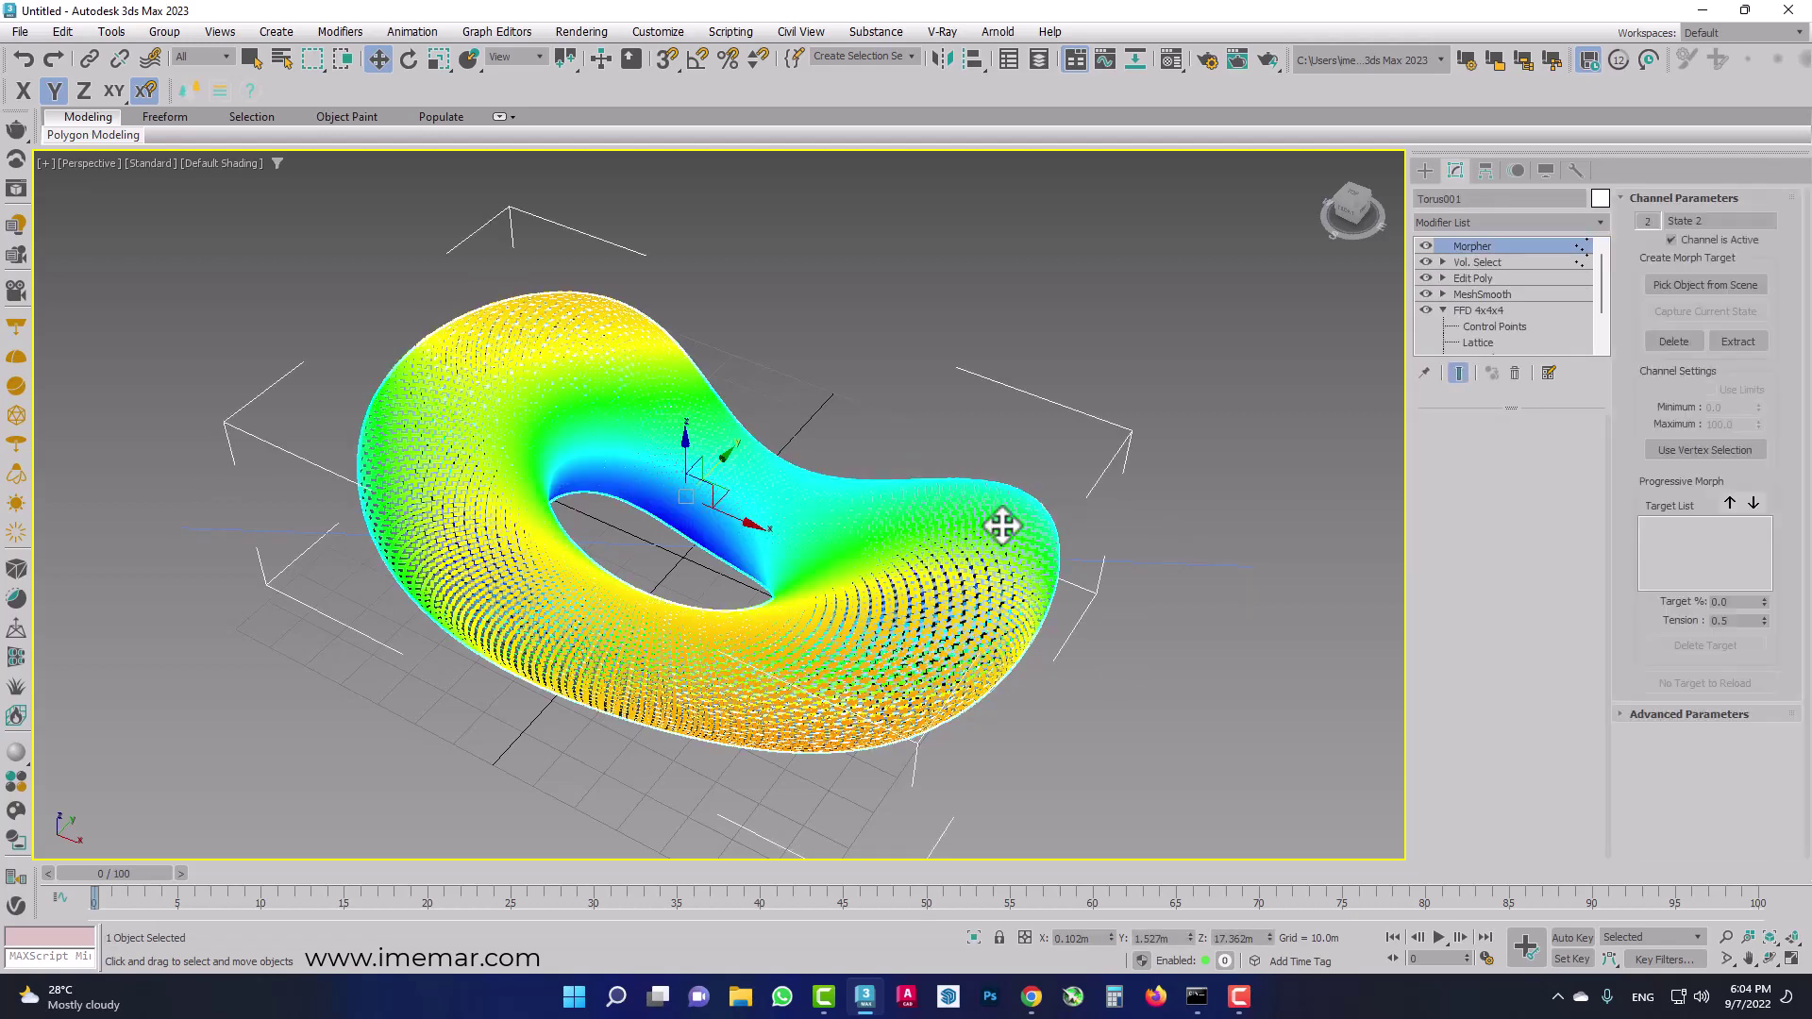
{"action": "left_click", "coordinate": [1480, 262]}
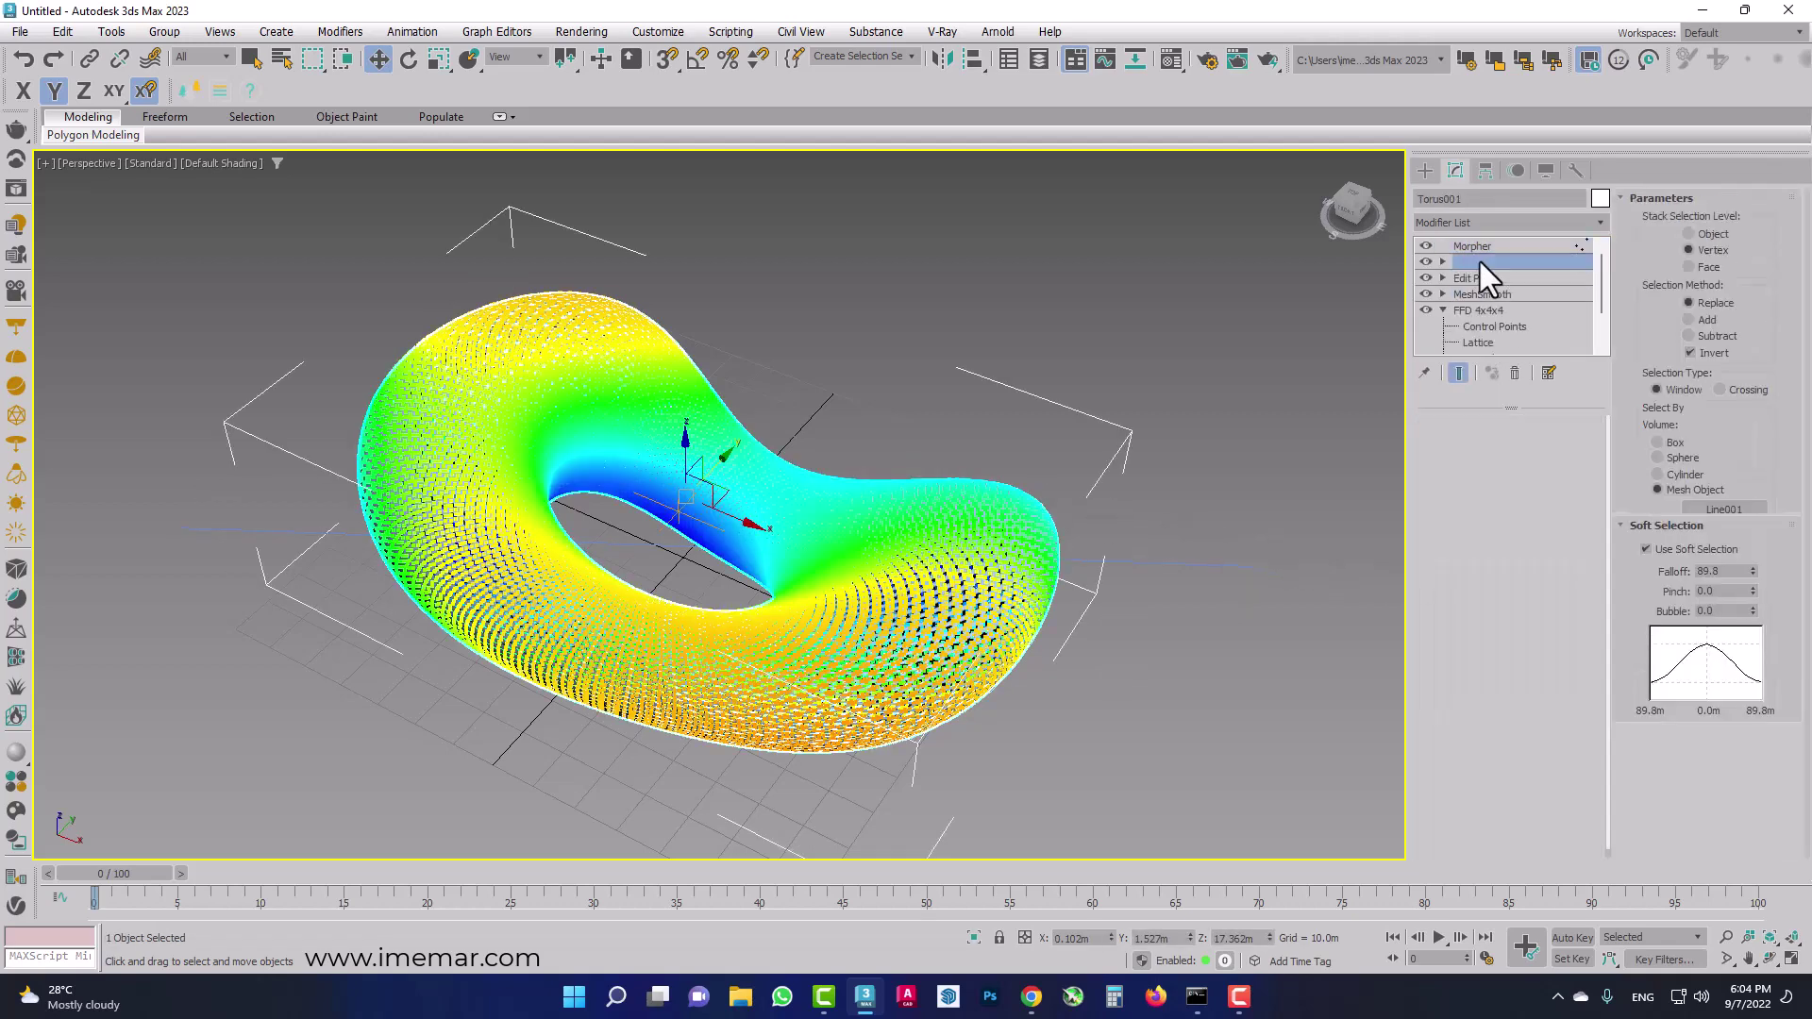
{"action": "left_click", "coordinate": [1516, 581]}
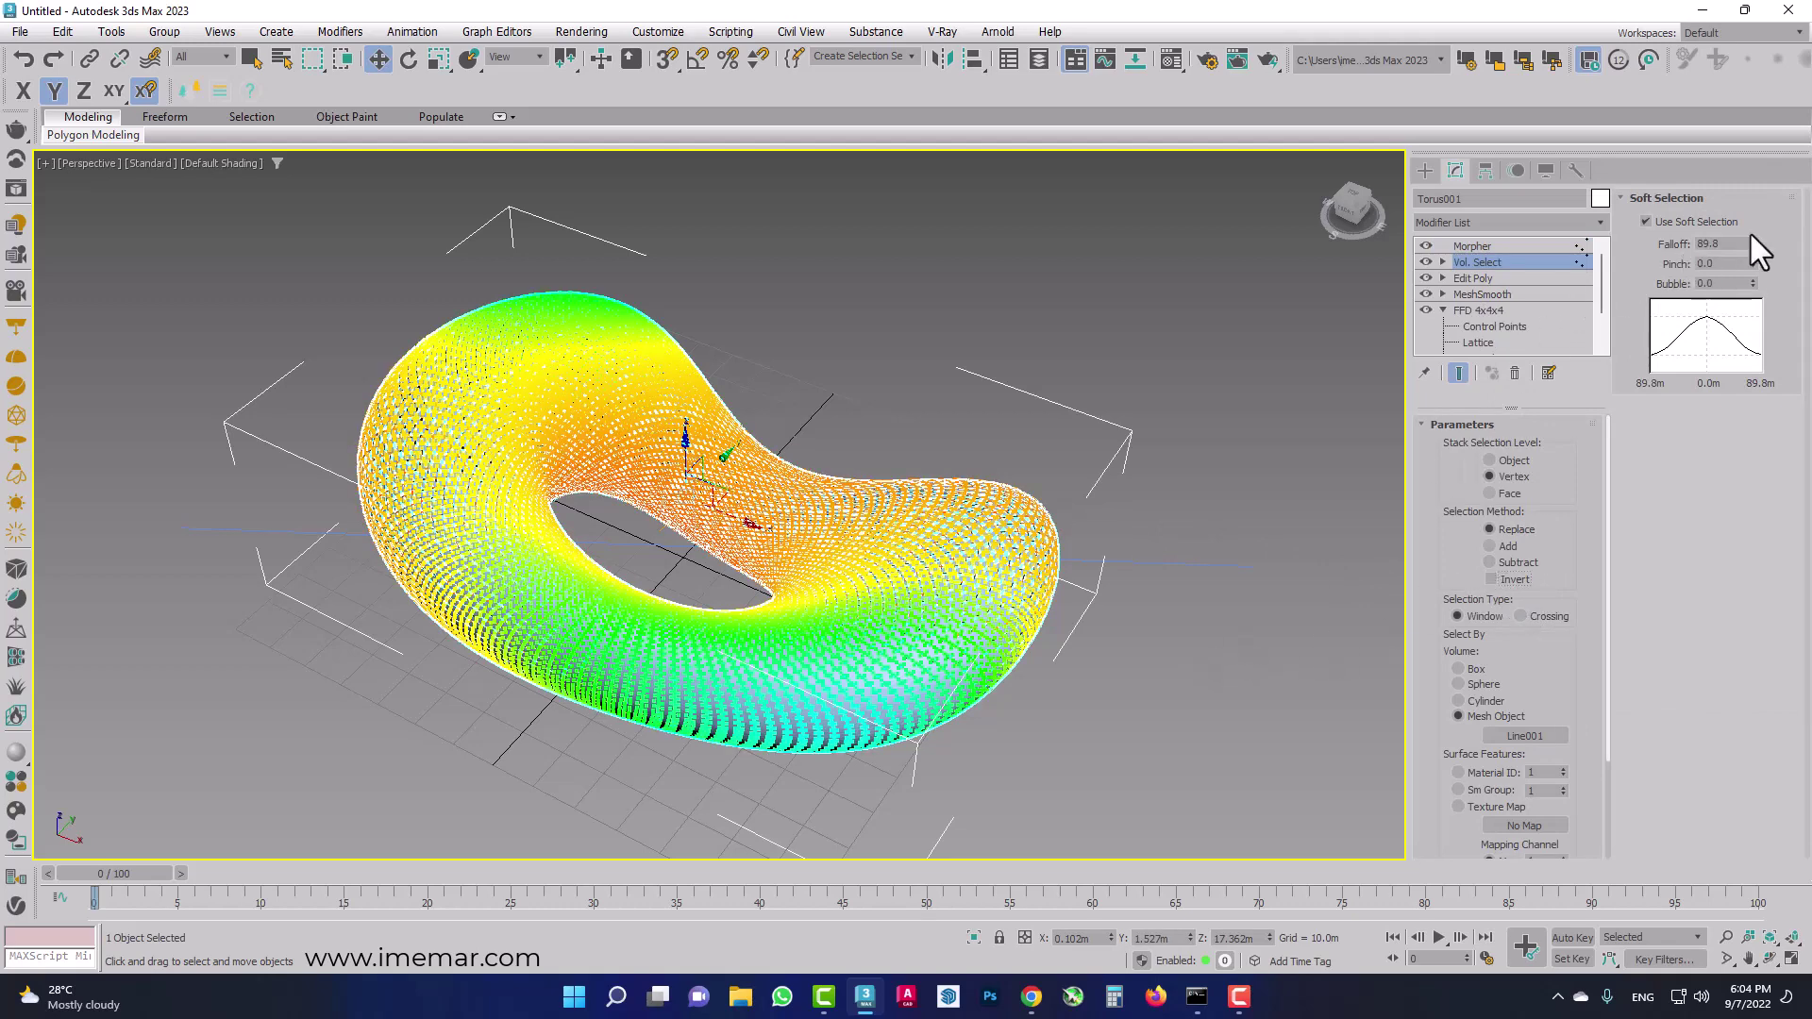
{"action": "left_click_drag", "start_coordinate": [1754, 274], "coordinate": [1754, 279]}
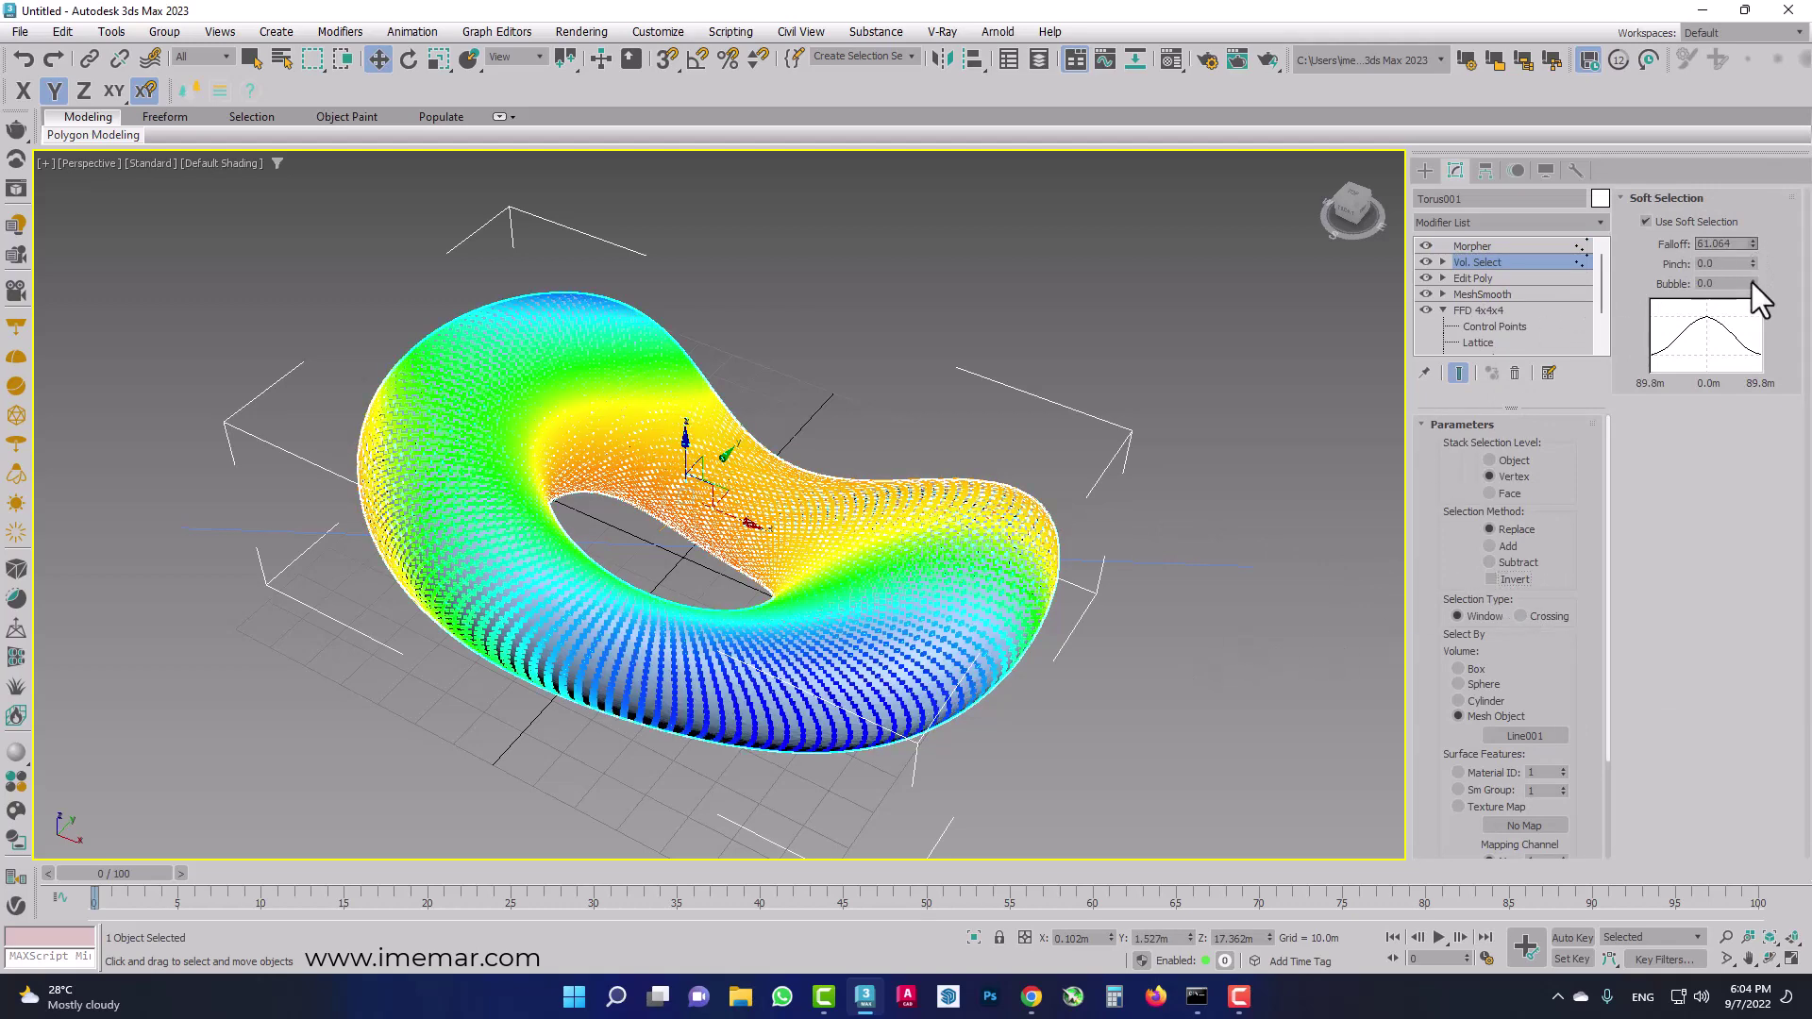
{"action": "left_click", "coordinate": [1169, 439]}
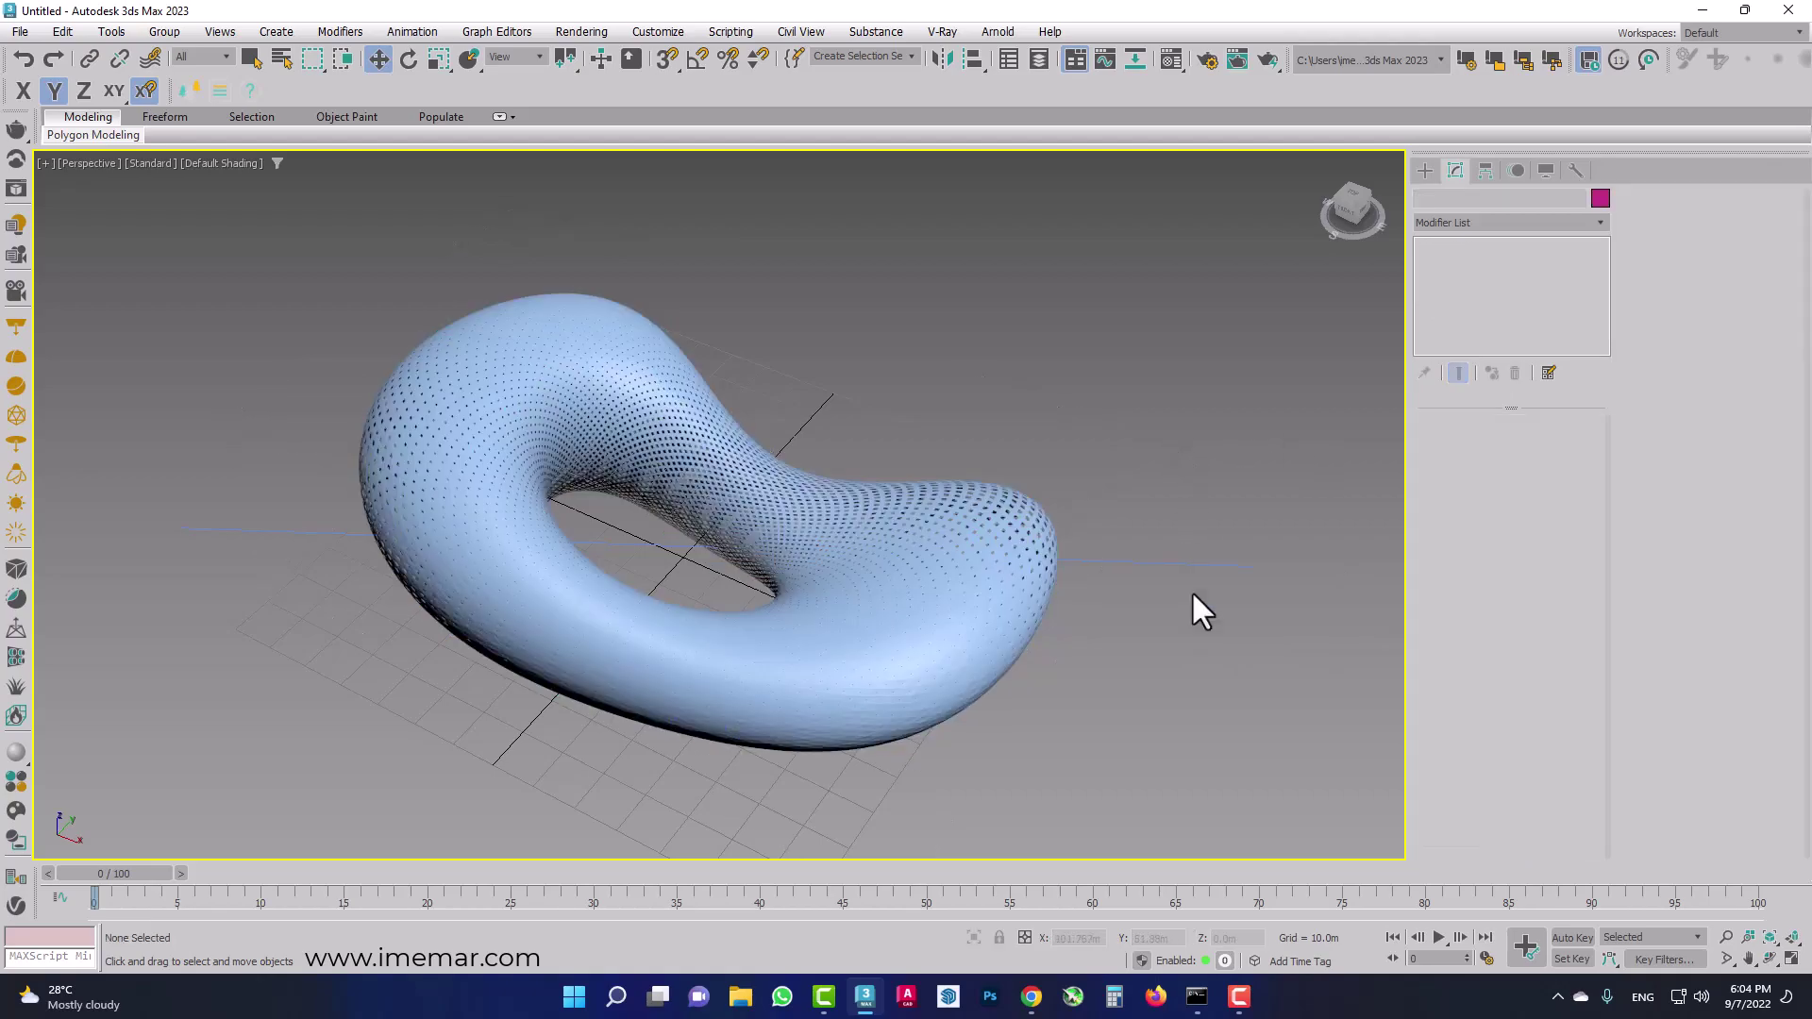
{"action": "mouse_move", "coordinate": [1191, 591]}
{"action": "middle_mouse_down", "text": "alt"}
{"action": "mouse_move", "coordinate": [948, 530]}
{"action": "mouse_move", "coordinate": [990, 514]}
{"action": "mouse_move", "coordinate": [1043, 537]}
{"action": "mouse_move", "coordinate": [1203, 530]}
{"action": "mouse_move", "coordinate": [1136, 575]}
{"action": "middle_mouse_up", "text": "alt"}
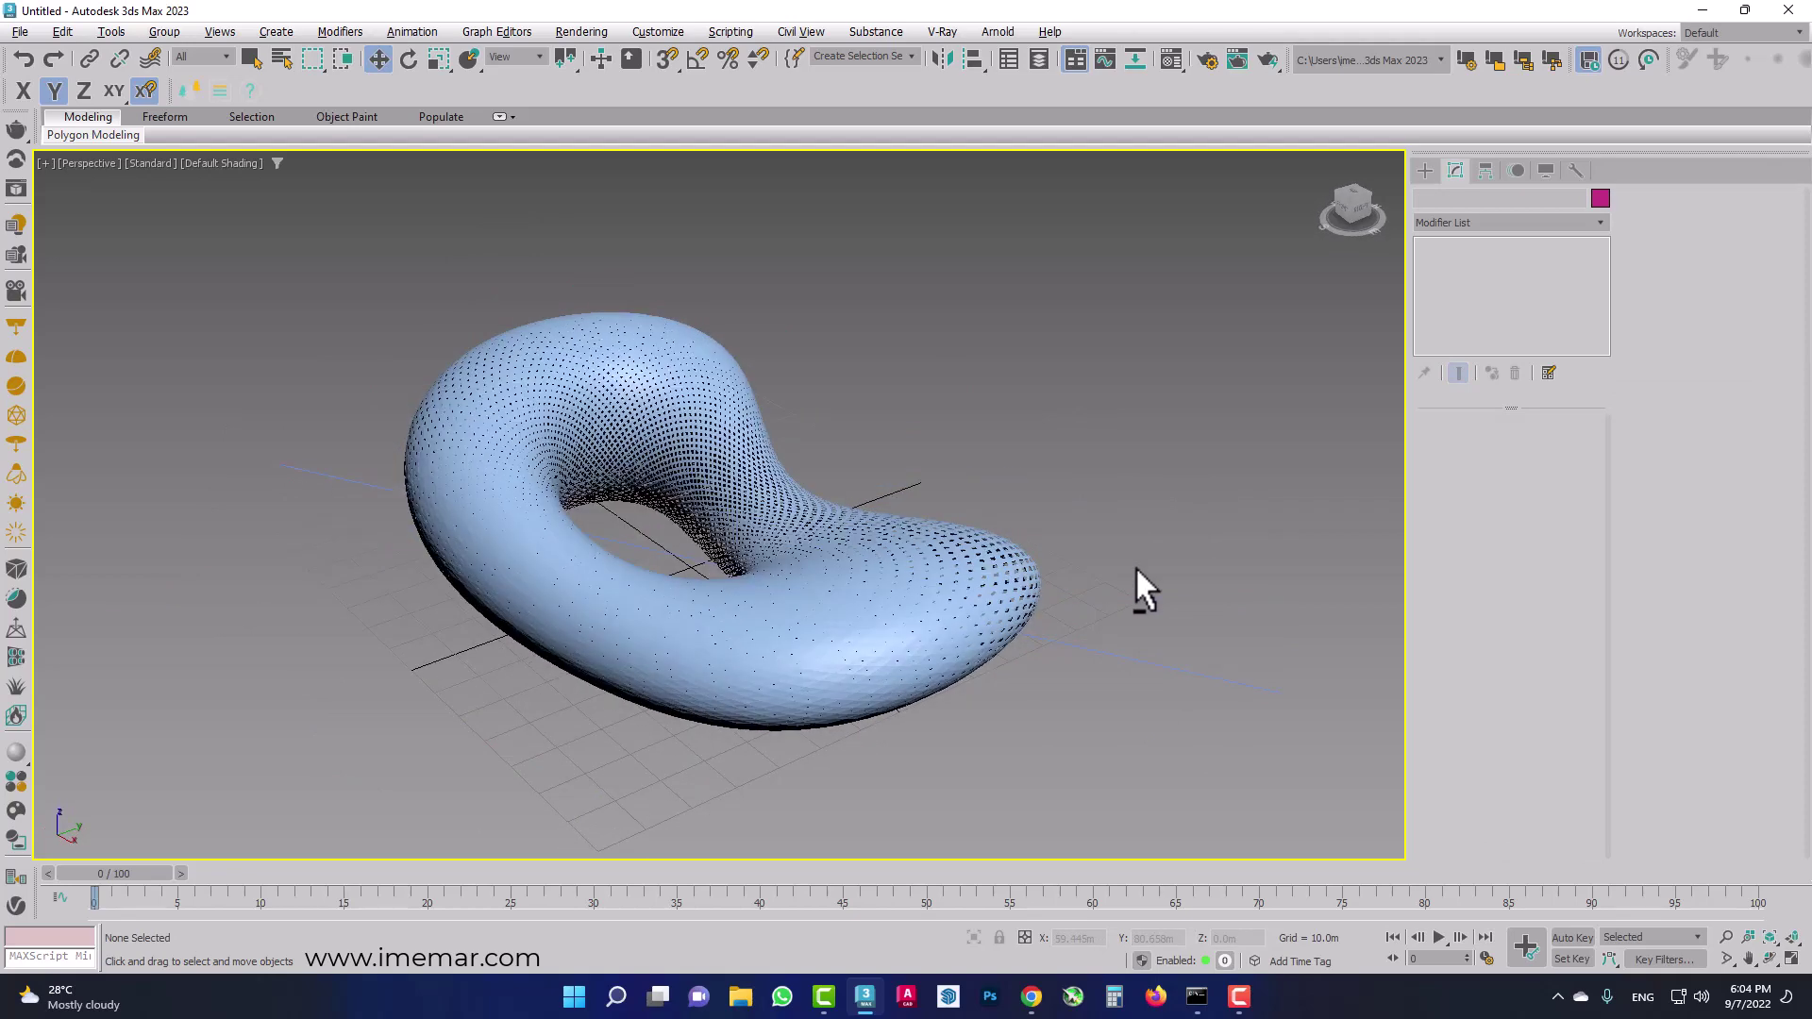
Select Line001 and switch to its vertex sub-object level.
{"action": "right_click", "coordinate": [1124, 659]}
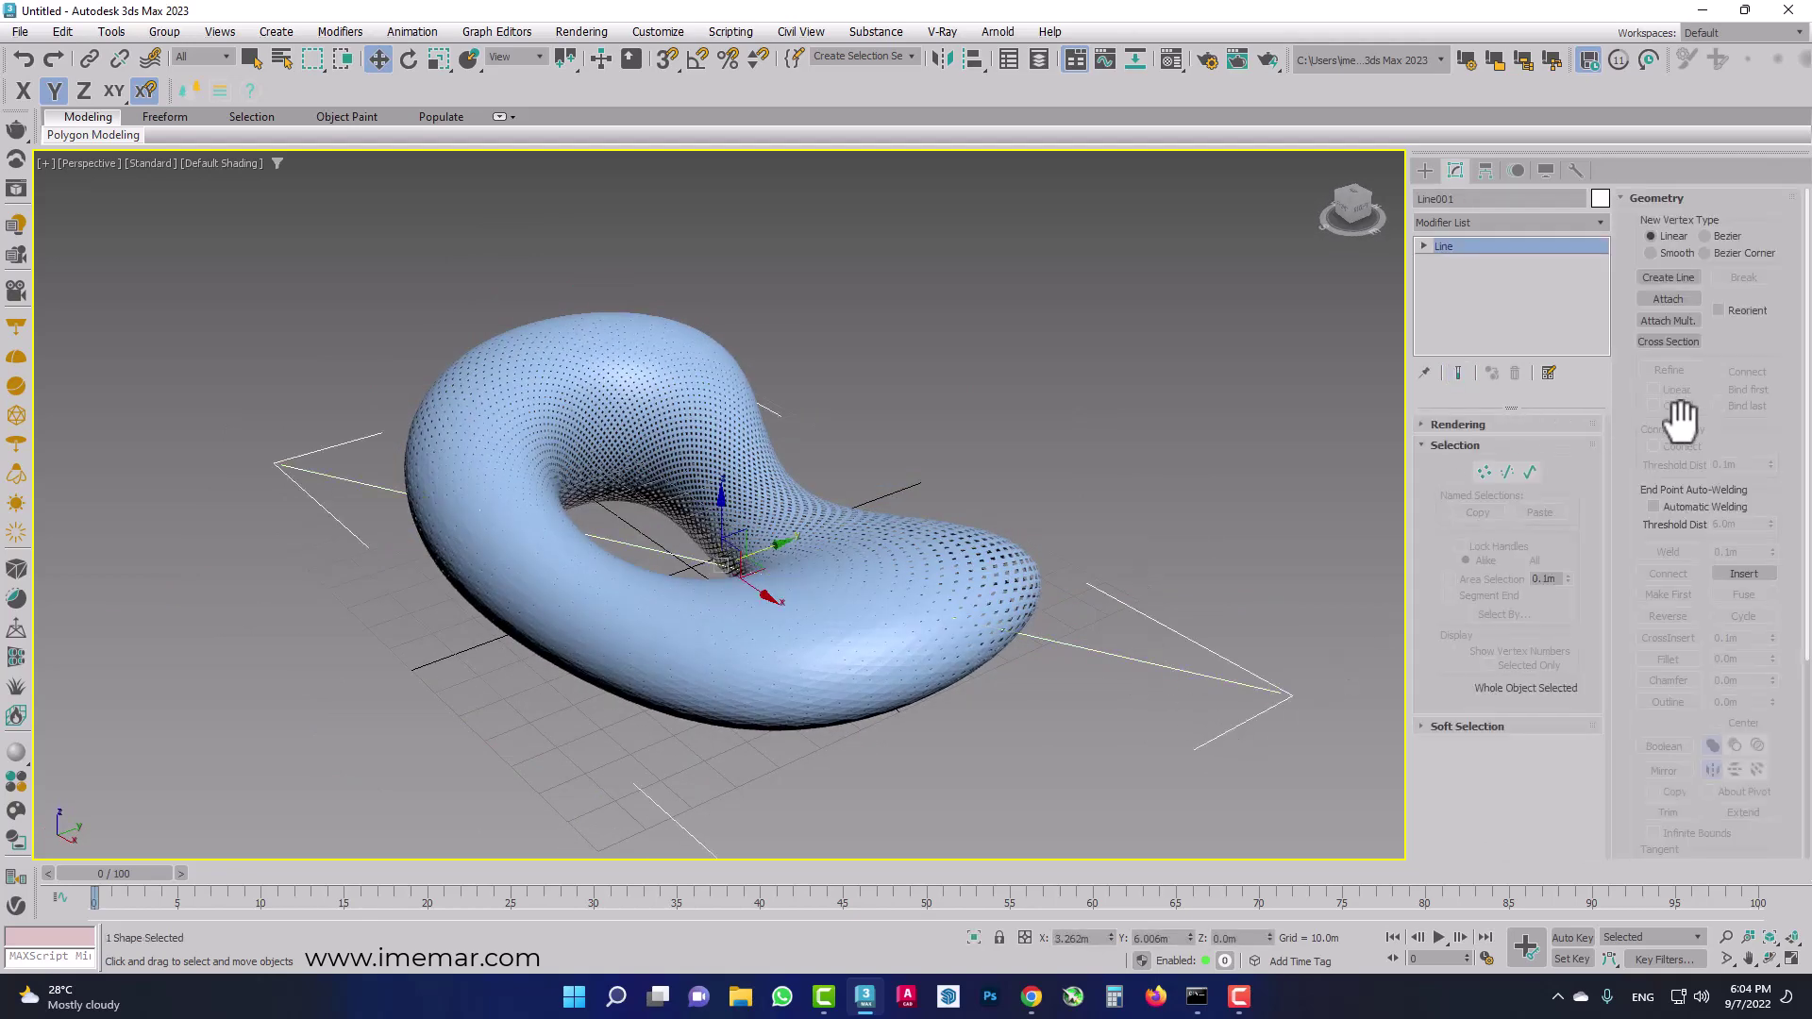
{"action": "key", "text": "1"}
{"action": "left_click", "coordinate": [1671, 371]}
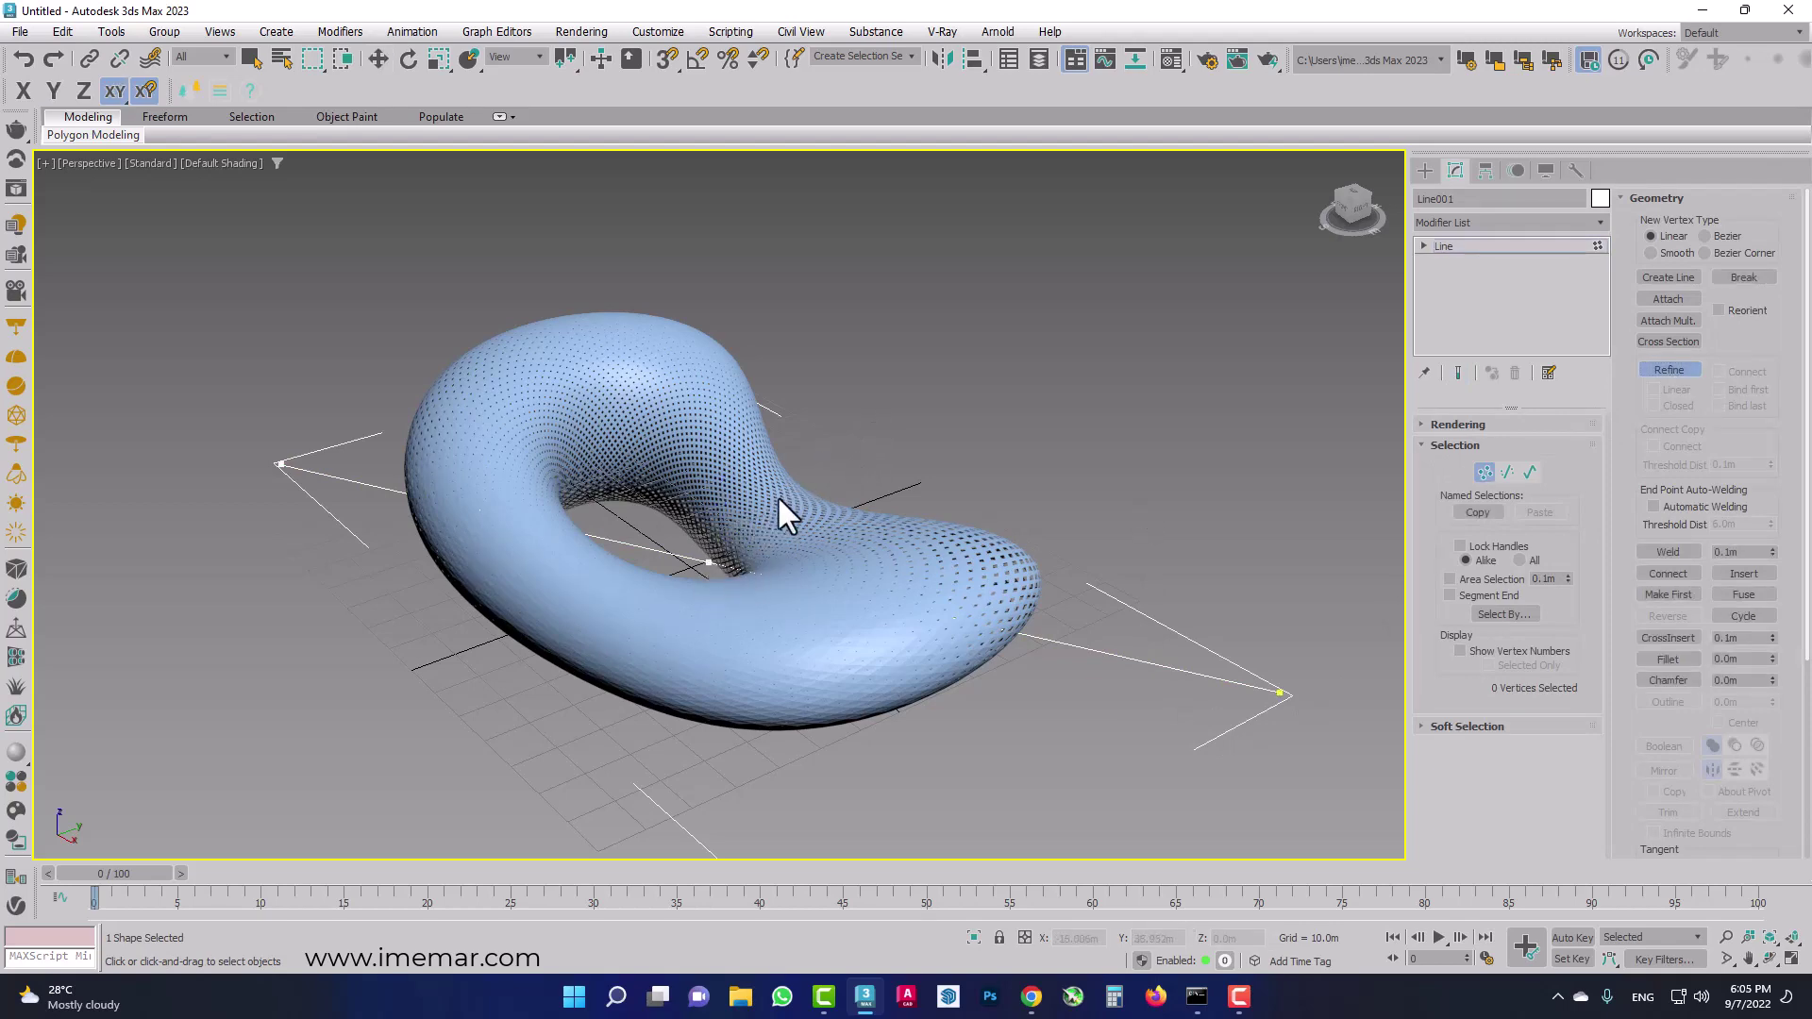
{"action": "right_click", "coordinate": [755, 512]}
Make Line001's middle vertex Smooth and move it up in Z and across the ground plane.
{"action": "left_click_drag", "start_coordinate": [649, 615], "coordinate": [651, 614]}
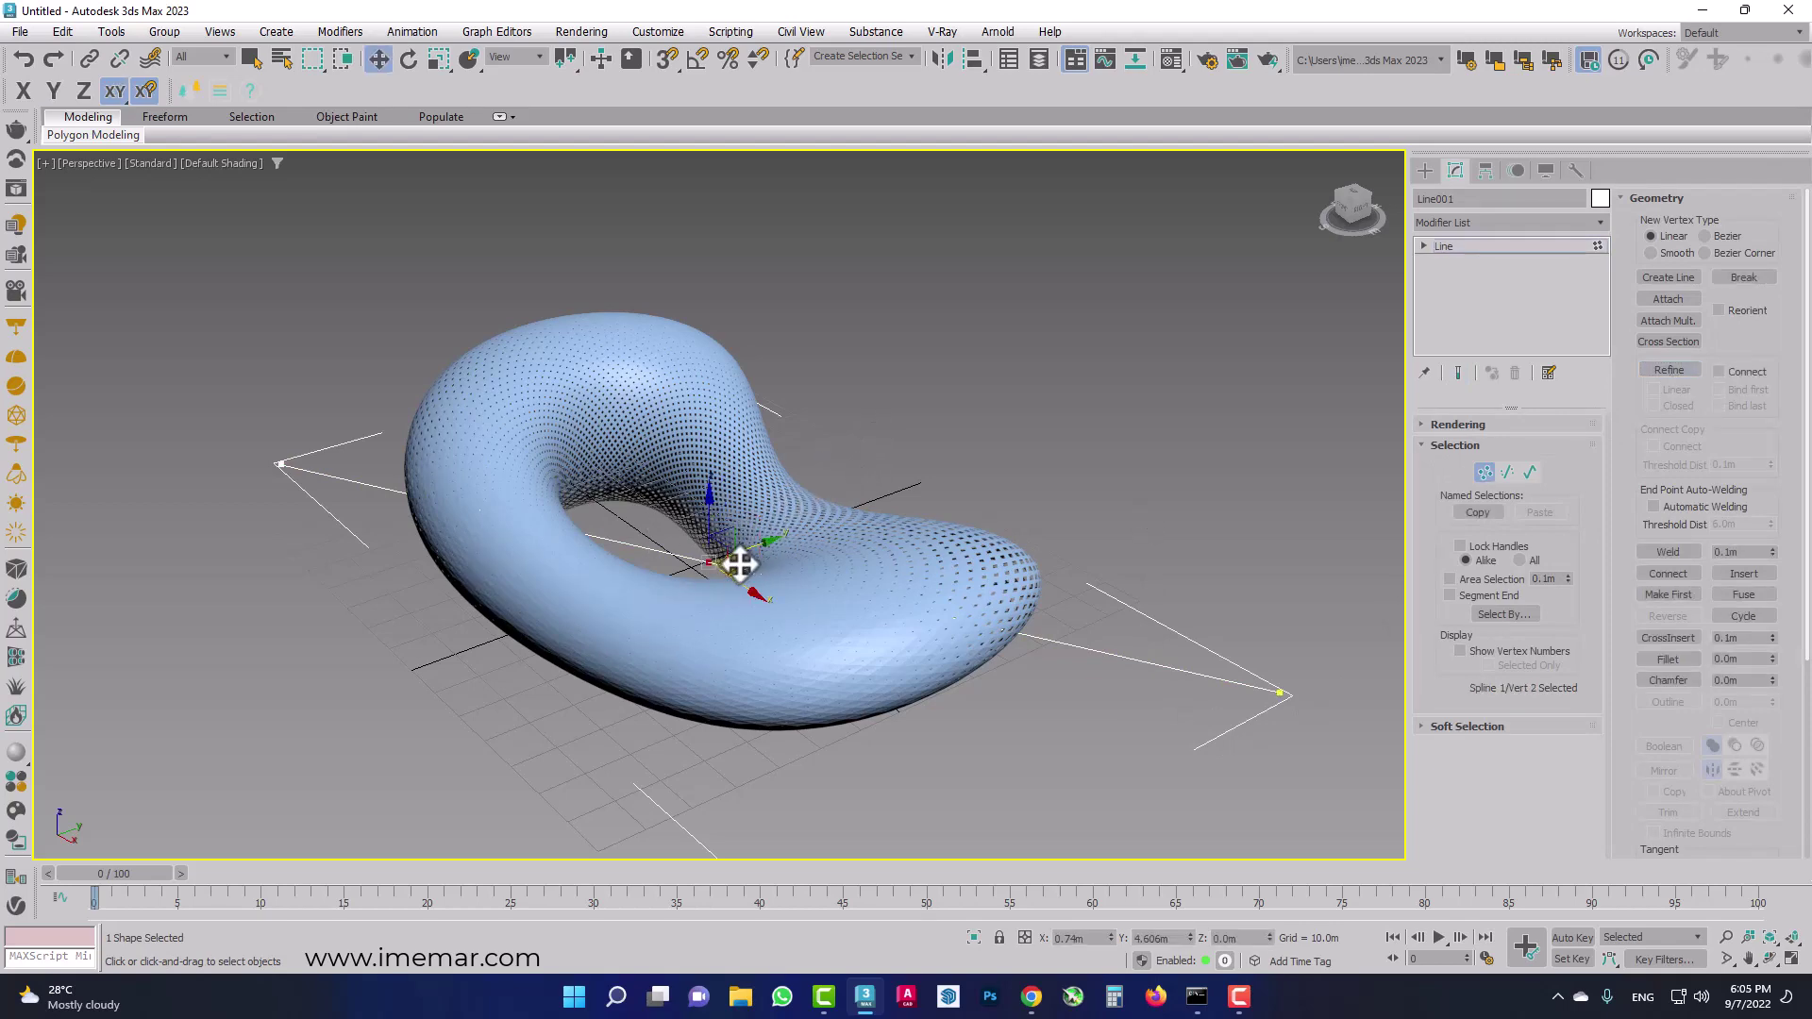
{"action": "middle_click_drag", "start_coordinate": [728, 571], "coordinate": [728, 594], "text": "alt"}
{"action": "right_click", "coordinate": [738, 574]}
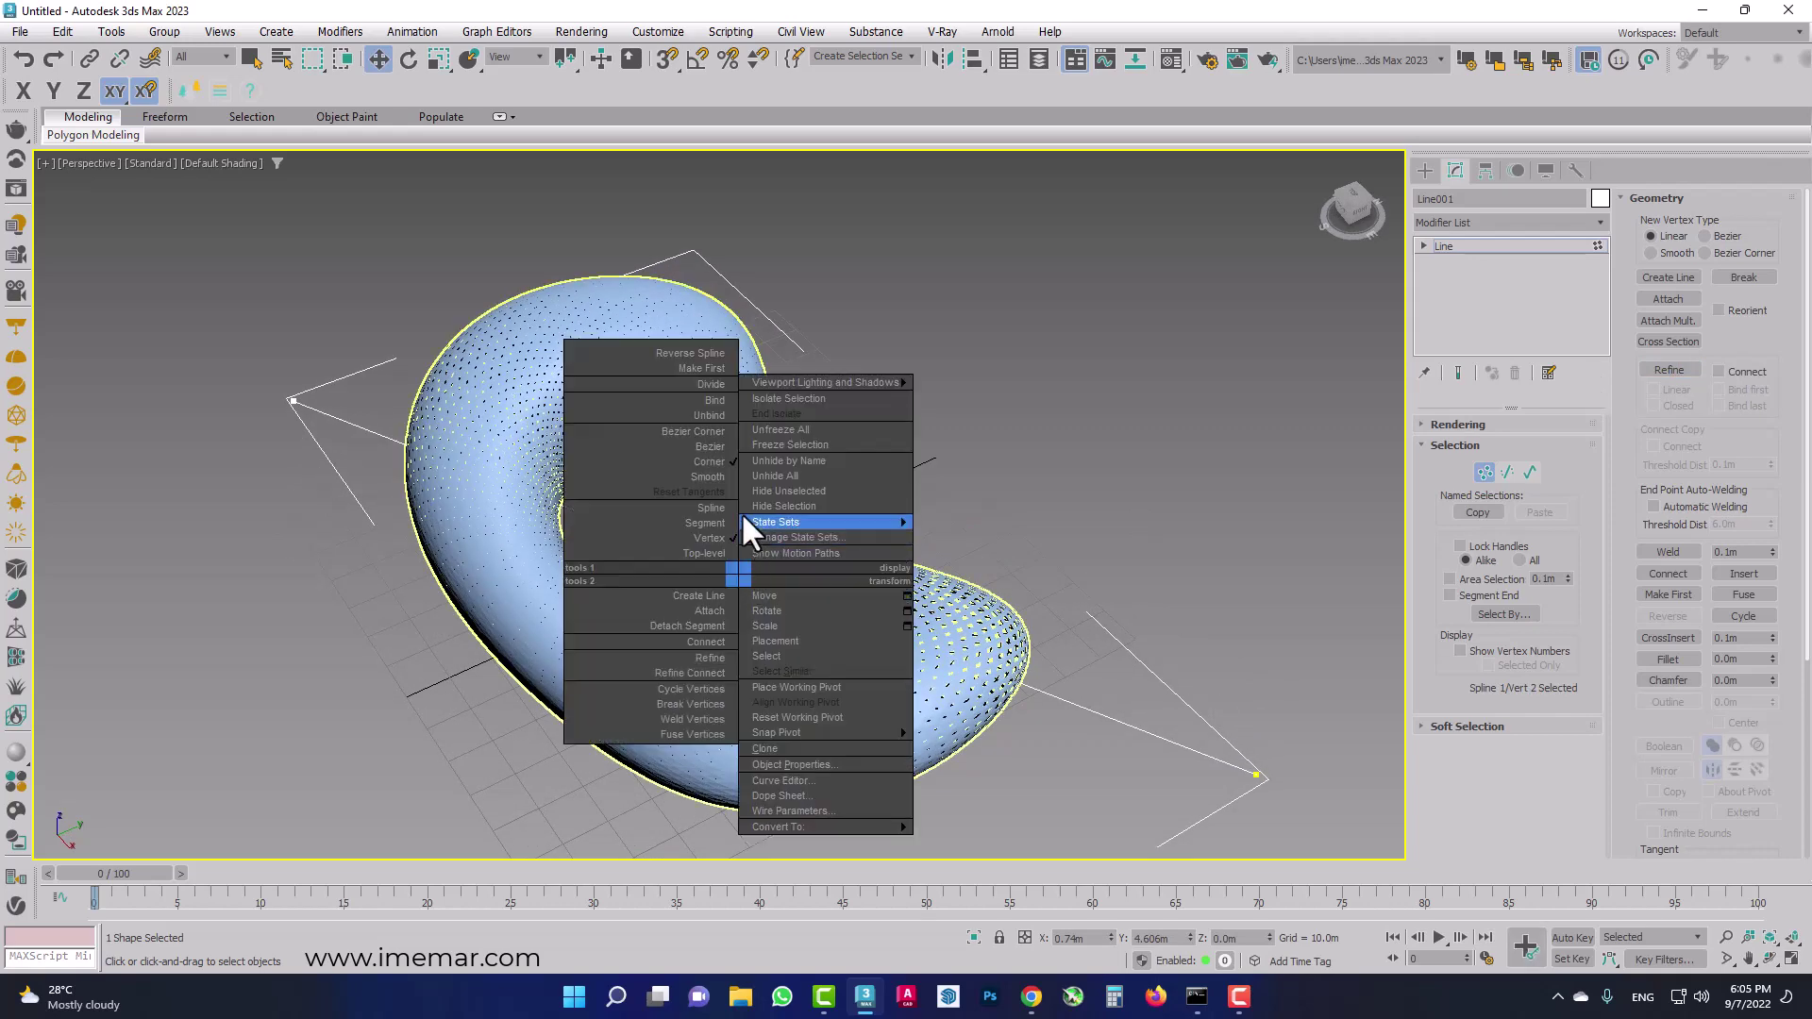
{"action": "left_click", "coordinate": [689, 476]}
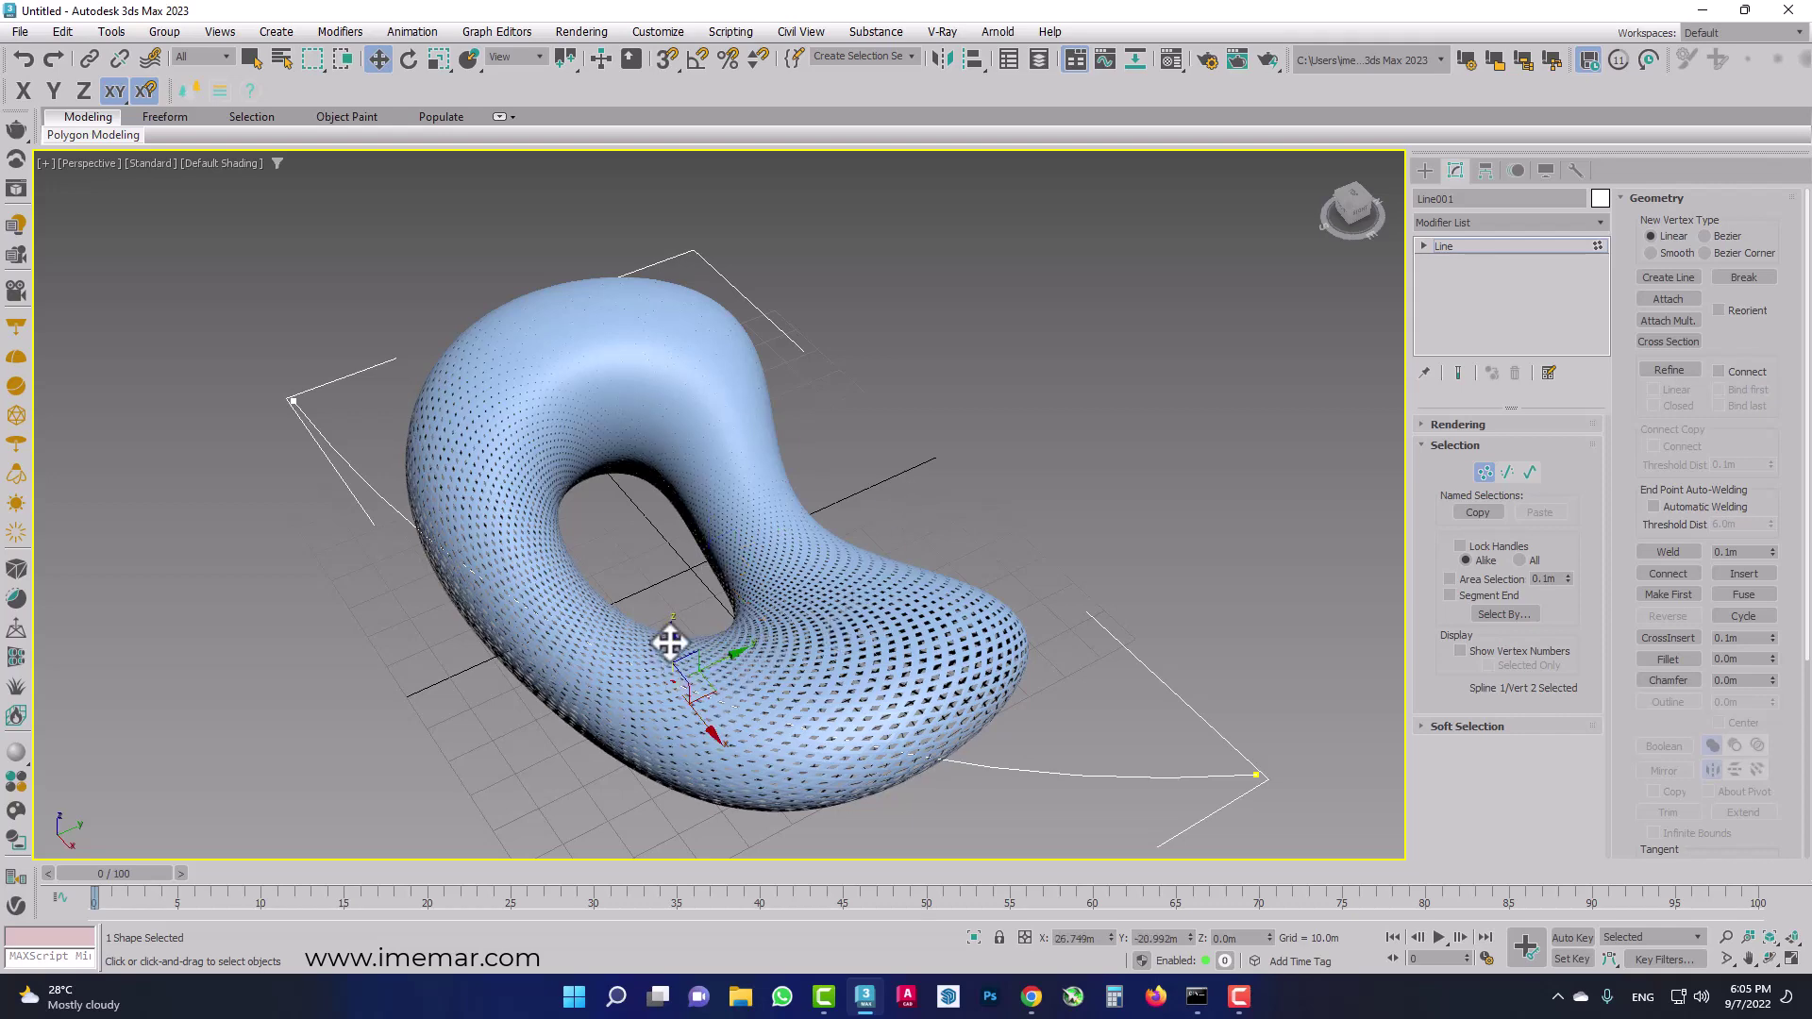
{"action": "left_click_drag", "start_coordinate": [672, 639], "coordinate": [672, 610]}
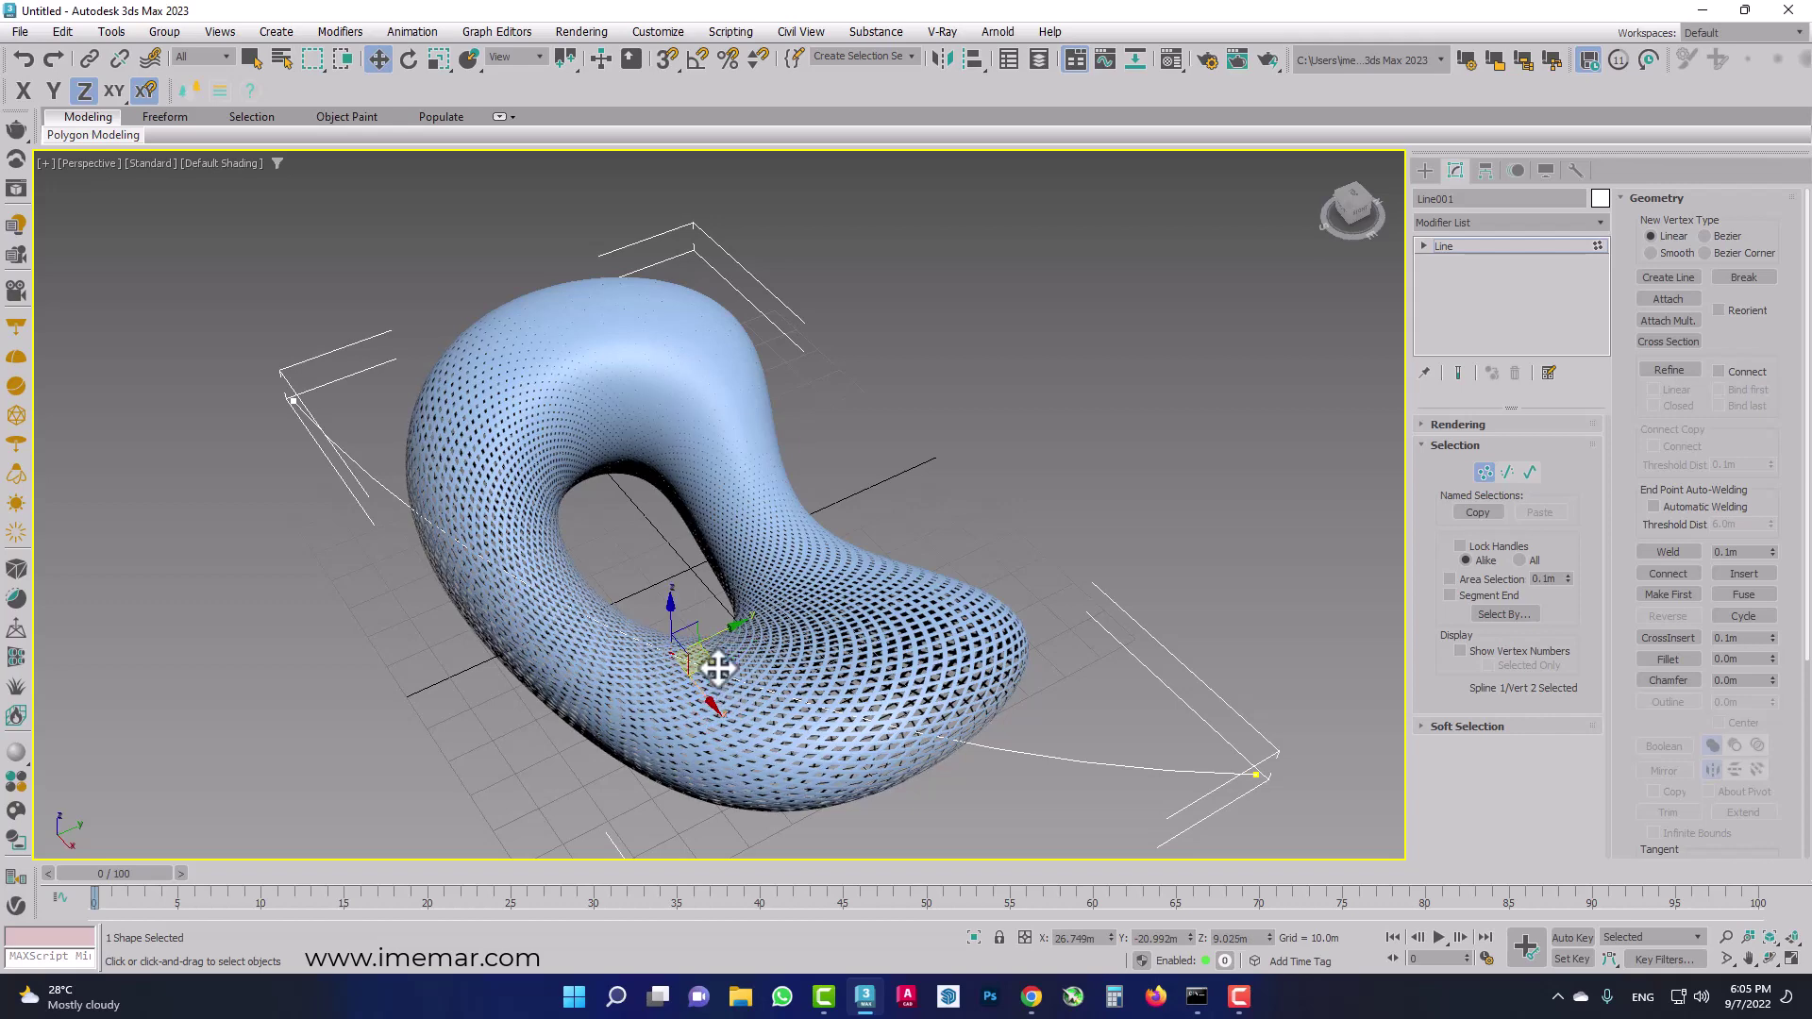
{"action": "left_click_drag", "start_coordinate": [687, 711], "coordinate": [660, 756]}
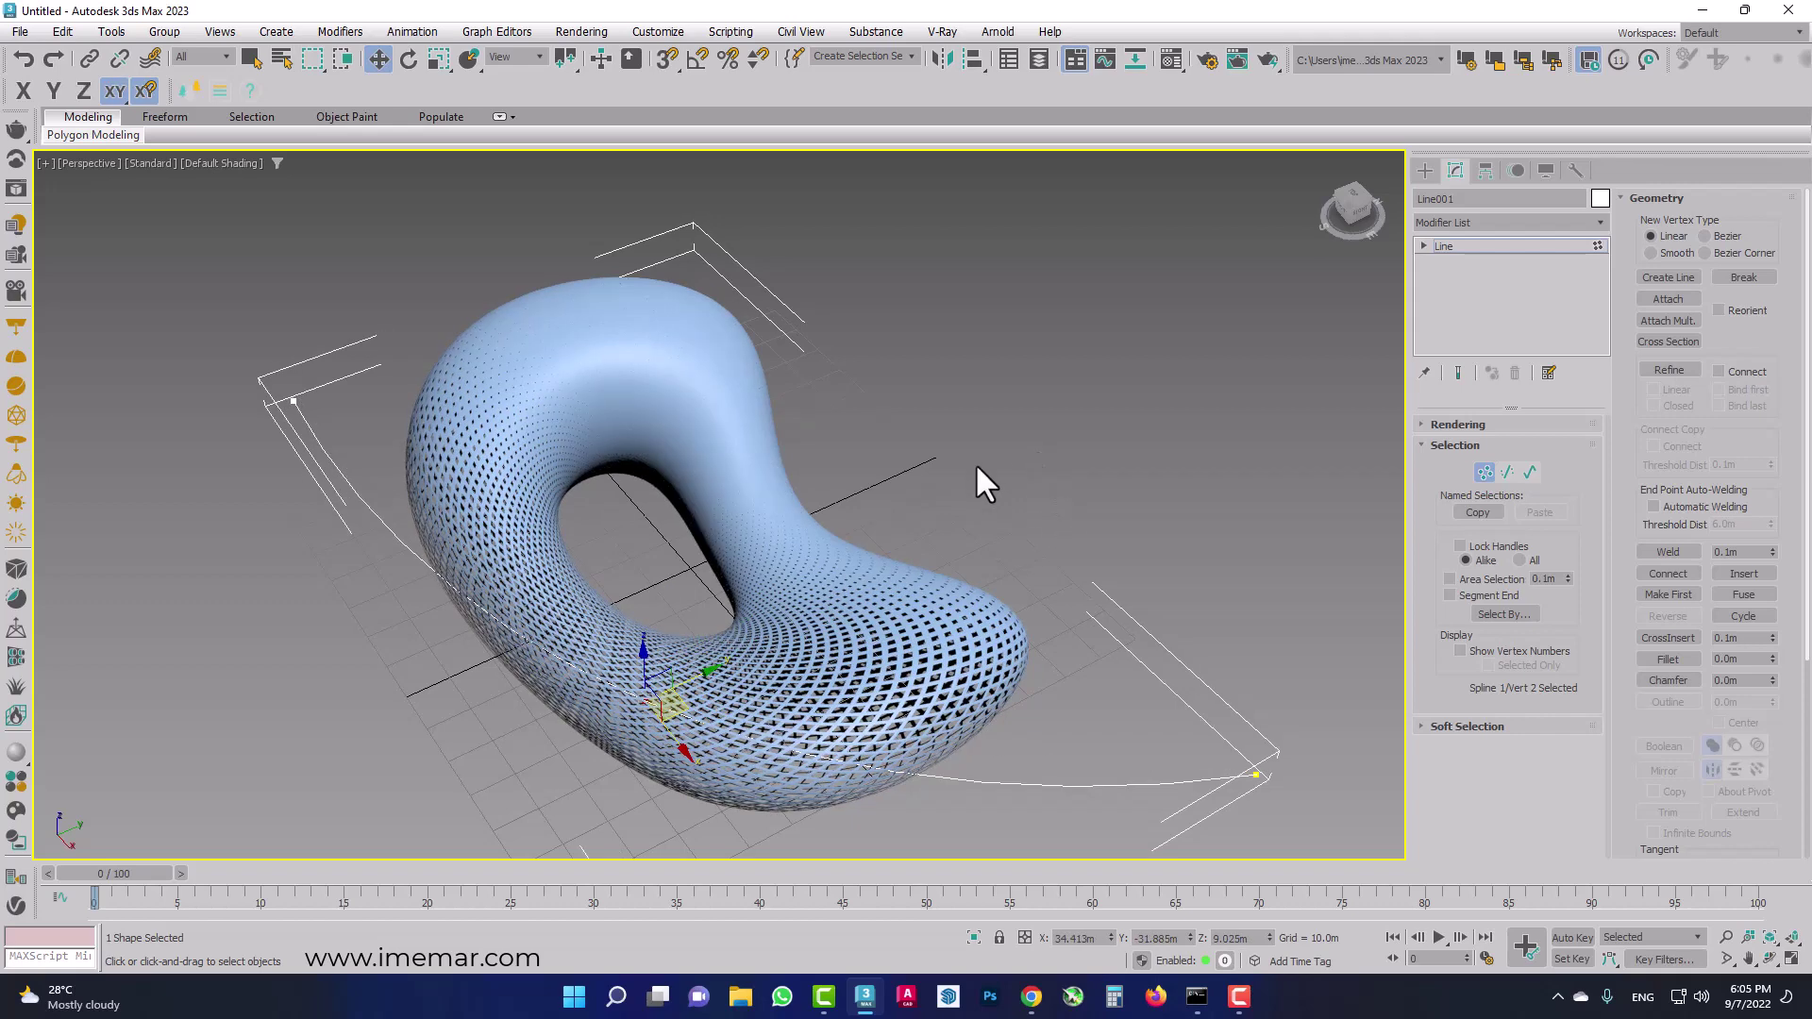
Hide the Line001 guide spline.
{"action": "left_click", "coordinate": [761, 651]}
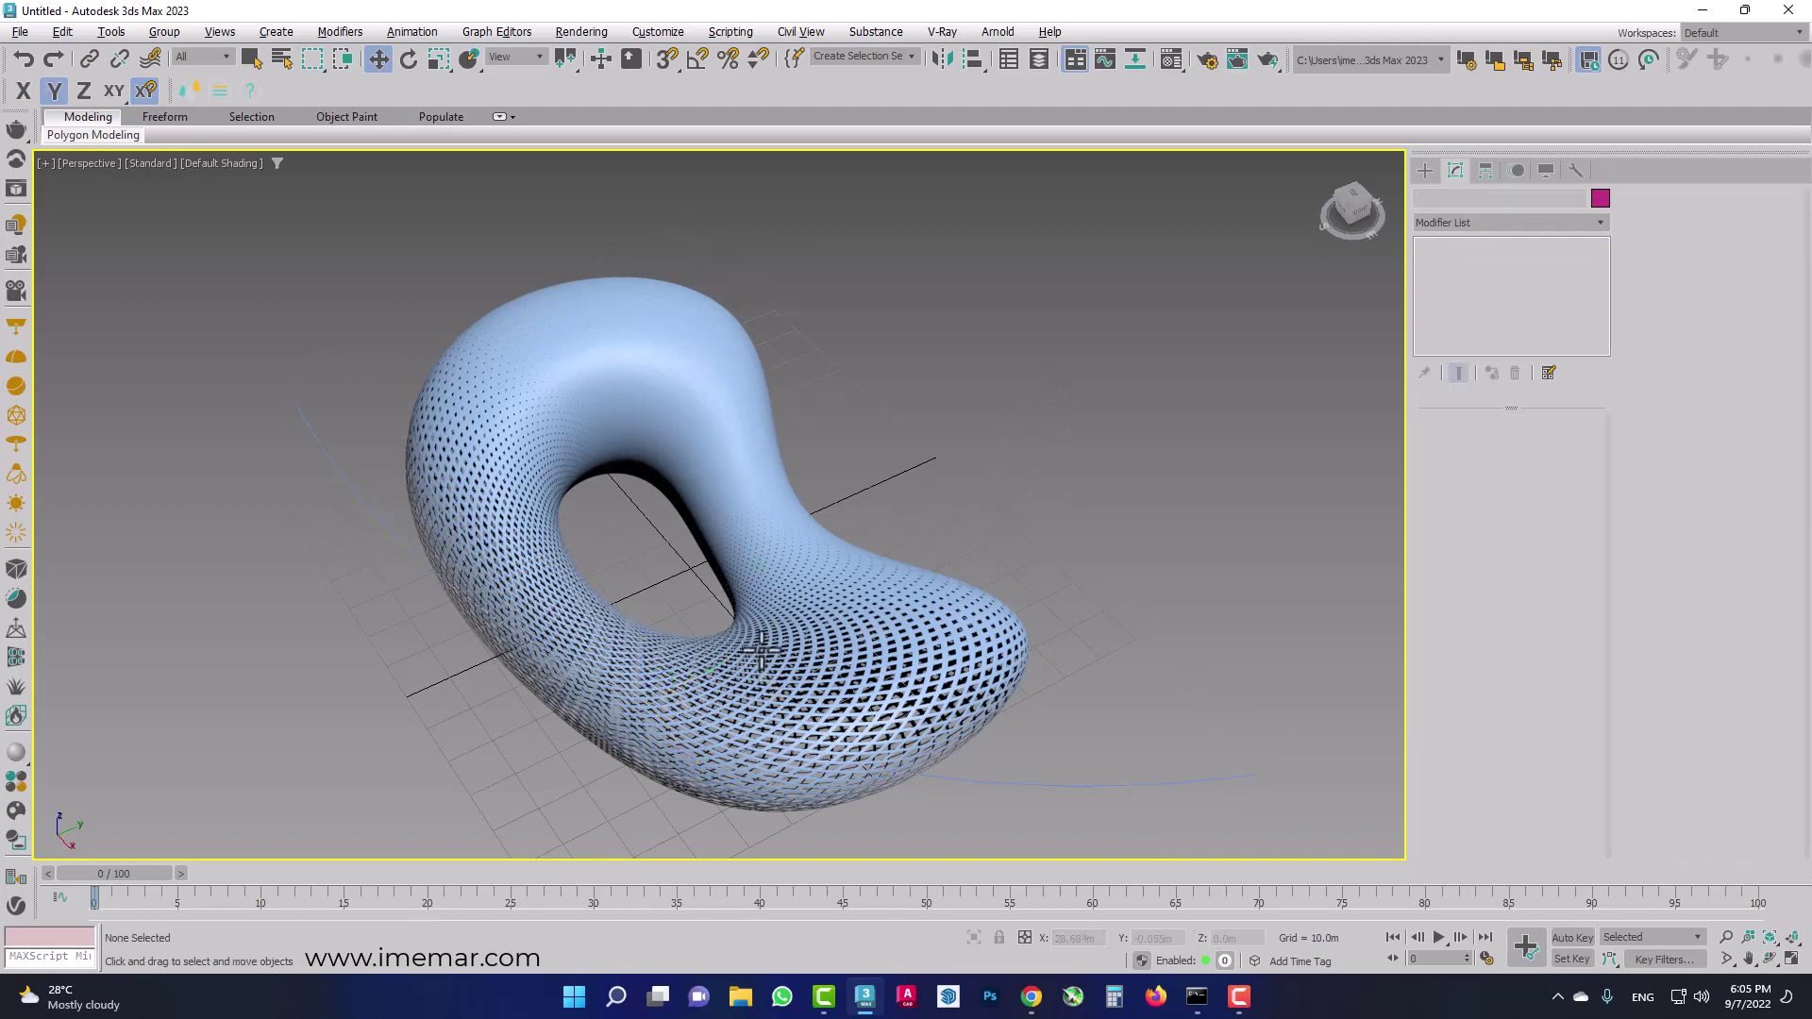
{"action": "middle_click_drag", "start_coordinate": [762, 652], "coordinate": [1167, 585], "text": "alt"}
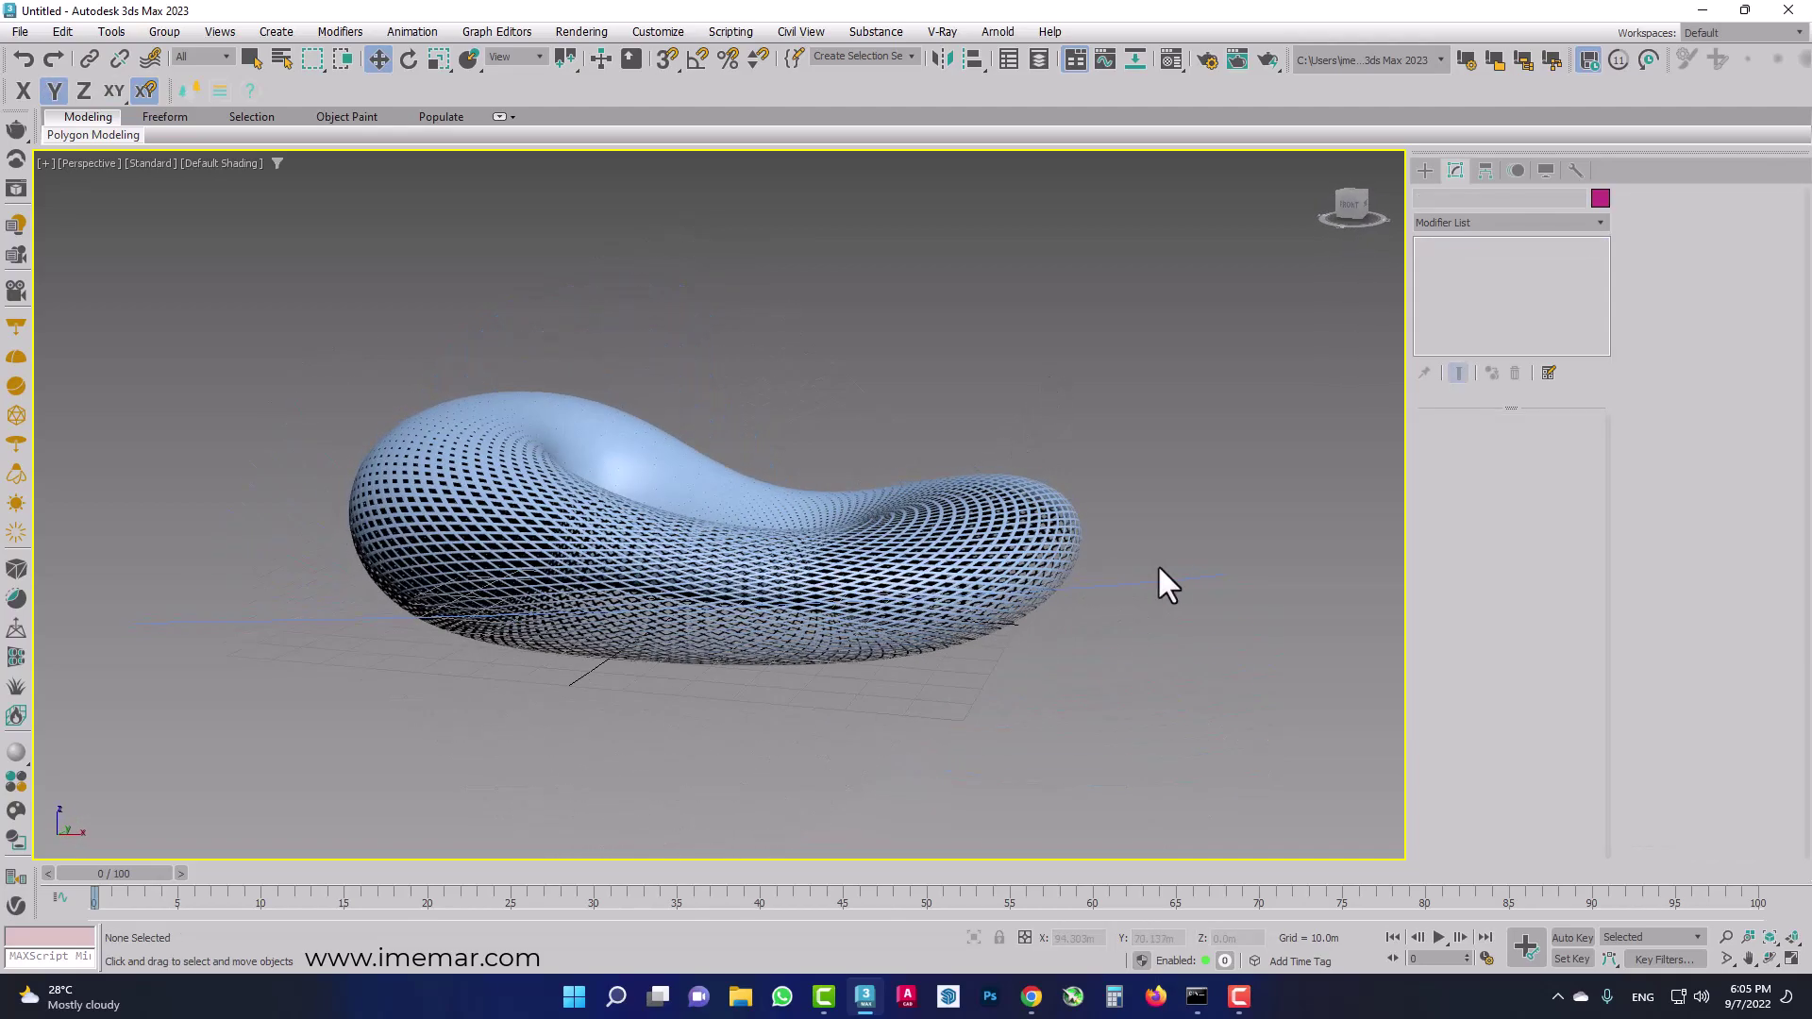
{"action": "left_click", "coordinate": [1146, 620]}
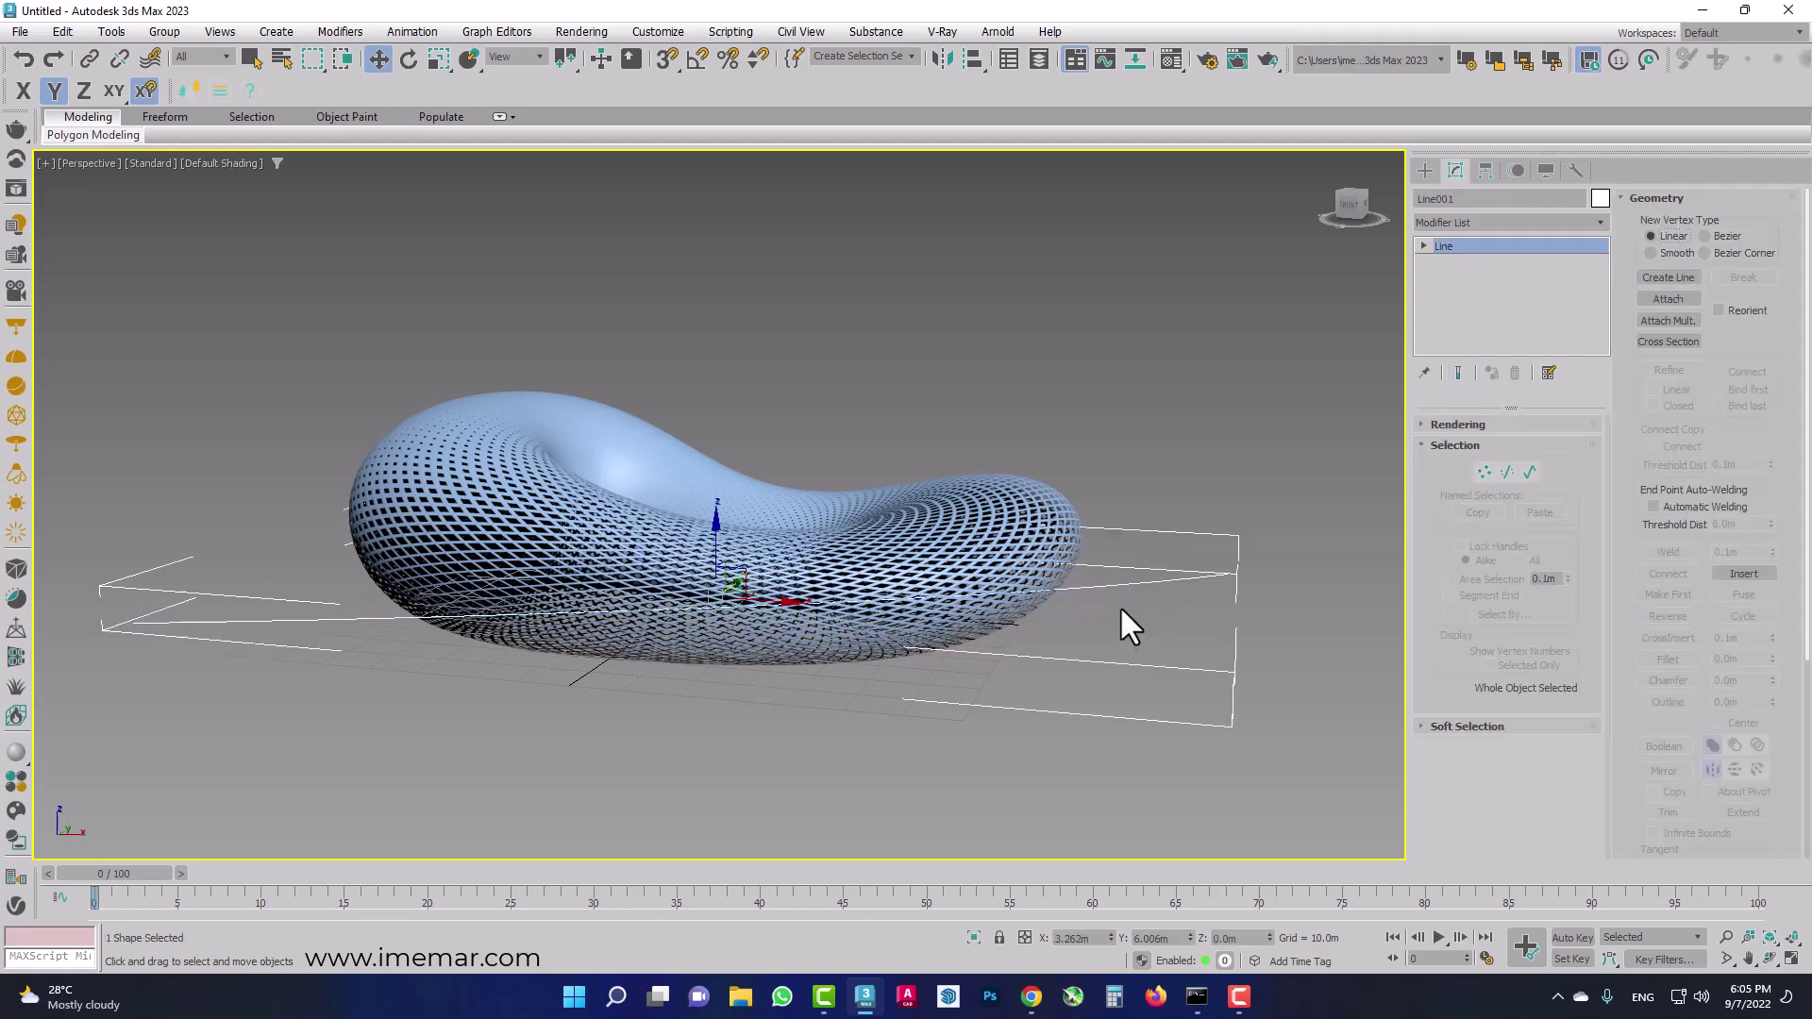
{"action": "right_click", "coordinate": [1119, 604]}
{"action": "left_click", "coordinate": [1181, 536]}
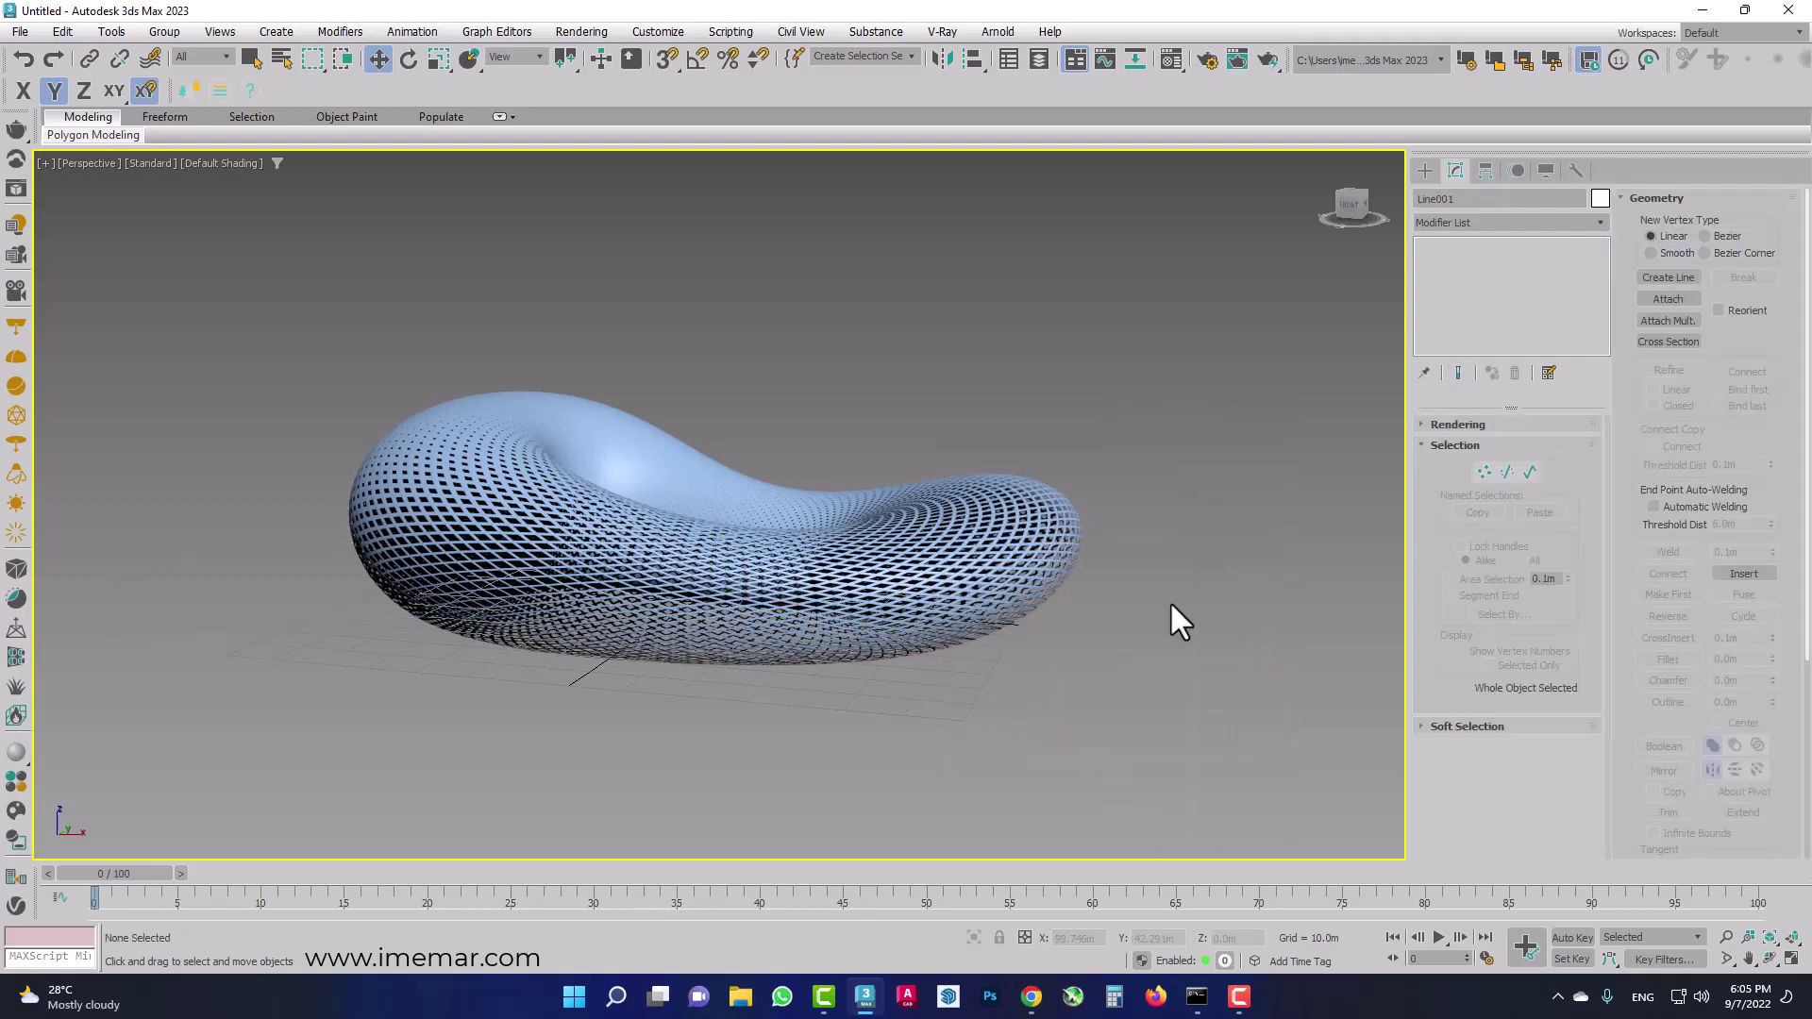
Clone Torus001 as an independent copy, Torus002, and delete the copy's Morpher modifier.
{"action": "mouse_move", "coordinate": [1171, 607]}
{"action": "middle_mouse_down", "text": "alt"}
{"action": "mouse_move", "coordinate": [985, 659]}
{"action": "mouse_move", "coordinate": [1121, 658]}
{"action": "mouse_move", "coordinate": [1072, 651]}
{"action": "middle_mouse_up", "text": "alt"}
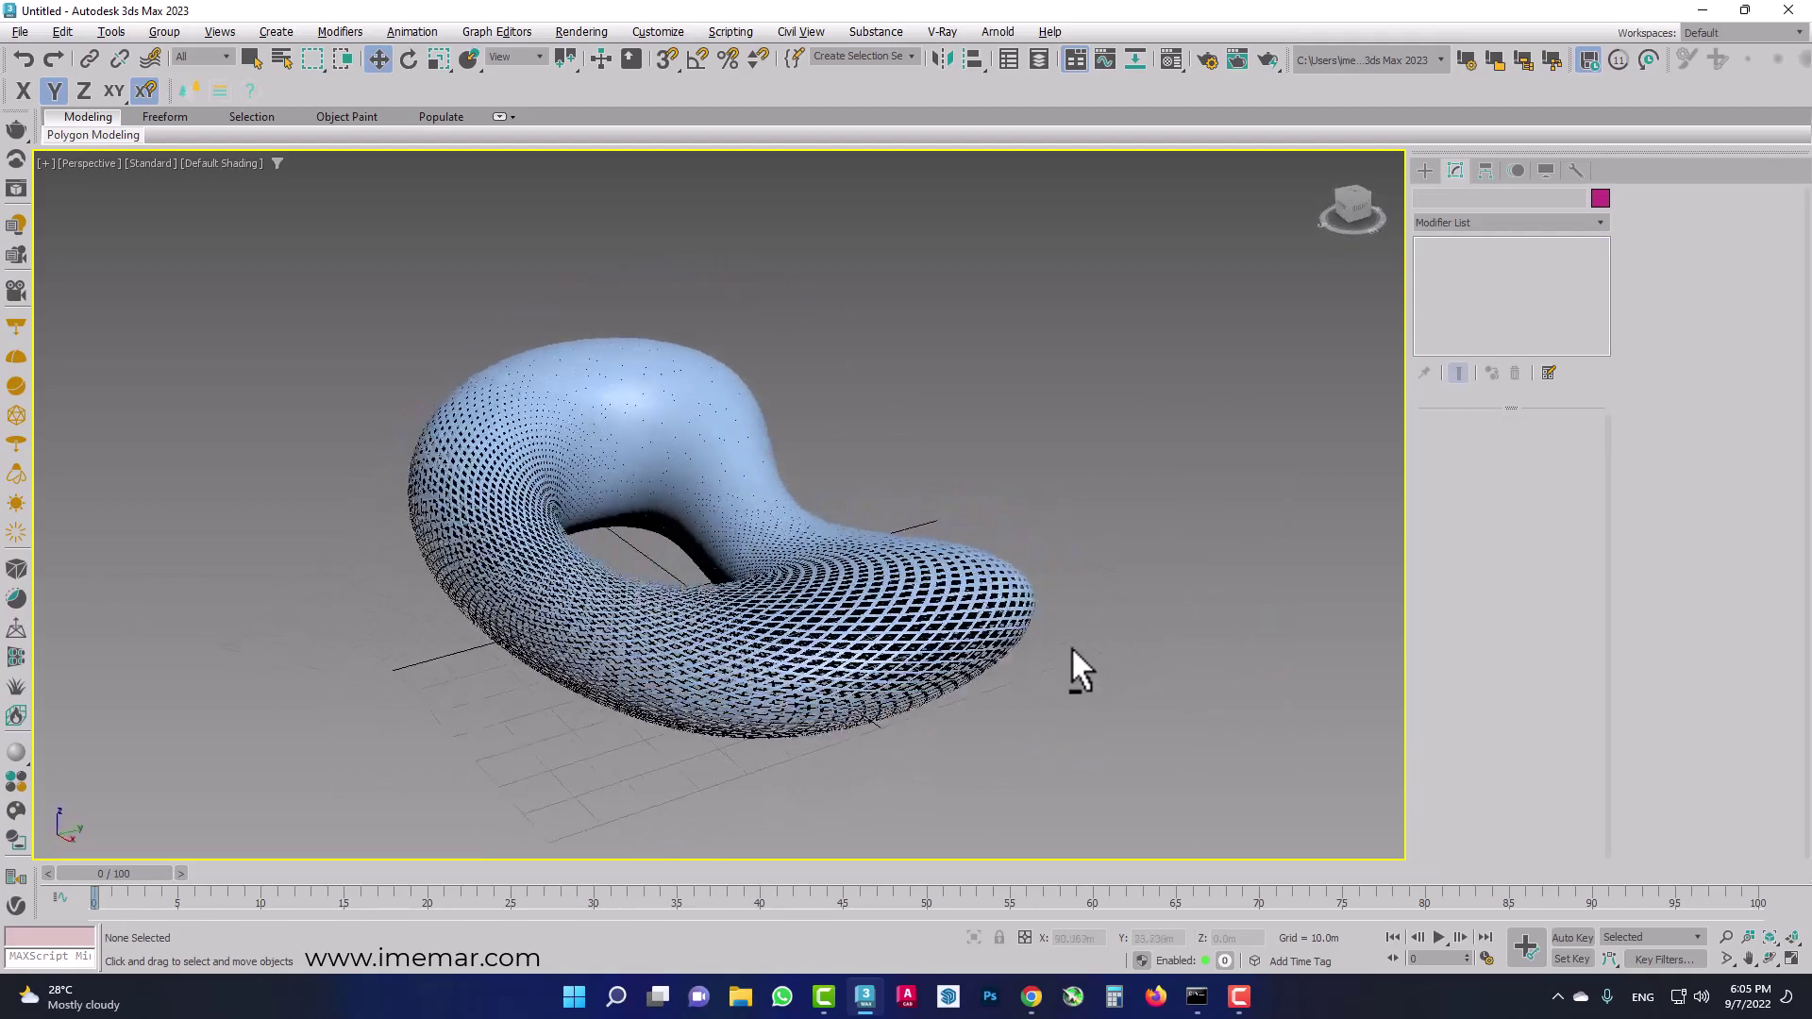
{"action": "left_click", "coordinate": [923, 590]}
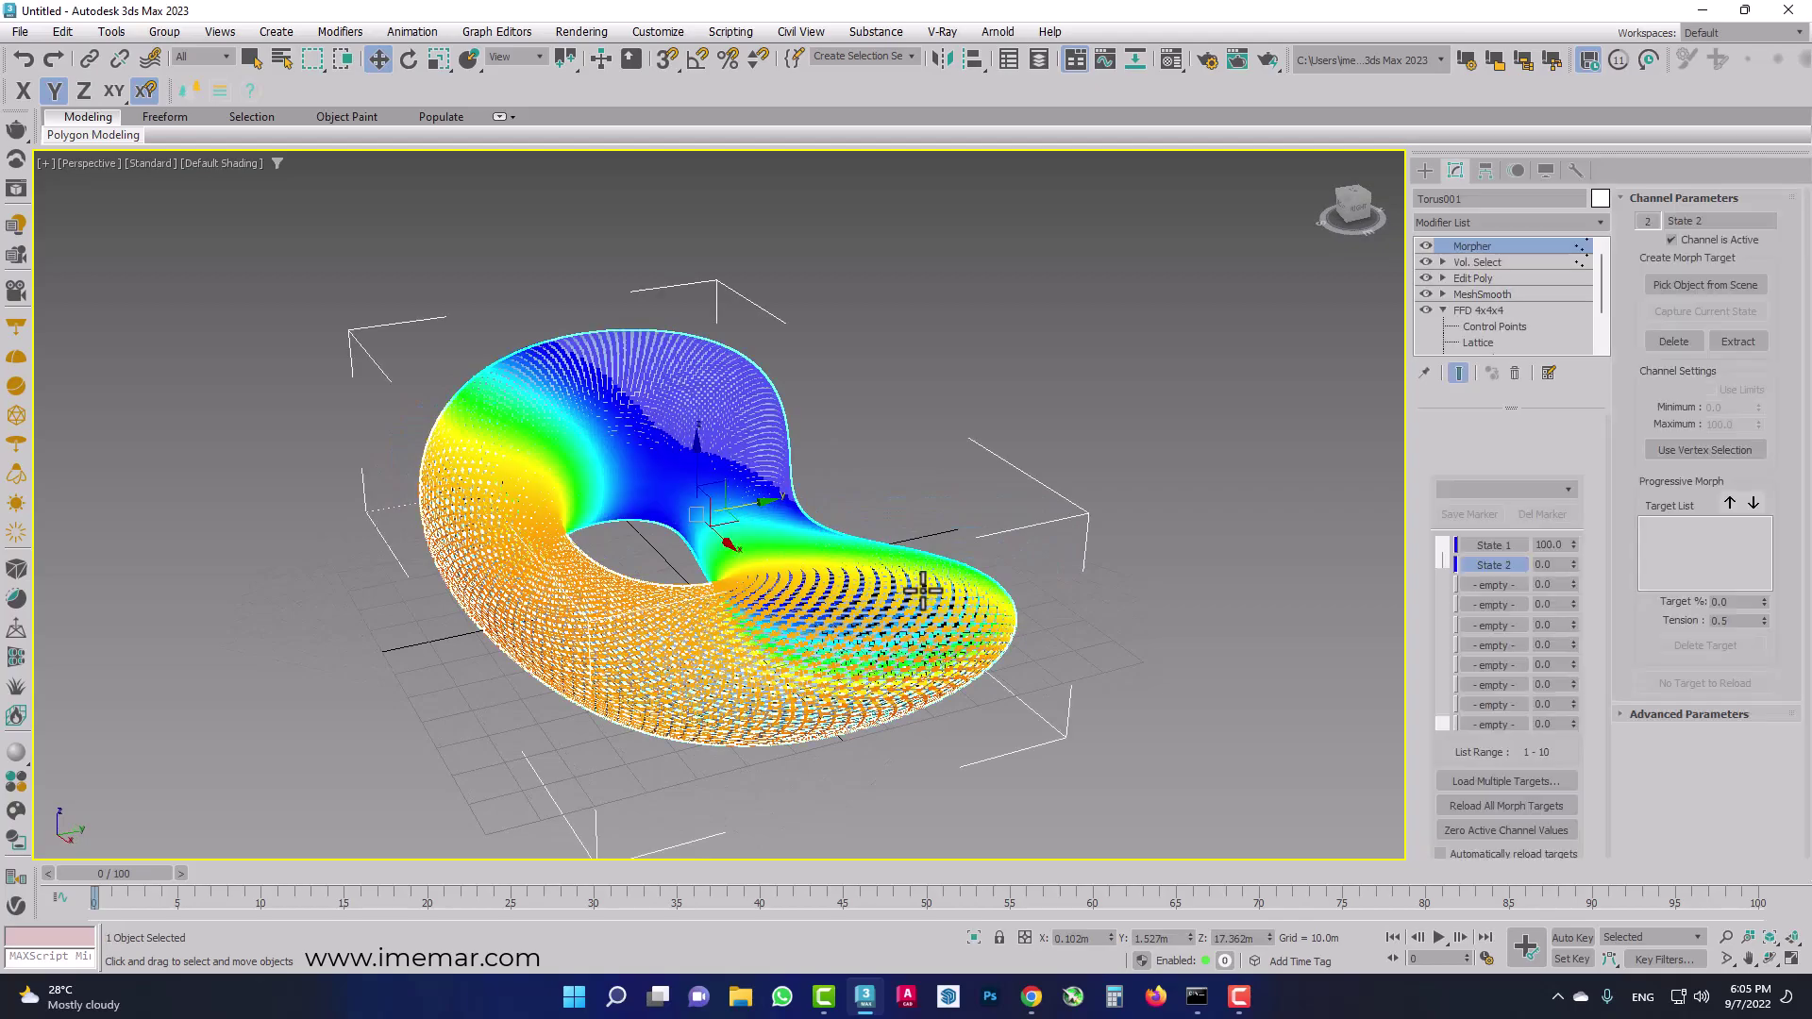
{"action": "mouse_move", "coordinate": [803, 619]}
{"action": "middle_mouse_down", "text": "alt"}
{"action": "mouse_move", "coordinate": [835, 686]}
{"action": "mouse_move", "coordinate": [855, 638]}
{"action": "mouse_move", "coordinate": [884, 638]}
{"action": "mouse_move", "coordinate": [1112, 694]}
{"action": "mouse_move", "coordinate": [1068, 696]}
{"action": "middle_mouse_up", "text": "alt"}
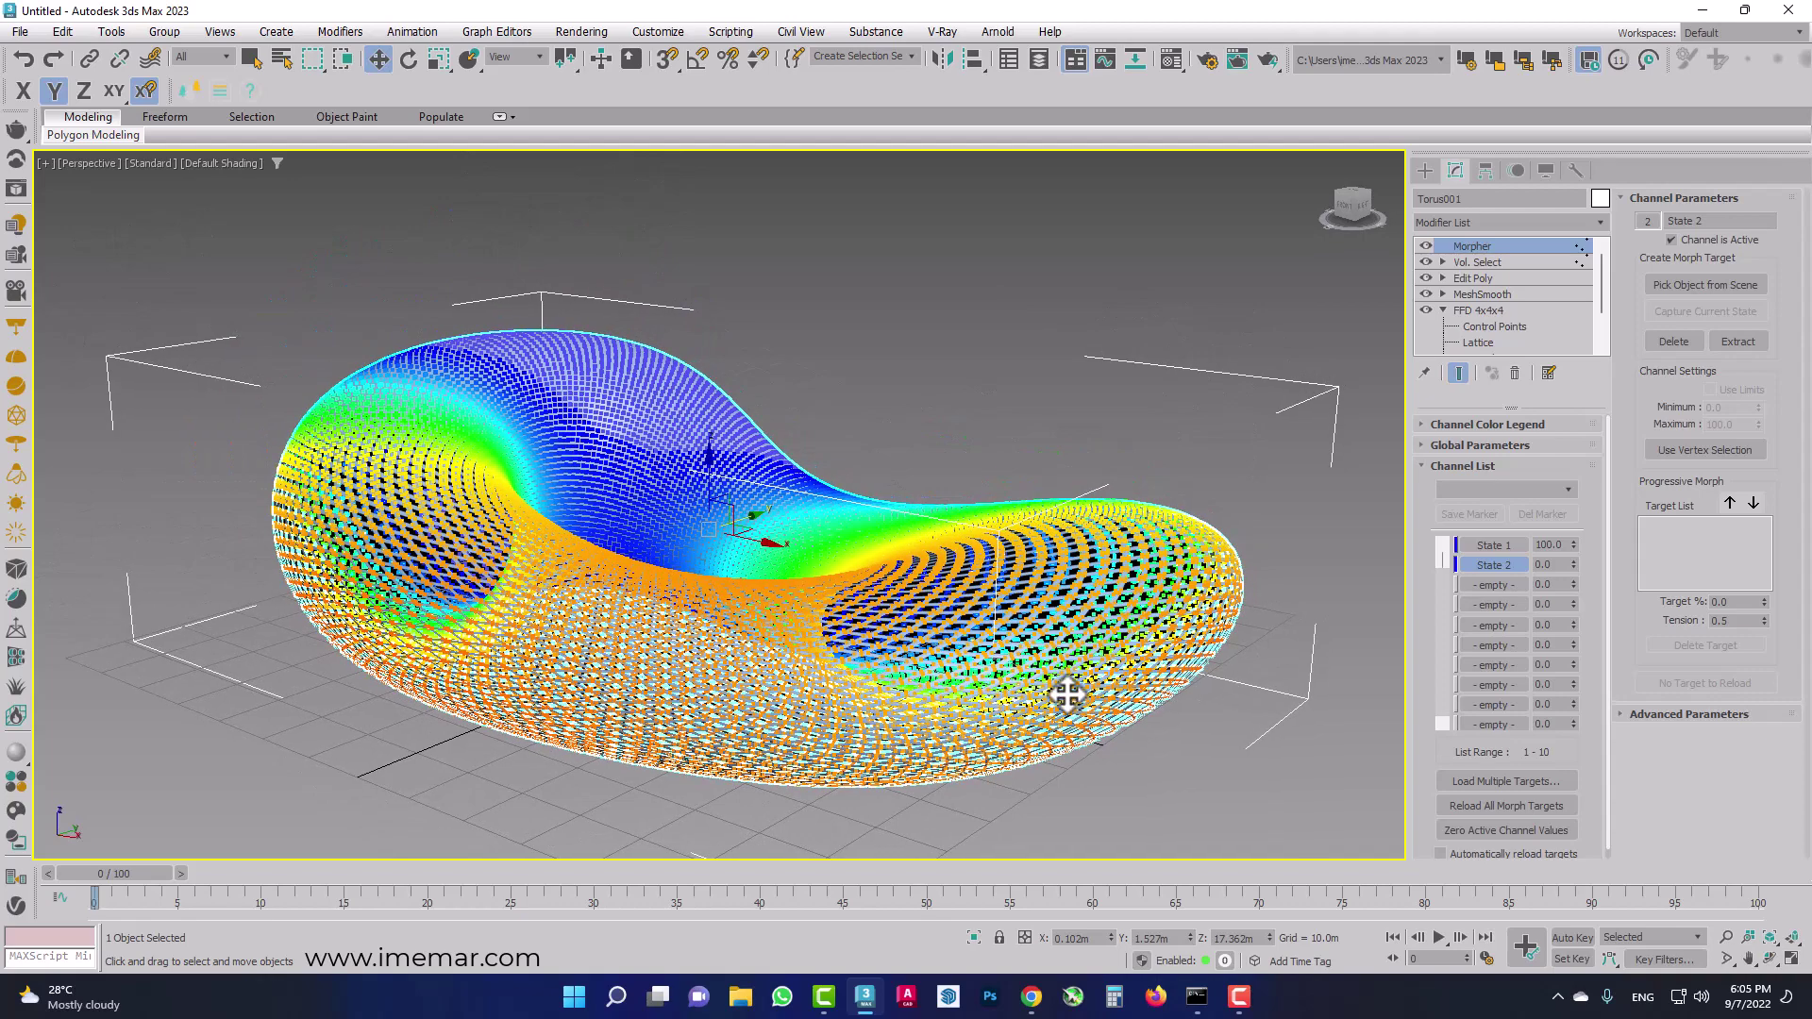
{"action": "key", "text": "ctrl+v"}
{"action": "left_click", "coordinate": [843, 447]}
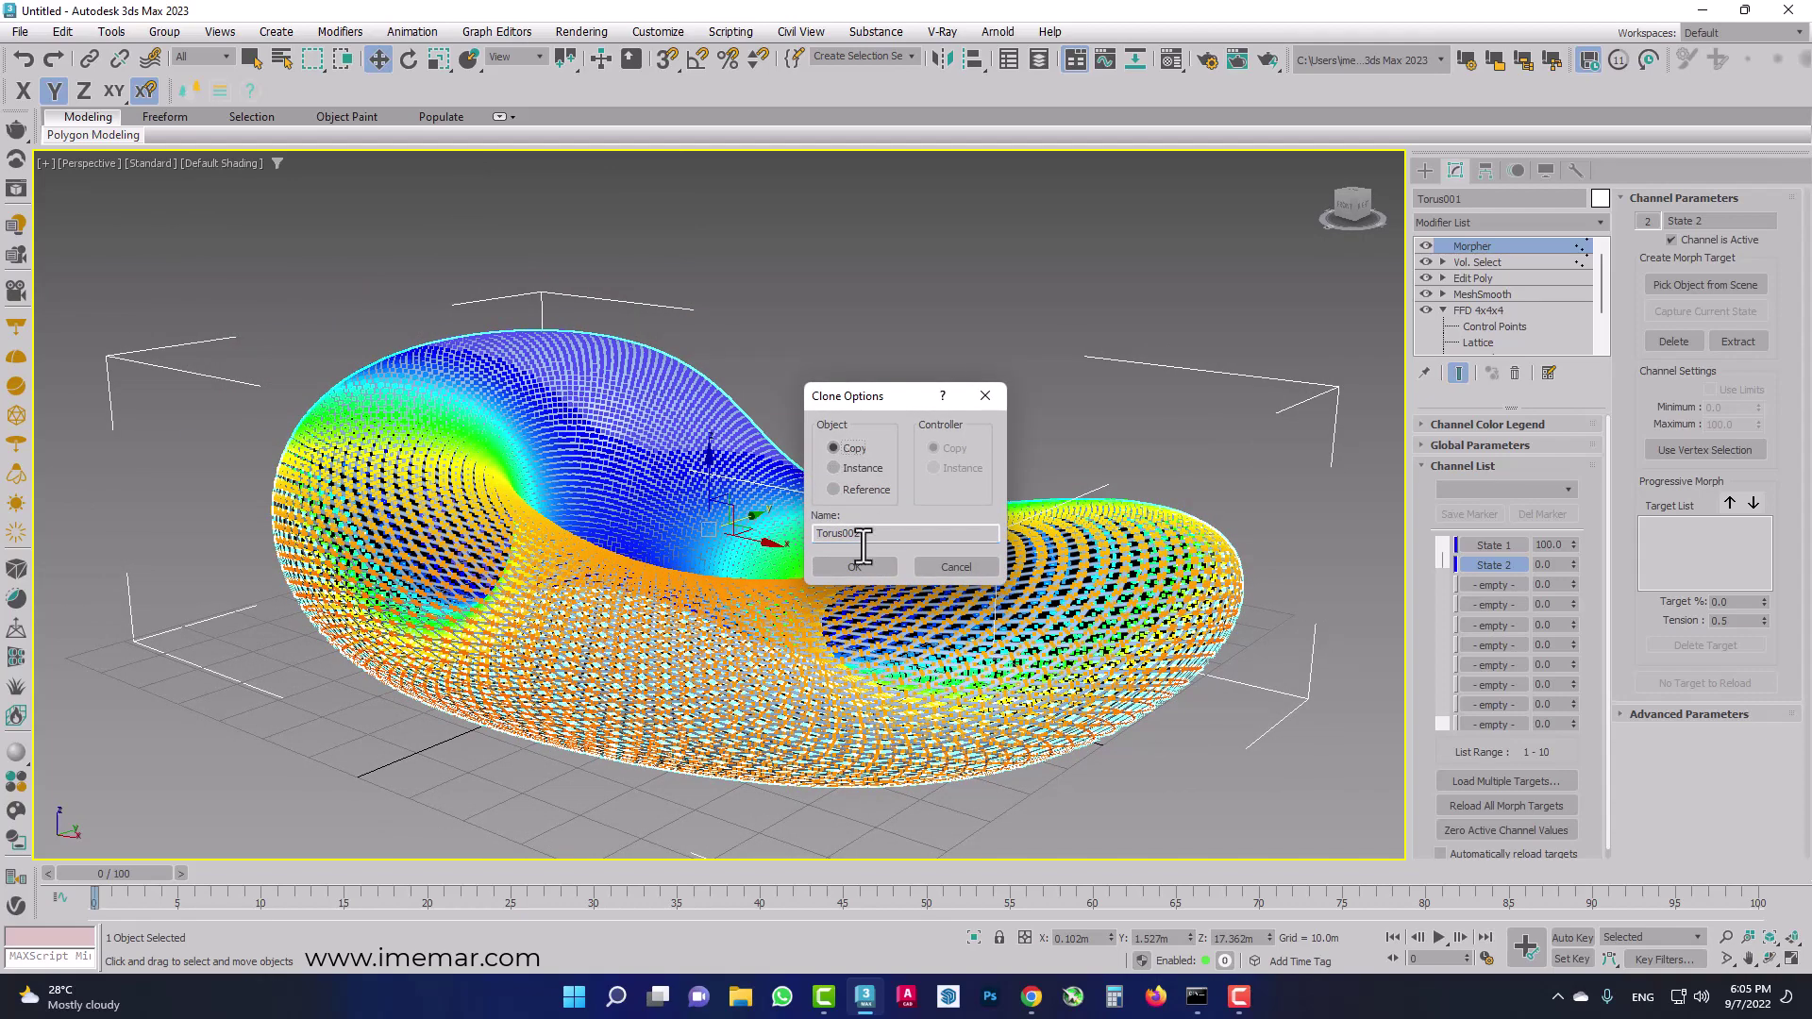
{"action": "left_click", "coordinate": [859, 566]}
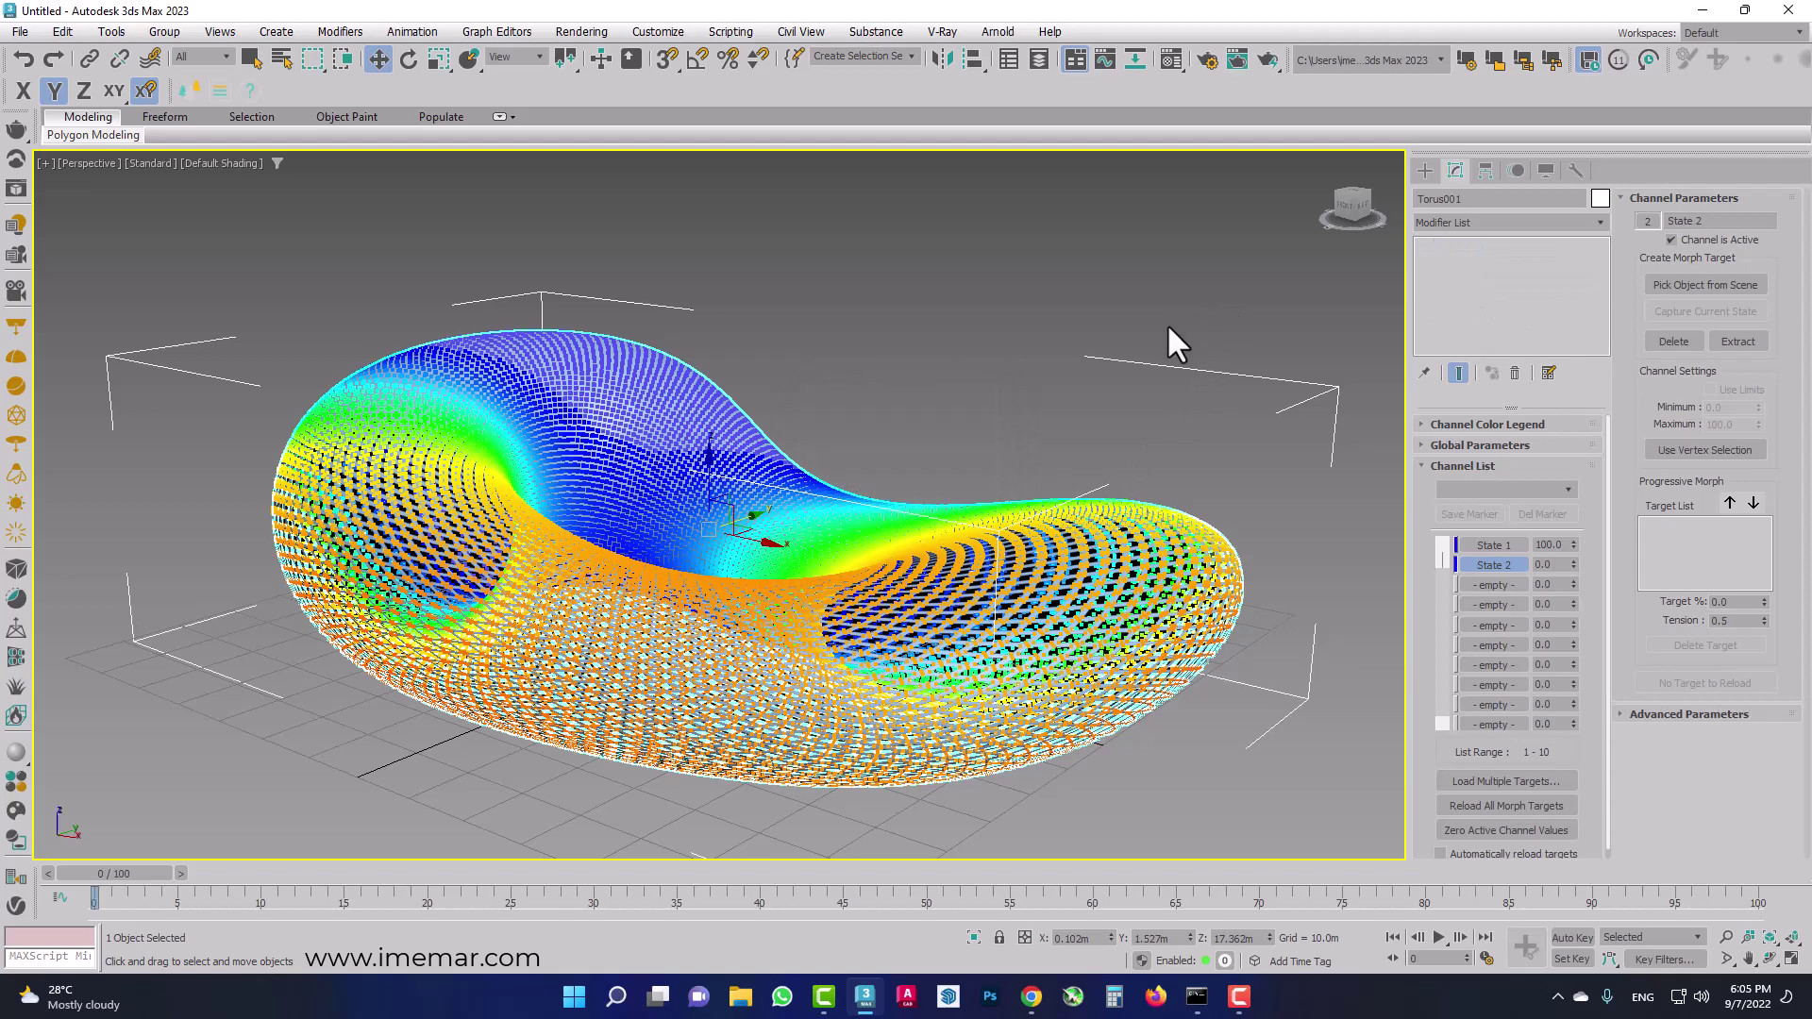
{"action": "left_click", "coordinate": [1473, 246]}
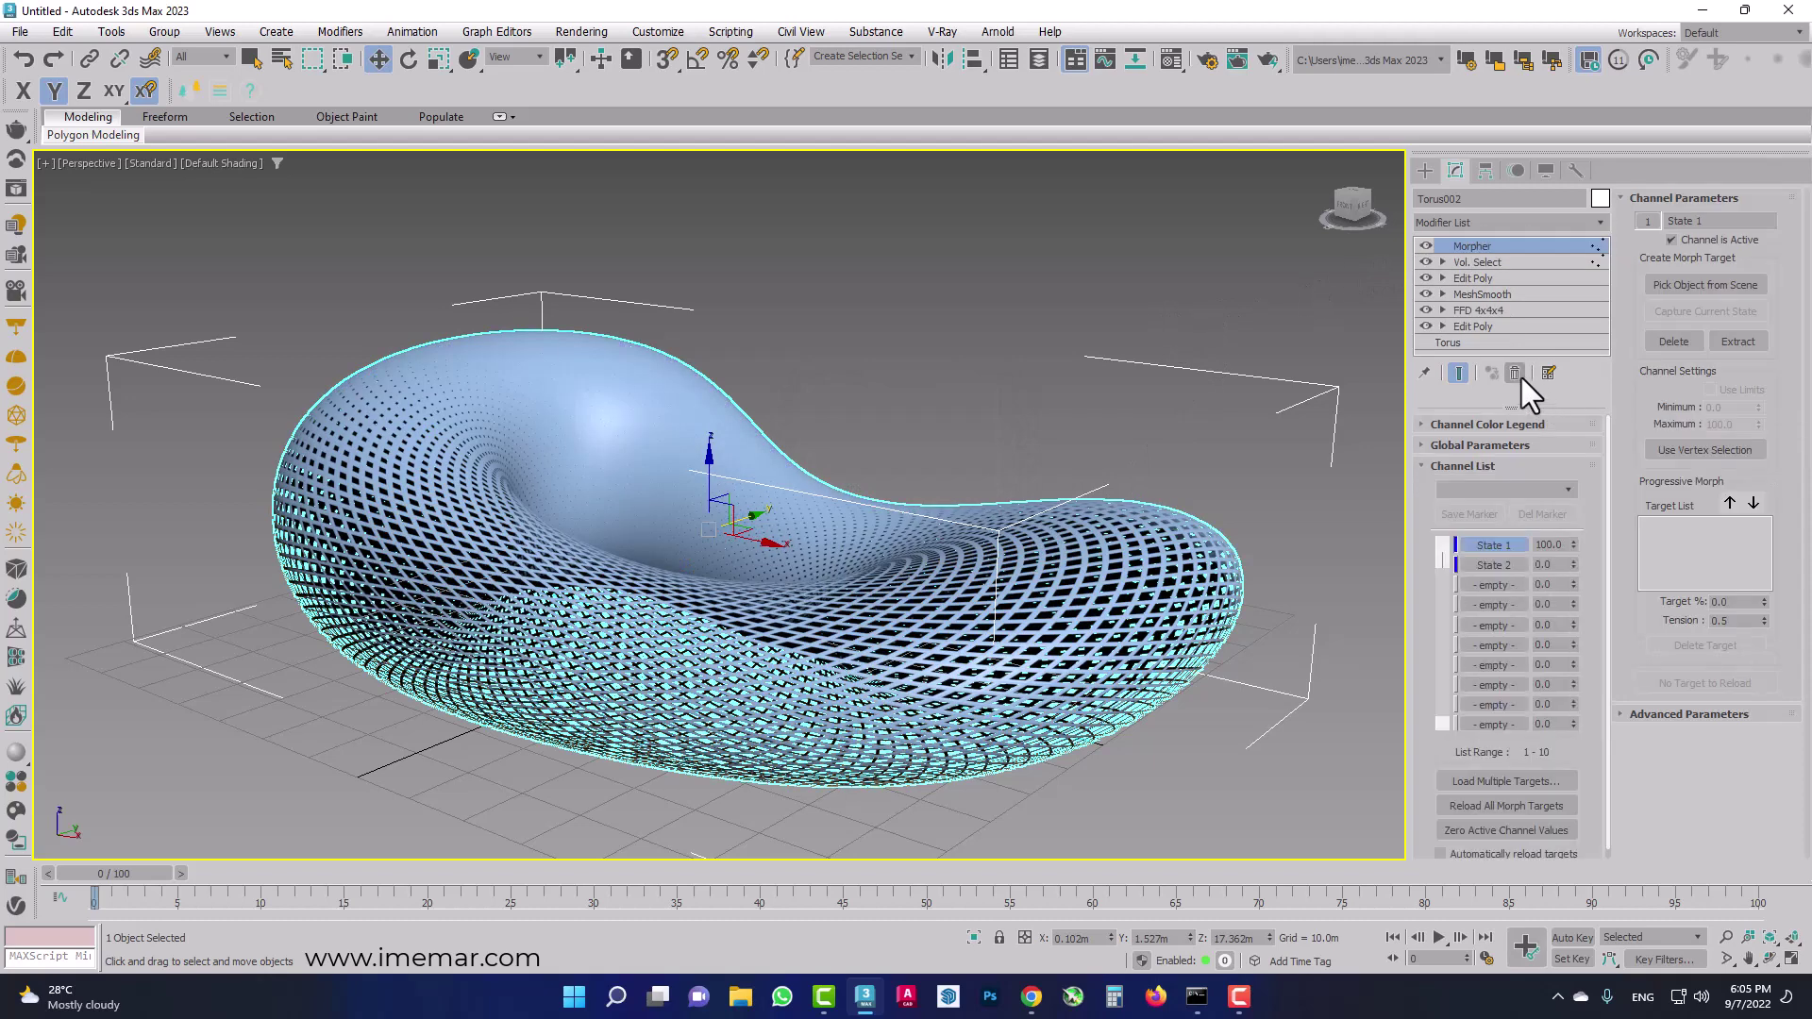
{"action": "left_click", "coordinate": [1518, 375]}
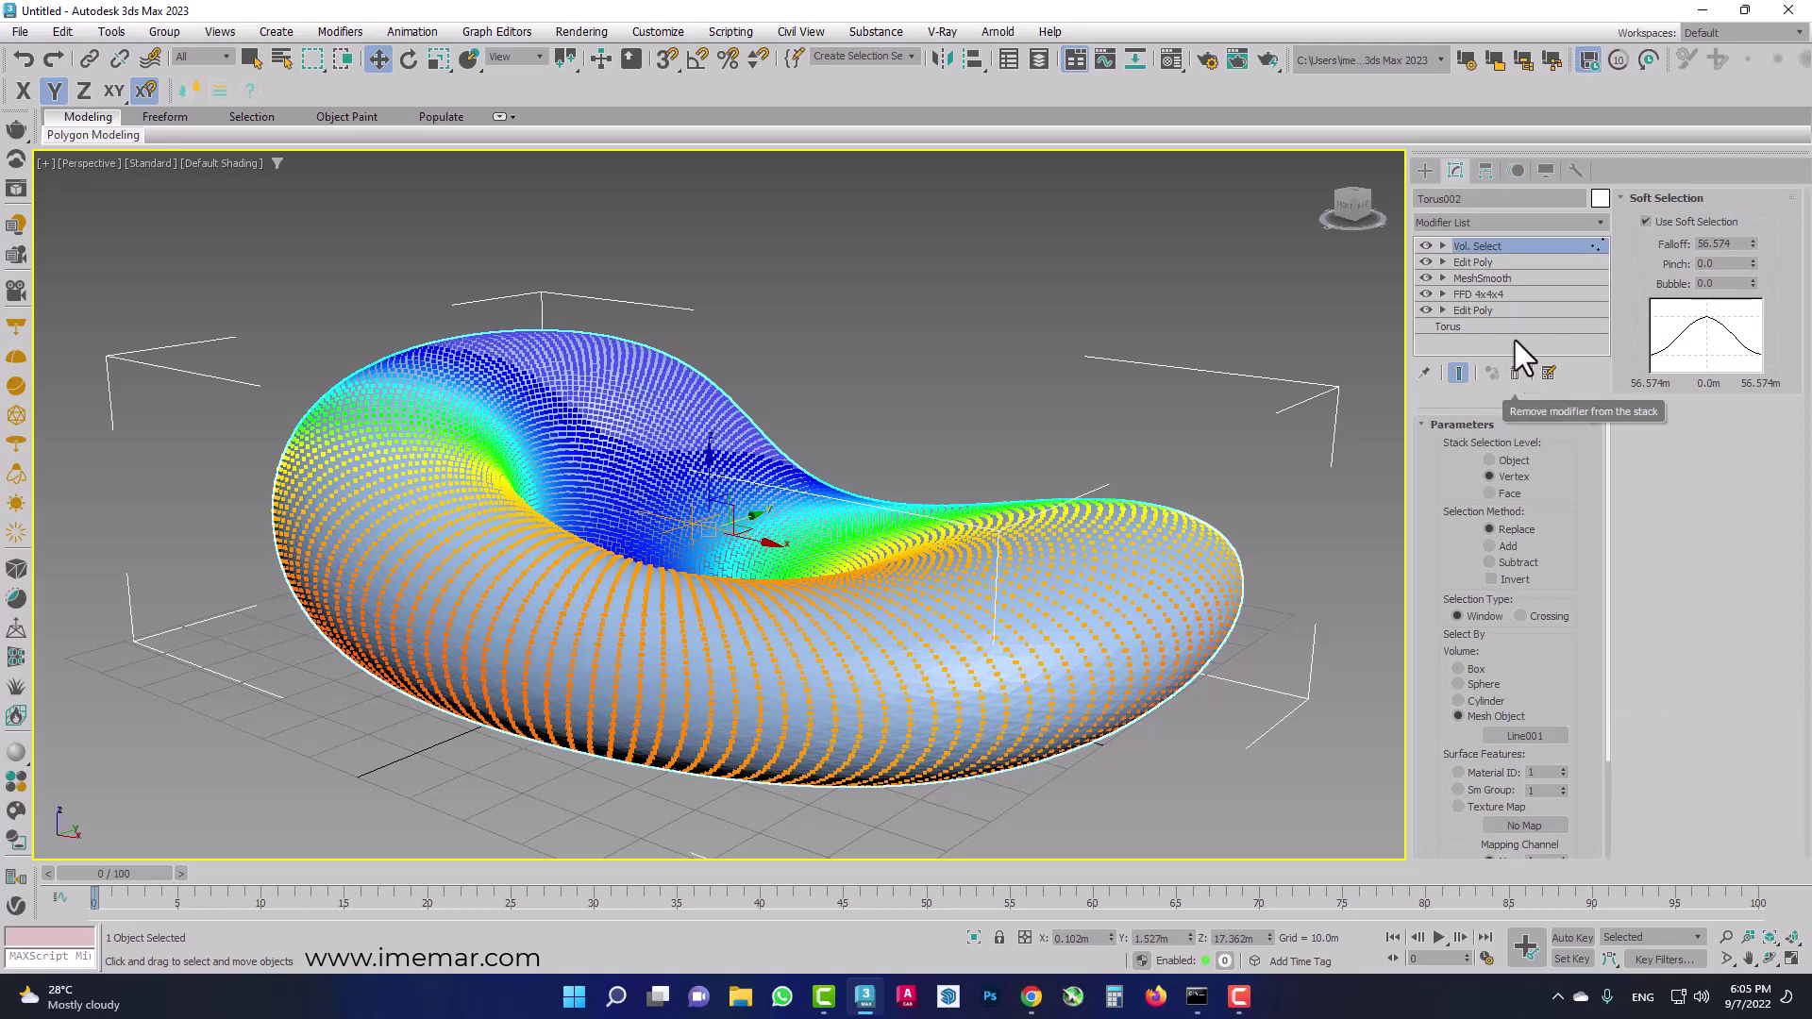
Delete Vol. Select, Edit Poly and MeshSmooth from Torus002's stack.
{"action": "left_click", "coordinate": [1510, 370]}
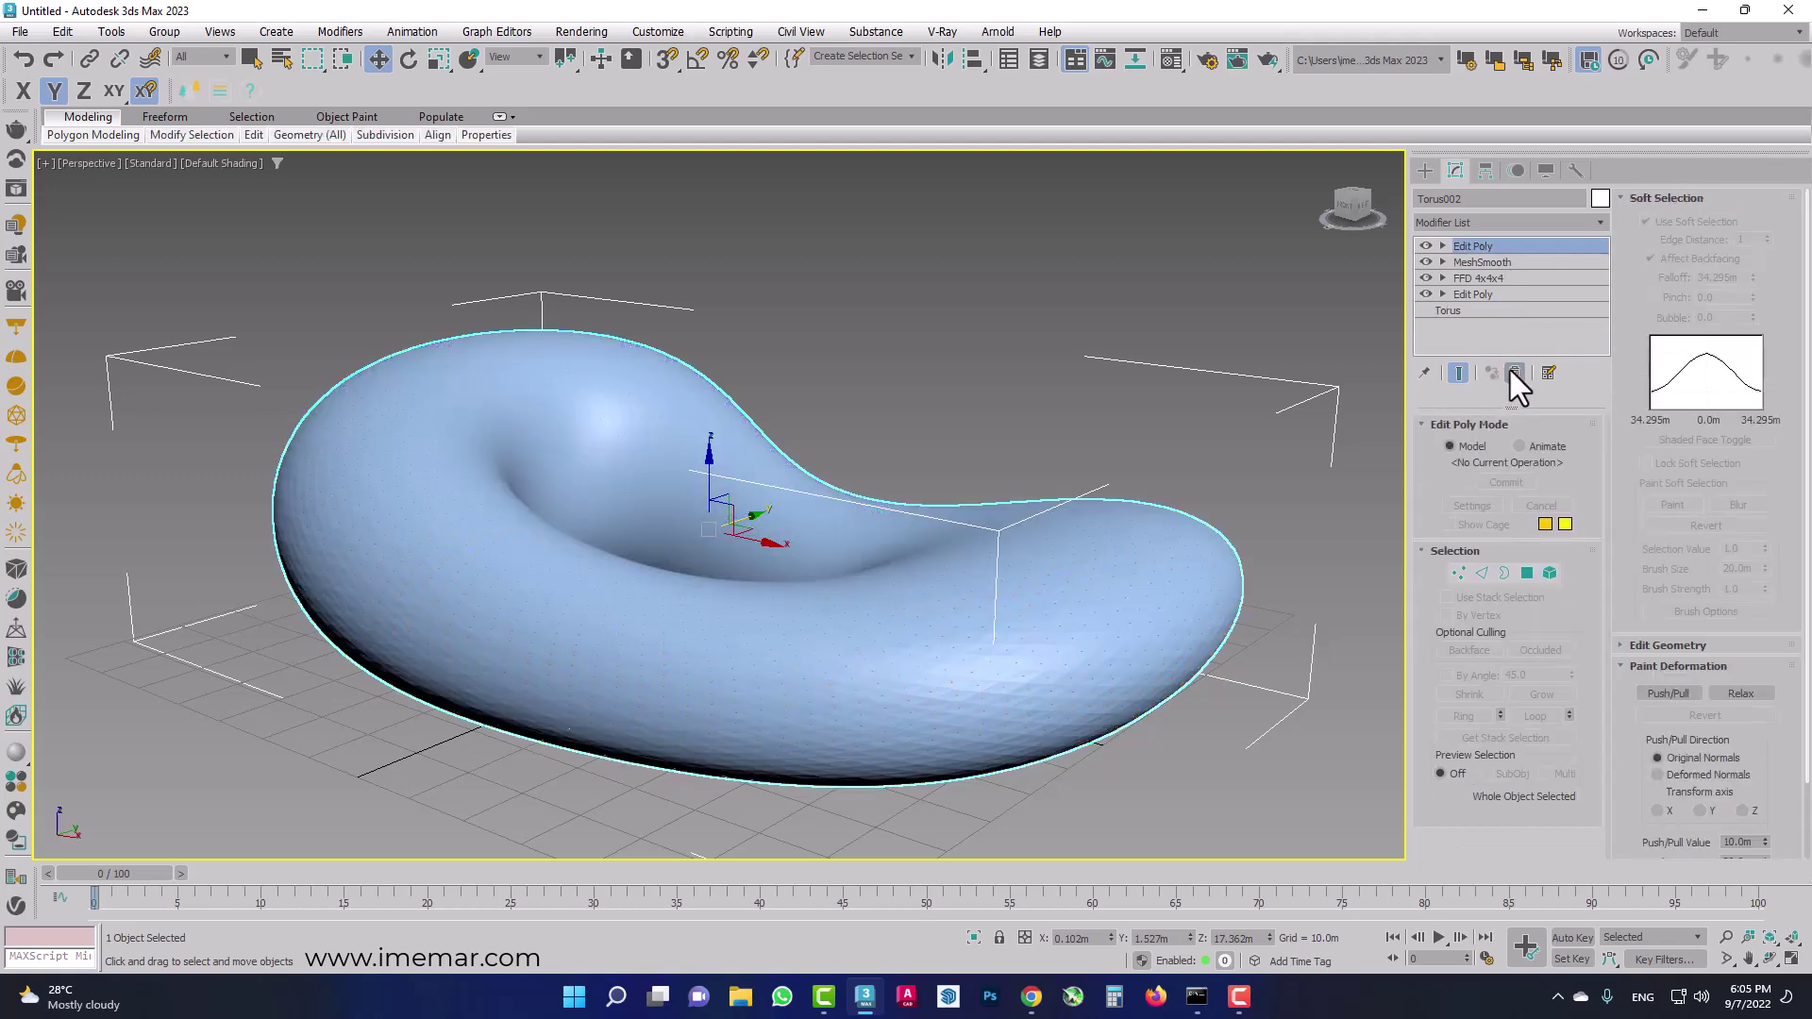
{"action": "left_click", "coordinate": [1510, 370]}
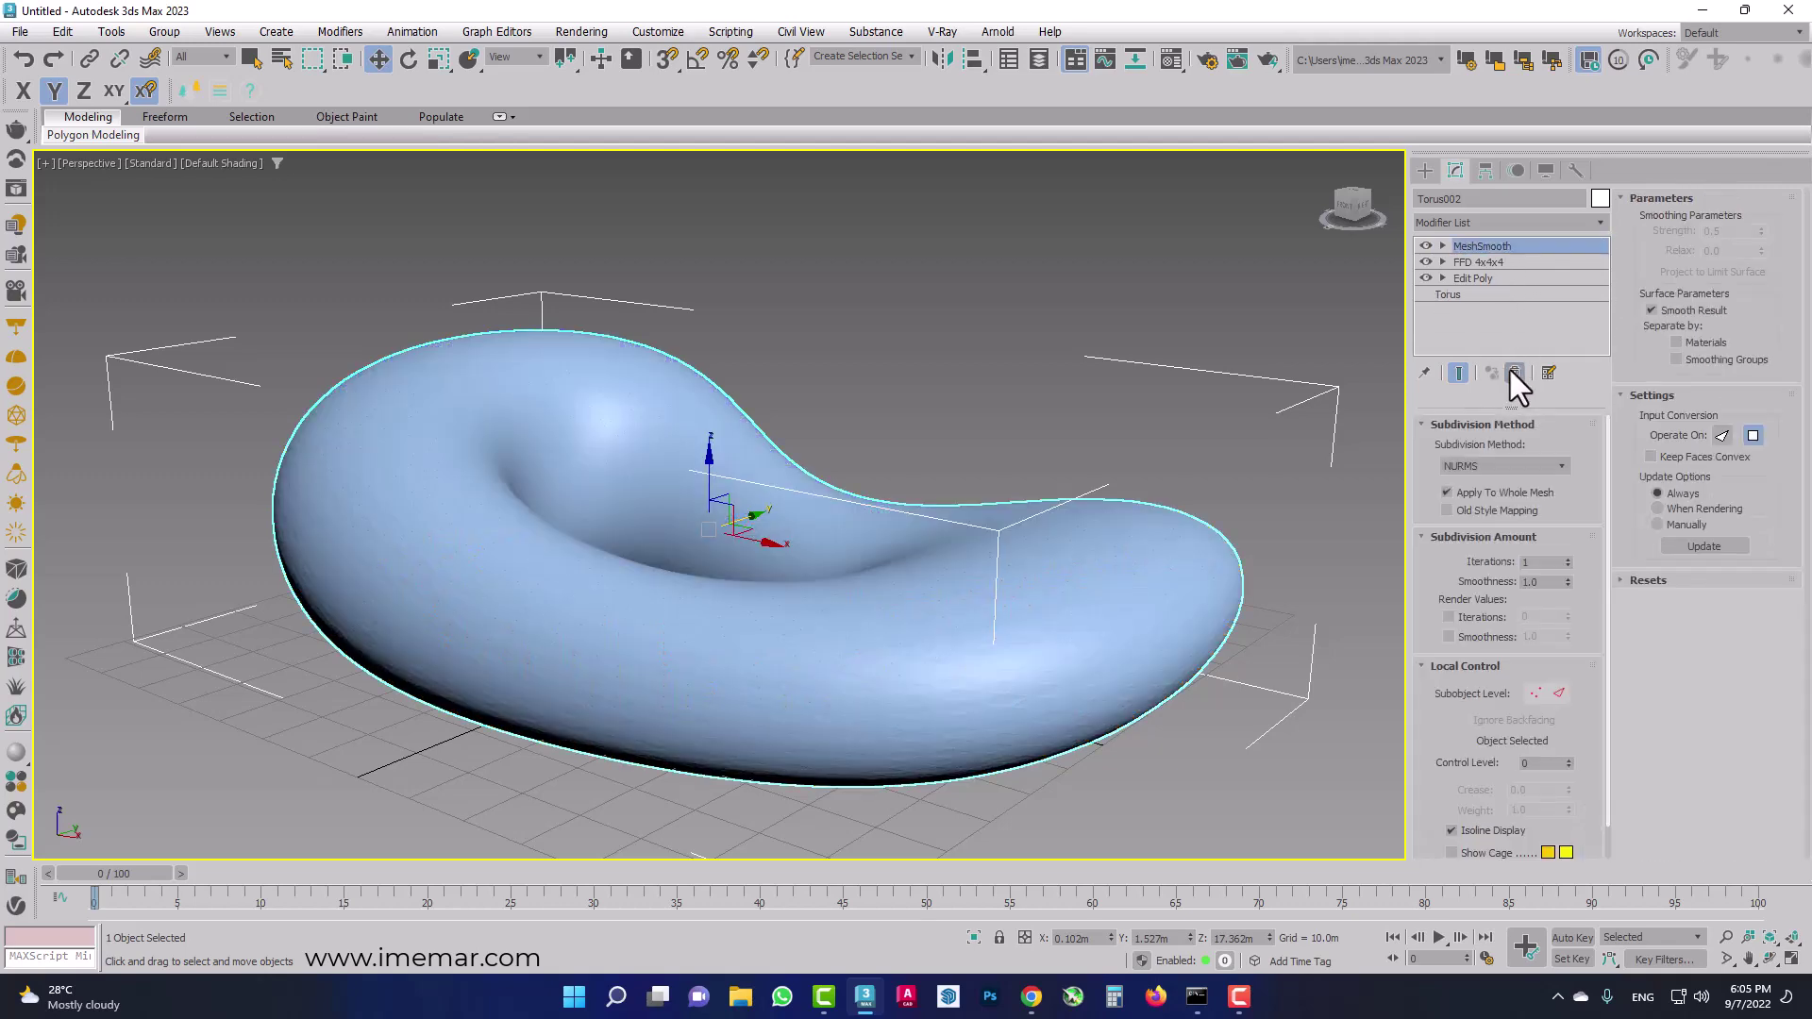
{"action": "left_click", "coordinate": [1510, 370]}
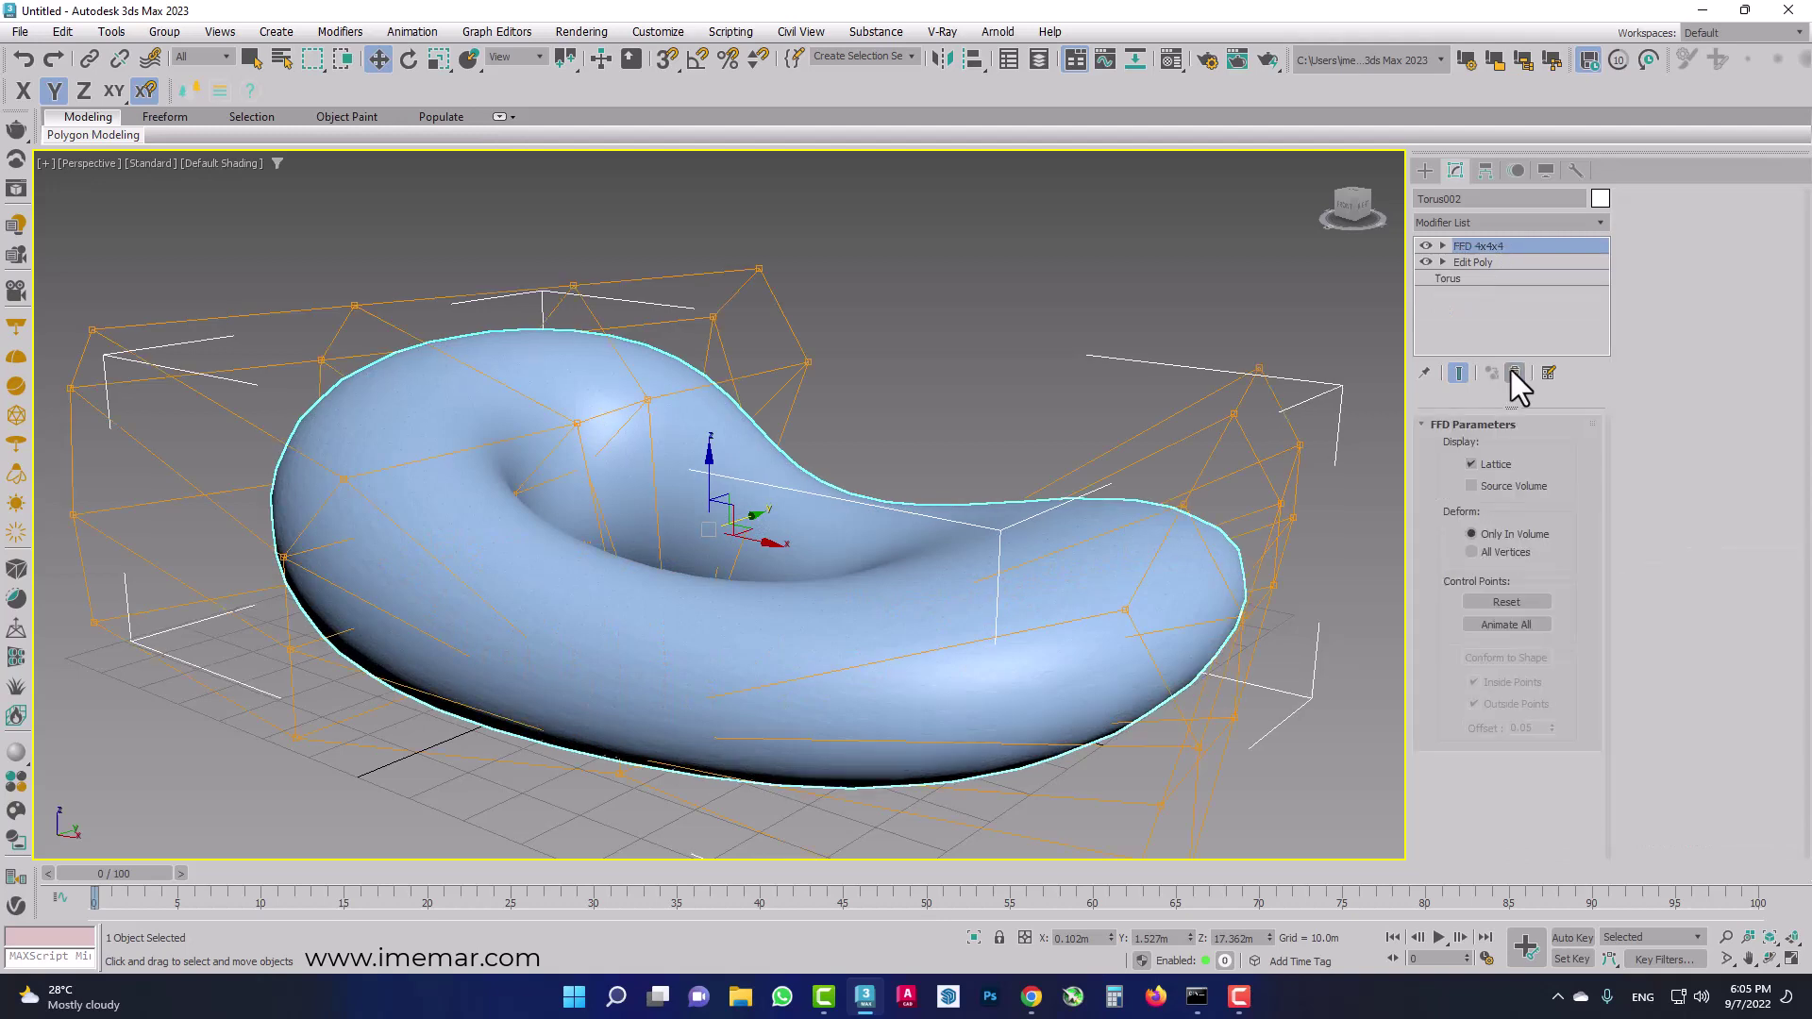
Set Torus002's Radius 1 to 44.0m and Radius 2 to 19.0m.
{"action": "left_click", "coordinate": [1476, 276]}
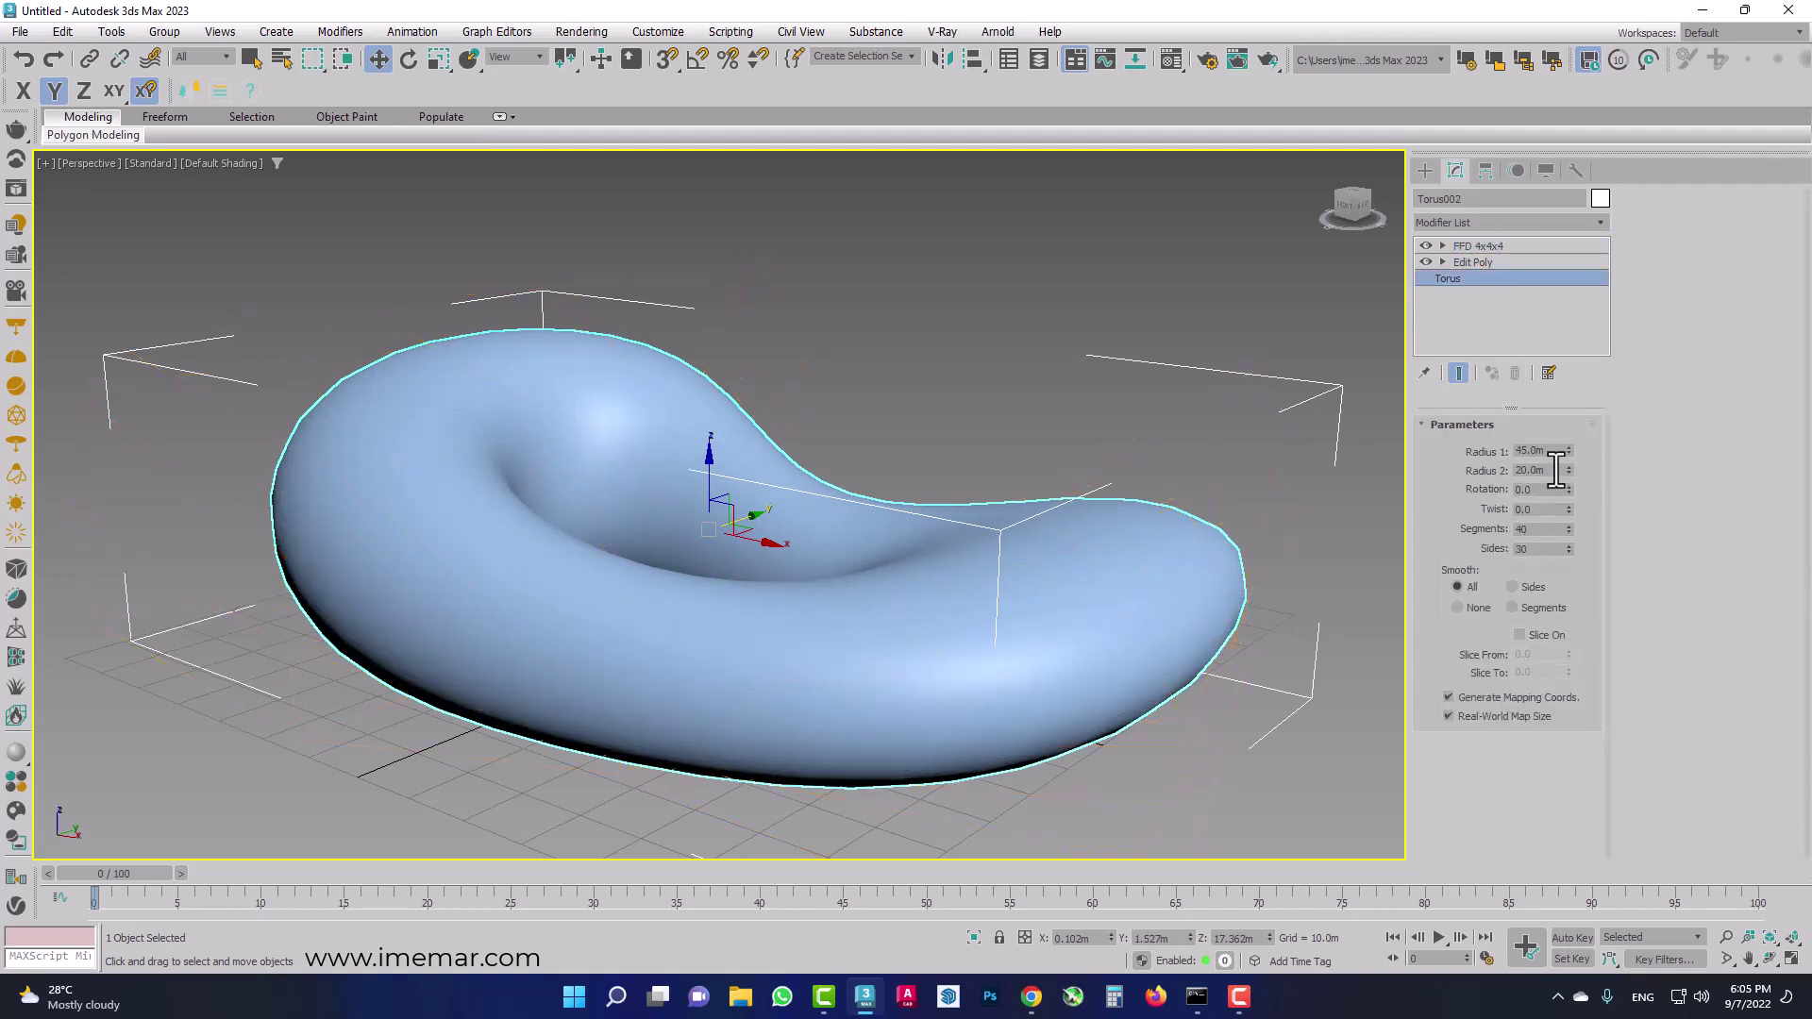
{"action": "double_click", "coordinate": [1553, 450]}
{"action": "type", "text": "44"}
{"action": "key", "text": "Tab"}
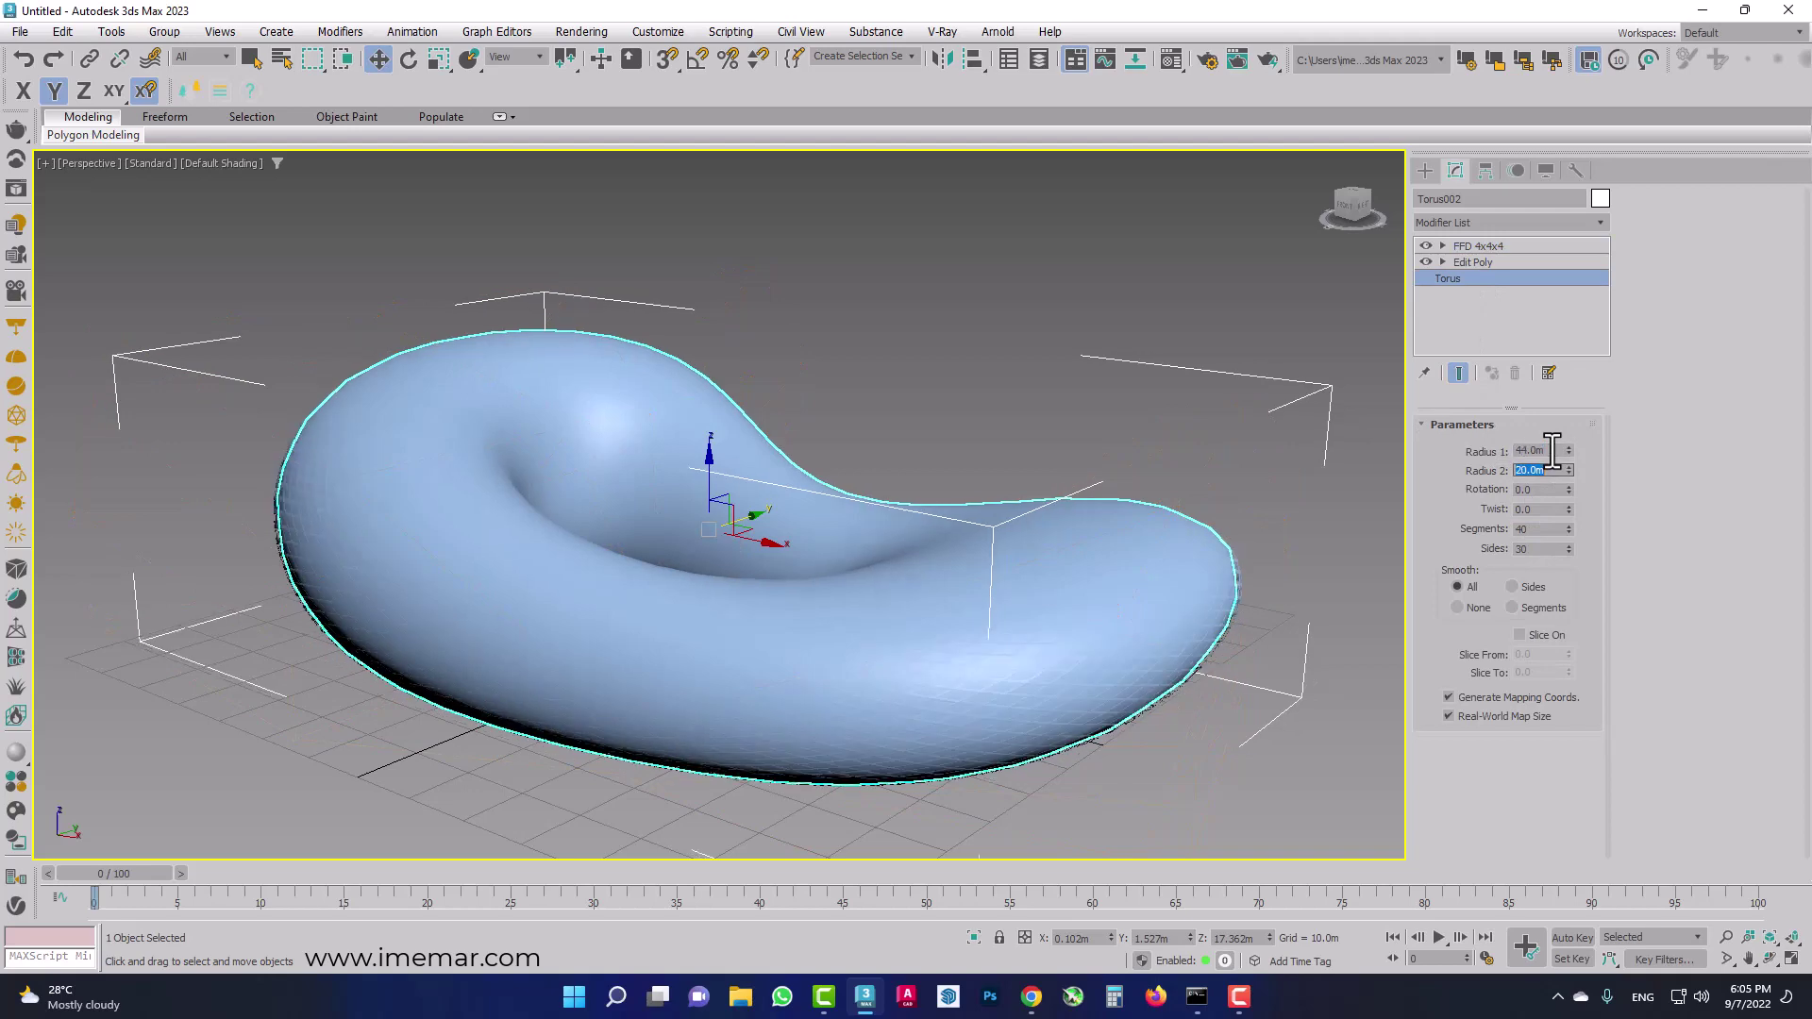
{"action": "type", "text": "19"}
{"action": "key", "text": "Return"}
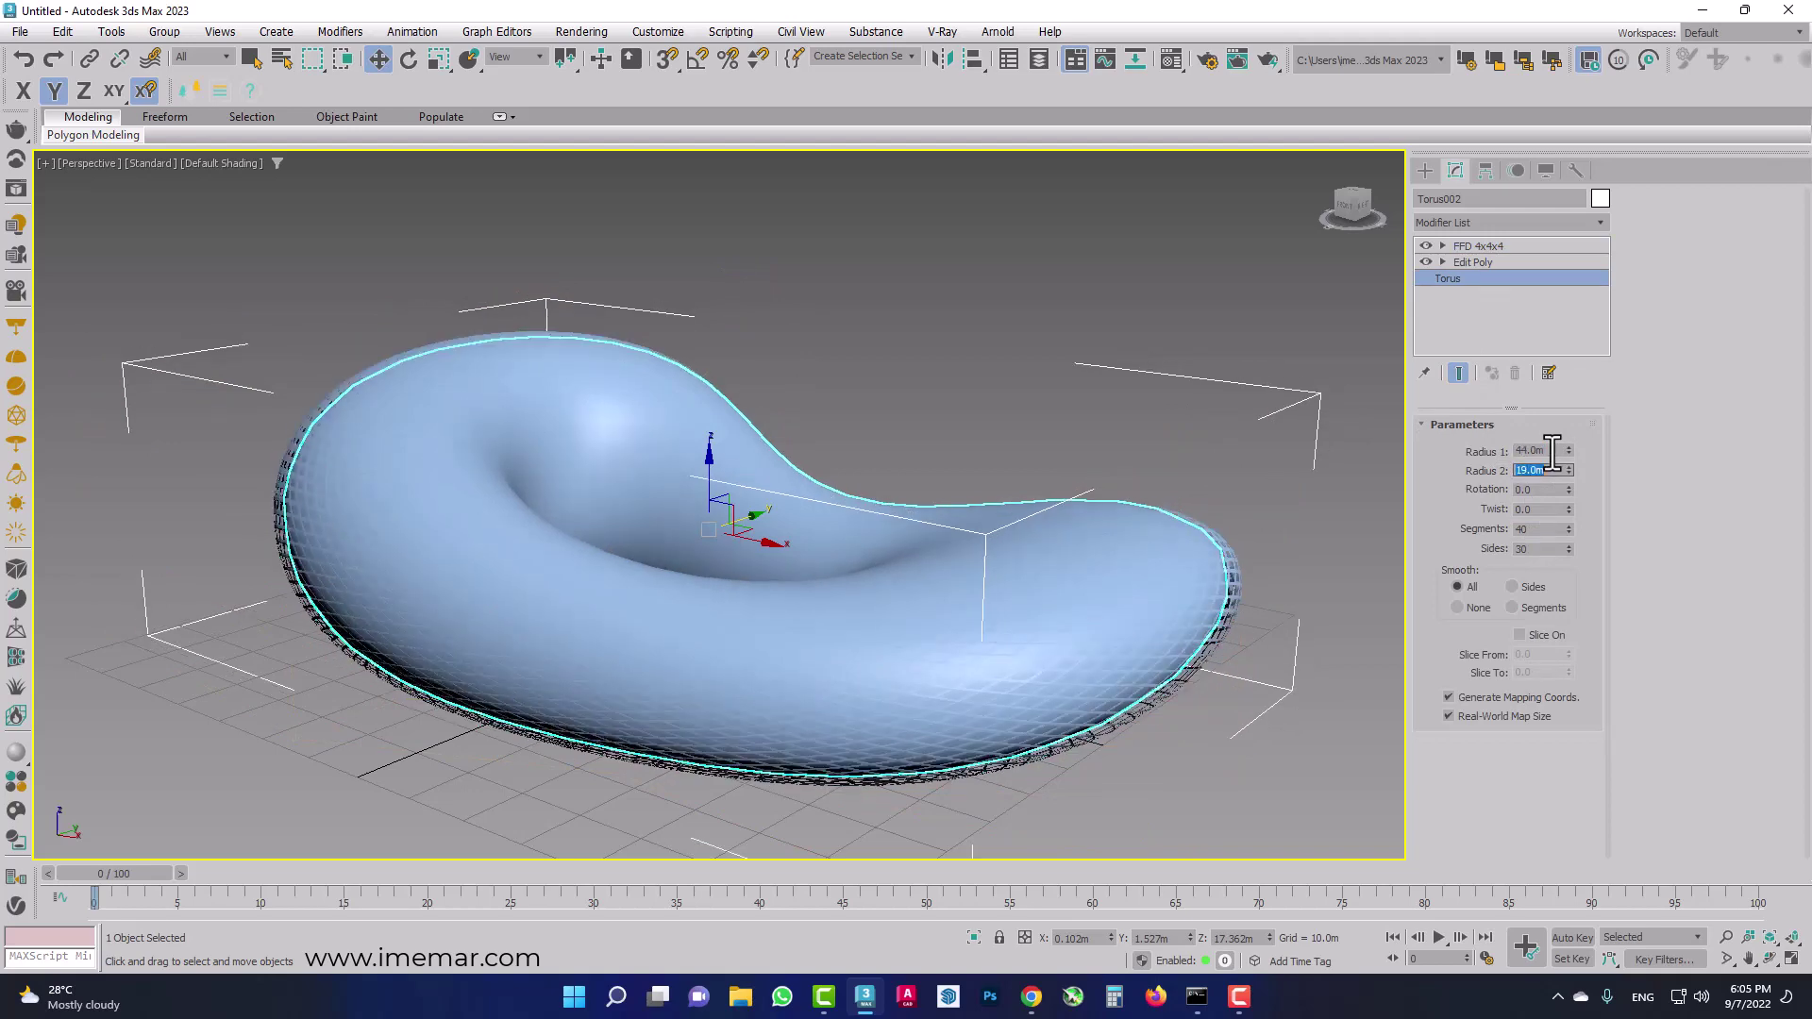
{"action": "mouse_move", "coordinate": [1067, 401]}
{"action": "middle_mouse_down", "text": "alt"}
{"action": "mouse_move", "coordinate": [1038, 382]}
{"action": "mouse_move", "coordinate": [1070, 374]}
{"action": "mouse_move", "coordinate": [1062, 388]}
{"action": "middle_mouse_up", "text": "alt"}
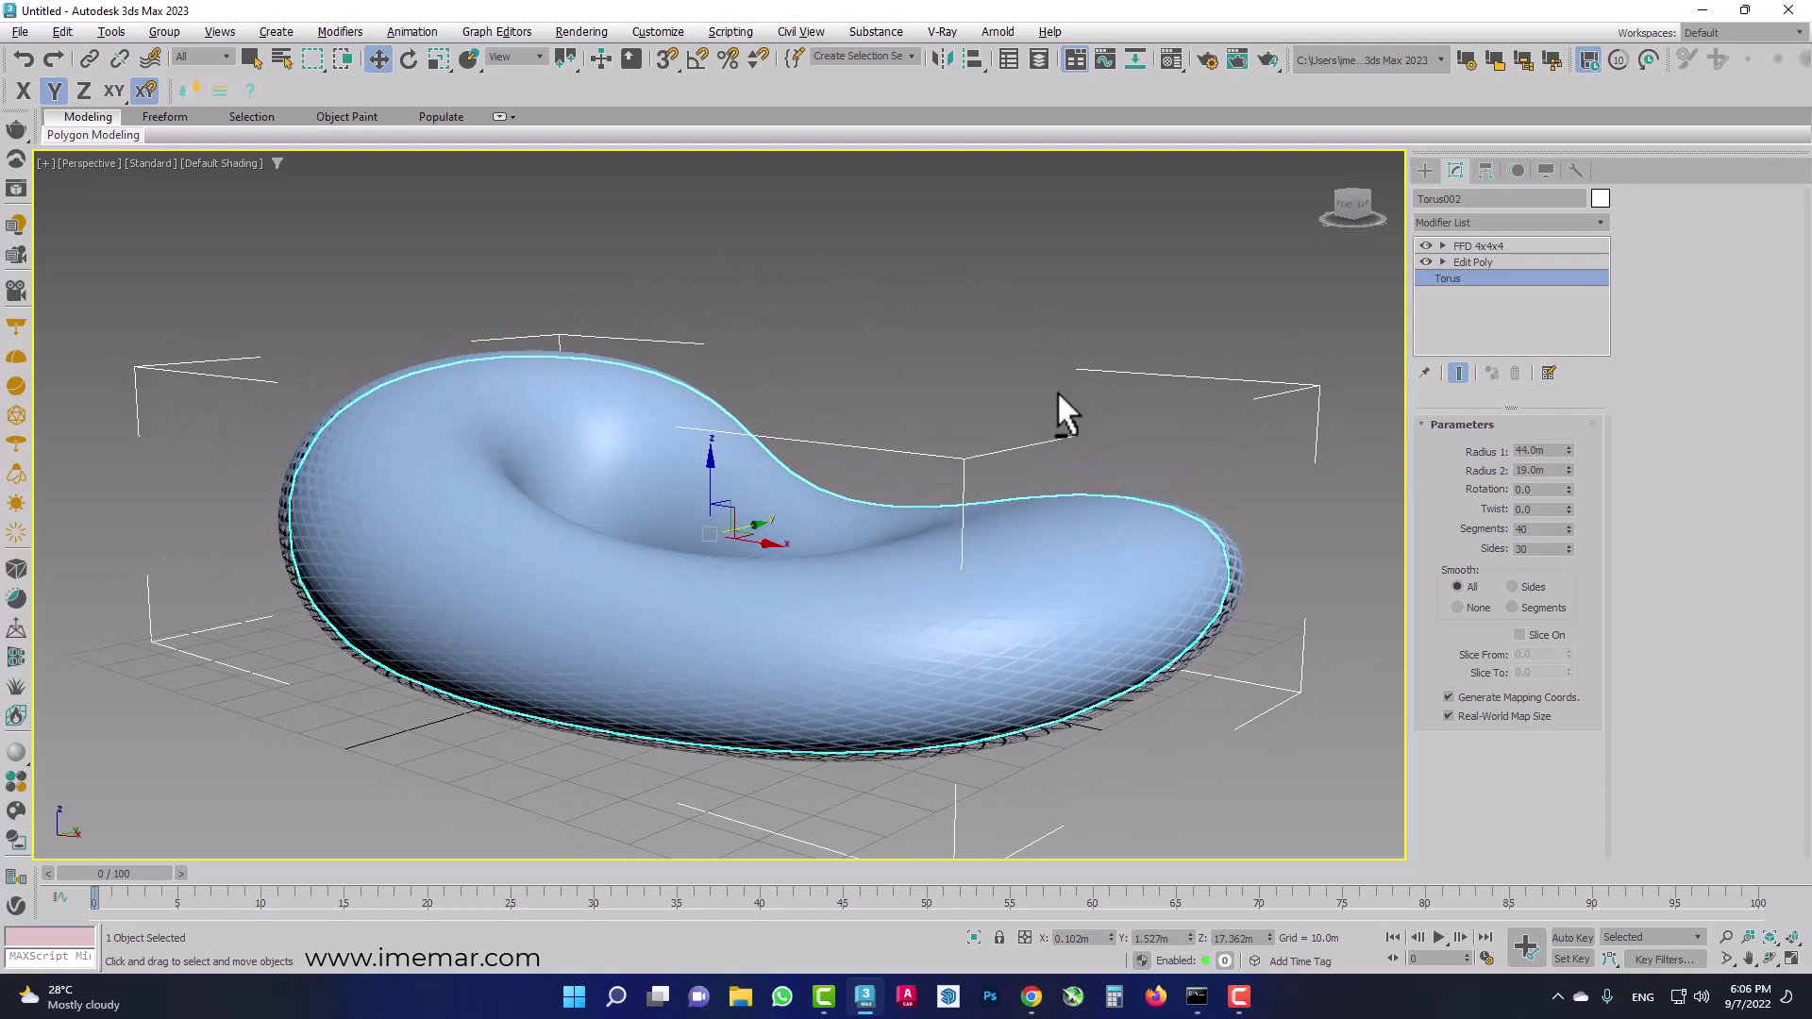
Make Torus002 display see-through in its Object Properties.
{"action": "right_click", "coordinate": [680, 555]}
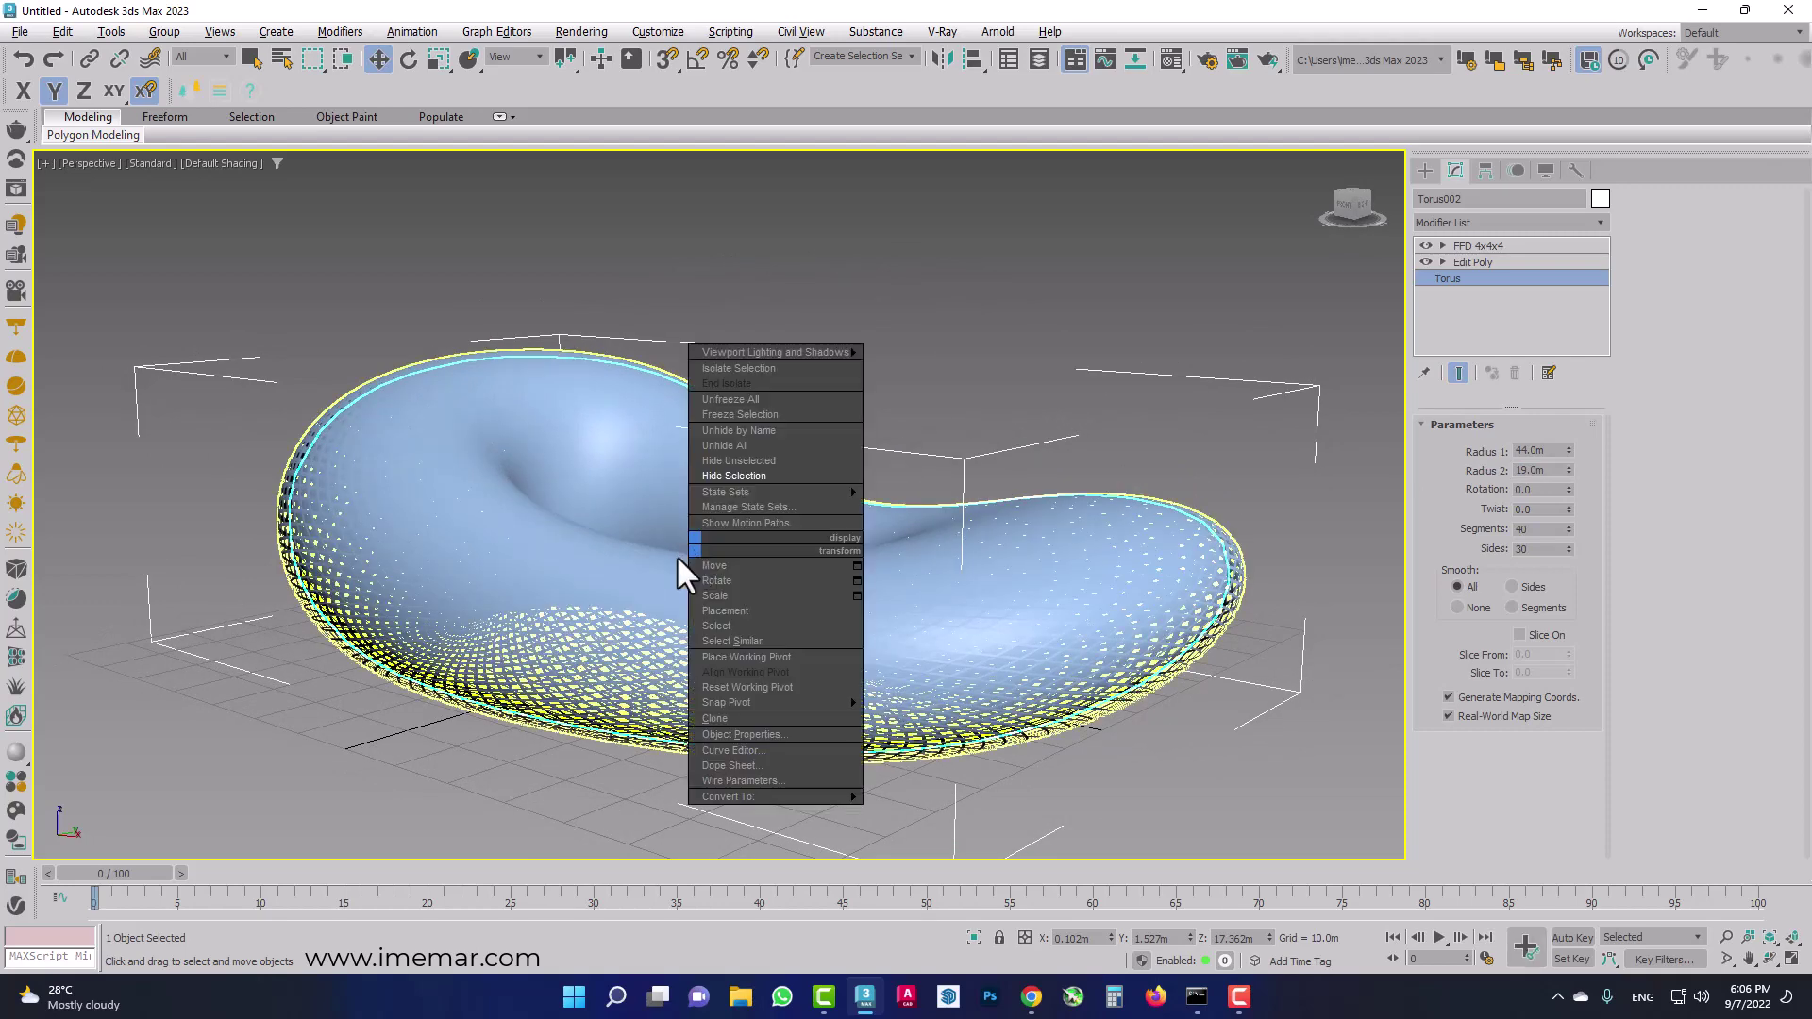
{"action": "left_click", "coordinate": [802, 734]}
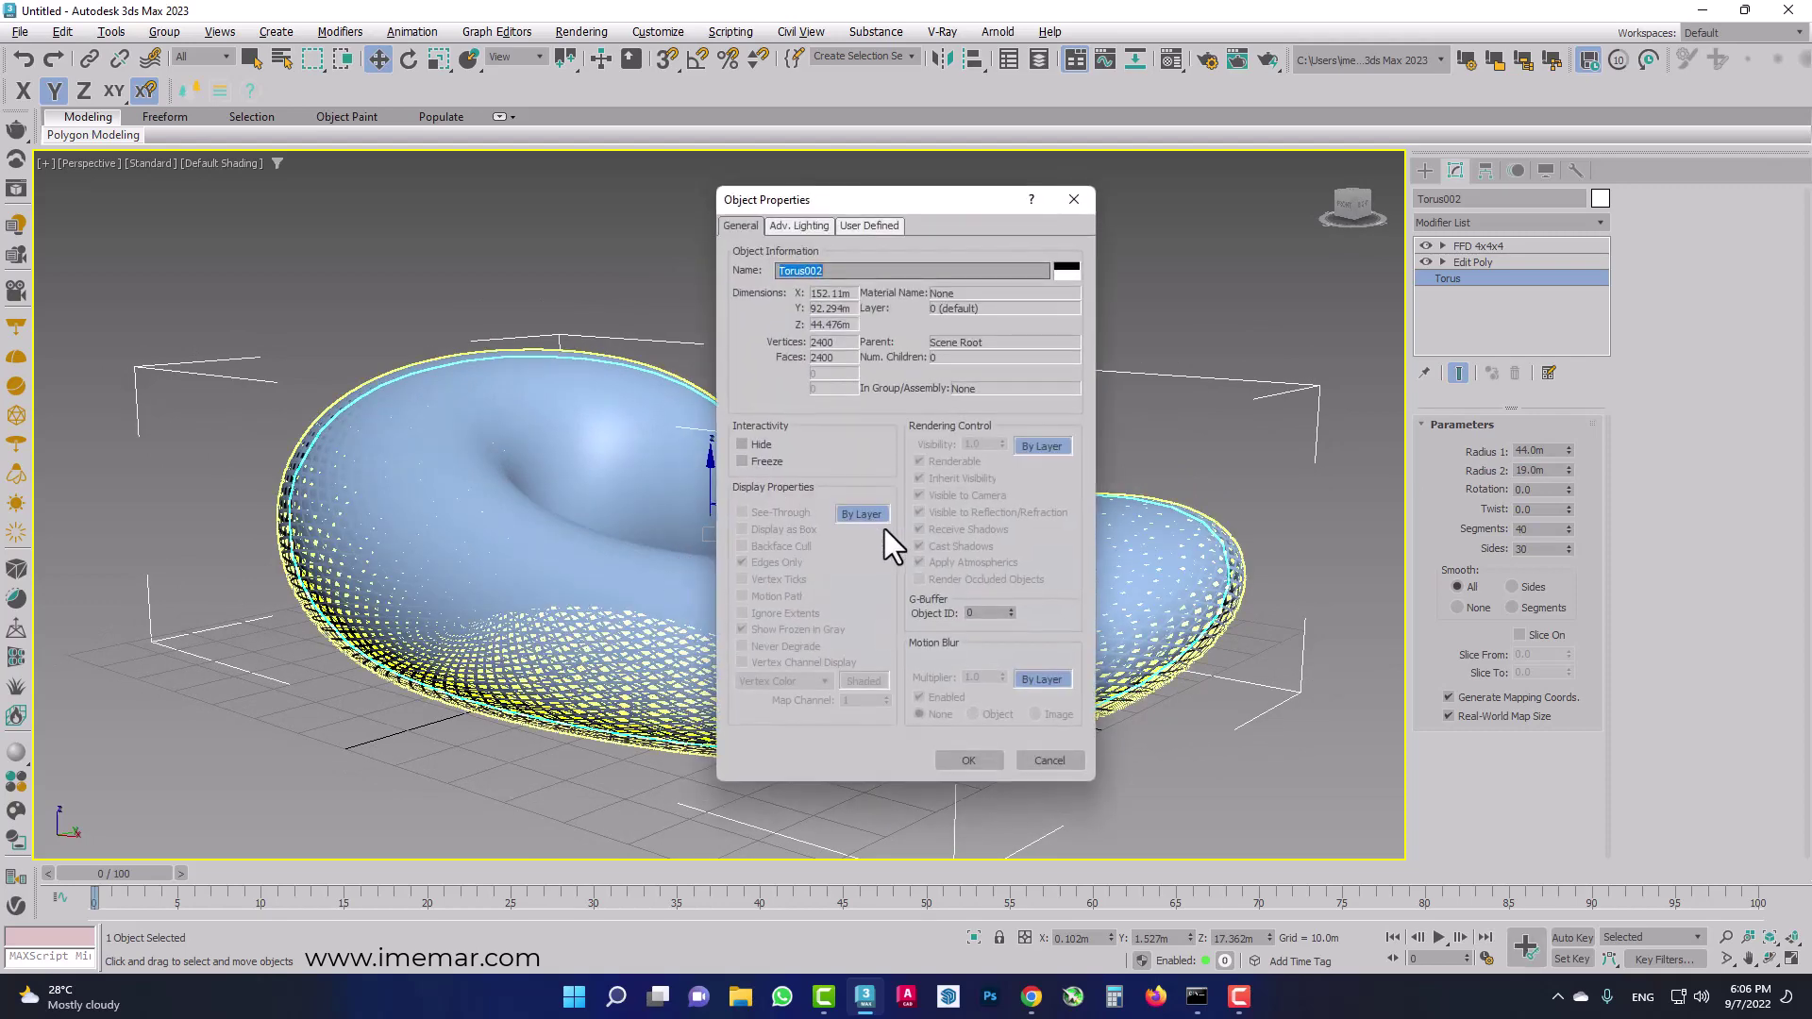
{"action": "left_click", "coordinate": [863, 515]}
{"action": "left_click", "coordinate": [972, 761]}
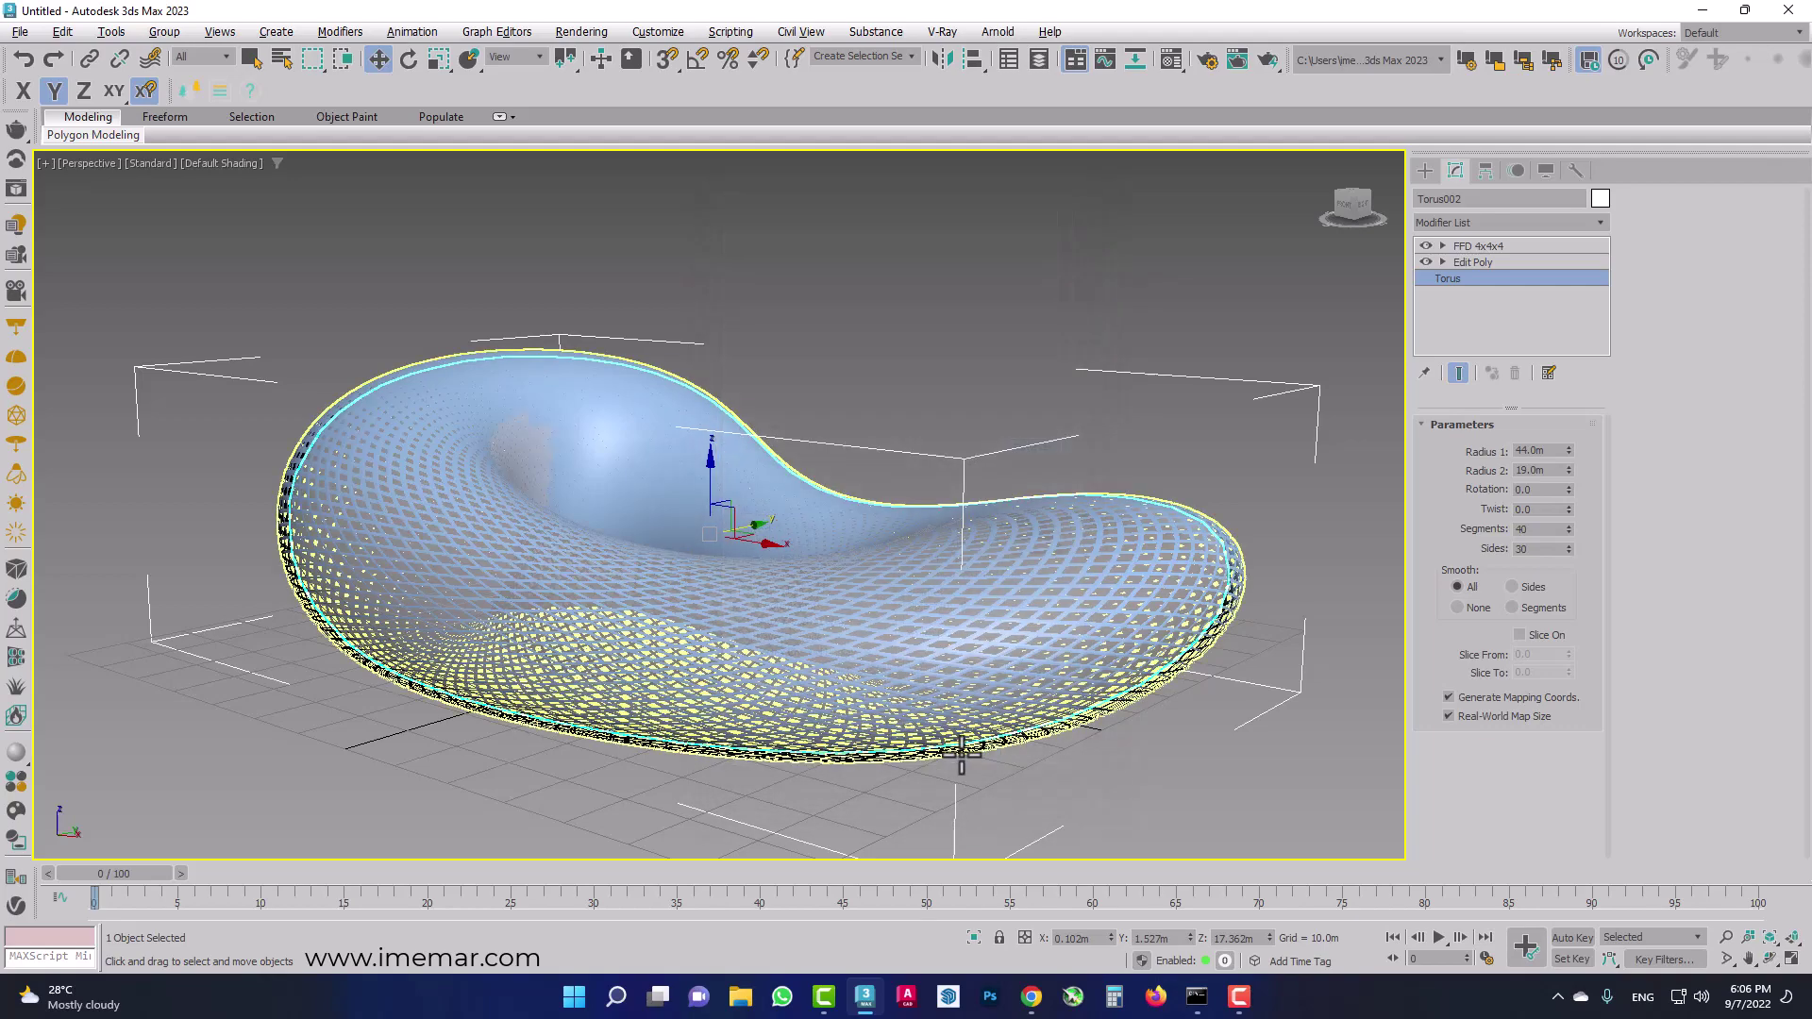
{"action": "left_click", "coordinate": [1004, 315]}
Add a Shell modifier to Torus002 with a 0.01m thickness.
{"action": "scroll", "coordinate": [906, 613], "scroll_direction": "up", "scroll_amount": 3}
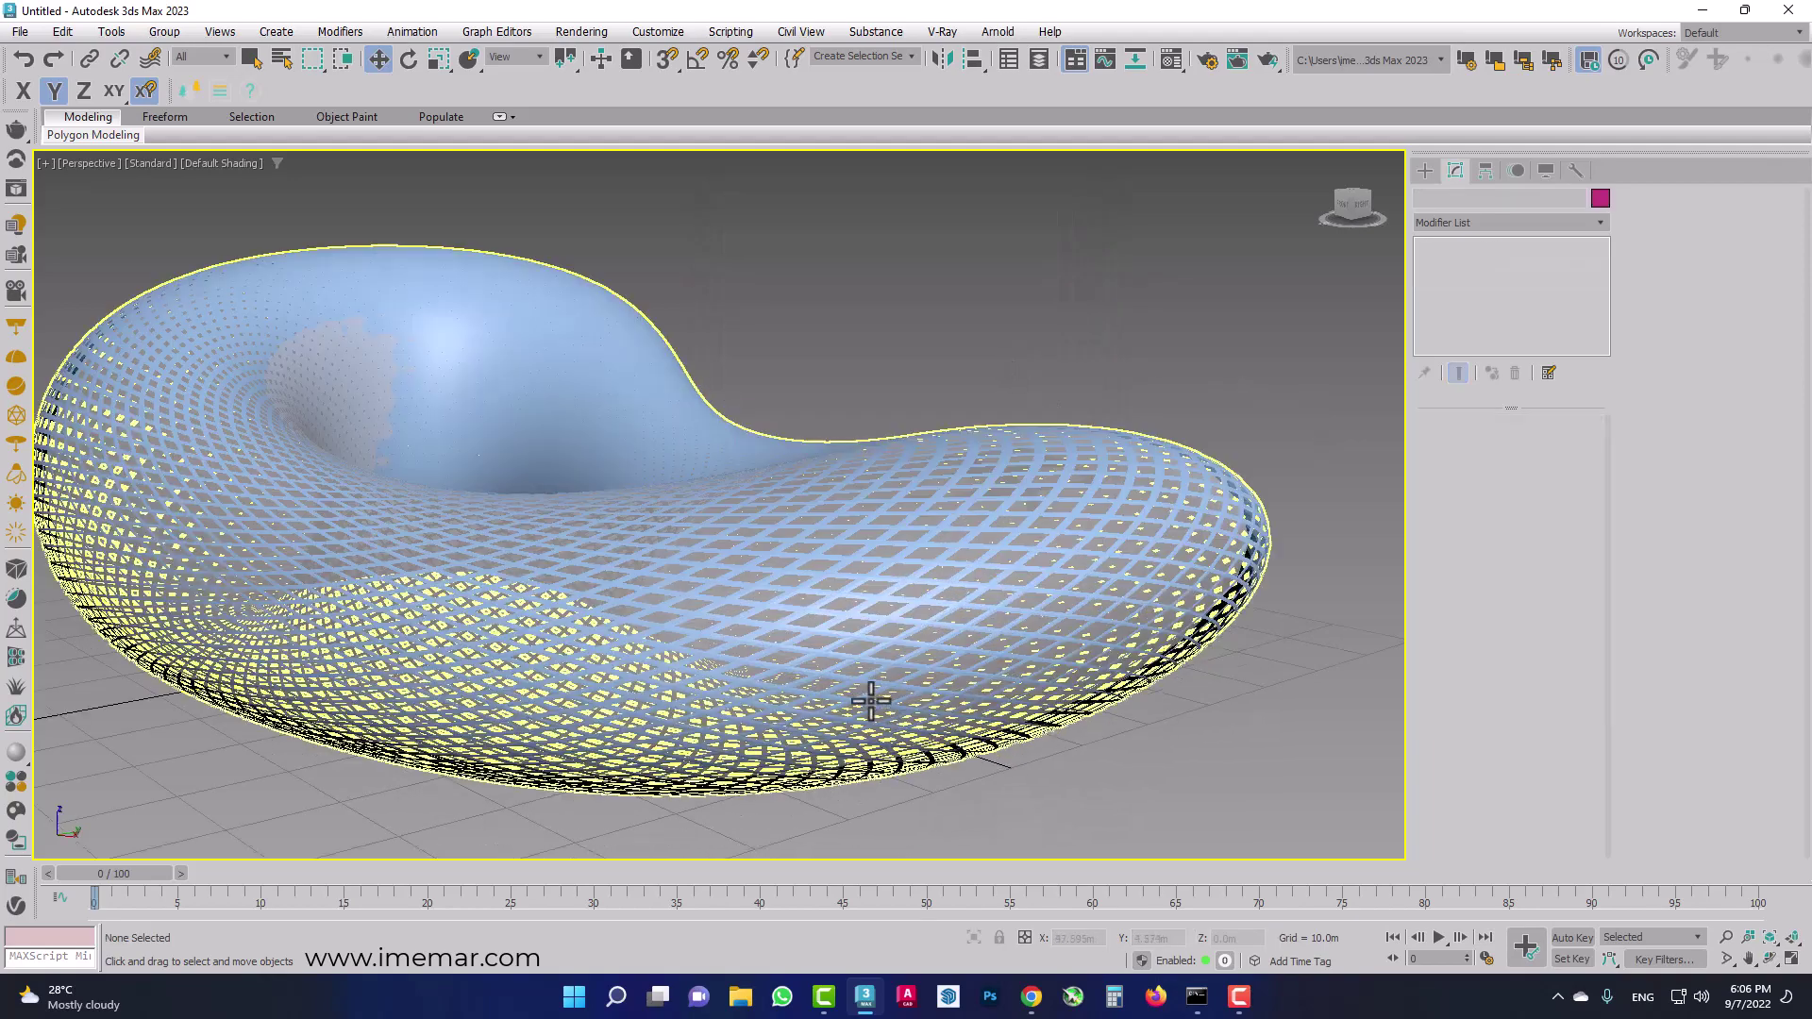
{"action": "left_click", "coordinate": [888, 672]}
{"action": "scroll", "coordinate": [888, 677], "scroll_direction": "down", "scroll_amount": 2}
{"action": "scroll", "coordinate": [821, 607], "scroll_direction": "down", "scroll_amount": 1}
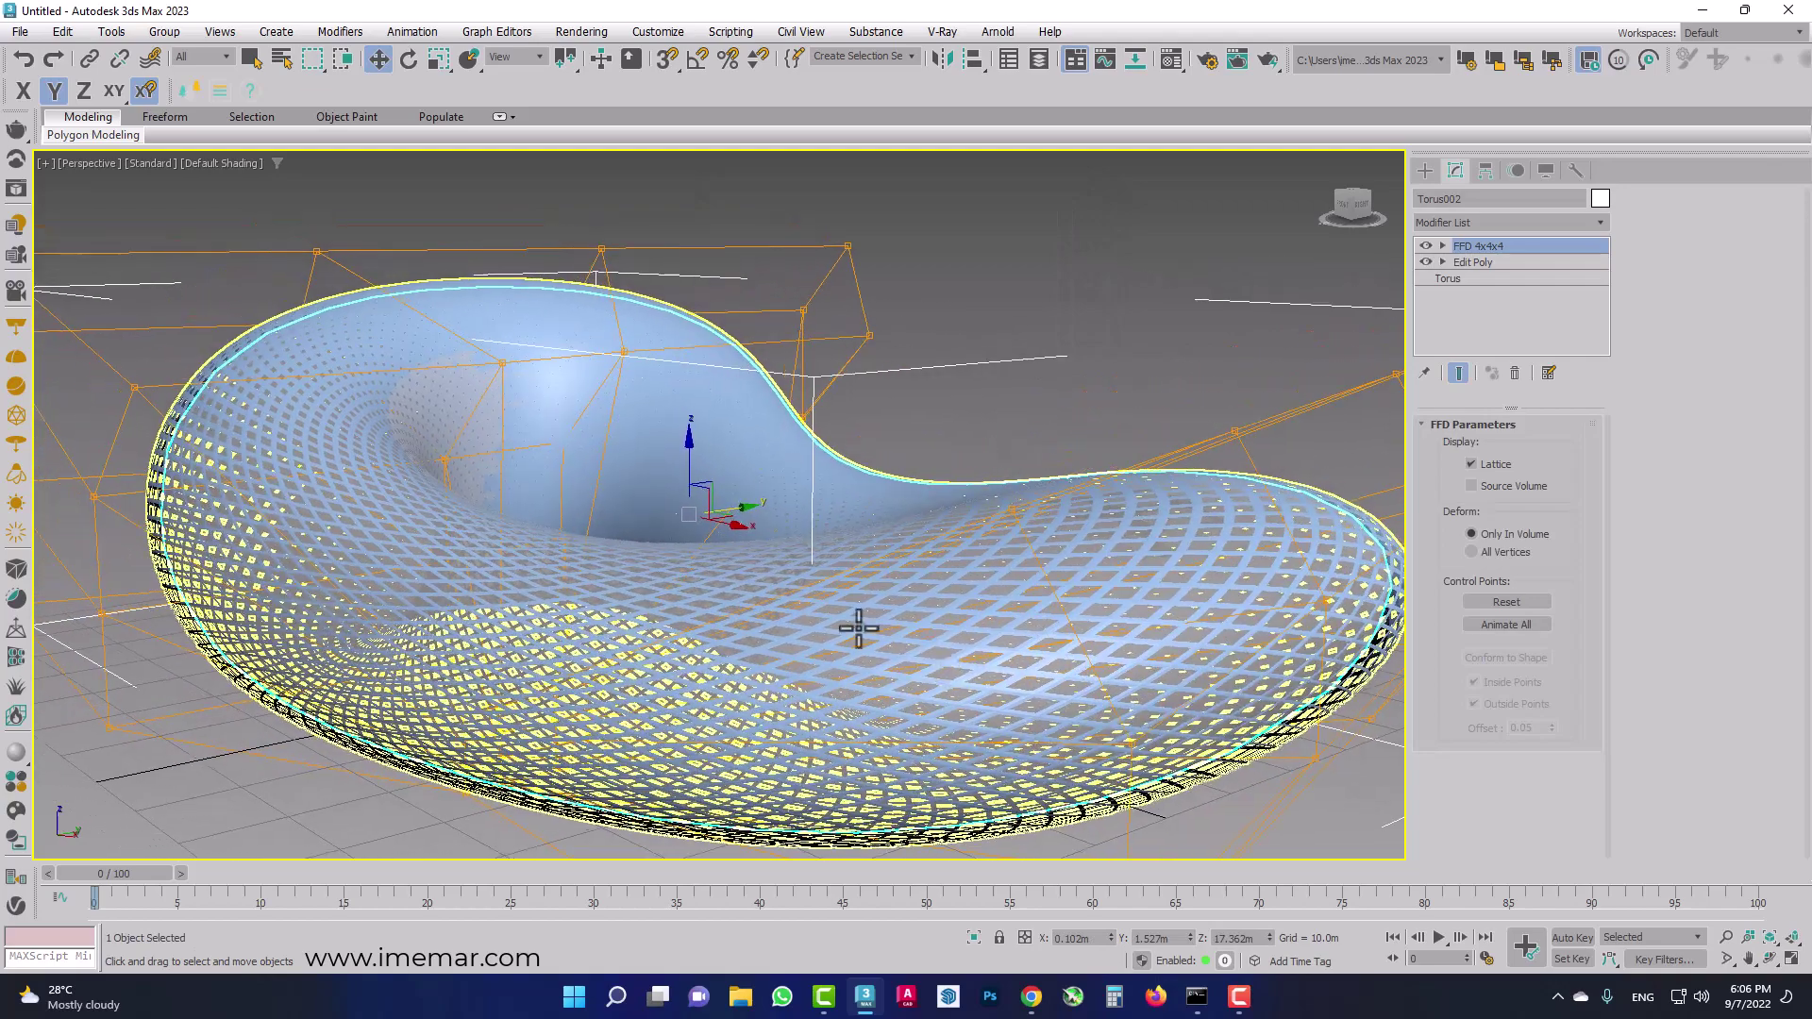
{"action": "scroll", "coordinate": [857, 626], "scroll_direction": "down", "scroll_amount": 3}
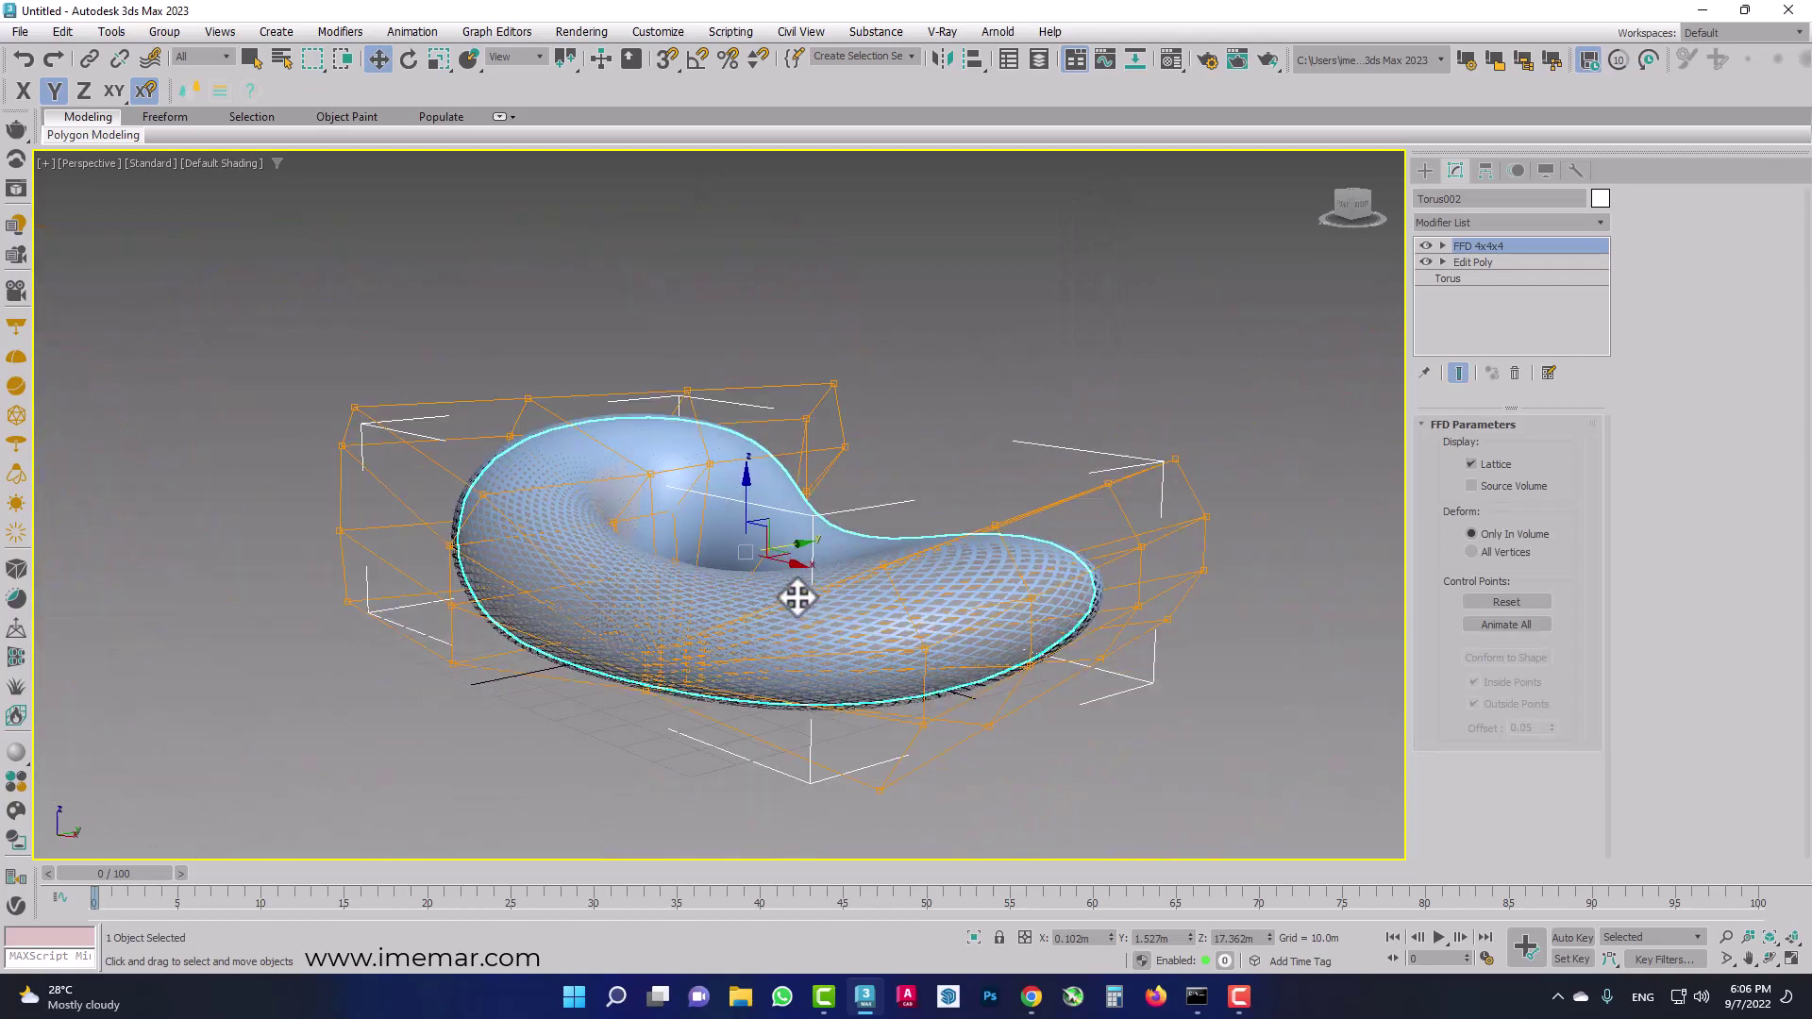
{"action": "left_click", "coordinate": [1501, 223]}
{"action": "scroll", "coordinate": [1498, 219], "scroll_direction": "down", "scroll_amount": 10}
{"action": "scroll", "coordinate": [1494, 218], "scroll_direction": "down", "scroll_amount": 10}
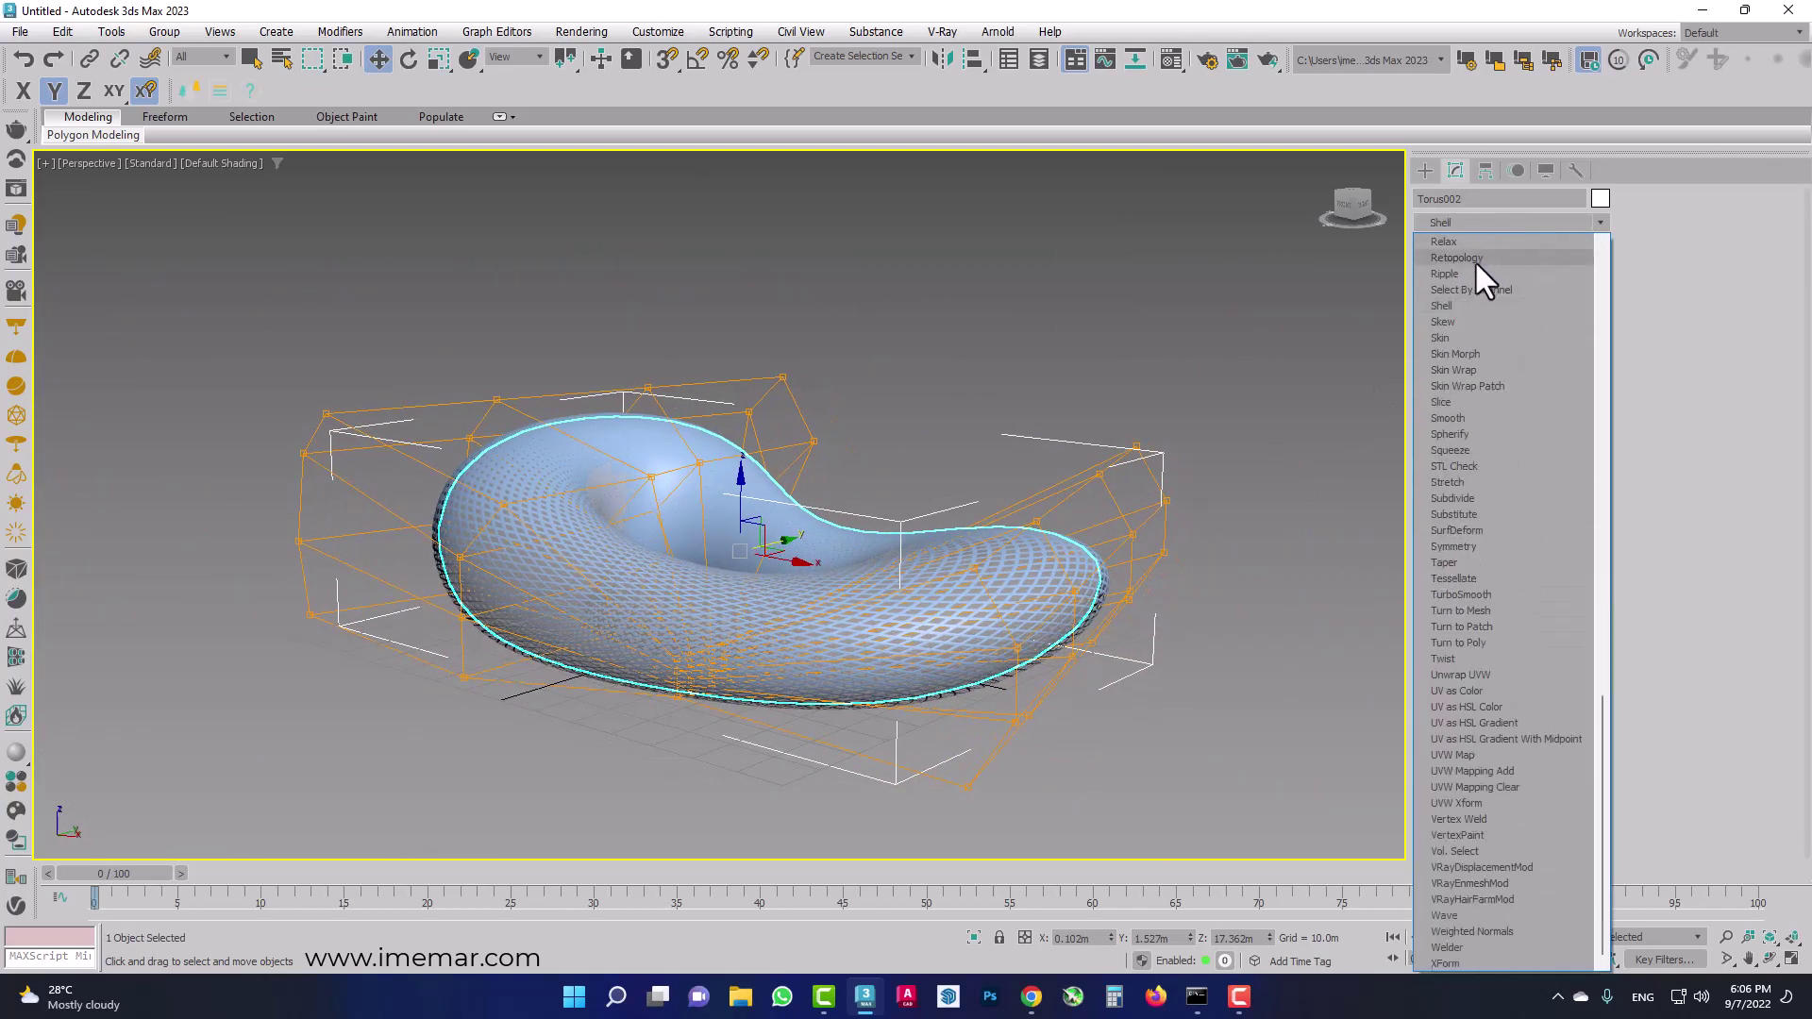
{"action": "left_click", "coordinate": [1457, 305]}
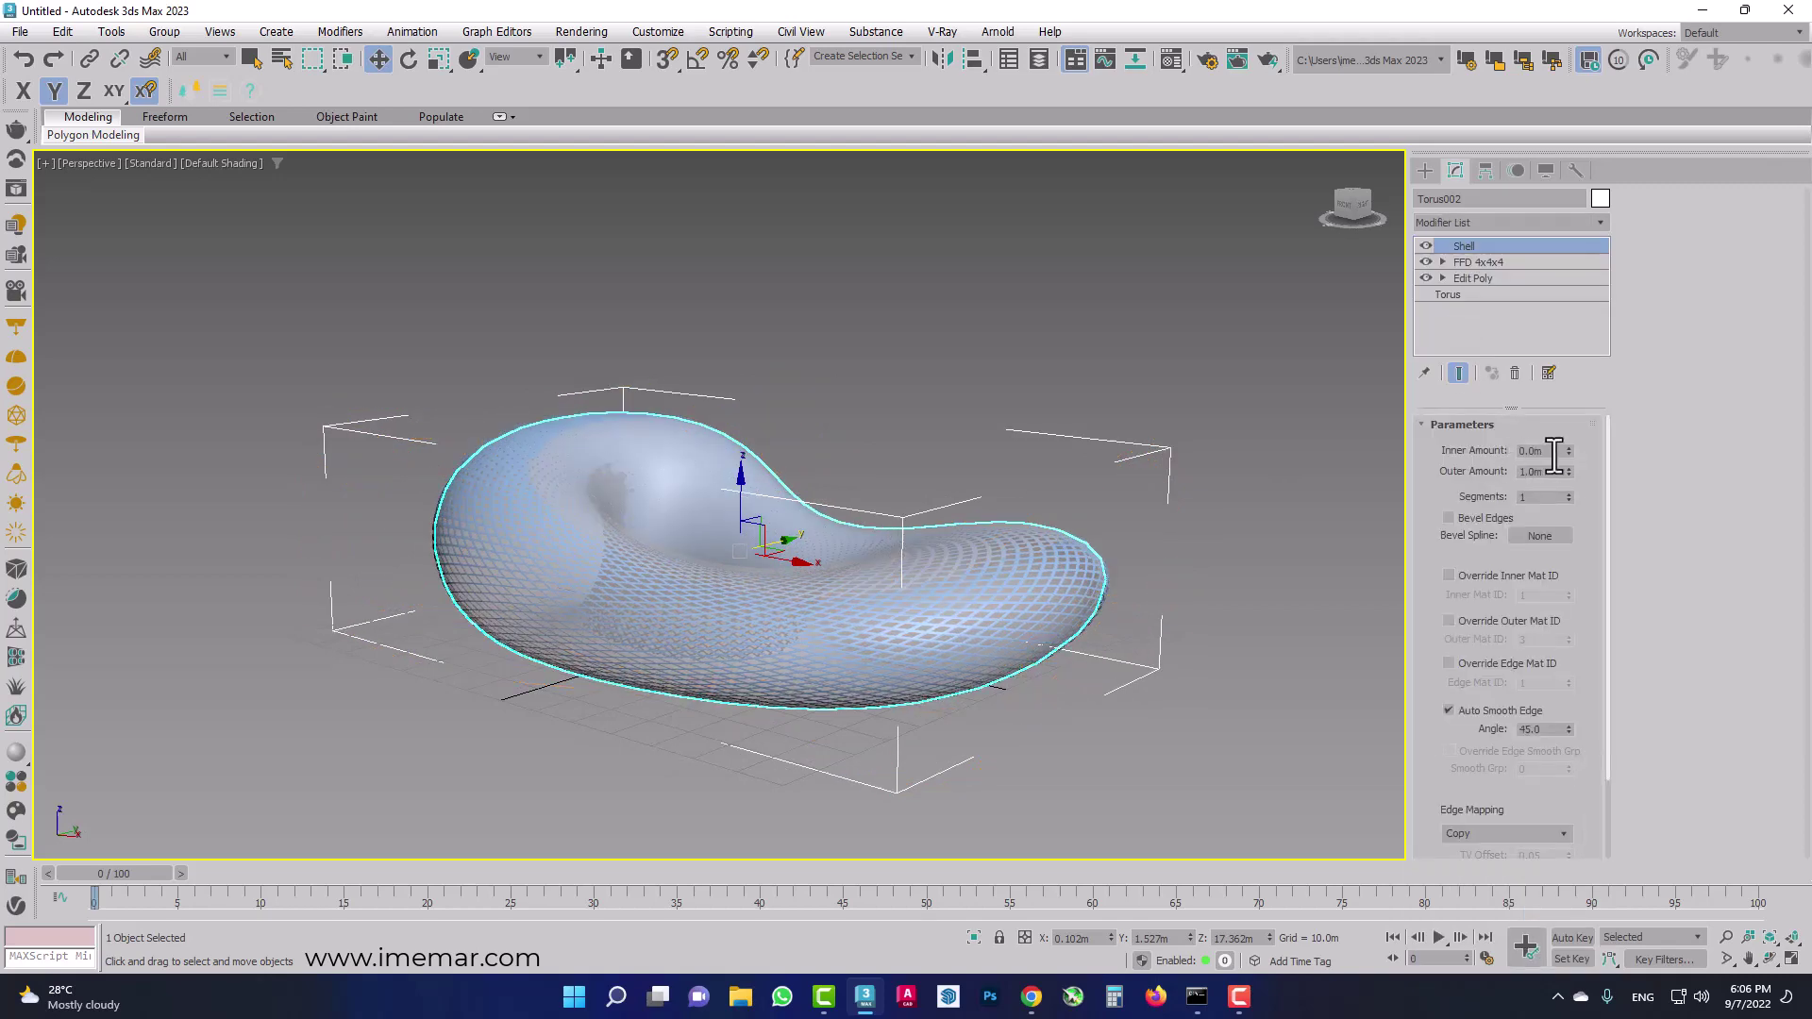
{"action": "double_click", "coordinate": [1553, 453]}
{"action": "key", "text": "Tab"}
{"action": "type", "text": ".01"}
{"action": "key", "text": "Return"}
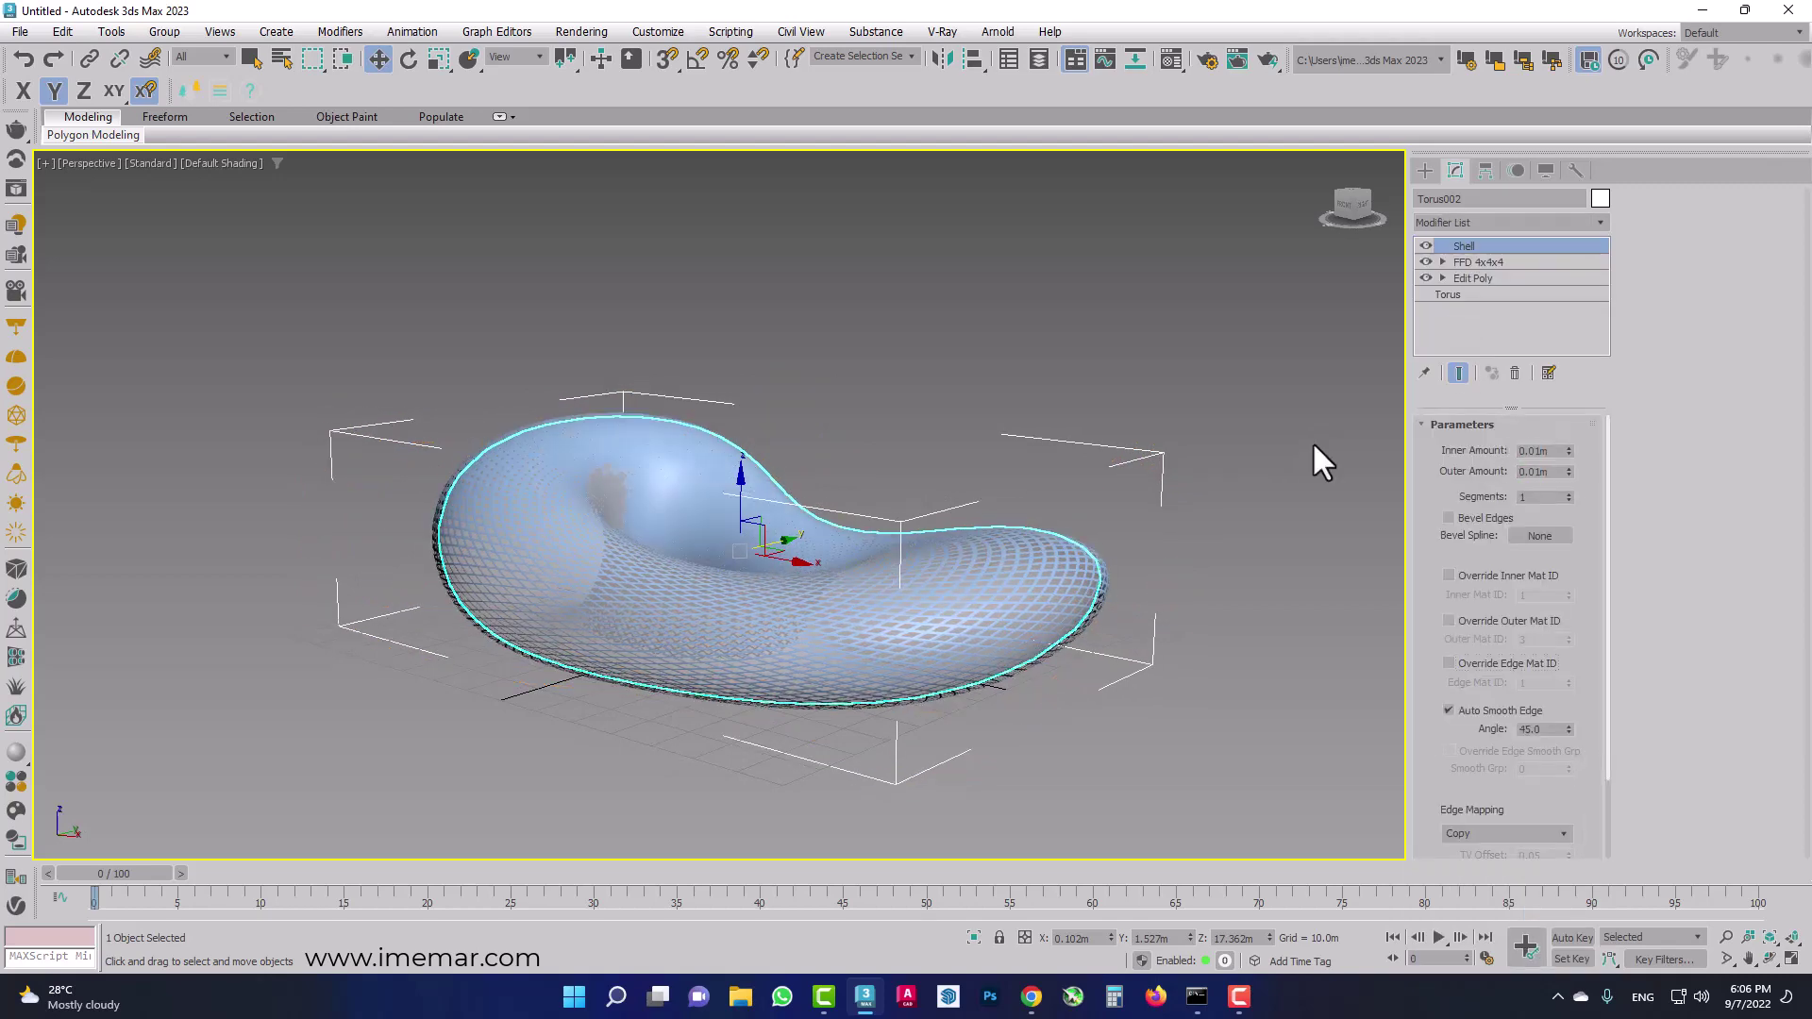
Set Torus001's object colour to red.
{"action": "left_click", "coordinate": [941, 376]}
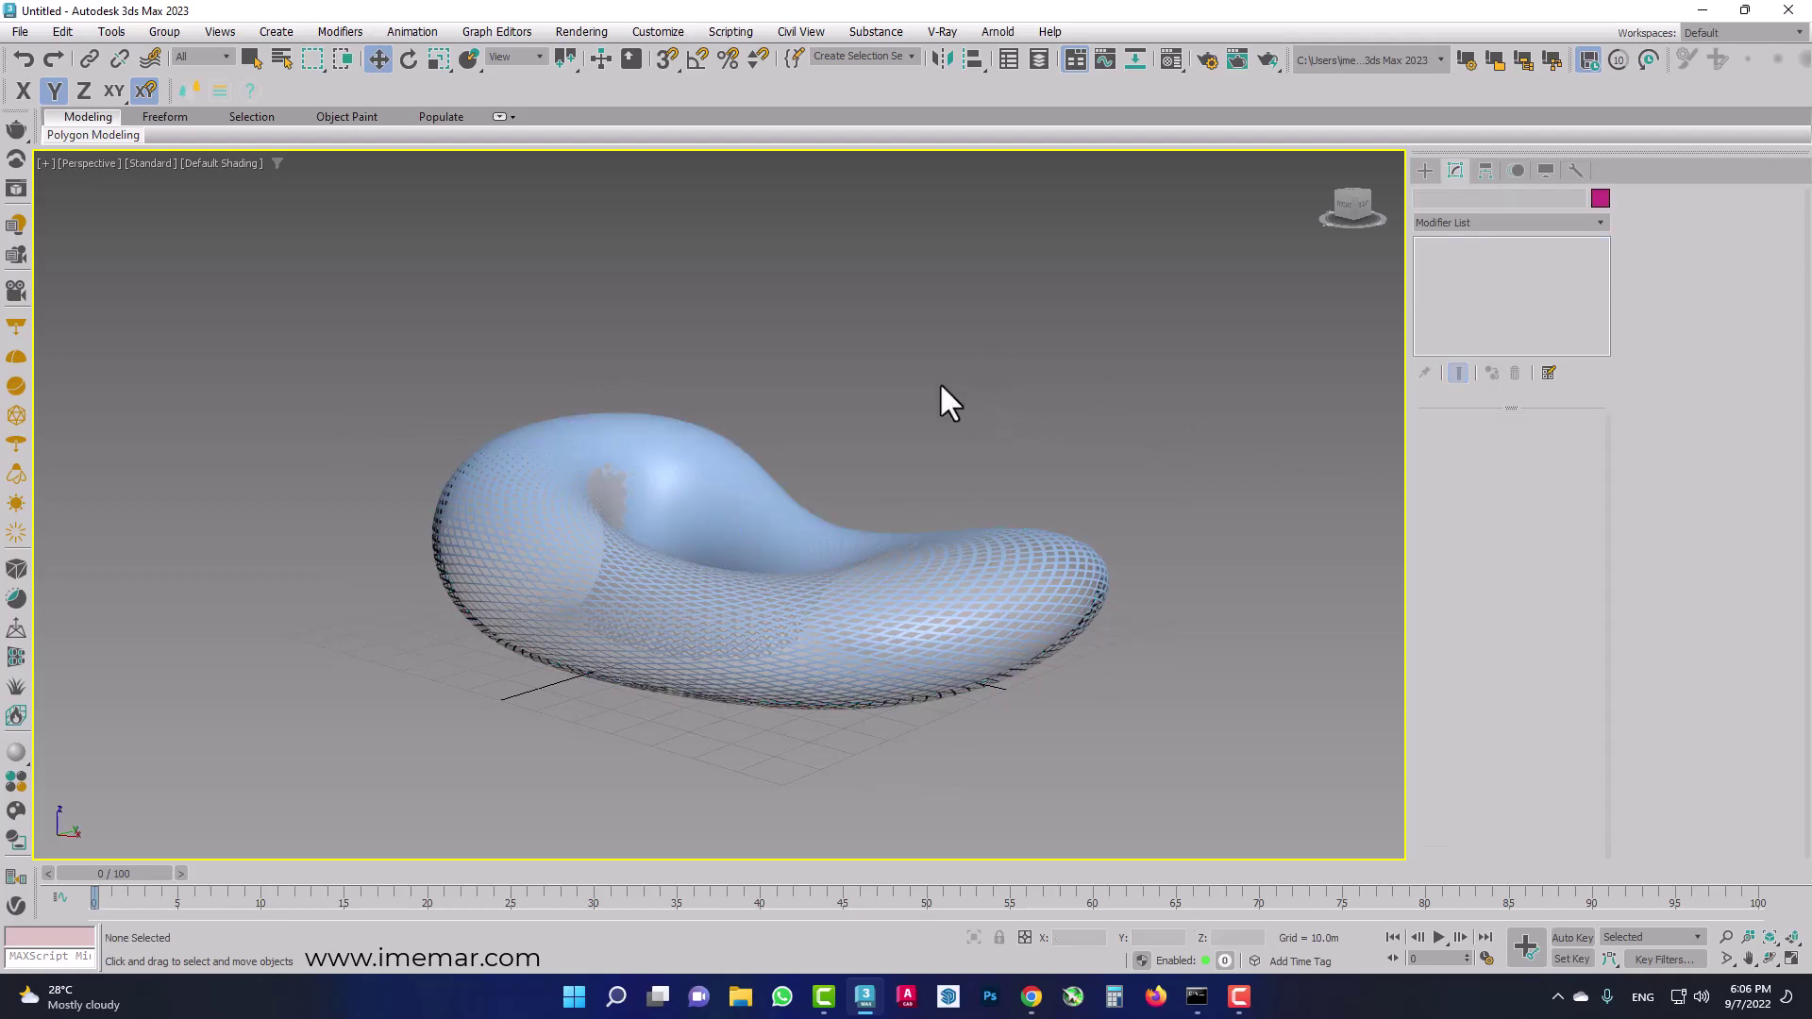
{"action": "scroll", "coordinate": [746, 641], "scroll_direction": "up", "scroll_amount": 2}
{"action": "scroll", "coordinate": [748, 629], "scroll_direction": "up", "scroll_amount": 2}
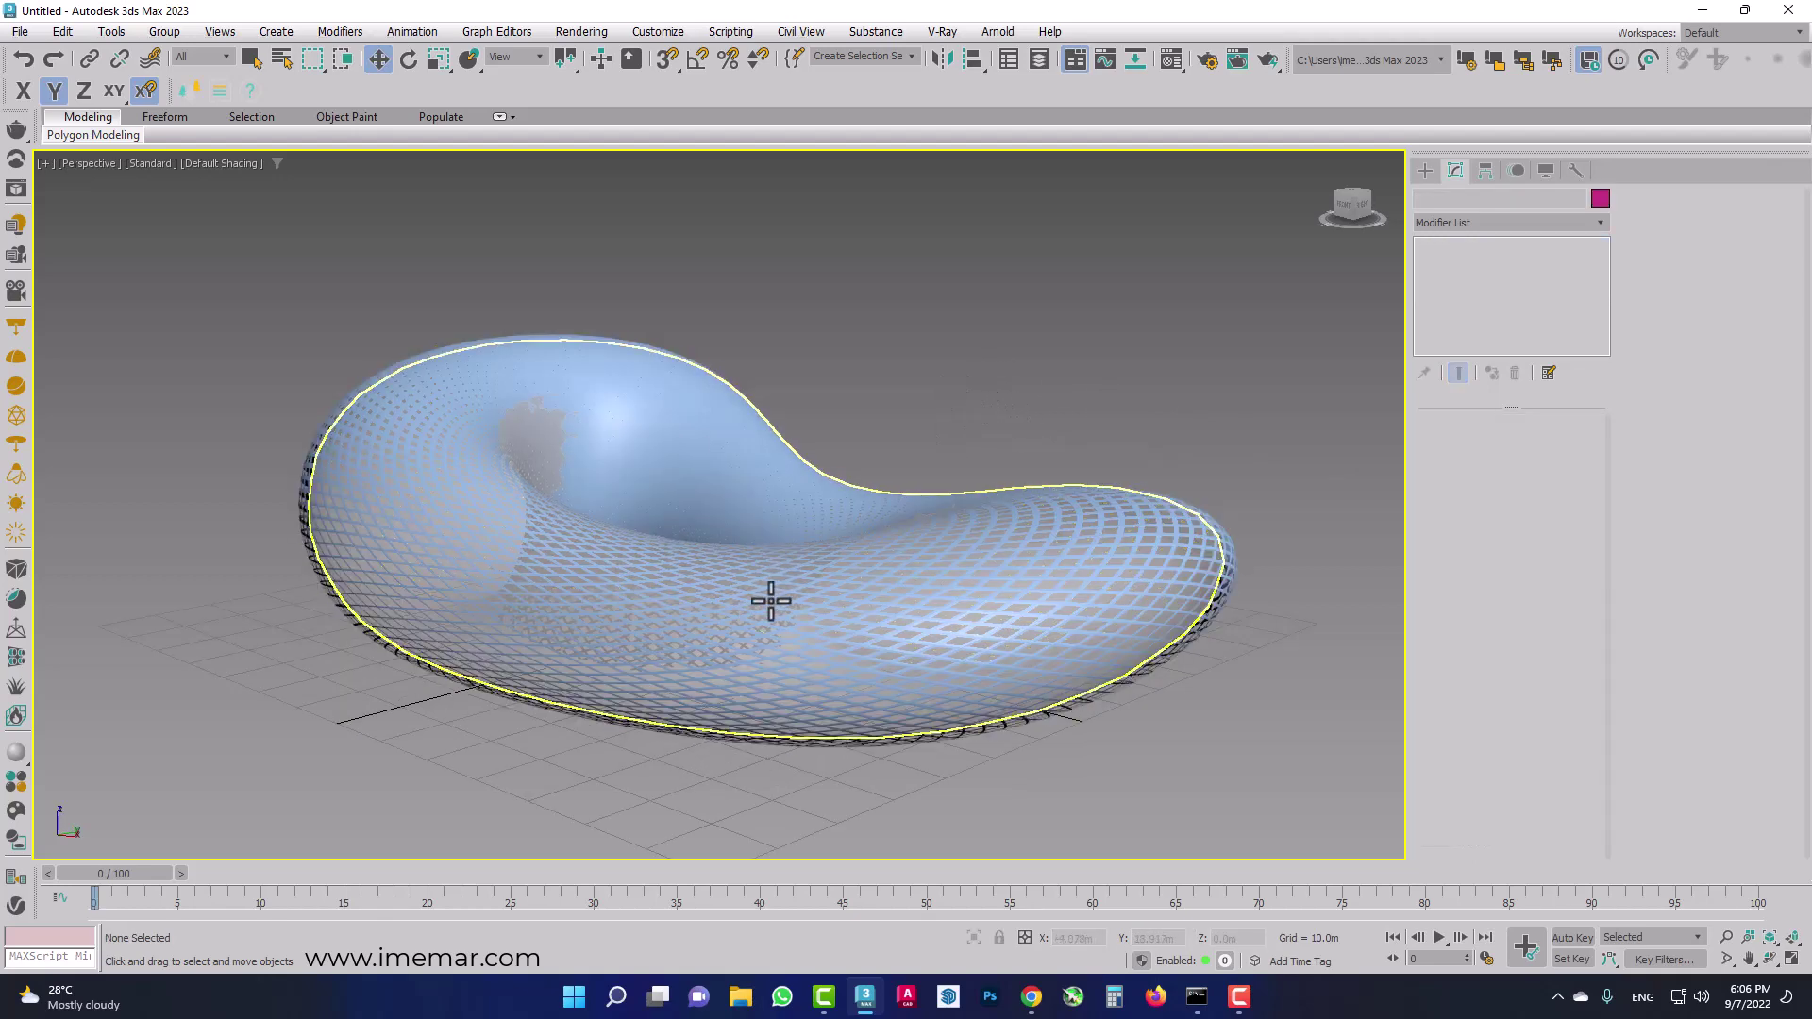
{"action": "left_click", "coordinate": [762, 604]}
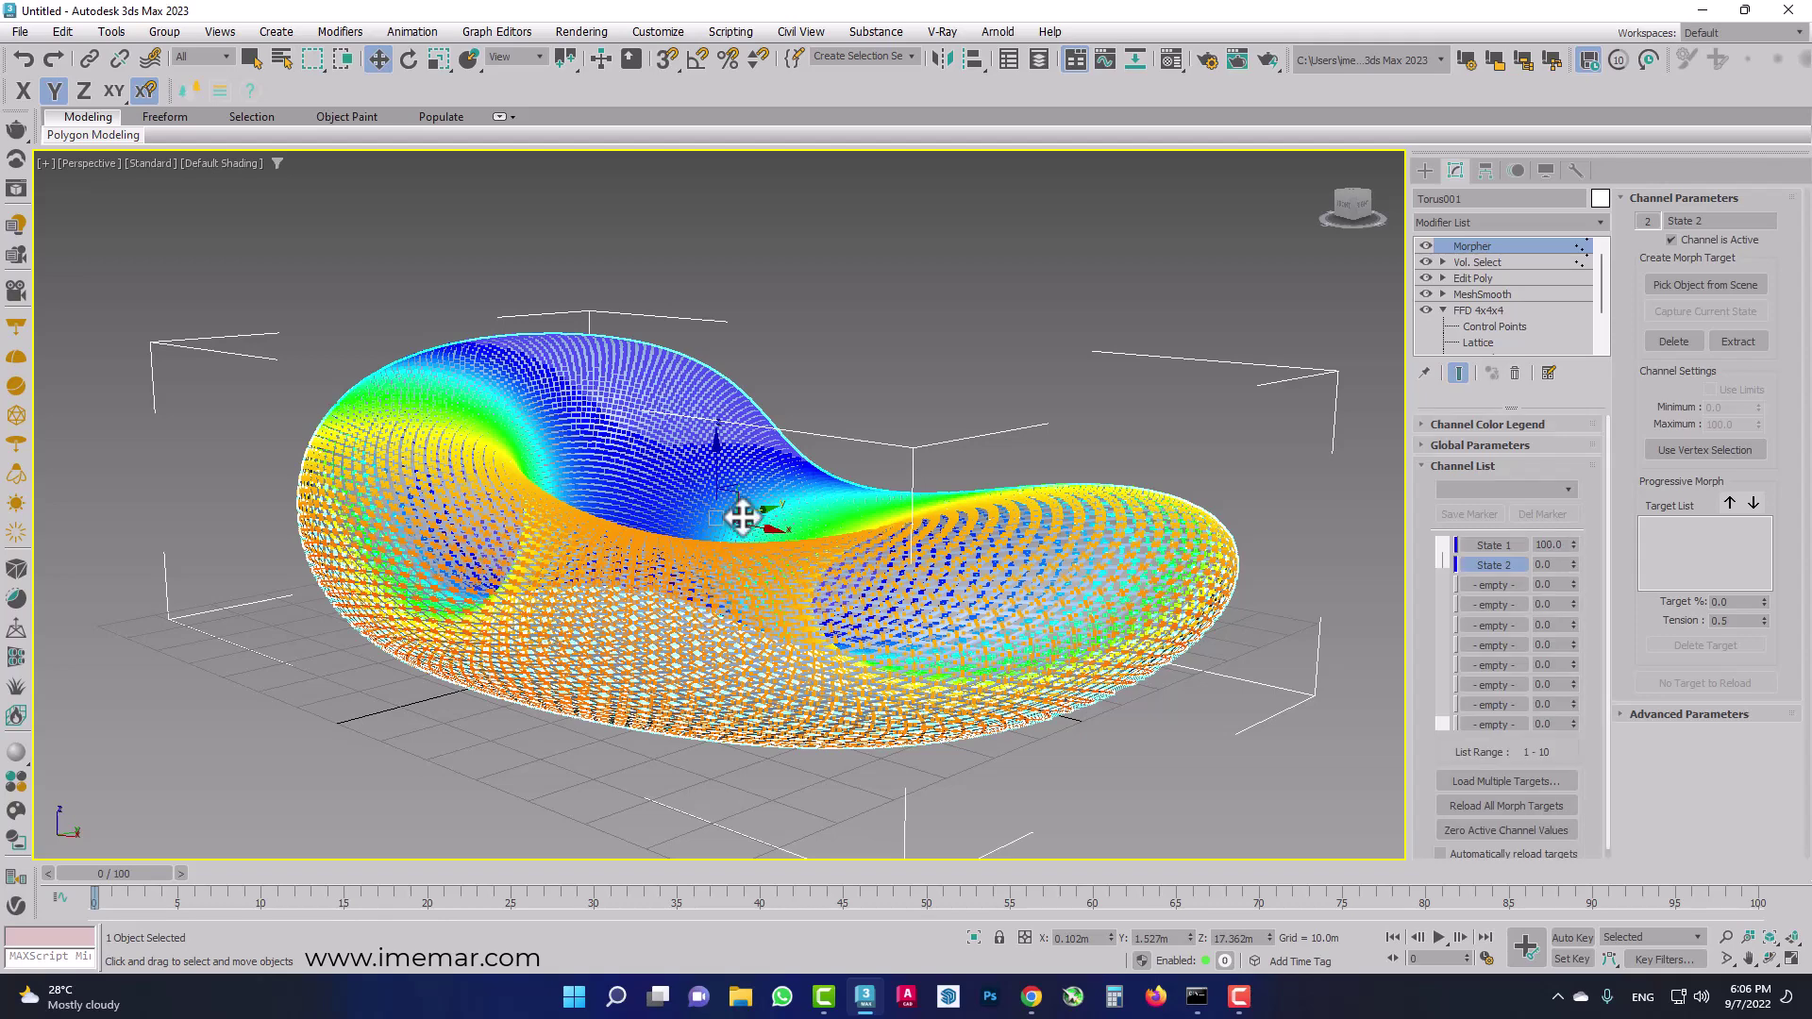
{"action": "left_click", "coordinate": [1600, 198]}
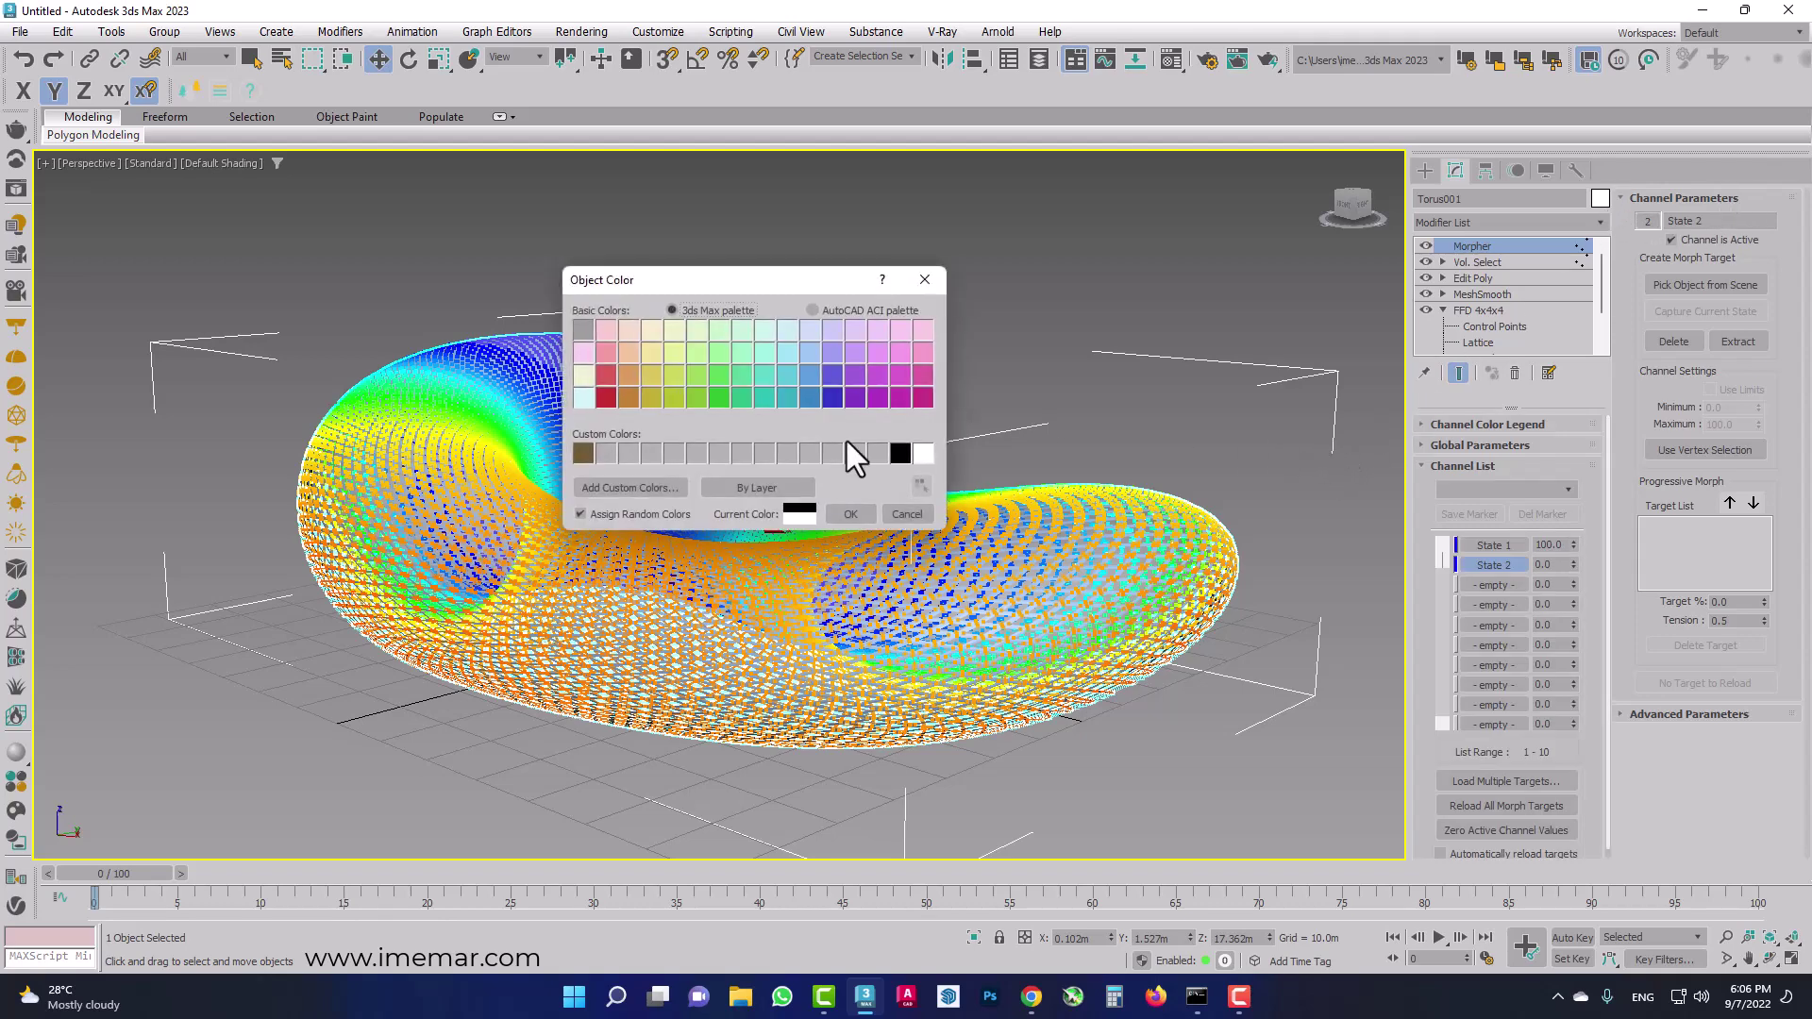
{"action": "left_click", "coordinate": [606, 397]}
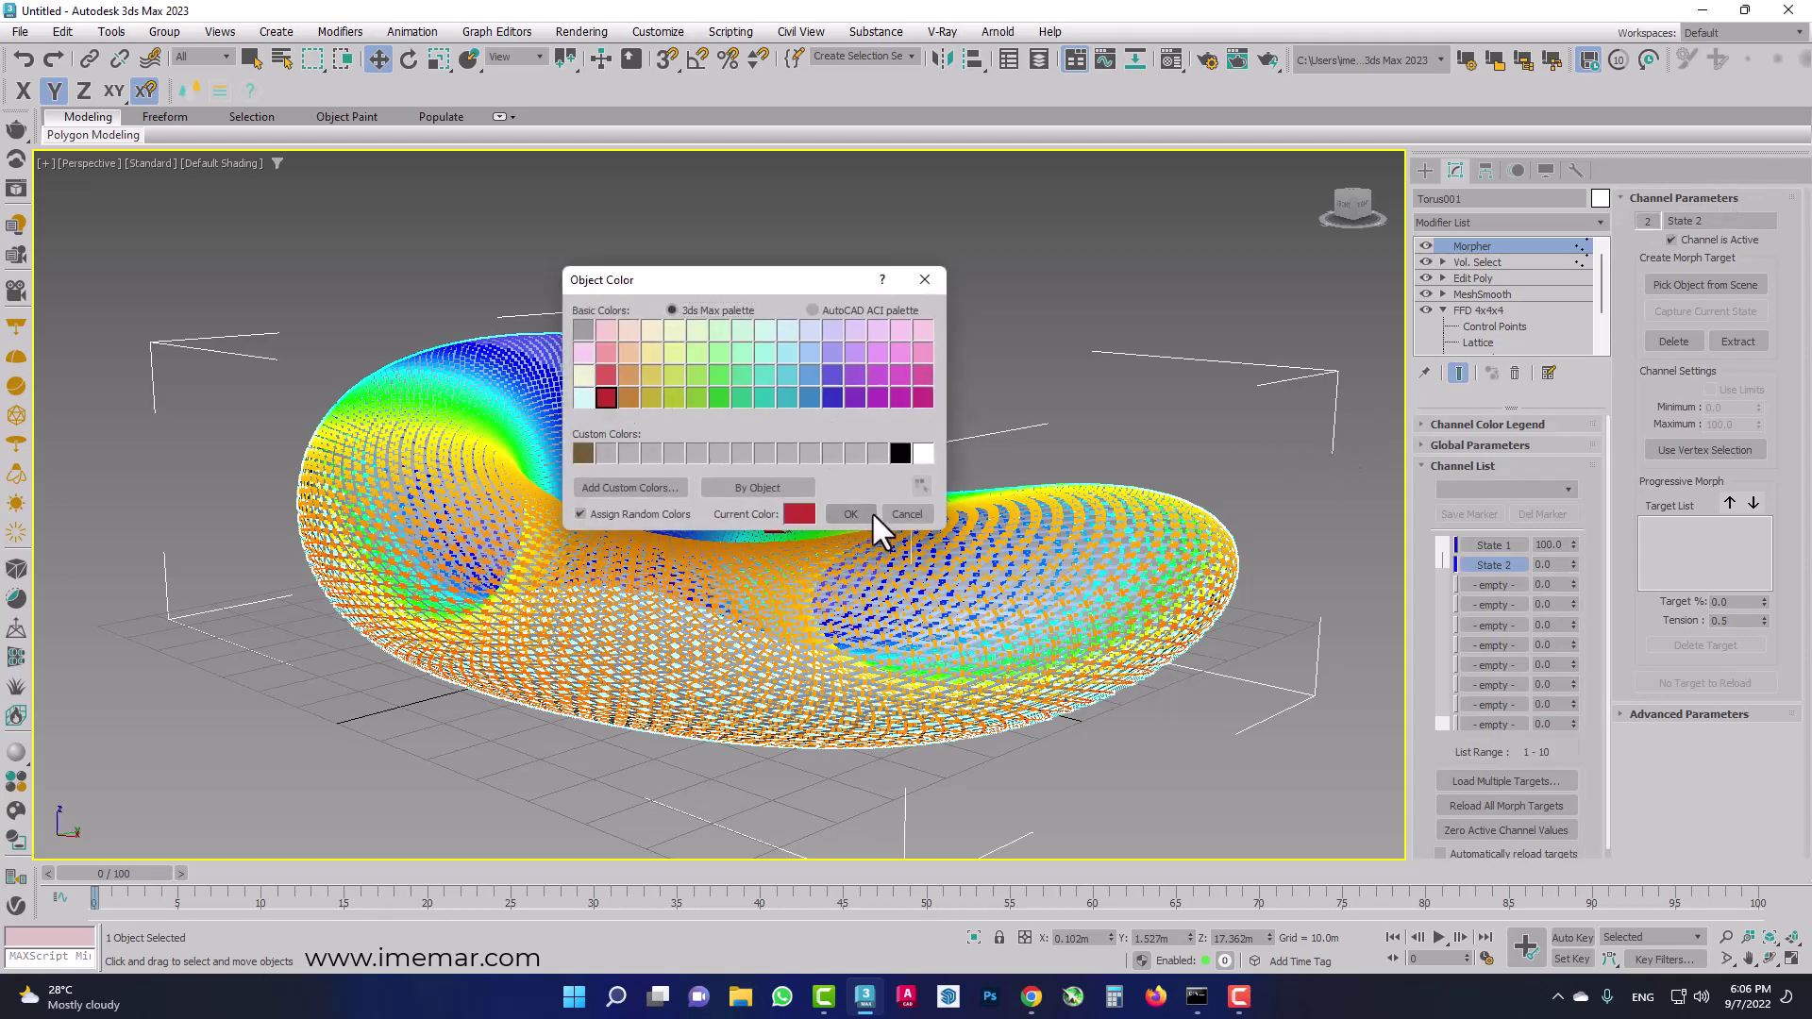
{"action": "left_click", "coordinate": [868, 513]}
{"action": "left_click", "coordinate": [960, 337]}
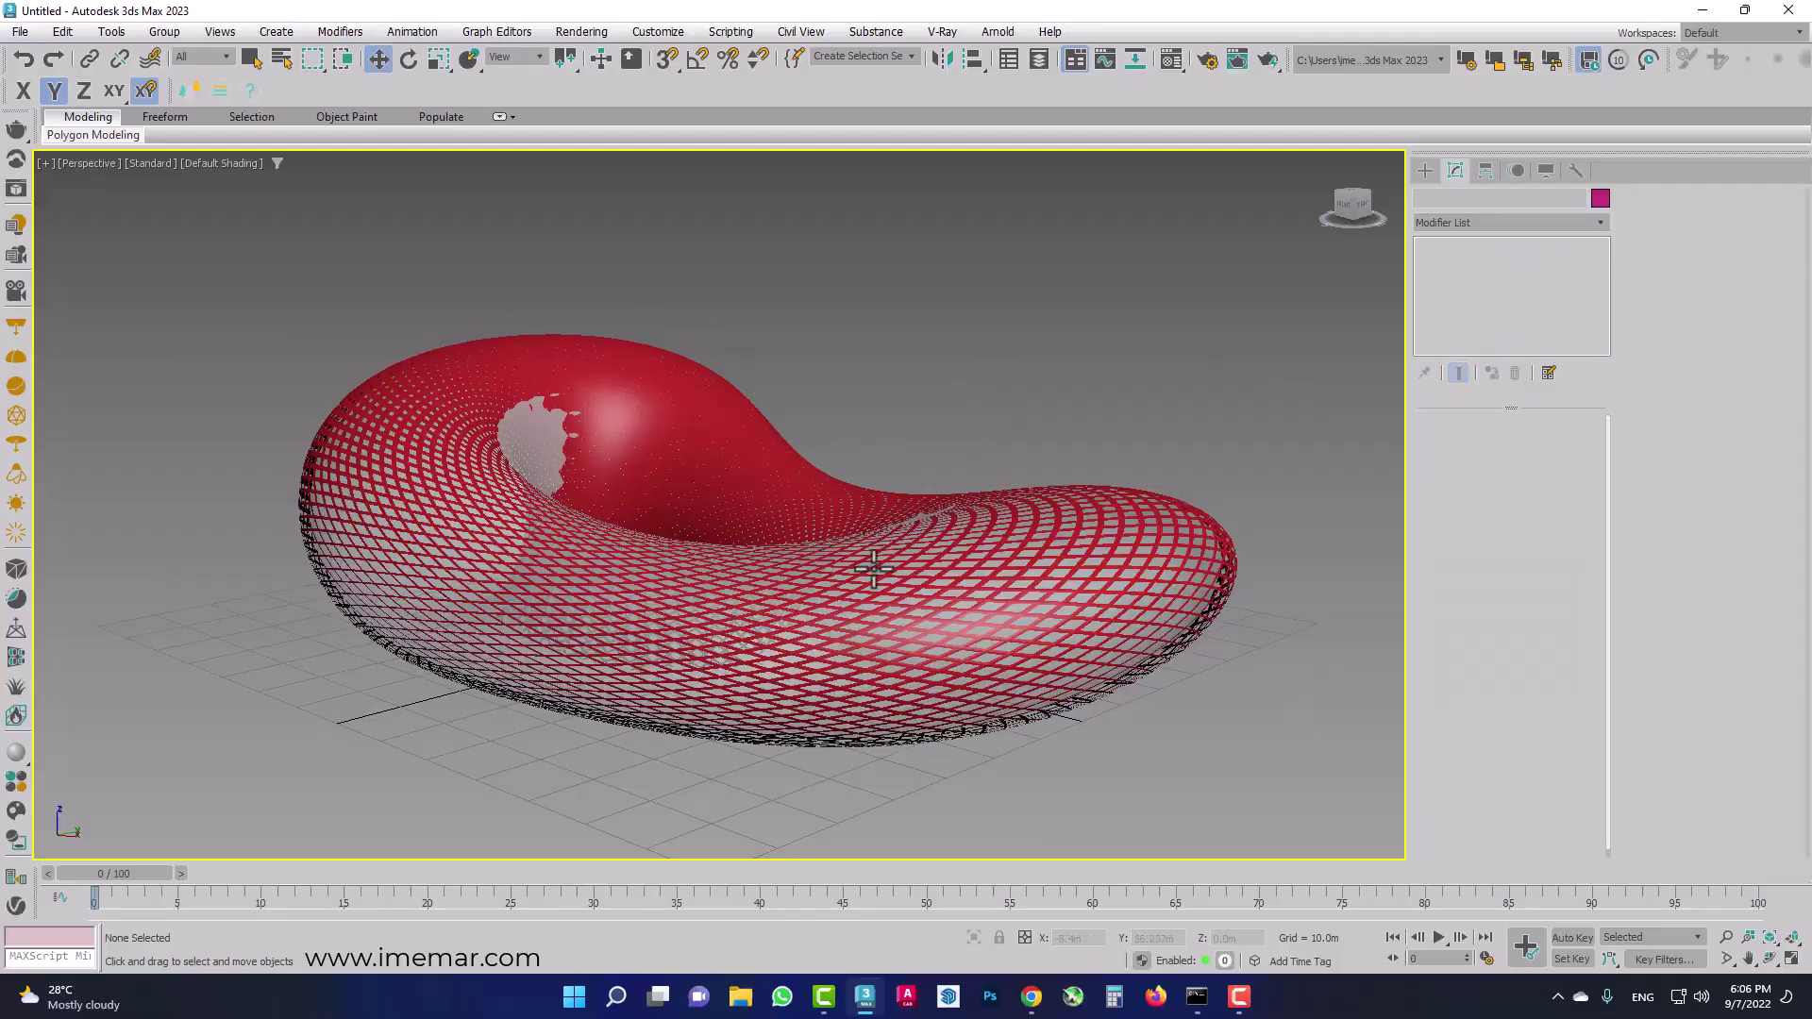
Zoom in on the Torus001 lattice and browse the Modifier List without adding anything.
{"action": "left_click", "coordinate": [652, 435]}
{"action": "middle_click_drag", "start_coordinate": [715, 464], "coordinate": [740, 472]}
{"action": "scroll", "coordinate": [805, 732], "scroll_direction": "up", "scroll_amount": 5}
{"action": "scroll", "coordinate": [797, 671], "scroll_direction": "down", "scroll_amount": 3}
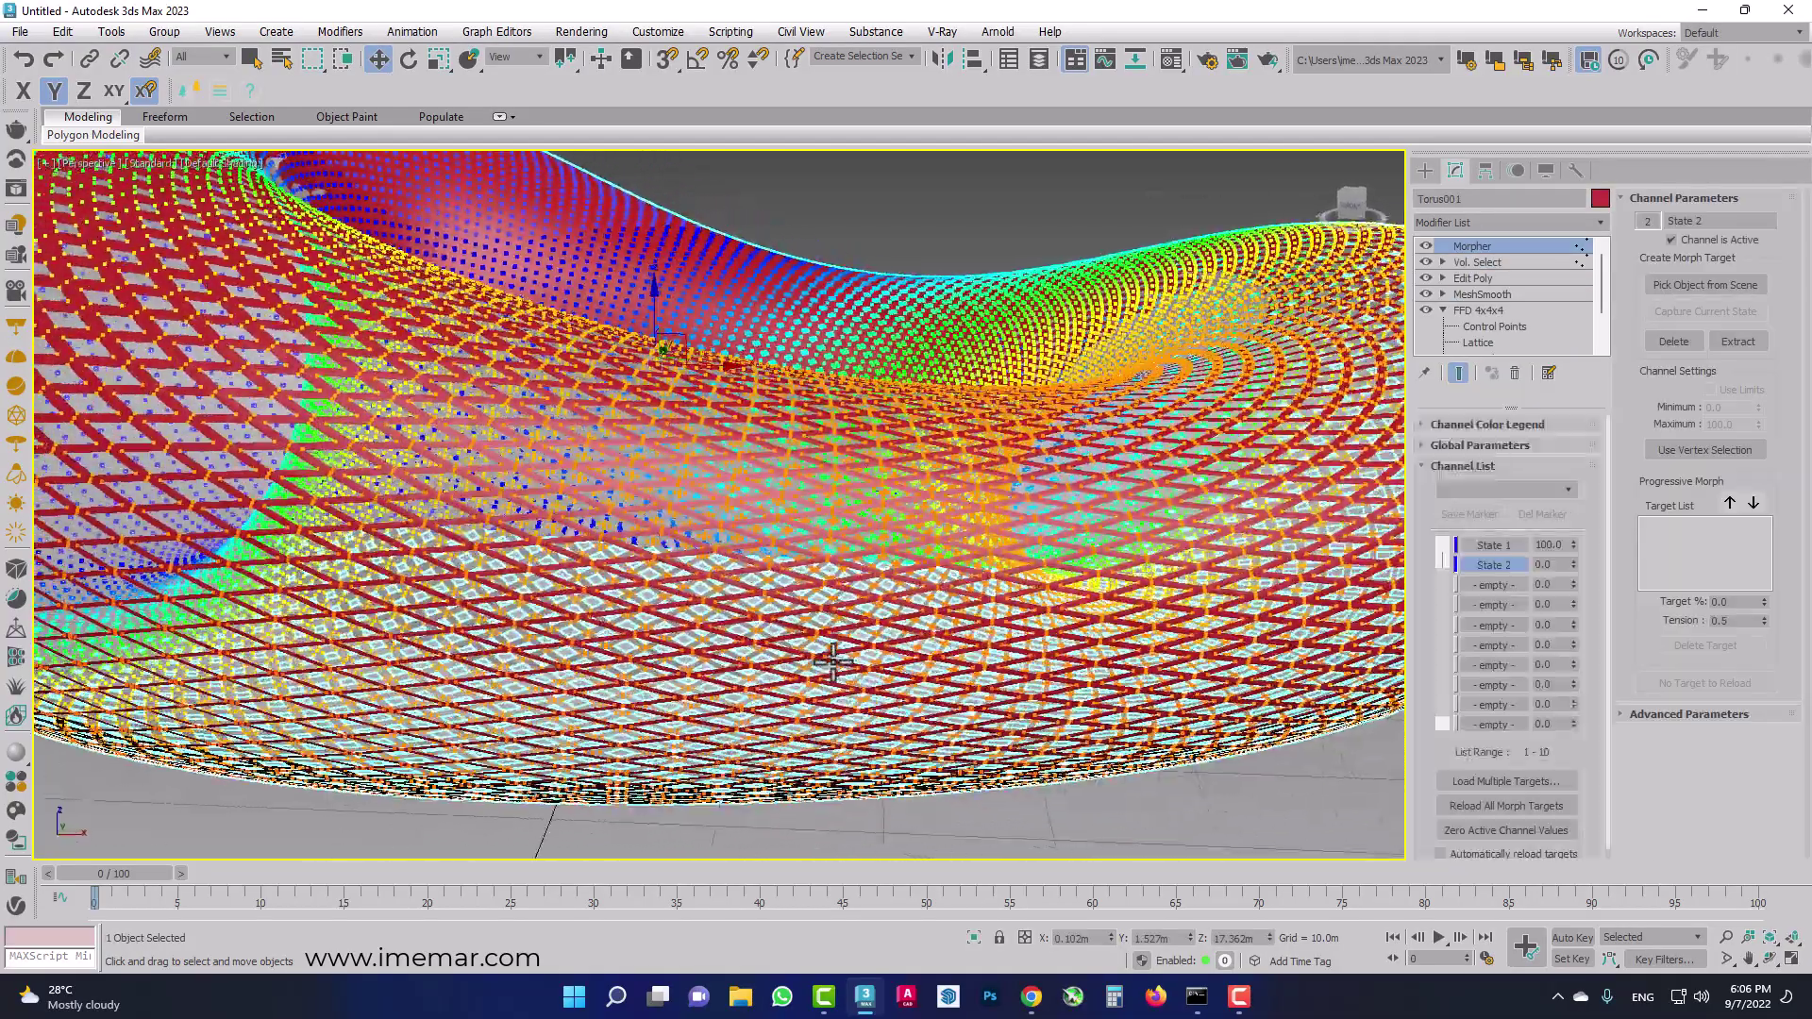
{"action": "scroll", "coordinate": [869, 660], "scroll_direction": "down", "scroll_amount": 3}
{"action": "scroll", "coordinate": [1173, 538], "scroll_direction": "down", "scroll_amount": 1}
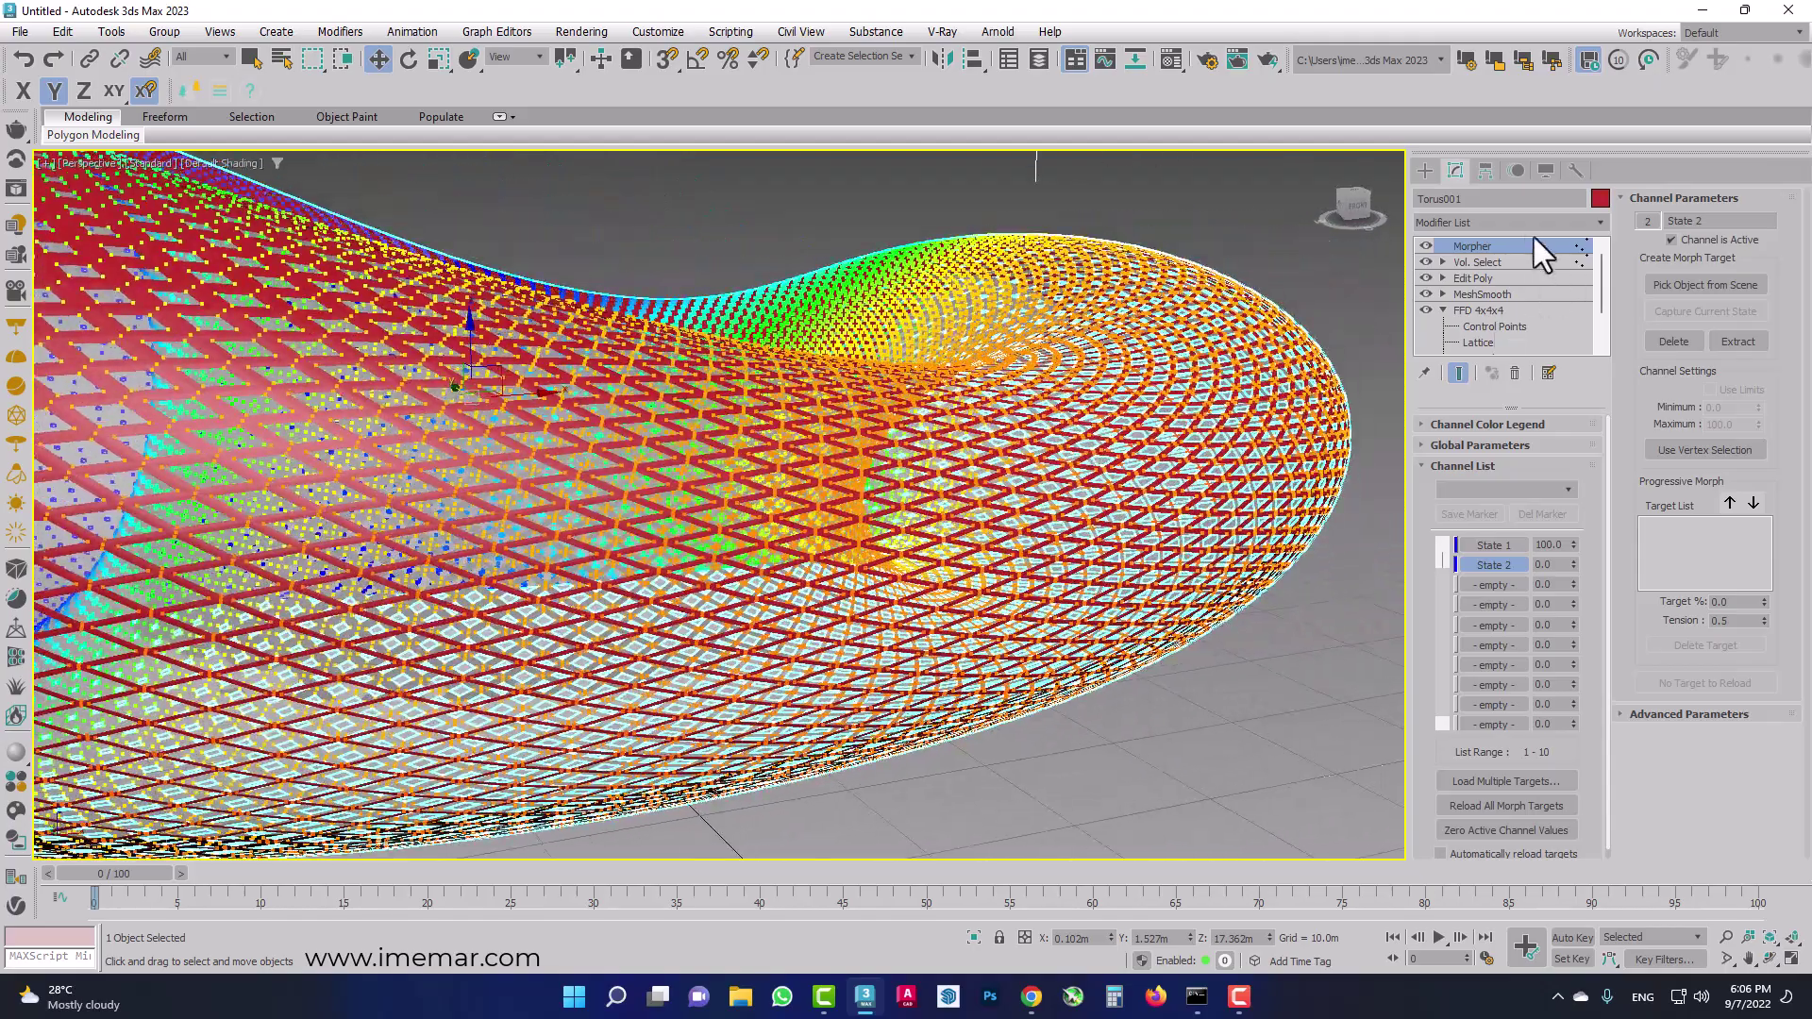
{"action": "left_click", "coordinate": [1506, 221]}
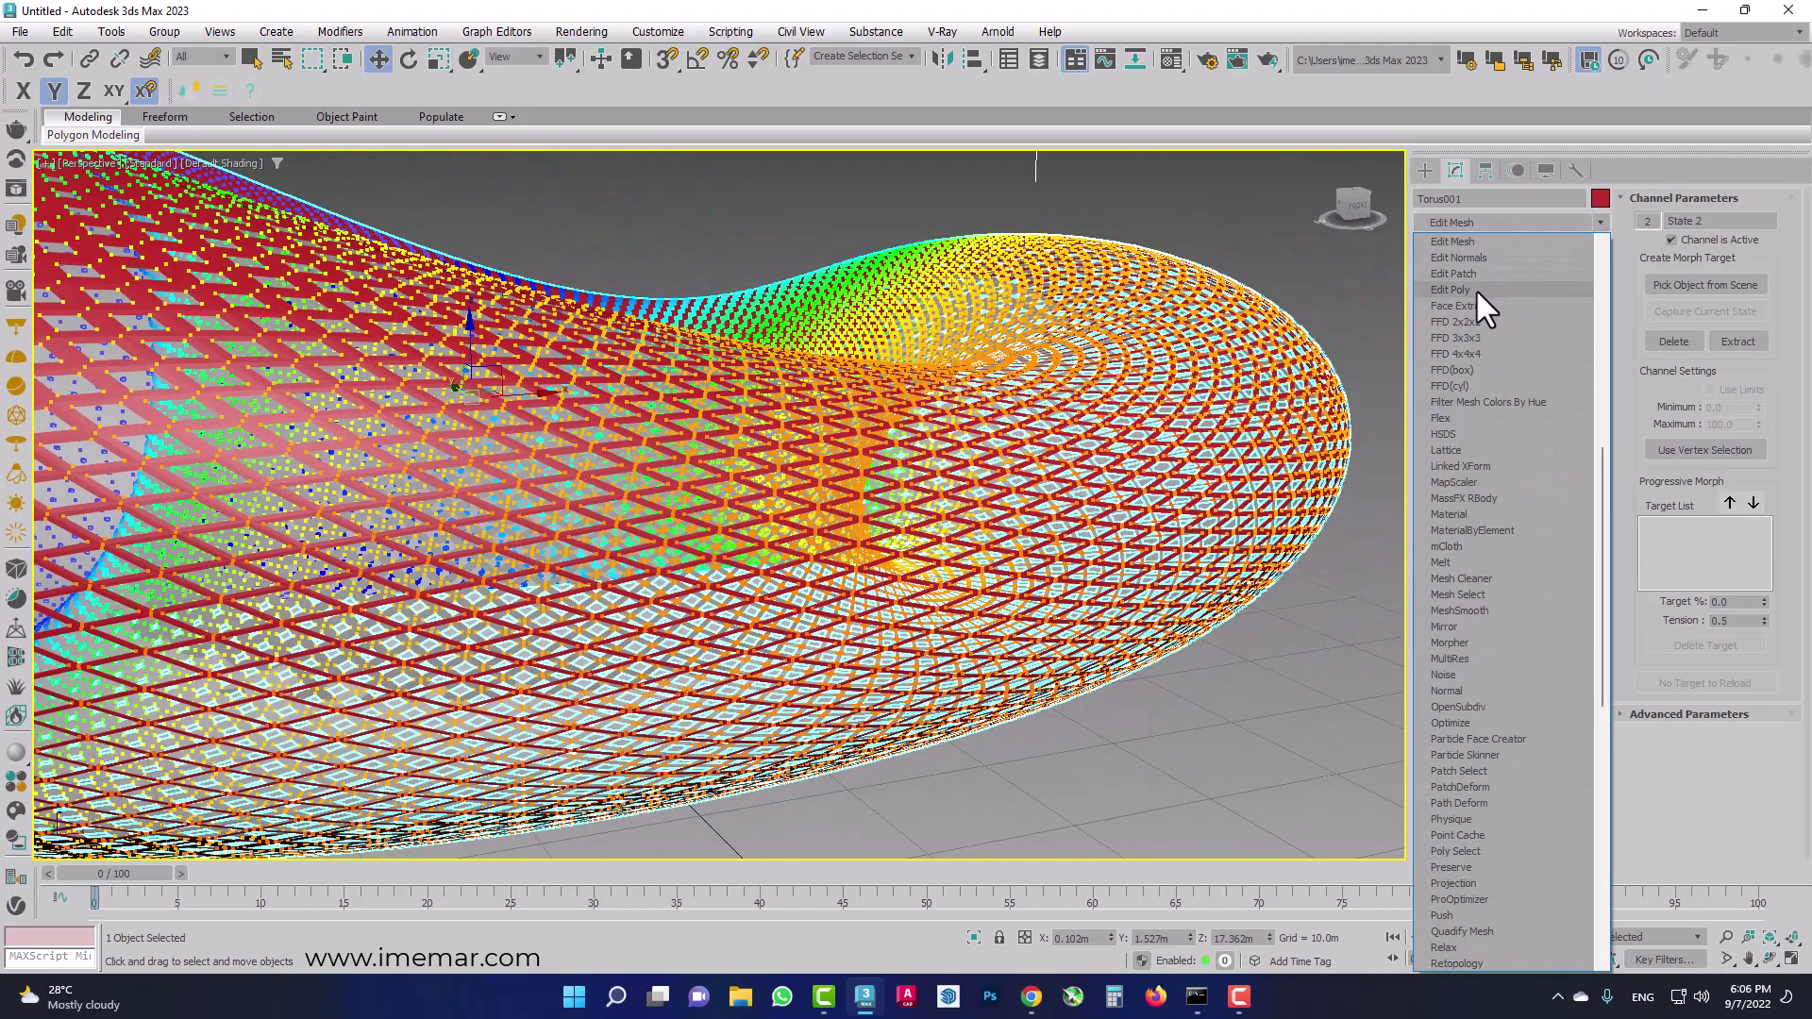
{"action": "key", "text": "Escape"}
Add a Shell above Torus001's top Edit Poly with Inner and Outer Amount 0.1m.
{"action": "left_click", "coordinate": [1473, 278]}
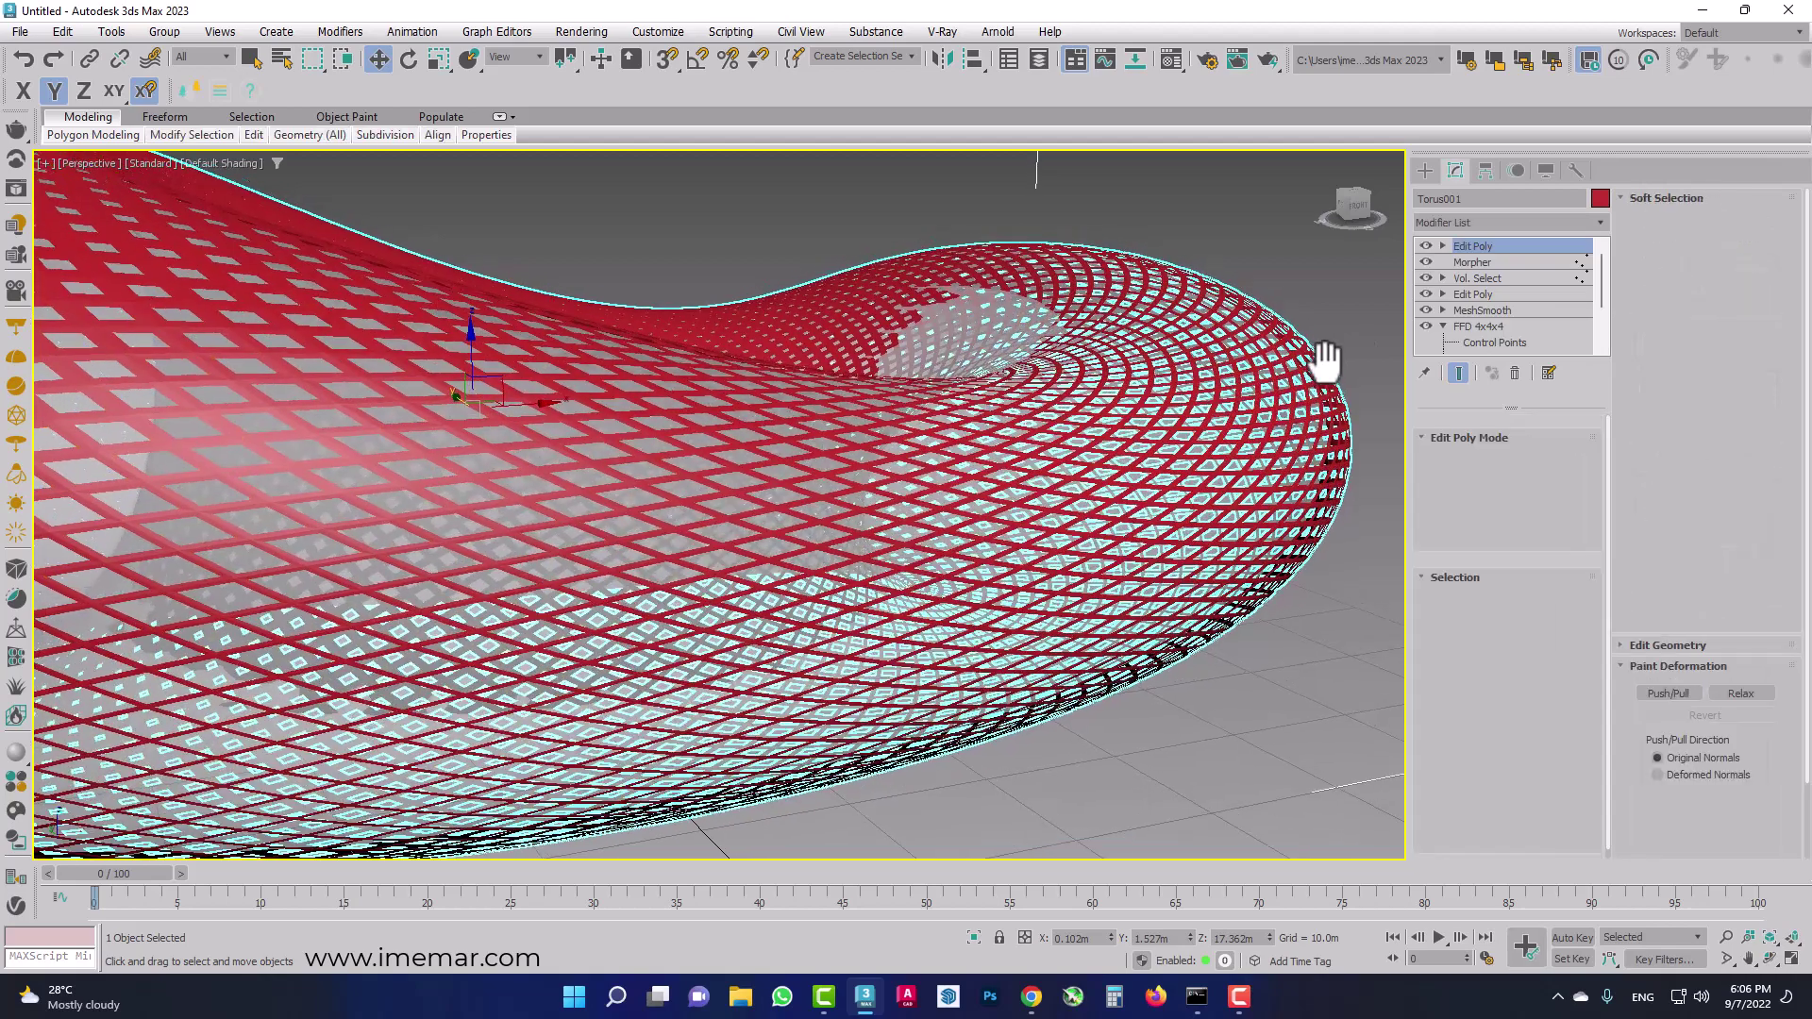
{"action": "left_click", "coordinate": [1482, 223]}
{"action": "type", "text": "s"}
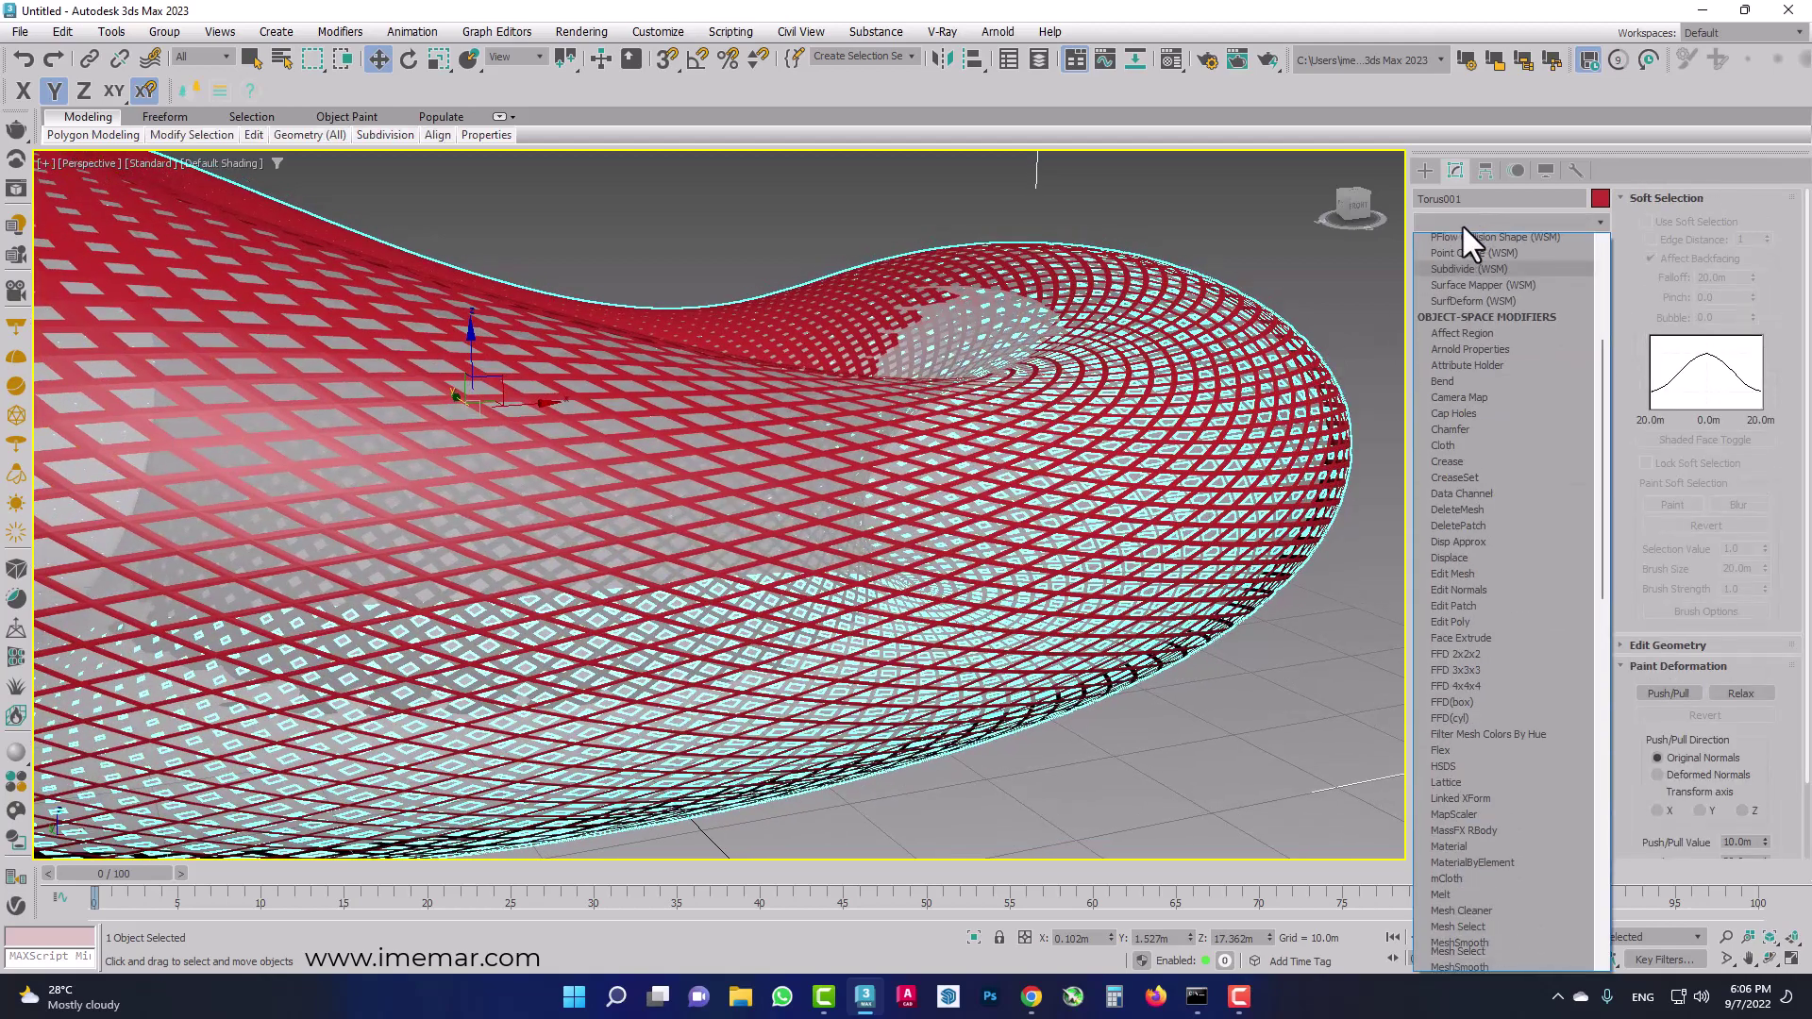
{"action": "type", "text": "hell"}
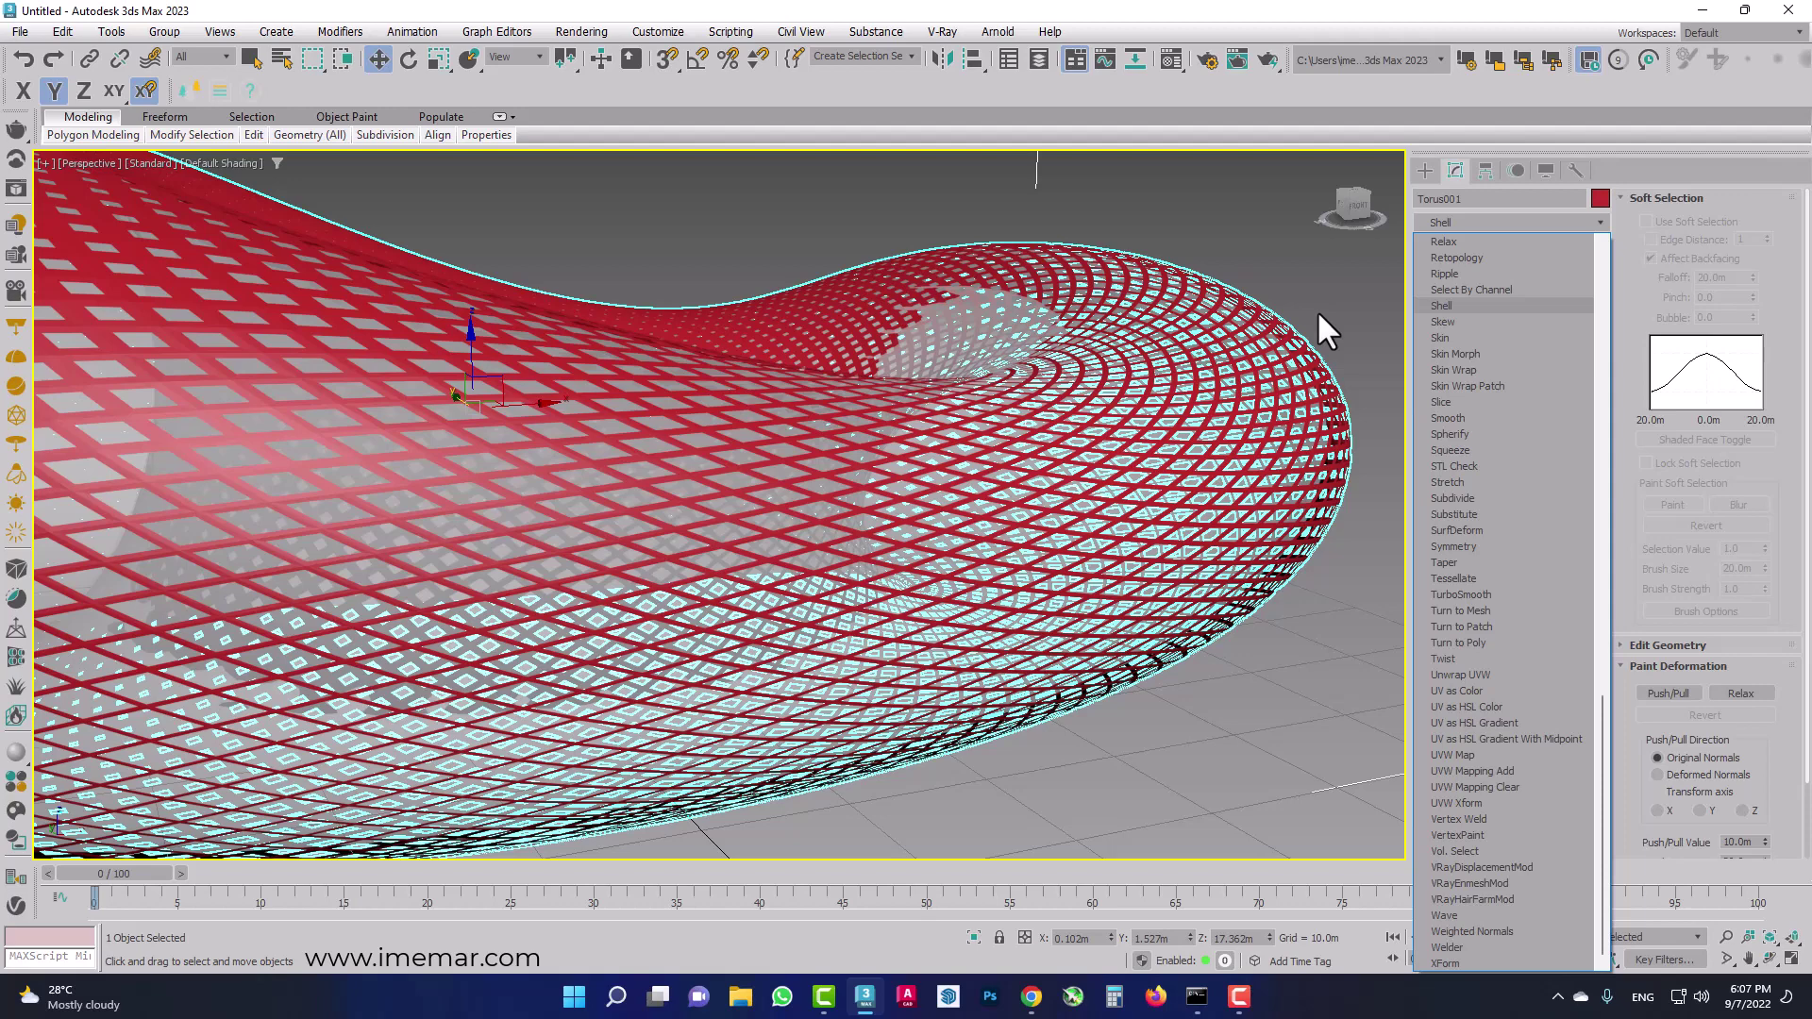
{"action": "key", "text": "Return"}
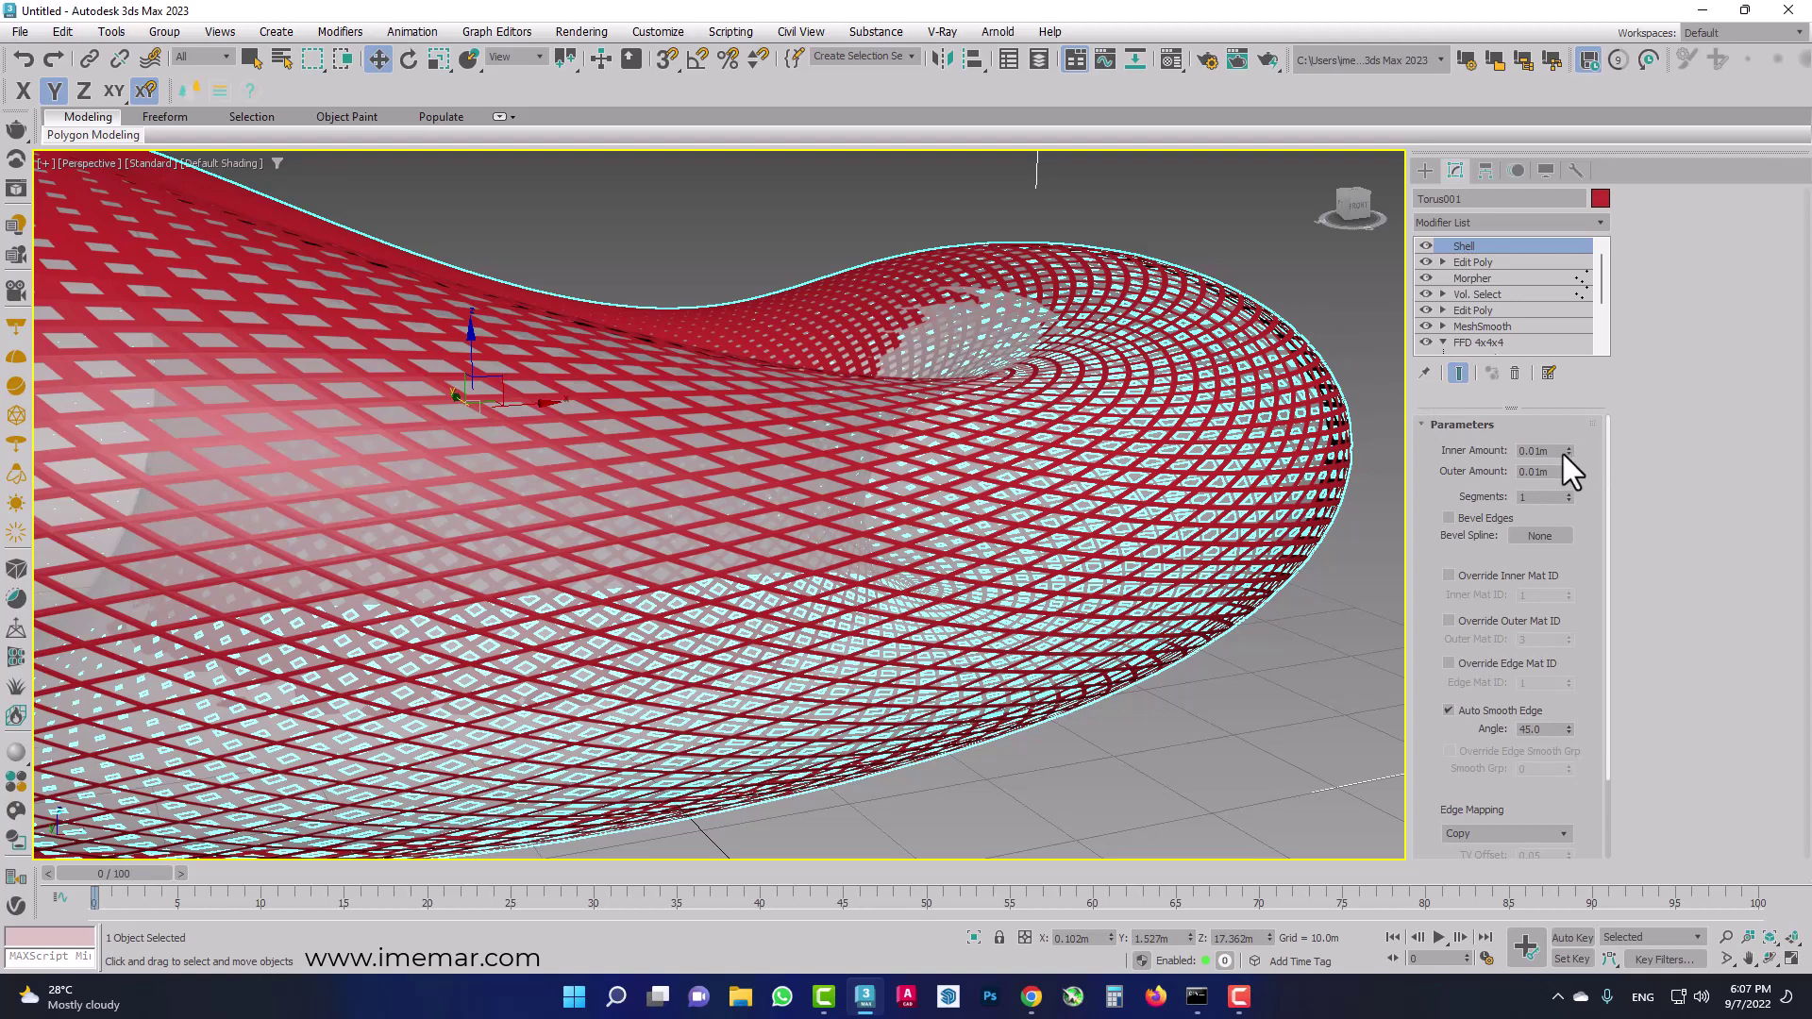
{"action": "left_click", "coordinate": [1534, 451]}
{"action": "double_click", "coordinate": [1535, 451]}
{"action": "type", "text": "0.1"}
{"action": "key", "text": "Tab"}
{"action": "type", "text": "0.1"}
{"action": "key", "text": "Return"}
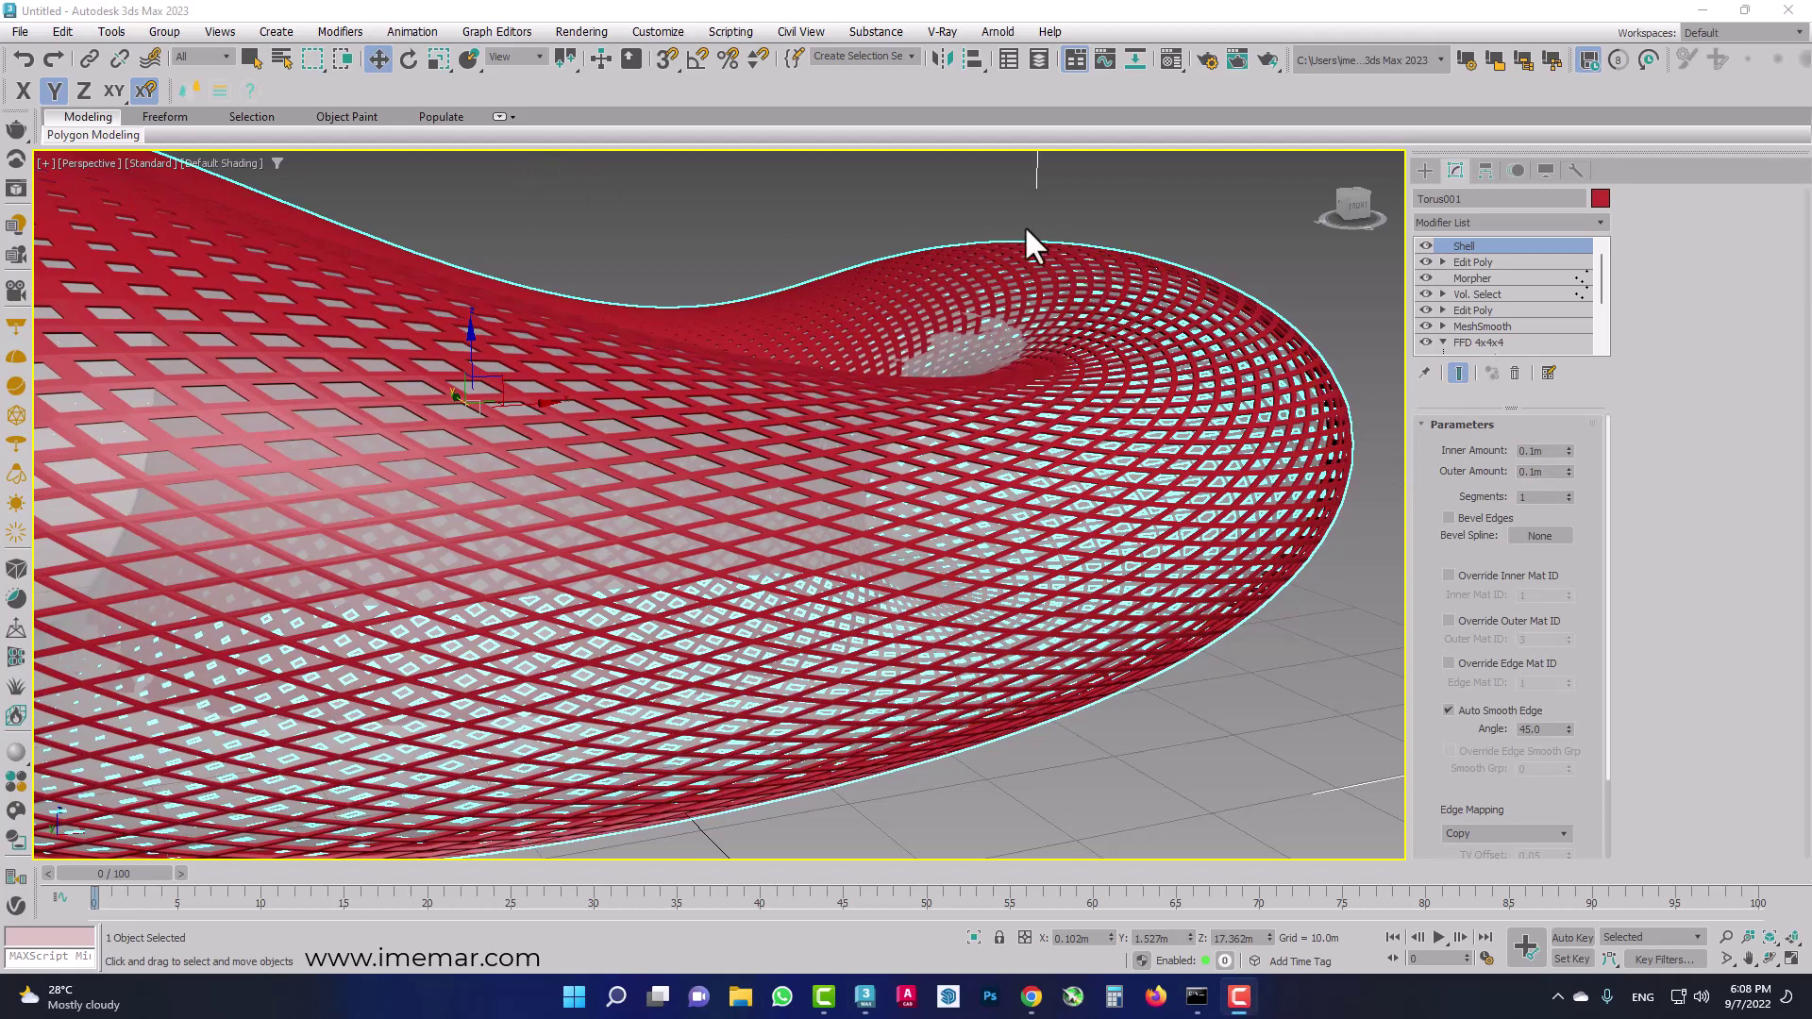
Select Torus002 and maximize the Top viewport.
{"action": "left_click", "coordinate": [982, 346]}
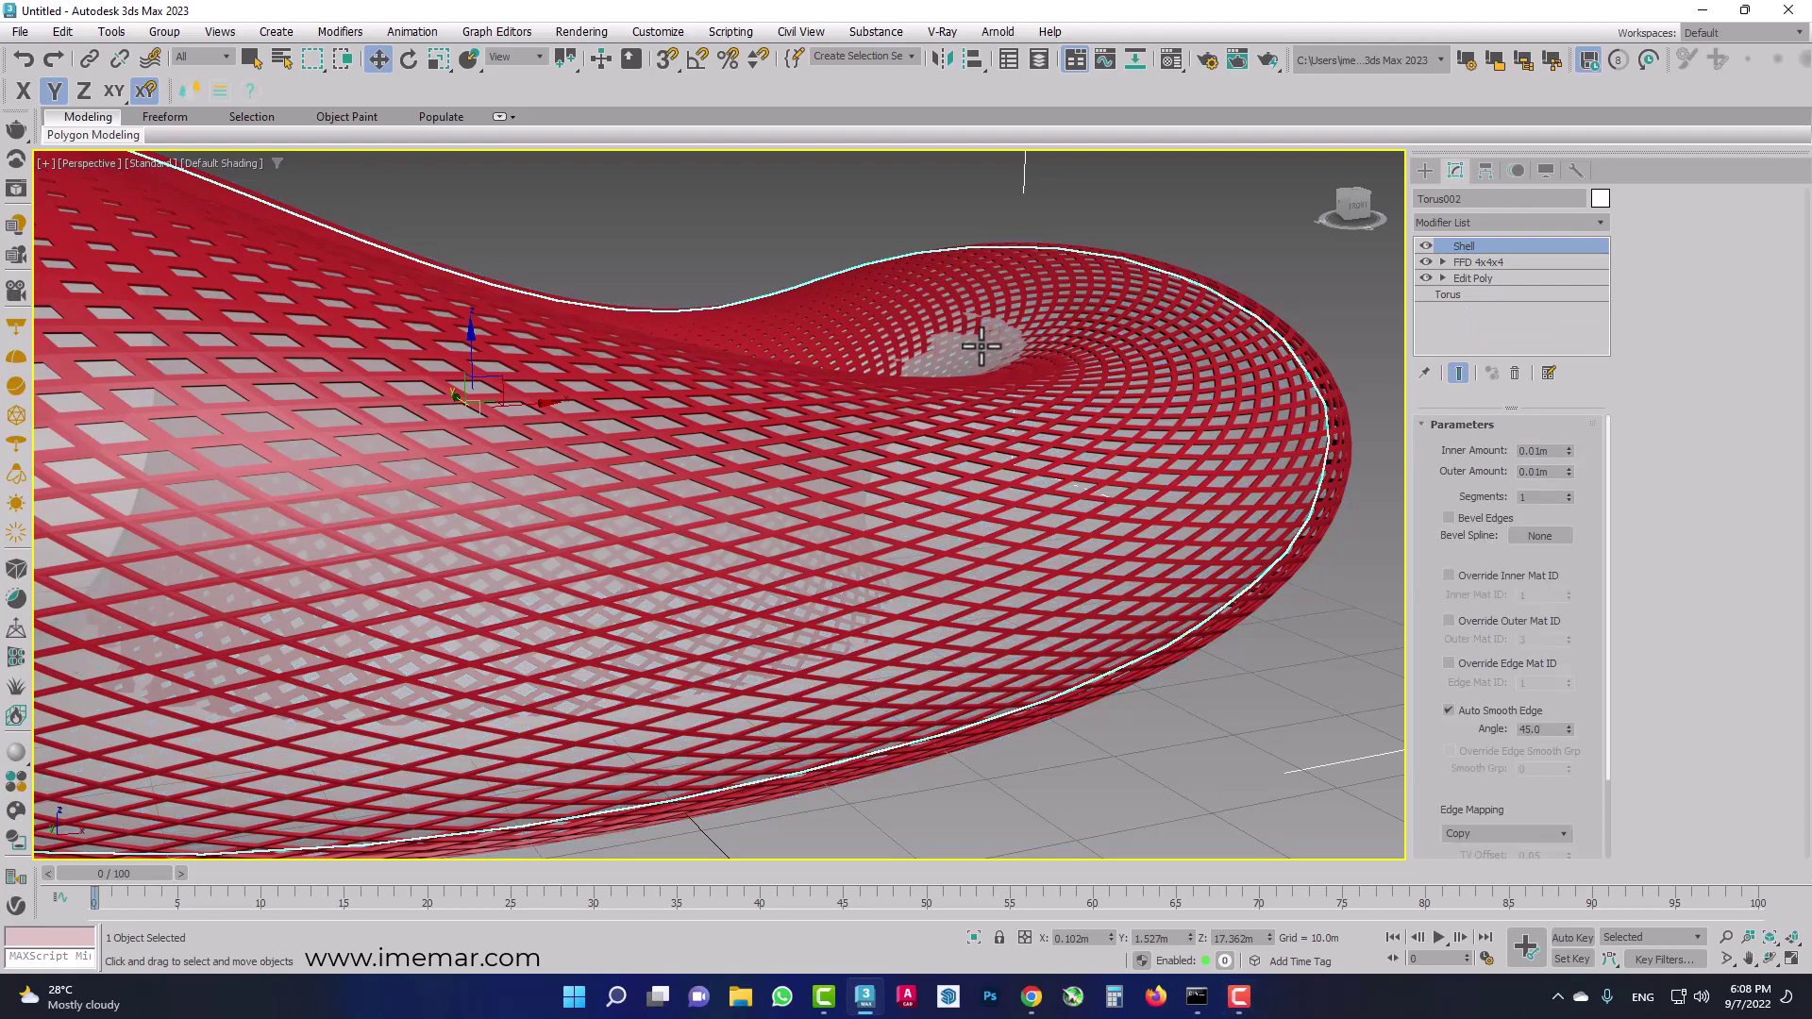
{"action": "mouse_move", "coordinate": [1000, 352]}
{"action": "middle_mouse_down", "text": "alt"}
{"action": "mouse_move", "coordinate": [1027, 387]}
{"action": "mouse_move", "coordinate": [979, 456]}
{"action": "middle_mouse_up", "text": "alt"}
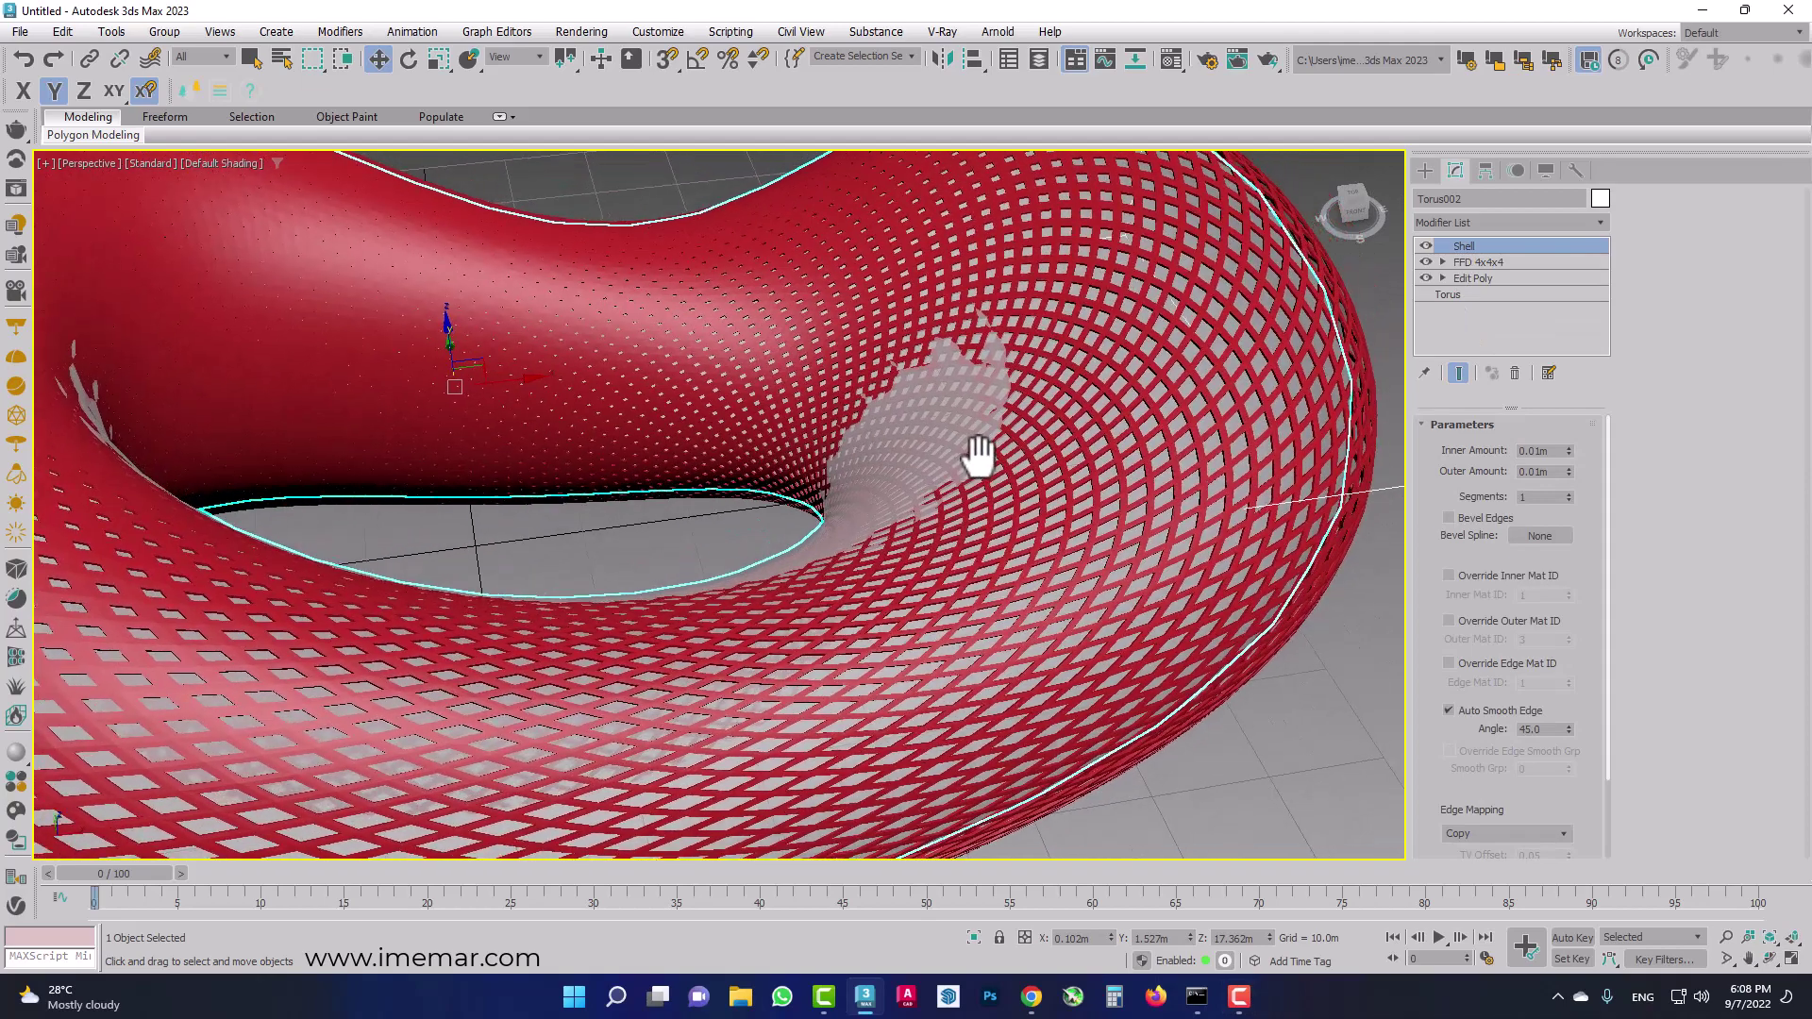
{"action": "scroll", "coordinate": [943, 443], "scroll_direction": "down", "scroll_amount": 3}
{"action": "scroll", "coordinate": [942, 461], "scroll_direction": "down", "scroll_amount": 2}
{"action": "scroll", "coordinate": [943, 471], "scroll_direction": "down", "scroll_amount": 1}
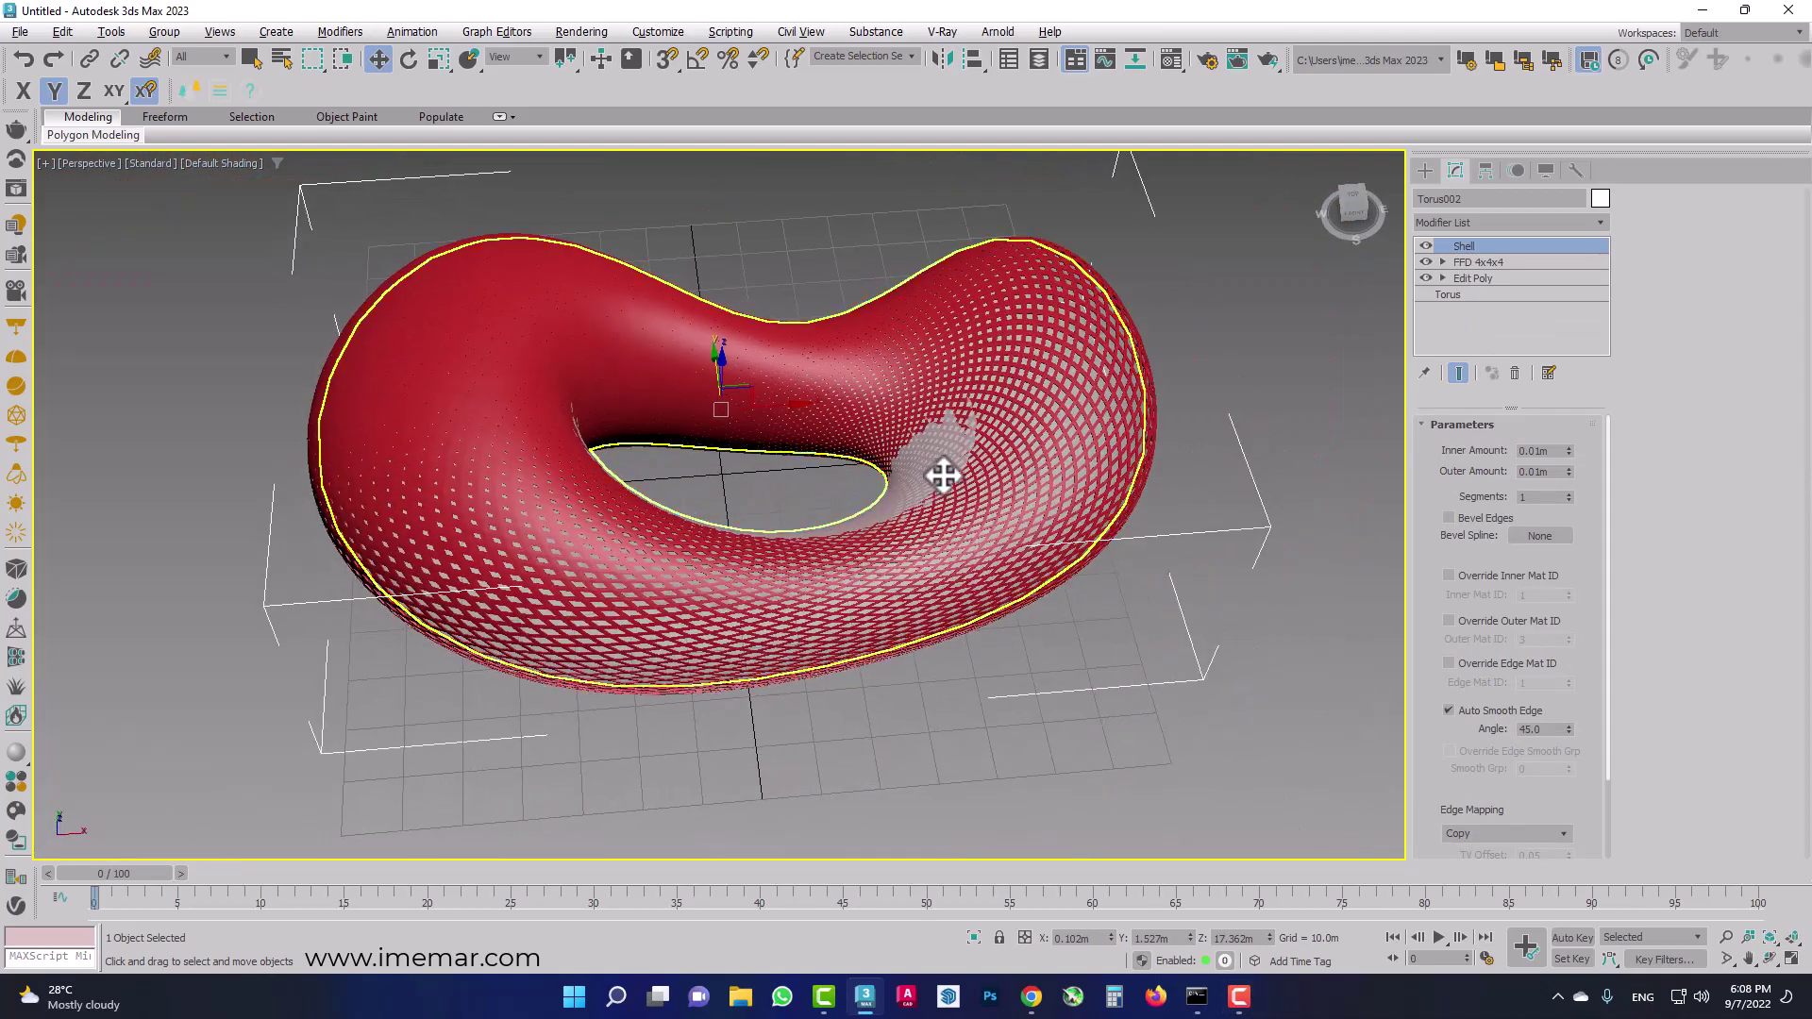
{"action": "scroll", "coordinate": [943, 475], "scroll_direction": "up", "scroll_amount": 3}
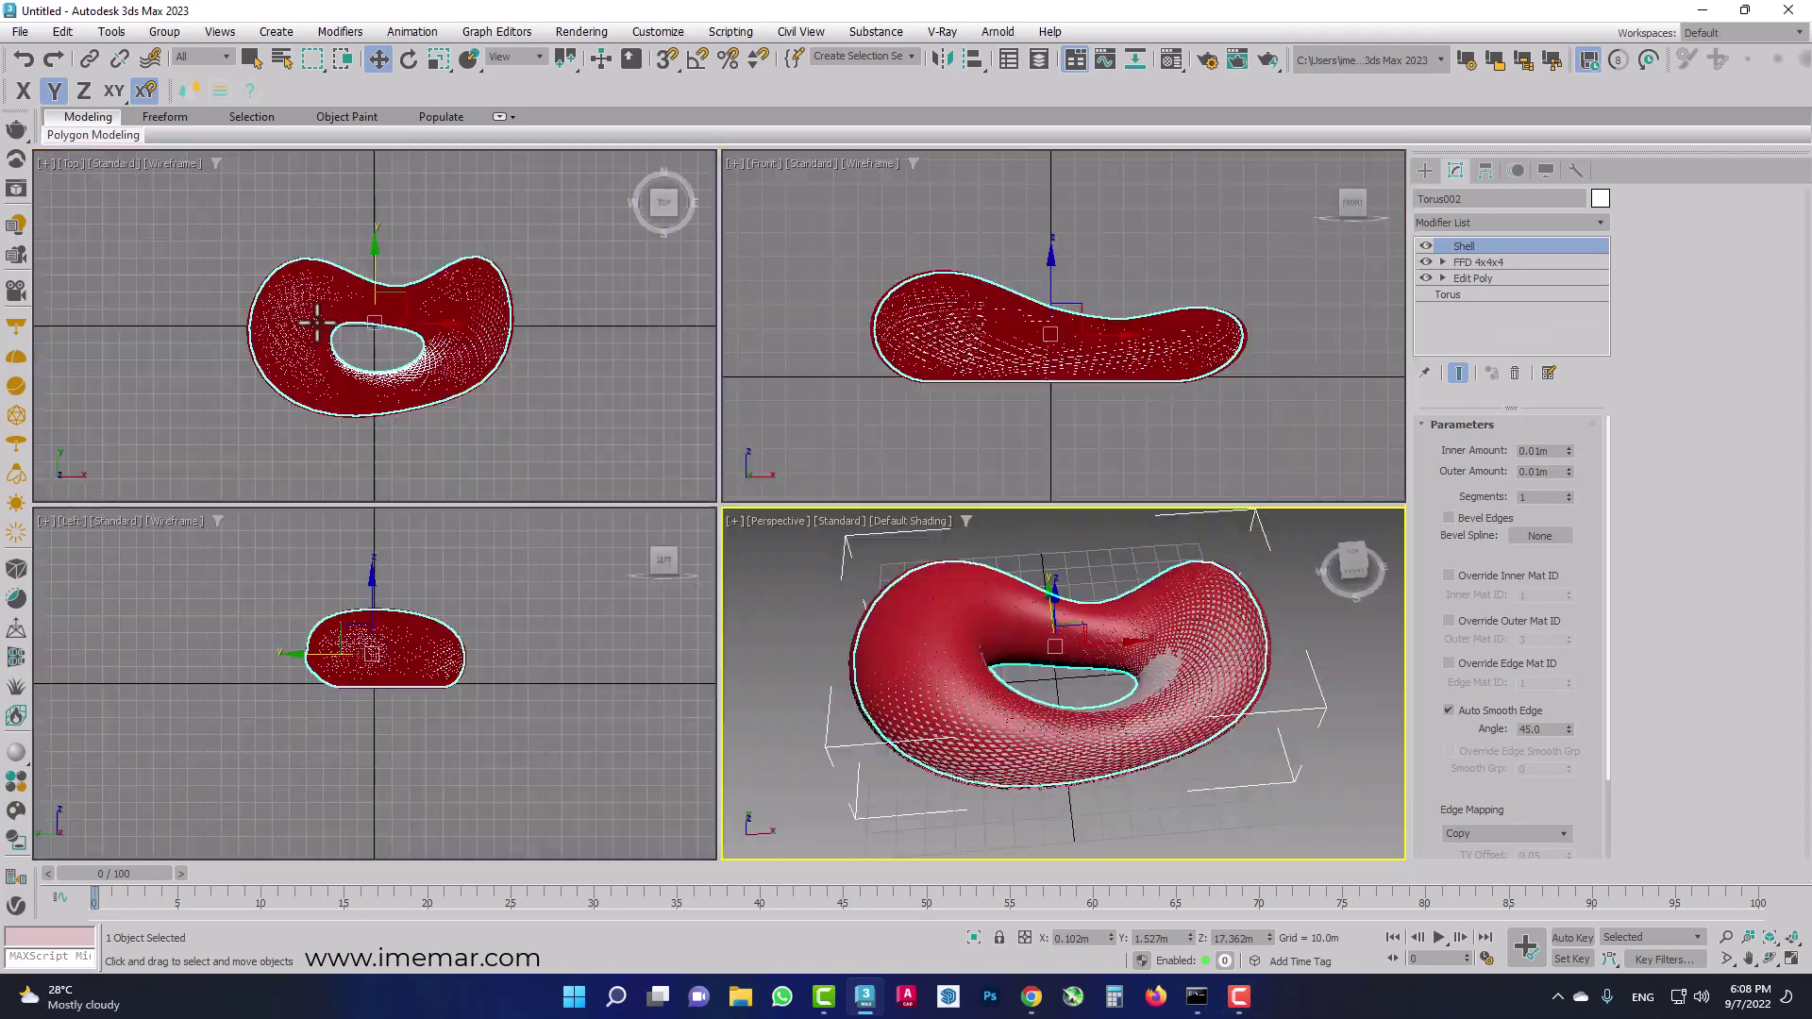
{"action": "key", "text": "alt+w"}
{"action": "left_click", "coordinate": [317, 321]}
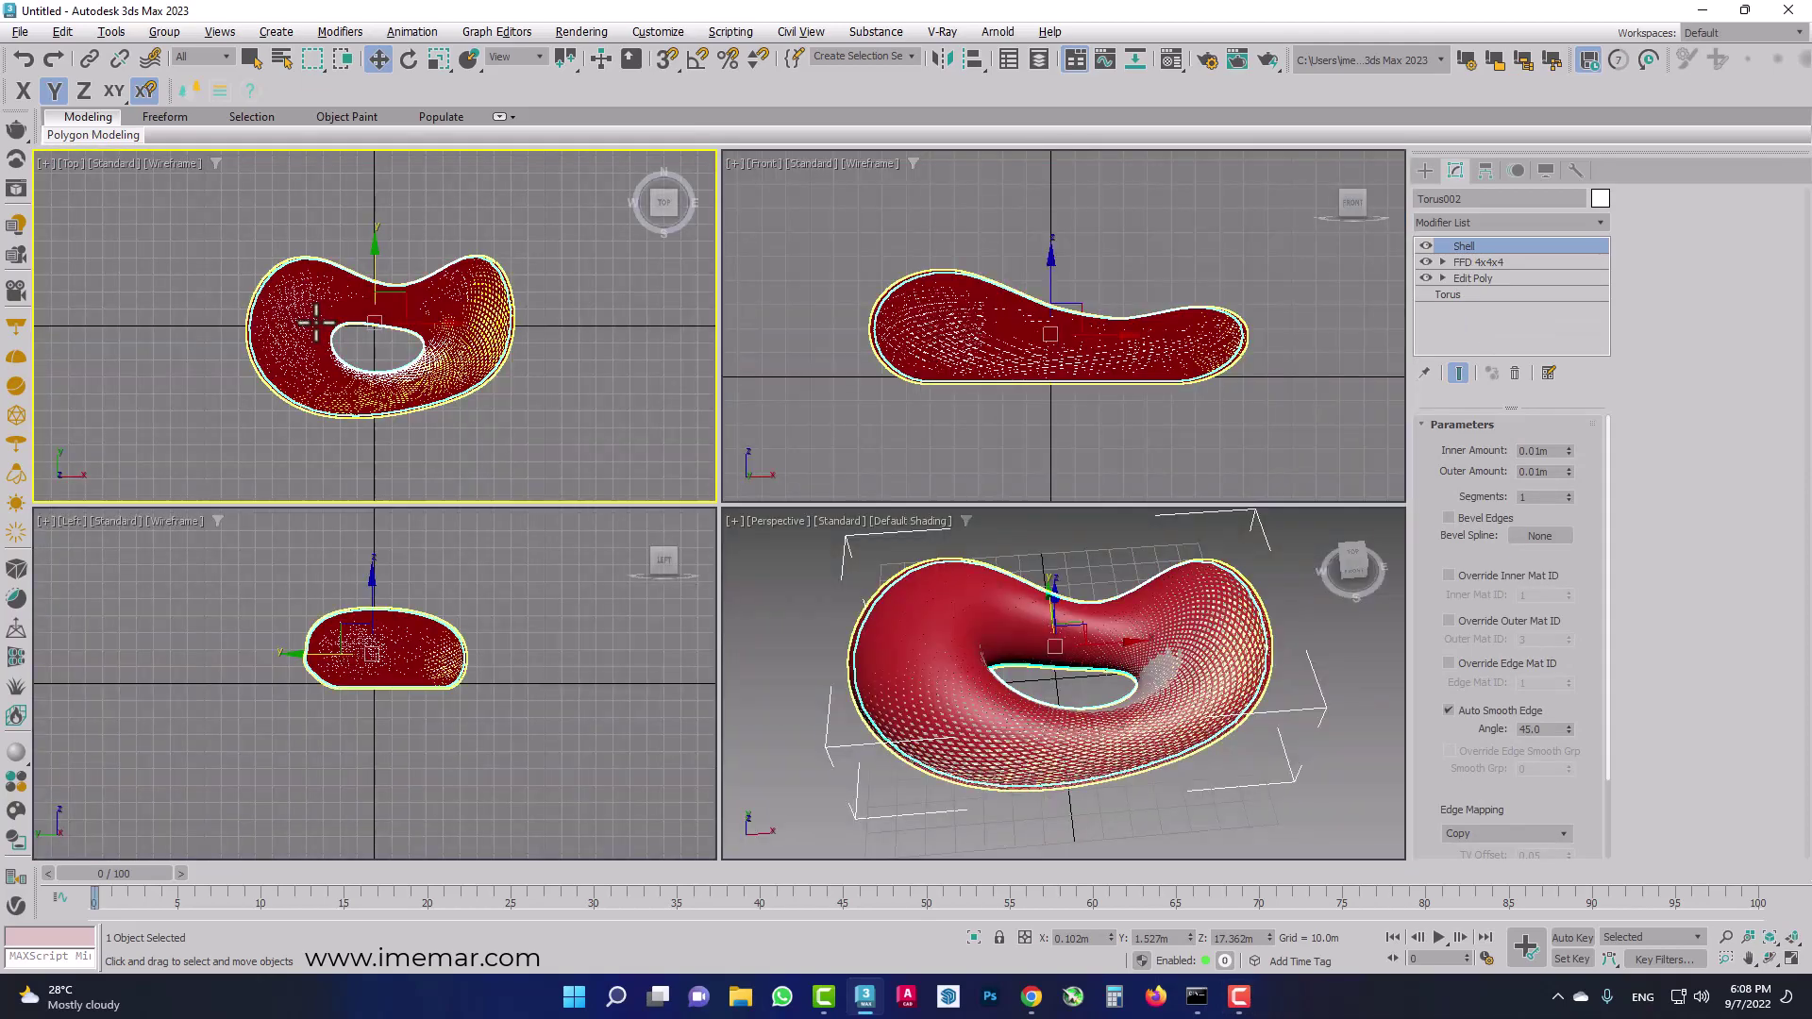
{"action": "key", "text": "alt+w"}
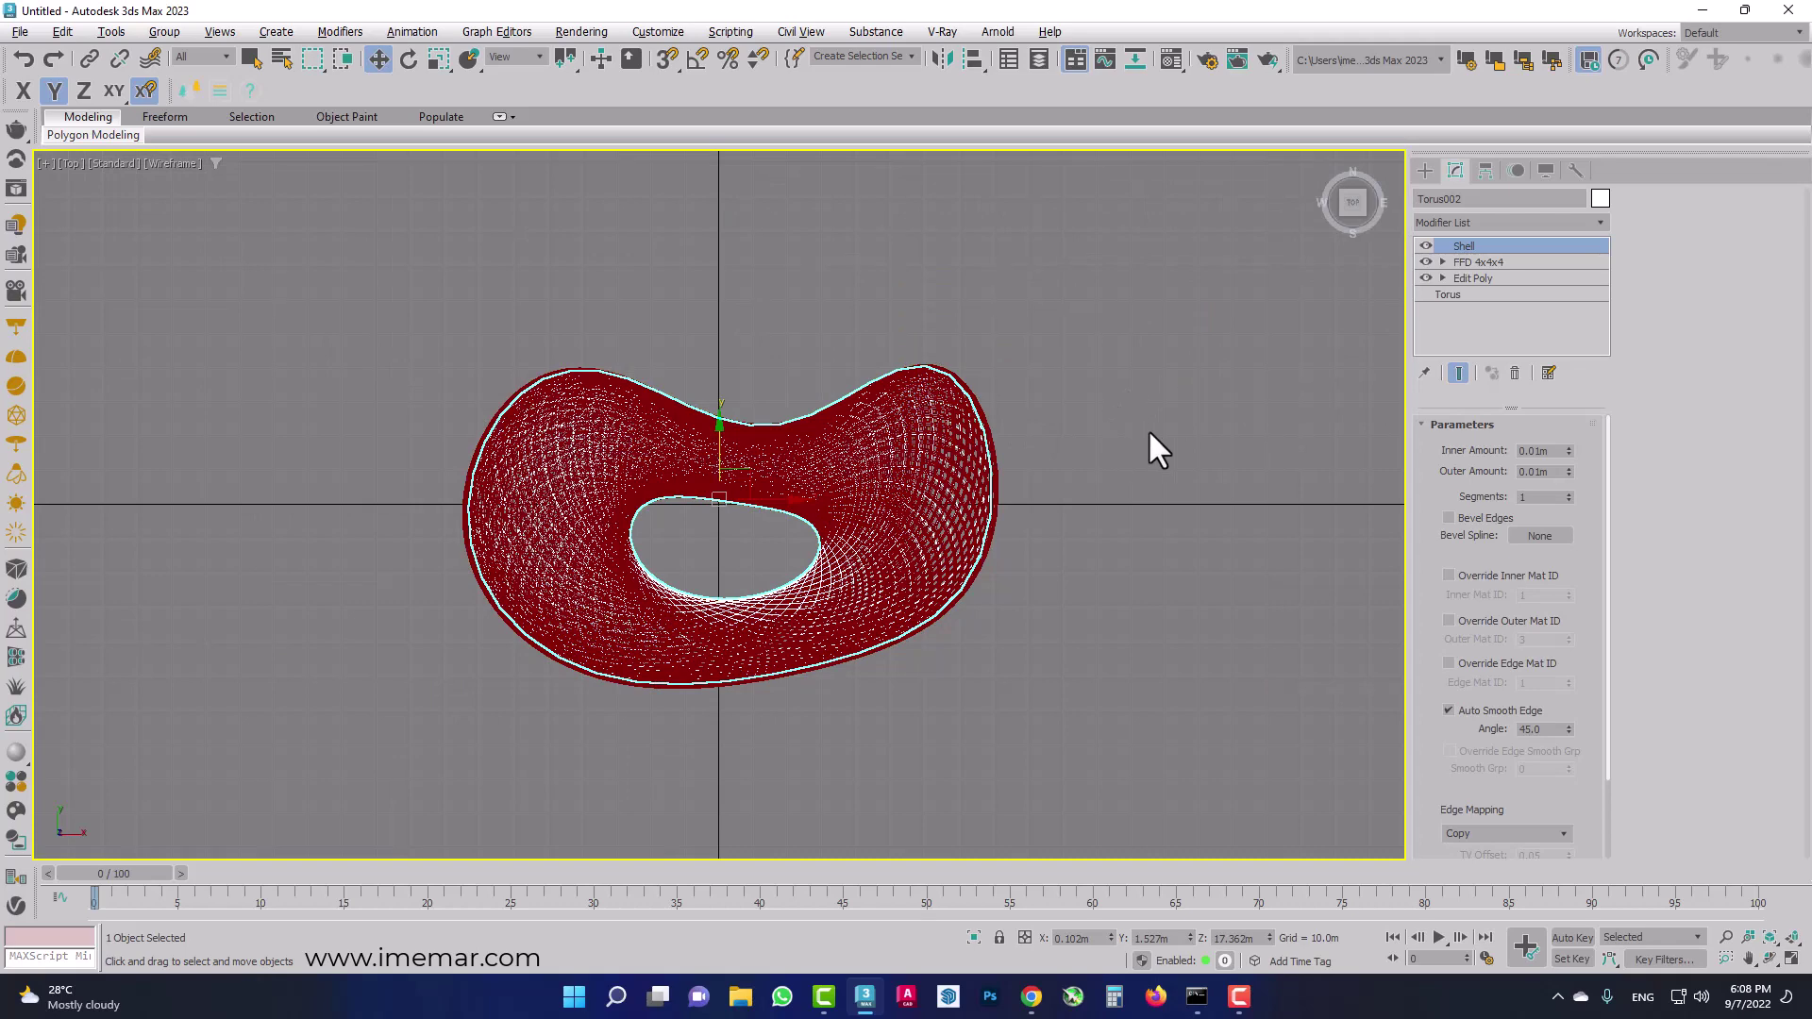
Select the right-side FFD 4x4x4 control points of Torus002 in Top view.
{"action": "left_click", "coordinate": [1486, 263]}
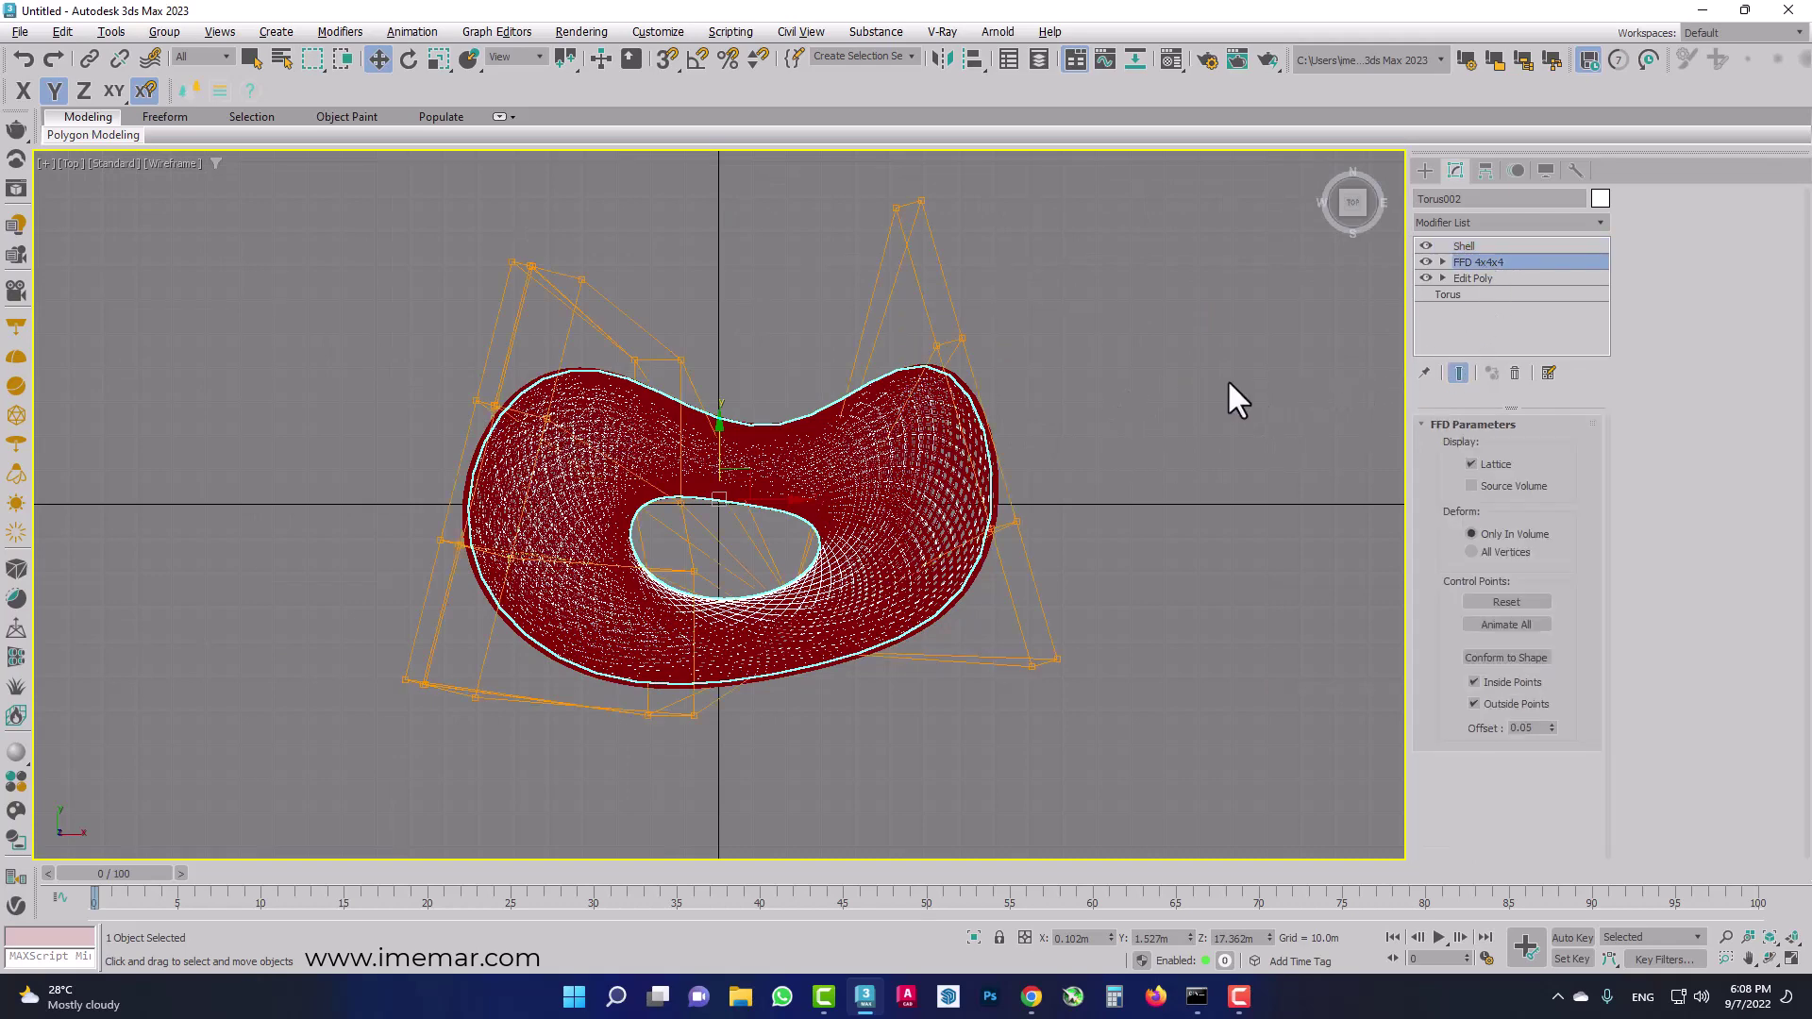
{"action": "key", "text": "1"}
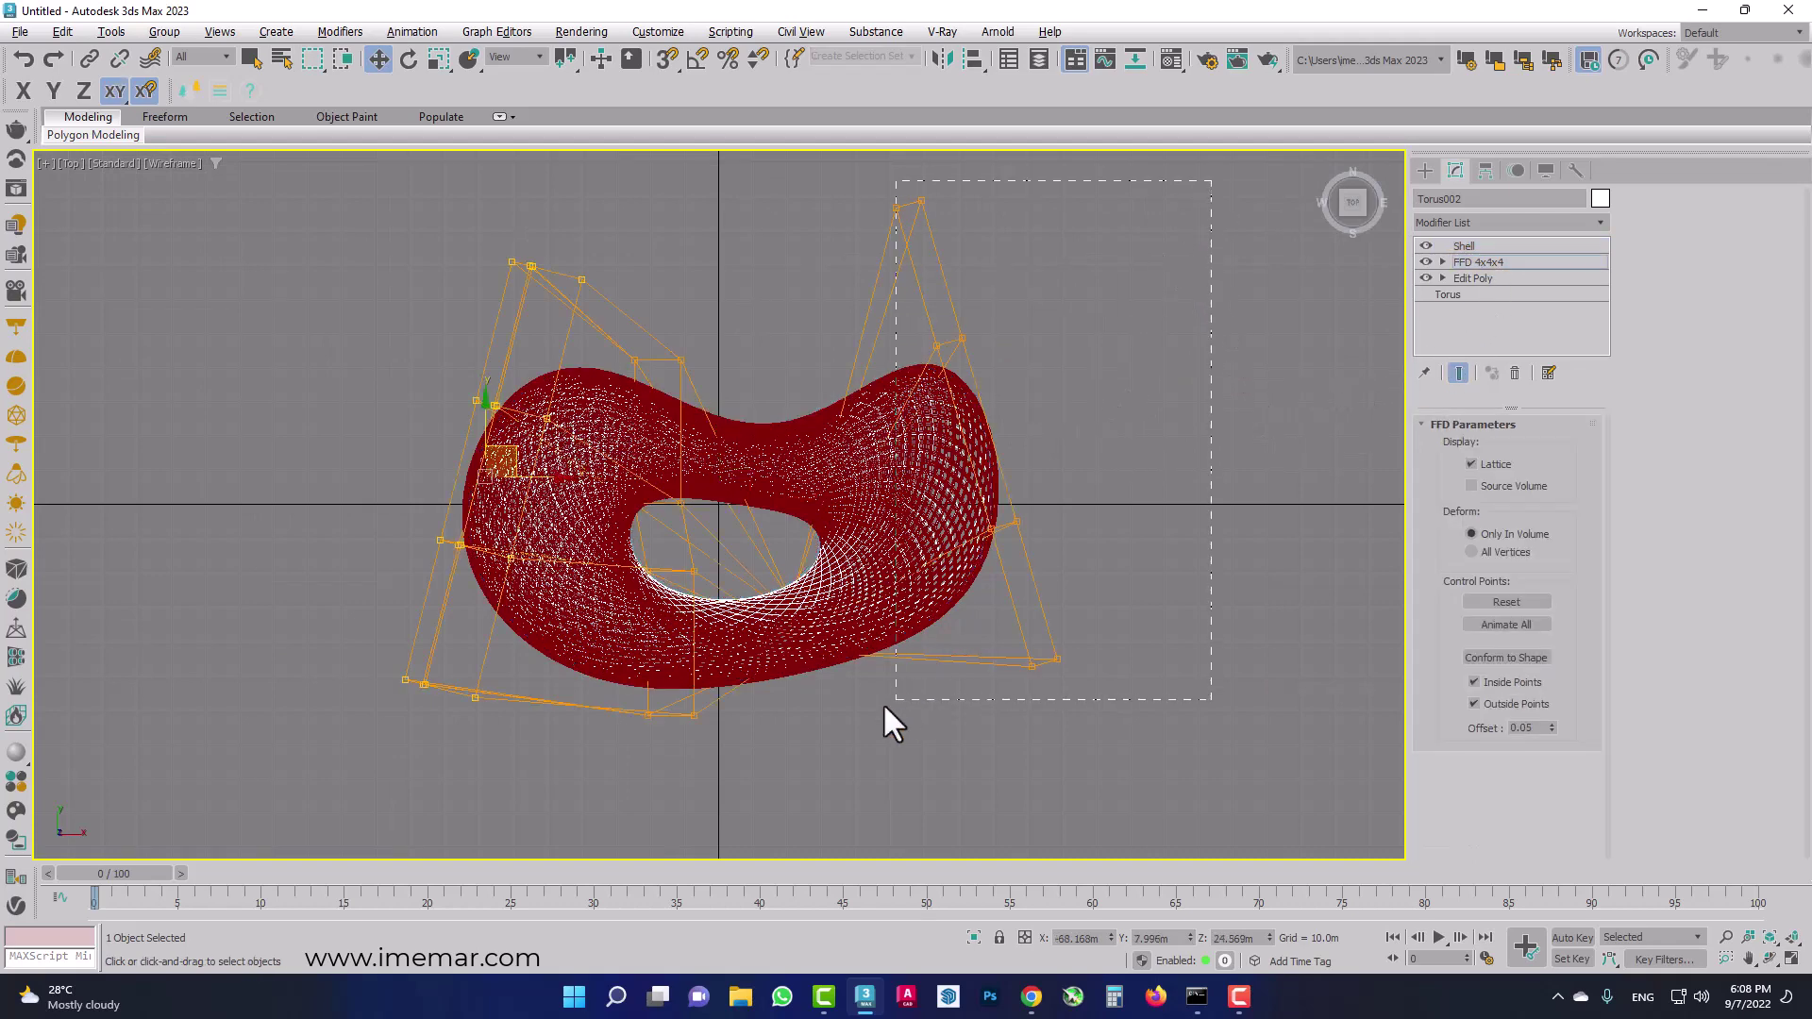
{"action": "left_click_drag", "start_coordinate": [1211, 180], "coordinate": [887, 709]}
{"action": "scroll", "coordinate": [920, 500], "scroll_direction": "up", "scroll_amount": 2}
{"action": "scroll", "coordinate": [922, 552], "scroll_direction": "up", "scroll_amount": 2}
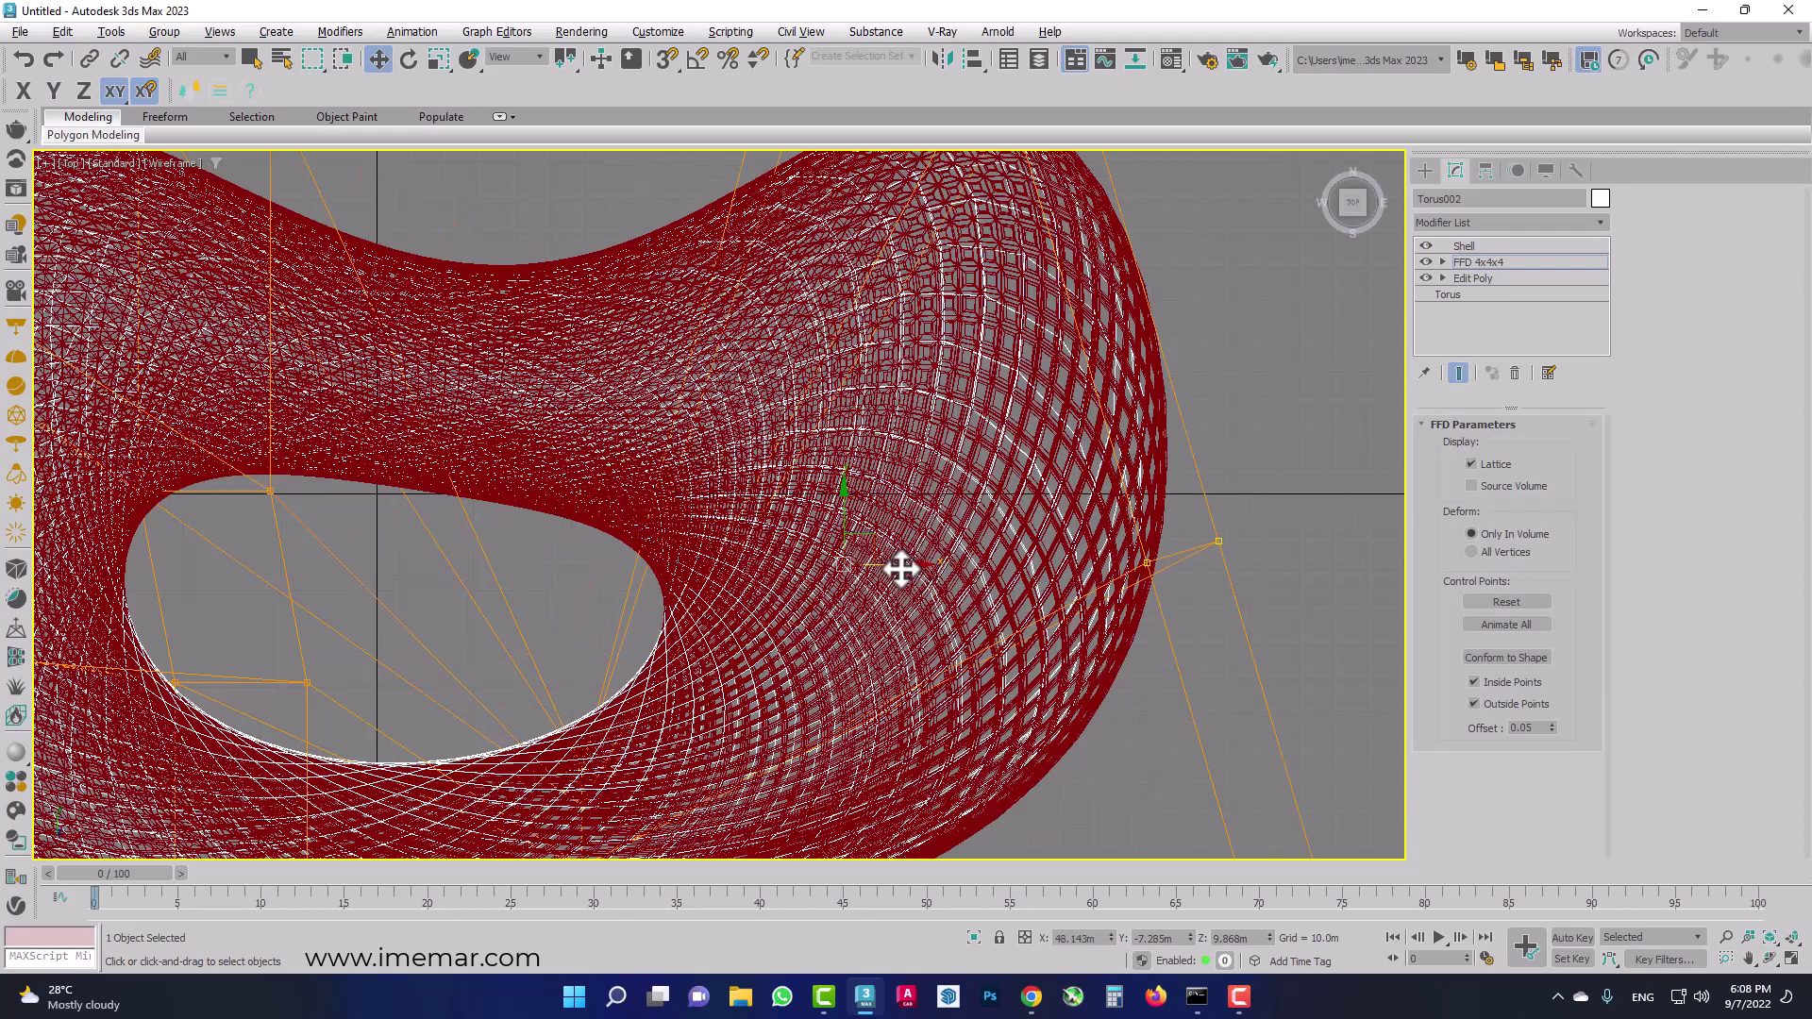
Switch between X and Y axis constraints while reframing, then restore the four-viewport layout.
{"action": "key", "text": "F5"}
{"action": "scroll", "coordinate": [910, 570], "scroll_direction": "down", "scroll_amount": 3}
{"action": "middle_click_drag", "start_coordinate": [910, 570], "coordinate": [783, 505]}
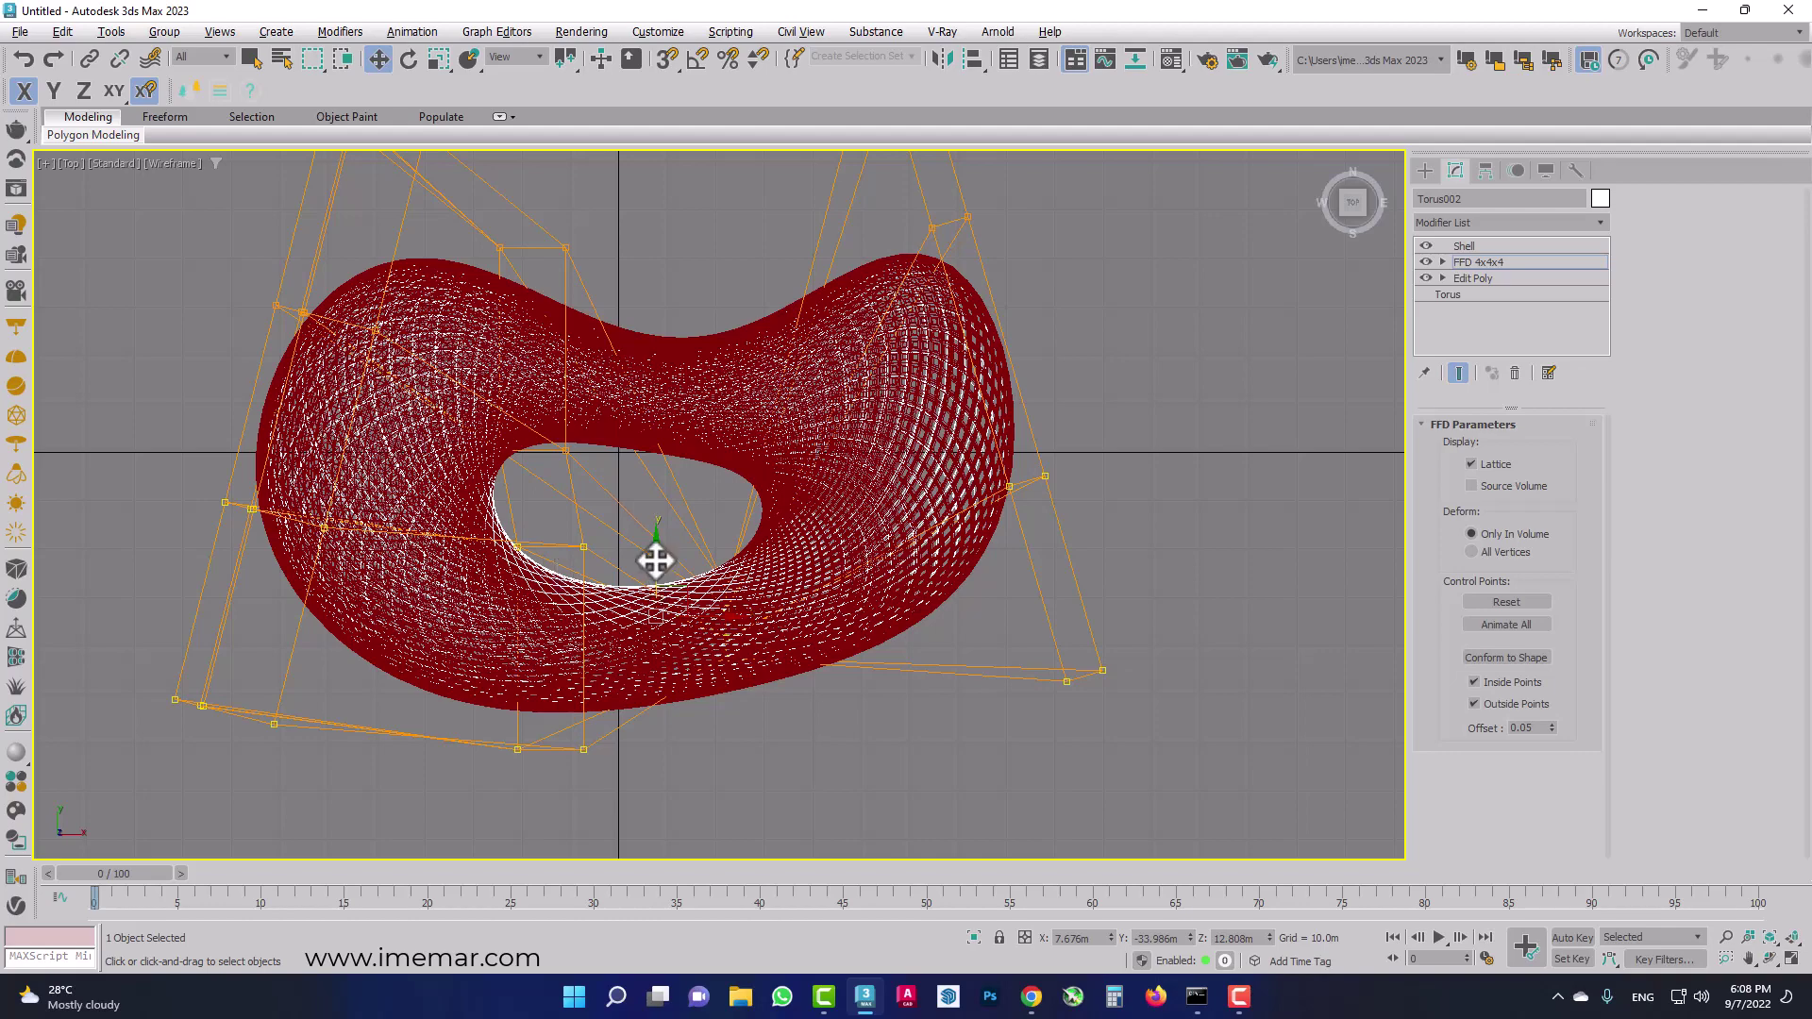
{"action": "key", "text": "F6"}
{"action": "scroll", "coordinate": [614, 468], "scroll_direction": "down", "scroll_amount": 2}
{"action": "middle_click_drag", "start_coordinate": [613, 458], "coordinate": [624, 507]}
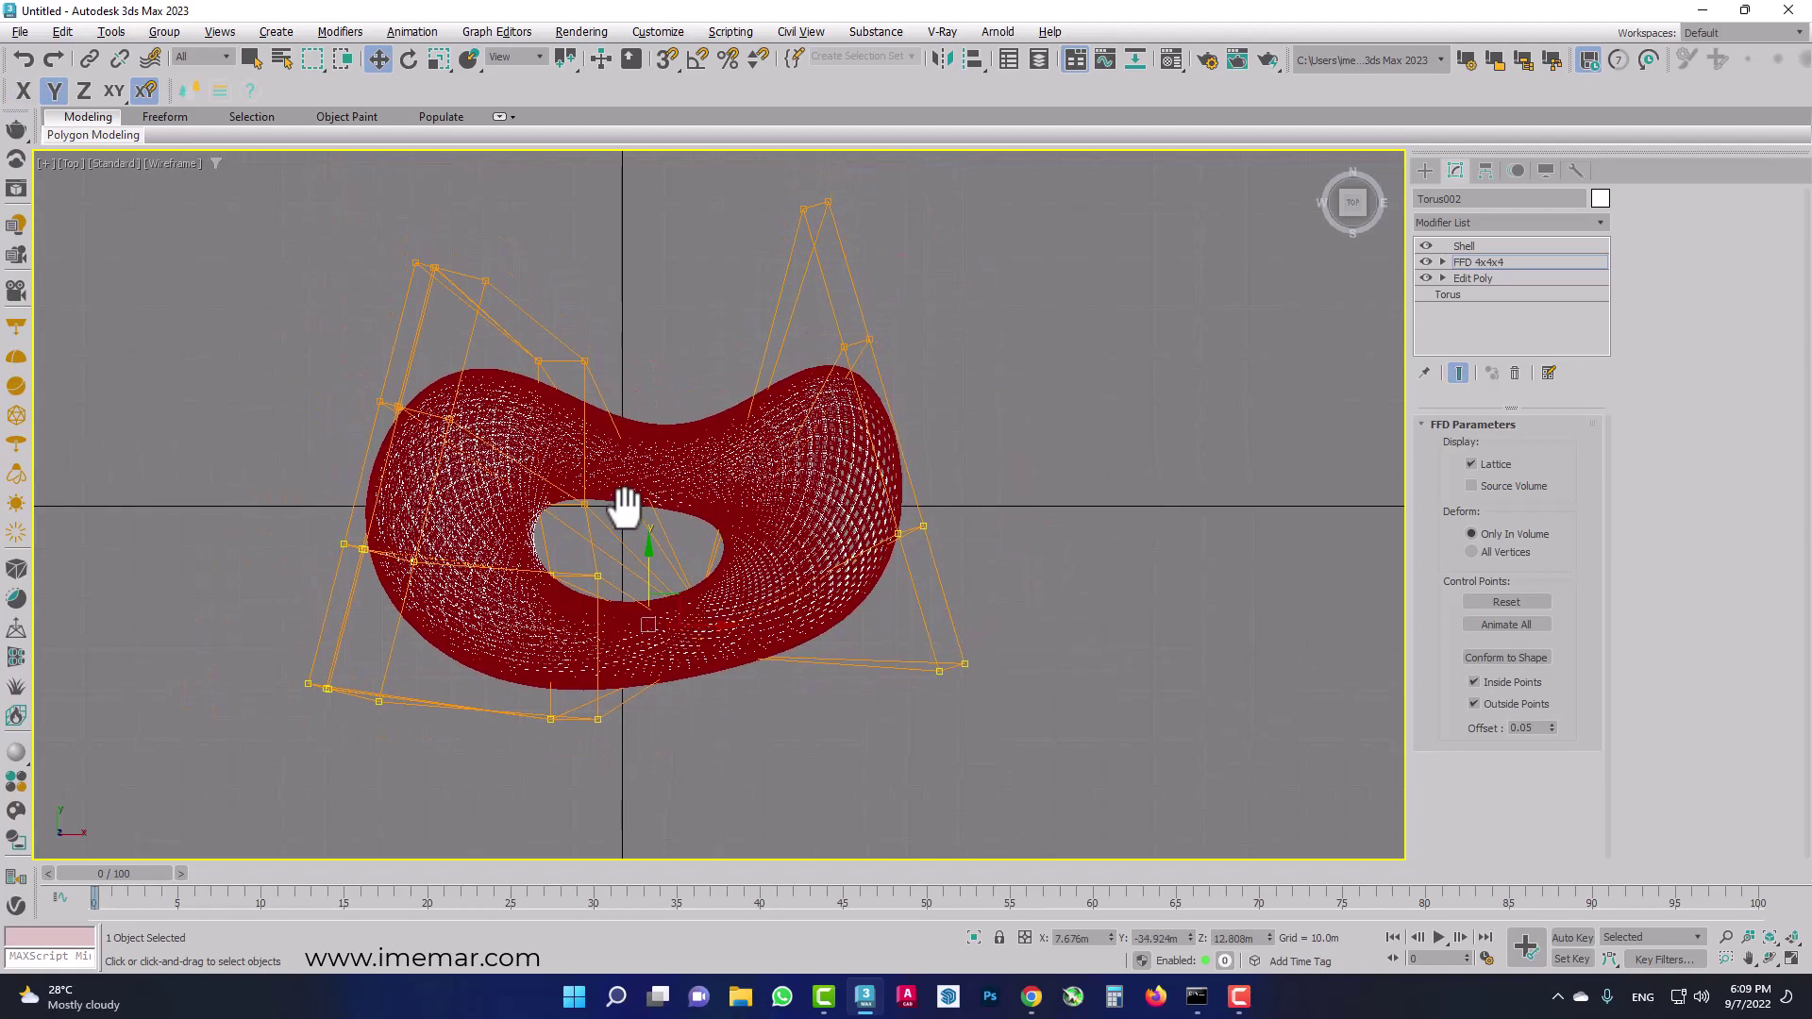
{"action": "scroll", "coordinate": [518, 615], "scroll_direction": "up", "scroll_amount": 4}
{"action": "key", "text": "F5"}
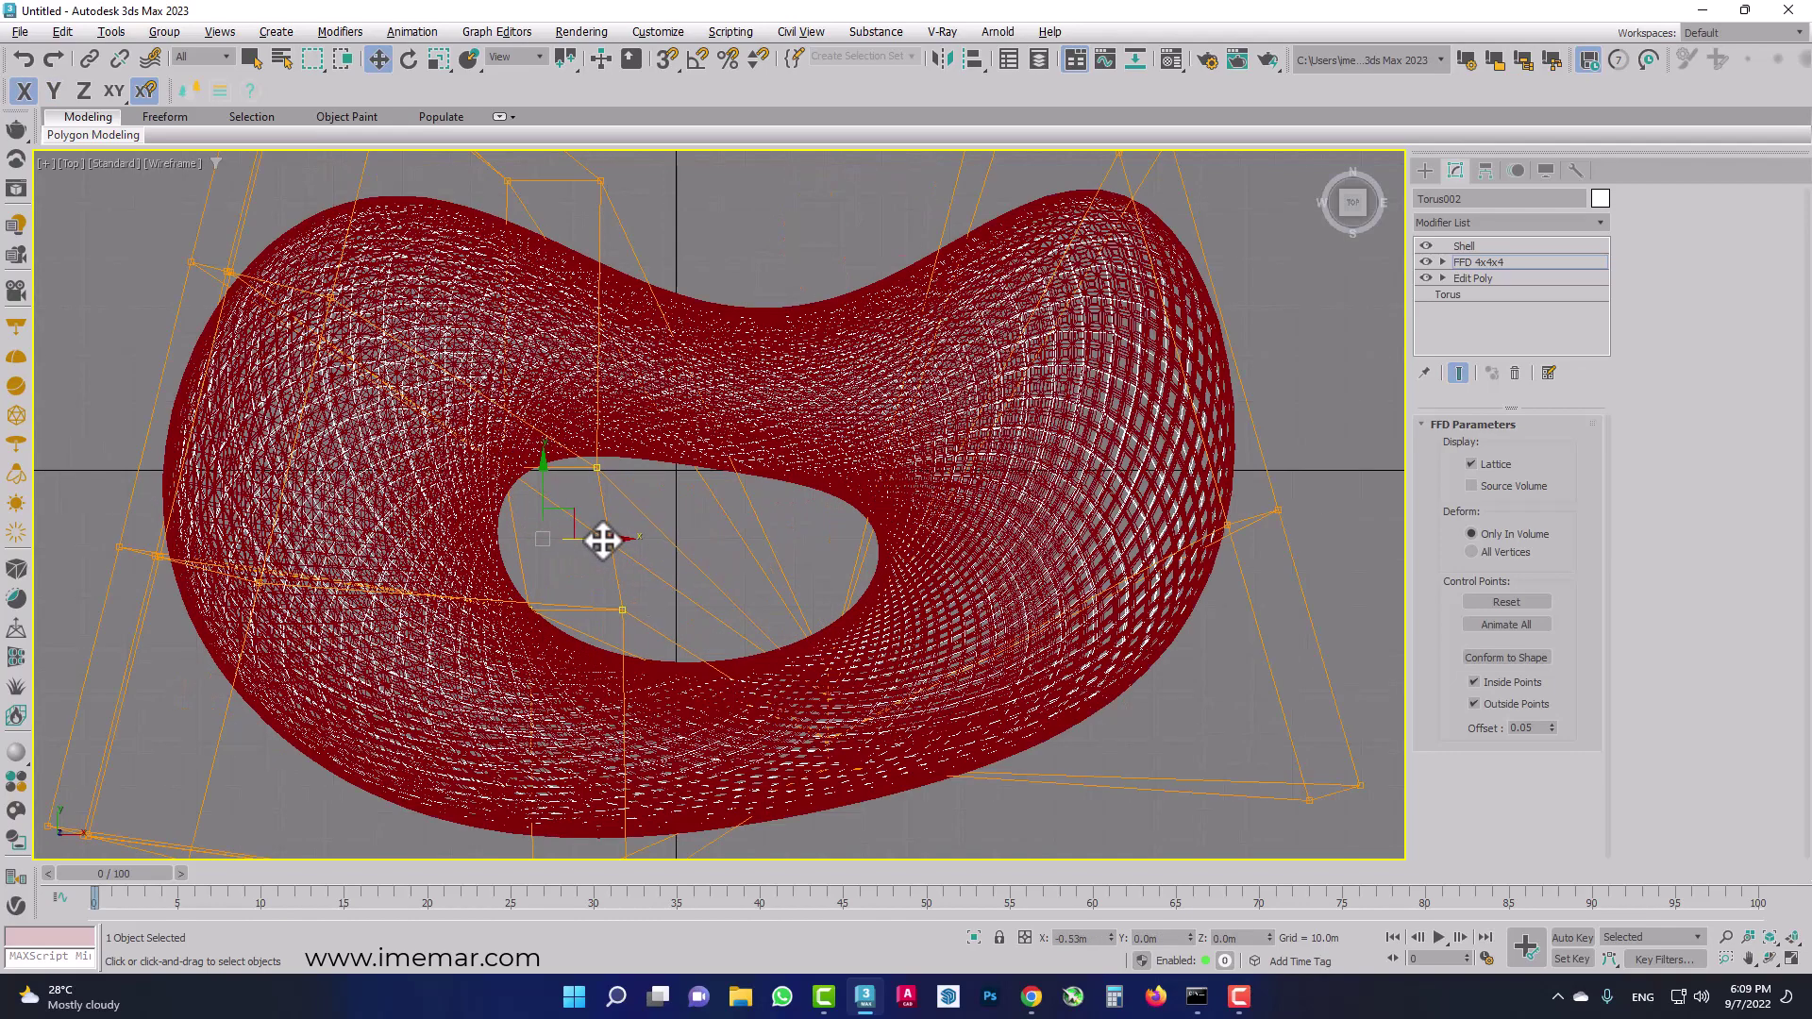
{"action": "scroll", "coordinate": [607, 538], "scroll_direction": "down", "scroll_amount": 3}
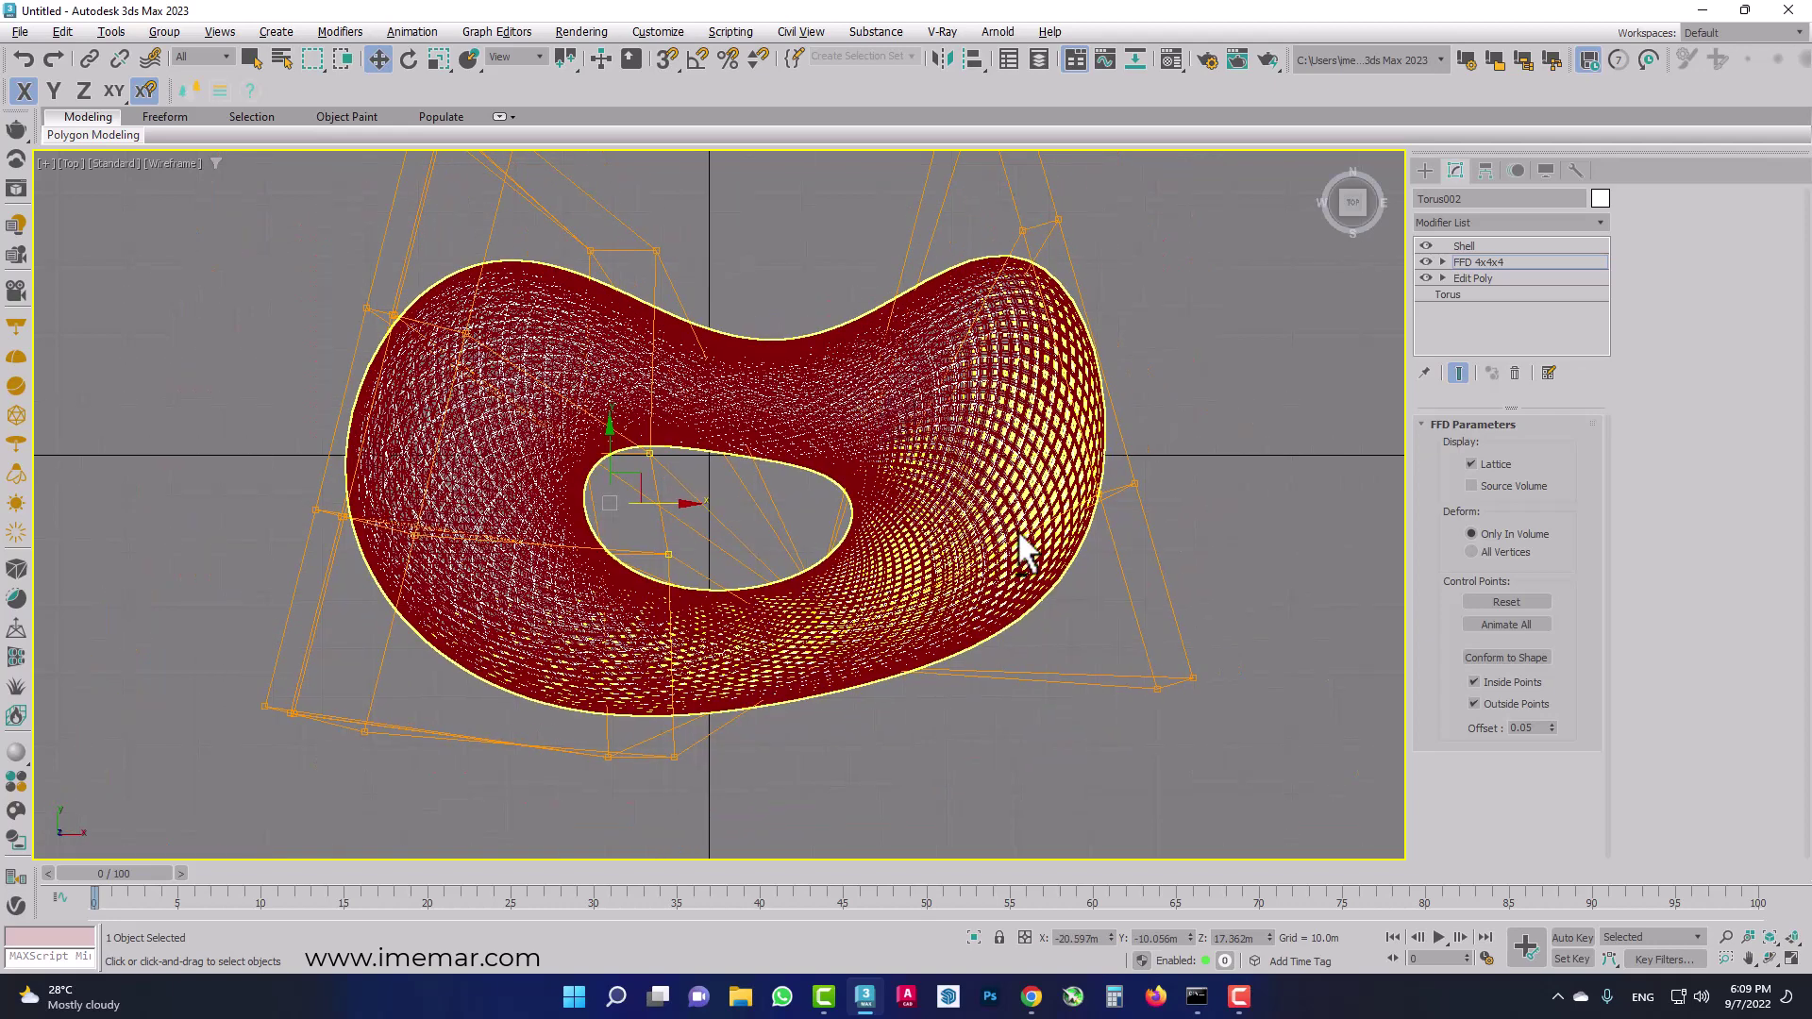
{"action": "key", "text": "alt+w"}
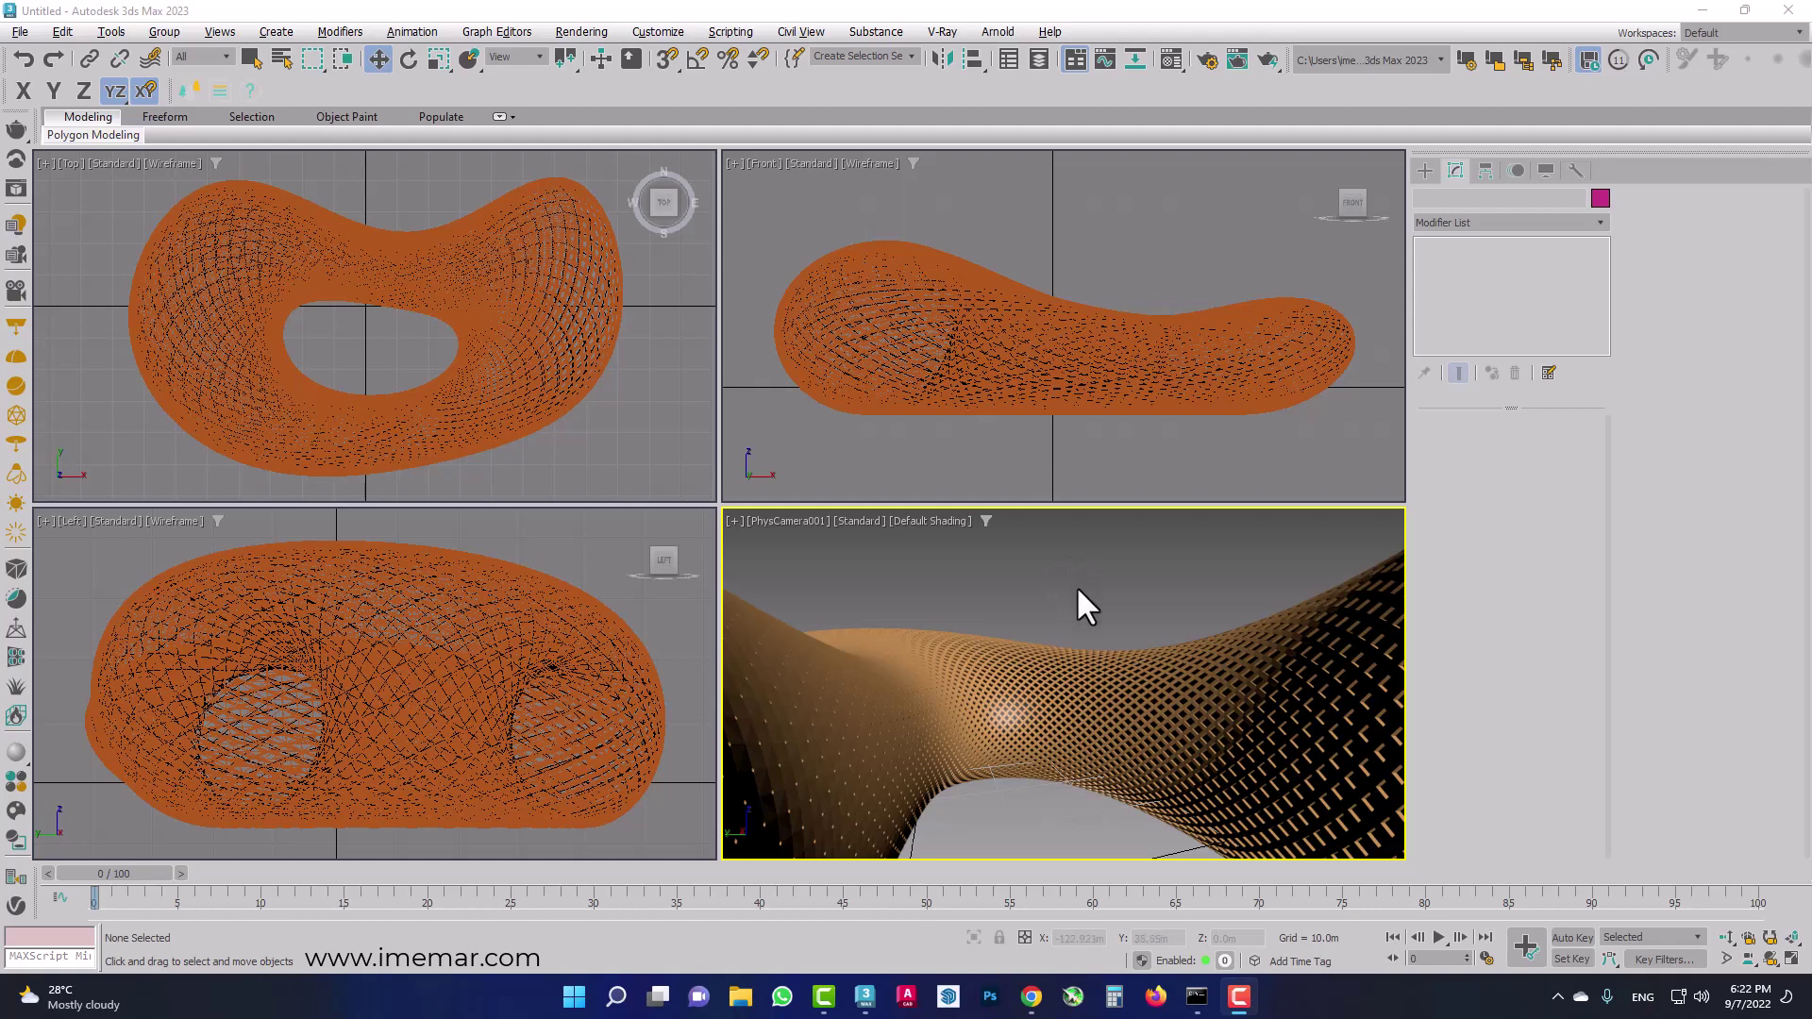
{"action": "key", "text": "alt+w"}
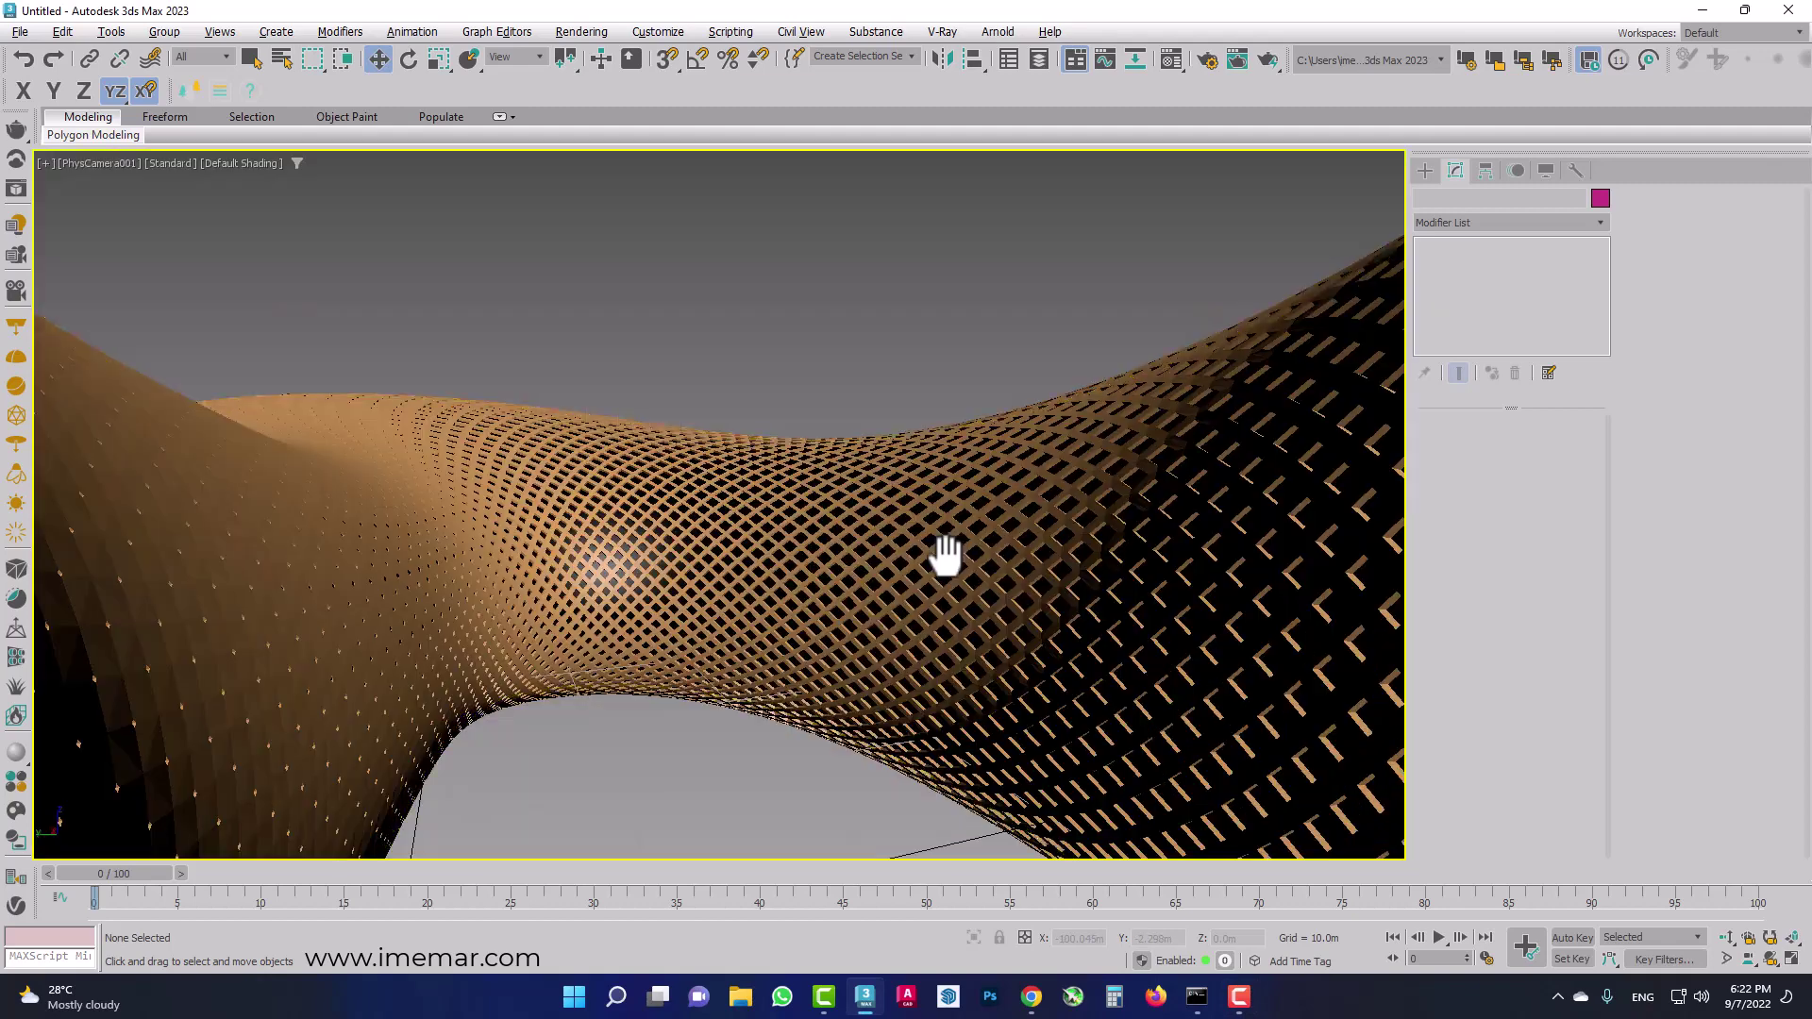
{"action": "key", "text": "alt+w"}
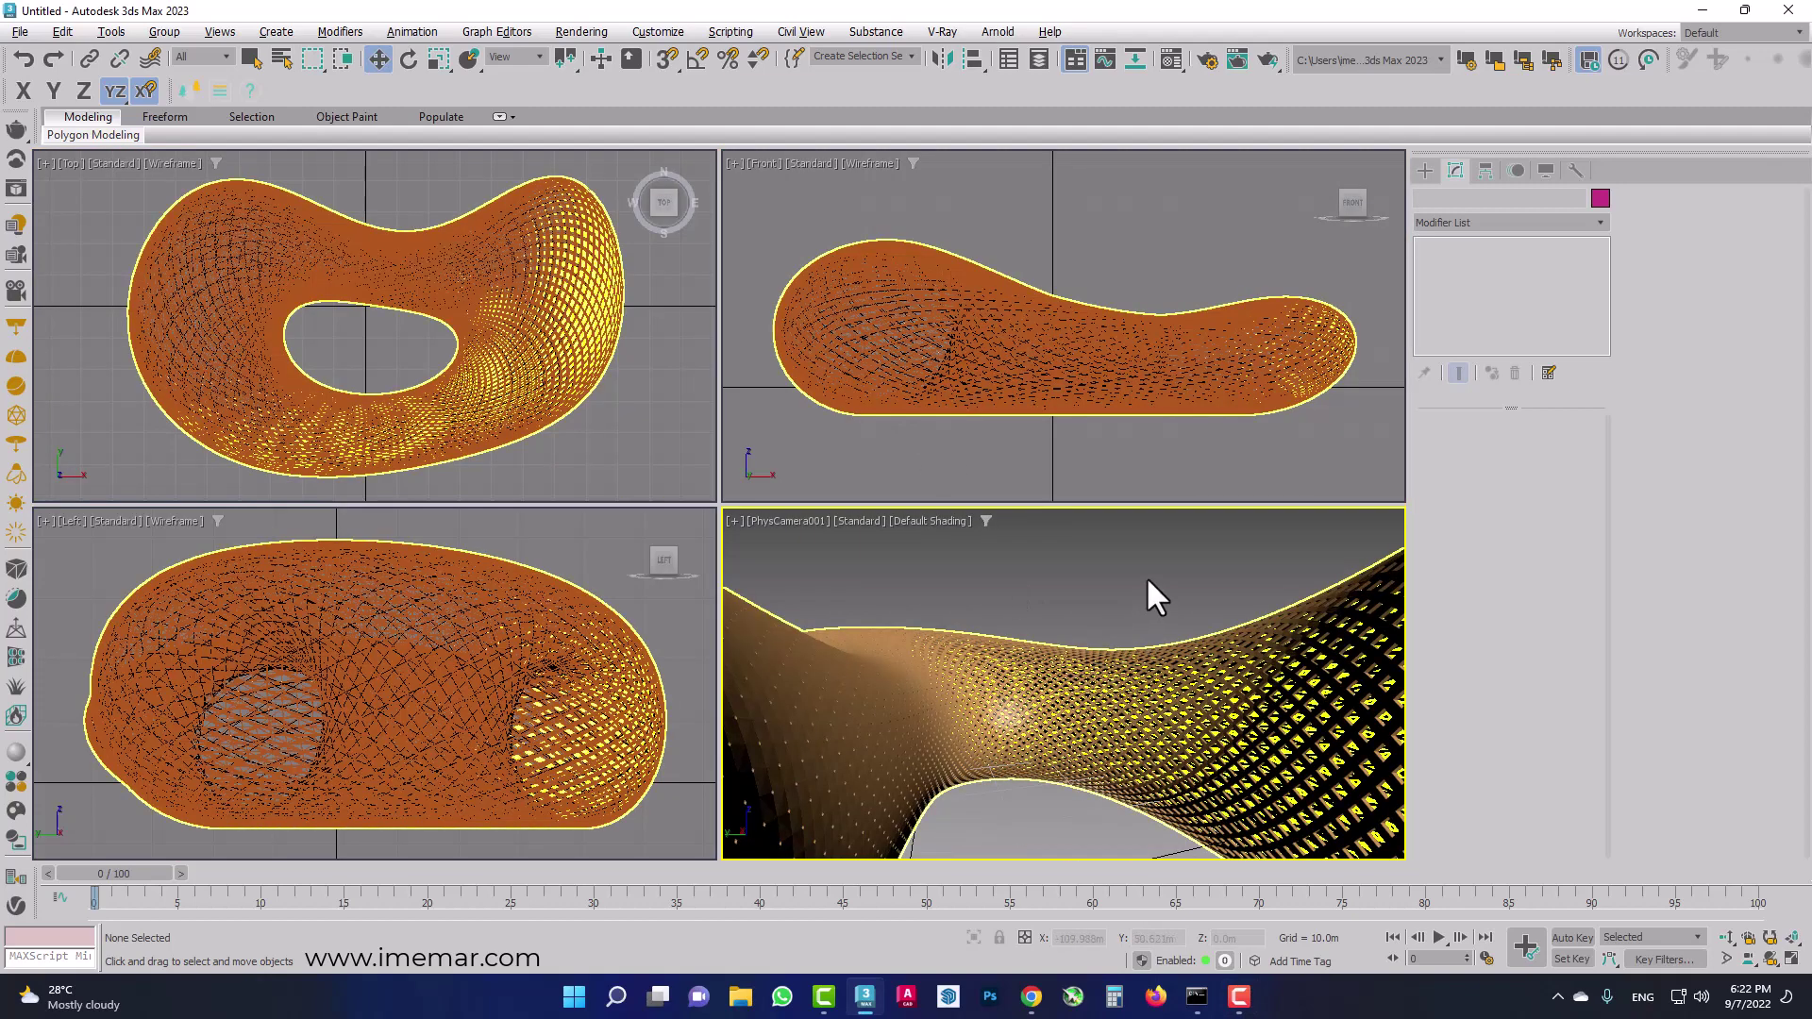